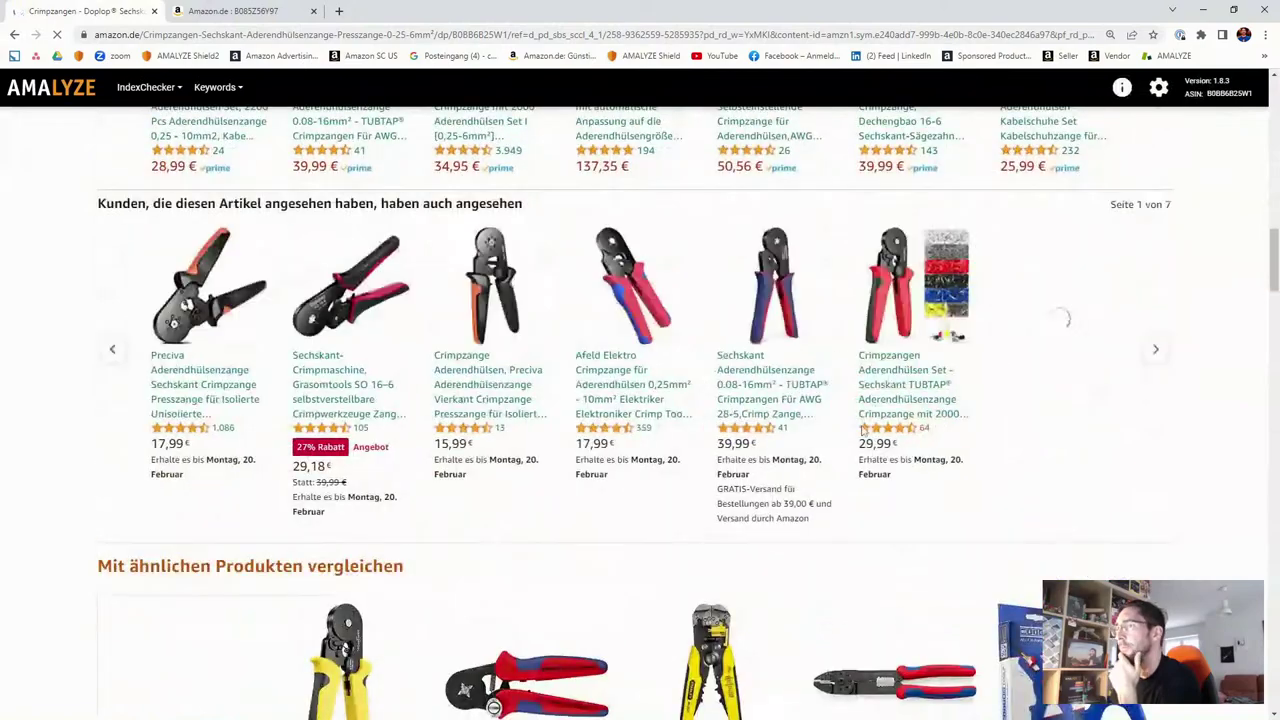
Examine the product information images on the Doplop hexagonal crimping pliers' Amazon listing
scroll(860, 431, "down", 10)
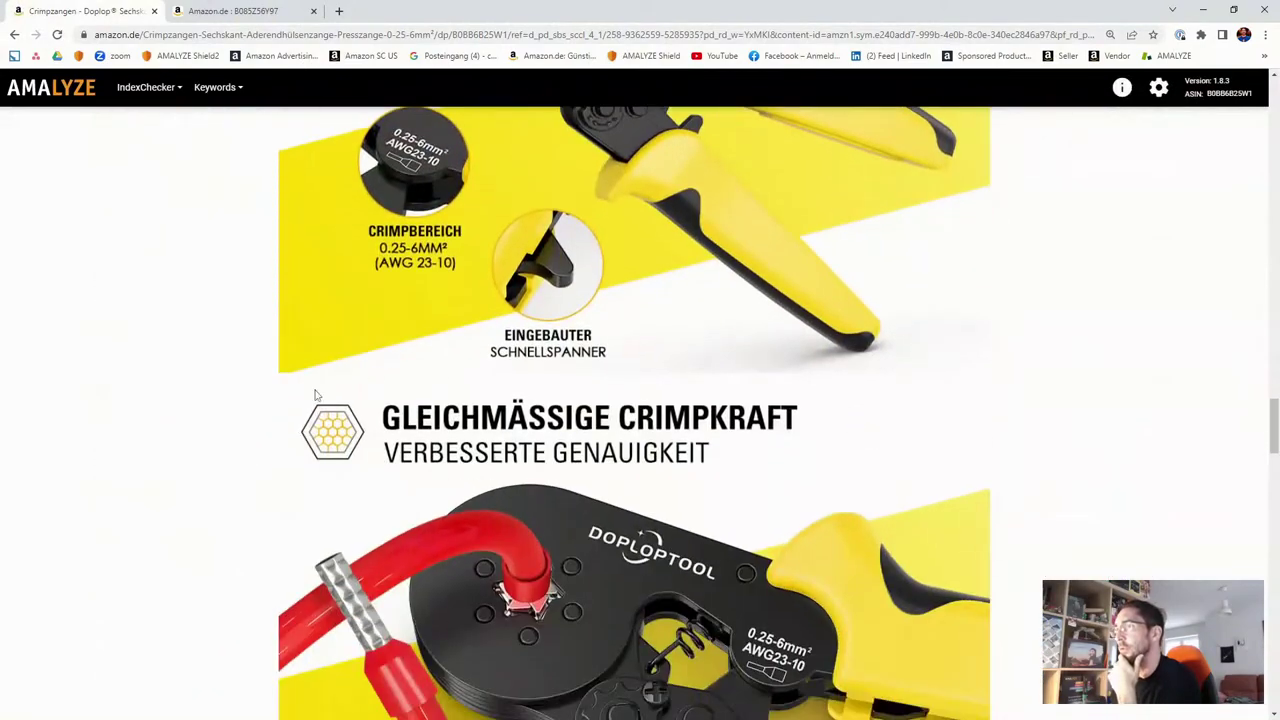
scroll(350, 400, "up", 3)
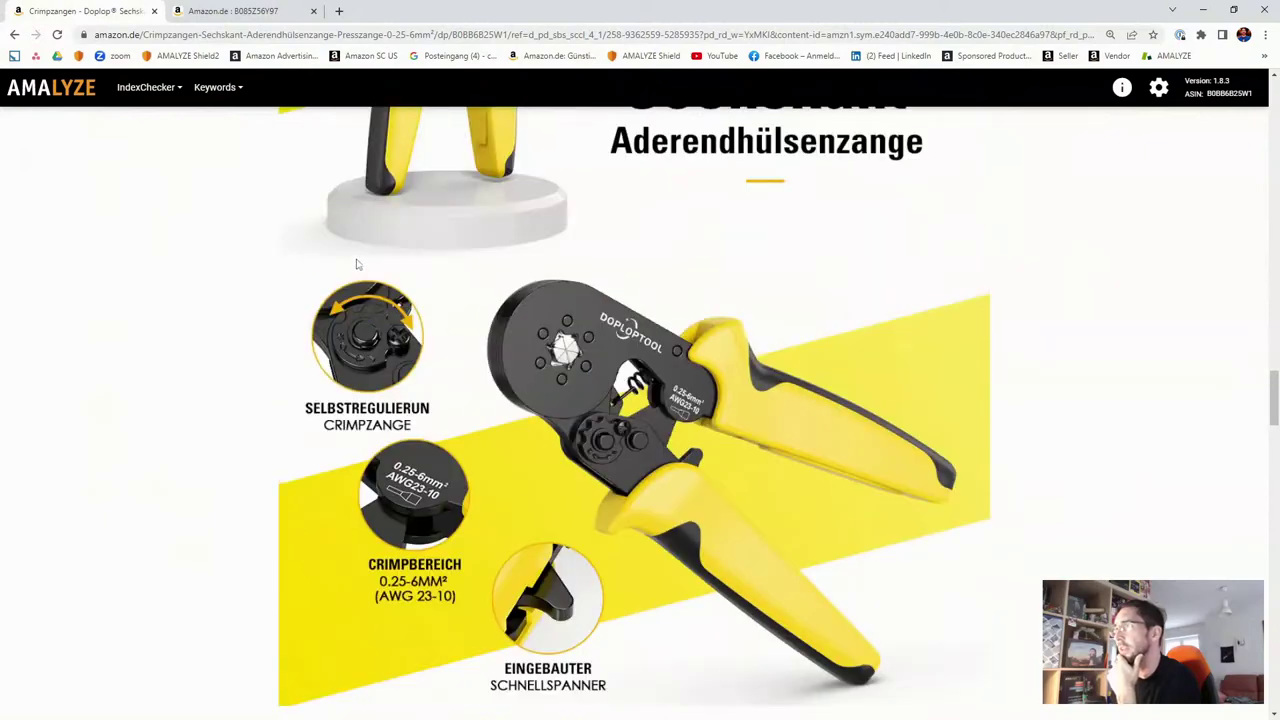
scroll(772, 300, "down", 10)
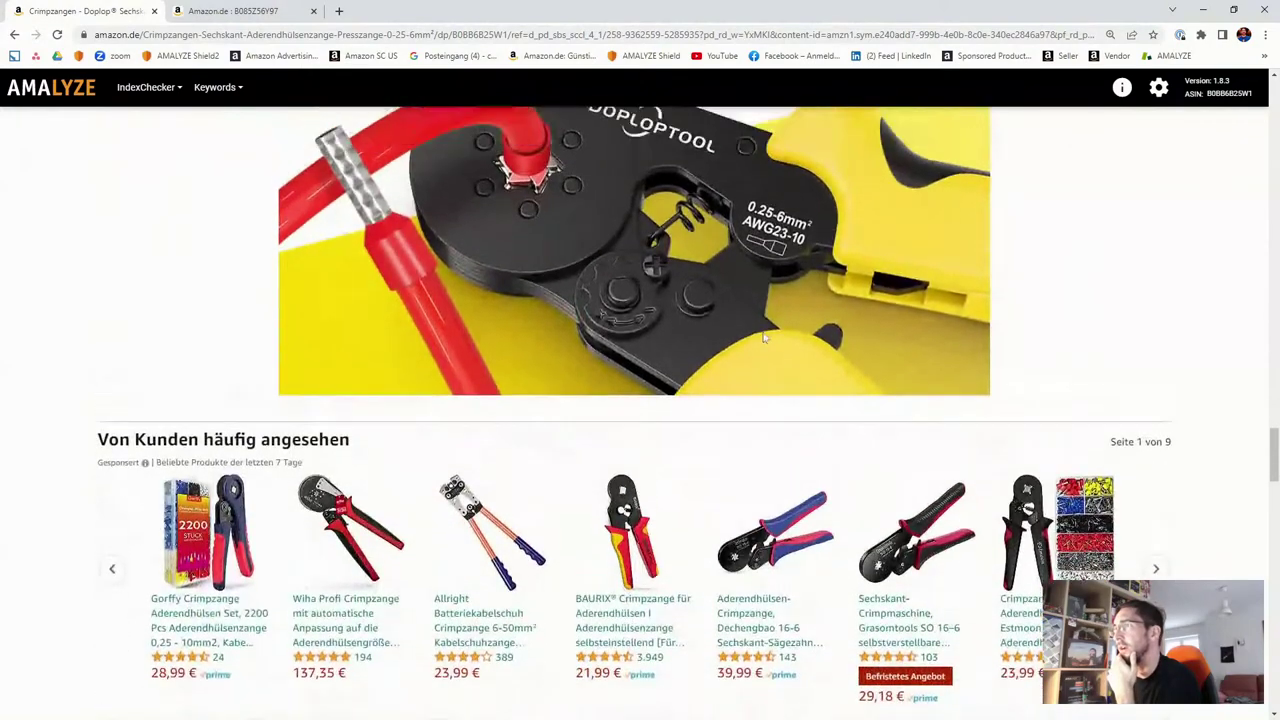
scroll(760, 336, "up", 3)
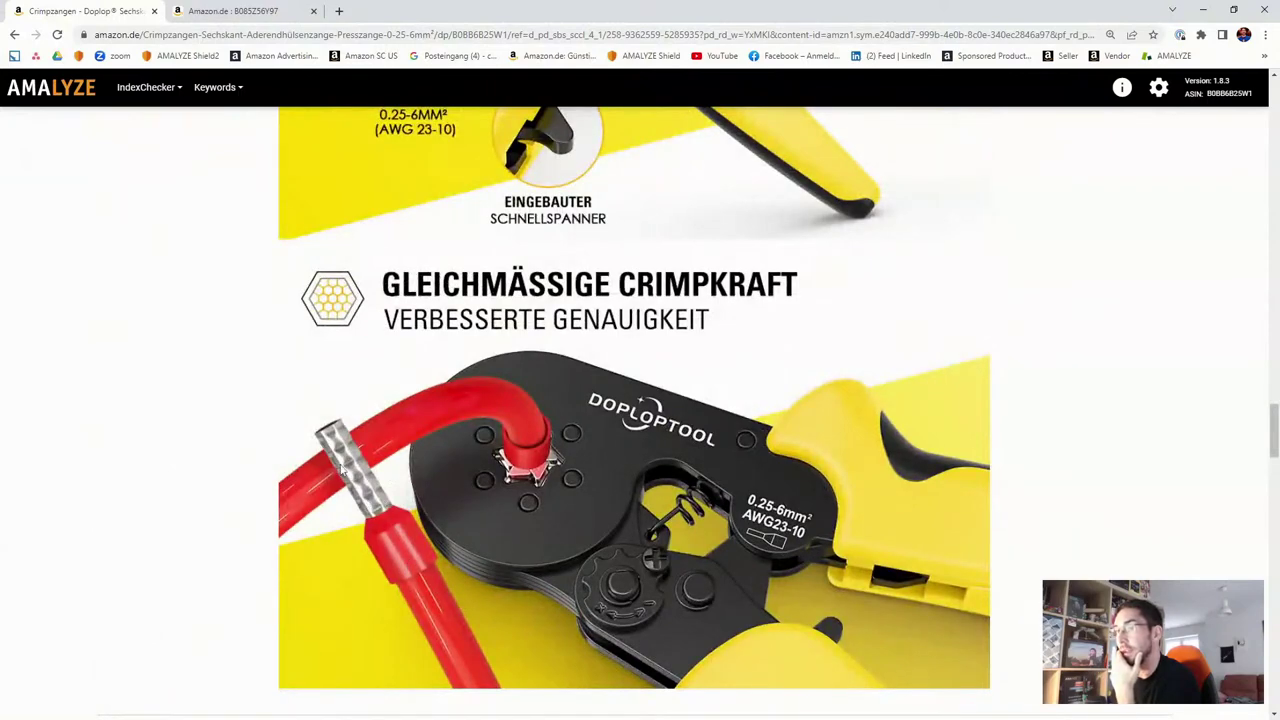
scroll(617, 439, "up", 4)
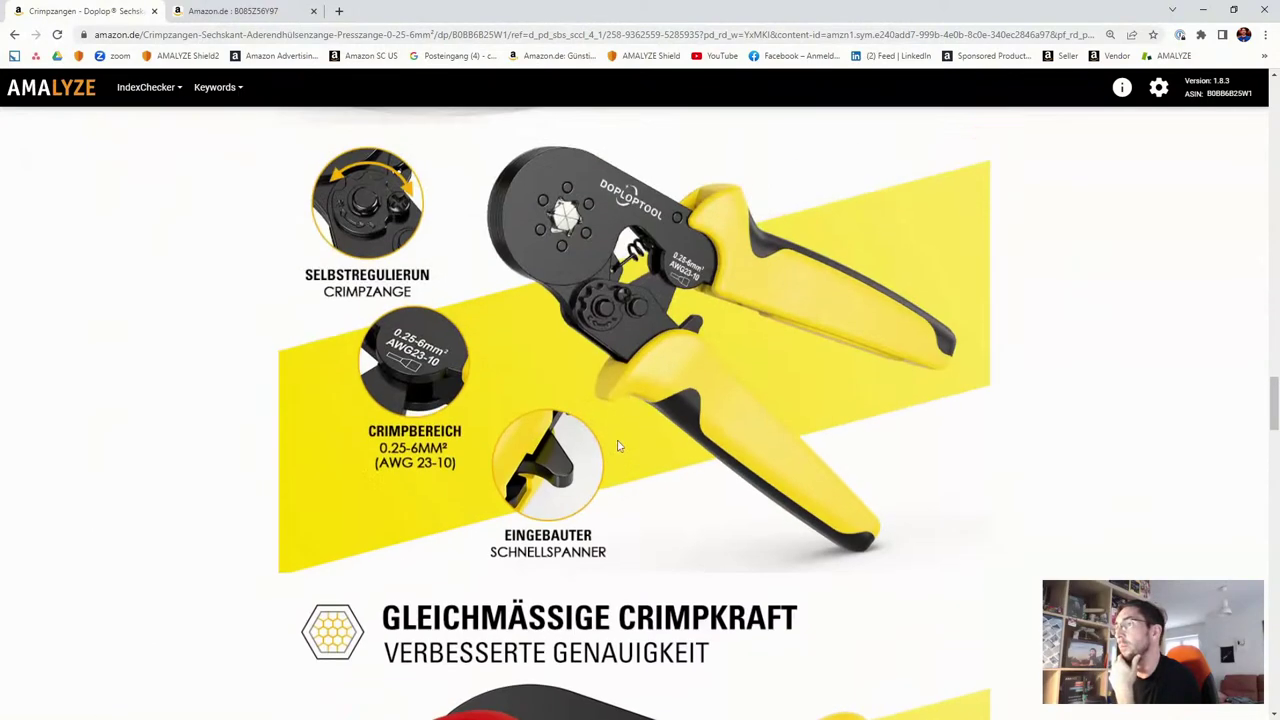
scroll(630, 434, "up", 6)
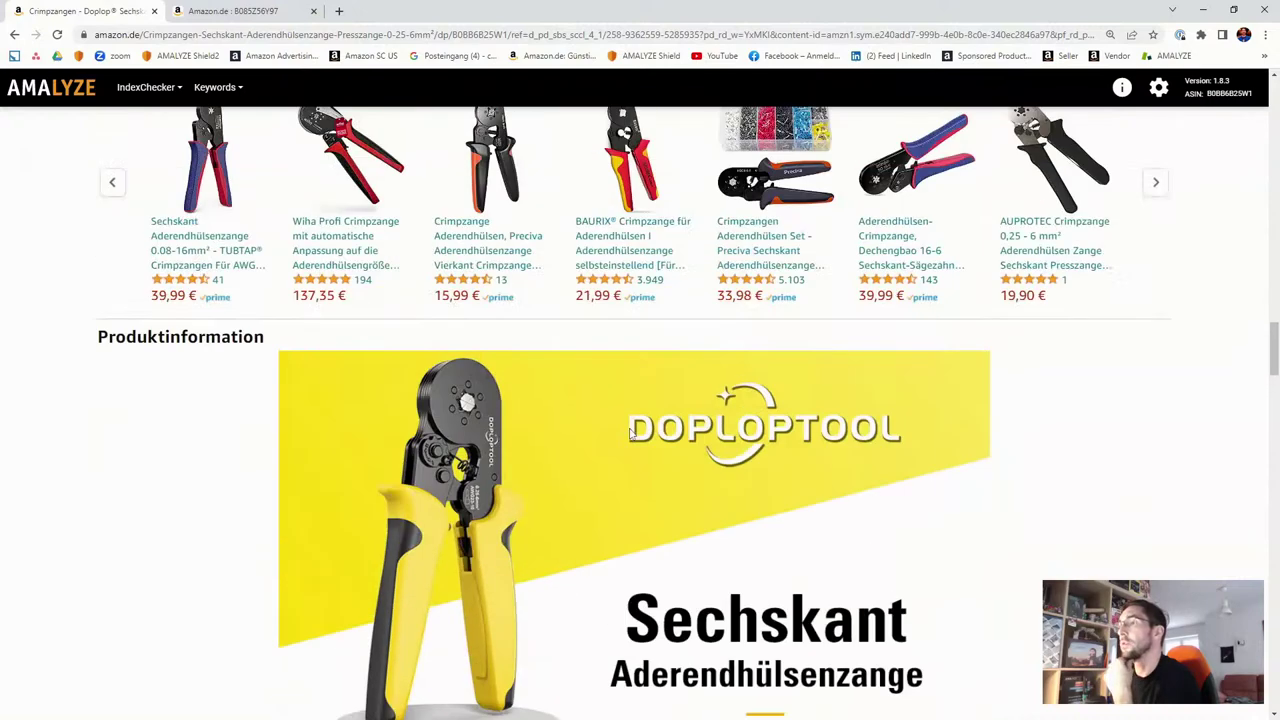
scroll(763, 486, "down", 2)
scroll(762, 487, "down", 1)
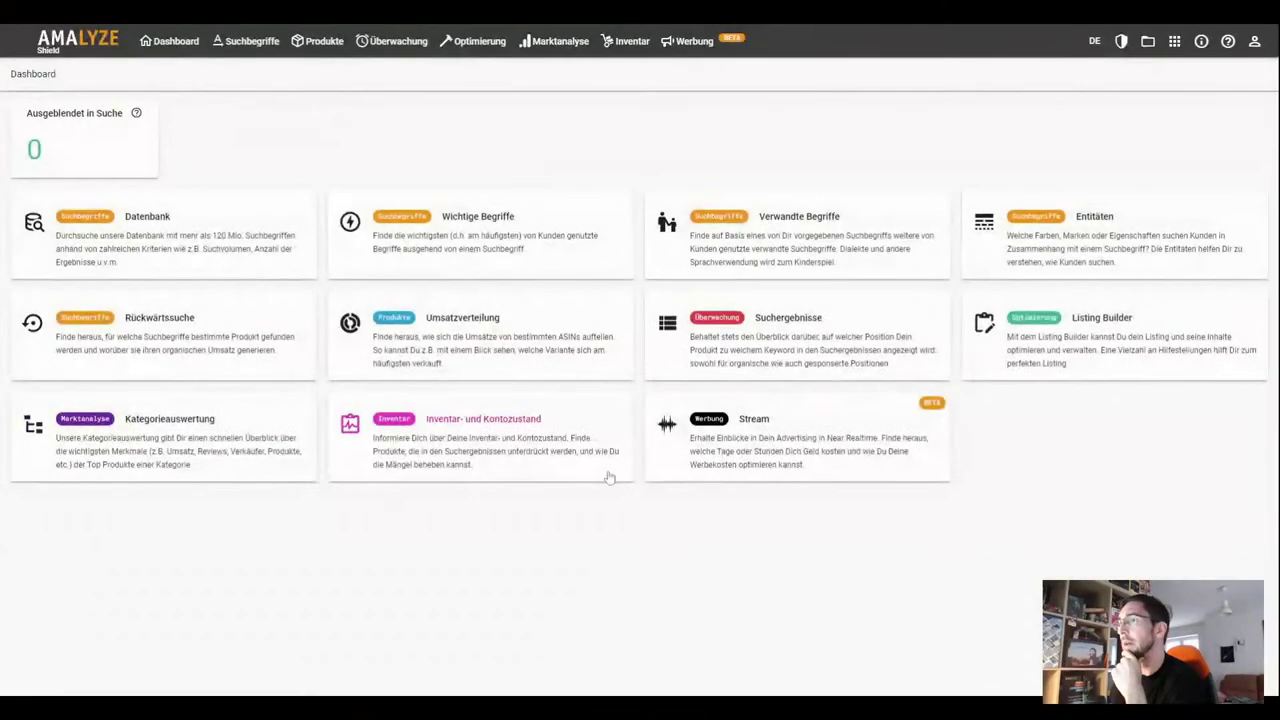
Open the Mülleimer 15L project in the Listing Builder and deactivate its used keyword list aderend.akl
left_click(1113, 333)
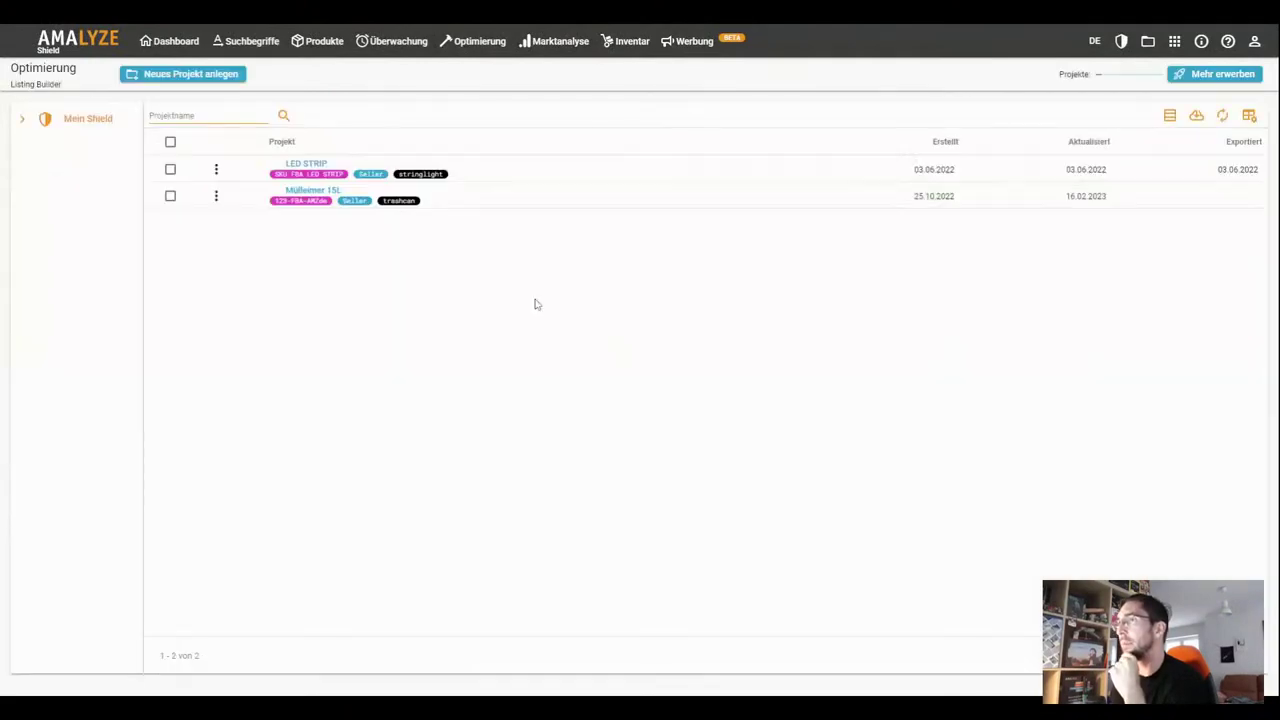
left_click(305, 197)
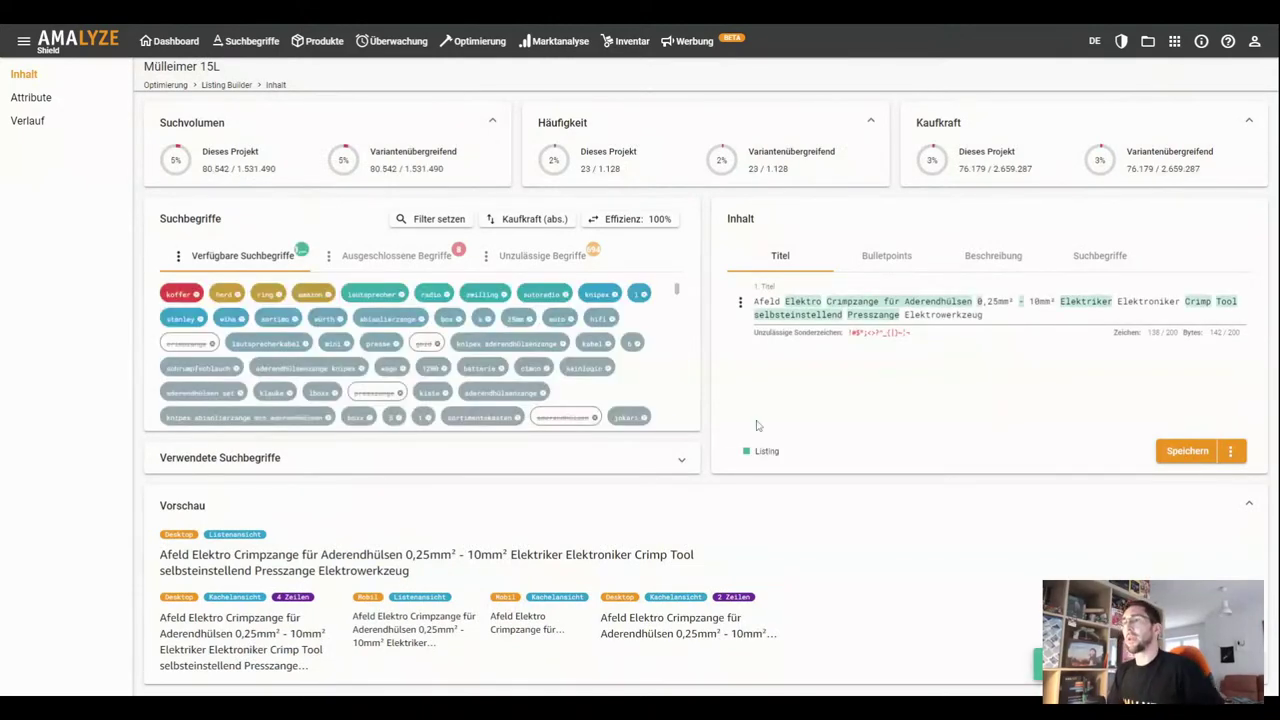
left_click(178, 255)
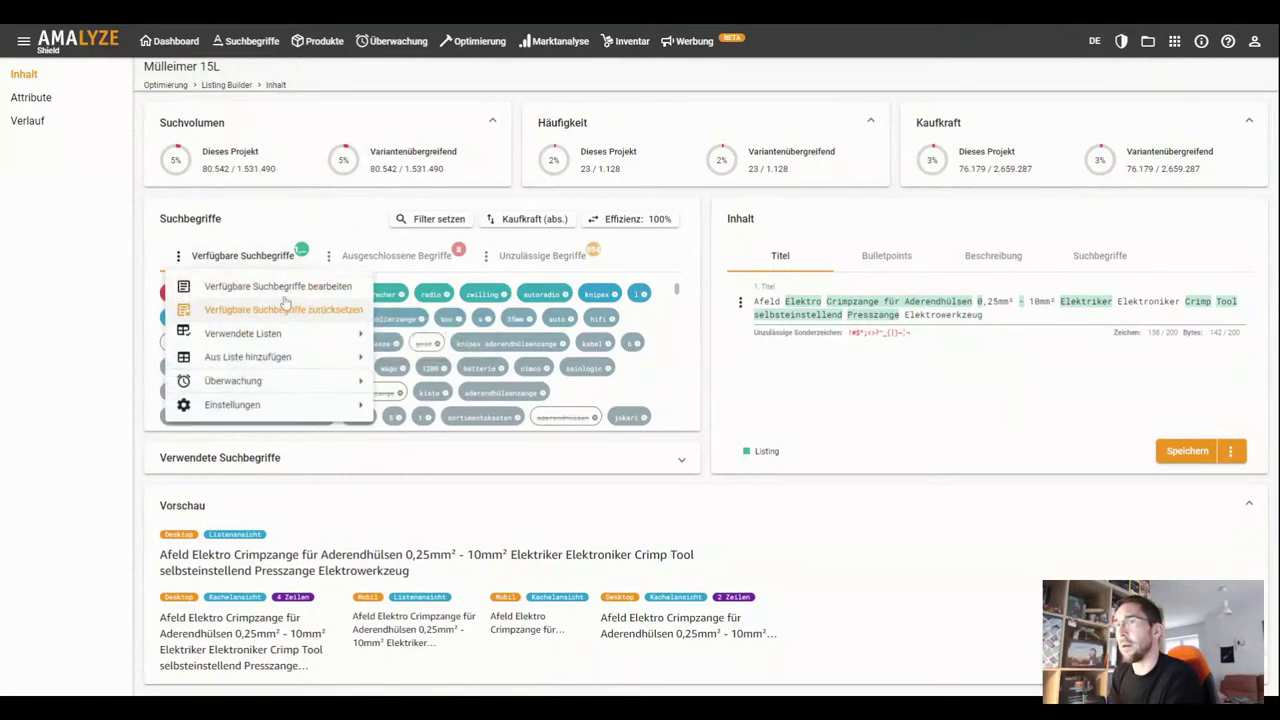
mouse_move(290, 333)
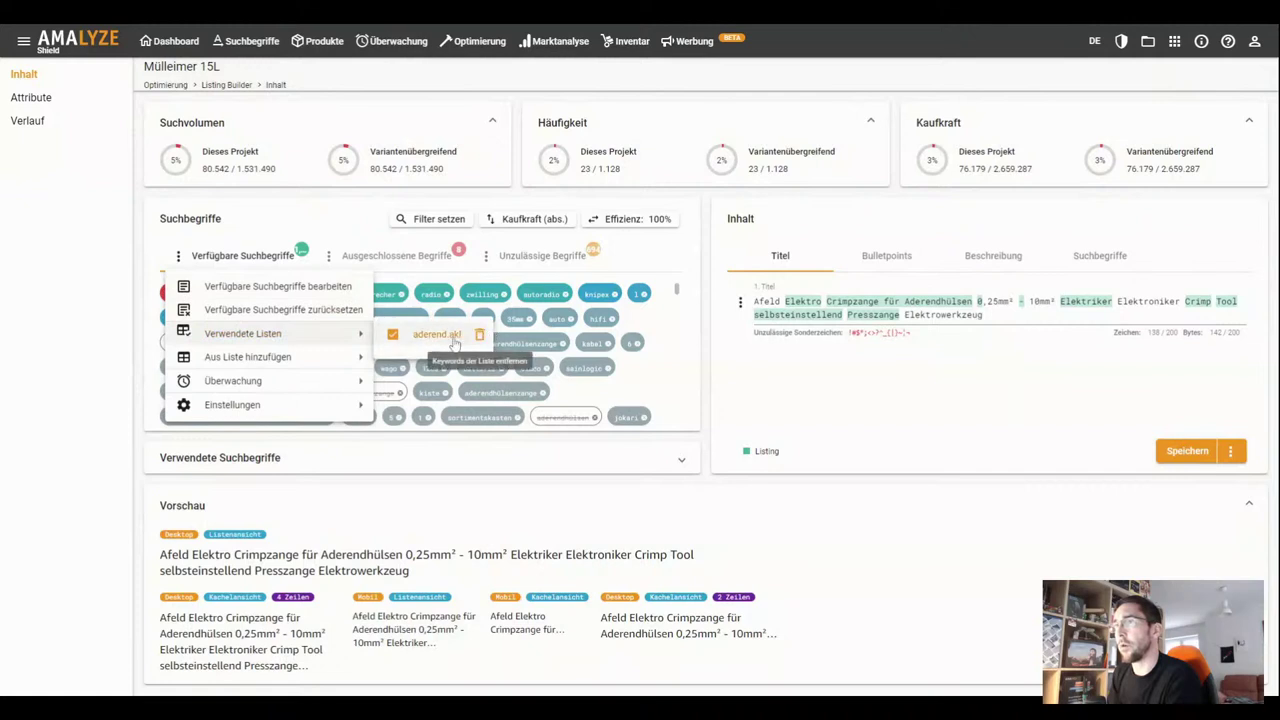
left_click(392, 334)
left_click(664, 355)
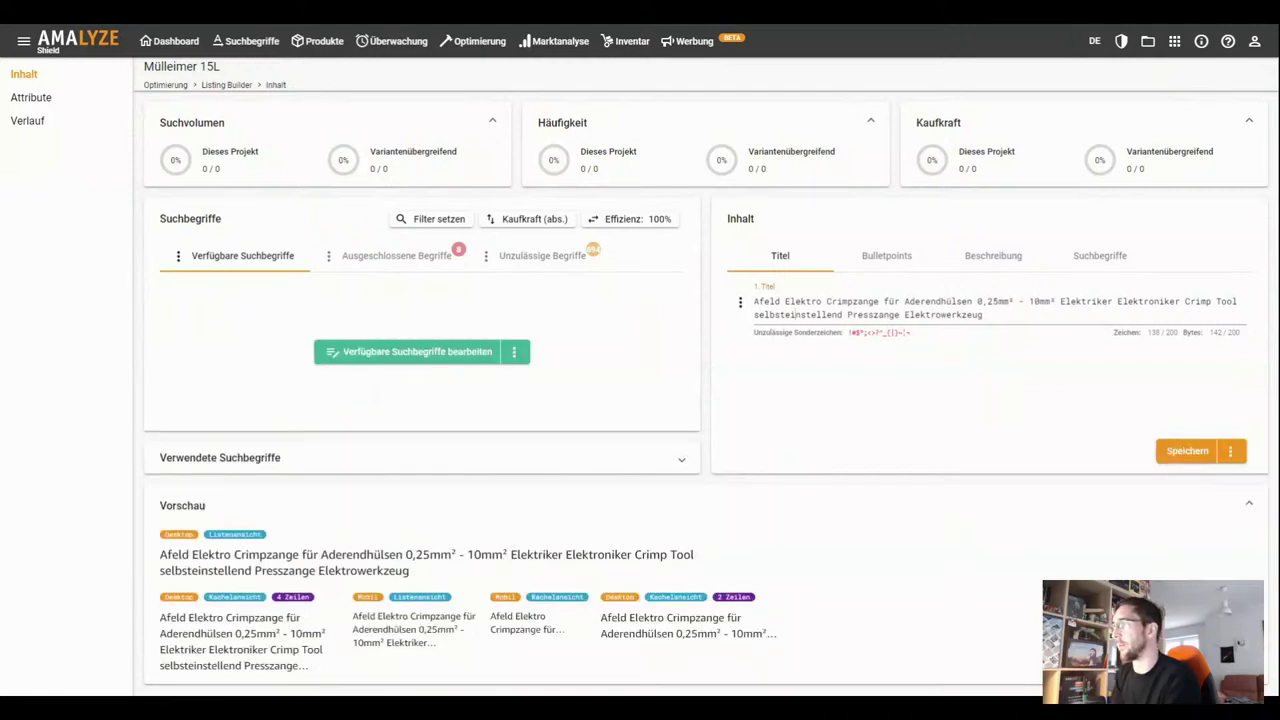
Copy the word "selbsteinstellend" in the project title and insert it after "10mm²"
double_click(798, 314)
key("ctrl+c")
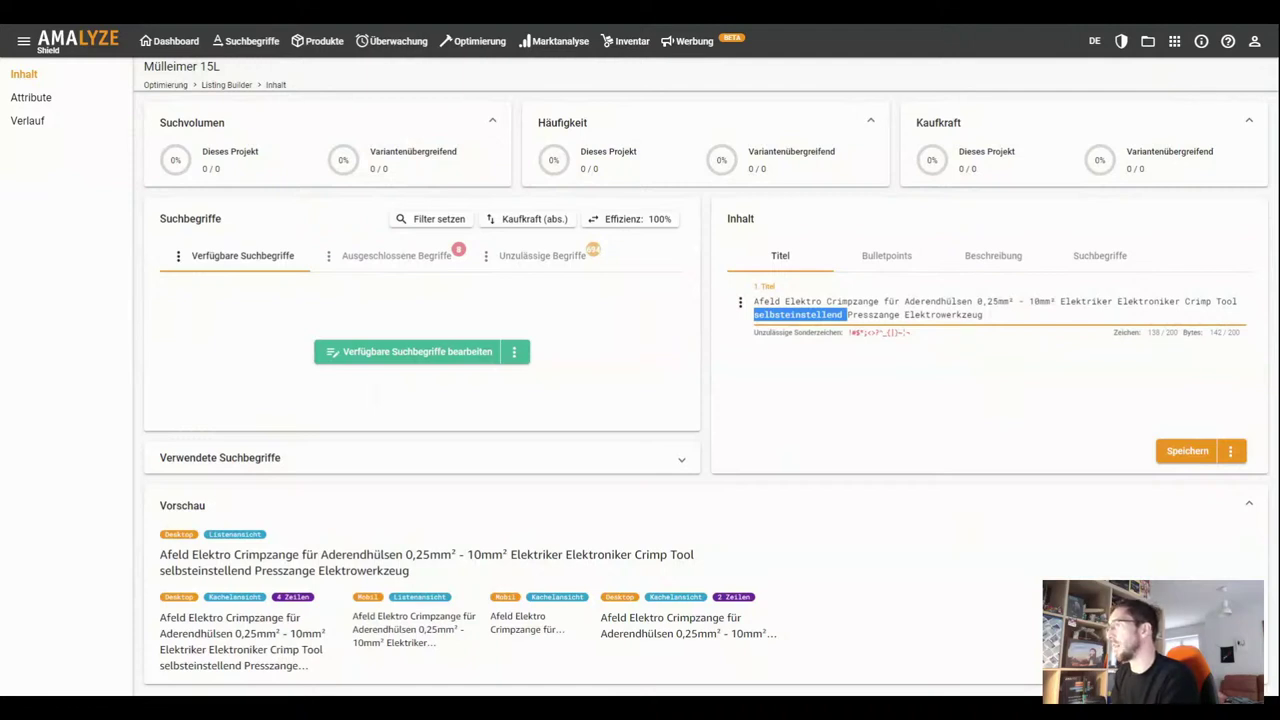
key("Right")
left_click(1058, 300)
key("ctrl+v")
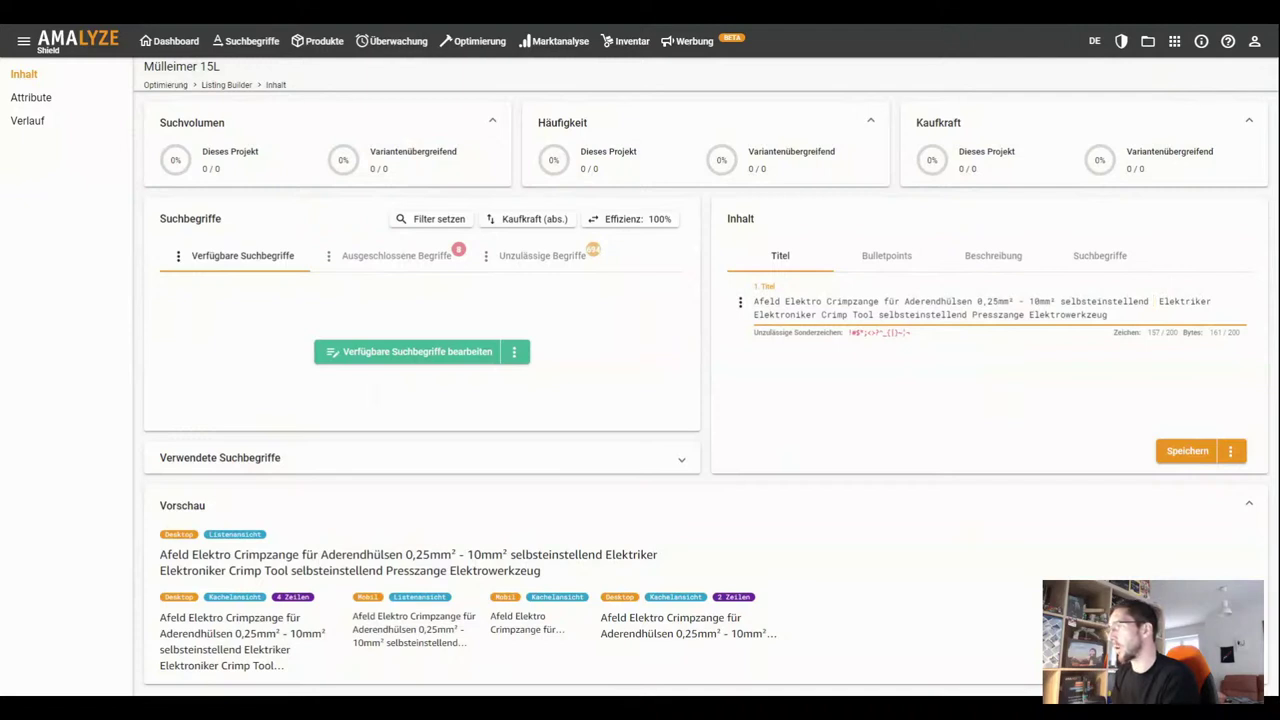
Insert "selbsteinstellend" after "Crimpzange" in the title and remove the copy behind "10mm²"
key("ctrl+v")
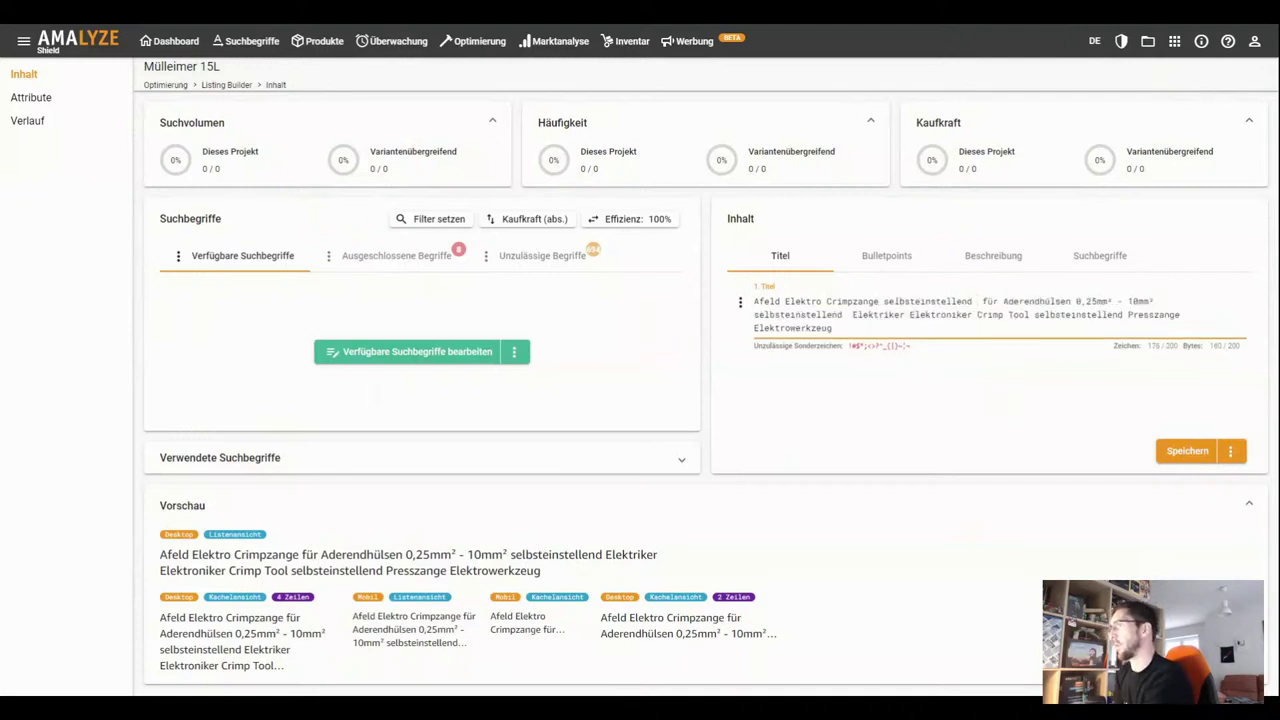
double_click(820, 314)
key("BackSpace")
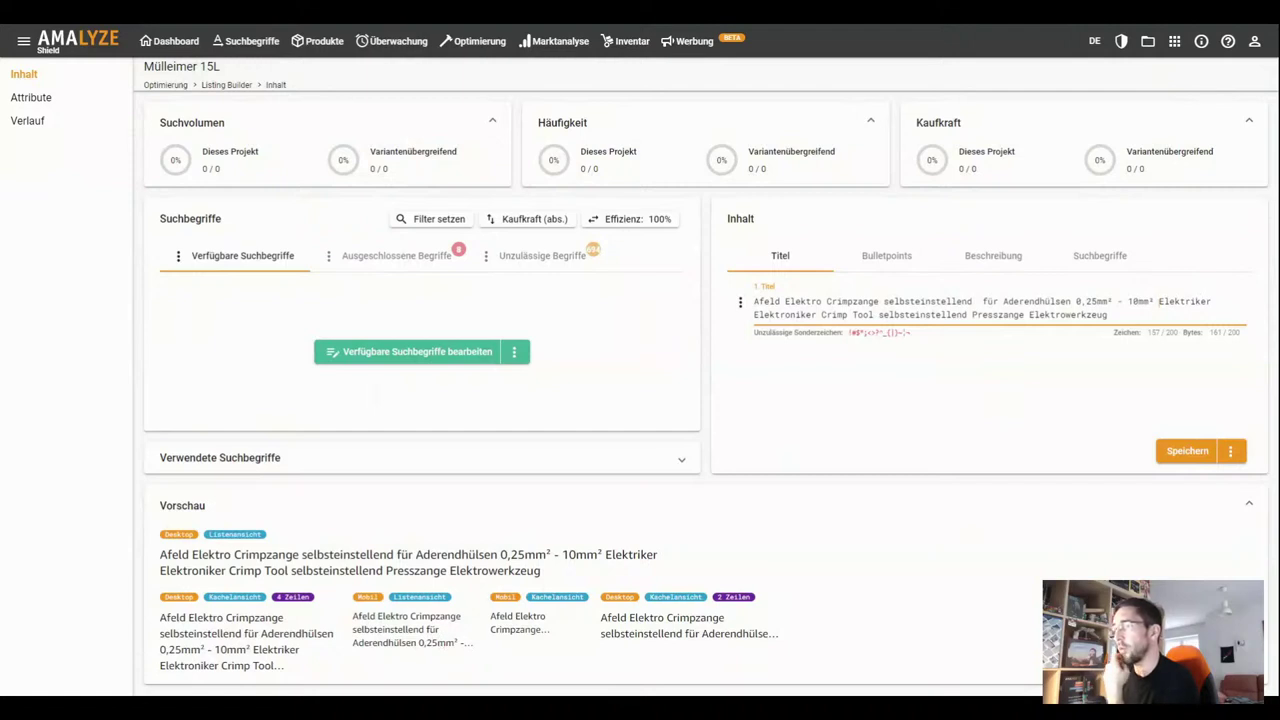
Move "Aderendhülsen" behind "10mm²" in the title, and return to the dashboard discarding the project's unsaved changes
double_click(1037, 301)
key("ctrl+c")
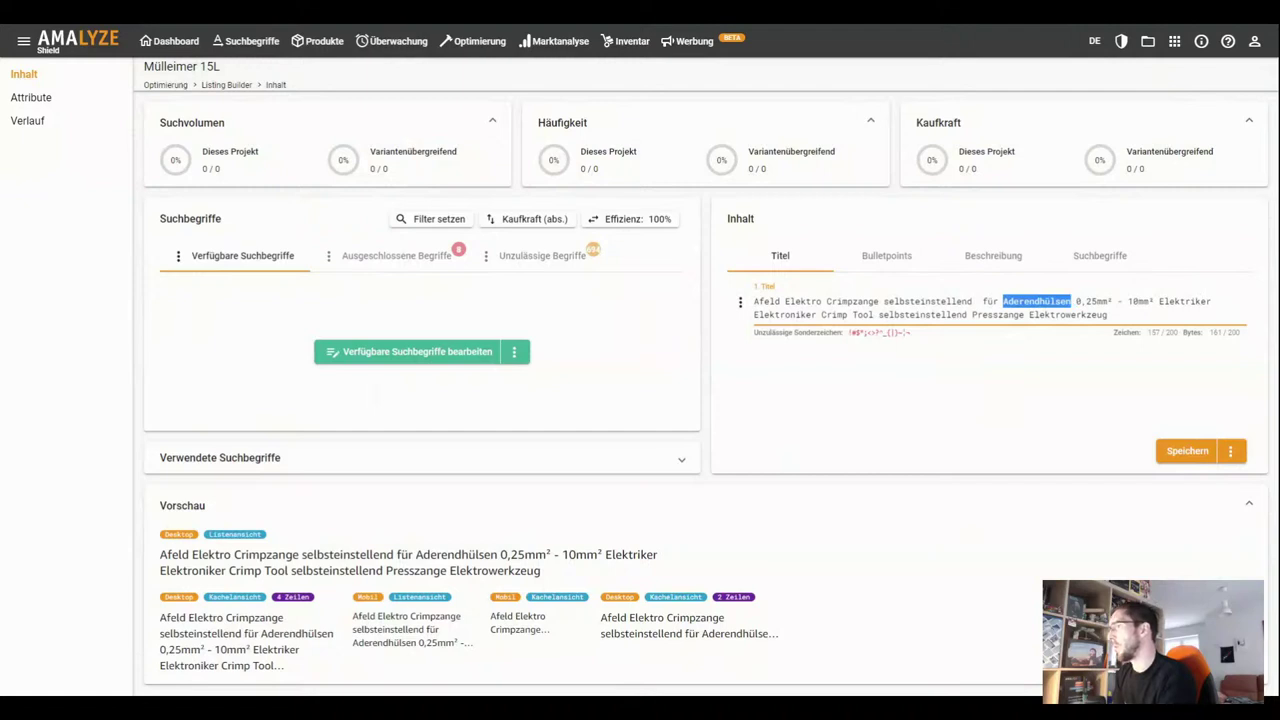
key("BackSpace")
key("BackSpace")
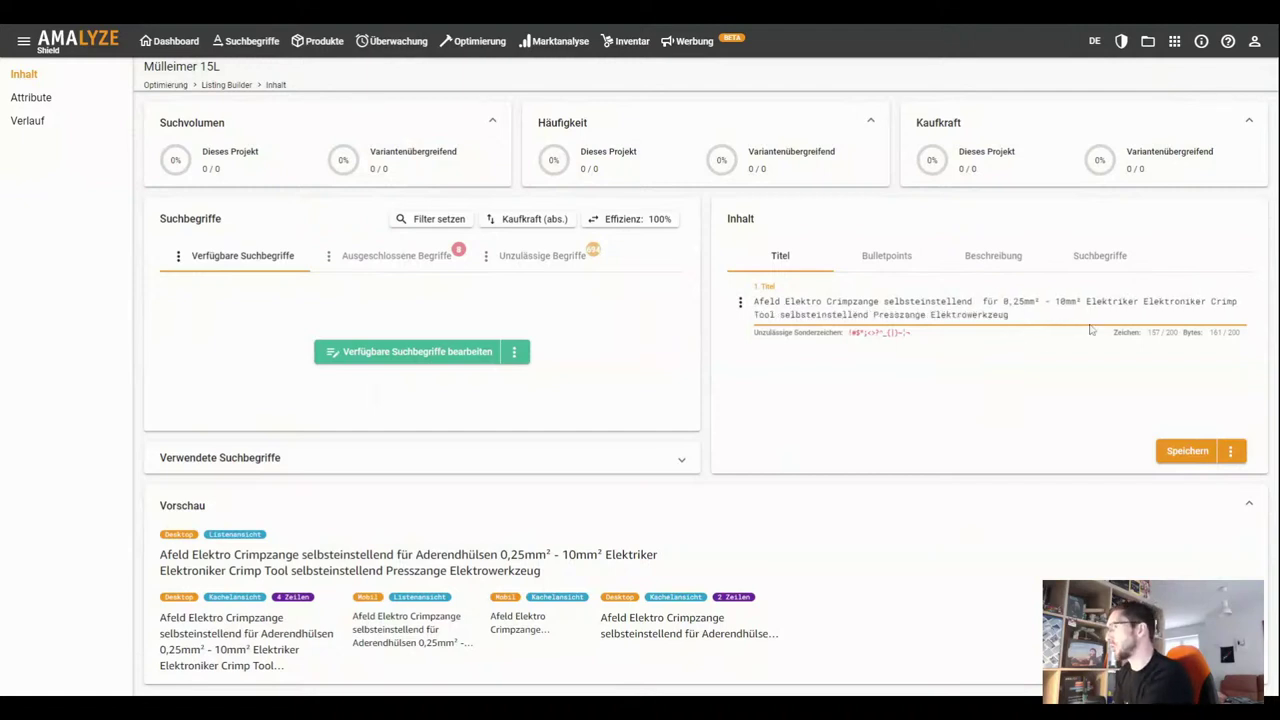
key("ctrl+v")
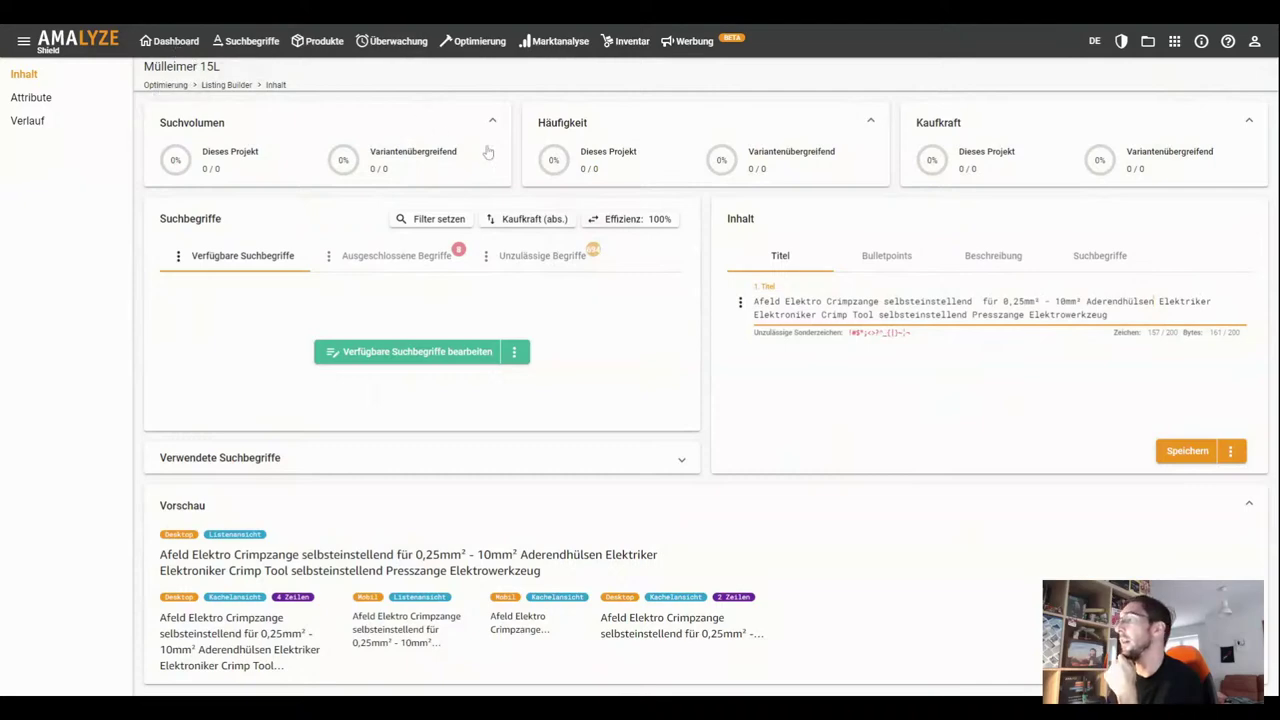
left_click(172, 46)
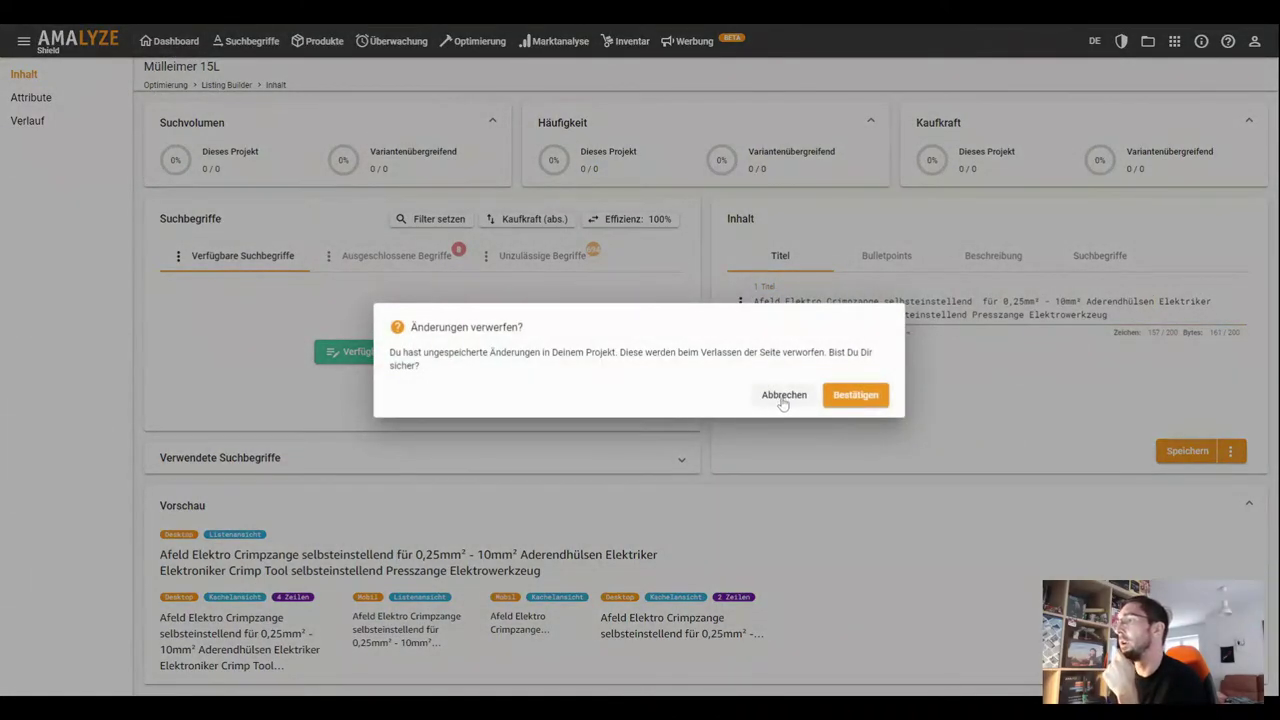
left_click(857, 400)
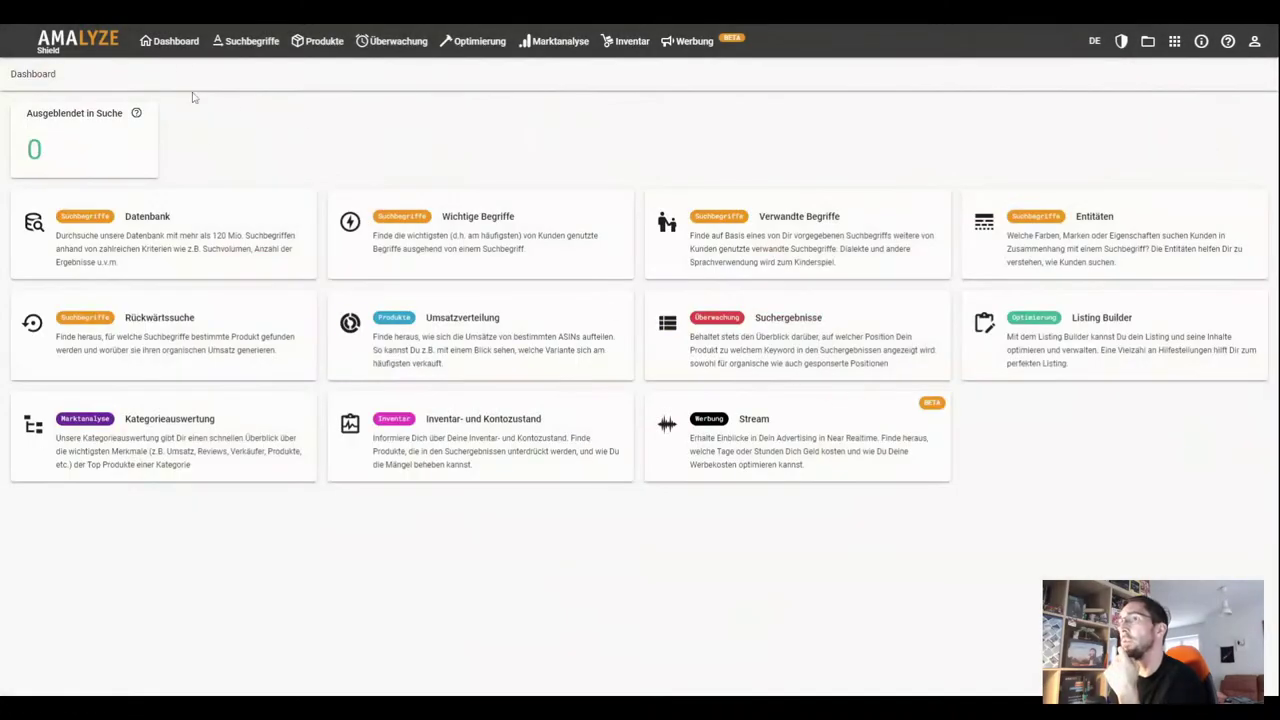
Search the keyword database for amazon.de terms containing "aderend*"
left_click(150, 218)
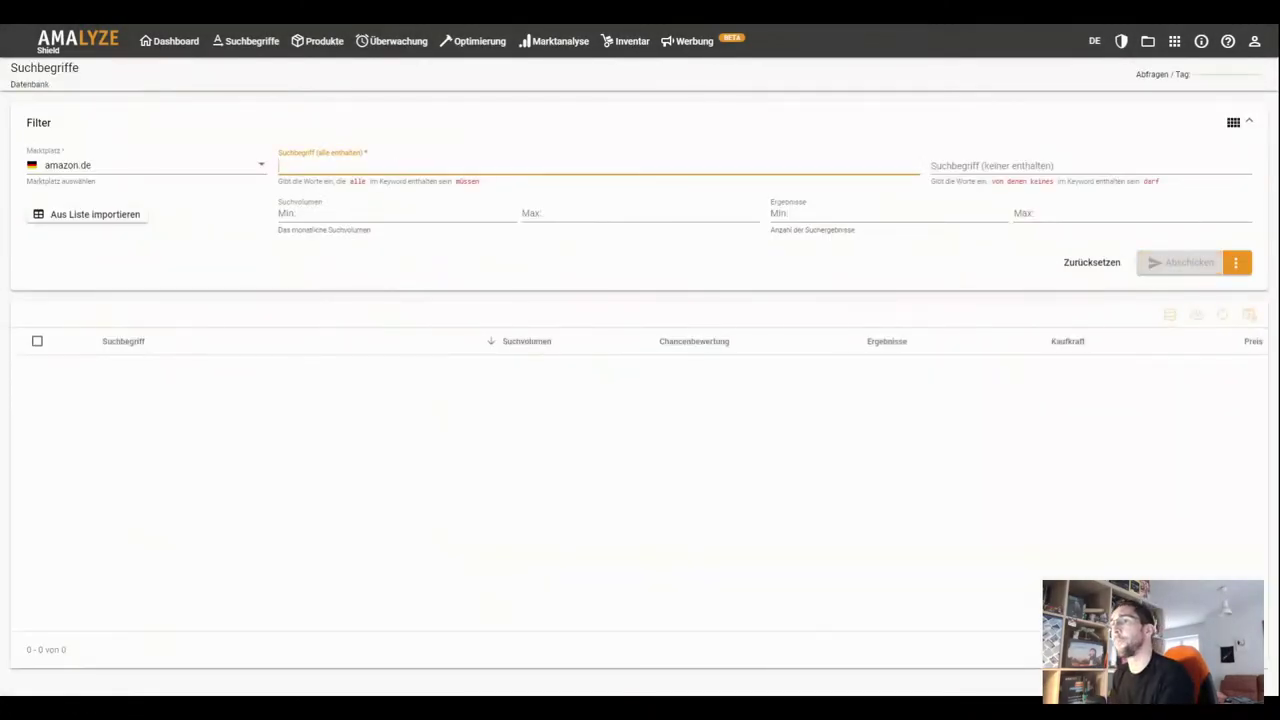
type("aderend*")
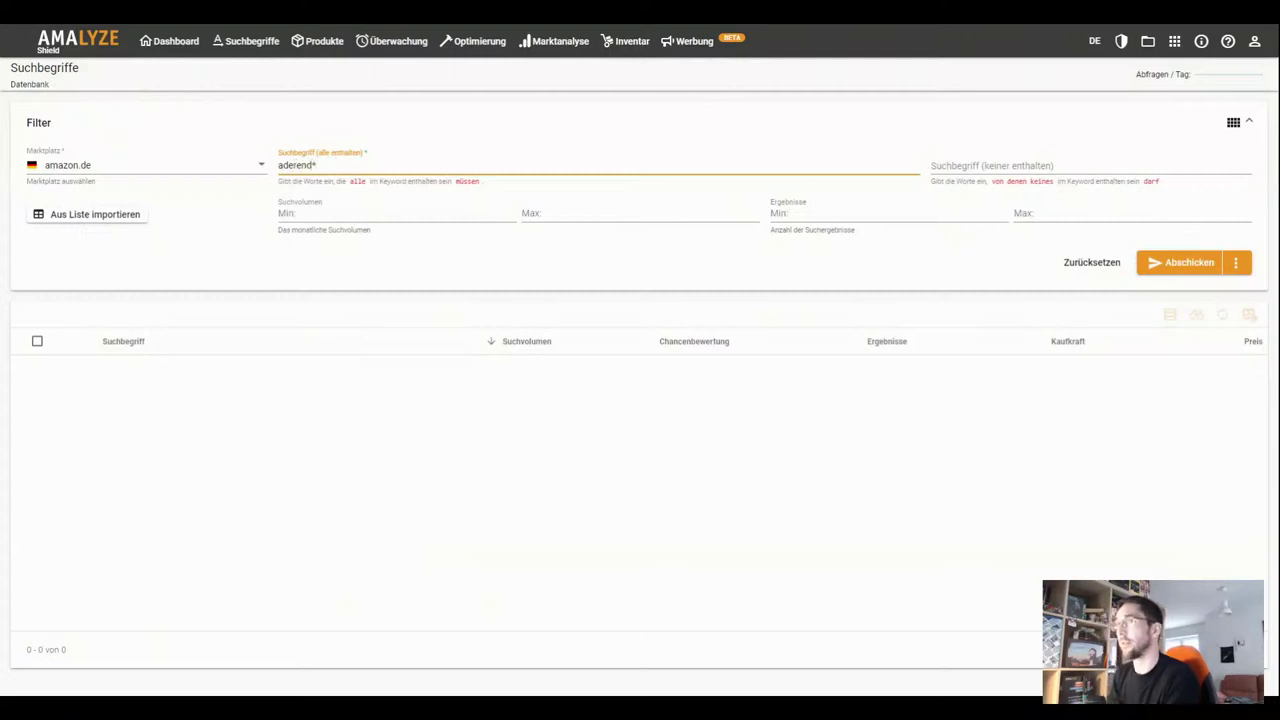
left_click(1203, 268)
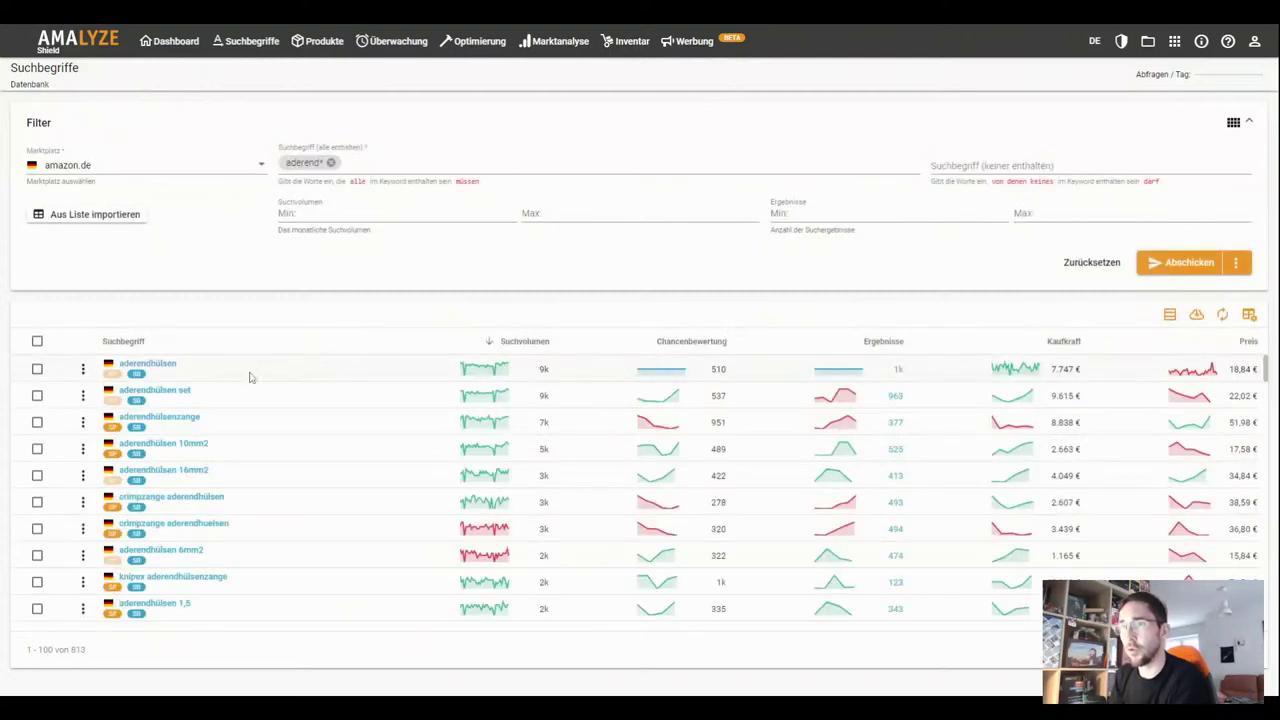
Open the "aderend*" query in the Wichtige Begriffe tool to view its important terms
left_click(1234, 264)
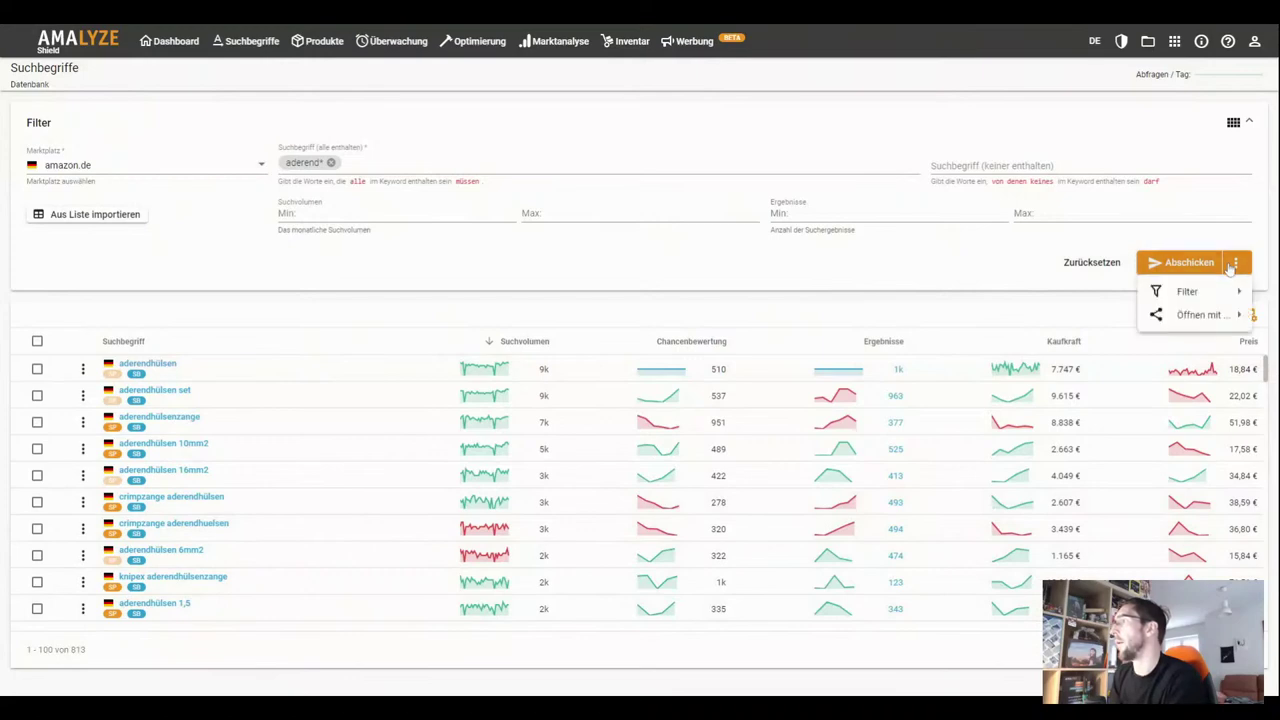
mouse_move(1198, 314)
mouse_move(1088, 312)
left_click(945, 338)
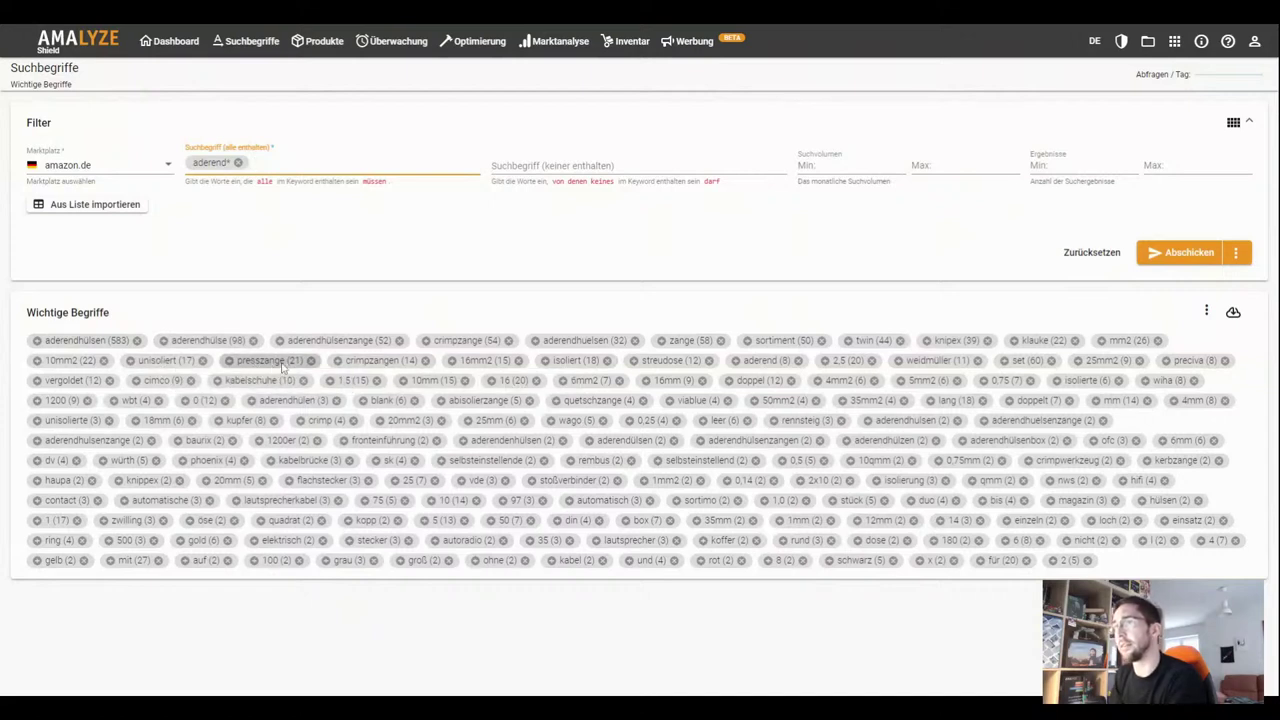
Open the "aderend*" query in the Entitäten tool and review the terms grouped by entity
left_click(1238, 254)
mouse_move(1200, 305)
mouse_move(1090, 305)
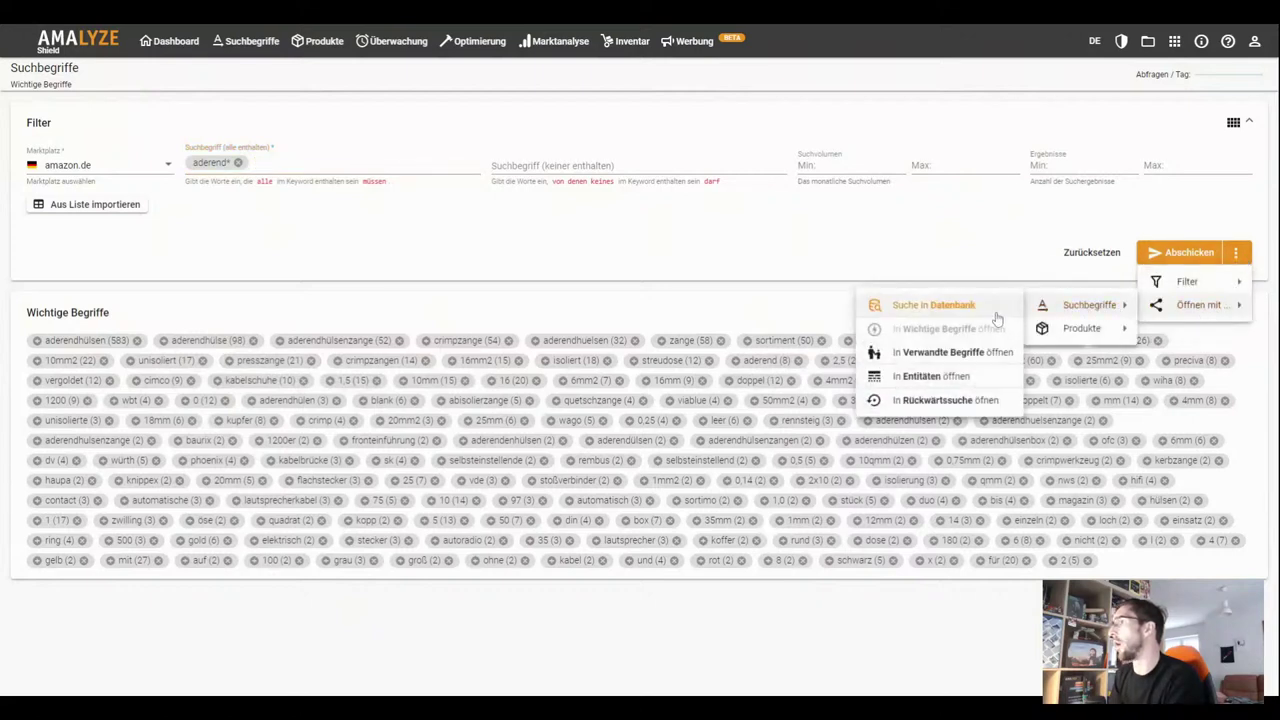
left_click(943, 376)
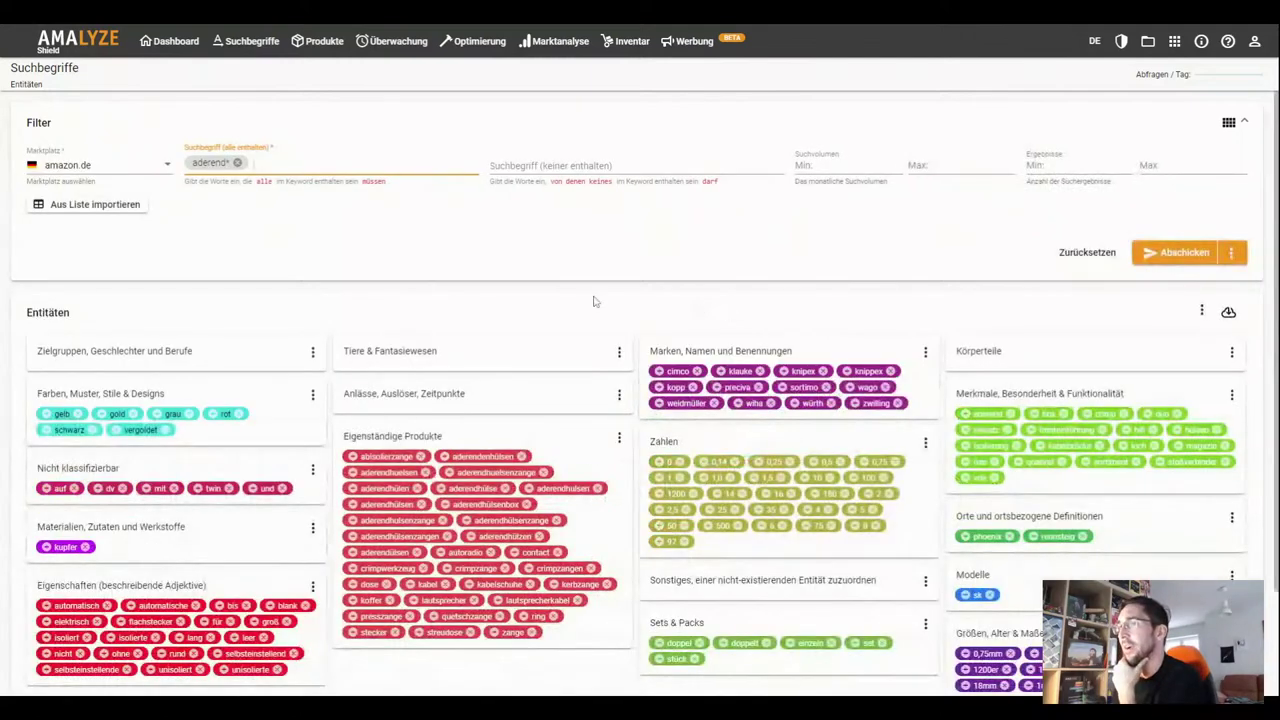
scroll(560, 330, "down", 1)
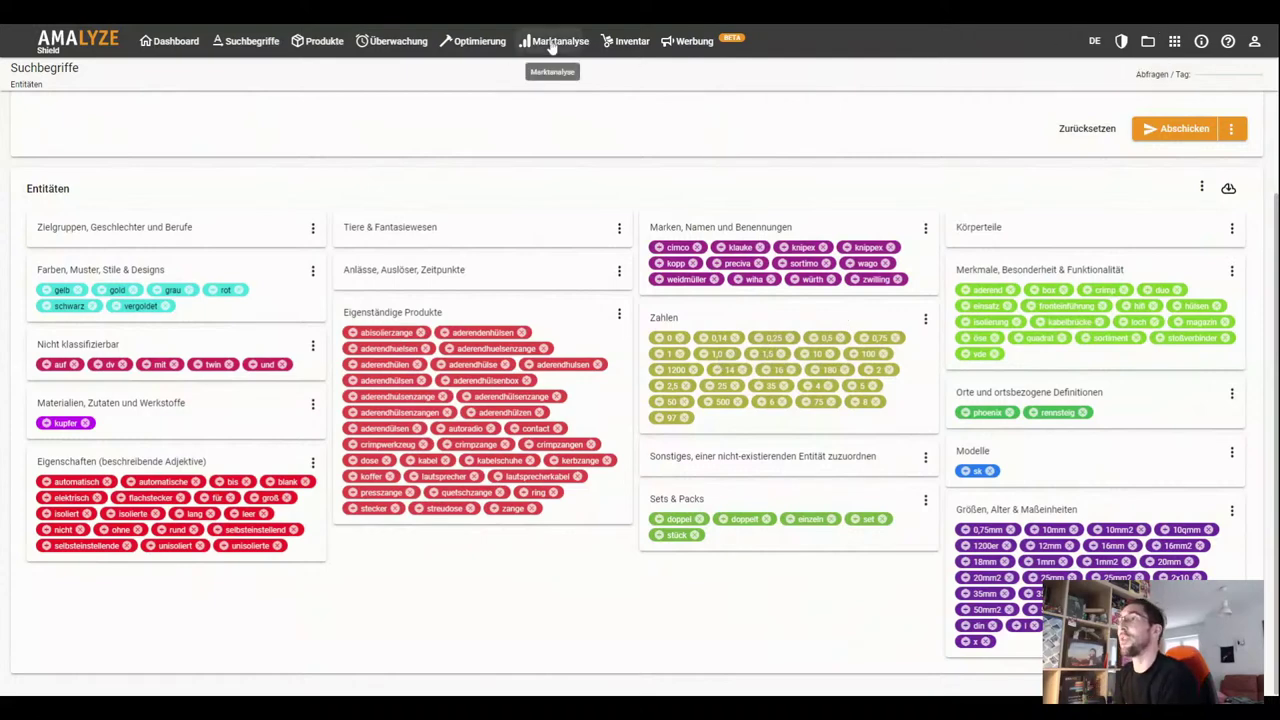
Return to the Listing Builder and open the Mülleimer 15L project
mouse_move(468, 55)
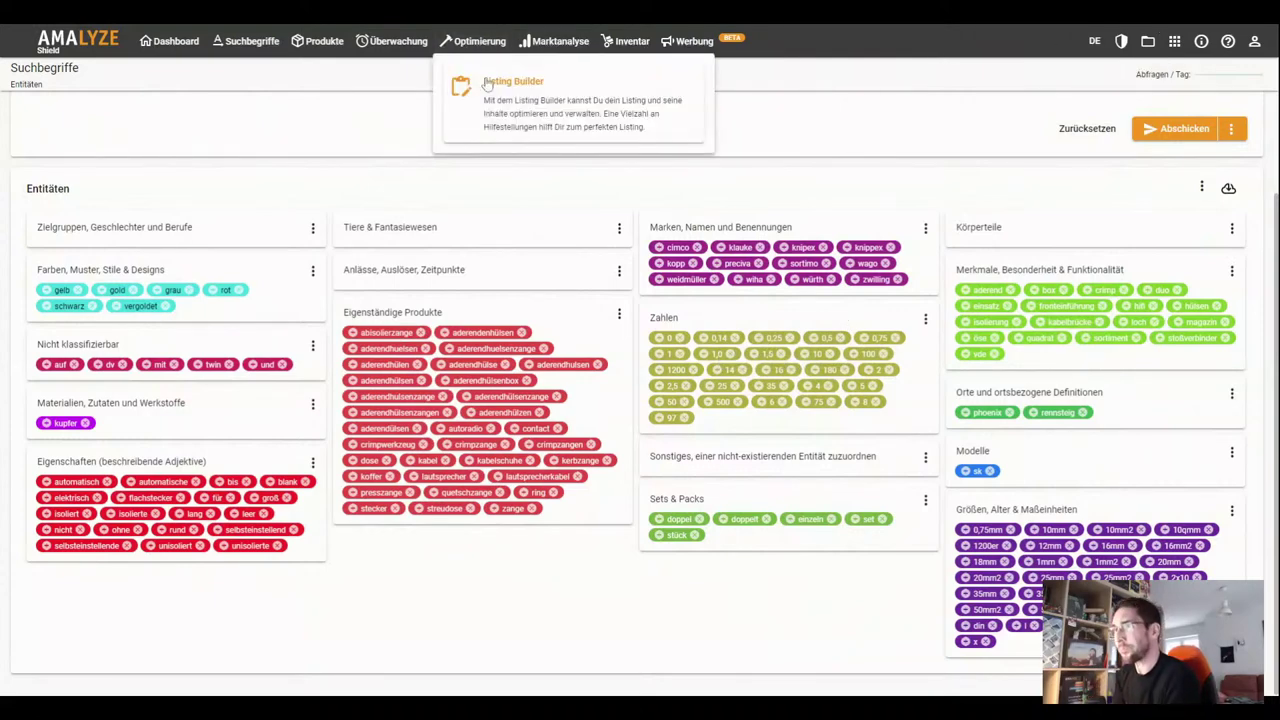
left_click(487, 87)
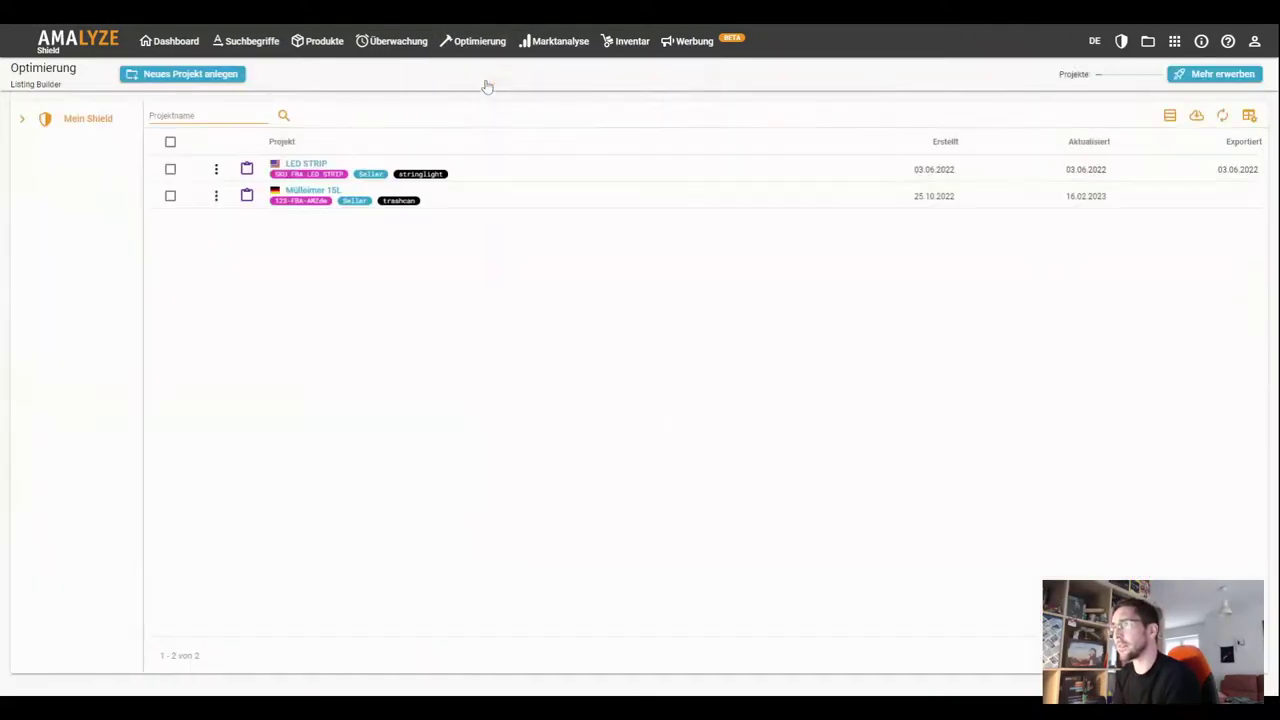
left_click(308, 195)
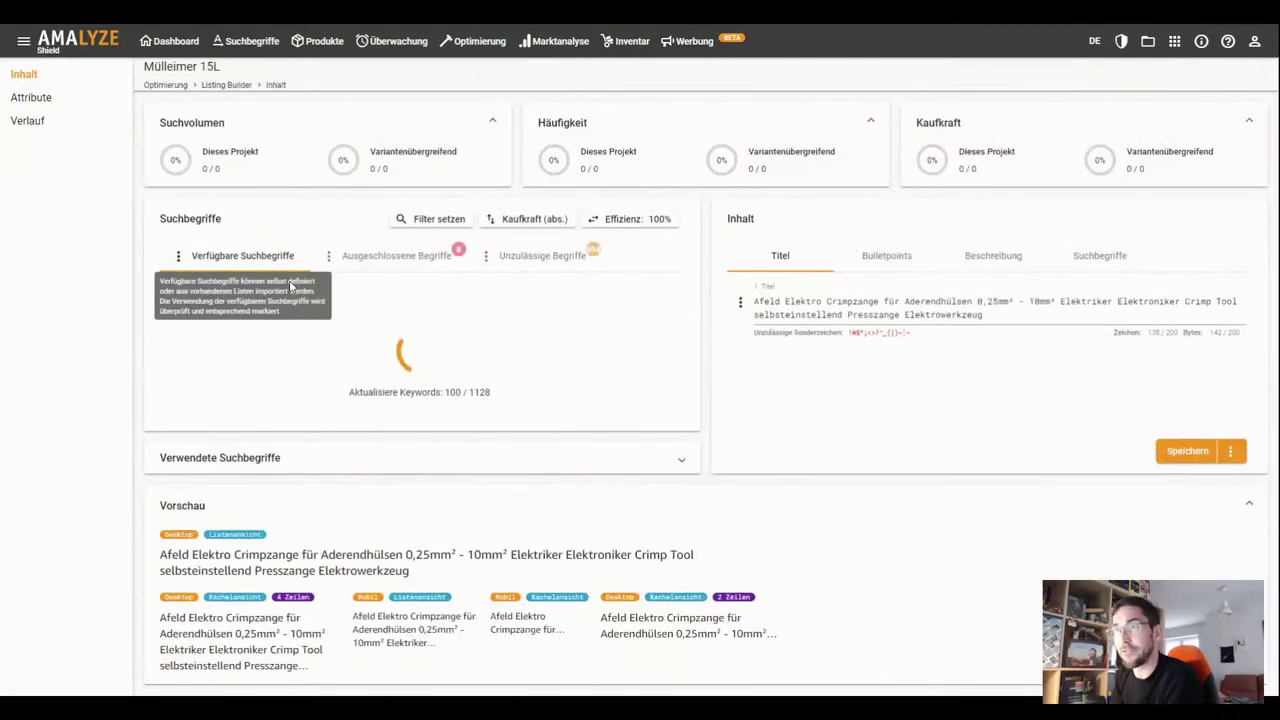
Open the saved keyword list files and close the explainer video with its display switched off
left_click(1147, 40)
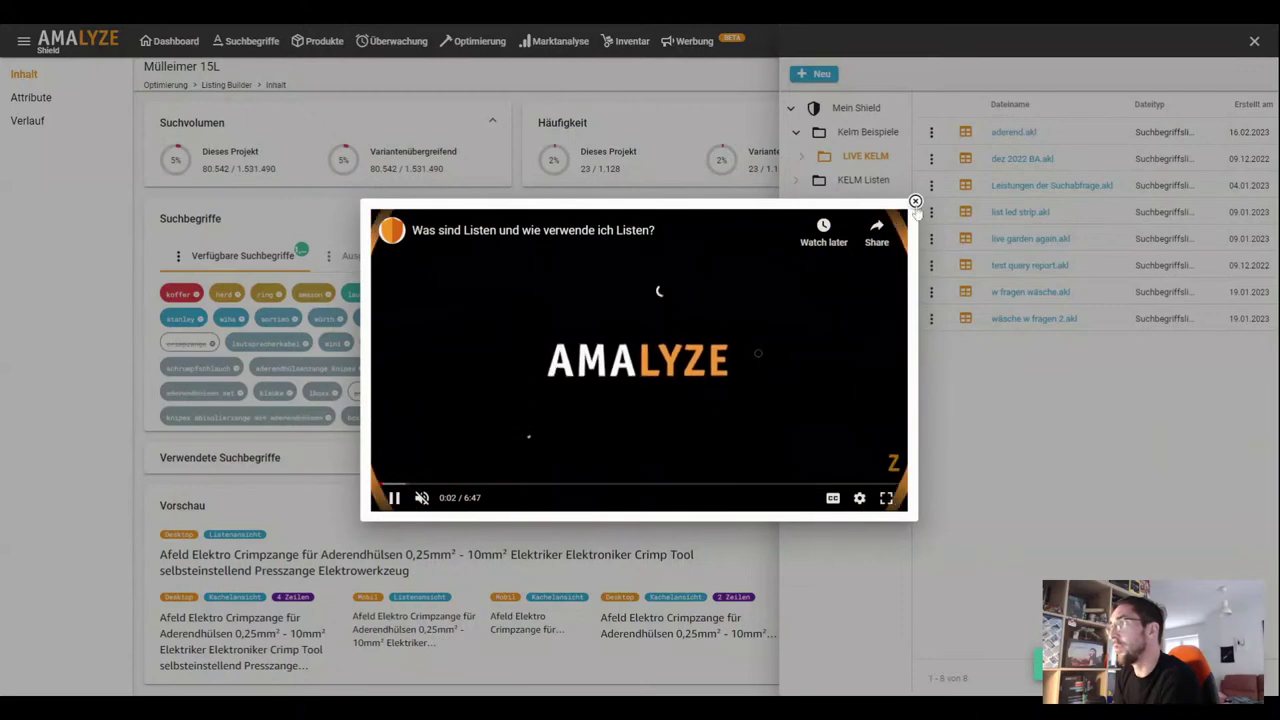
left_click(915, 201)
left_click(402, 402)
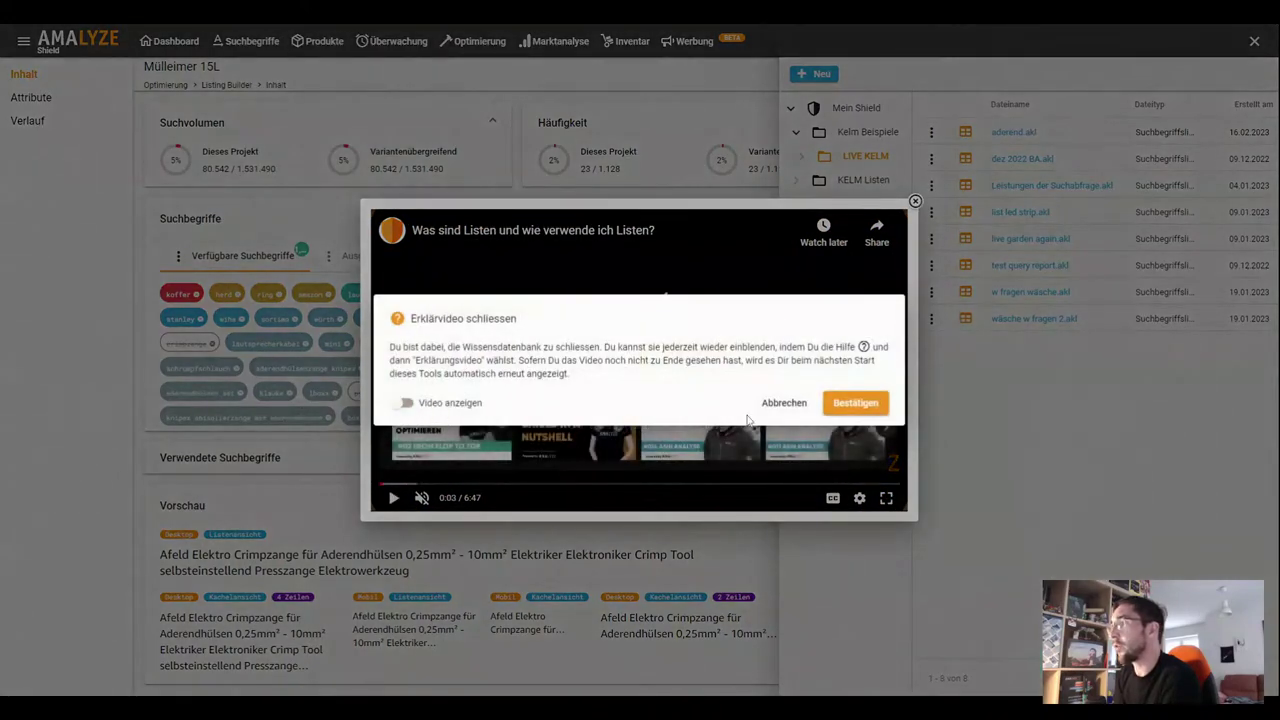
left_click(840, 404)
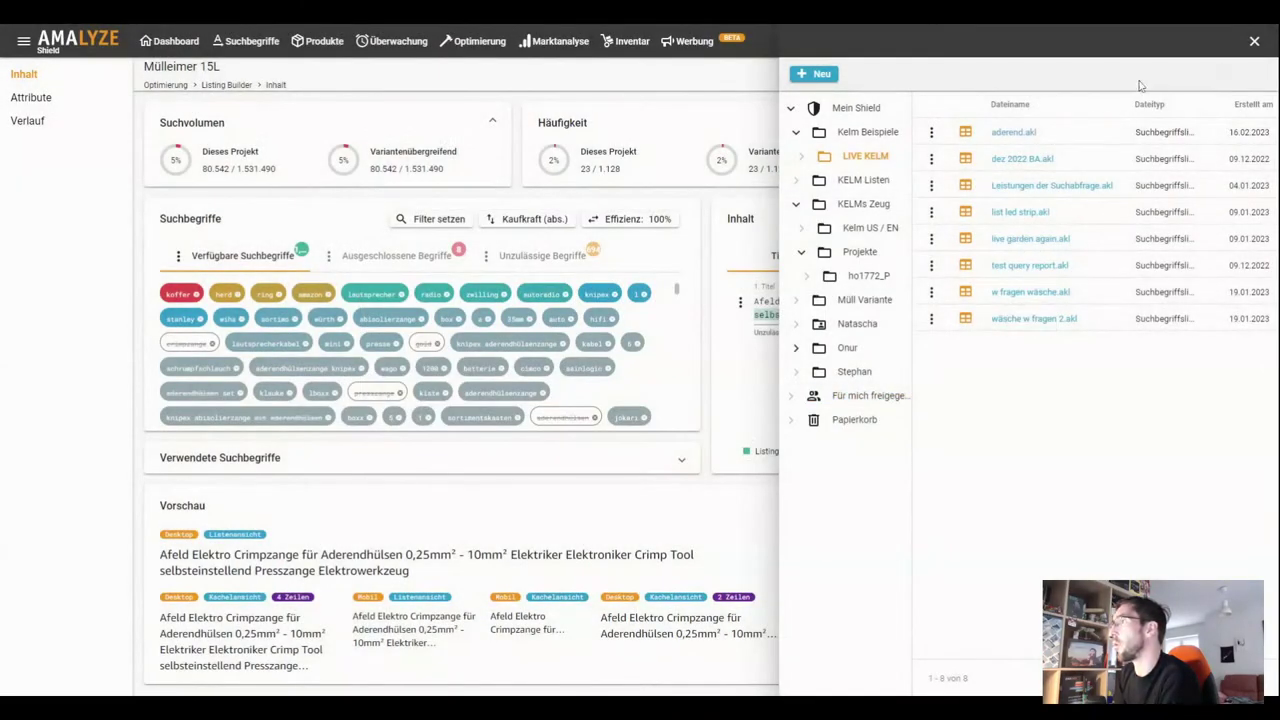
Close the saved files panel and sort the available search terms by Suchvolumen (absolut)
left_click(1255, 43)
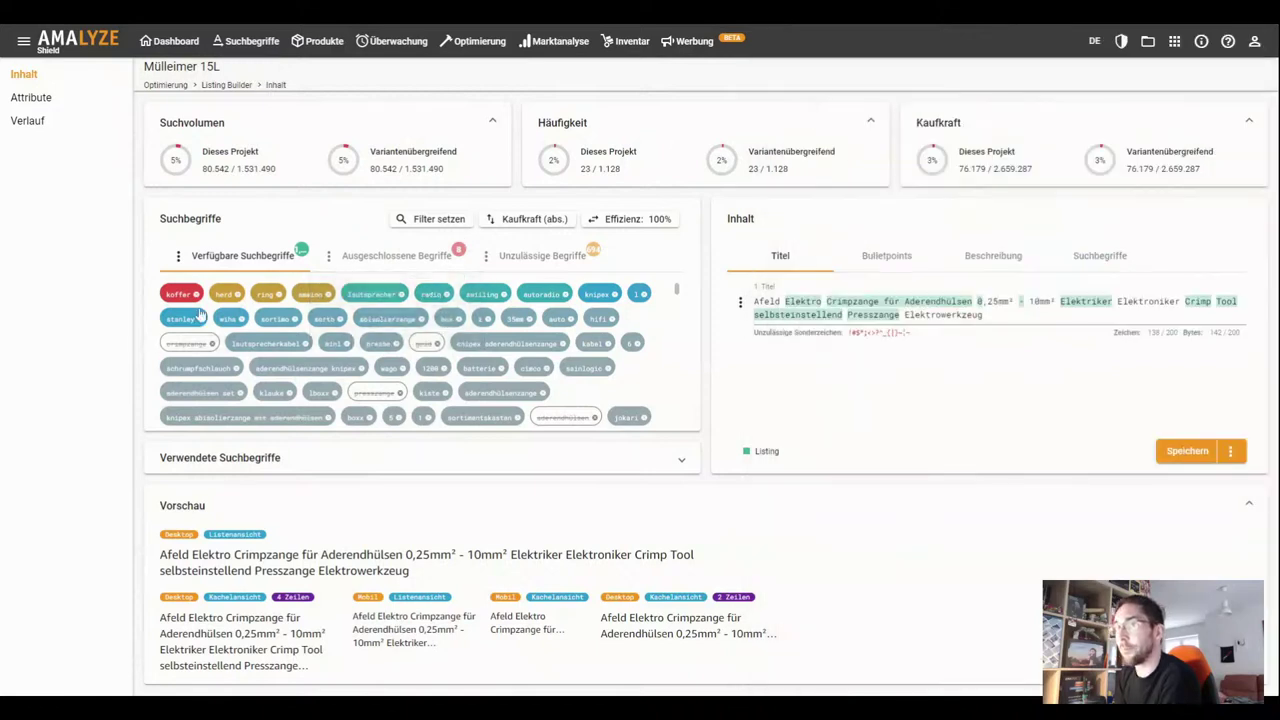
left_click(178, 256)
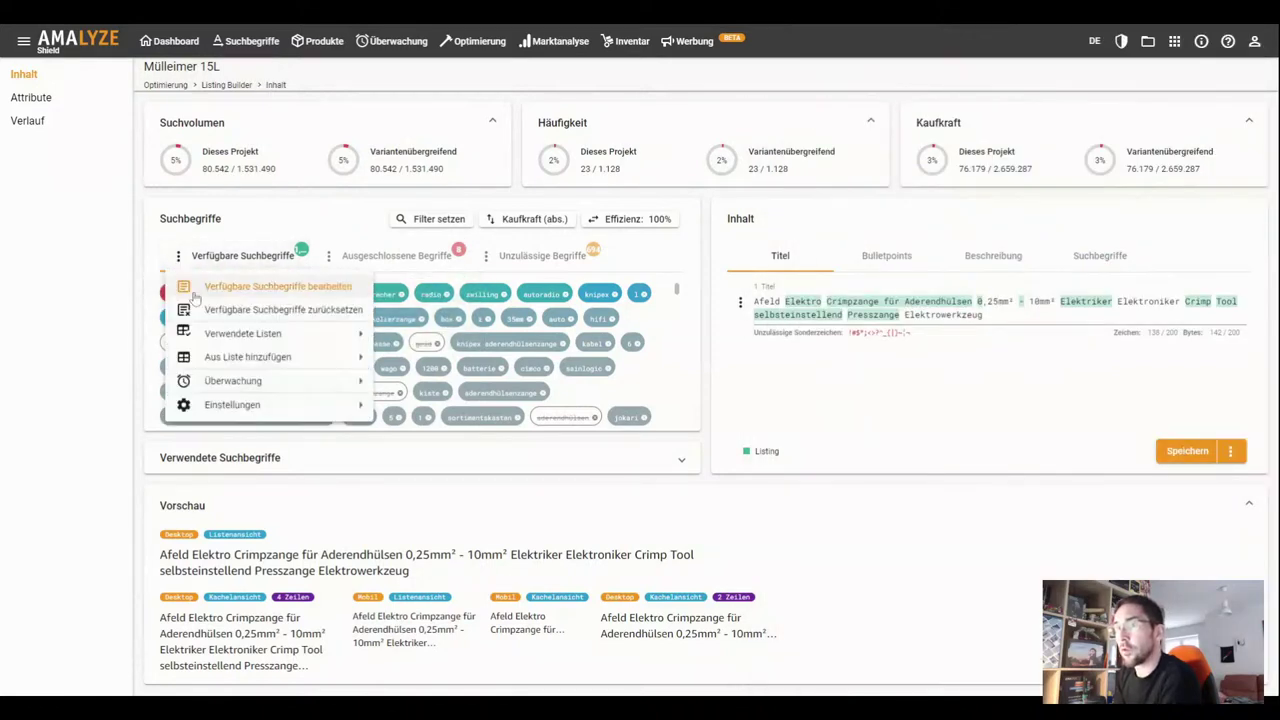
mouse_move(260, 333)
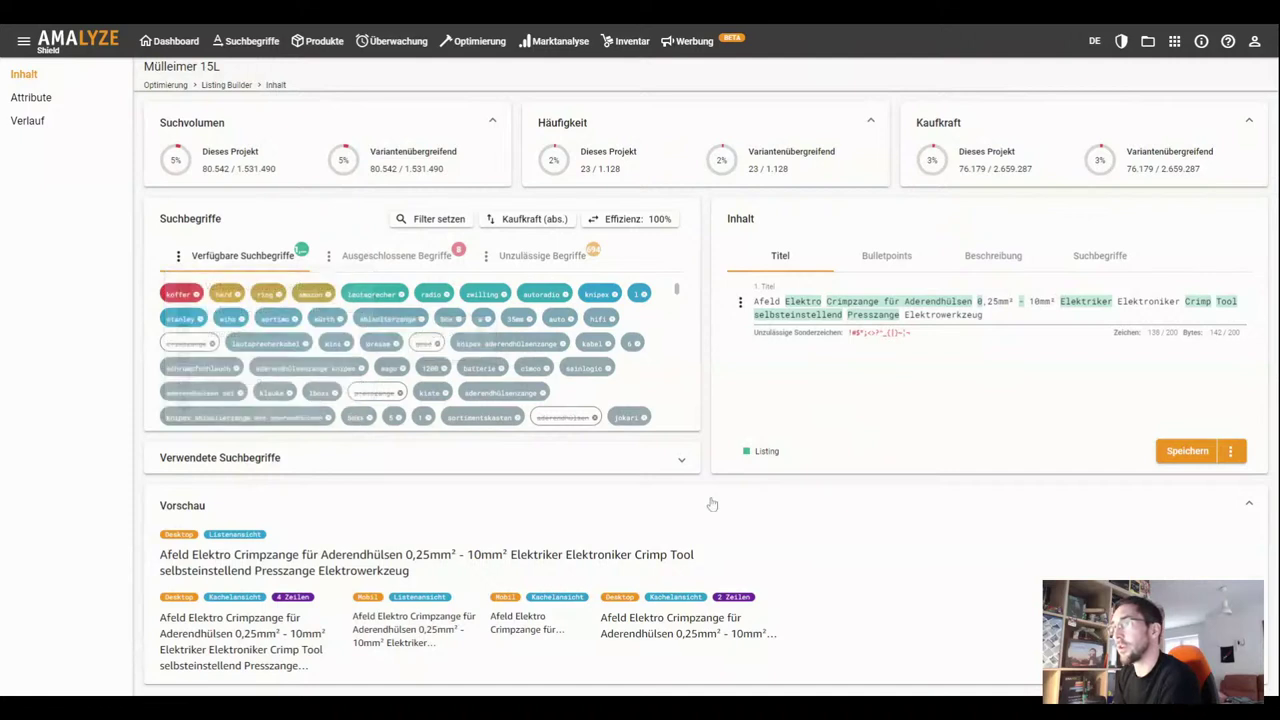
left_click(645, 494)
left_click(540, 228)
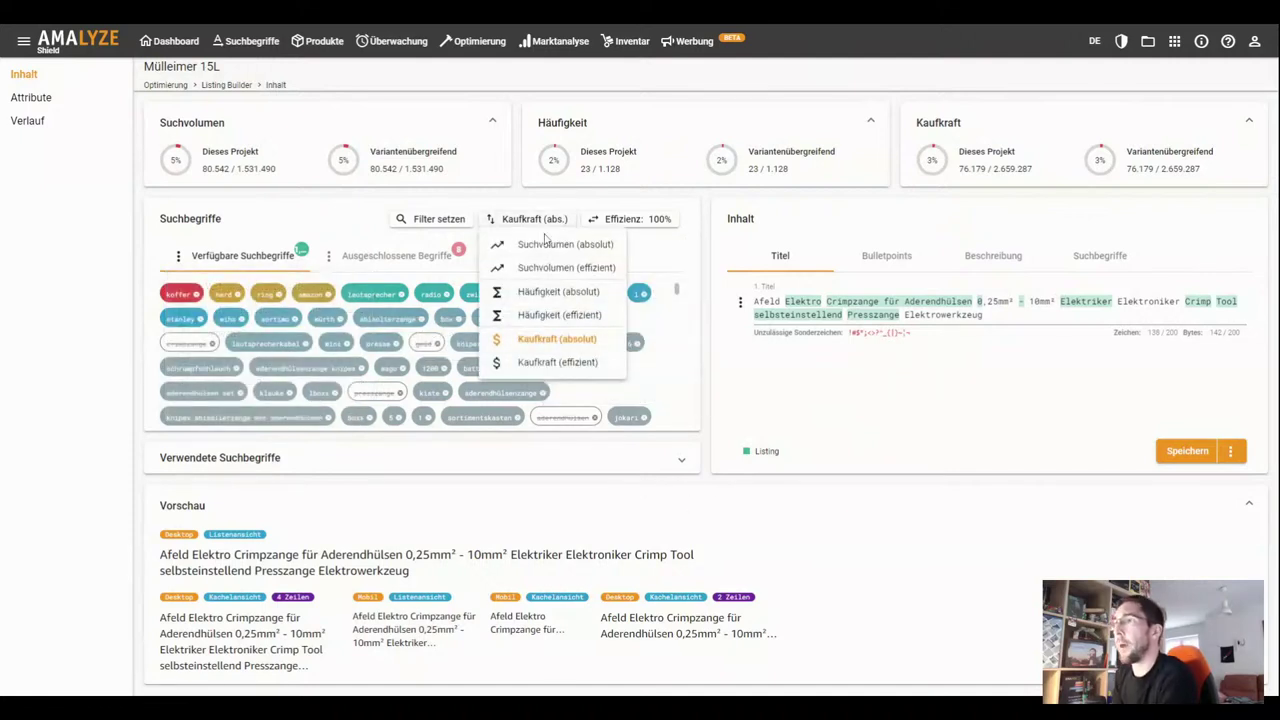
left_click(545, 246)
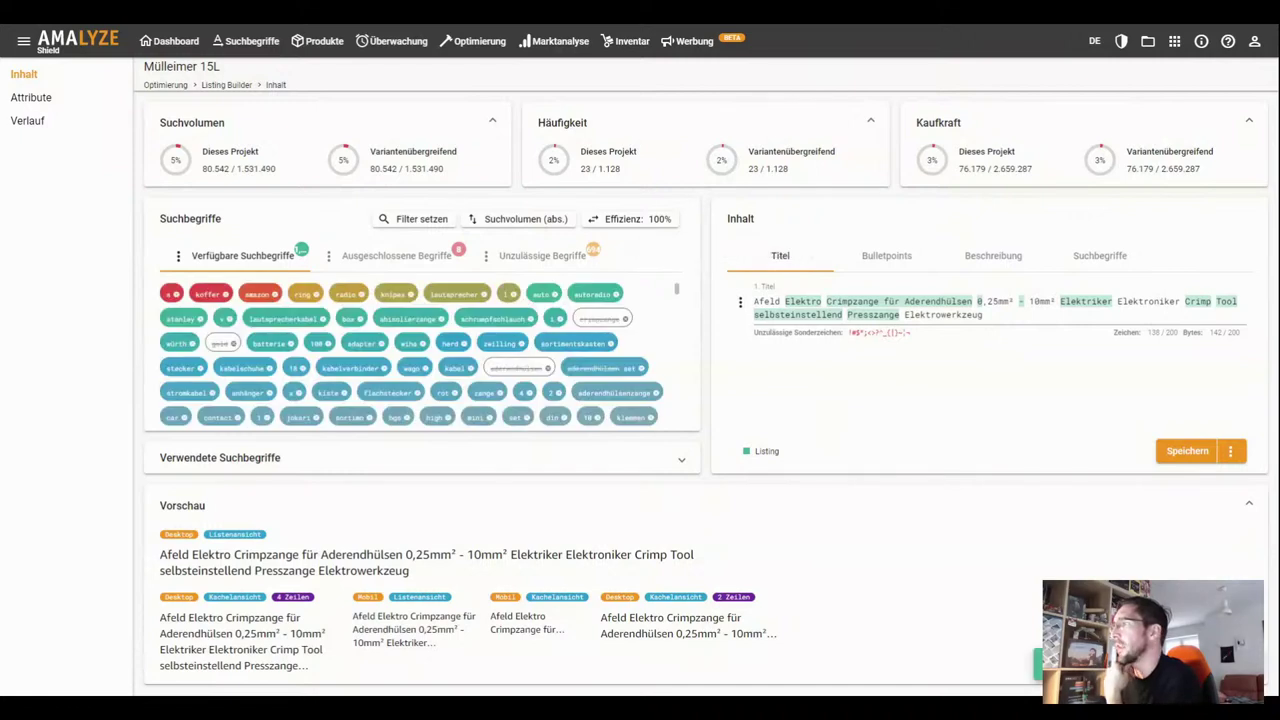
Review the size specification in the crimping pliers title and the full text of the first bullet point
left_click_drag(1014, 301, 992, 301)
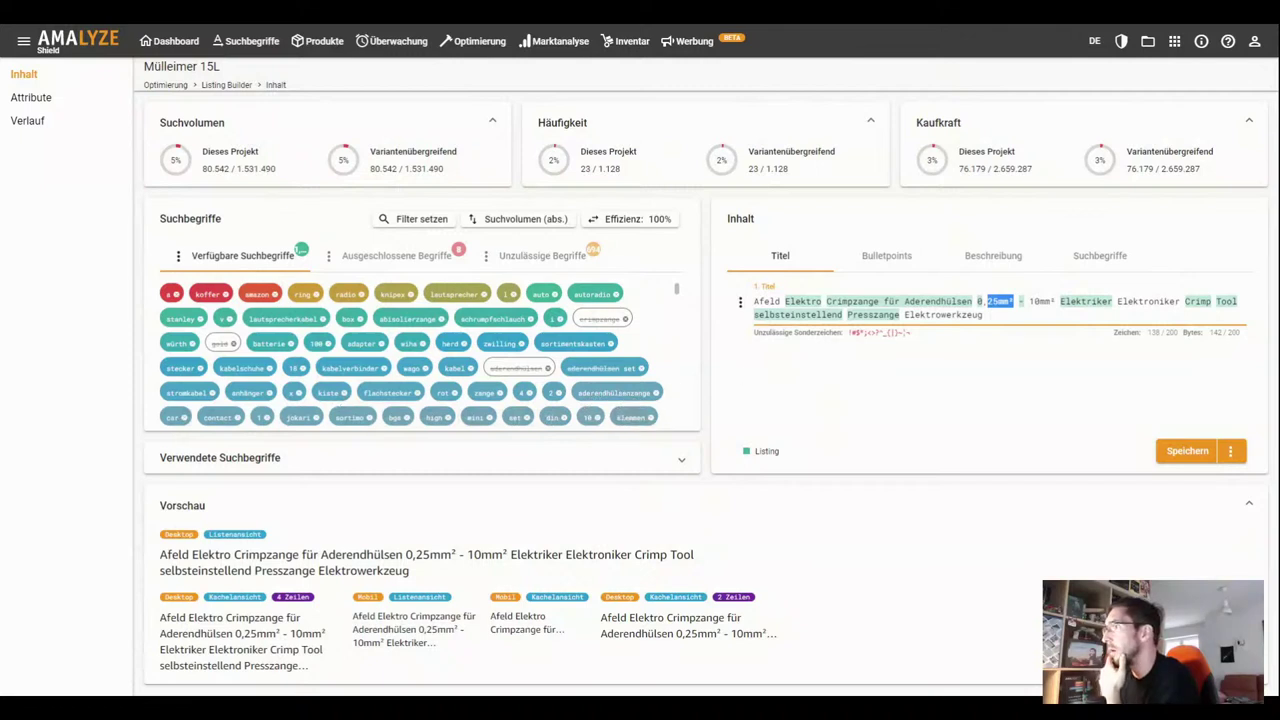
left_click(886, 258)
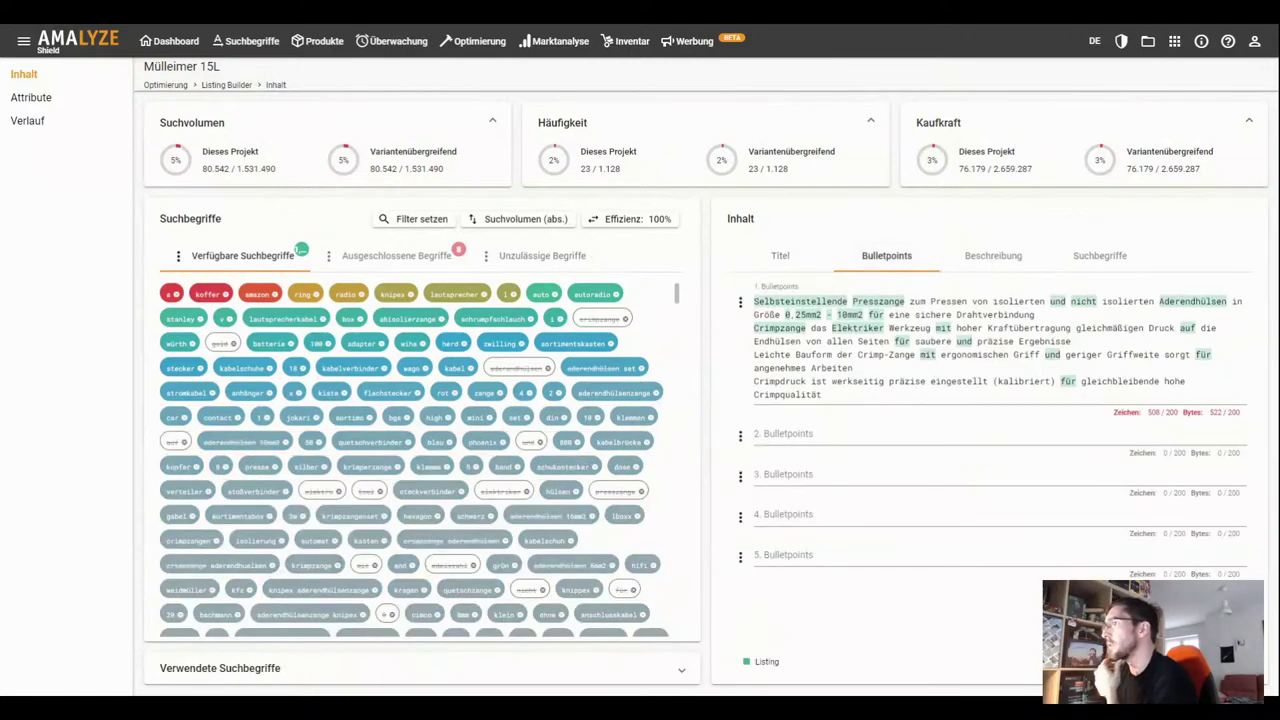
left_click_drag(822, 395, 754, 298)
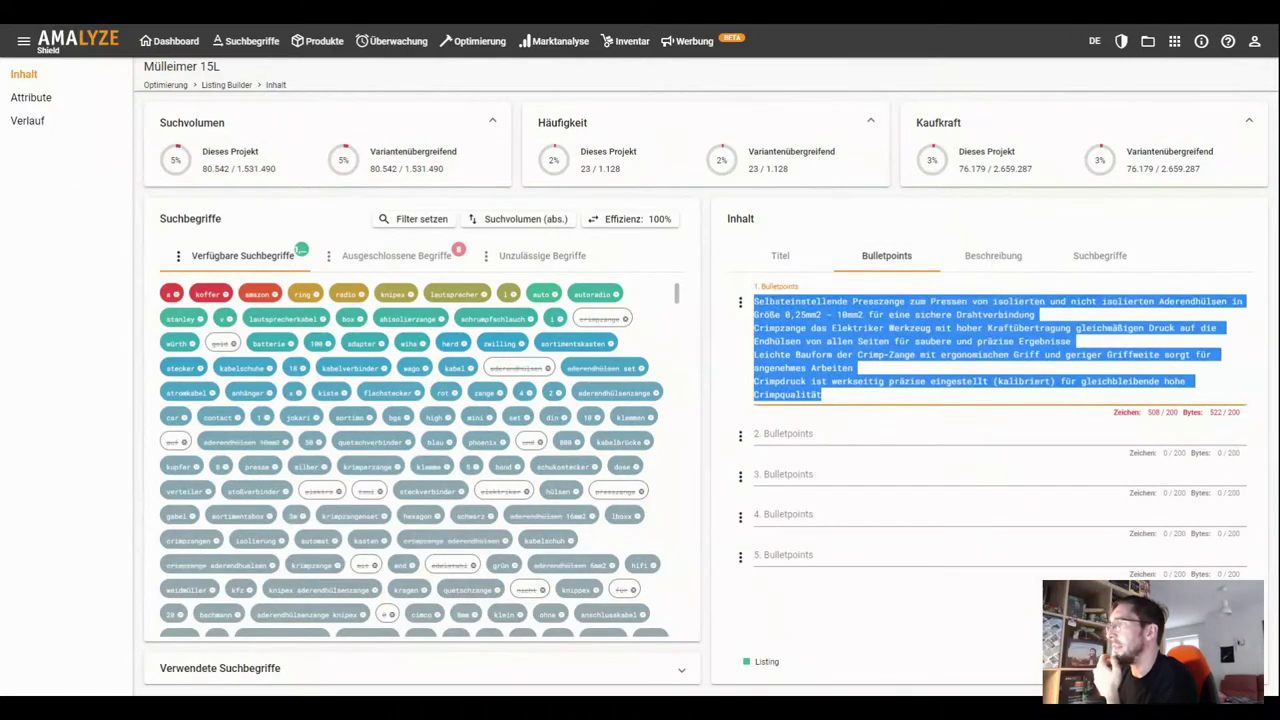
Clear the listing's Beschreibung text and its Suchbegriffe entry
left_click(1014, 260)
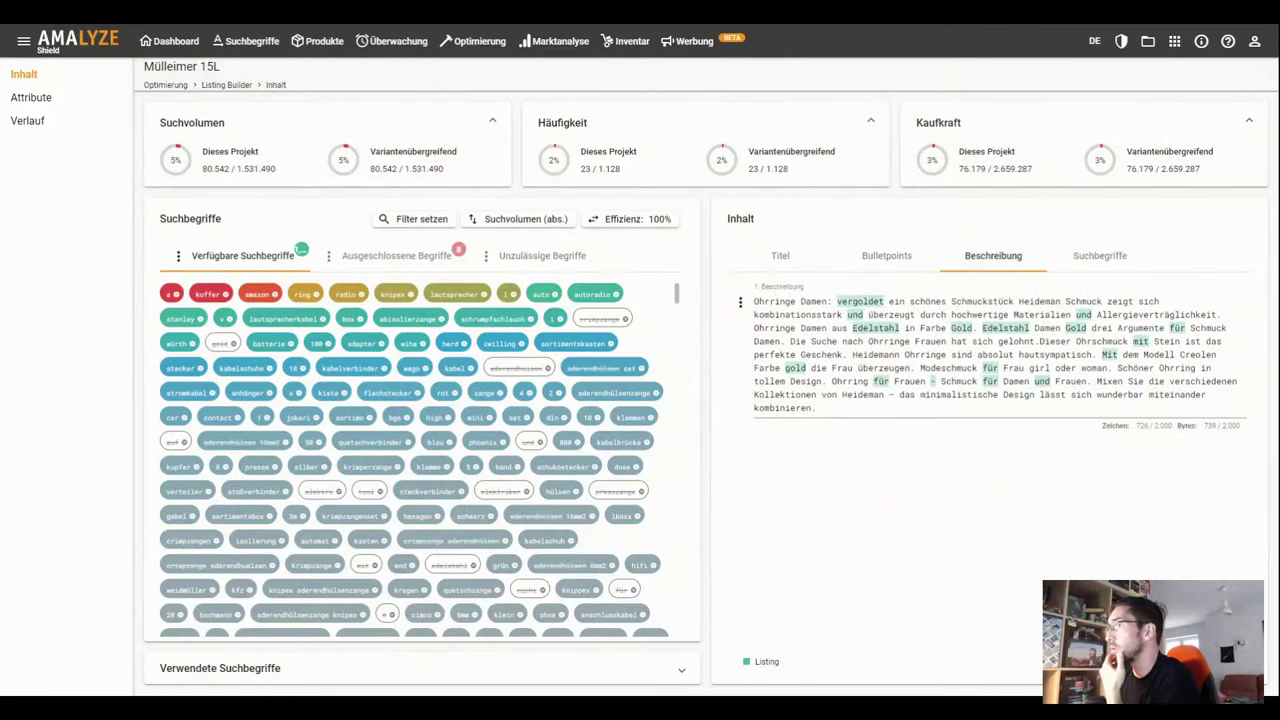
left_click_drag(818, 408, 754, 300)
key("Delete")
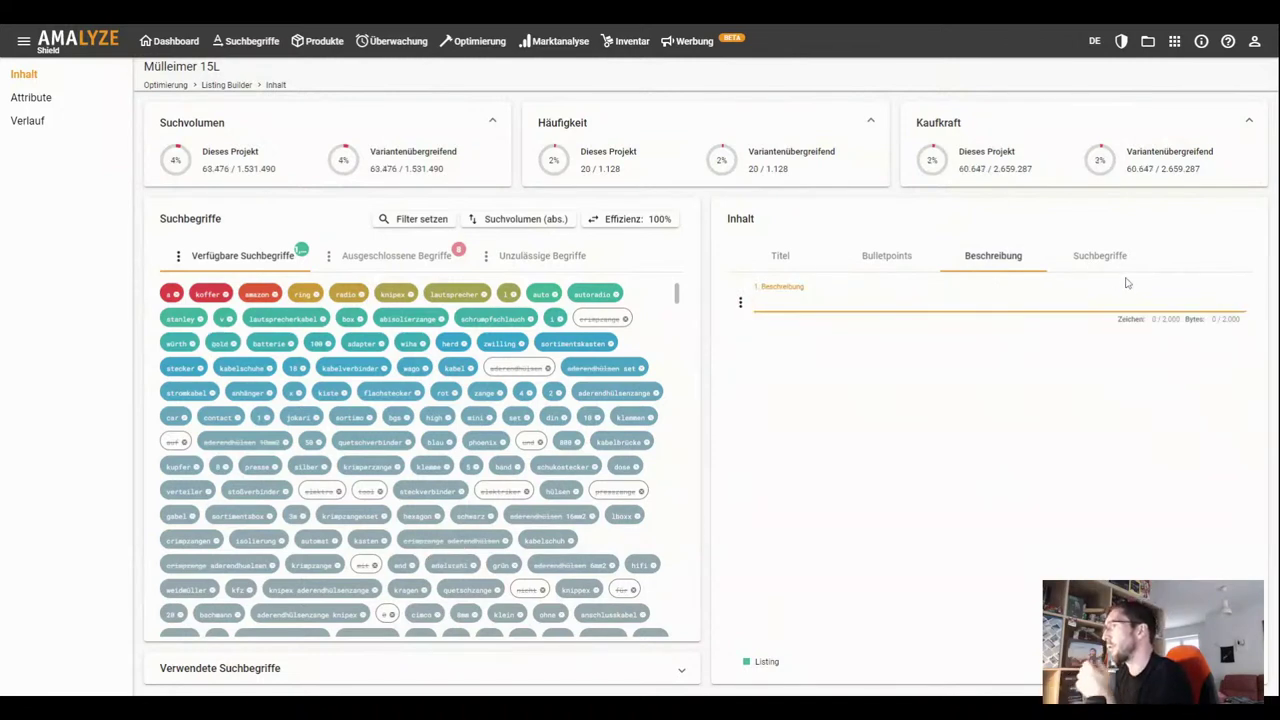
left_click(1110, 258)
double_click(880, 315)
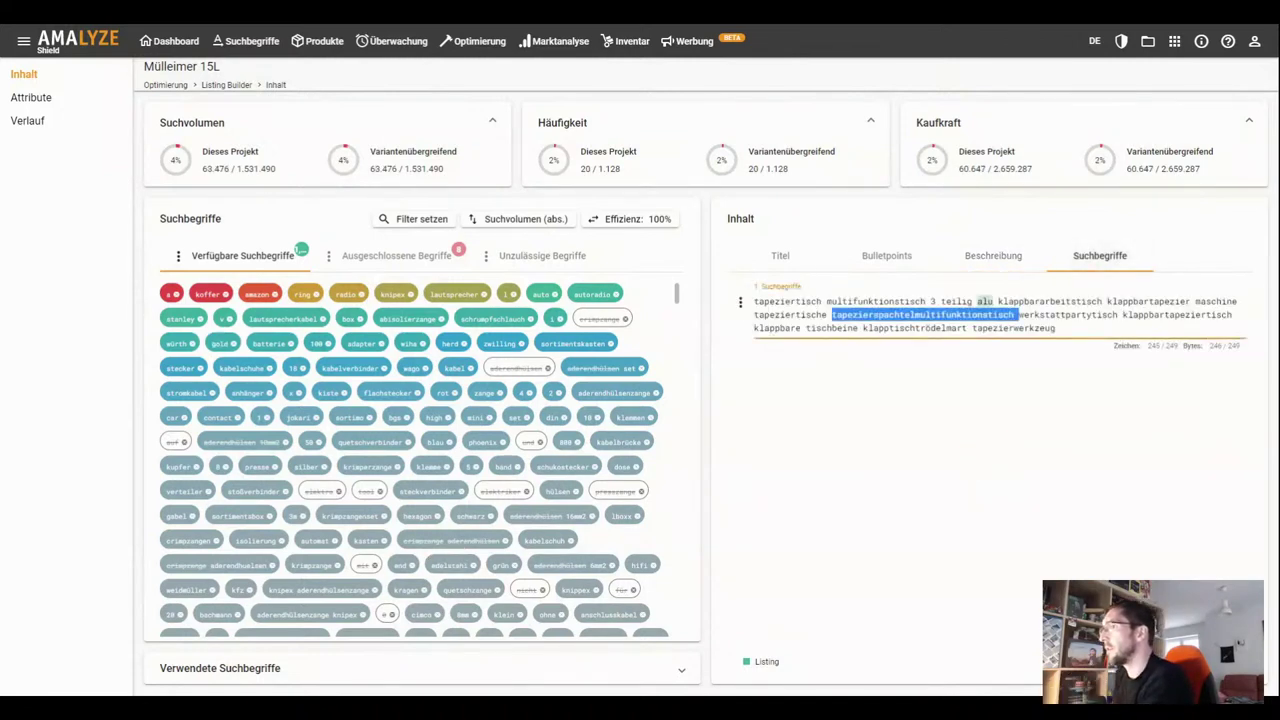
key("ctrl+a")
key("Delete")
Return to the title and read through the available search terms for relevant keywords, checking the sorting options
left_click(788, 277)
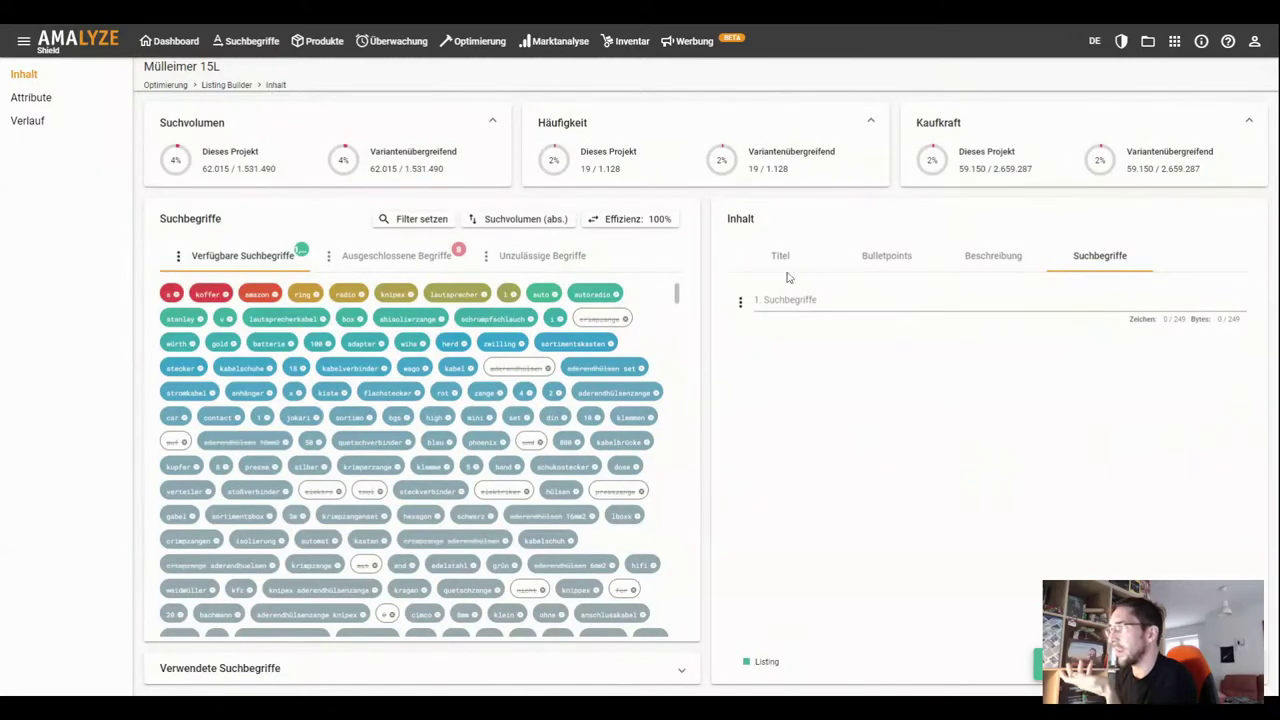
left_click(782, 262)
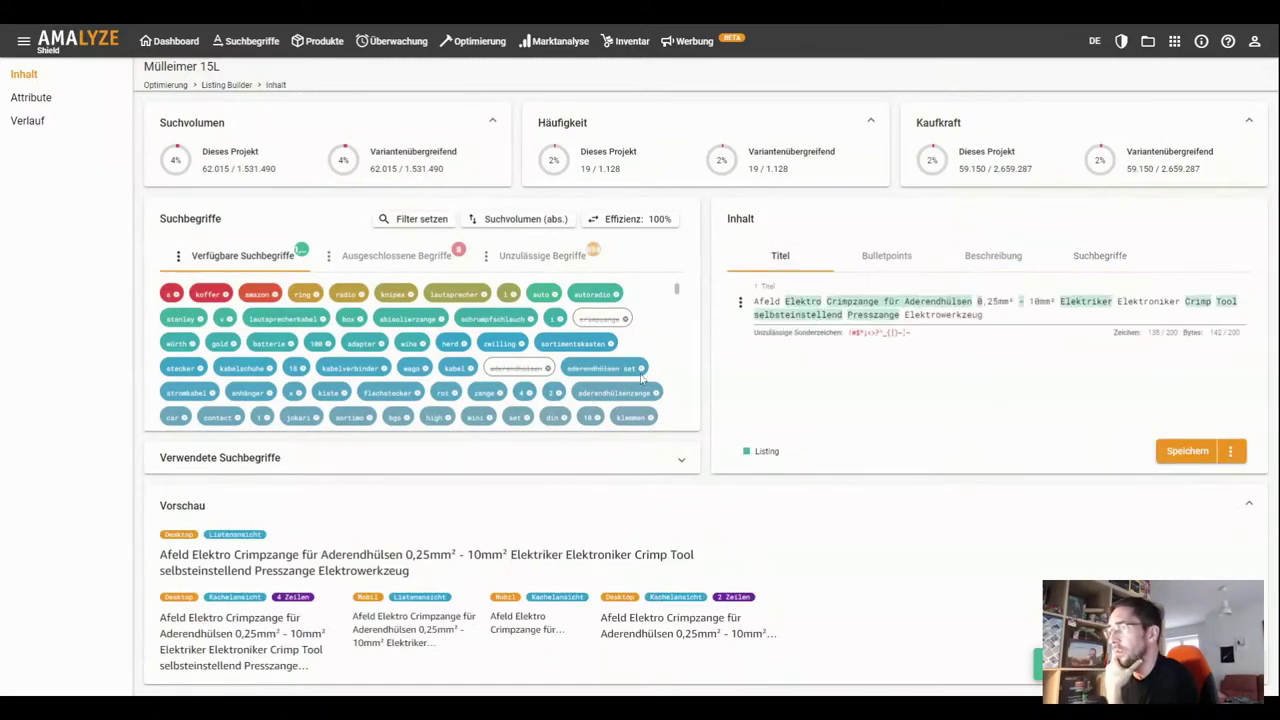
scroll(600, 380, "down", 2)
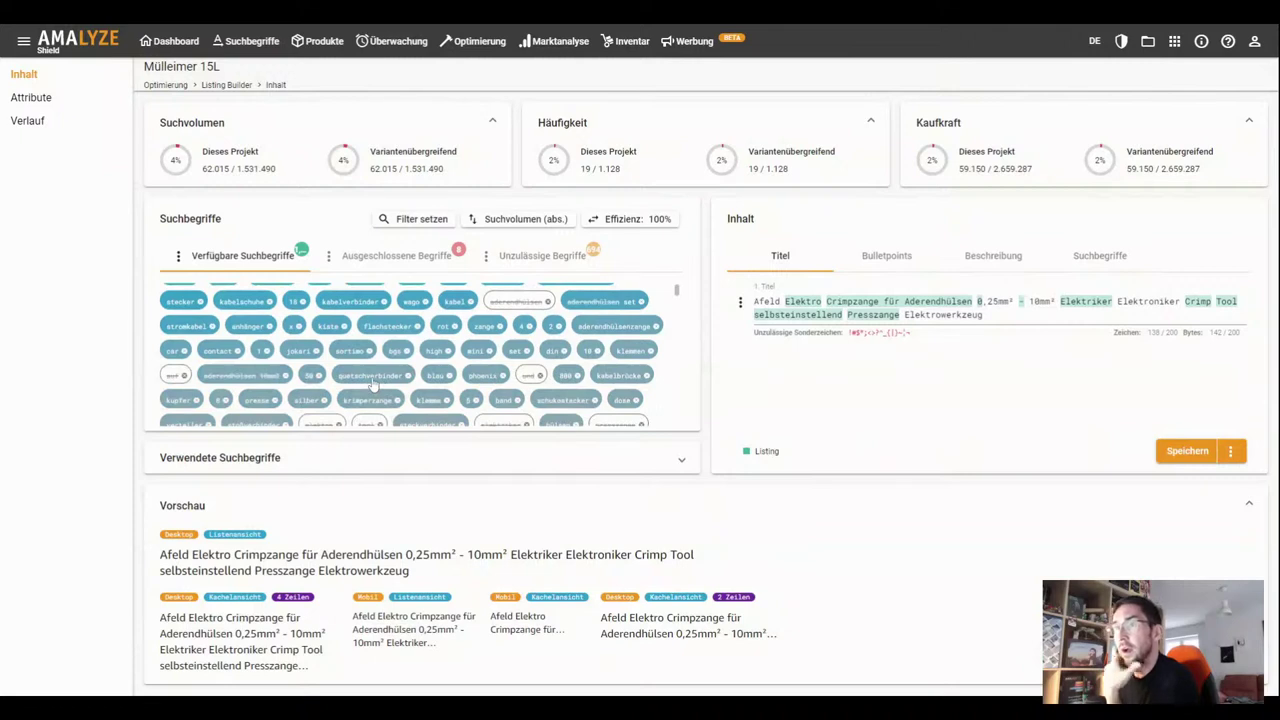
scroll(375, 375, "down", 2)
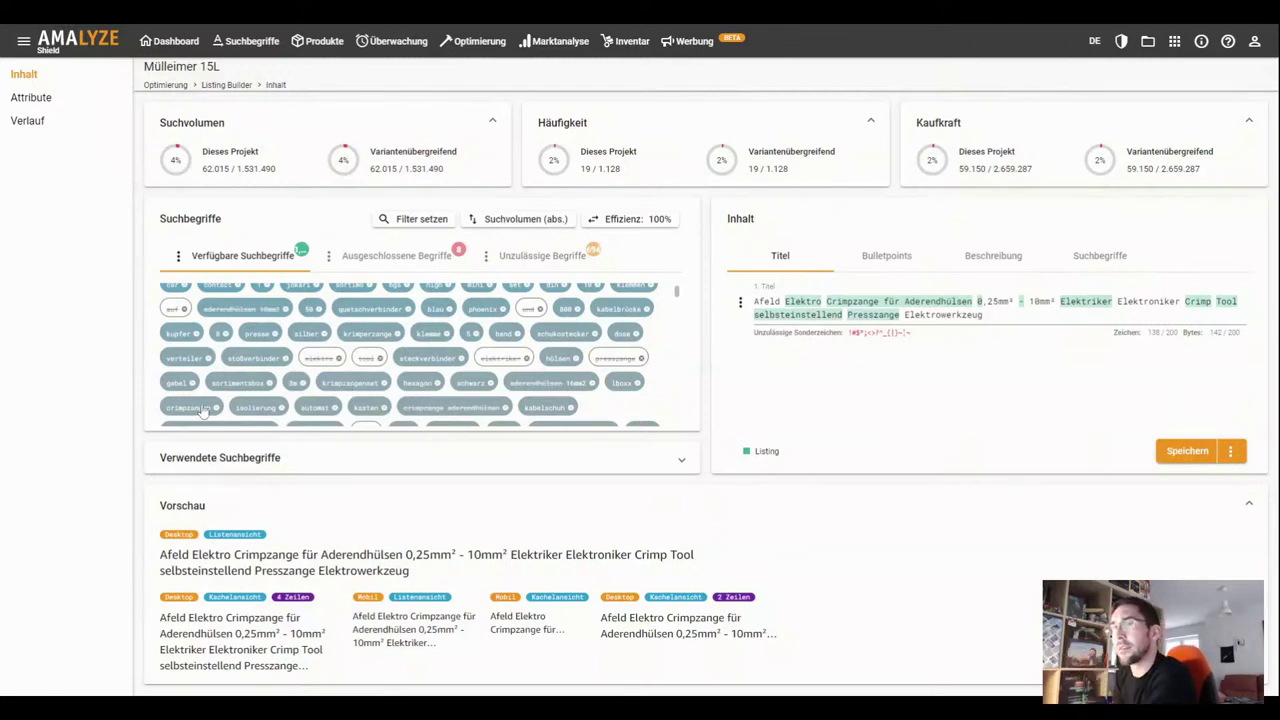
scroll(270, 375, "down", 1)
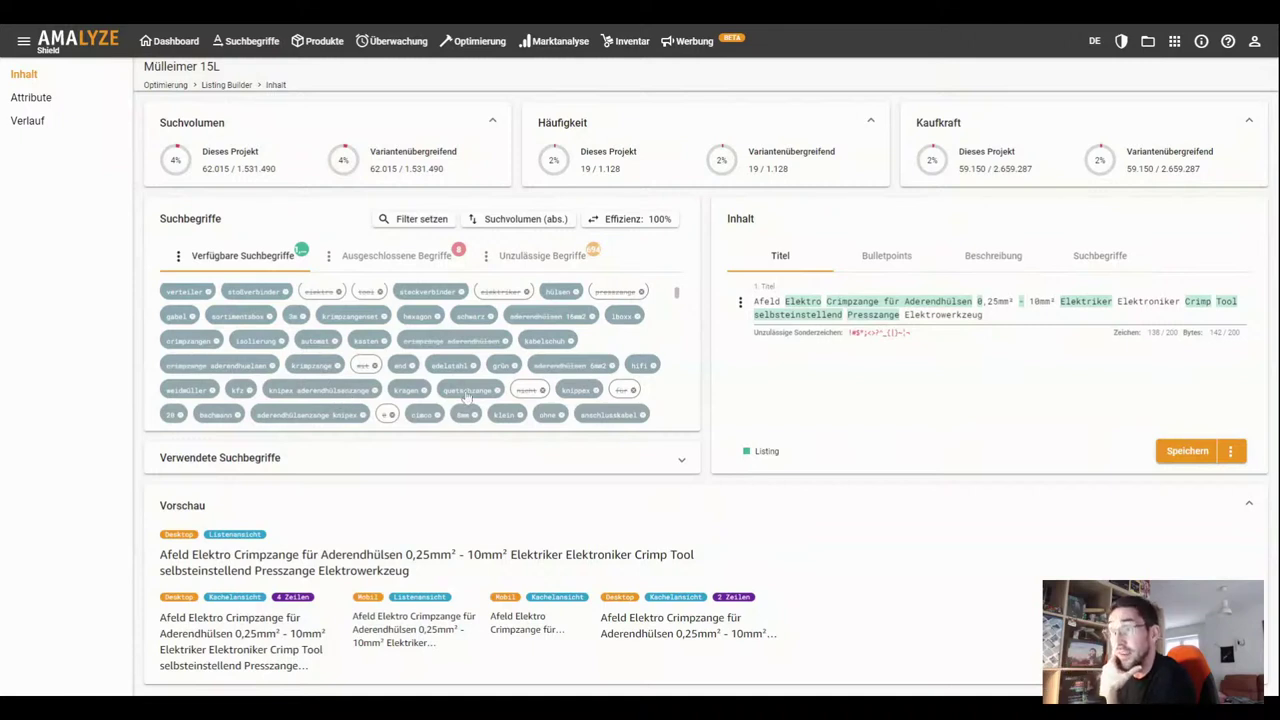
scroll(612, 360, "down", 1)
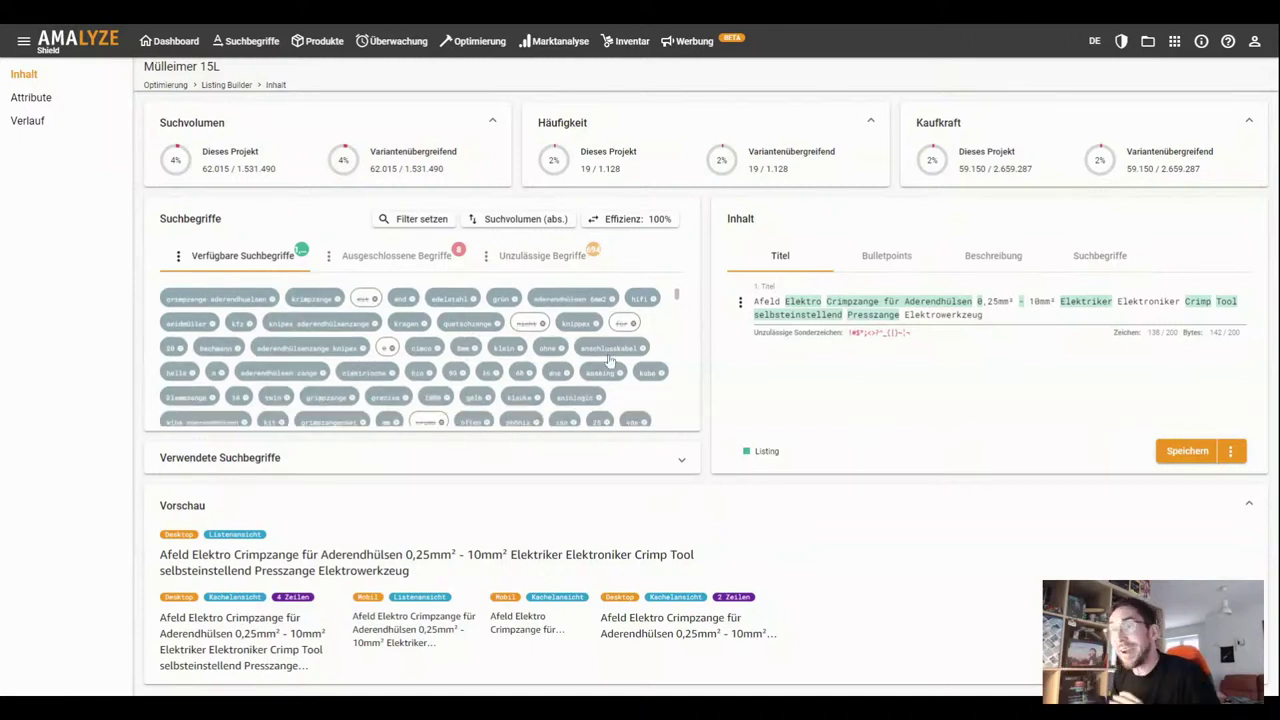
scroll(612, 358, "down", 2)
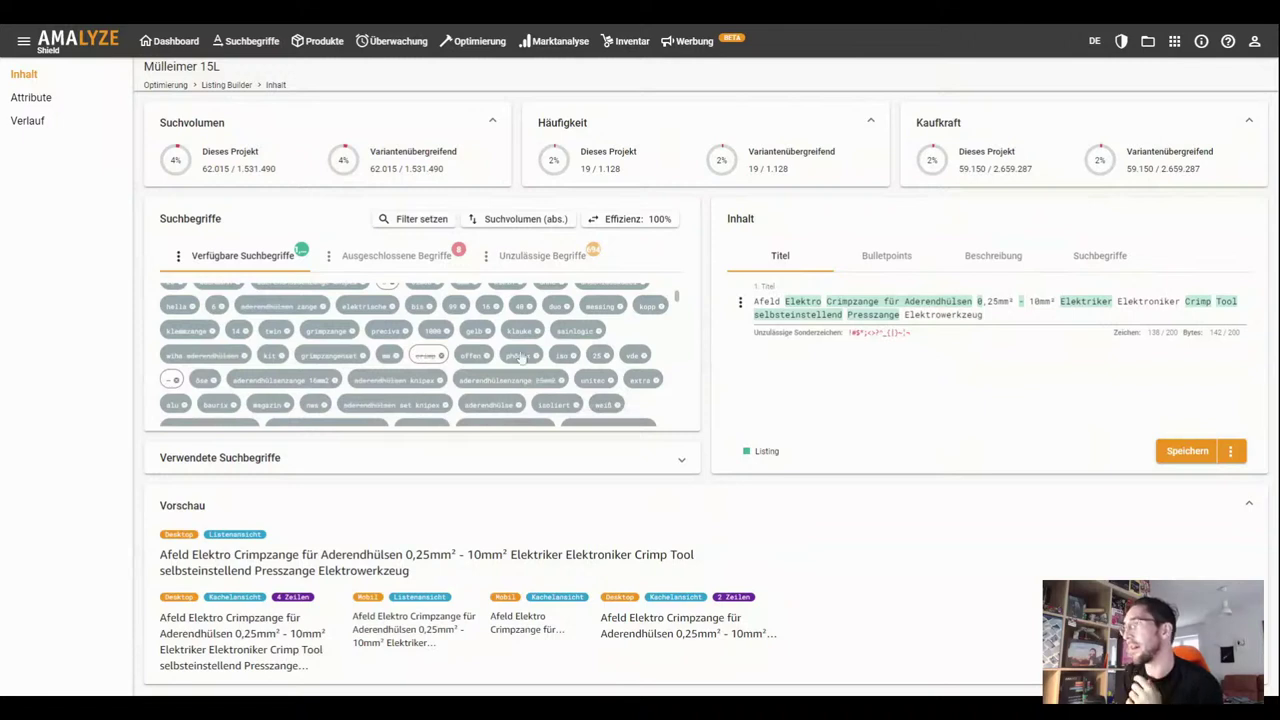
scroll(520, 358, "down", 5)
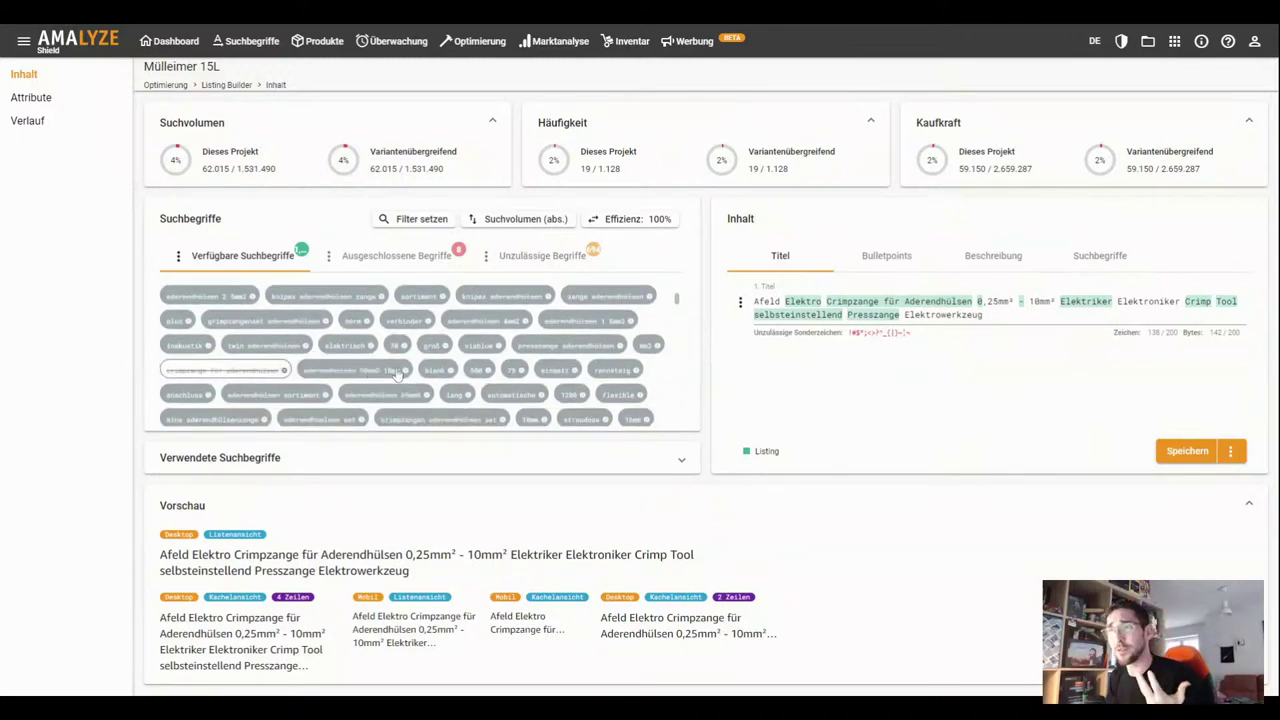
left_click(541, 222)
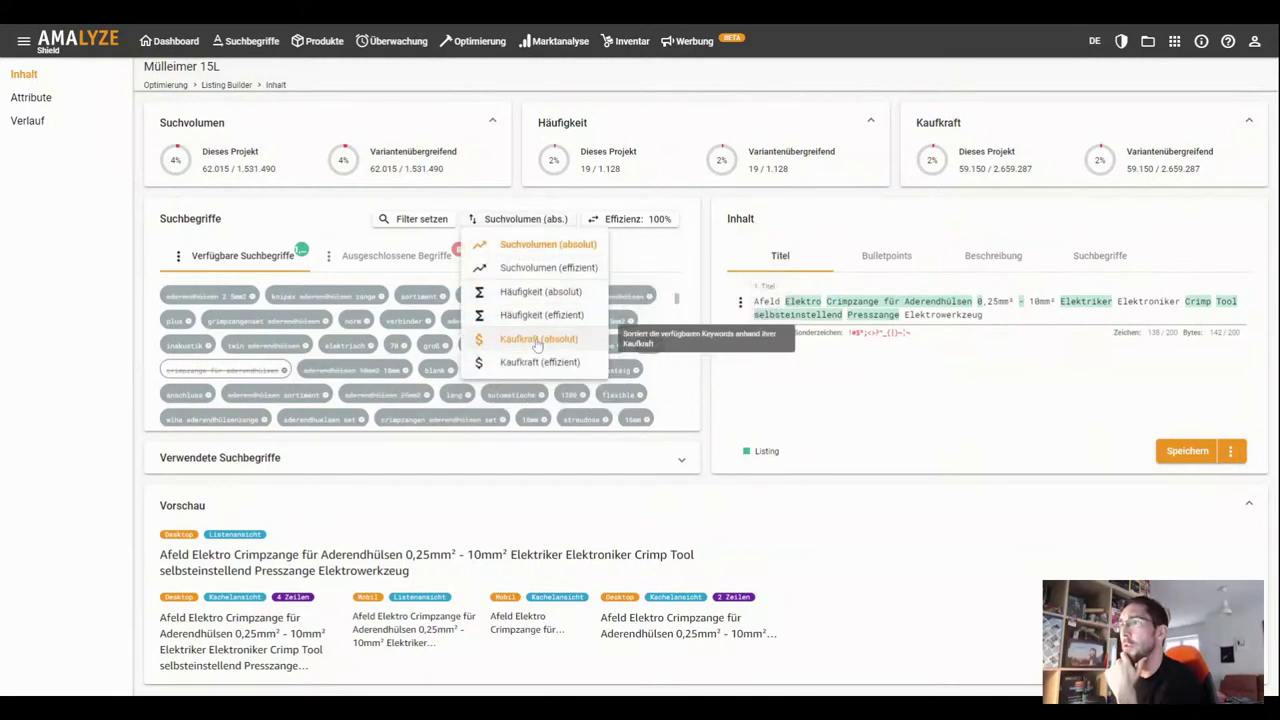
left_click(540, 291)
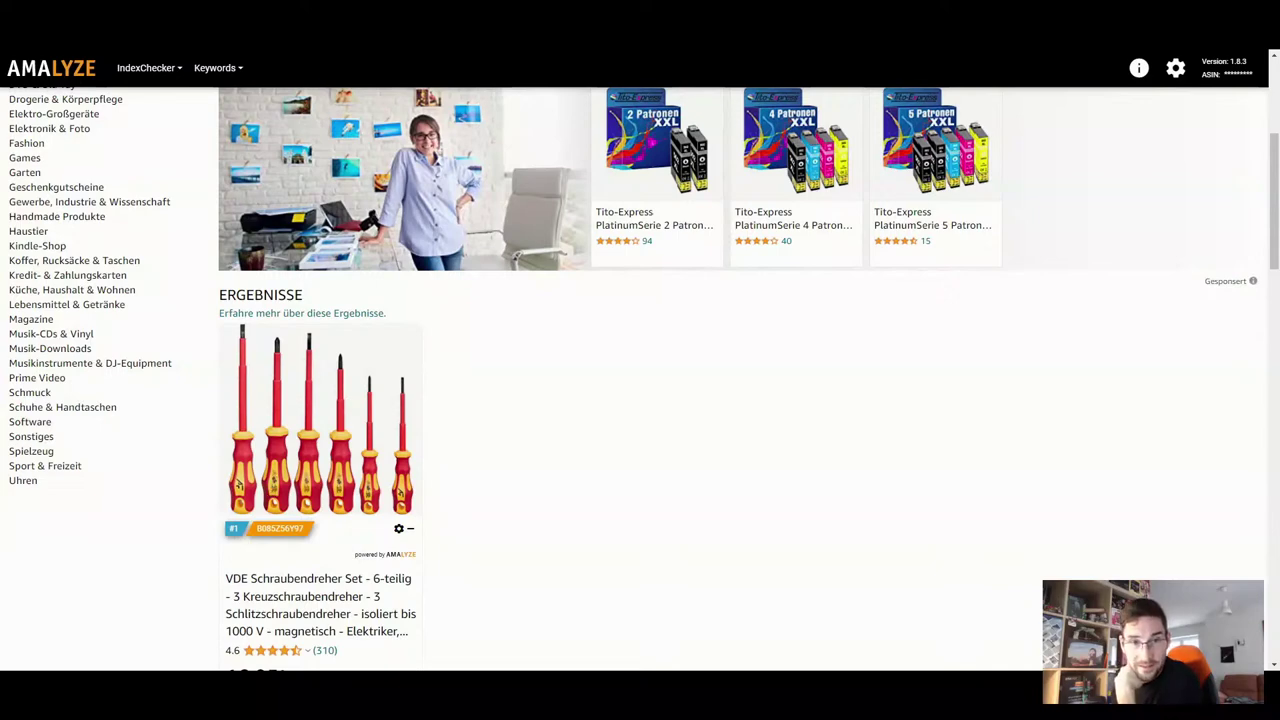
On Amazon, open the VDE screwdriver set B085Z56Y97 and examine its enlarged main image and product title, then close the image view
left_click(311, 488)
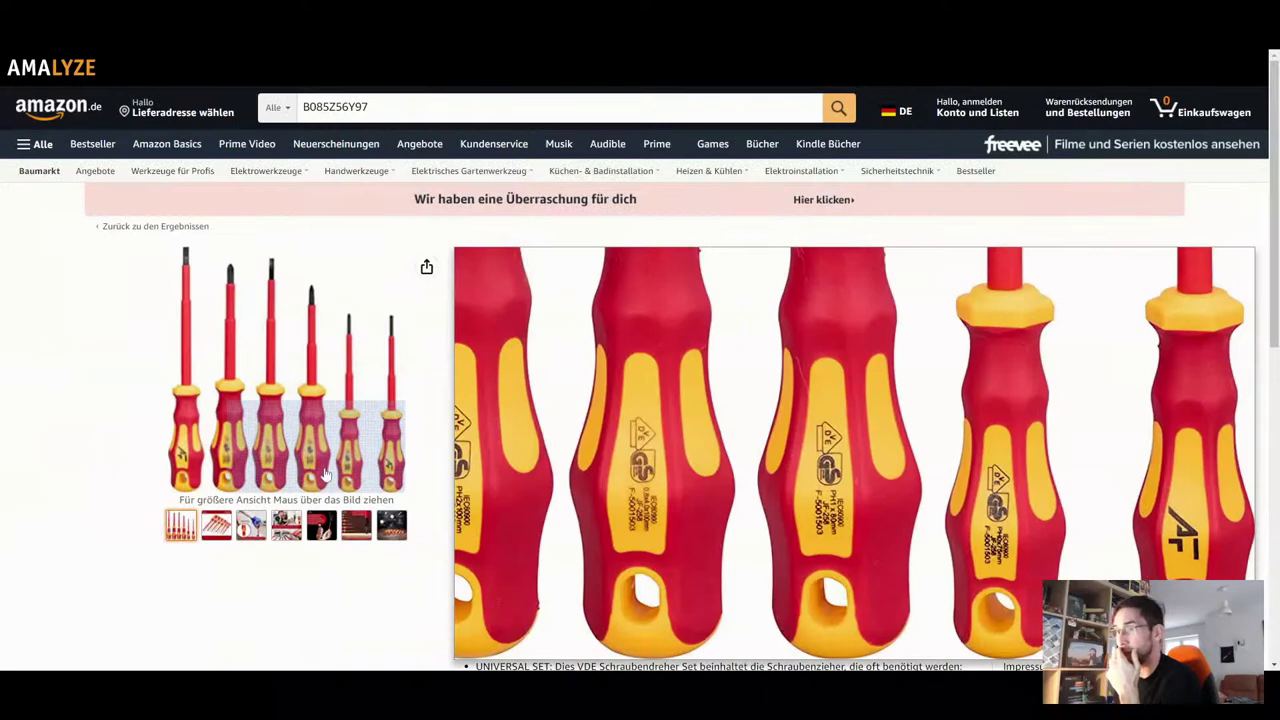
left_click(320, 485)
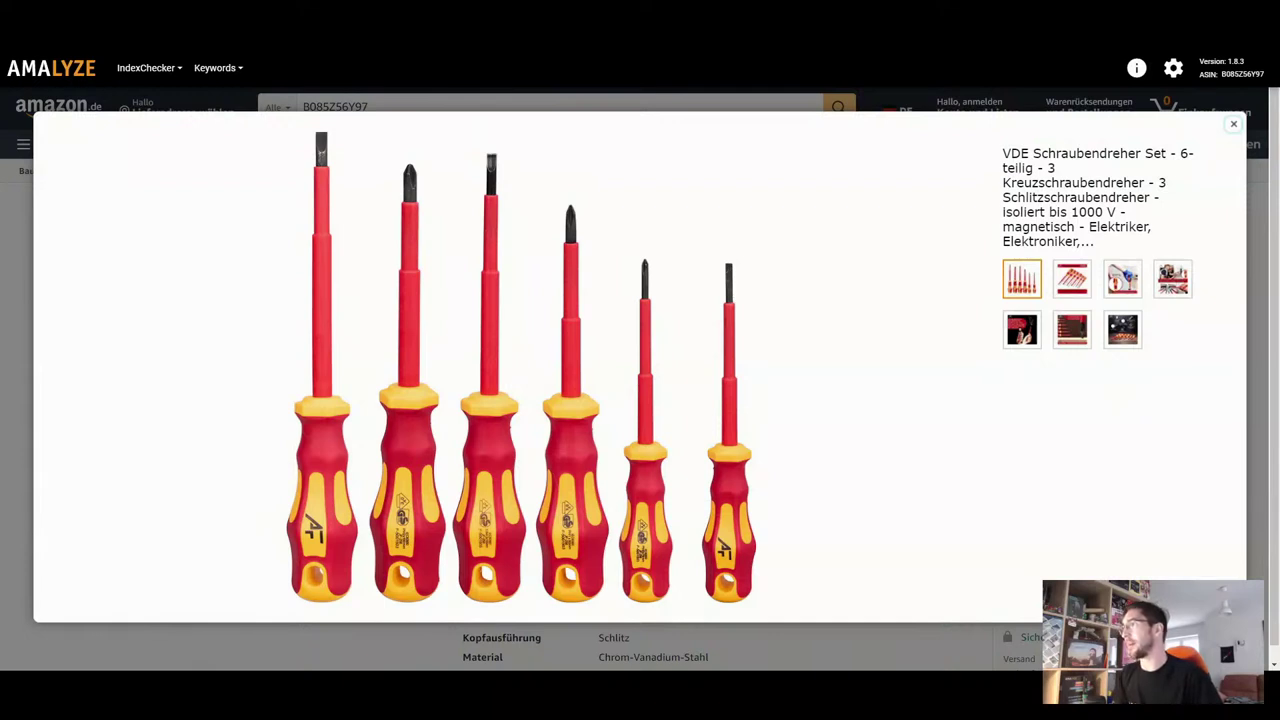
left_click_drag(1150, 198, 1032, 183)
left_click(1032, 183)
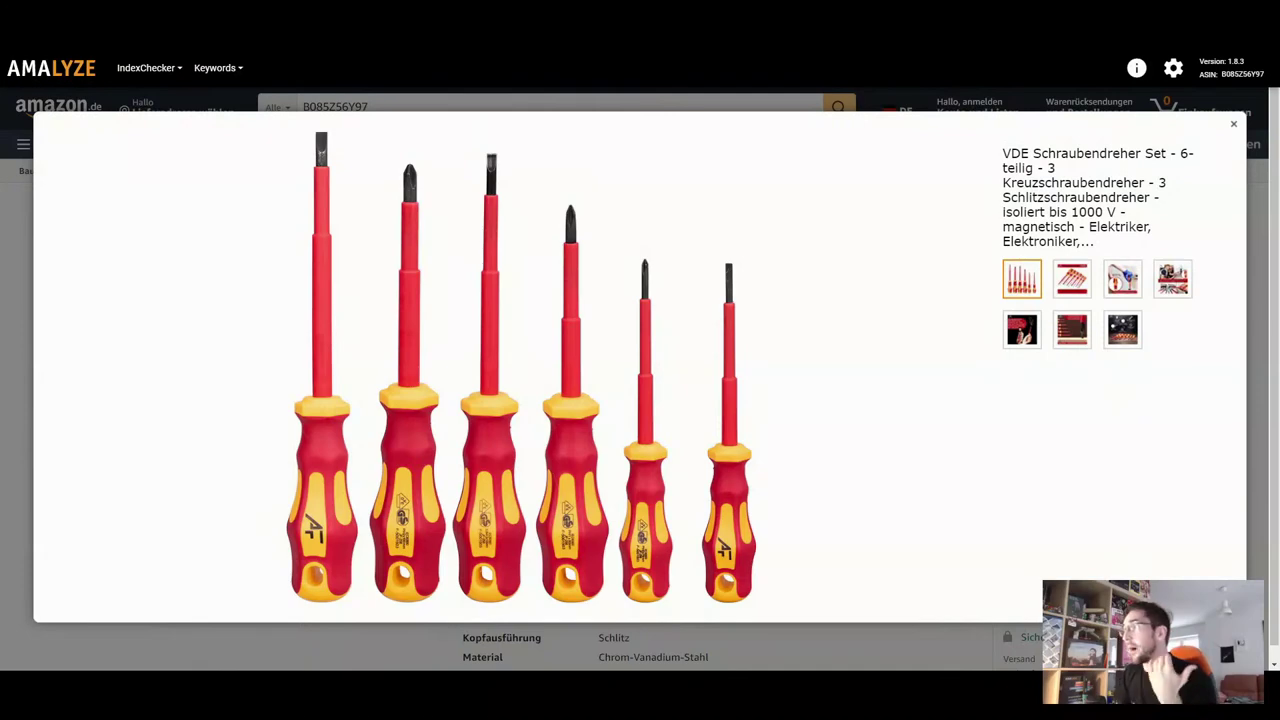
triple_click(1078, 197)
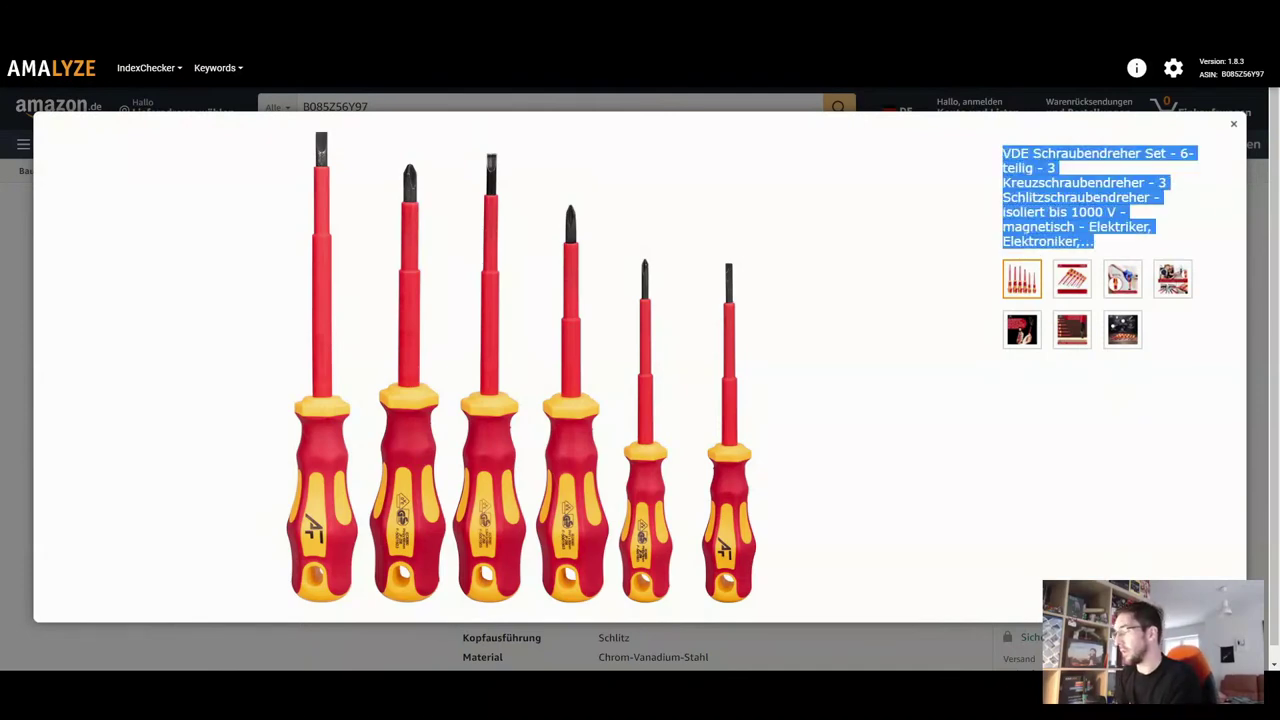
left_click(1233, 123)
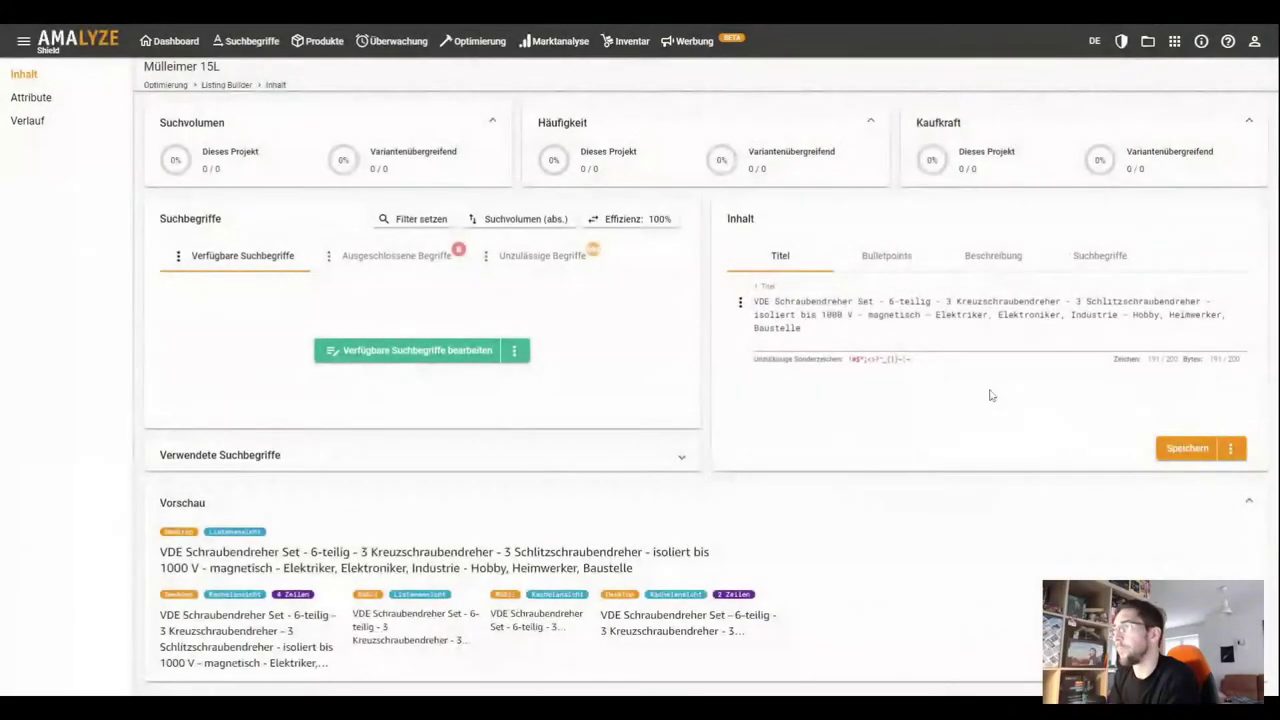
Append "Kreuzschraubendreher" and "Schlitzschraubendreher" to the end of the VDE screwdriver set title in the Listing Builder
double_click(1008, 301)
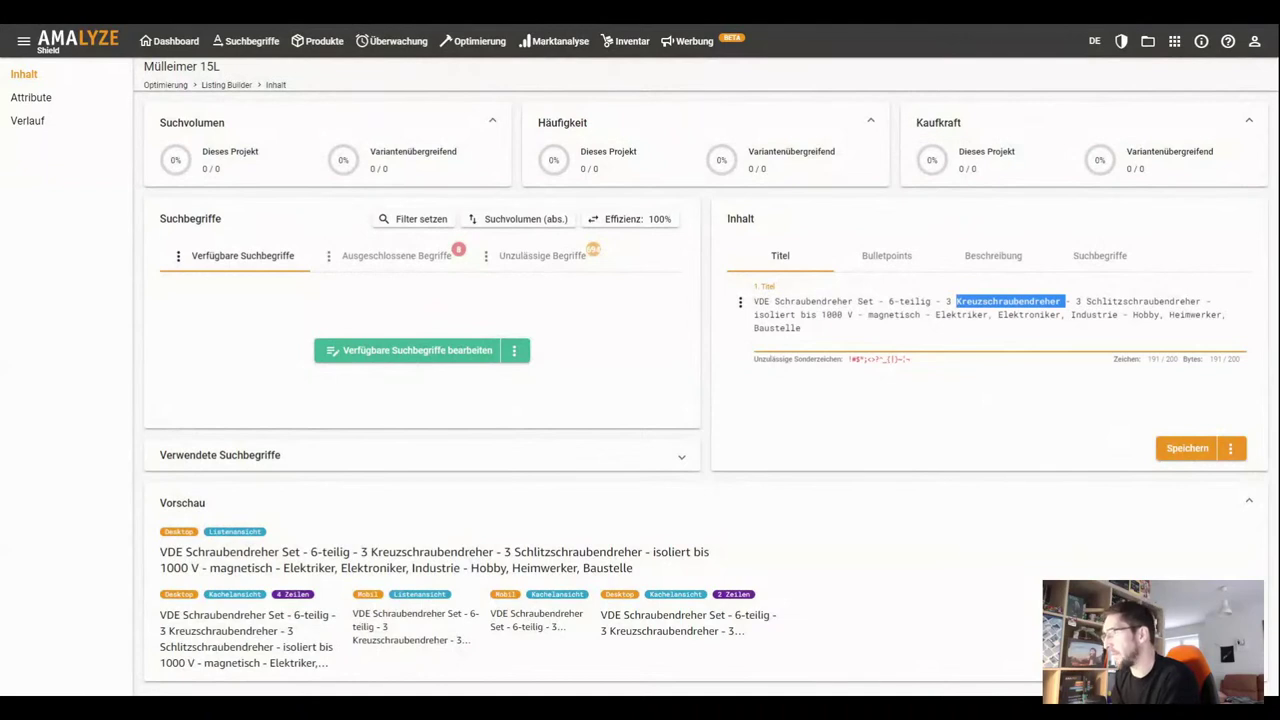
key("ctrl+c")
key("ctrl+End")
key("ctrl+v")
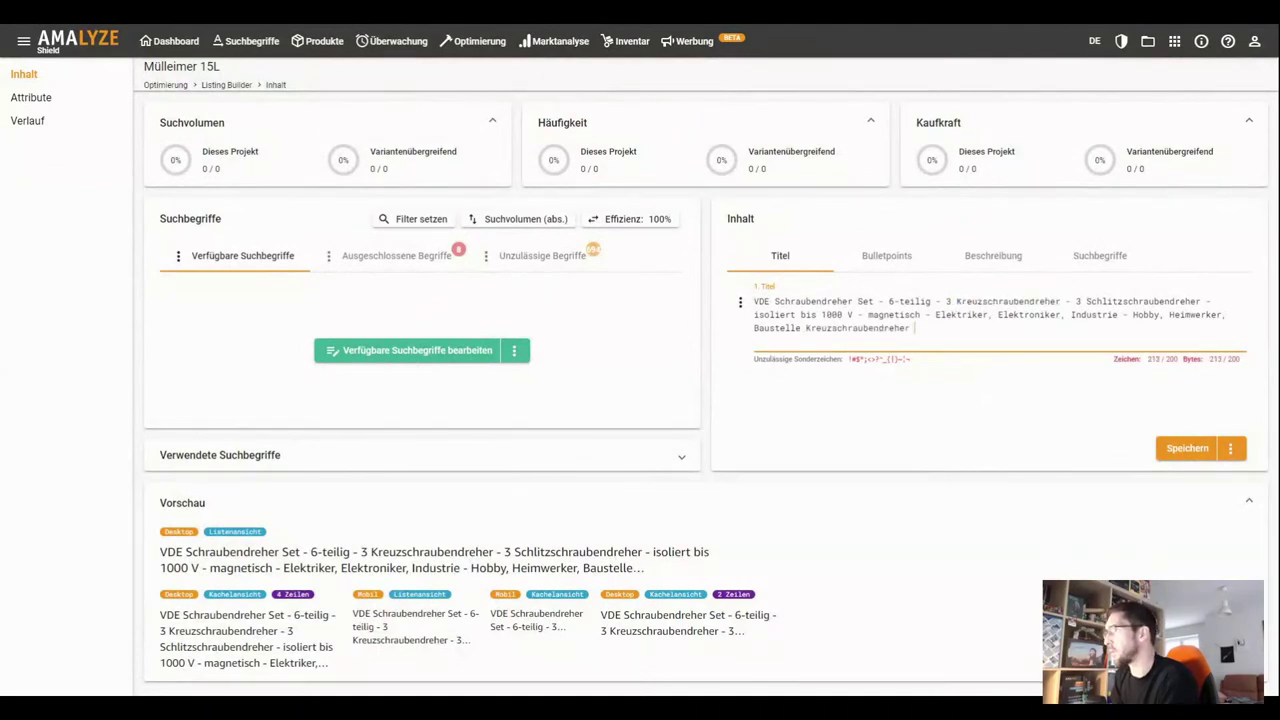
double_click(1143, 301)
key("ctrl+End")
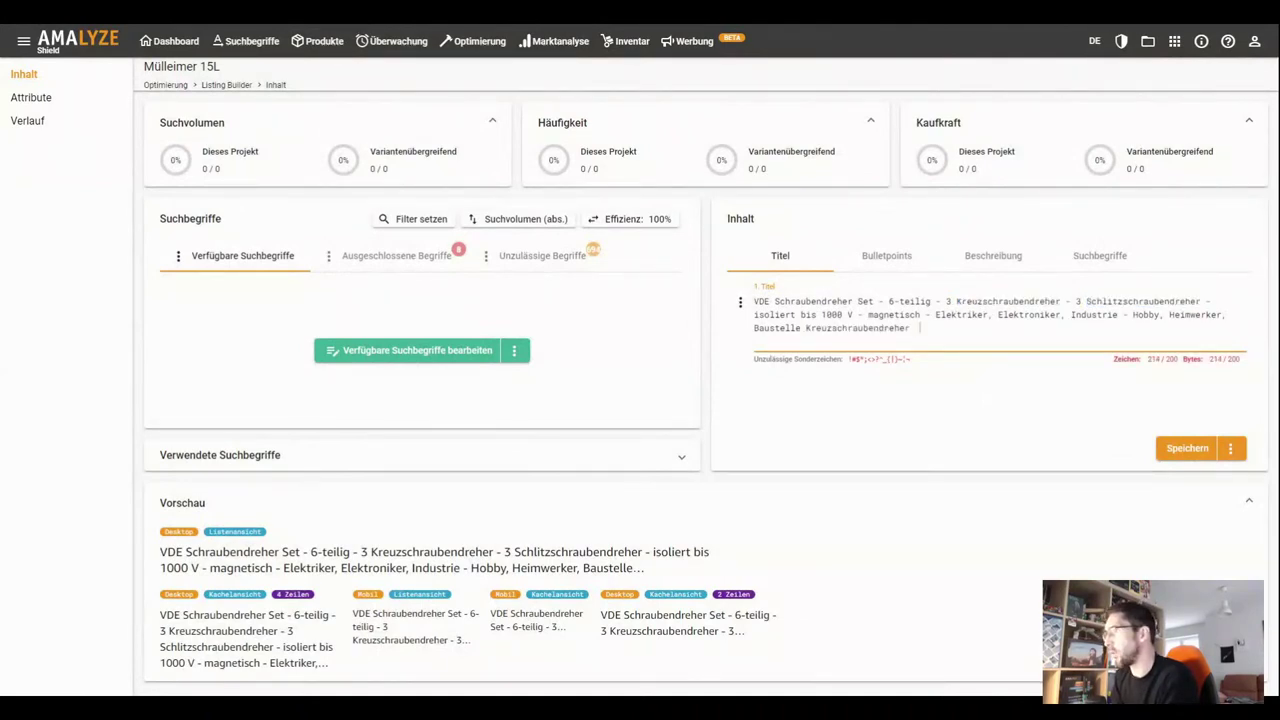
key("ctrl+v")
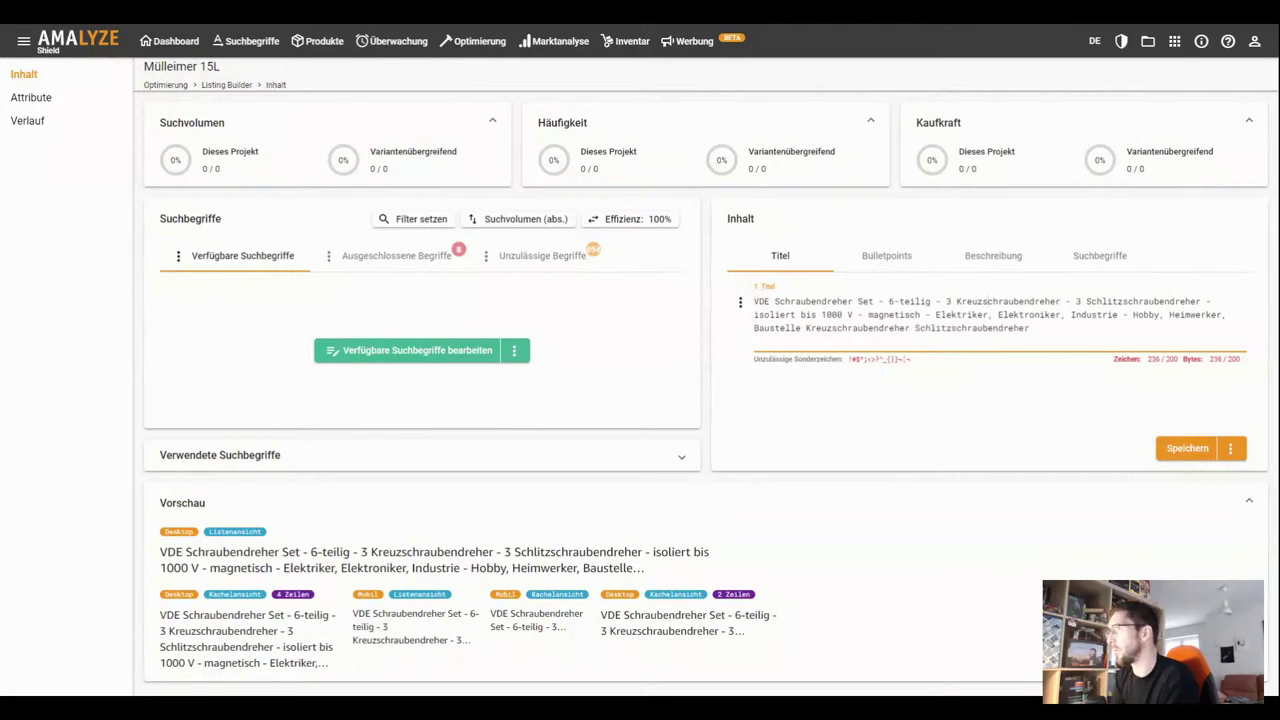
Shorten the two quantity phrases near the start of the title to "3 Kreuz" and "3 Schlitz"
double_click(1008, 301)
type("Kreuz")
key("Delete")
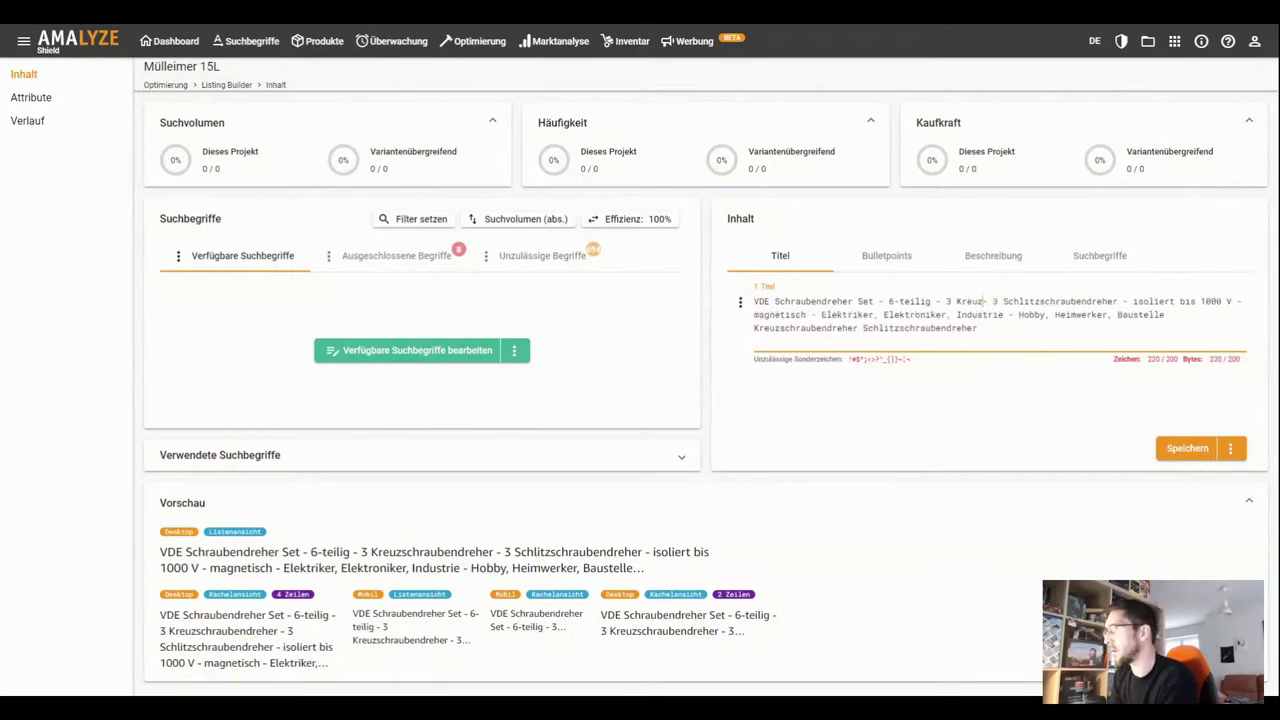
double_click(1065, 301)
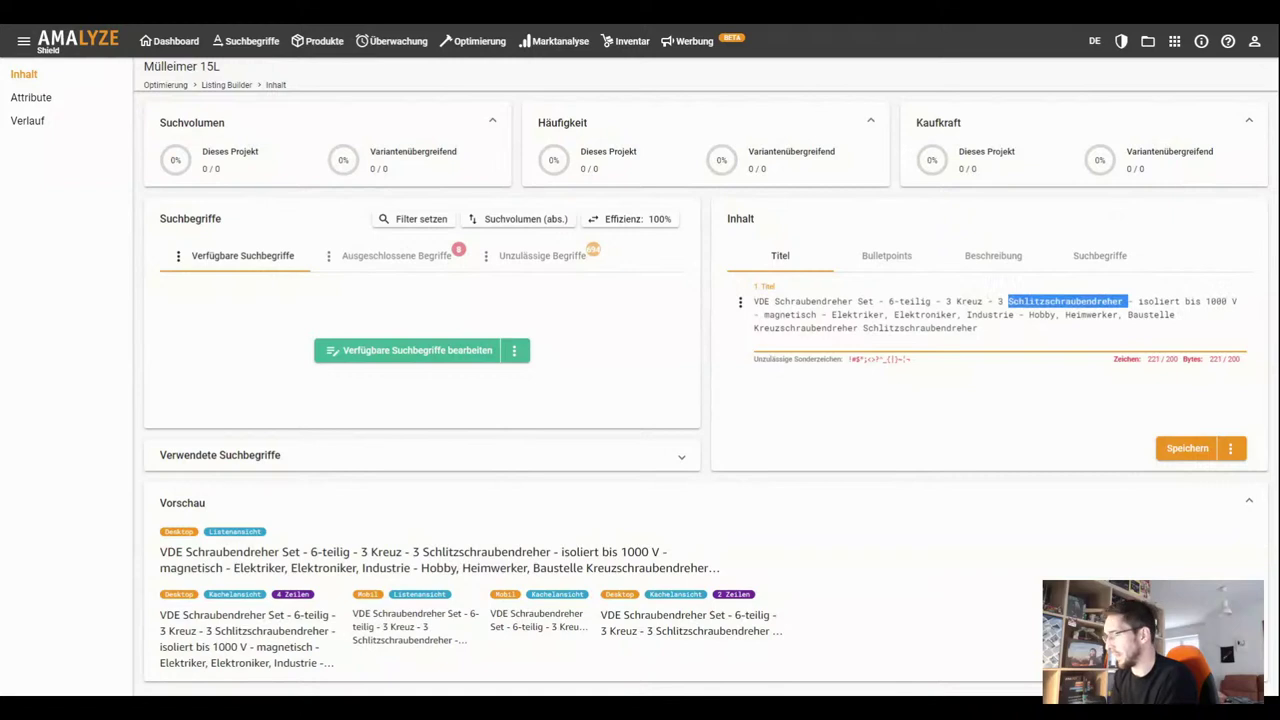
type("Schlitz")
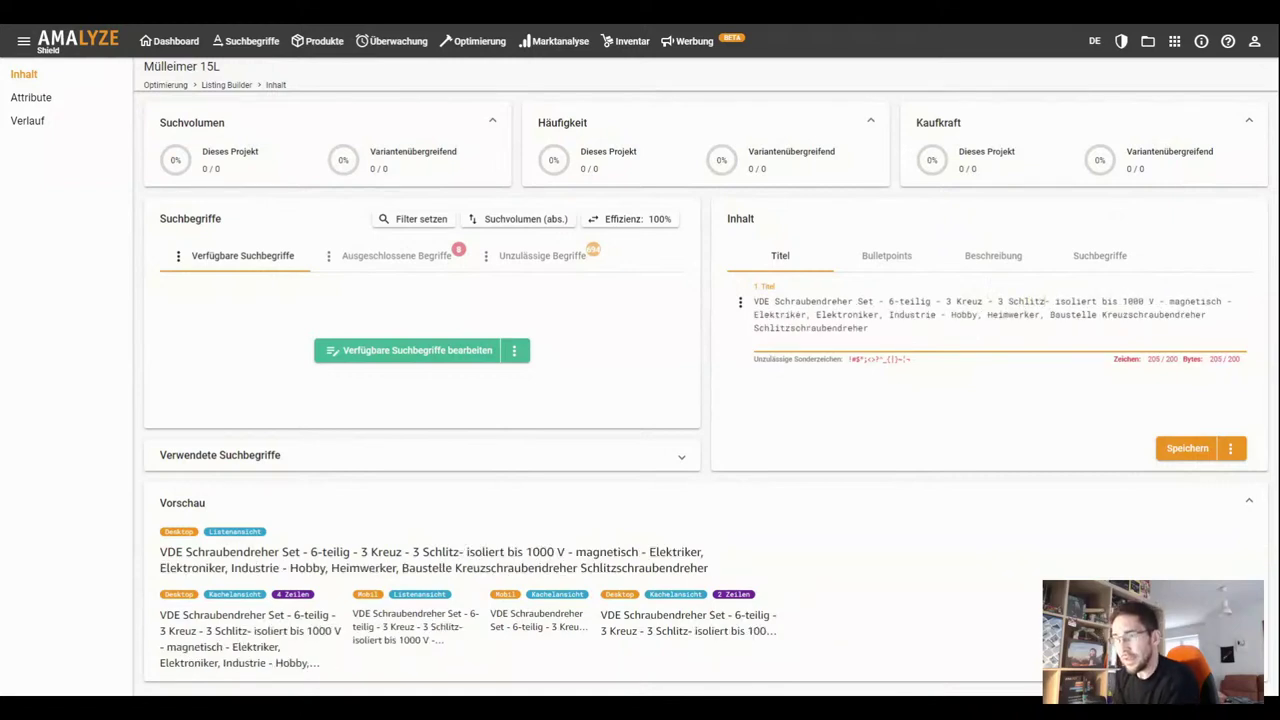
Check the mobile list preview of the title and insert "magnetisch" directly after "VDE Schraubendreher Set"
left_click_drag(432, 640, 353, 610)
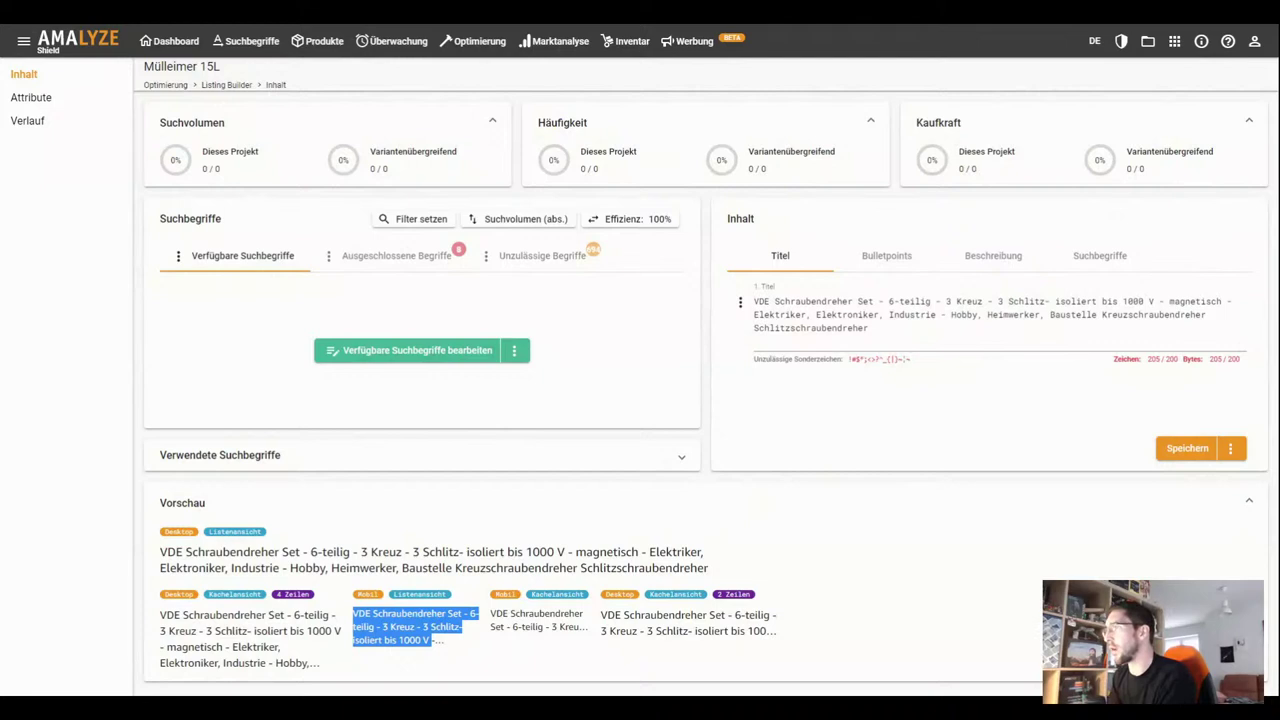
left_click(877, 301)
type("magnetisch")
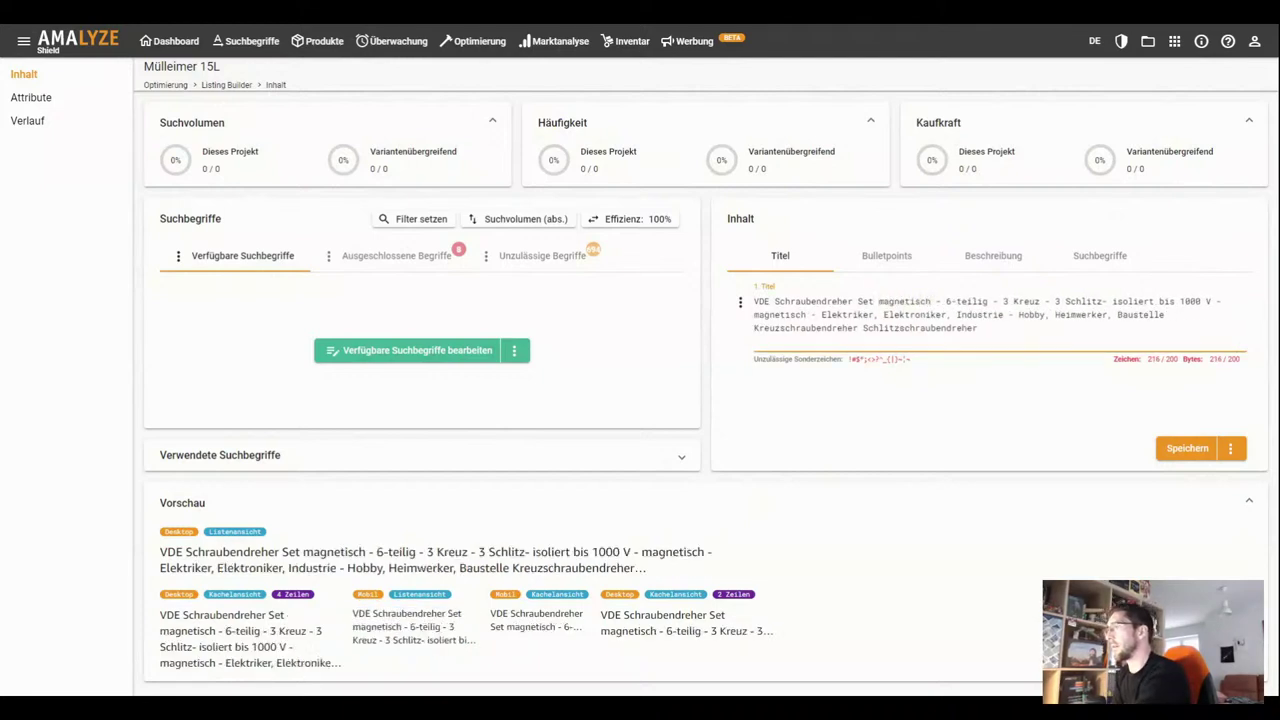
Remove the second "magnetisch" from the VDE screwdriver set title and the hyphen between "Industrie" and "Hobby"
double_click(782, 314)
key("BackSpace")
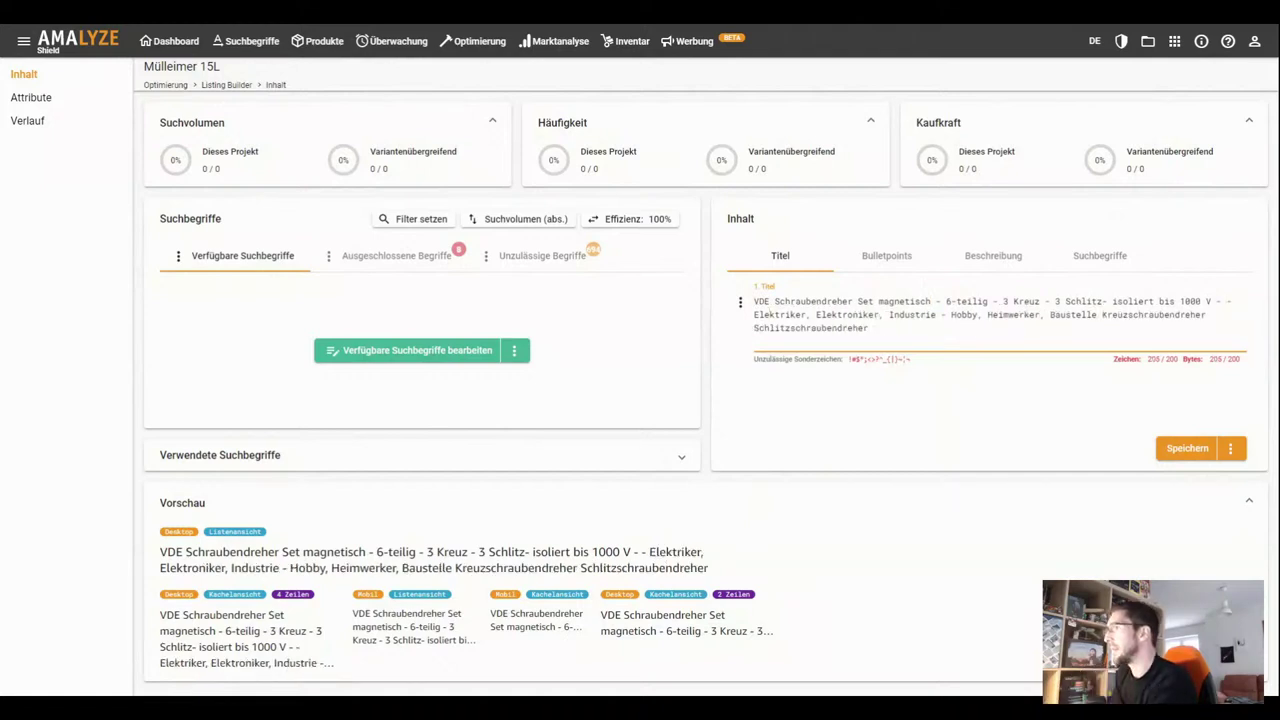
key("BackSpace")
key("BackSpace")
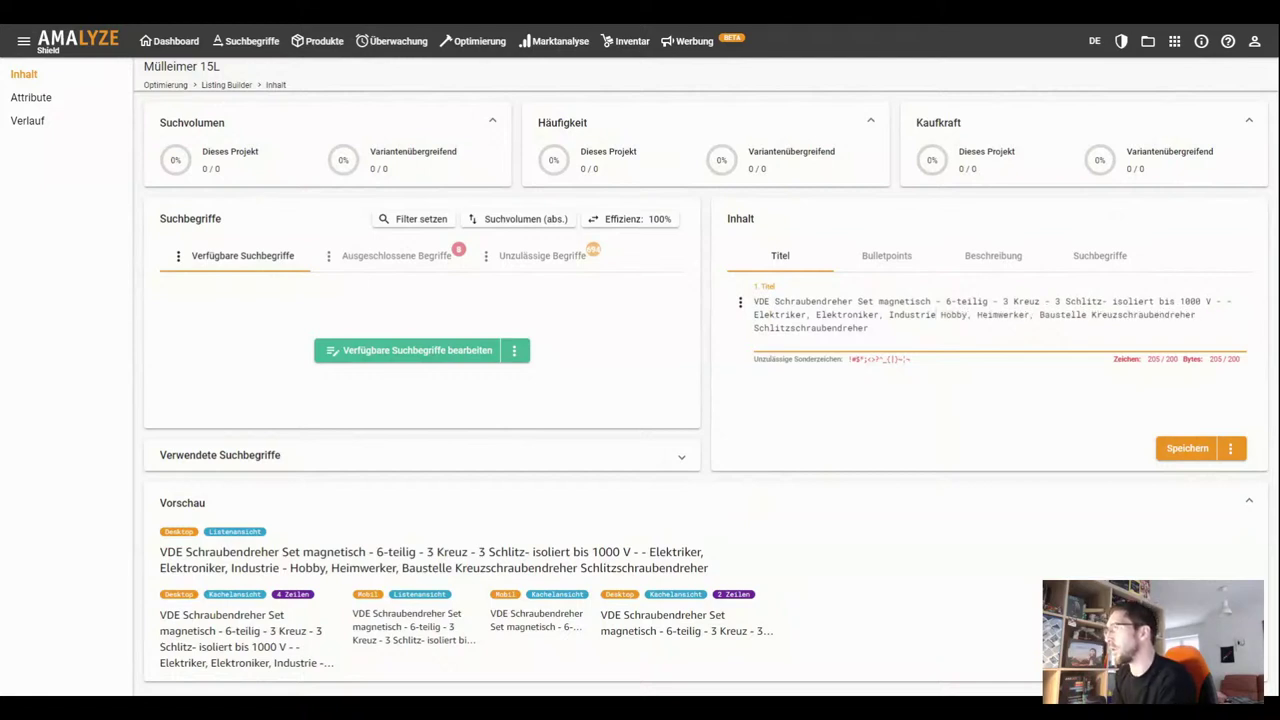
Delete everything from "Elektriker" to the end of the title so it ends with "isoliert bis 1000 V", and save it
left_click_drag(870, 328, 744, 321)
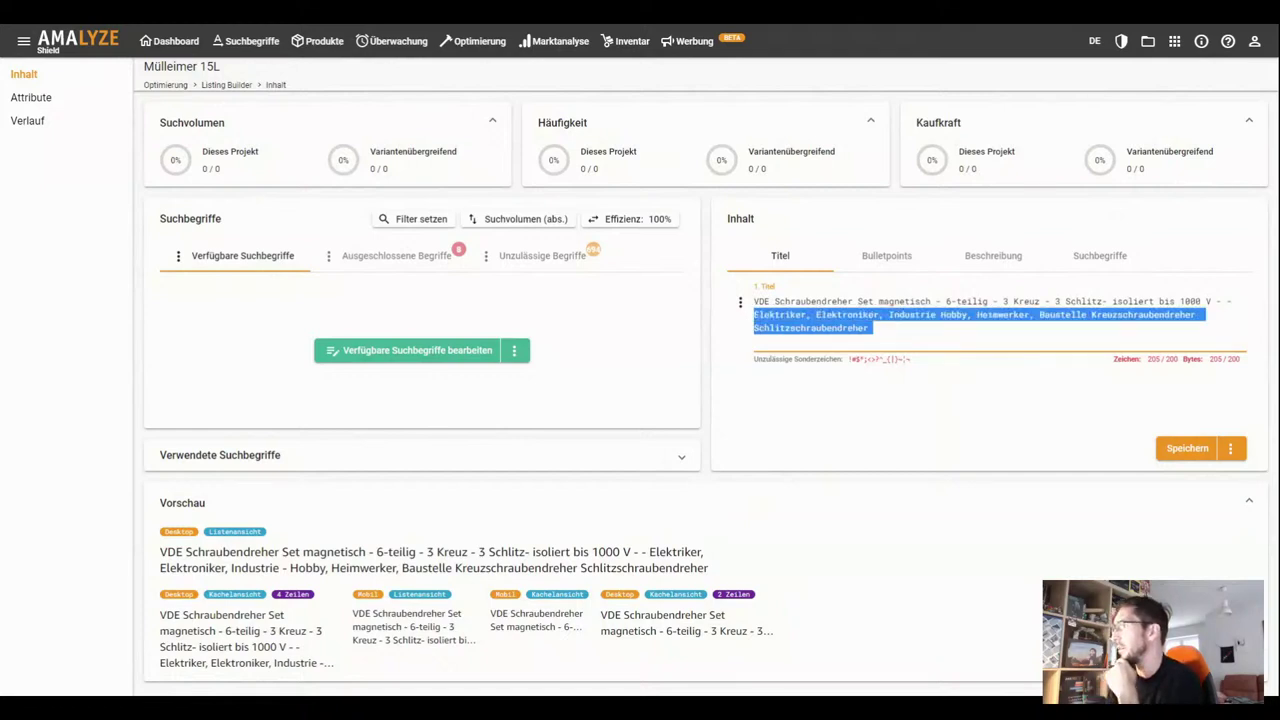
key("BackSpace")
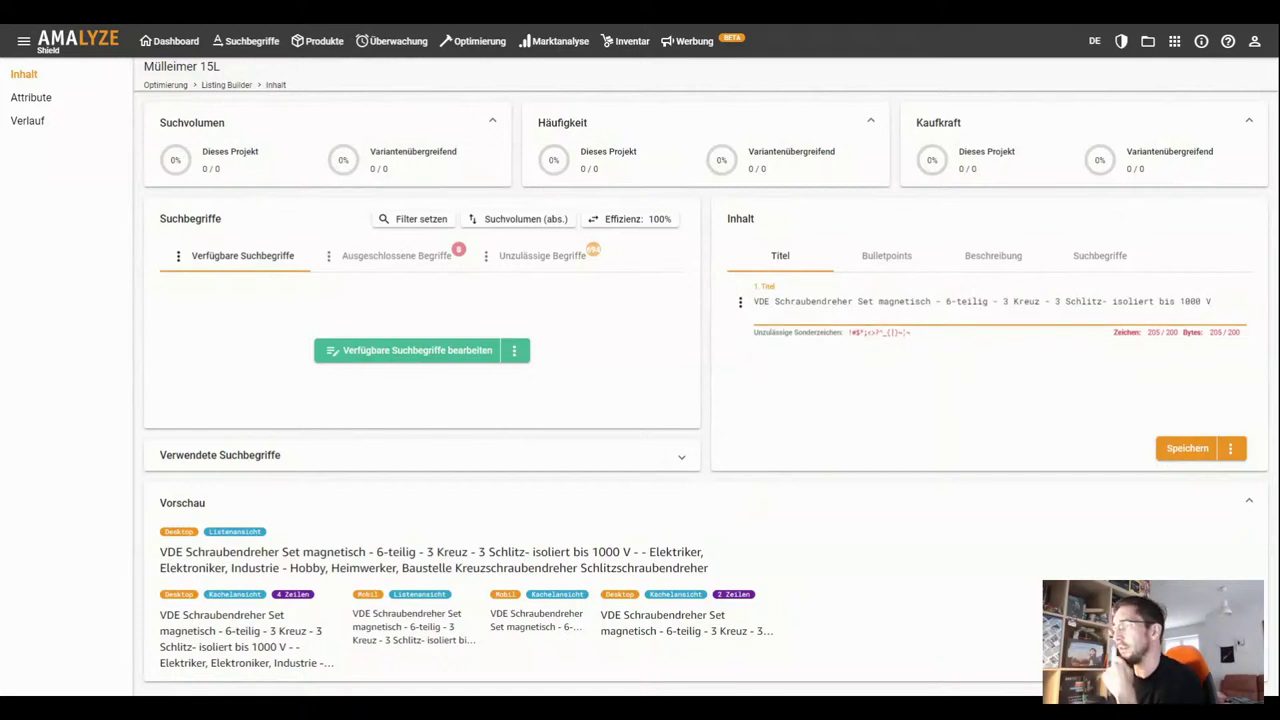
left_click(1195, 455)
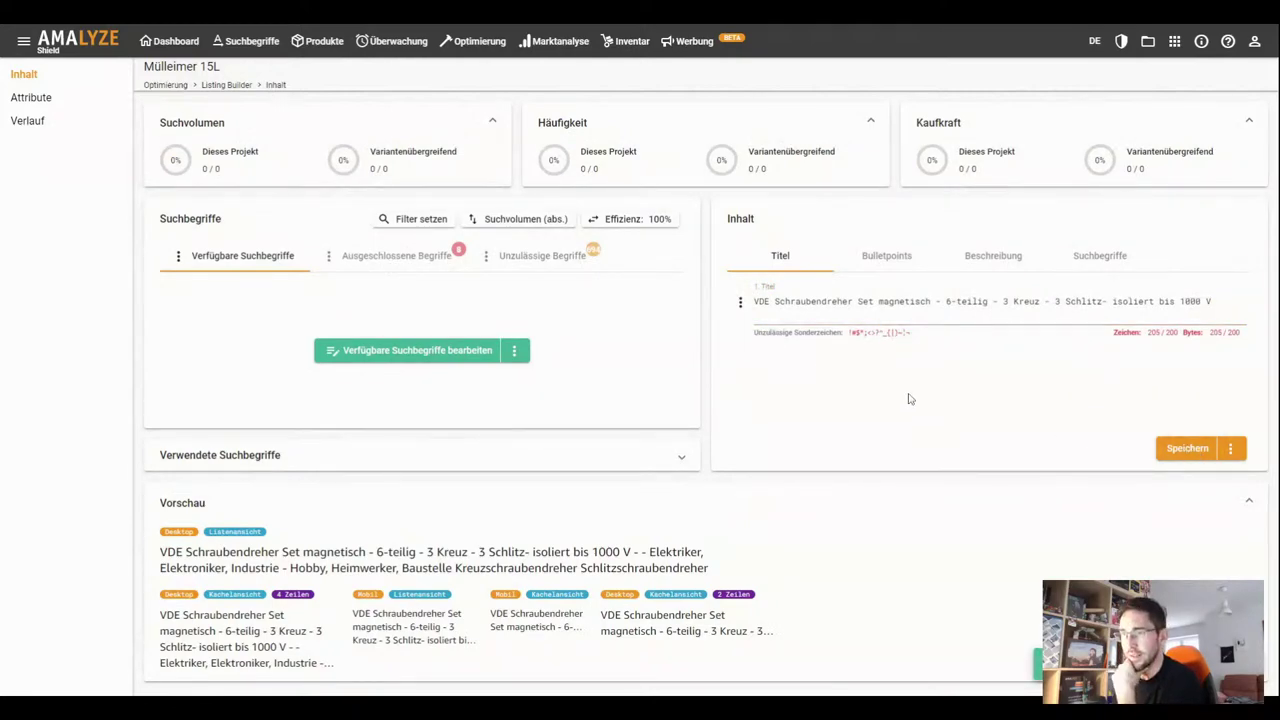
left_click(1185, 453)
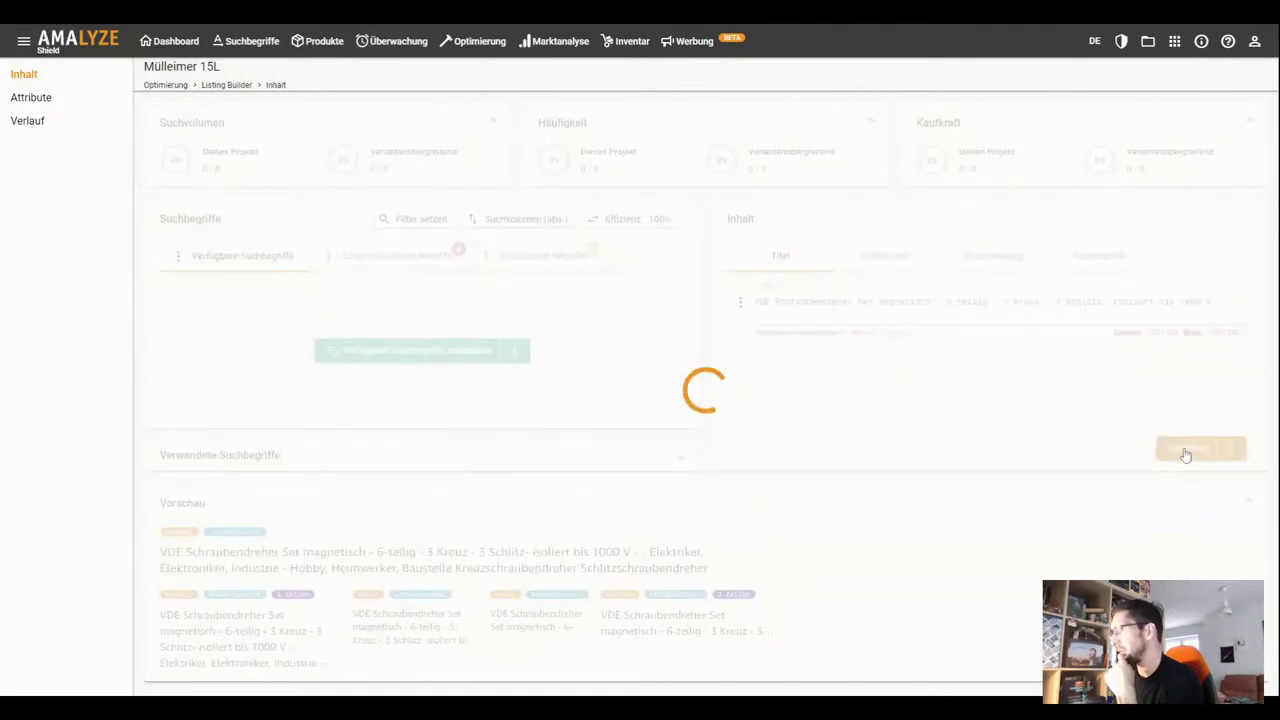
left_click(980, 301)
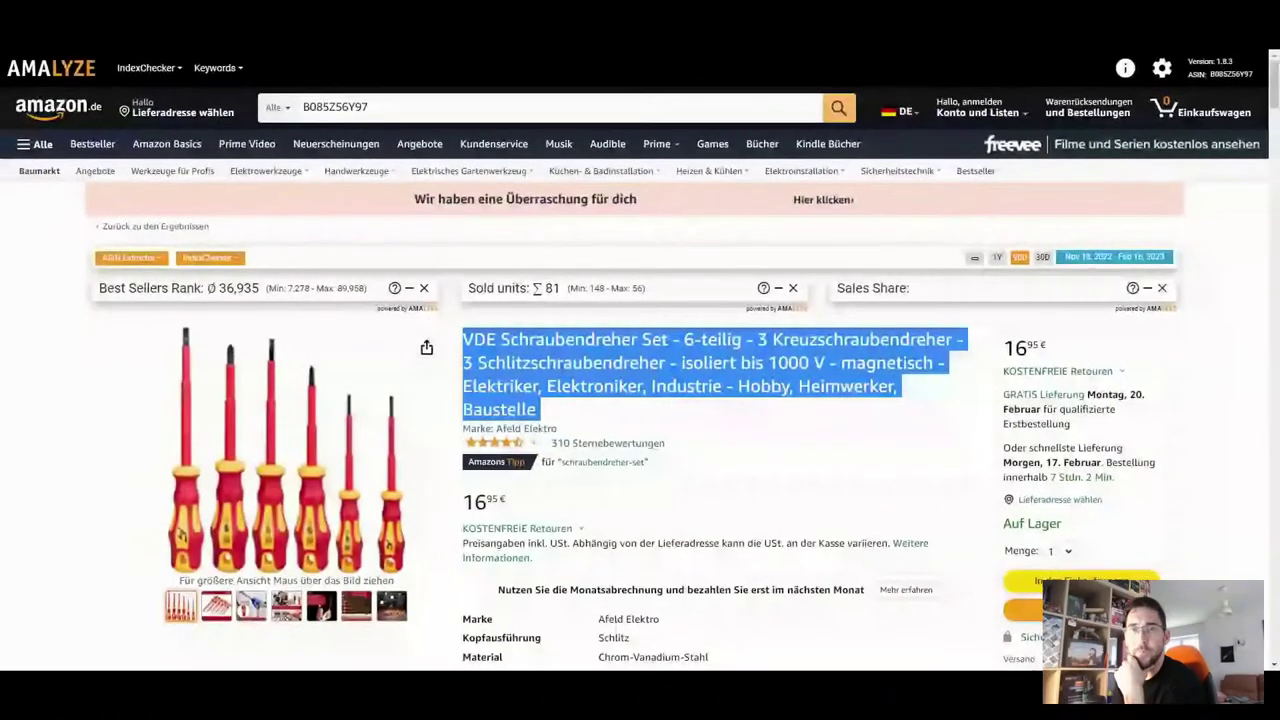
On the Amazon page of the VDE screwdriver set, open the "Maße" product image in the enlarged view
scroll(640, 400, "down", 2)
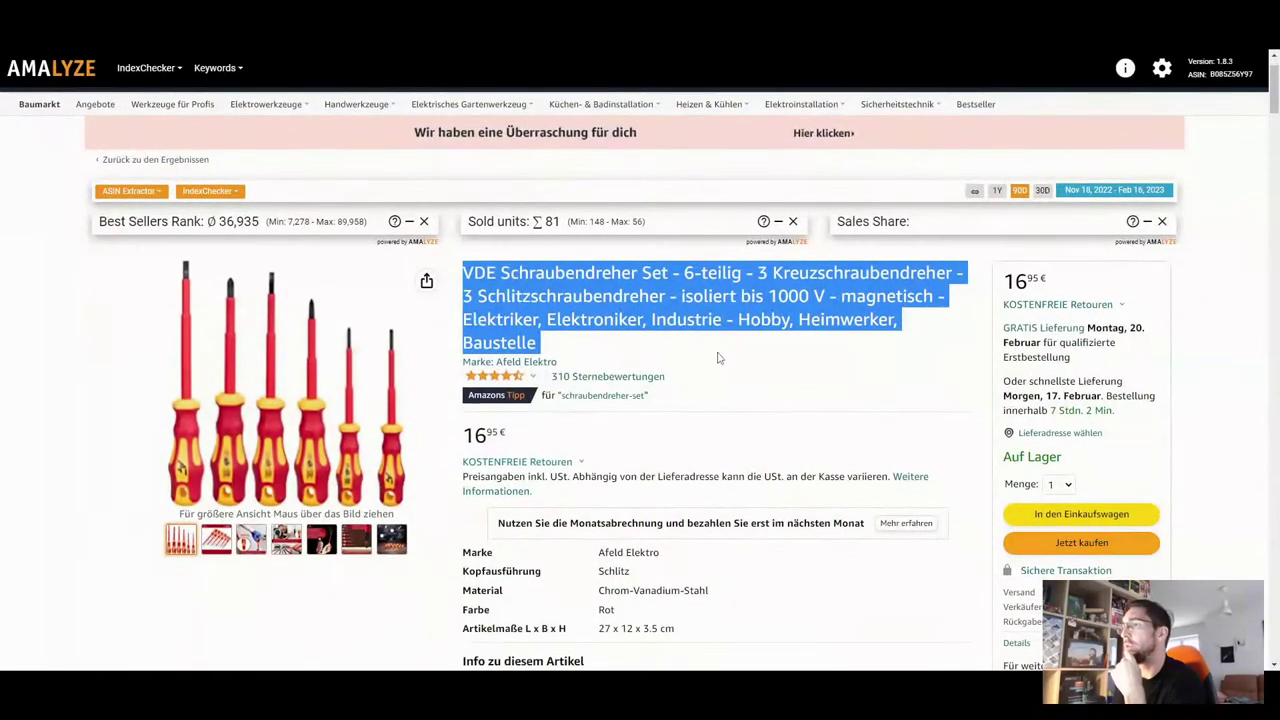
mouse_move(216, 472)
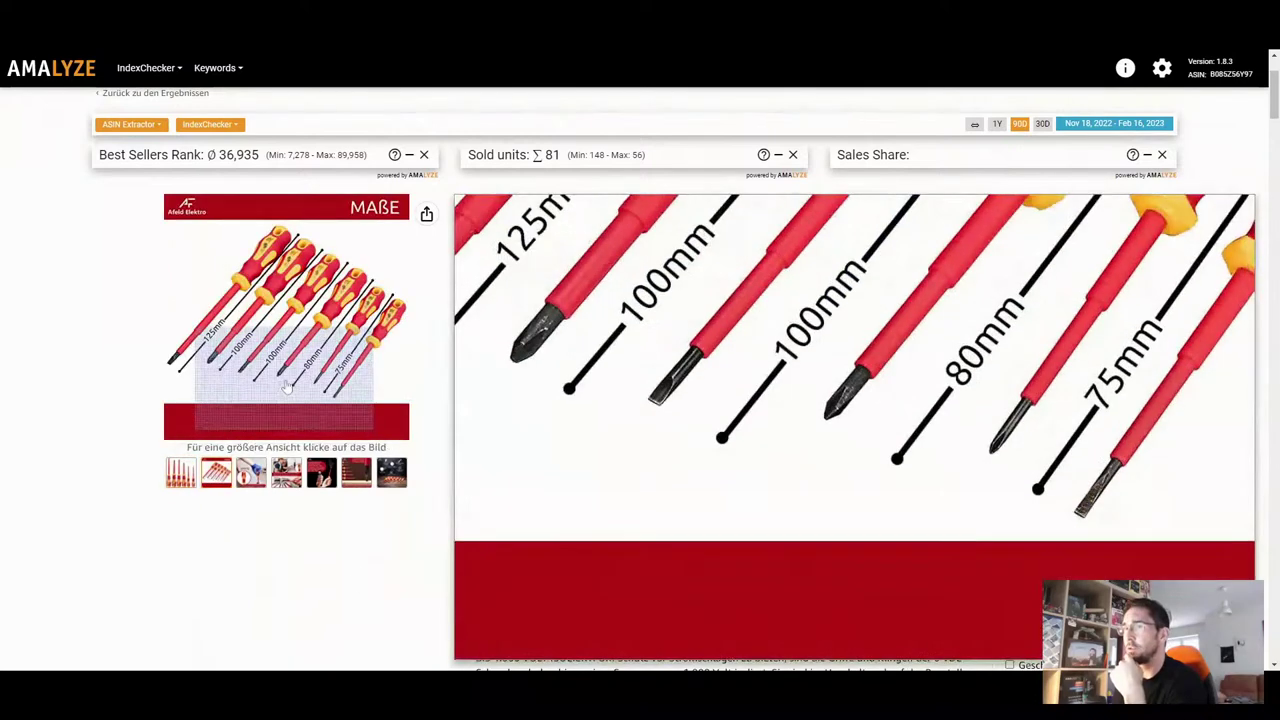
left_click(320, 387)
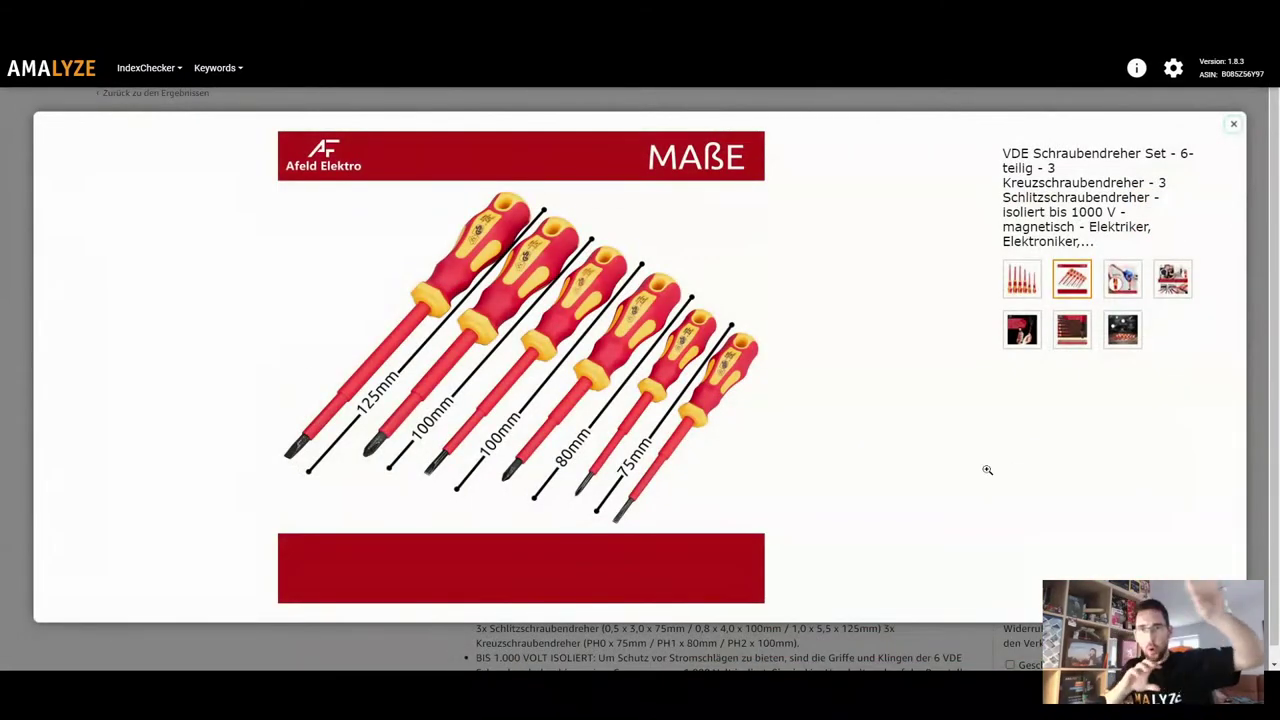
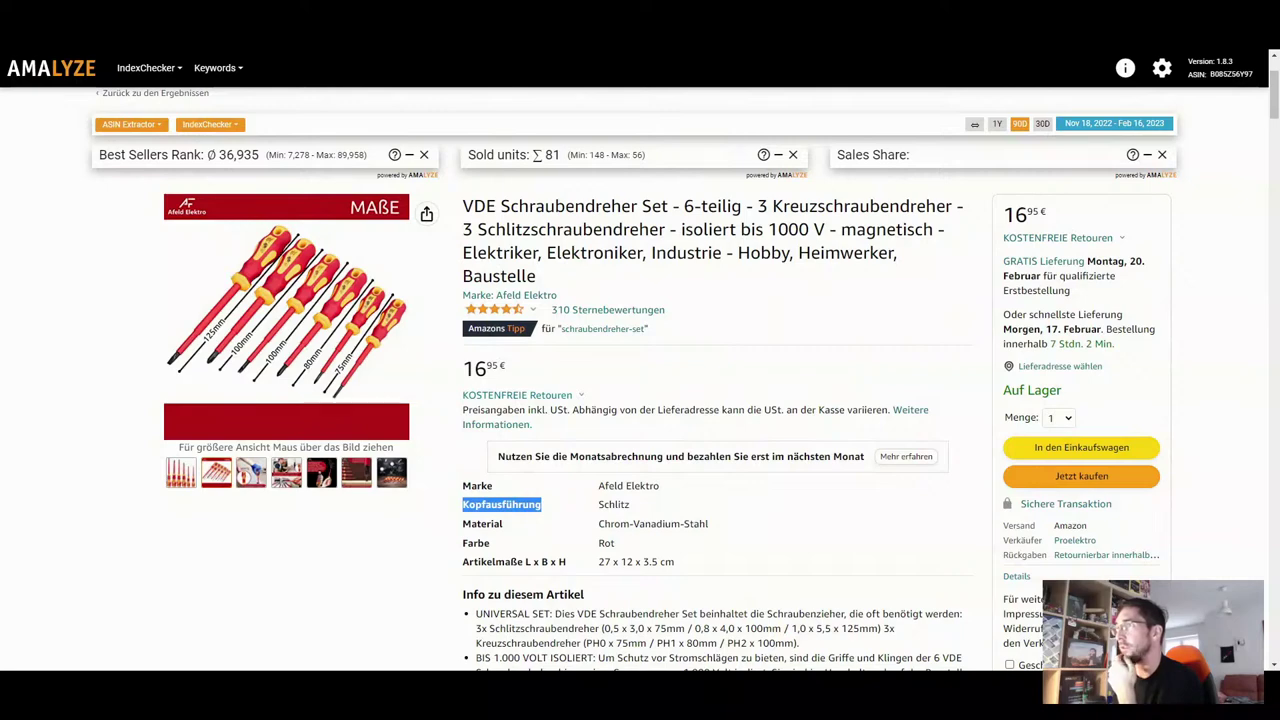
Examine the bullet points under "Info zu diesem Artikel", marking them and the word "Schlitzschraubendreher" in the first one
scroll(715, 380, "down", 3)
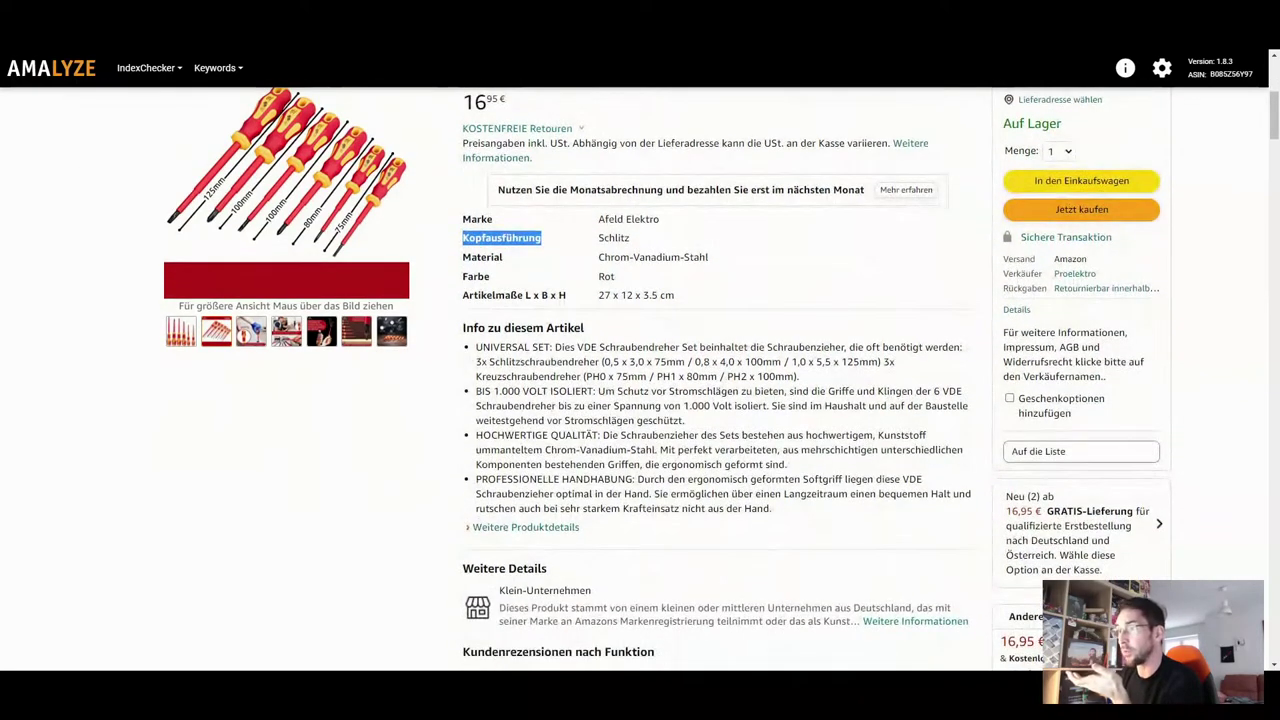
left_click_drag(776, 513, 470, 358)
scroll(715, 380, "down", 1)
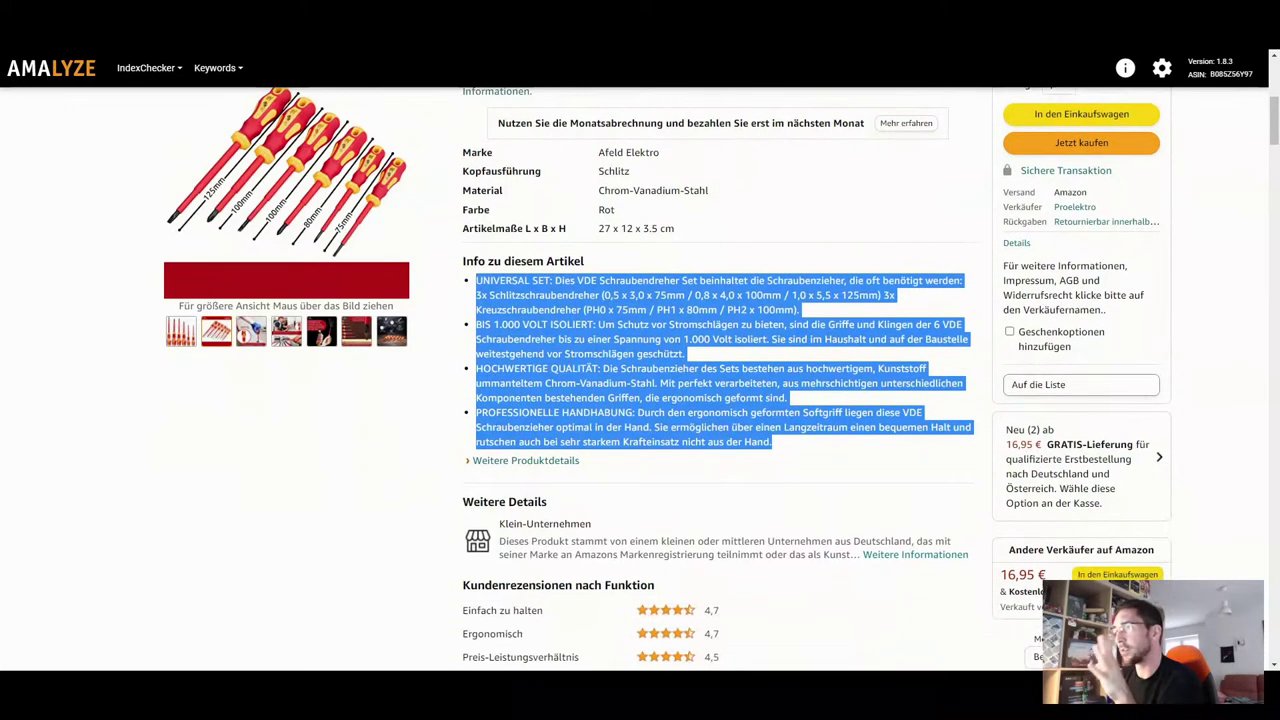
double_click(544, 295)
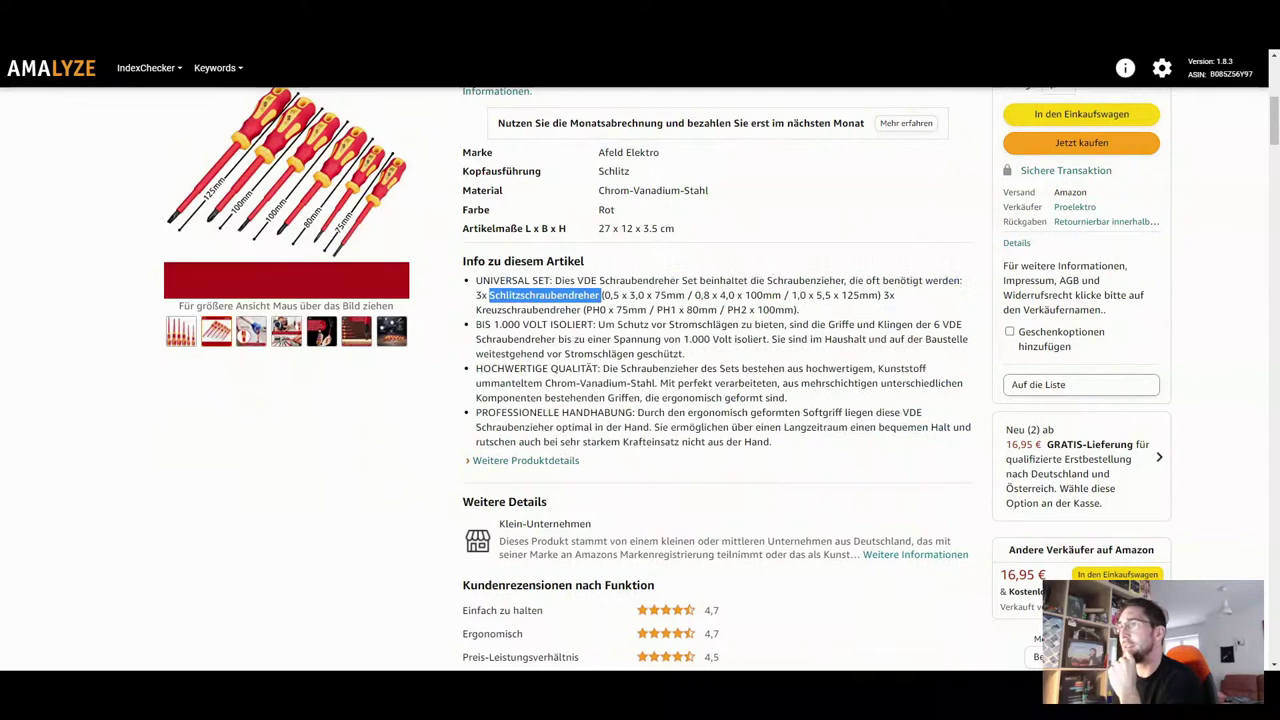
scroll(715, 380, "up", 4)
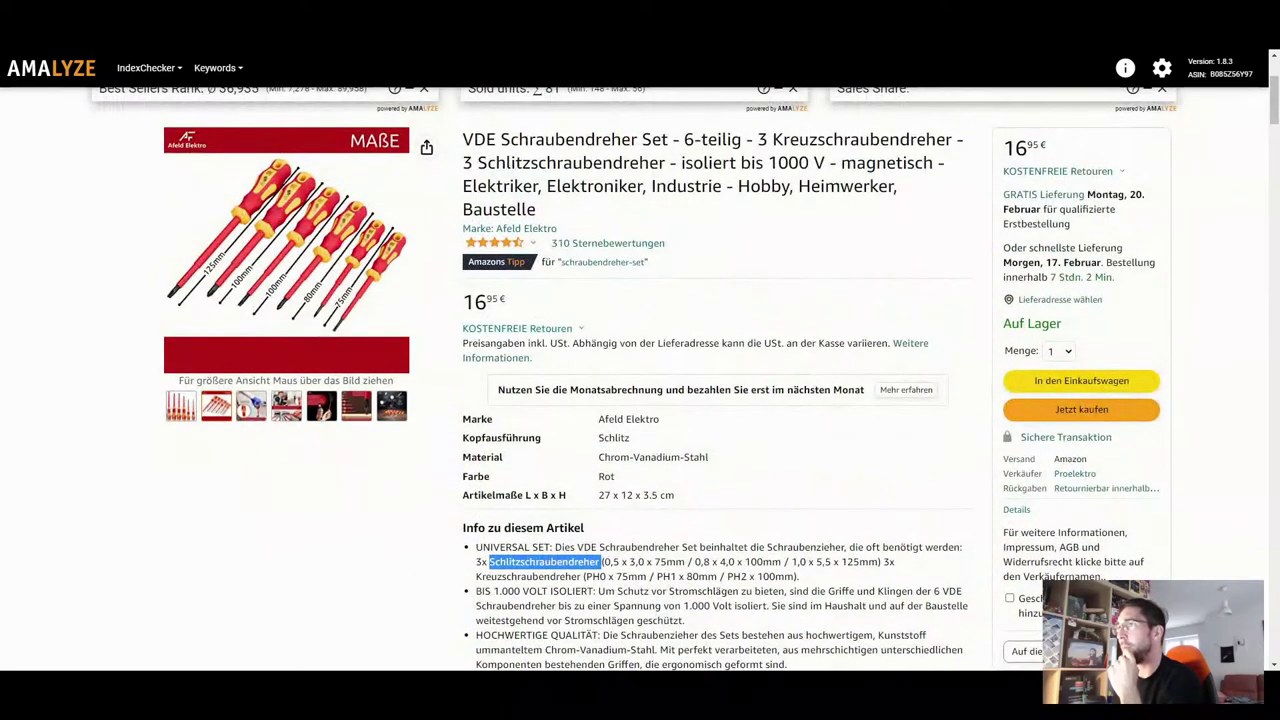
scroll(592, 304, "up", 1)
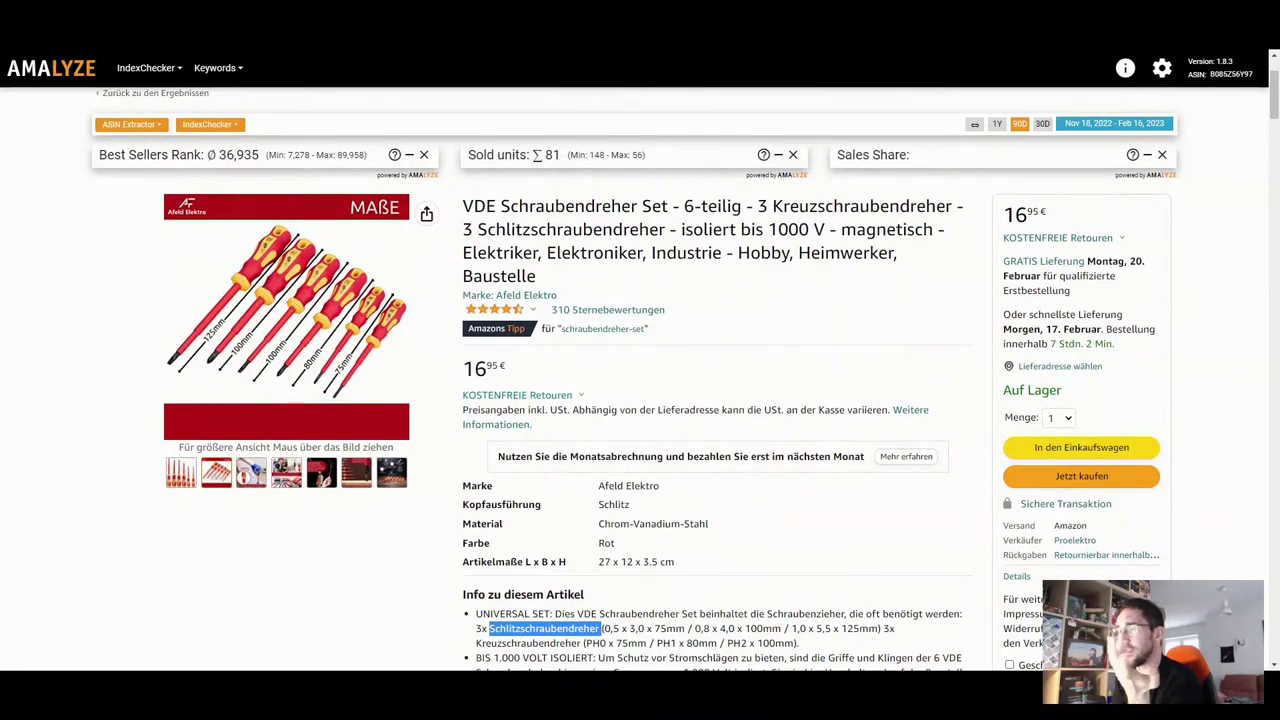
Look through the similar-product comparison and the product details table, marking the "Kopfprofil" attribute
scroll(593, 285, "down", 13)
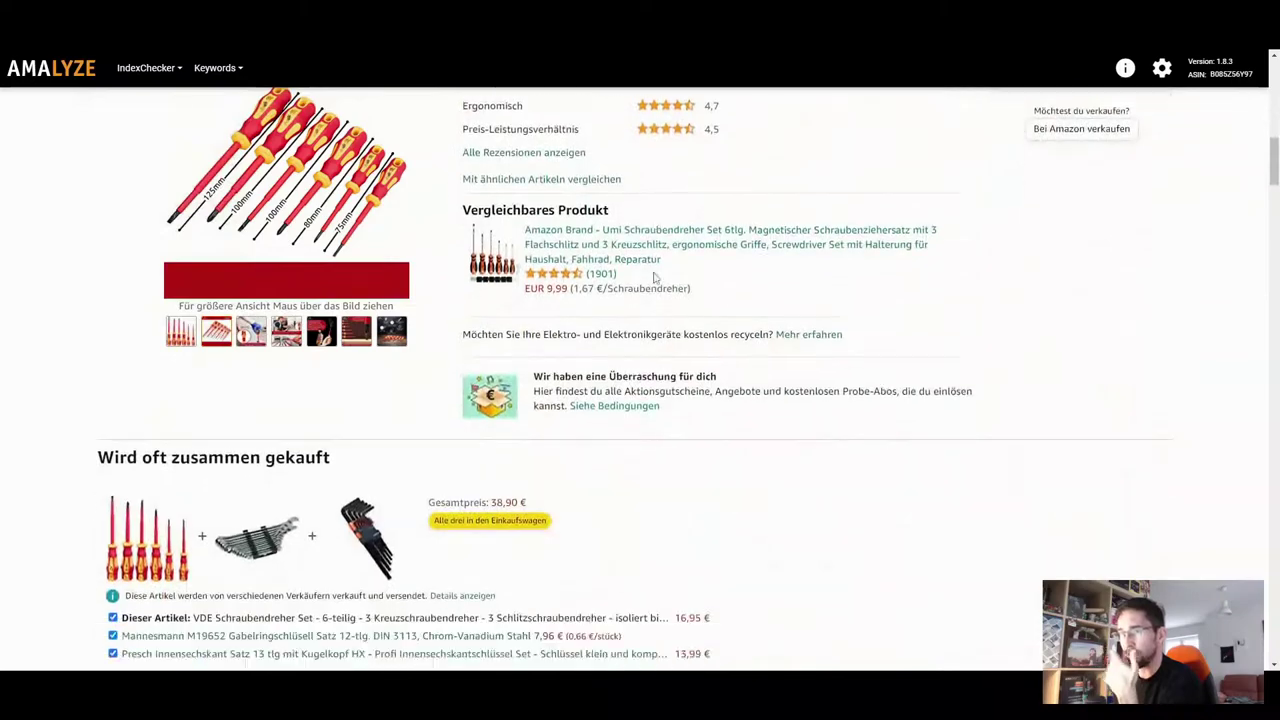
scroll(655, 277, "down", 15)
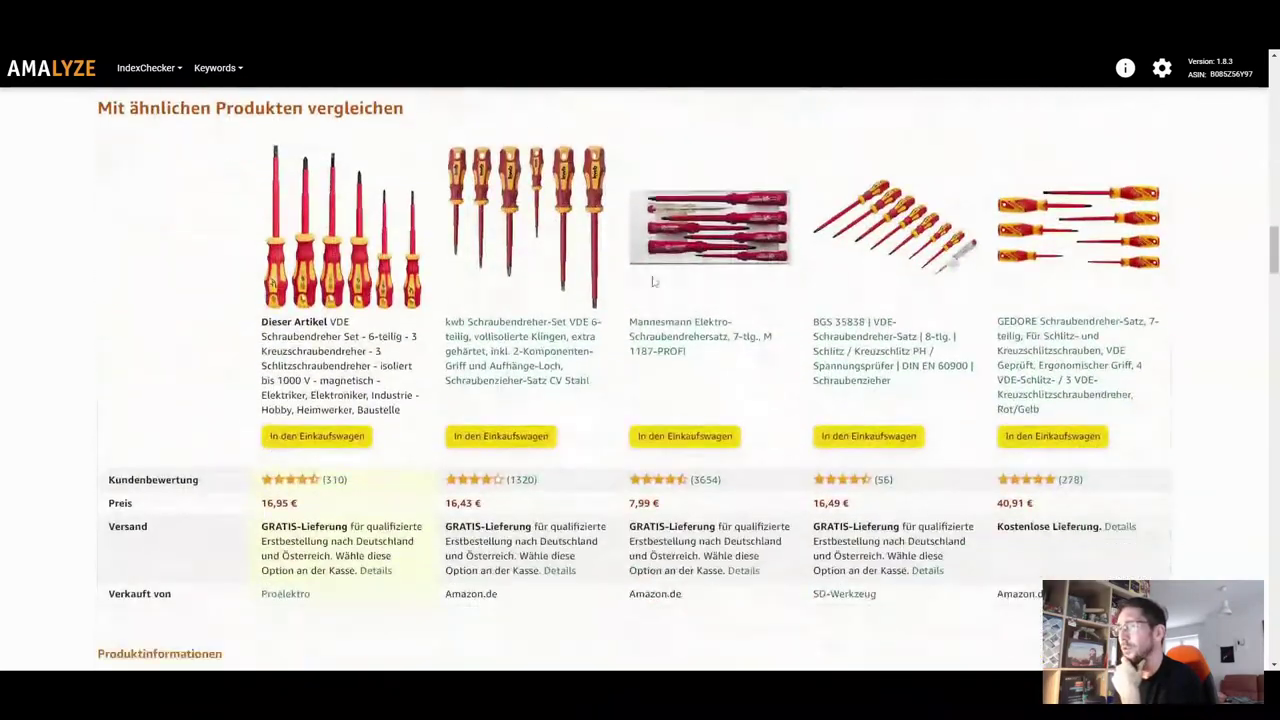
scroll(653, 284, "down", 7)
double_click(144, 269)
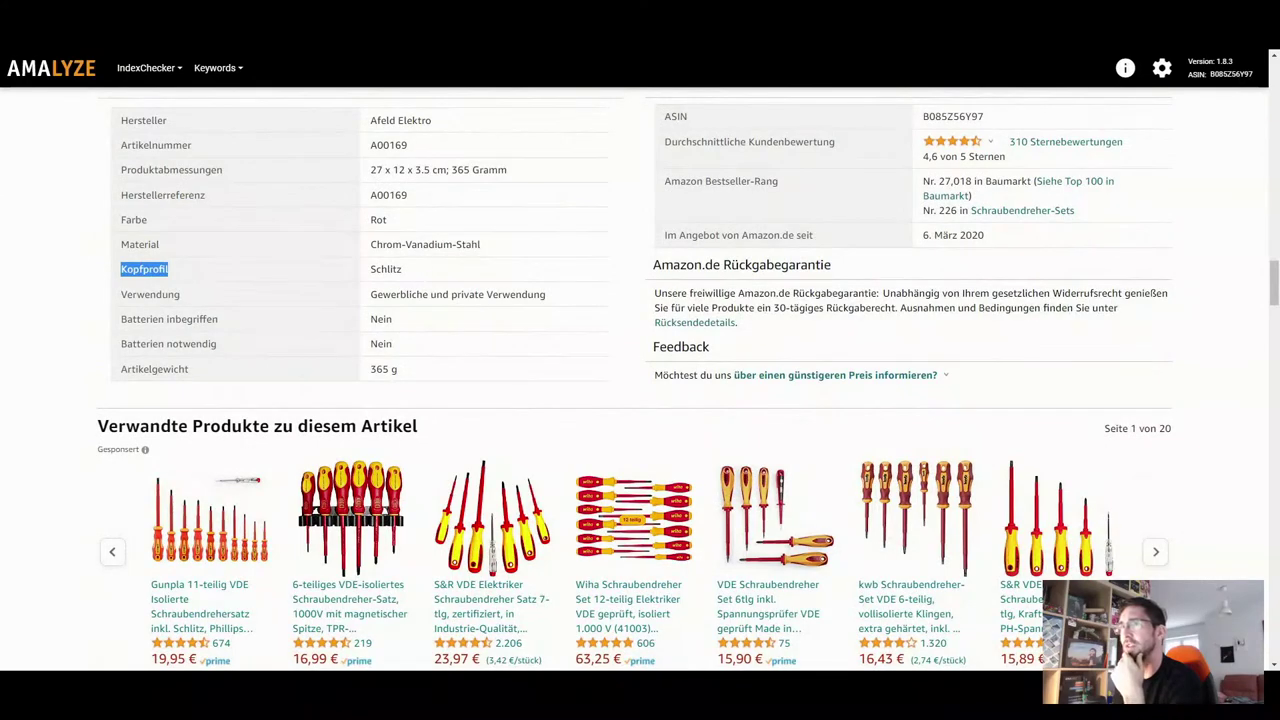
Examine the "Produktinformation" content of the screwdriver set, including the size list, feature images and the "Gut durchdachtes Set" section
scroll(477, 300, "down", 4)
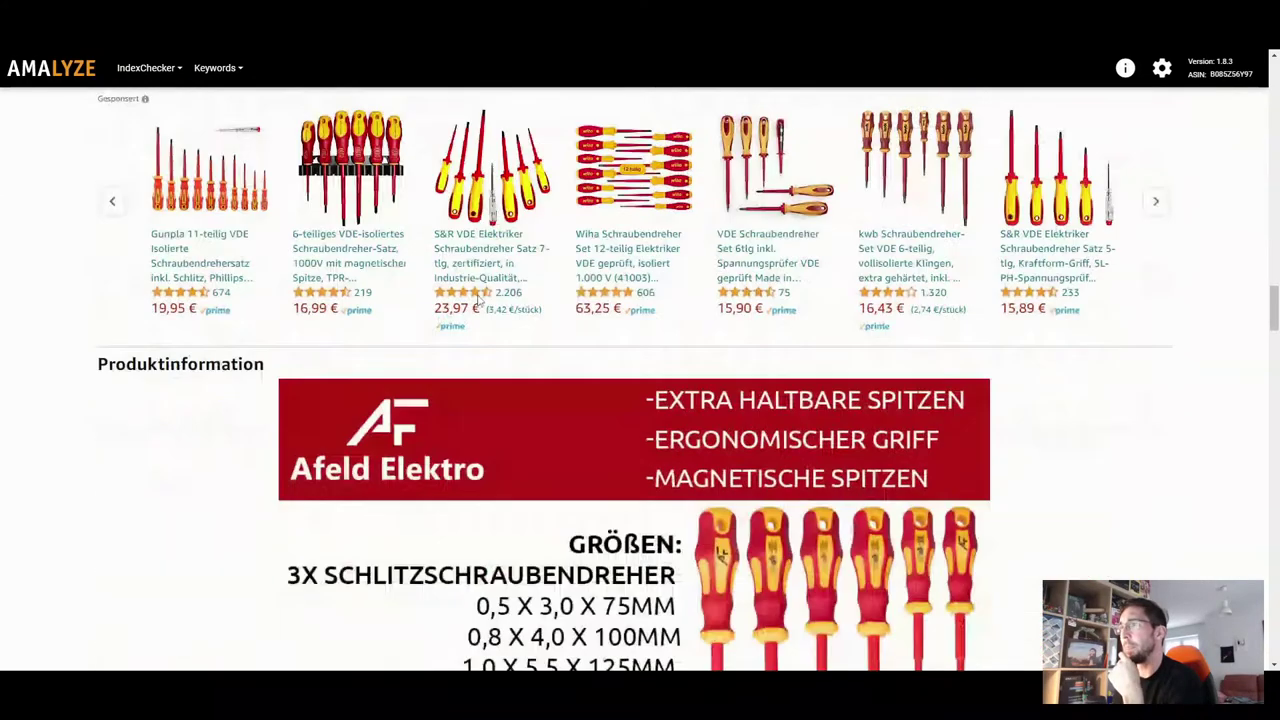
scroll(477, 300, "down", 3)
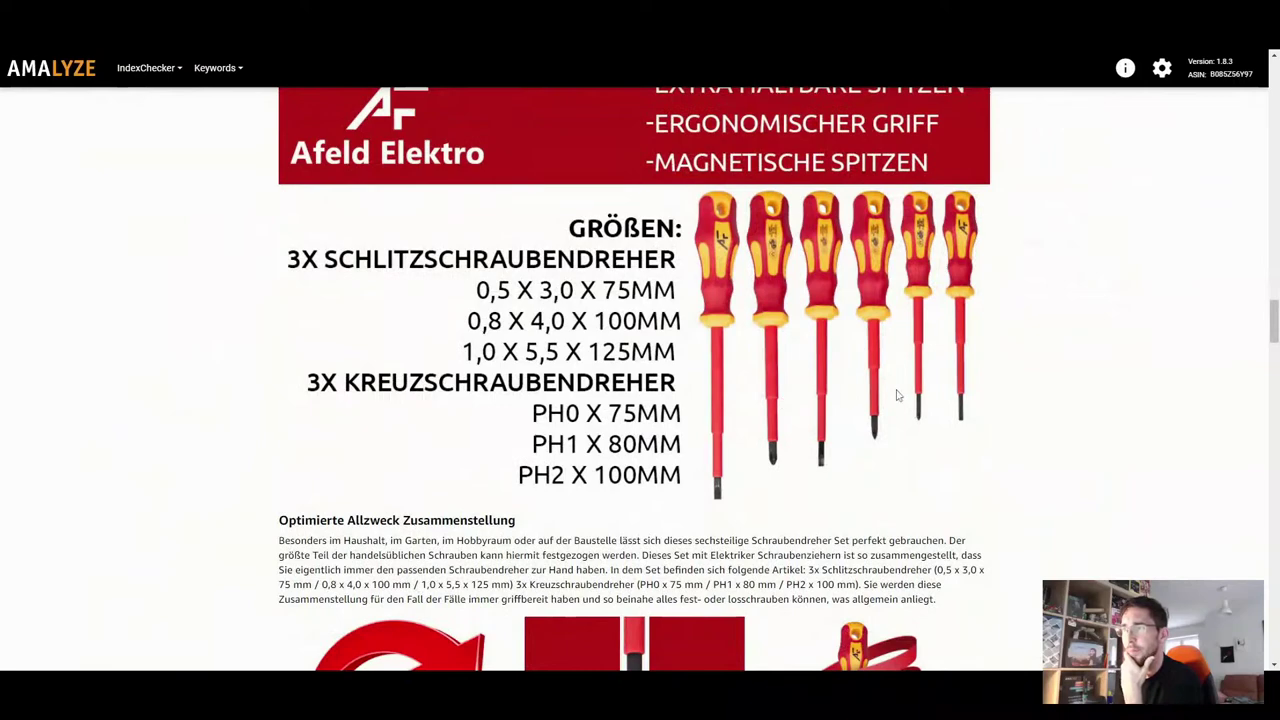
scroll(1060, 360, "down", 3)
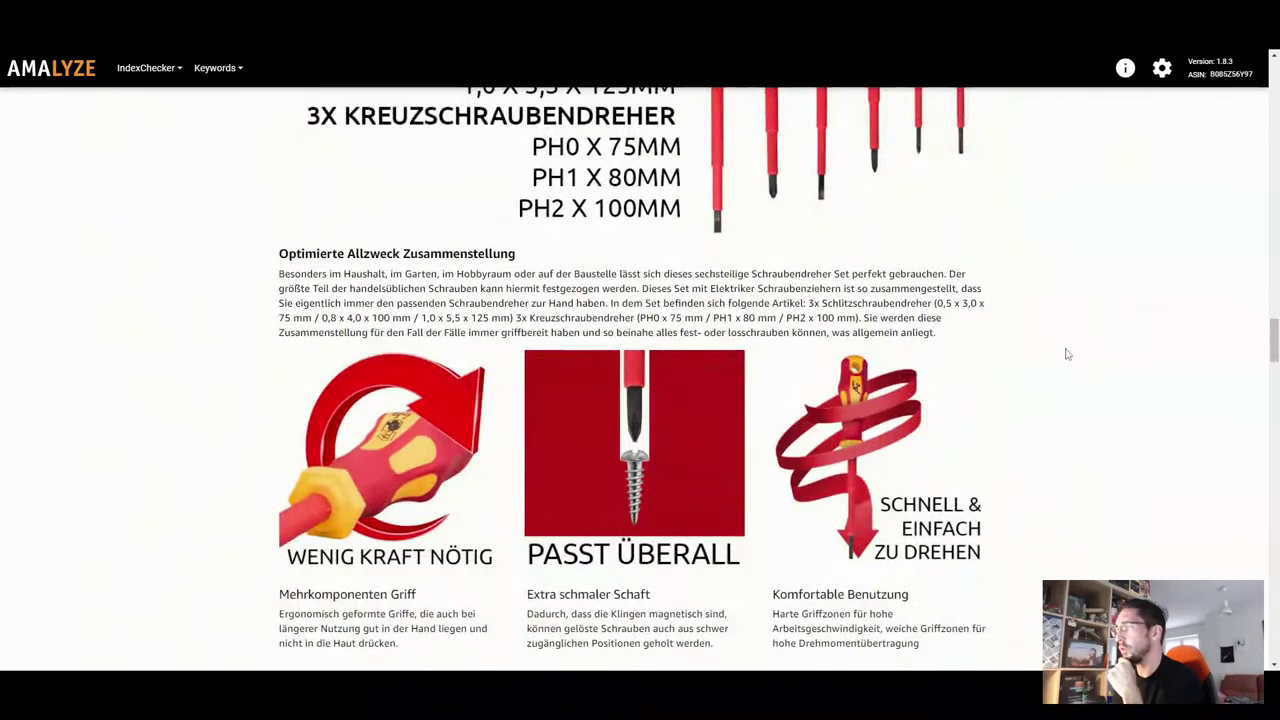
scroll(1064, 354, "down", 1)
scroll(1067, 354, "down", 1)
scroll(1067, 354, "down", 1)
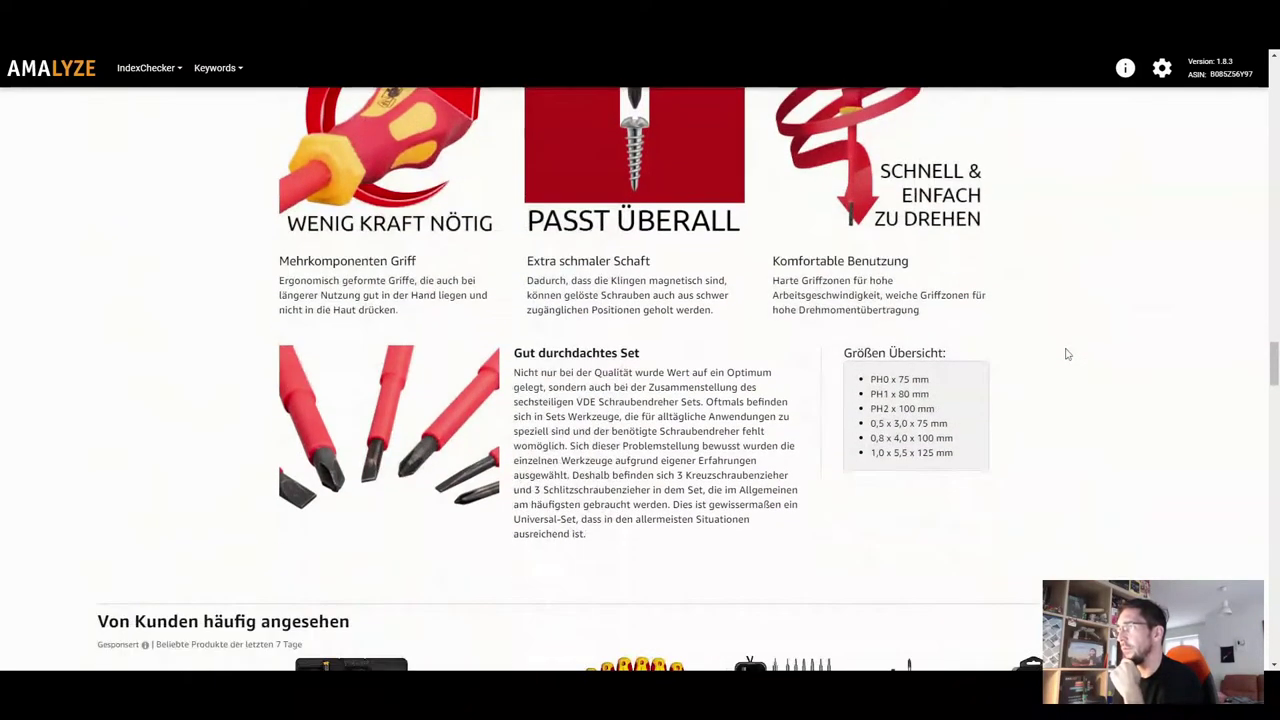
scroll(900, 400, "up", 2)
scroll(622, 425, "up", 1)
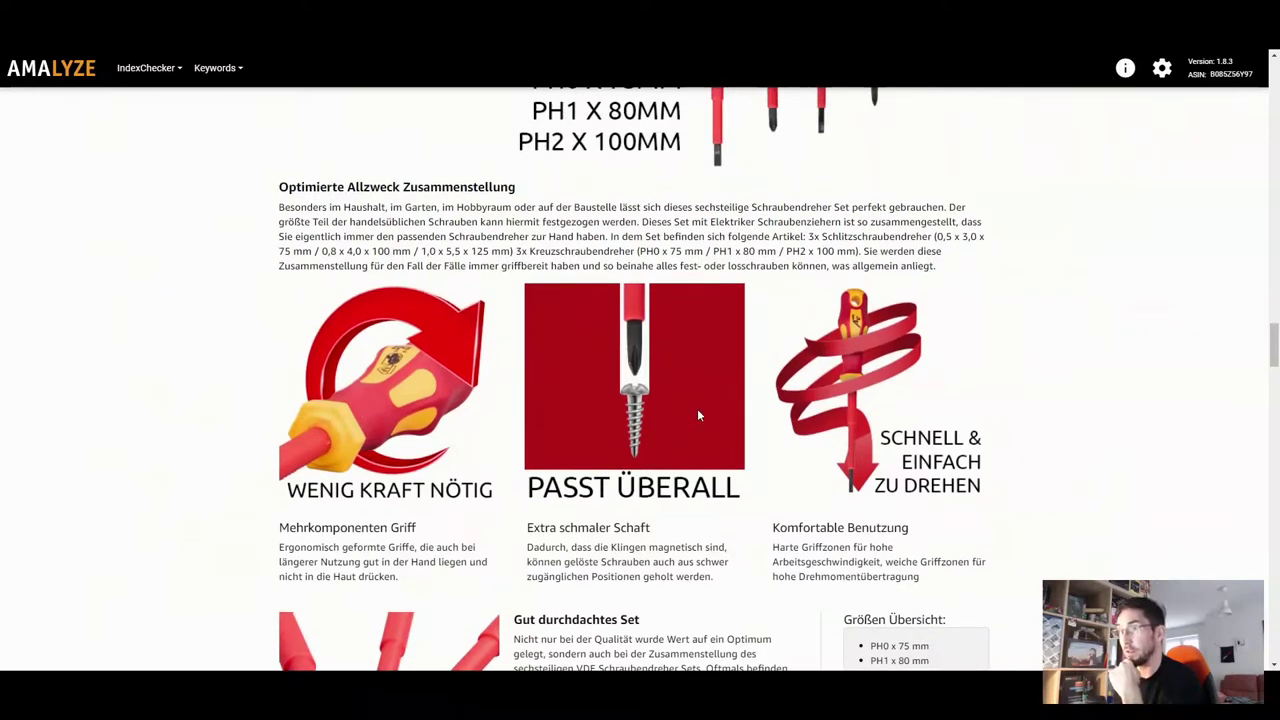
Return to the product's image gallery and view the third image about the ergonomic multi-component grip
scroll(1034, 471, "up", 10)
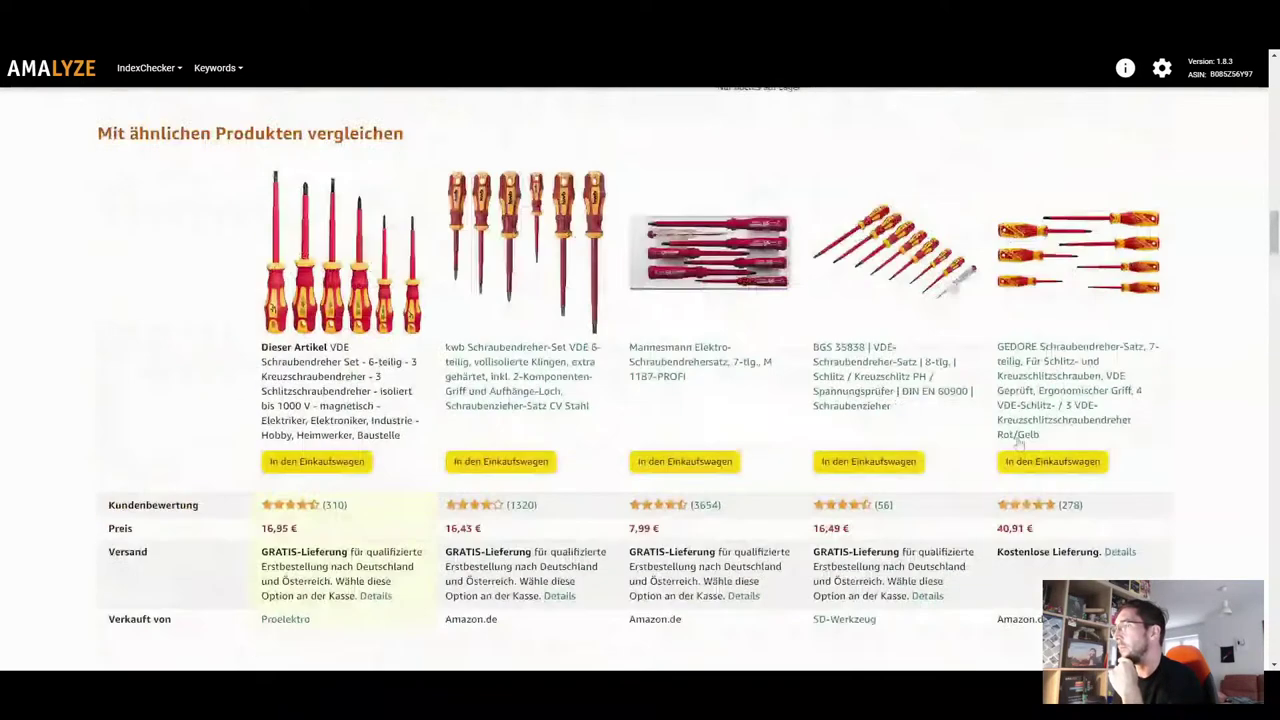
scroll(1020, 445, "up", 15)
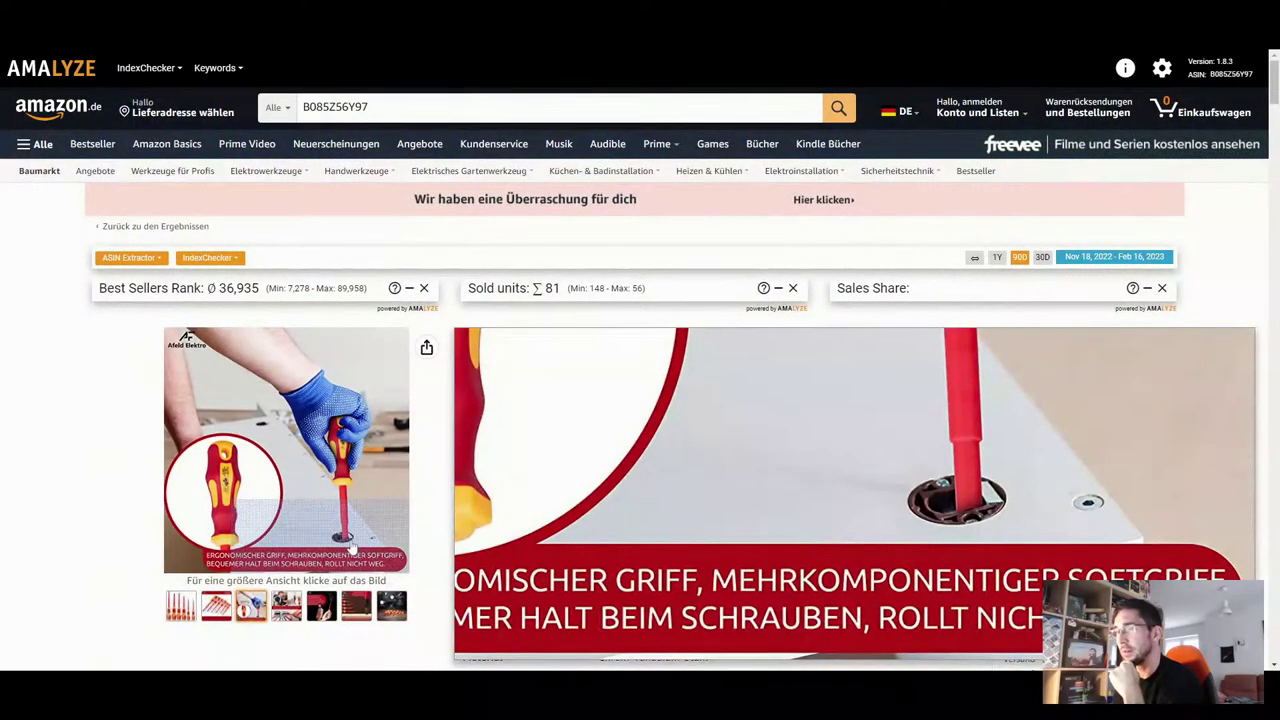
scroll(80, 549, "down", 2)
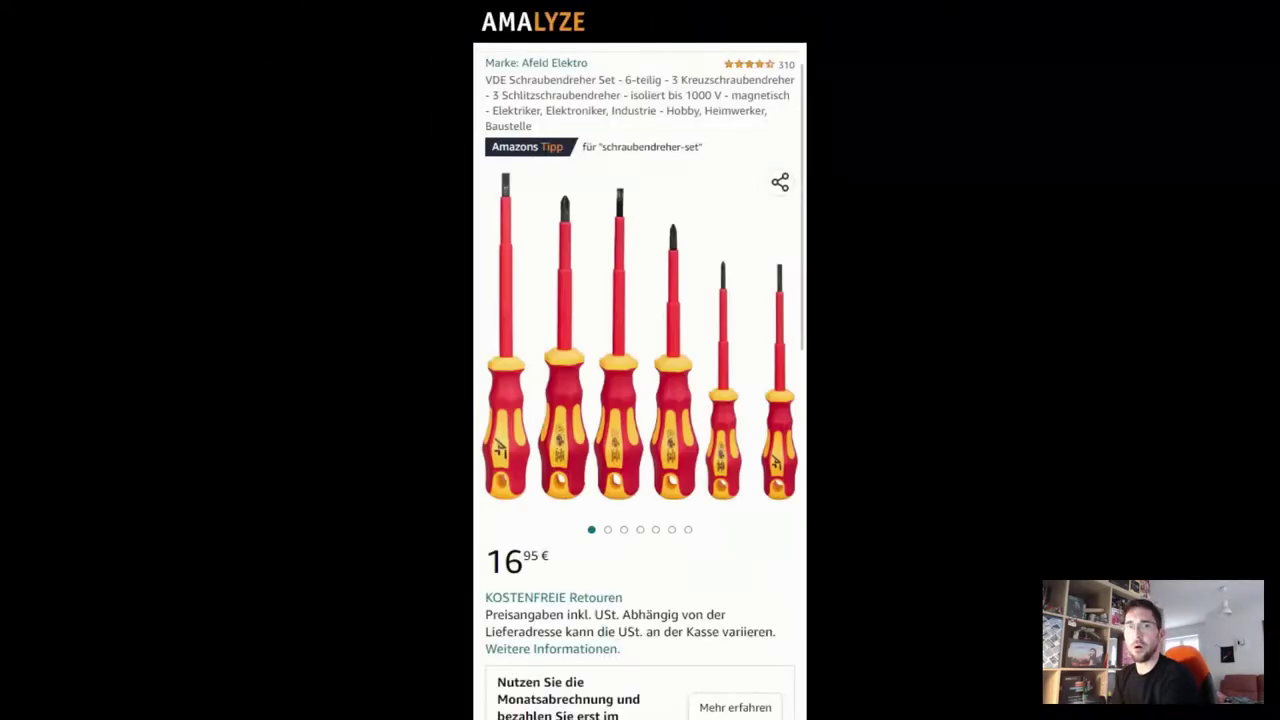
In the mobile view of the Amazon listing, browse through the next product images of the screwdriver set
left_click_drag(737, 389, 575, 382)
left_click_drag(740, 385, 569, 393)
left_click_drag(706, 383, 475, 375)
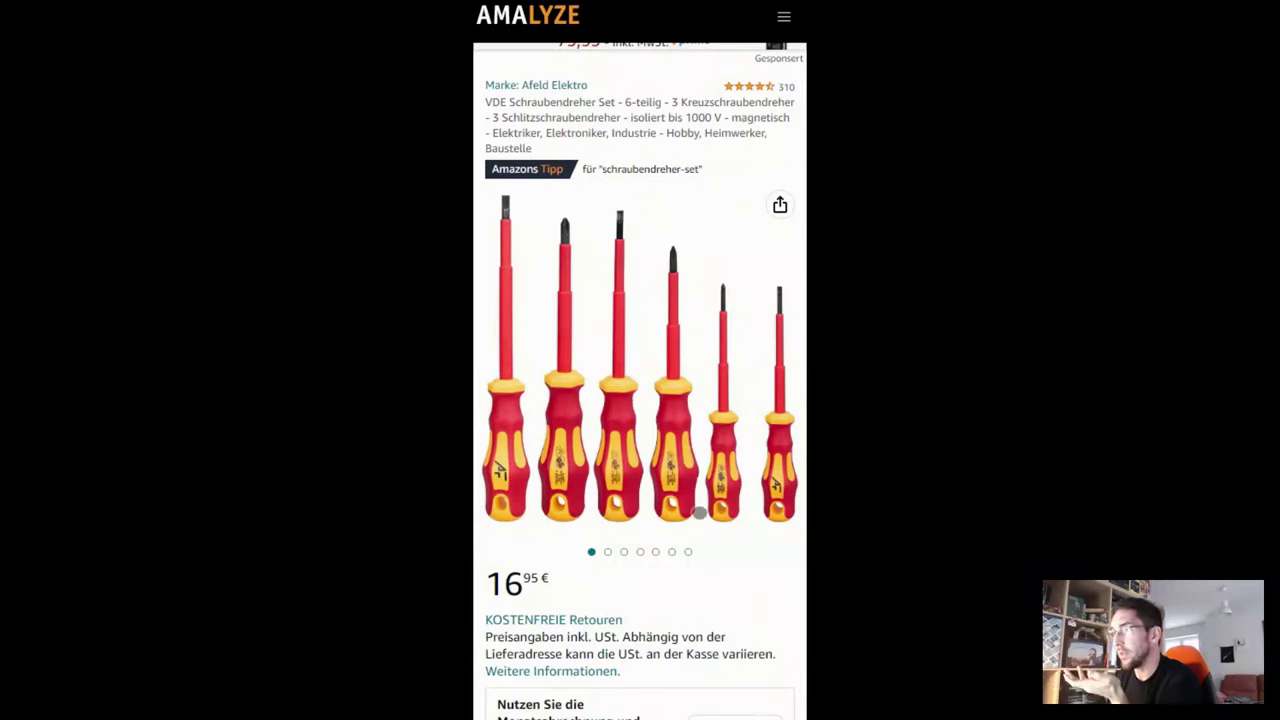
Examine the mobile product page from the title and main image through price, purchase options and bullet points to the "Produktbilder-Galerie"
scroll(700, 480, "down", 2)
scroll(706, 495, "up", 2)
scroll(706, 495, "up", 1)
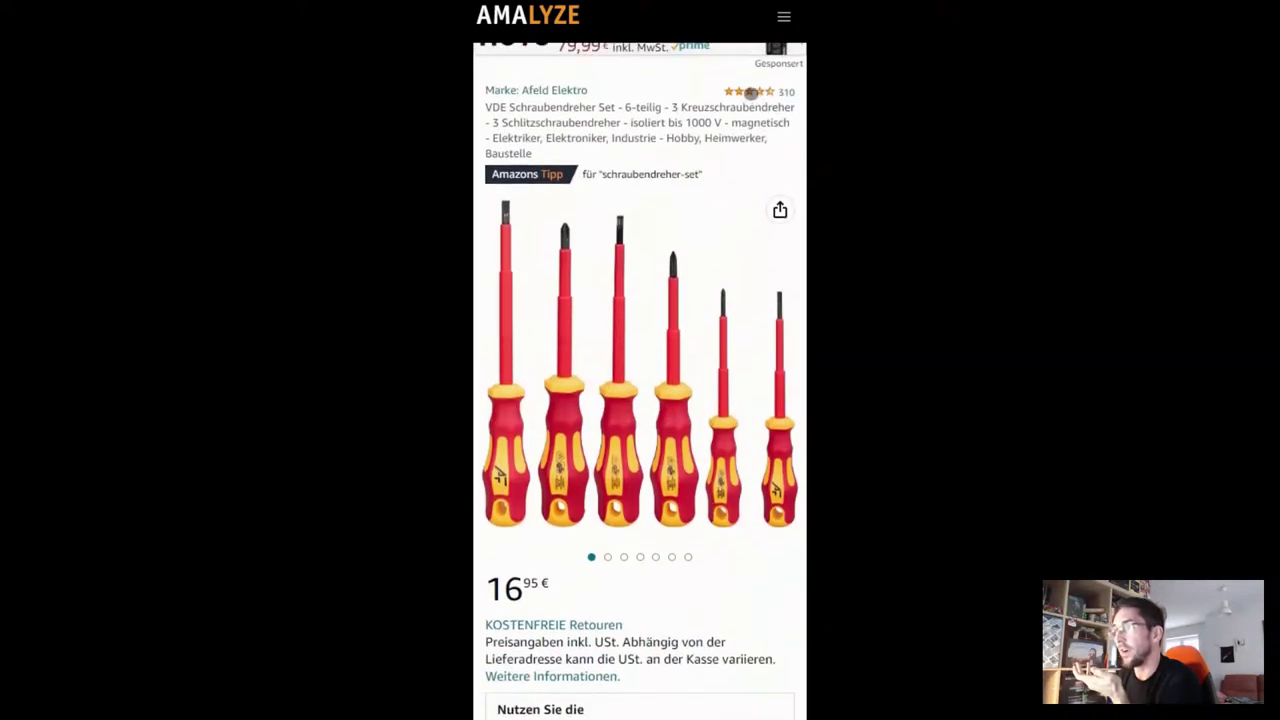
scroll(708, 180, "down", 1)
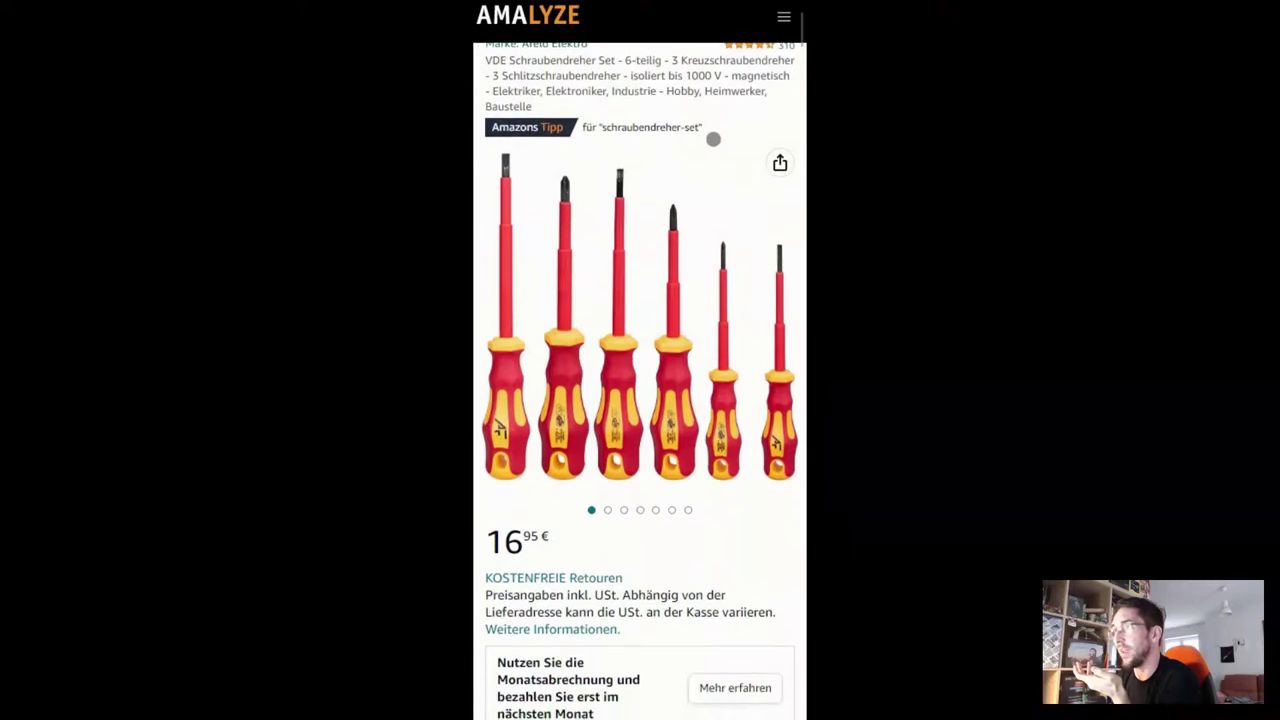
scroll(662, 481, "down", 3)
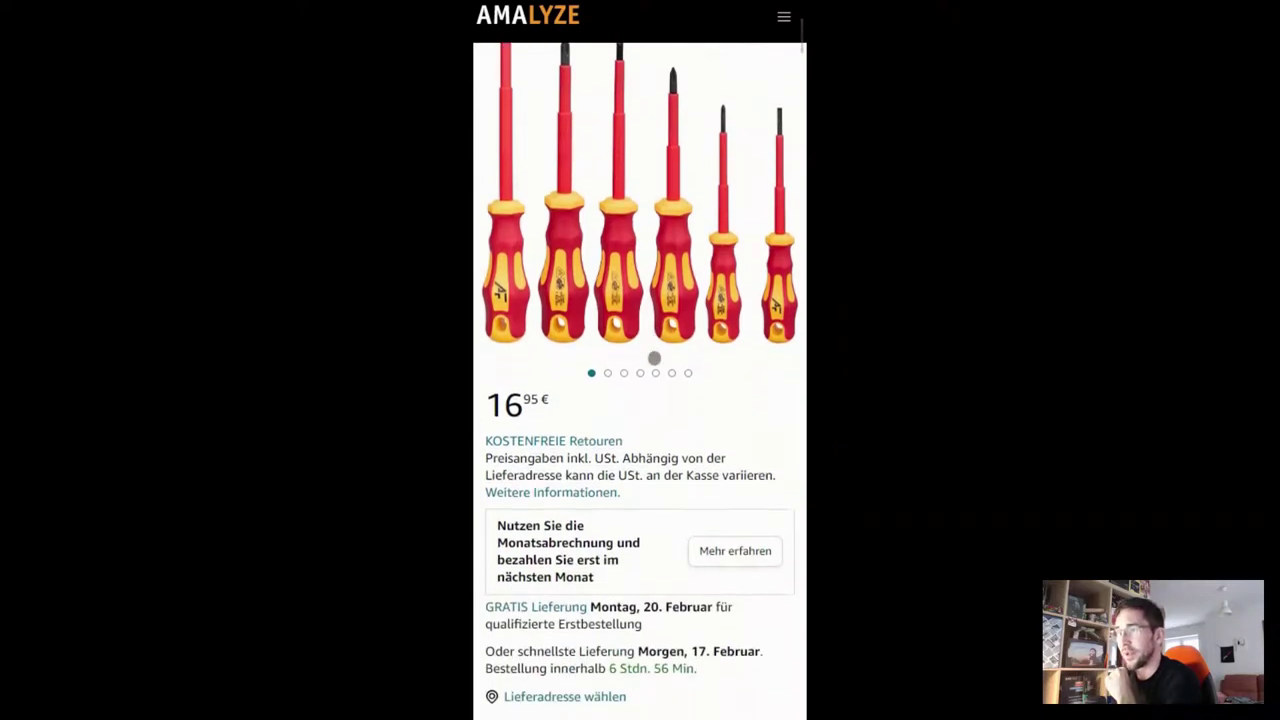
scroll(669, 574, "down", 5)
scroll(654, 451, "down", 2)
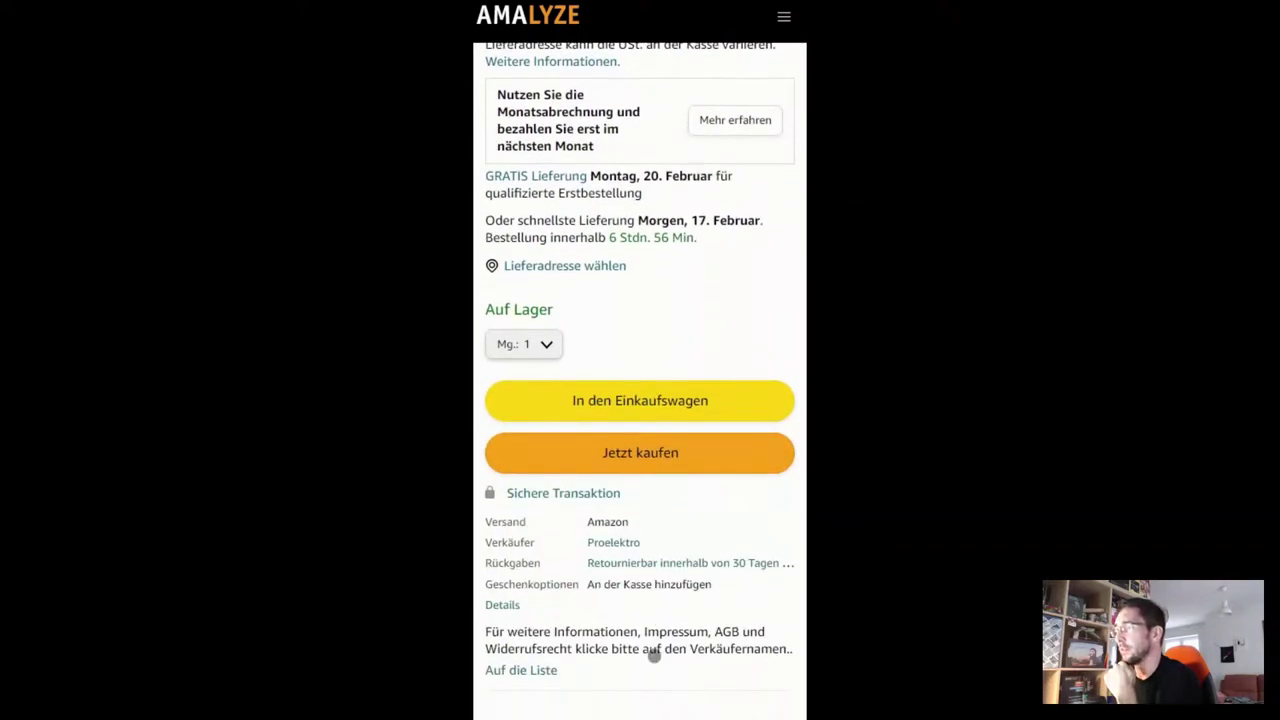
scroll(654, 654, "down", 9)
scroll(657, 663, "down", 8)
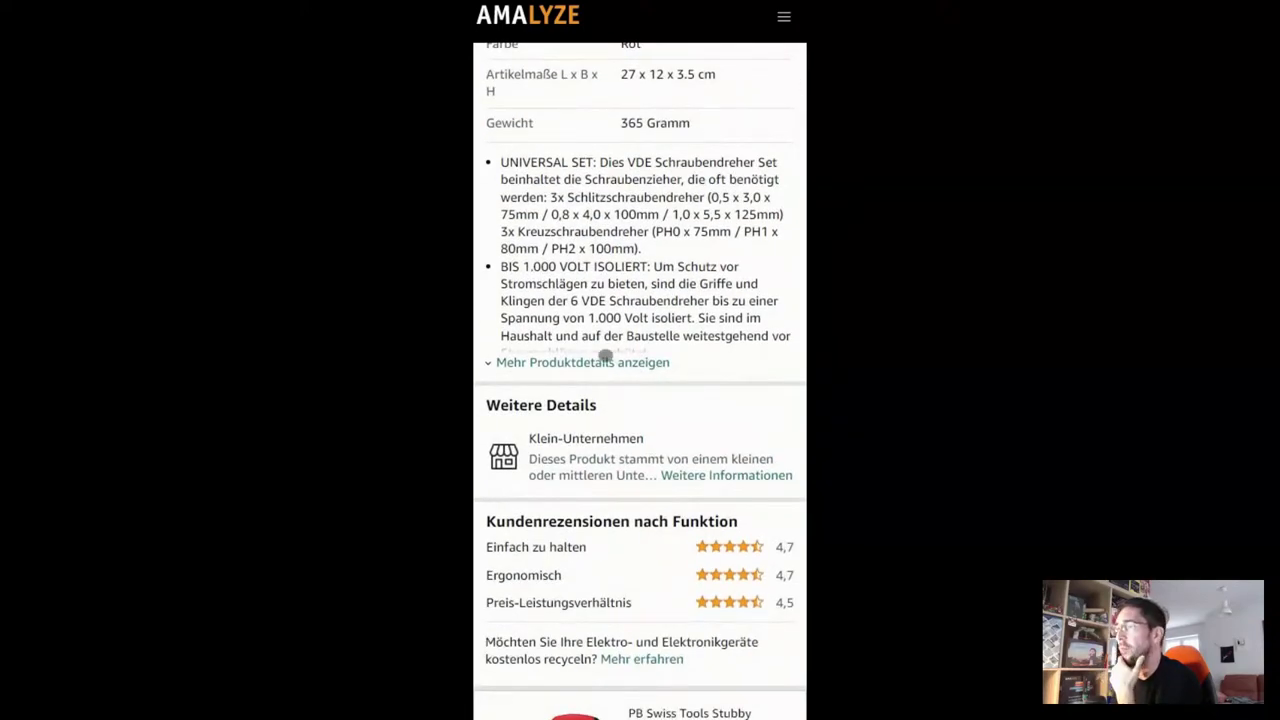
scroll(626, 680, "down", 9)
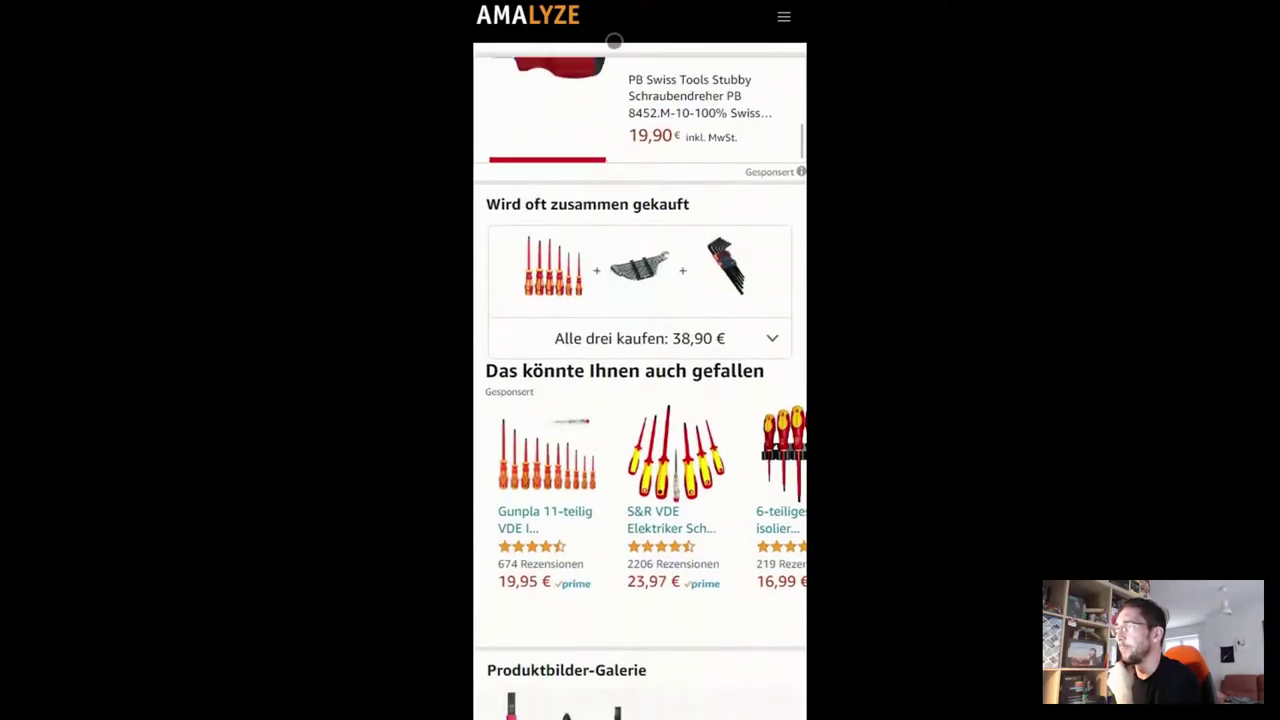
scroll(617, 631, "down", 8)
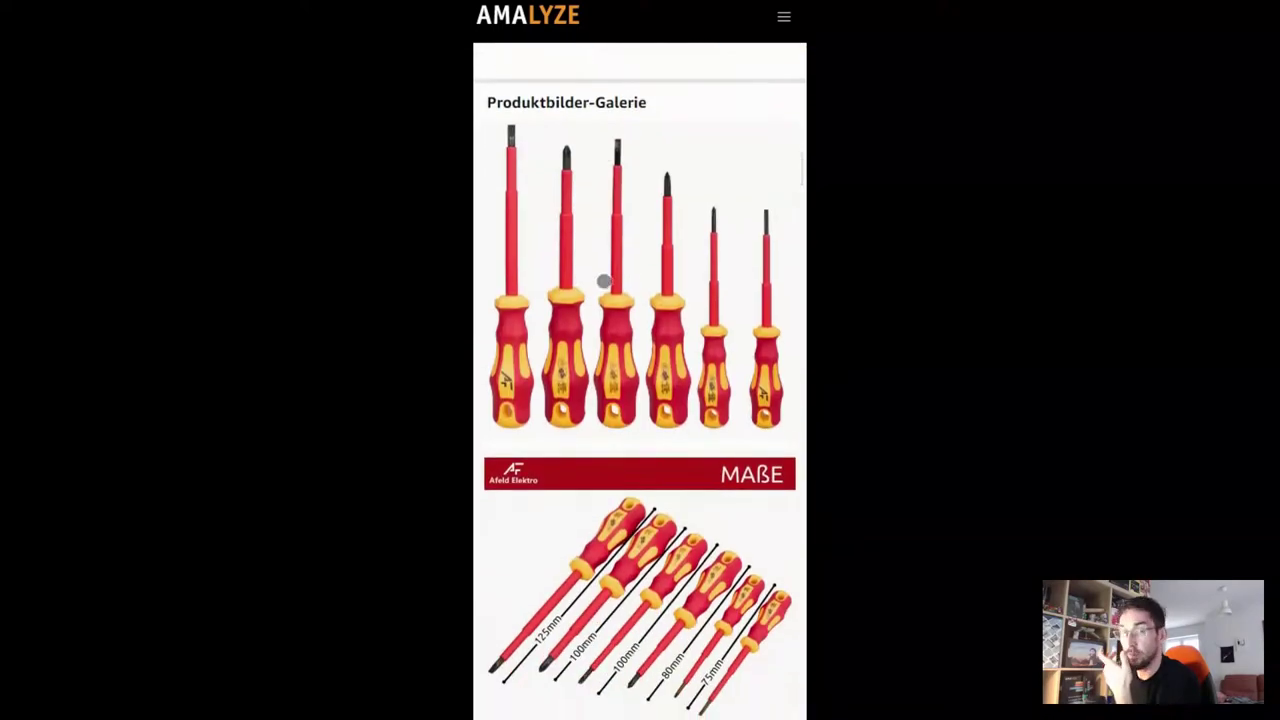
Examine the rest of the mobile "Produktbilder-Galerie" and the "Mit ähnlichen Produkten vergleichen" comparison table below it
left_click_drag(650, 662, 624, 26)
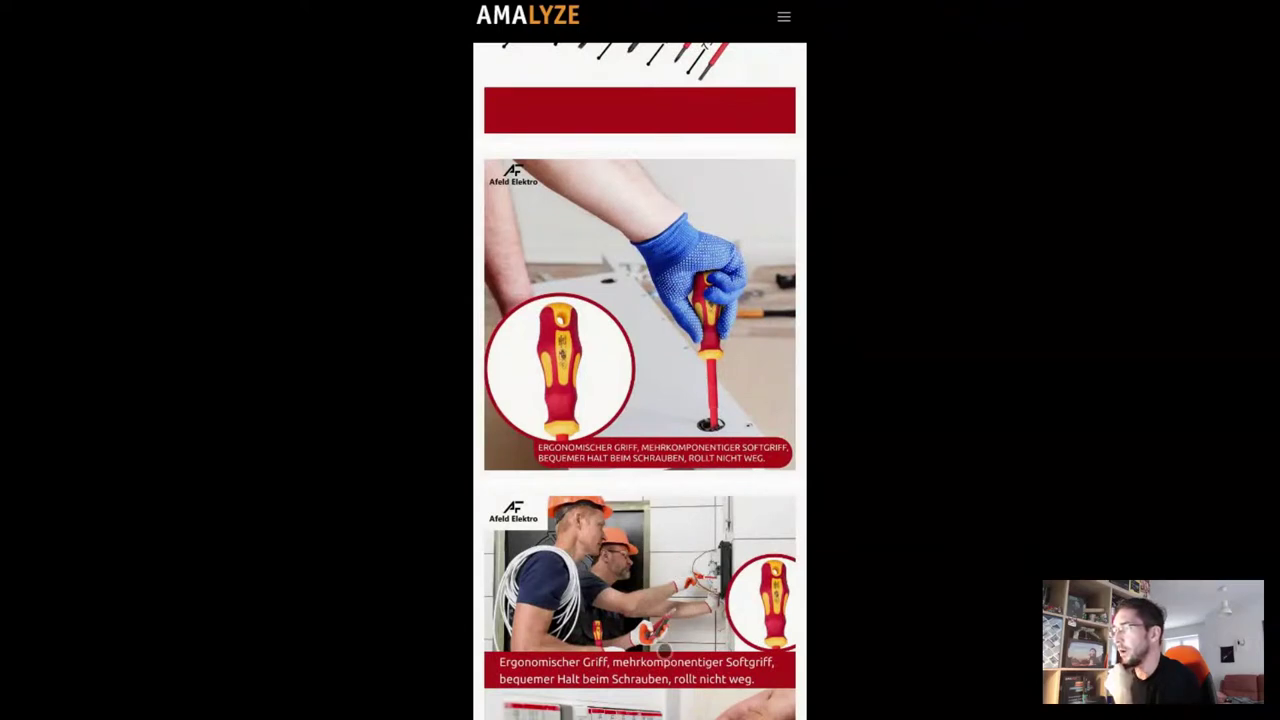
scroll(664, 651, "down", 10)
left_click_drag(657, 690, 663, 146)
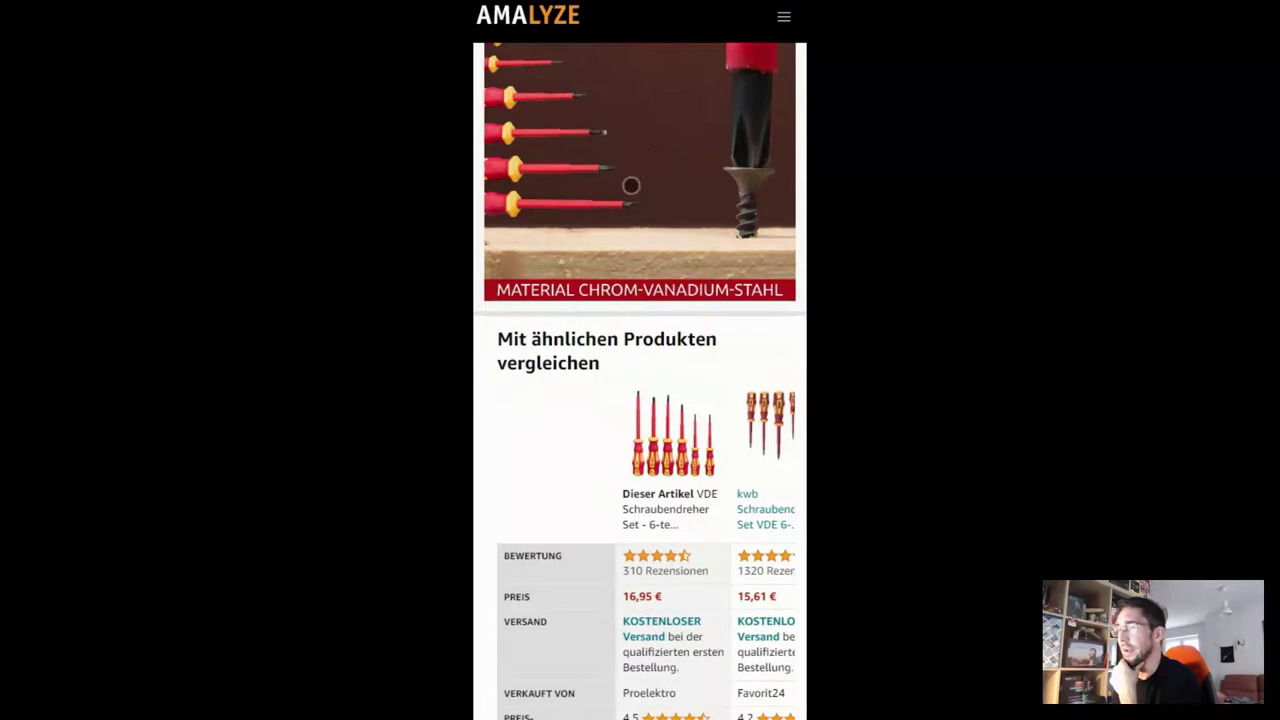
left_click_drag(656, 680, 655, 30)
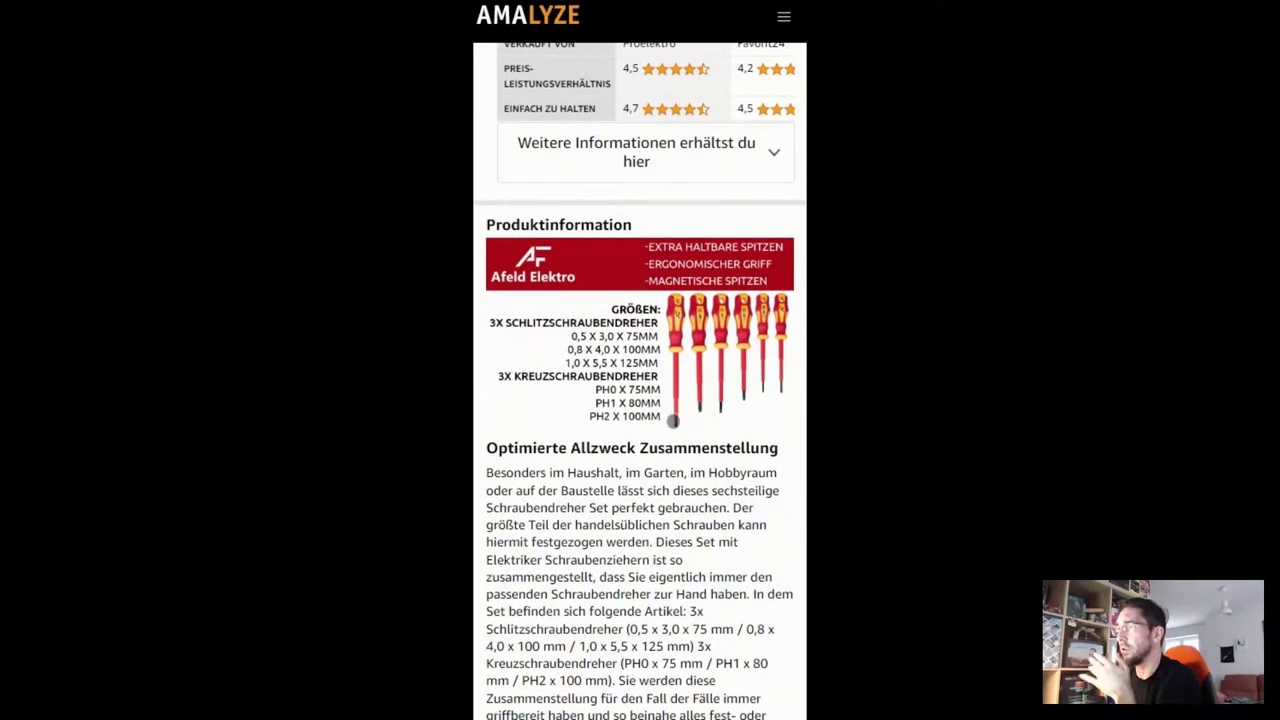
Review the mobile "Produktinformation" content, from the feature images through "Gut durchdachtes Set" to the technical details and additional product information
scroll(614, 545, "down", 7)
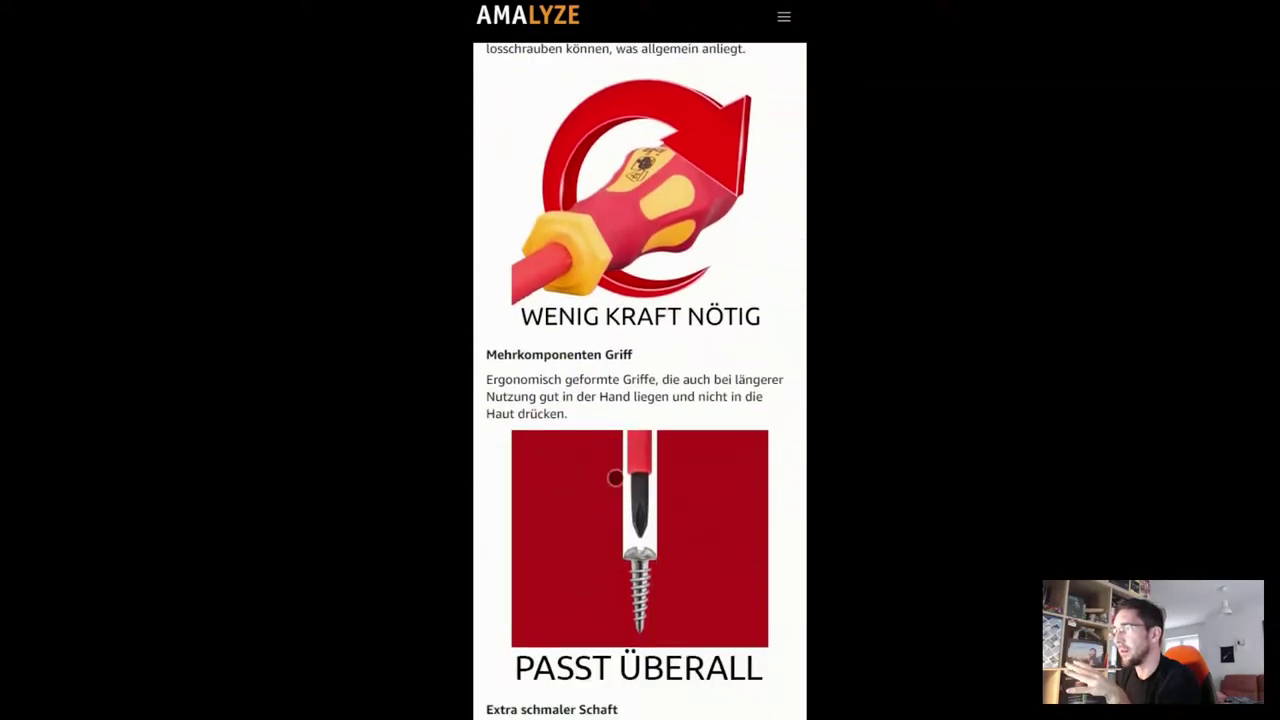
scroll(637, 461, "down", 2)
scroll(637, 440, "down", 5)
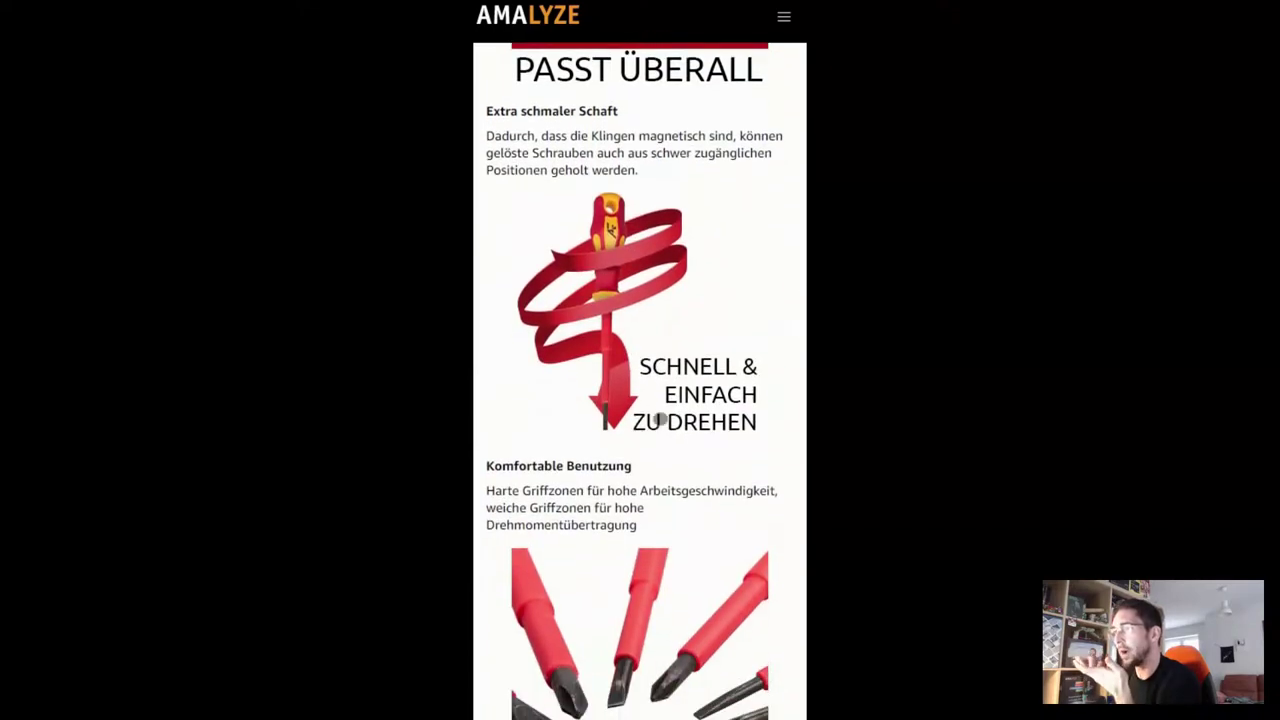
scroll(666, 550, "down", 6)
scroll(666, 530, "down", 1)
scroll(666, 526, "up", 1)
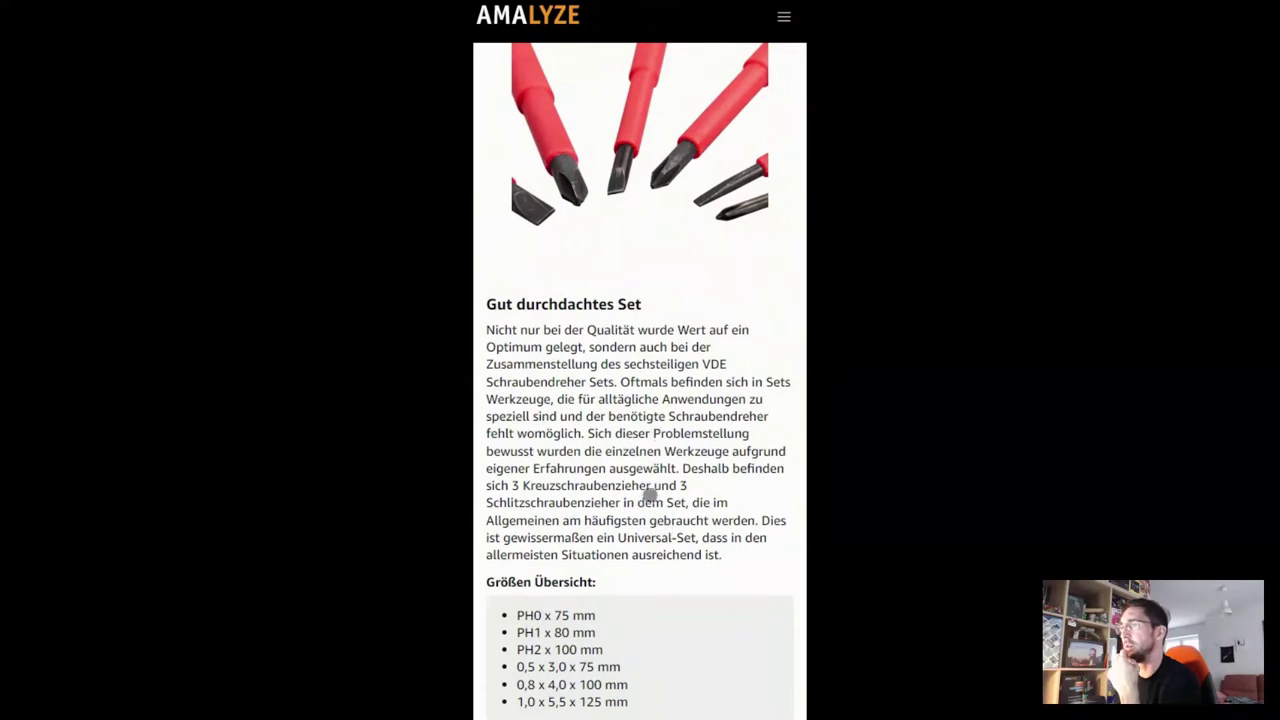
scroll(650, 490, "down", 9)
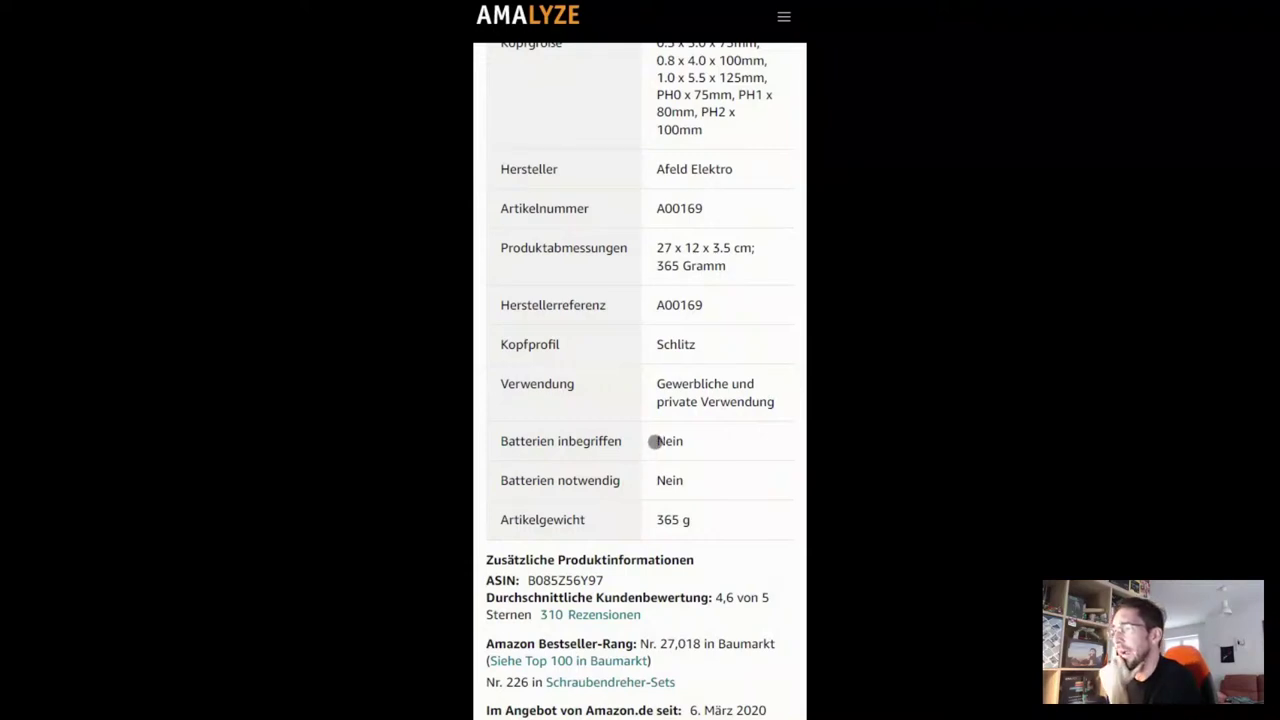
Go back through the mobile listing's product information and image gallery to the title and main image
scroll(654, 441, "up", 9)
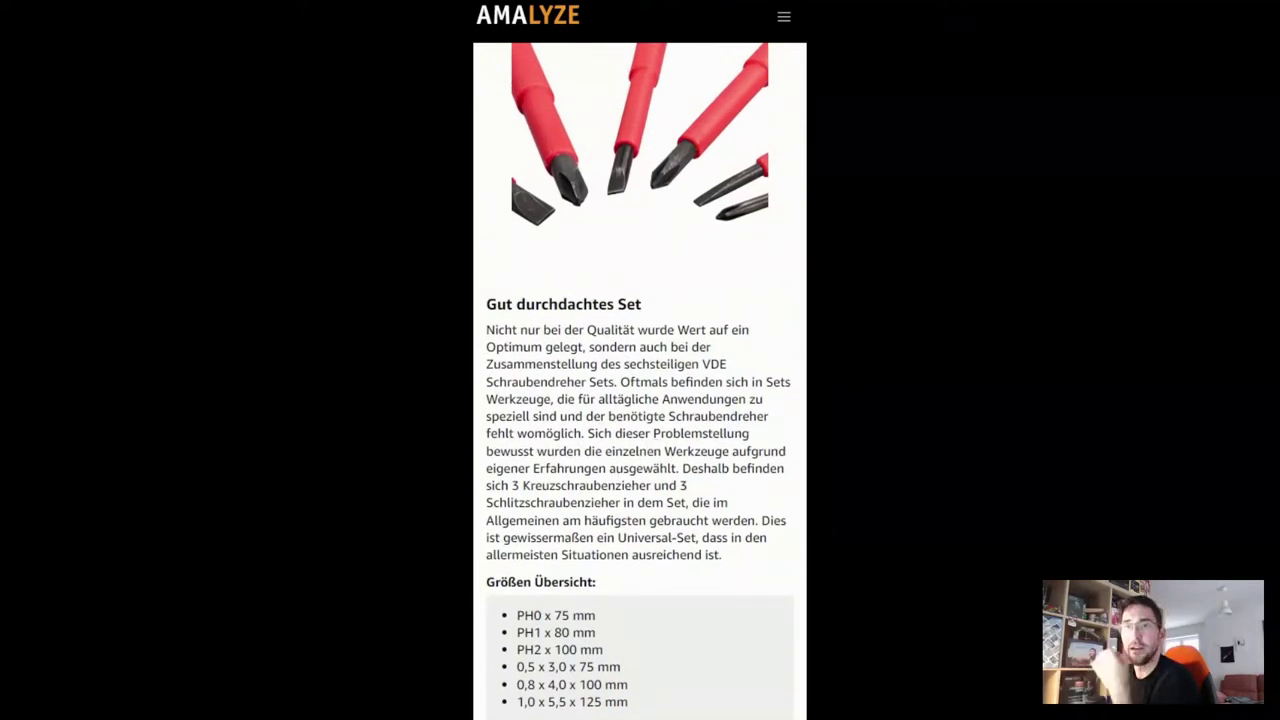
scroll(655, 440, "up", 20)
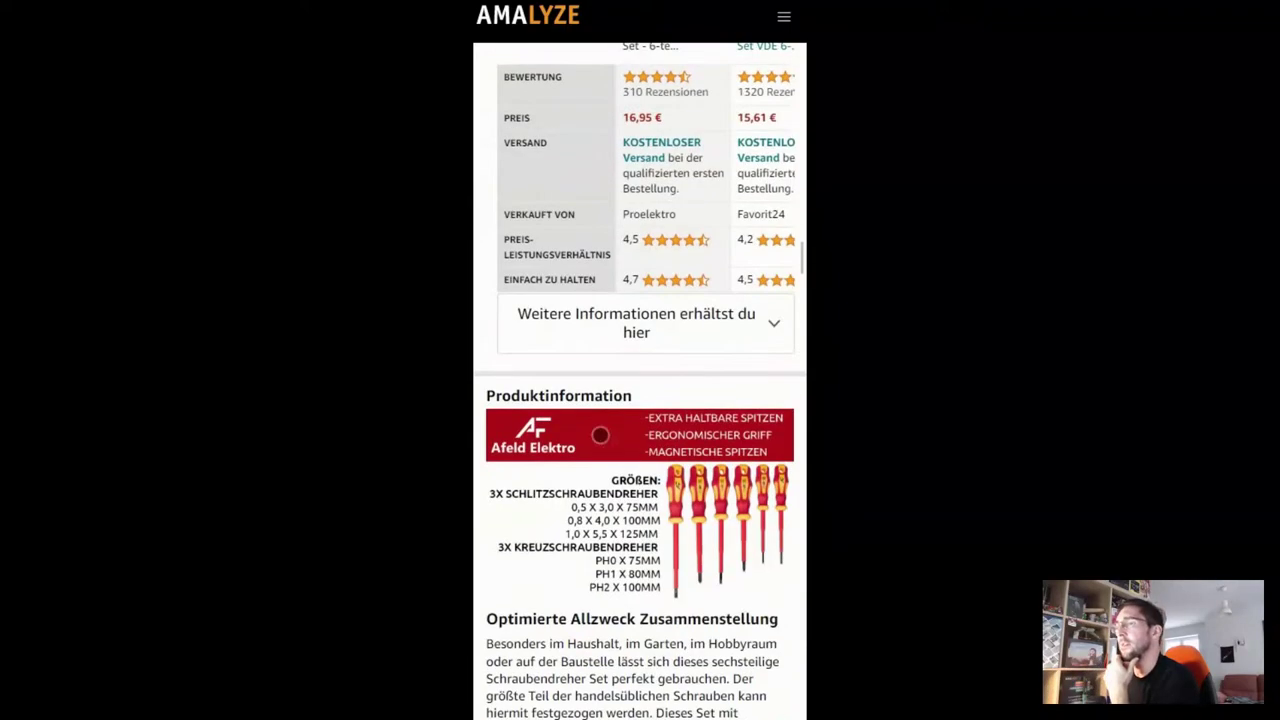
scroll(647, 372, "up", 15)
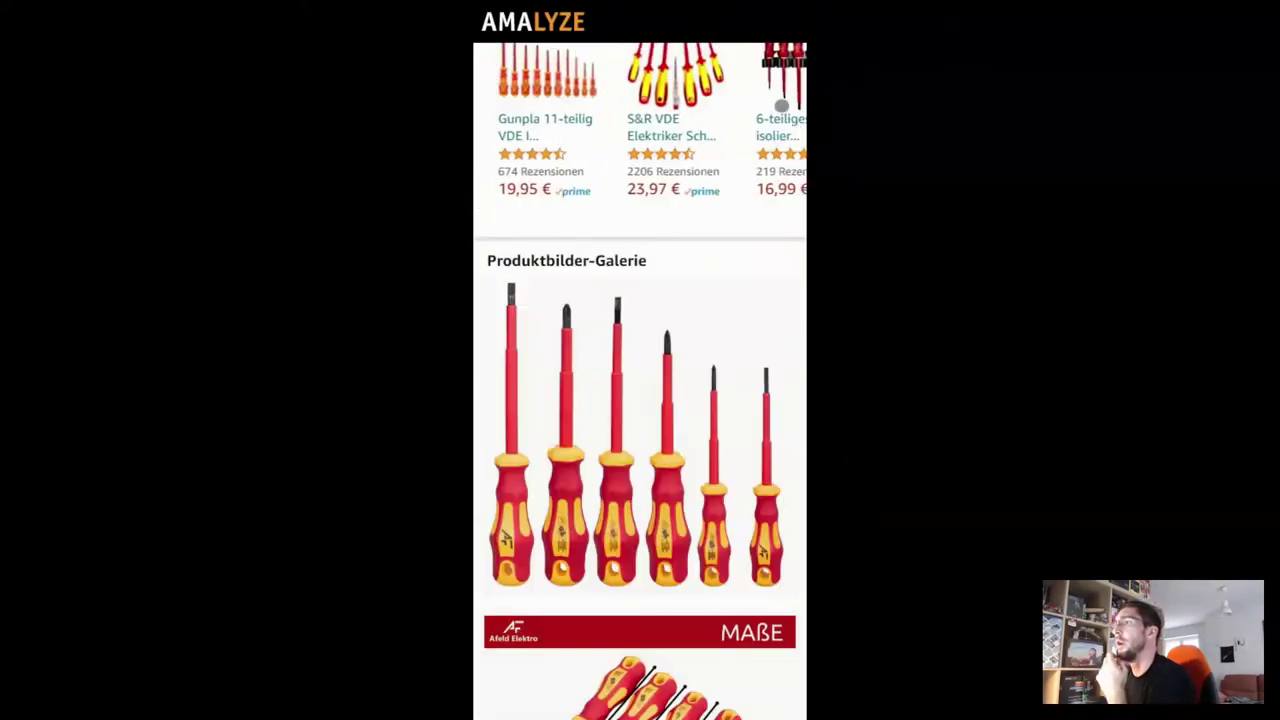
scroll(640, 400, "up", 15)
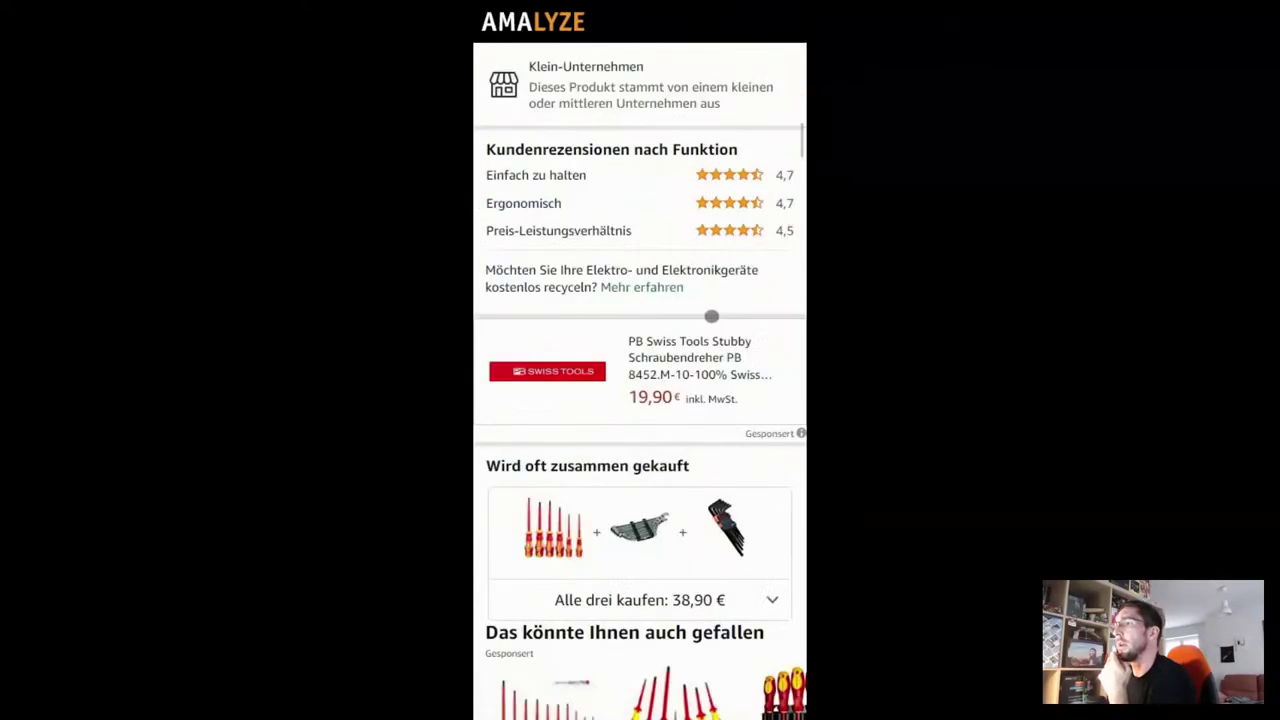
scroll(764, 113, "up", 2)
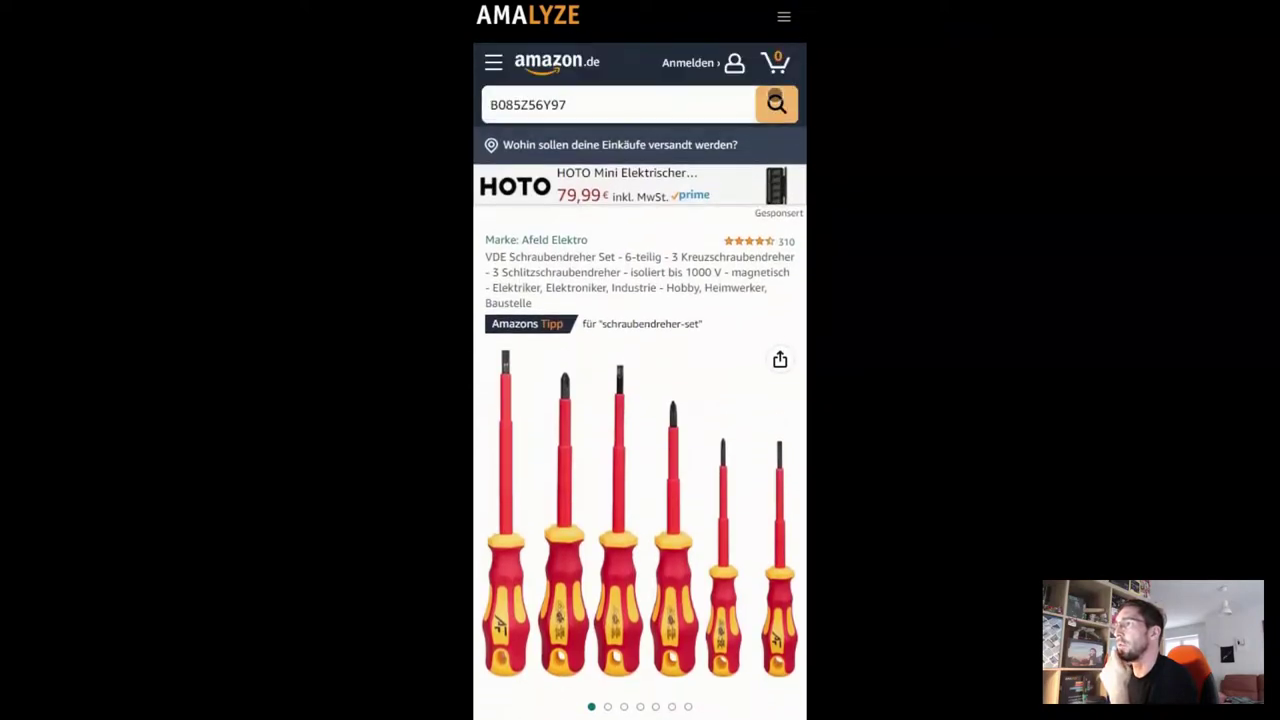
Return to the mobile search results to check the screwdriver set's entry, and reopen its product page to view the images
key("alt+Left")
scroll(662, 217, "down", 3)
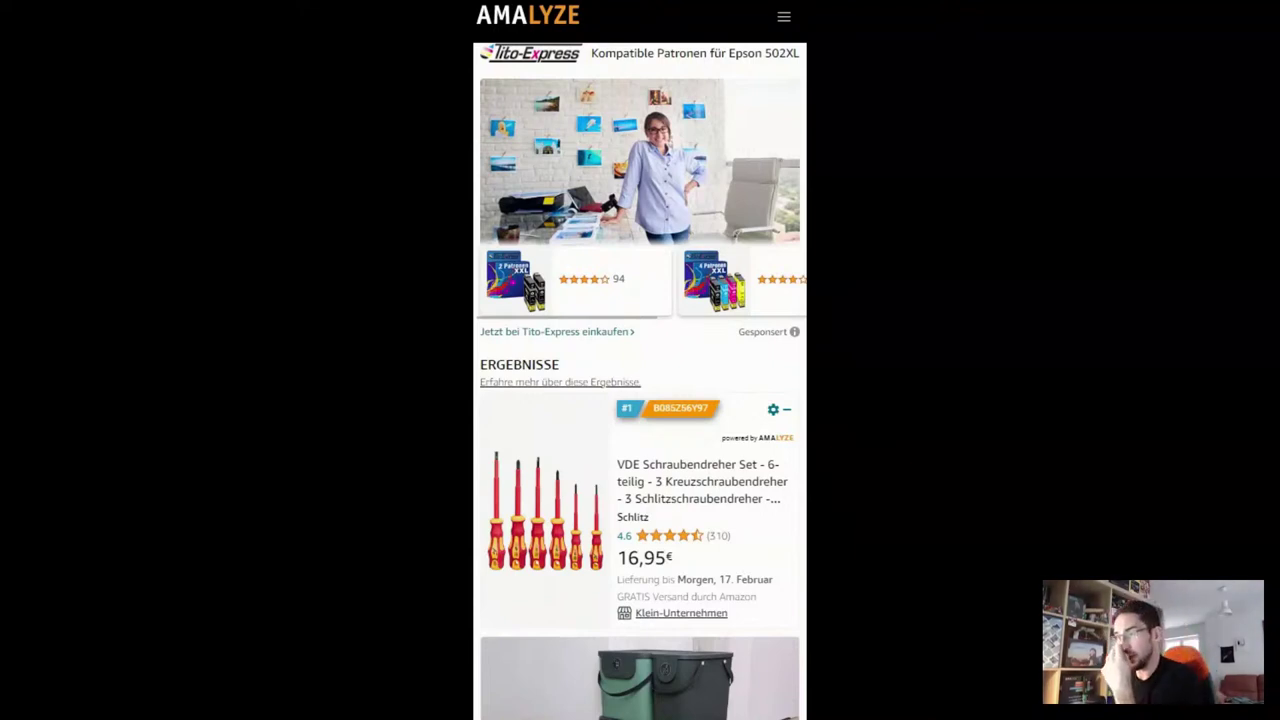
scroll(593, 459, "down", 1)
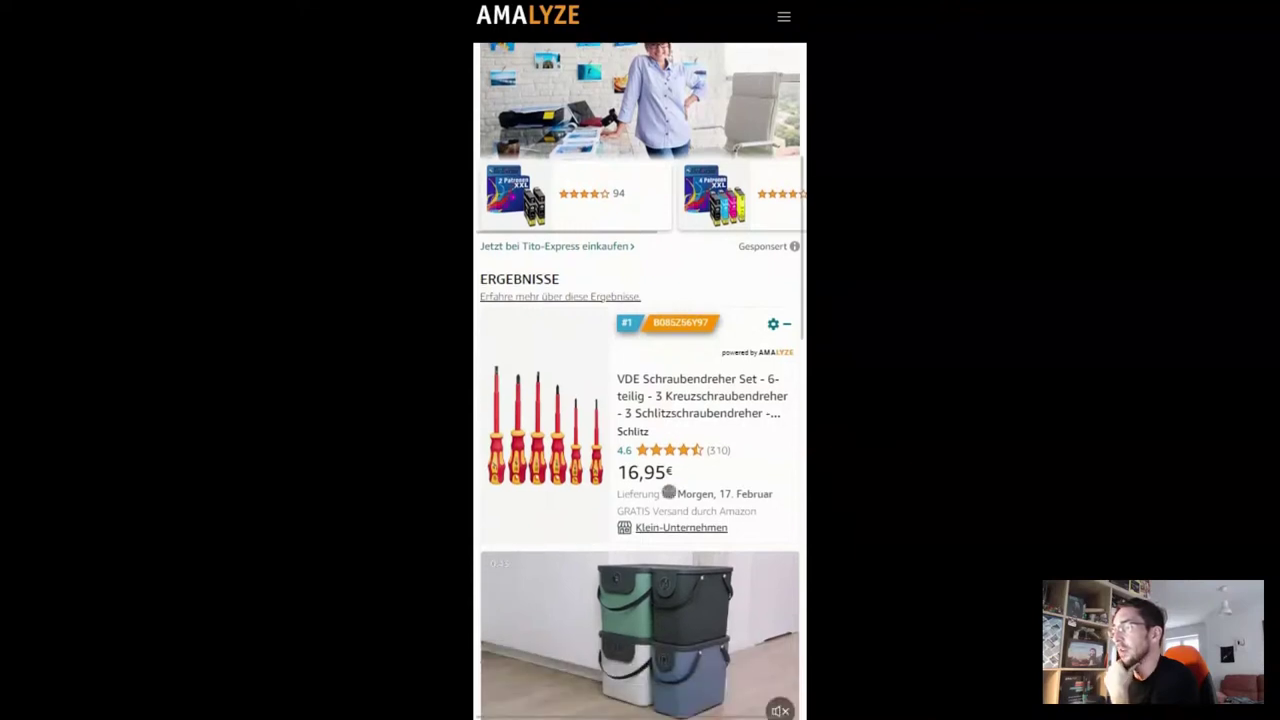
left_click(559, 445)
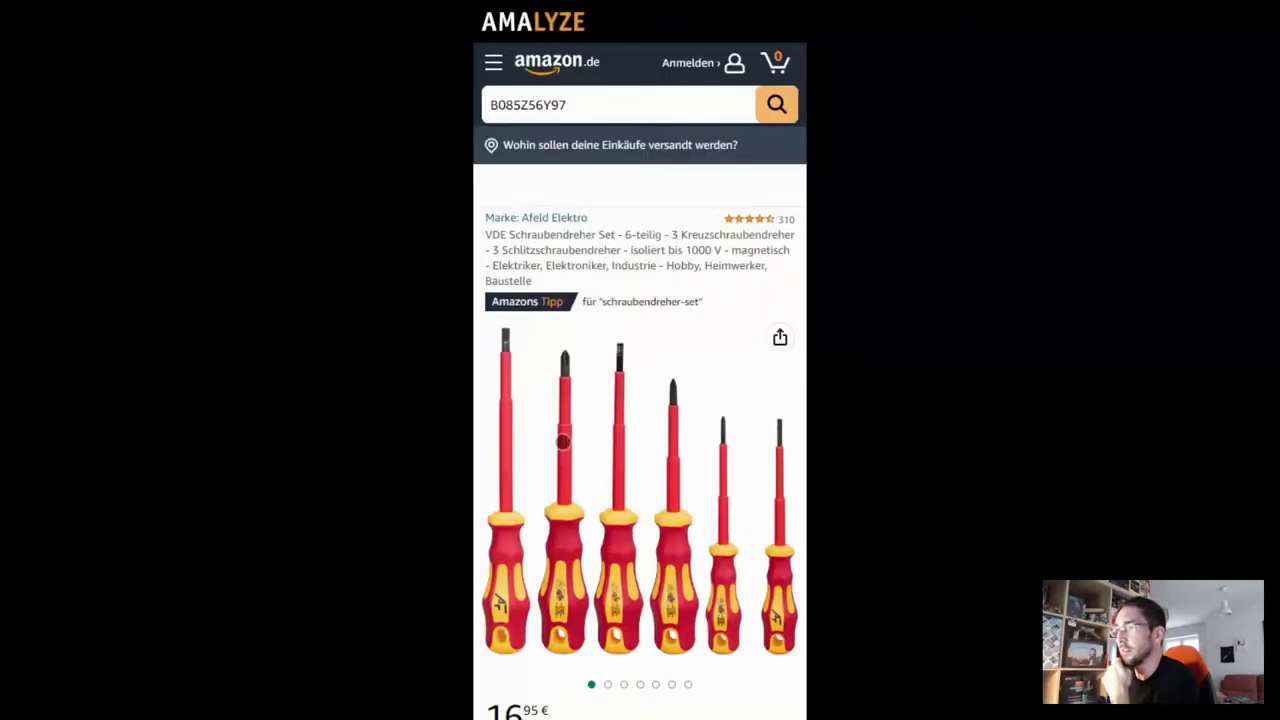
left_click_drag(703, 460, 610, 465)
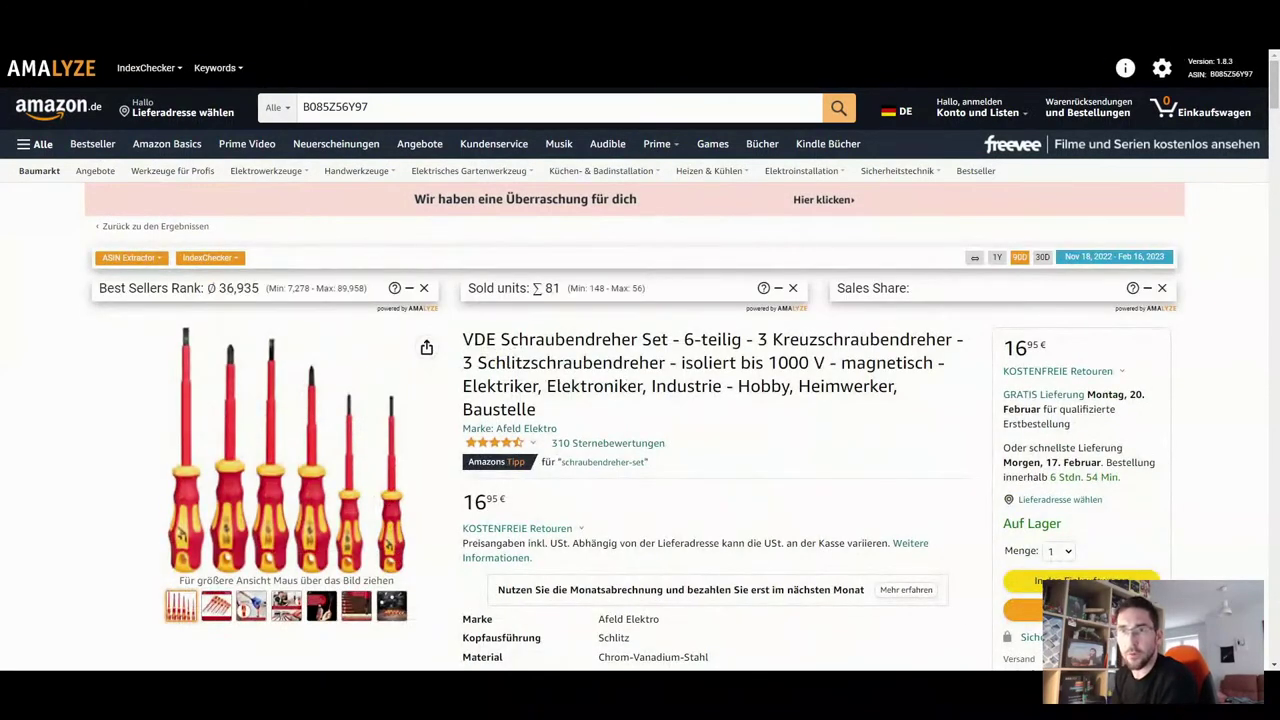
scroll(640, 380, "down", 1)
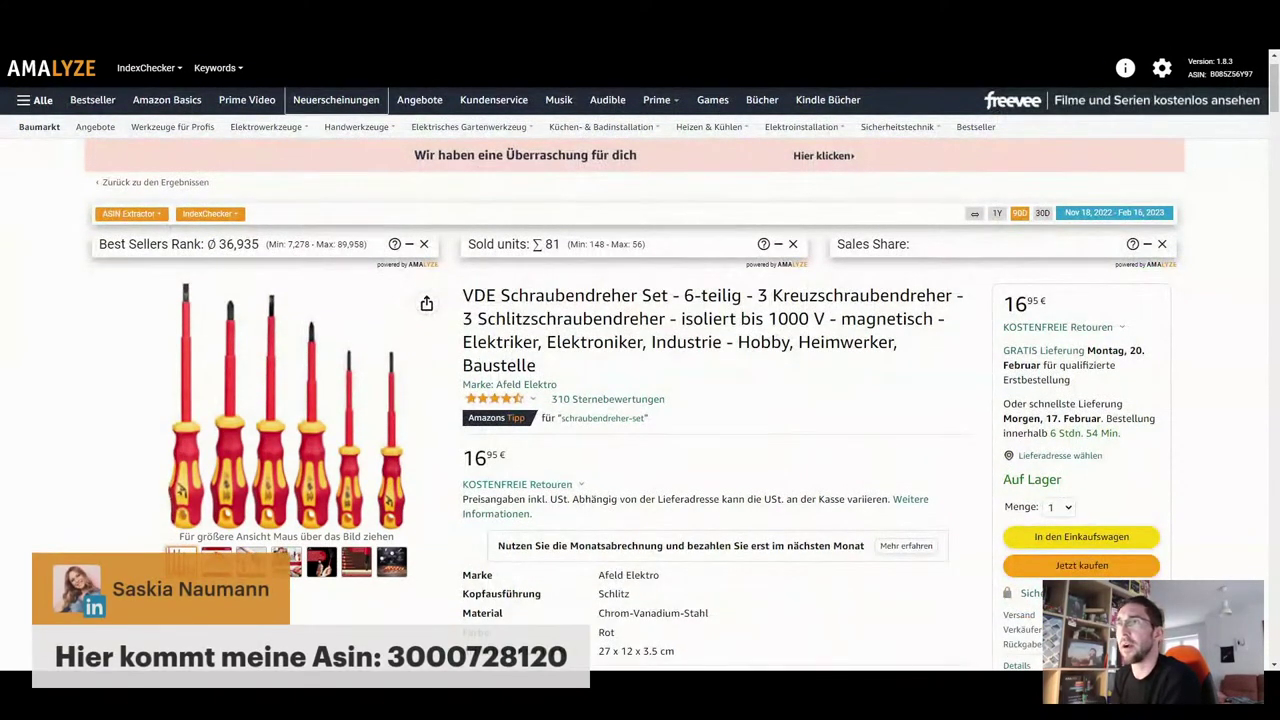
scroll(640, 380, "up", 1)
double_click(335, 107)
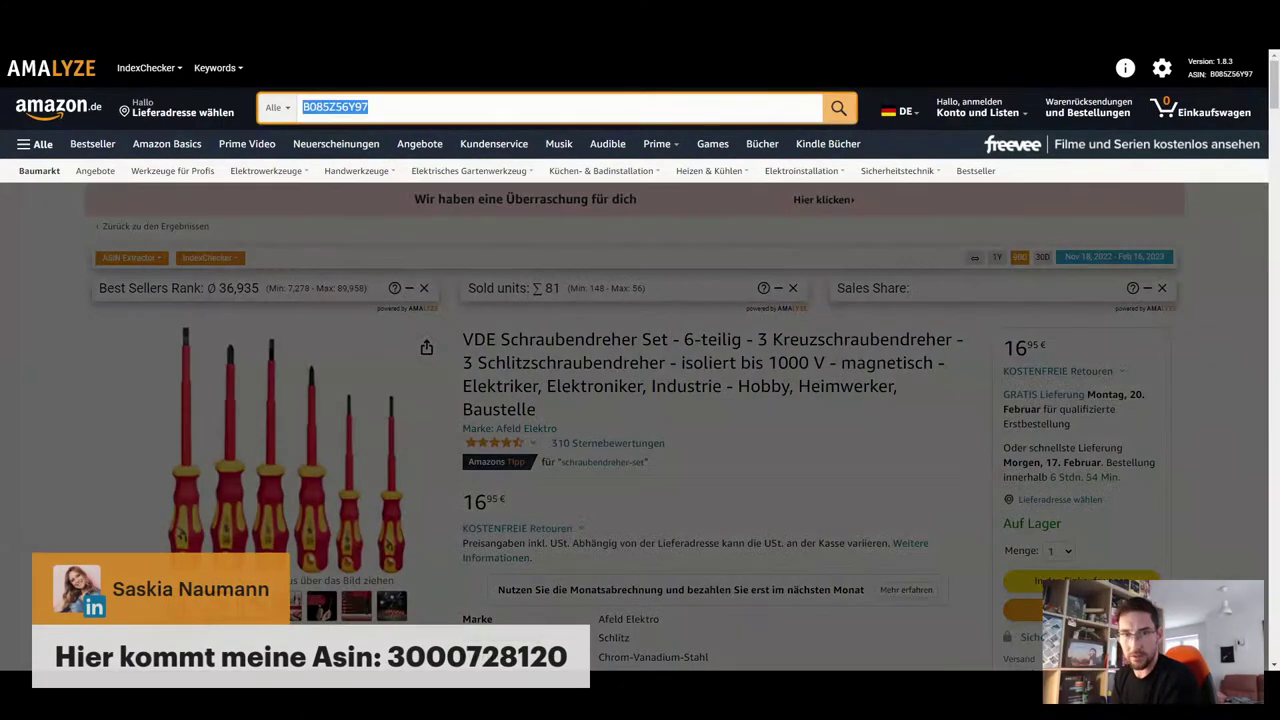
type("3000")
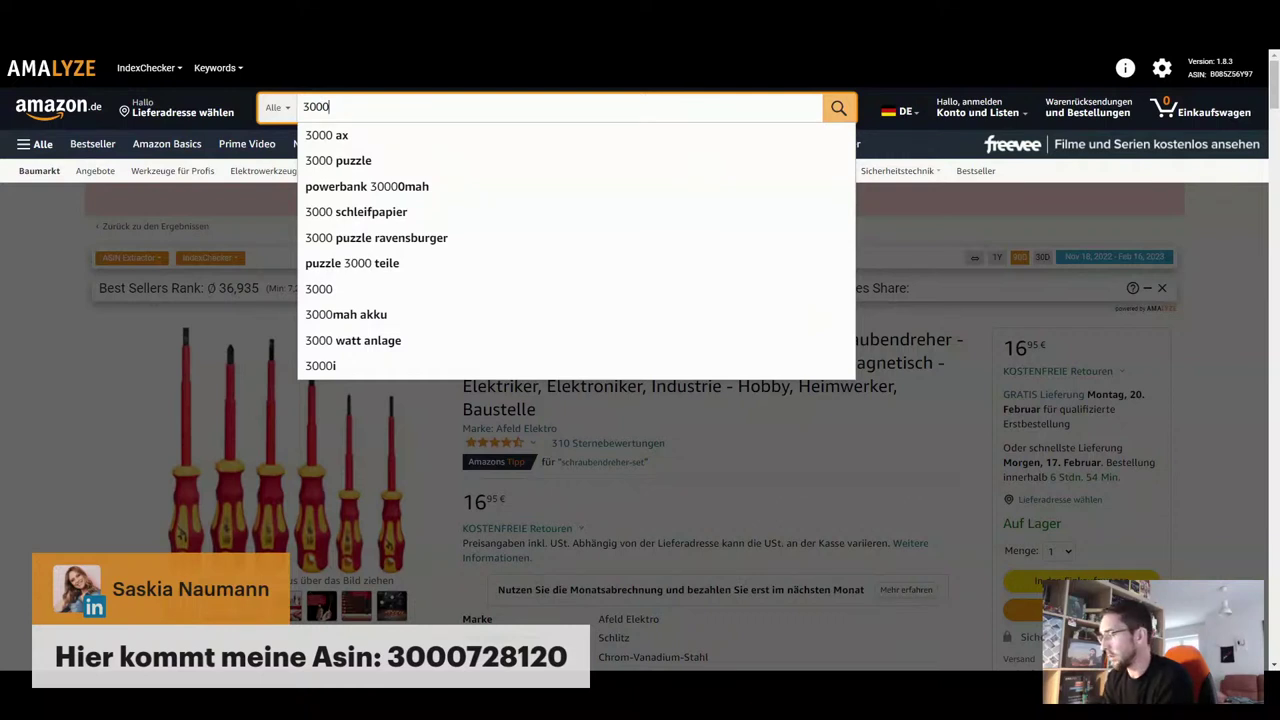
type("728")
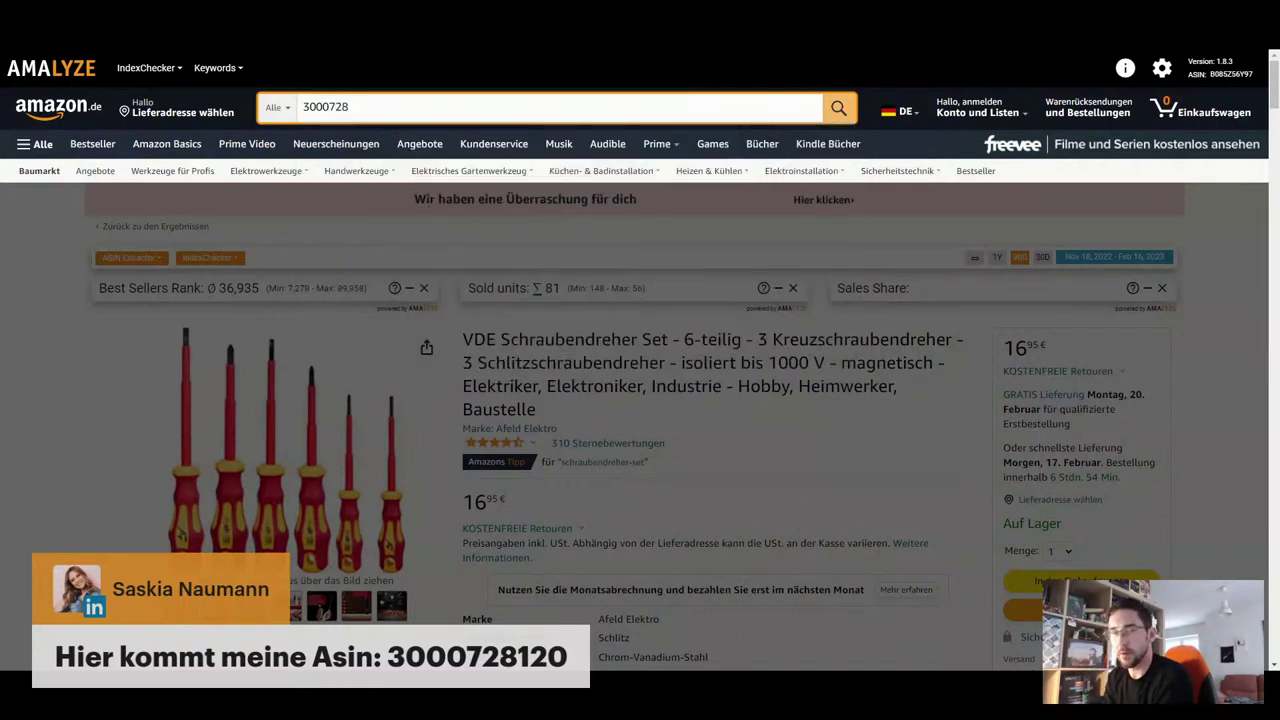
type("120")
key("Return")
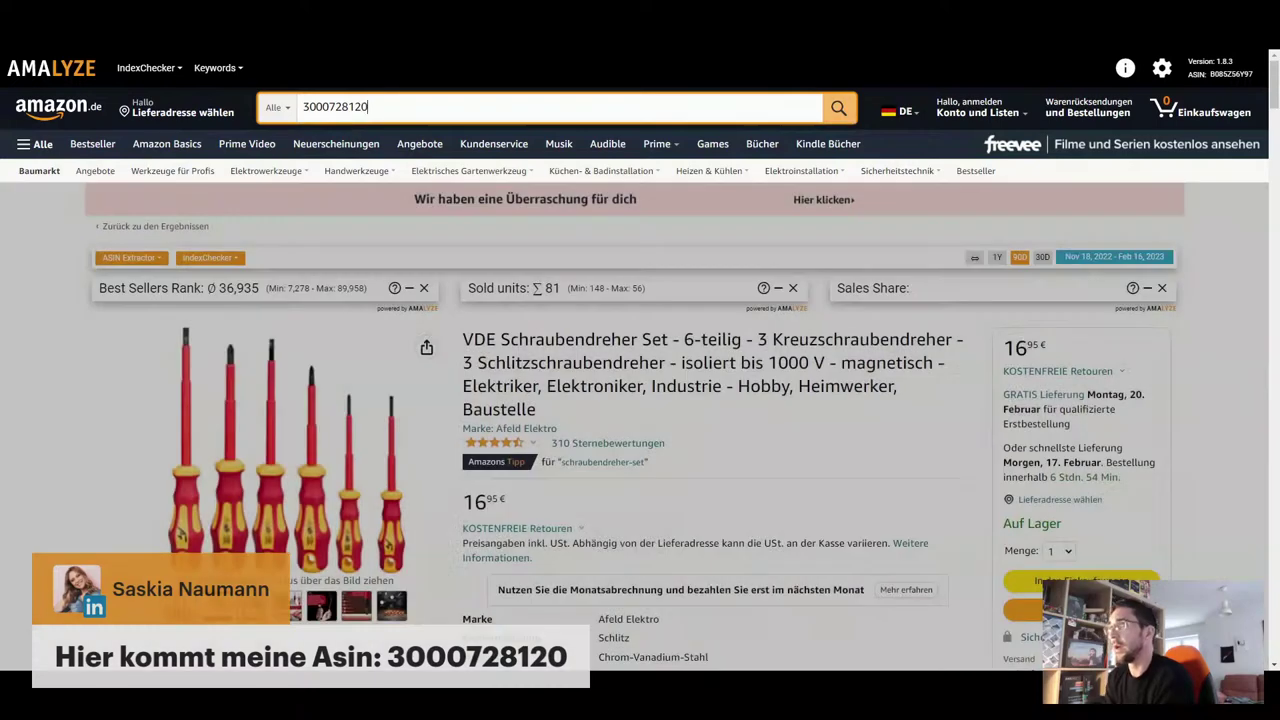
scroll(1025, 327, "down", 5)
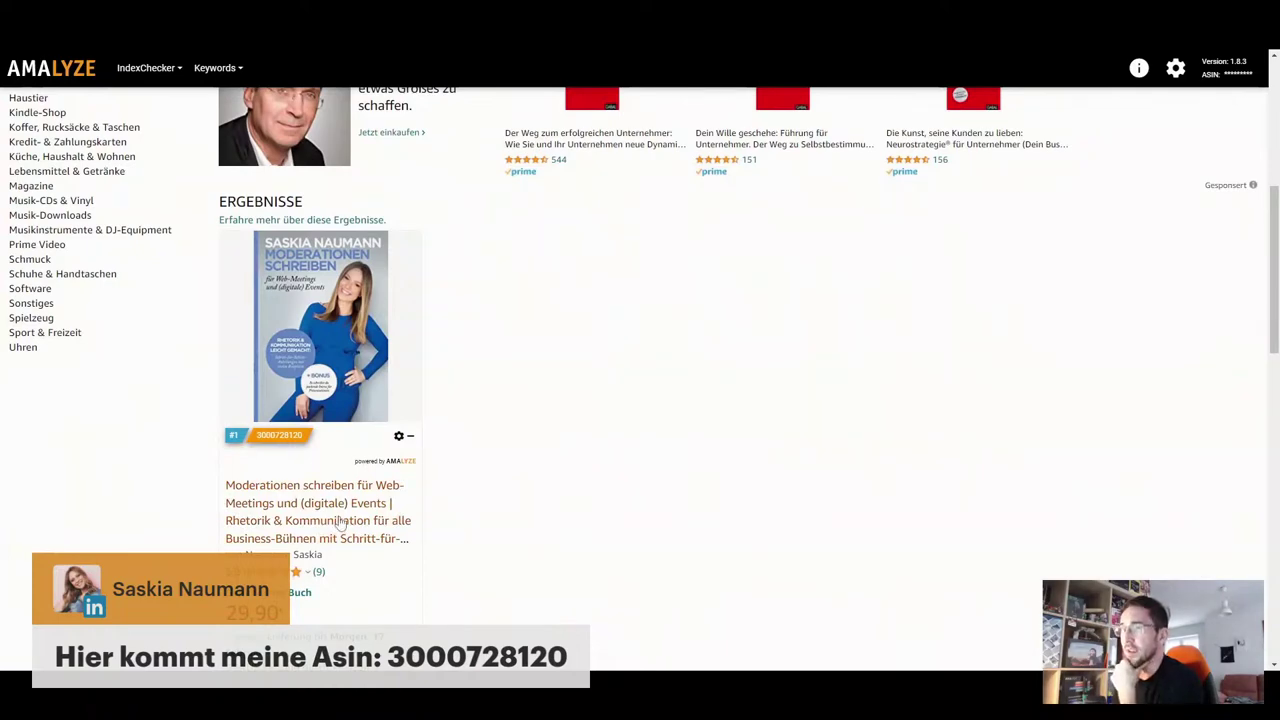
left_click(340, 524)
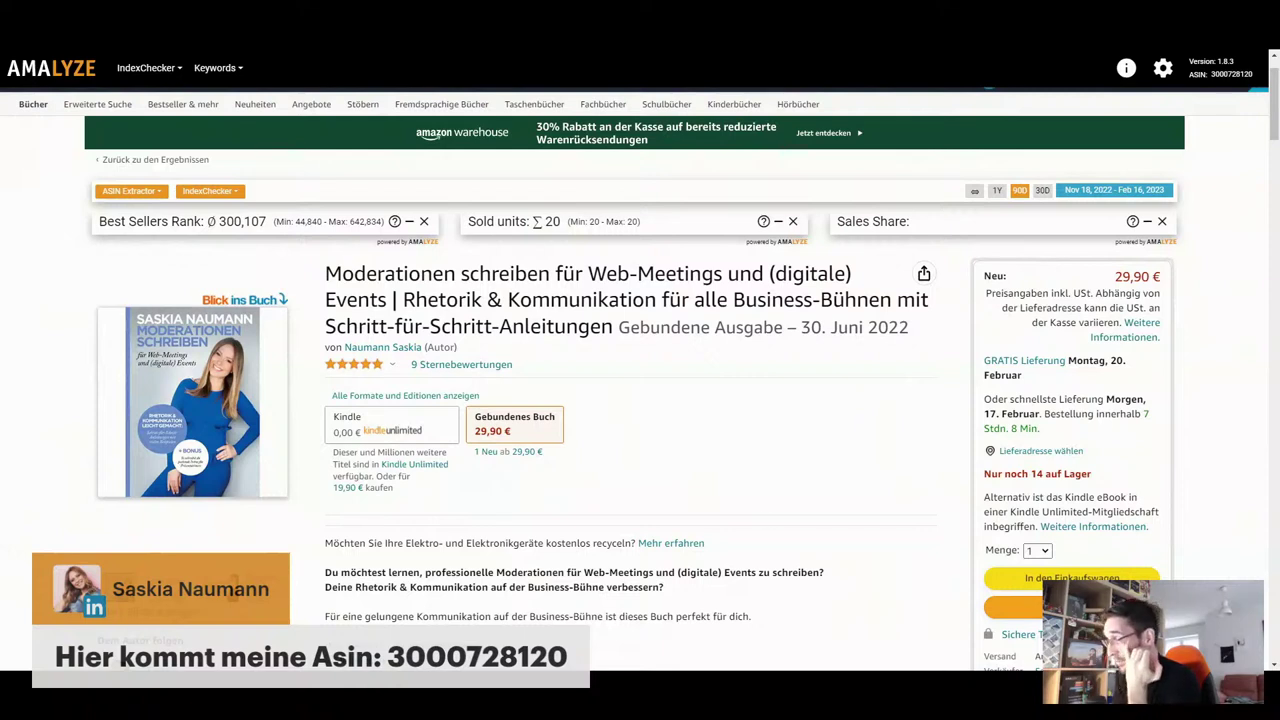
Check the upper part of the book's product page, view its "Blick ins Buch" preview without the notice, and close the preview
scroll(733, 532, "down", 2)
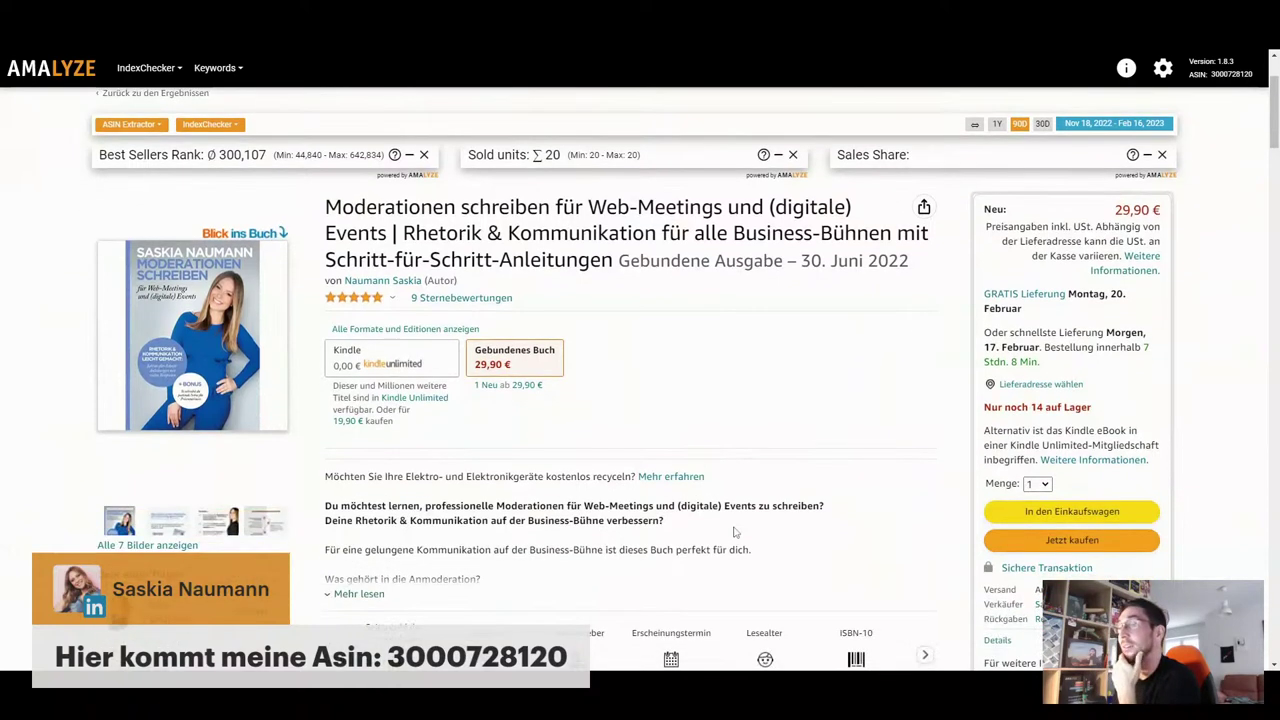
scroll(714, 520, "up", 1)
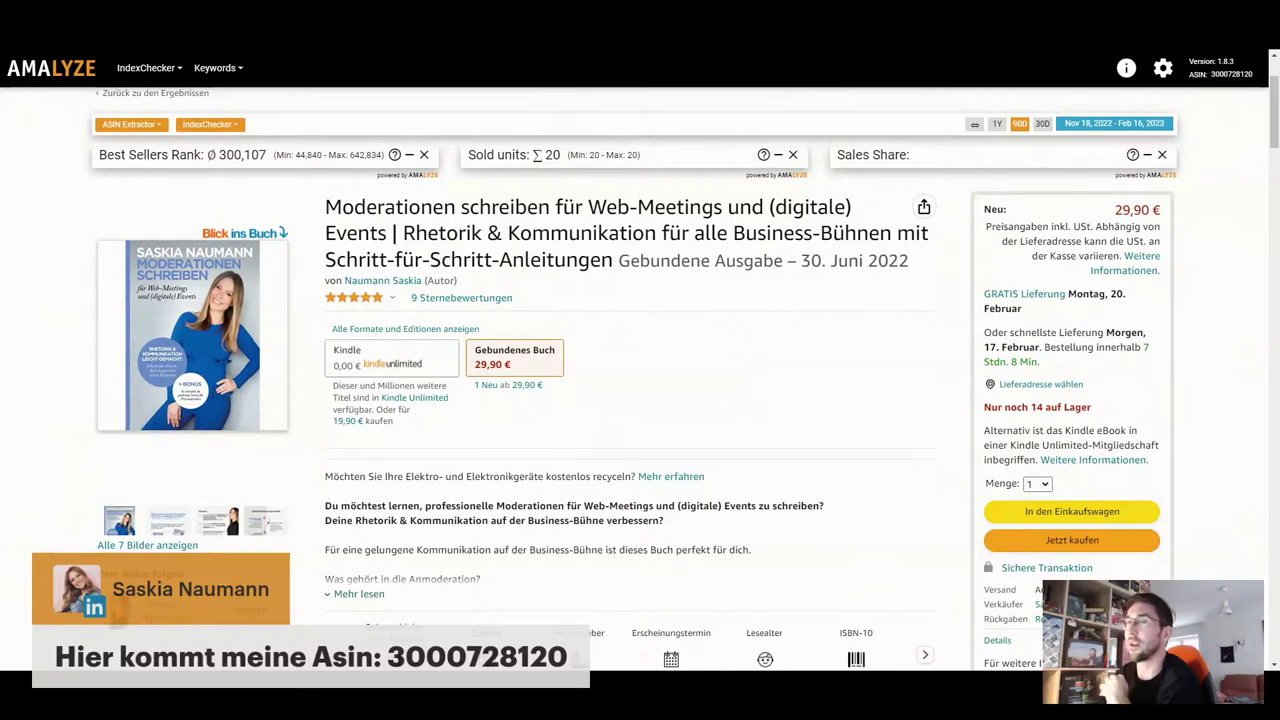
left_click(225, 349)
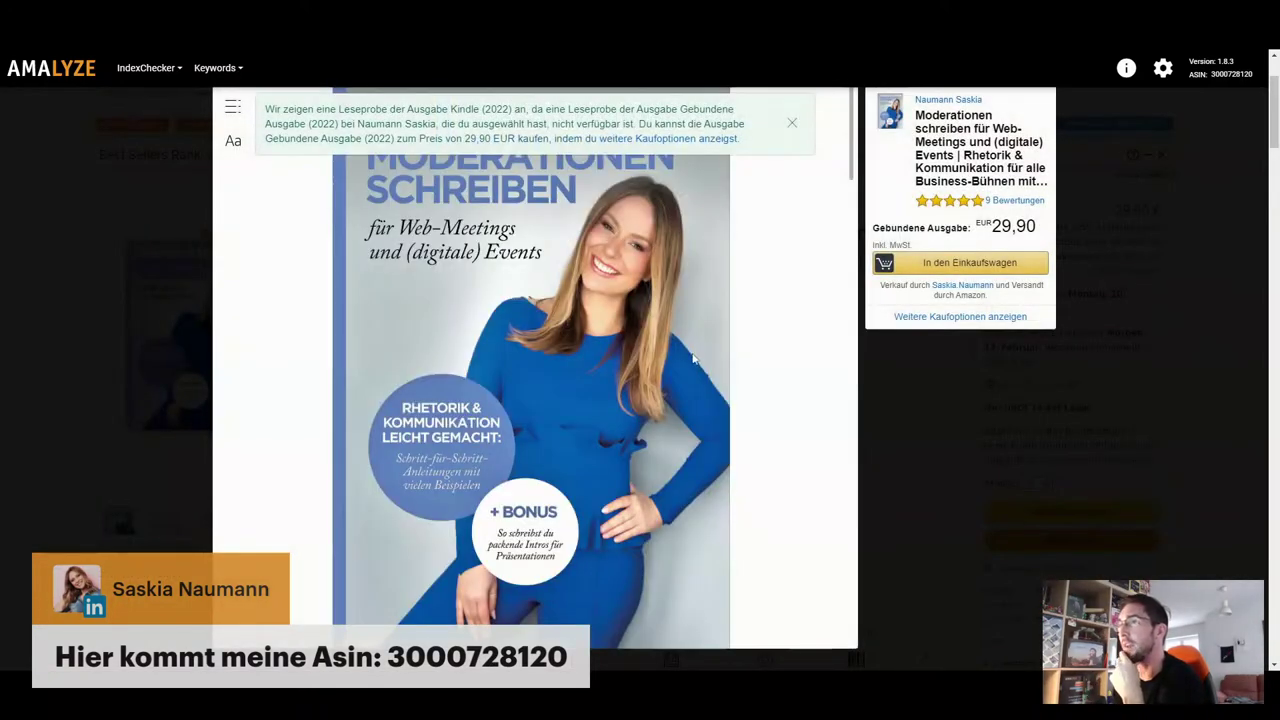
left_click(791, 123)
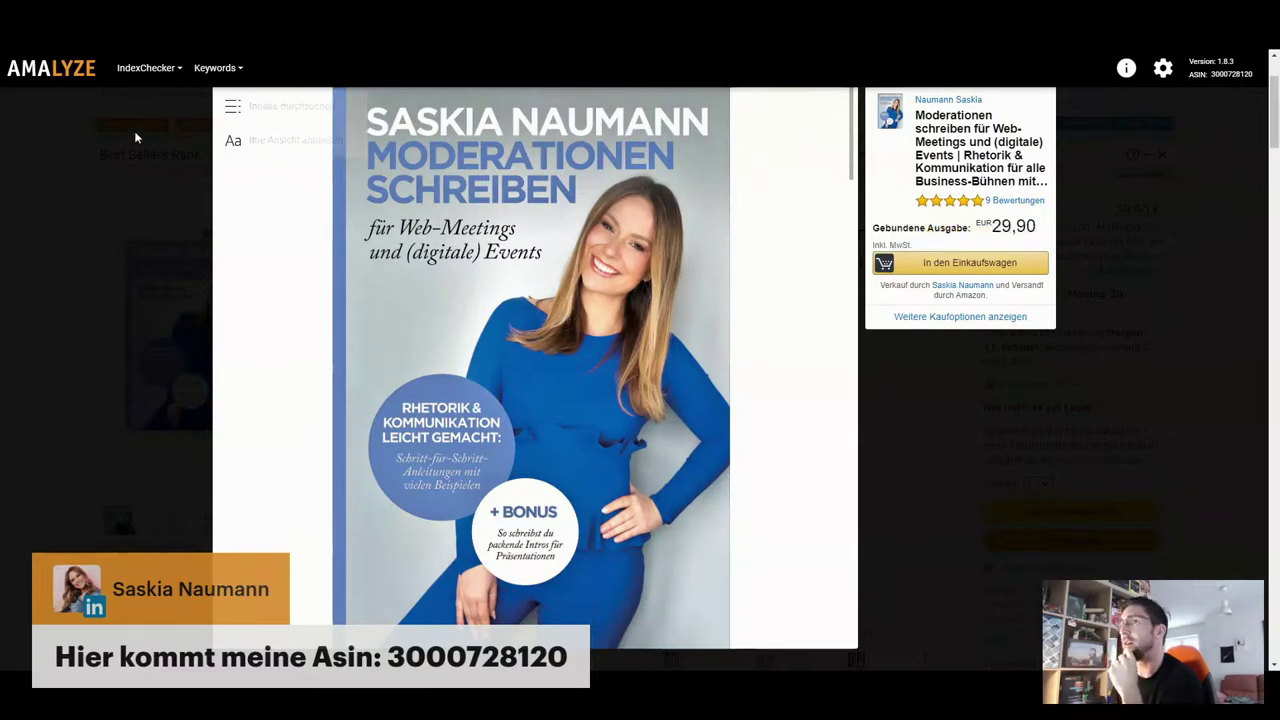
left_click(80, 177)
View all seven product images of the book in the enlarged gallery, from the cover to the quote page, and close it
left_click(181, 516)
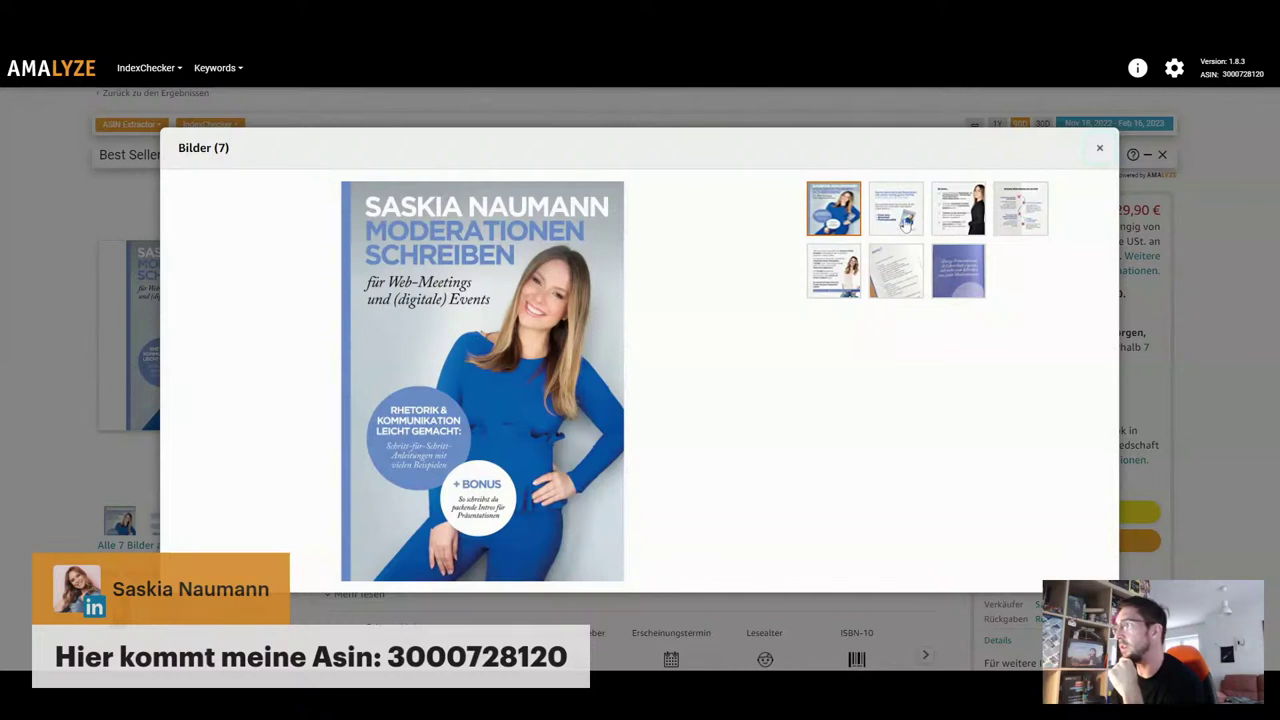
left_click(905, 220)
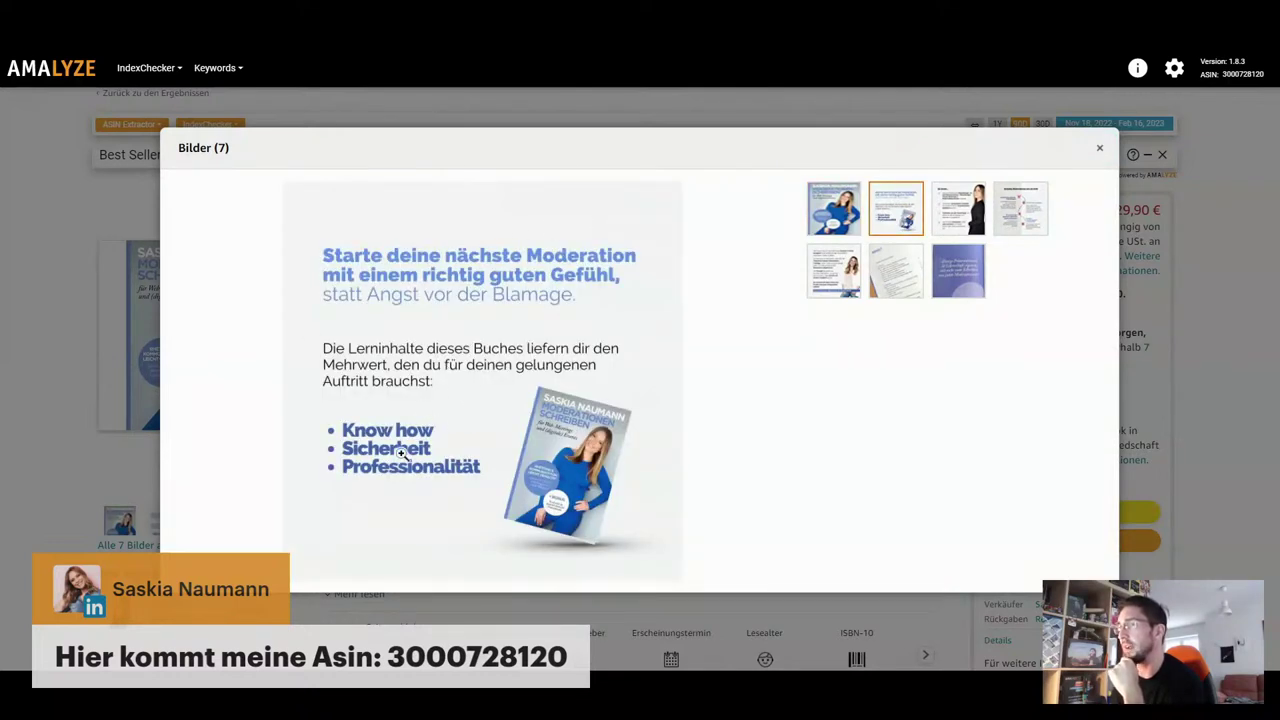
left_click(962, 226)
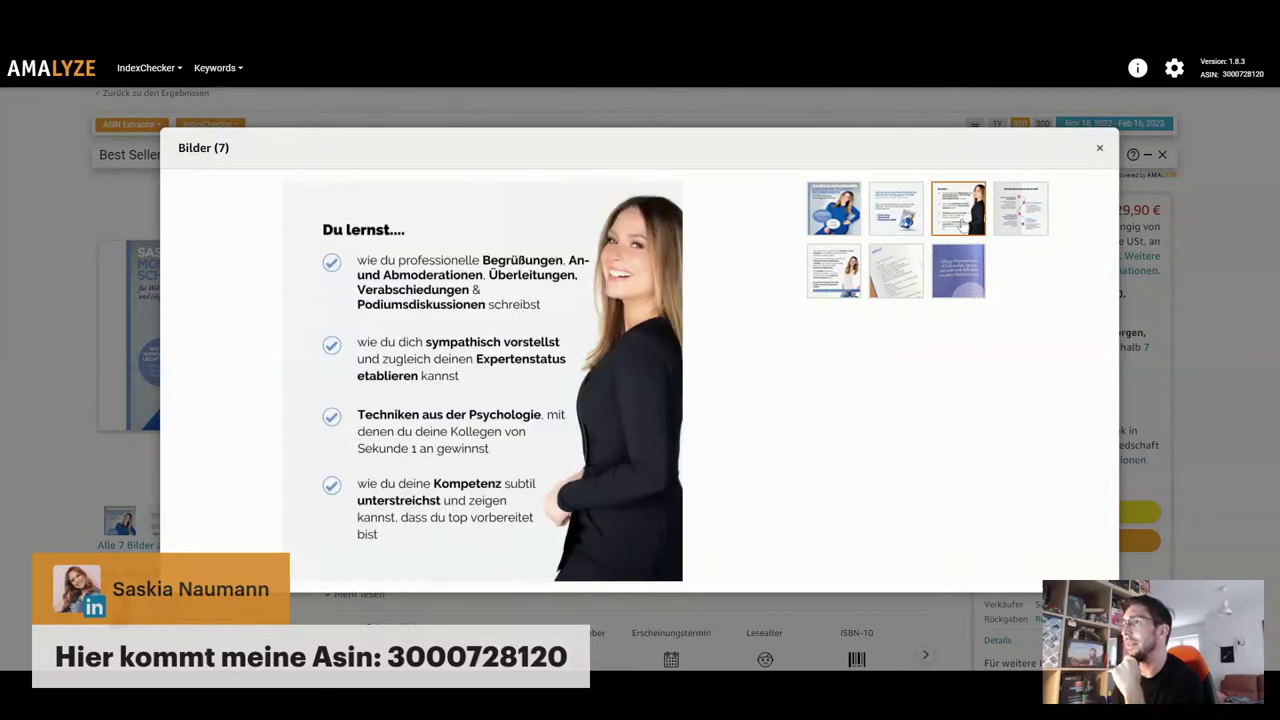
left_click(1012, 220)
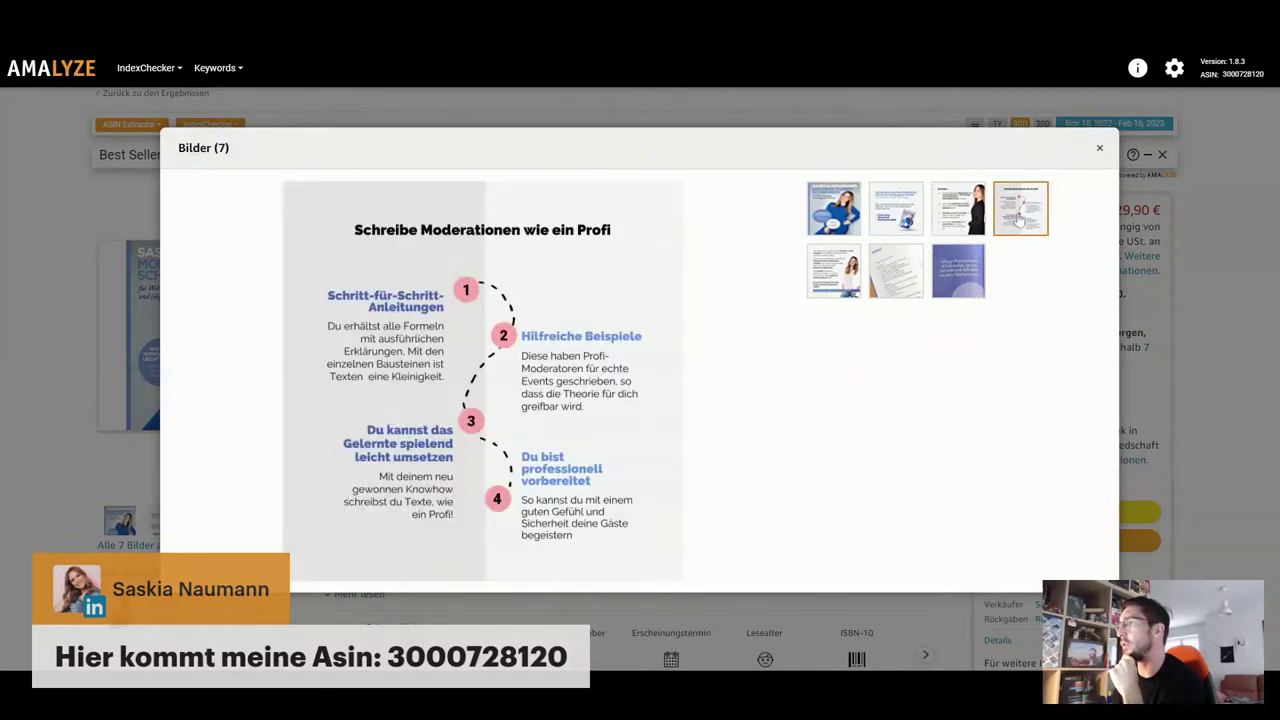
left_click(835, 286)
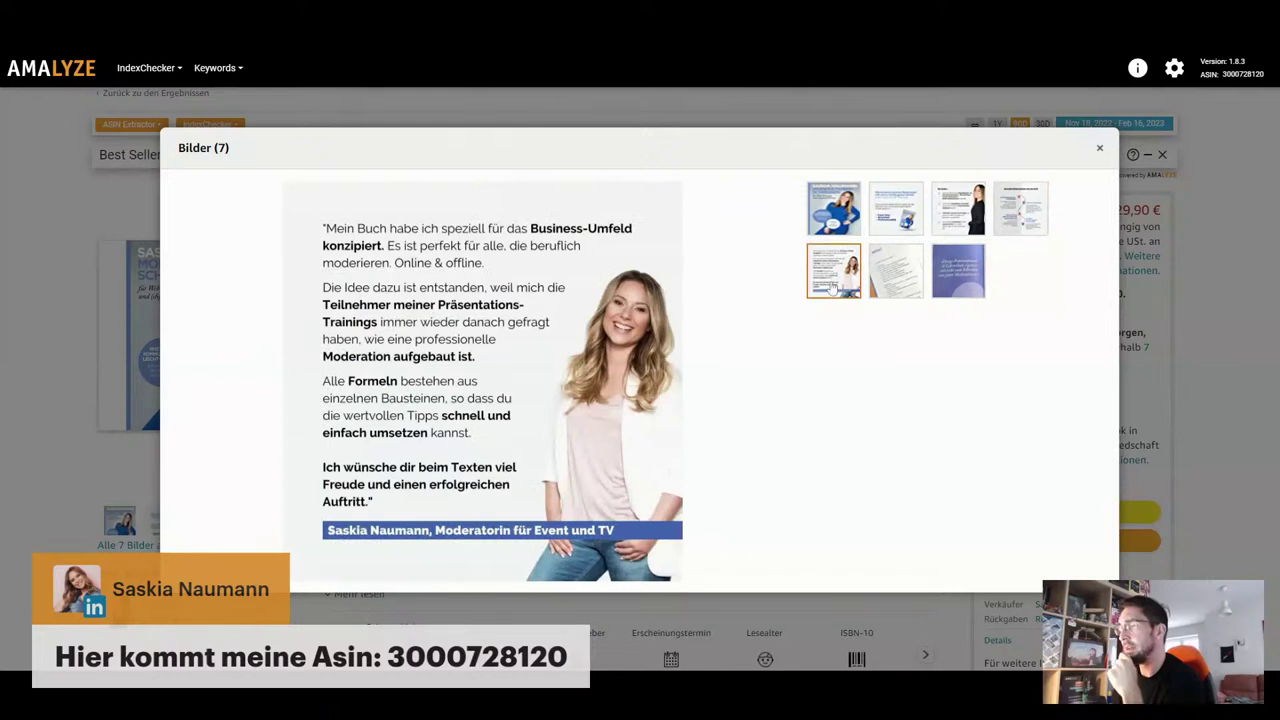
left_click(890, 284)
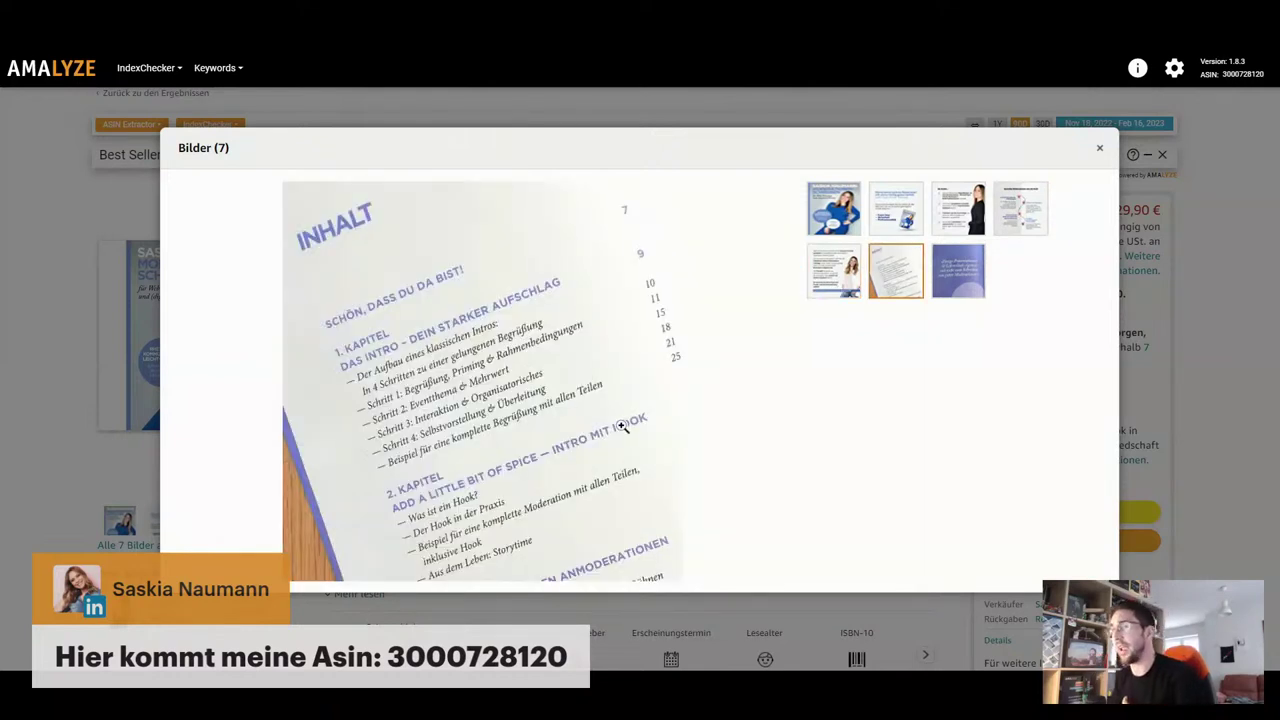
left_click(946, 281)
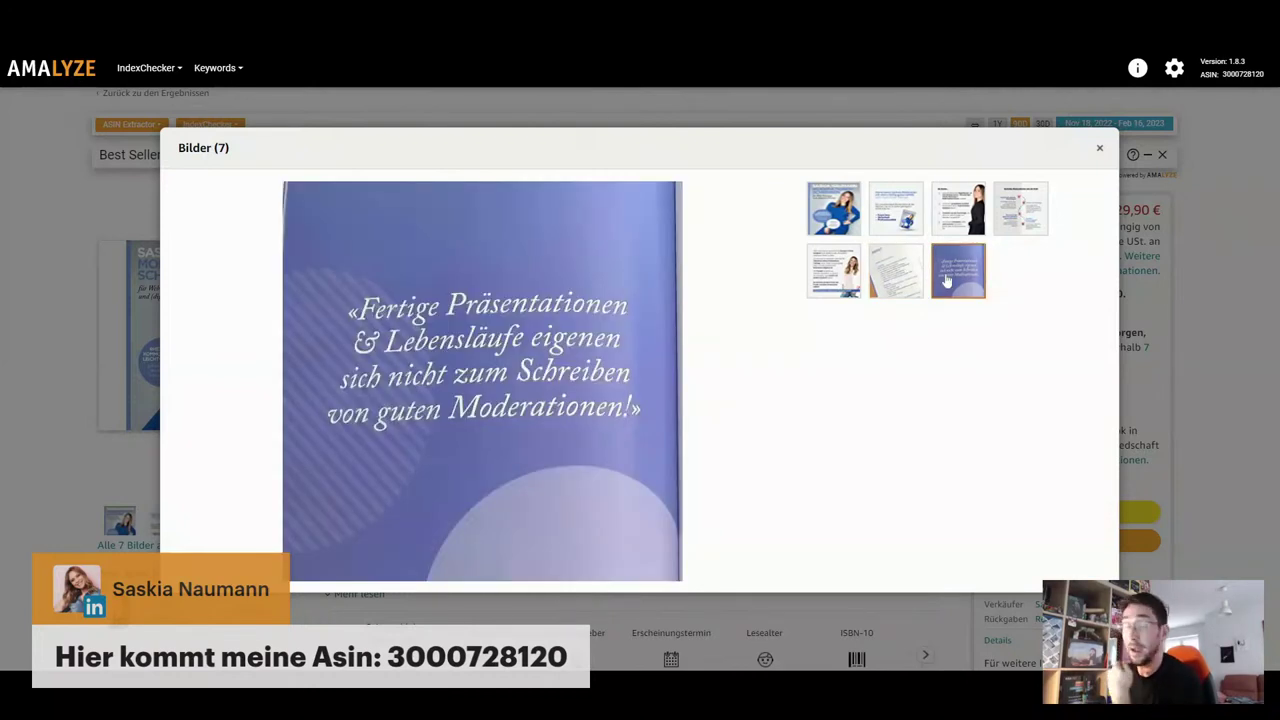
left_click(1100, 150)
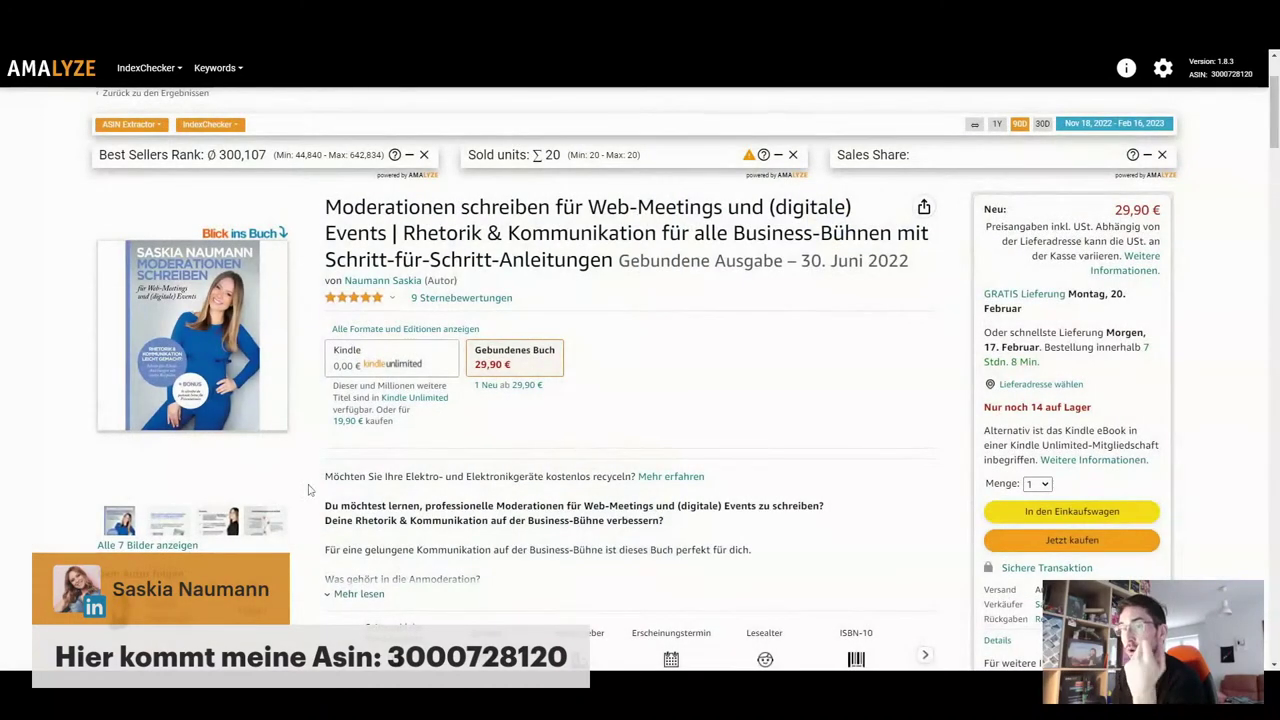
Check the book's Kindle edition page, return to the hardcover edition, and briefly view its enlarged cover image
scroll(303, 470, "down", 2)
scroll(310, 420, "up", 2)
left_click(406, 372)
scroll(228, 440, "down", 1)
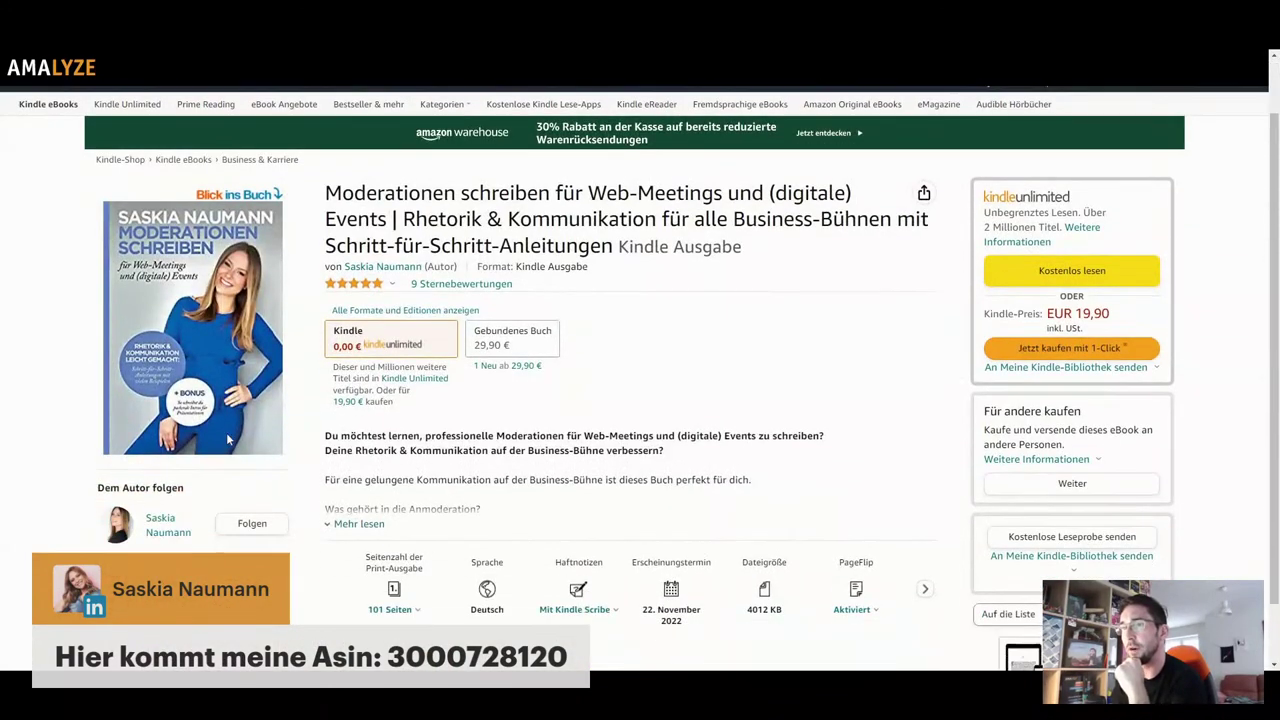
left_click(520, 358)
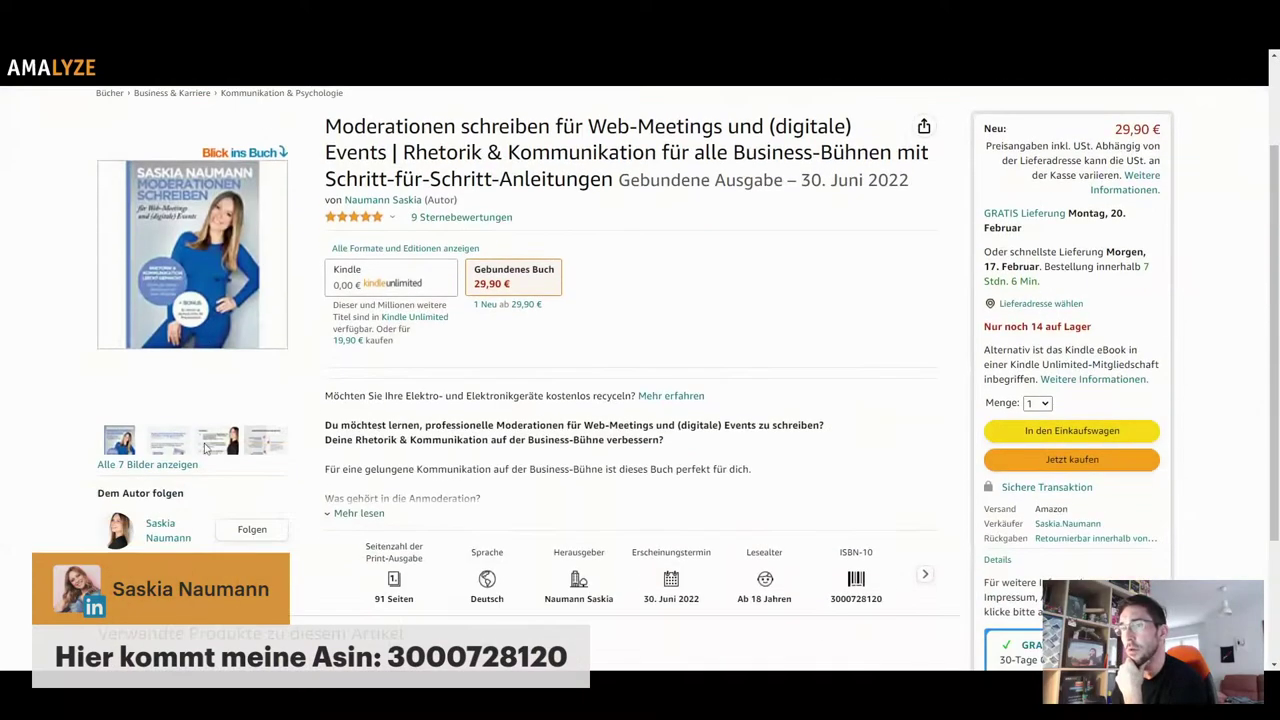
left_click(153, 463)
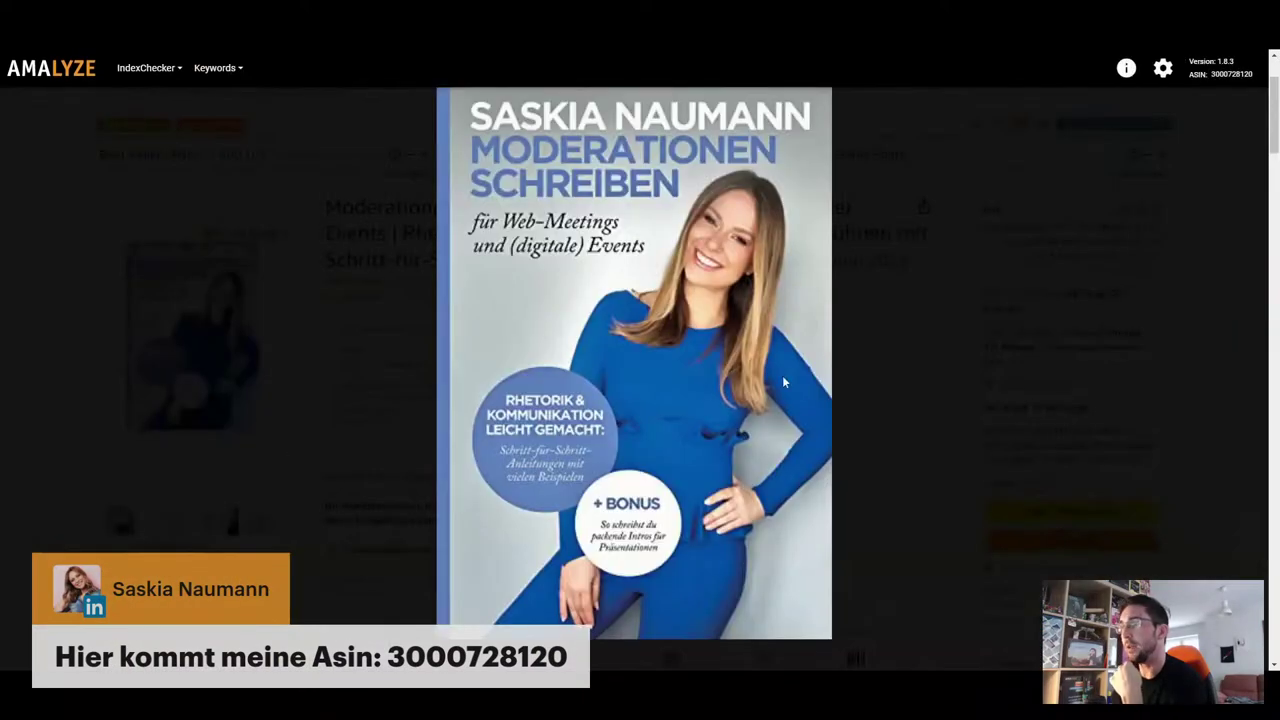
key("Escape")
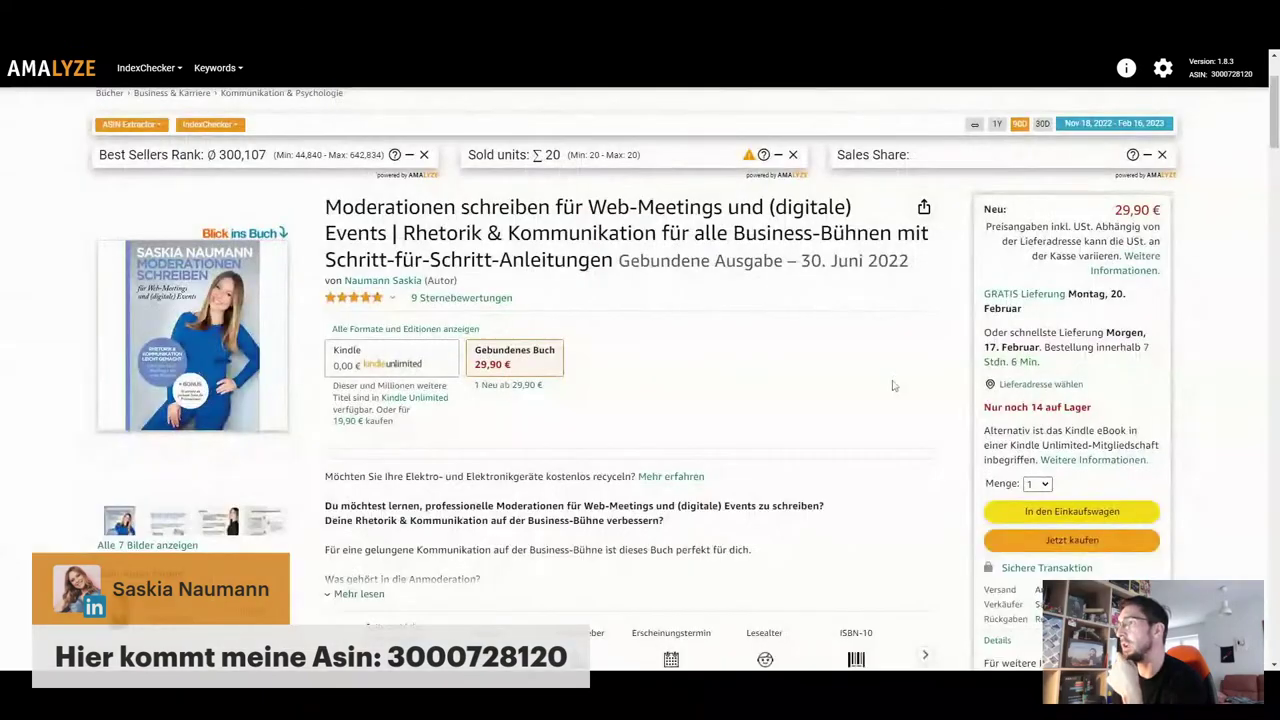
Expand the hardcover edition's full book description and read it through, marking the text from the closing call to order upward
scroll(769, 404, "down", 1)
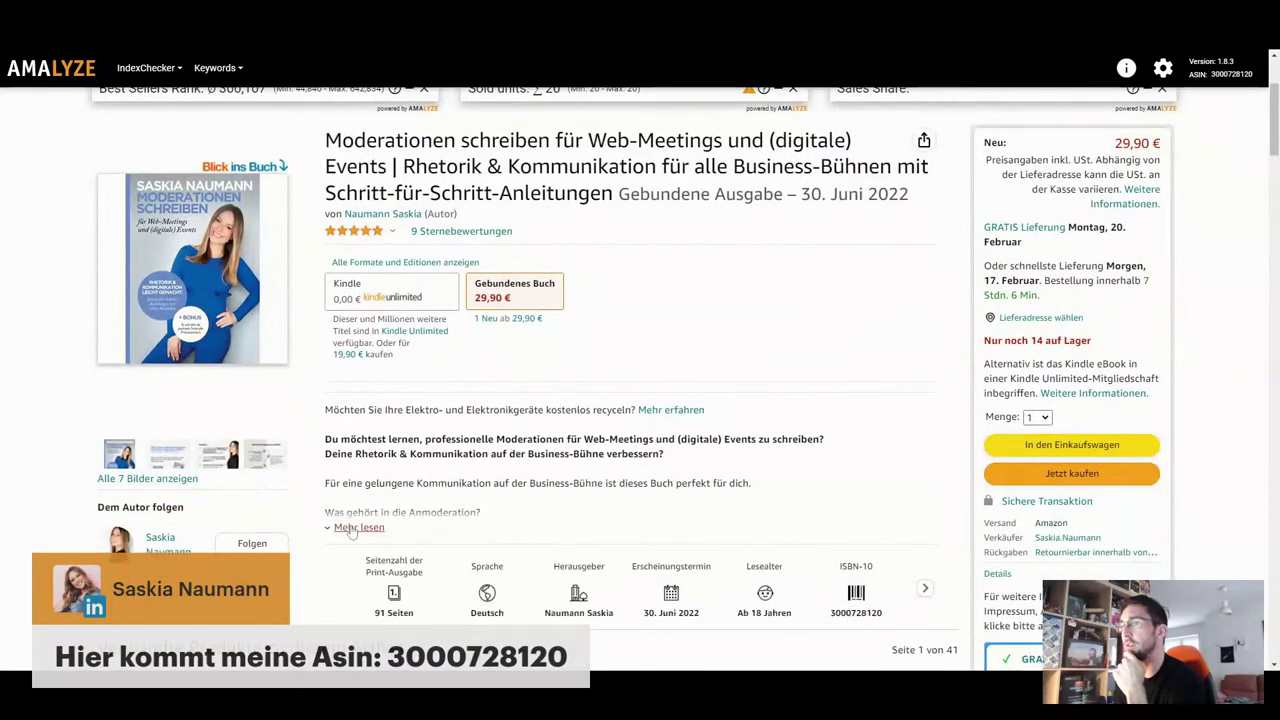
left_click(352, 526)
scroll(636, 451, "down", 4)
scroll(636, 451, "down", 3)
scroll(660, 405, "up", 4)
scroll(661, 397, "down", 1)
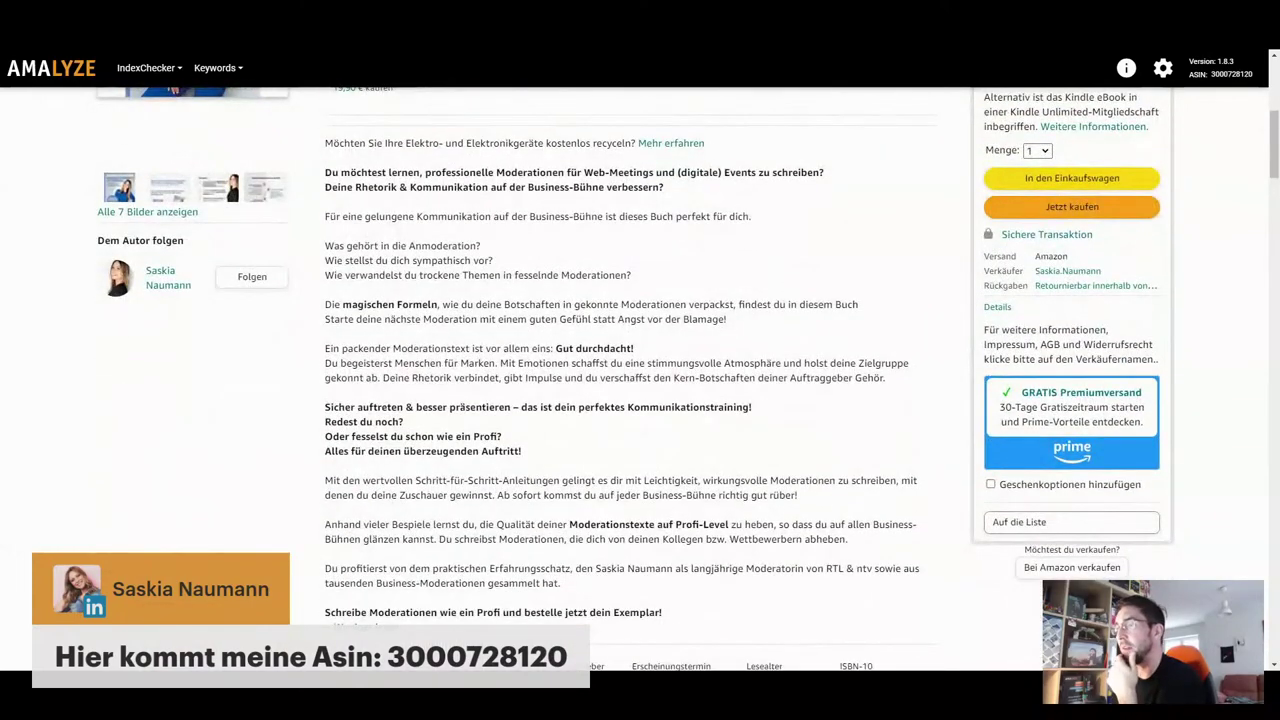
left_click_drag(676, 618, 326, 284)
scroll(442, 397, "up", 1)
left_click(326, 284)
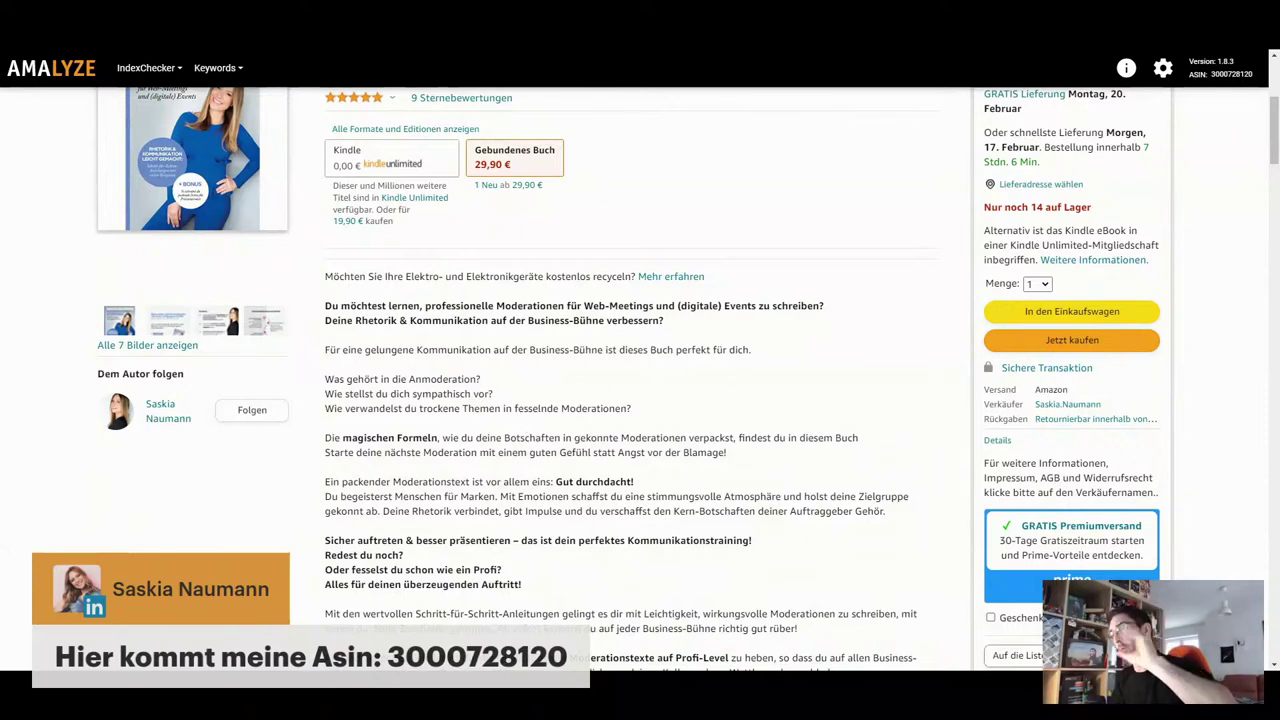
Examine the hardcover page below the description, covering the book details, the related products and the "Produktinformation" section
scroll(527, 420, "down", 3)
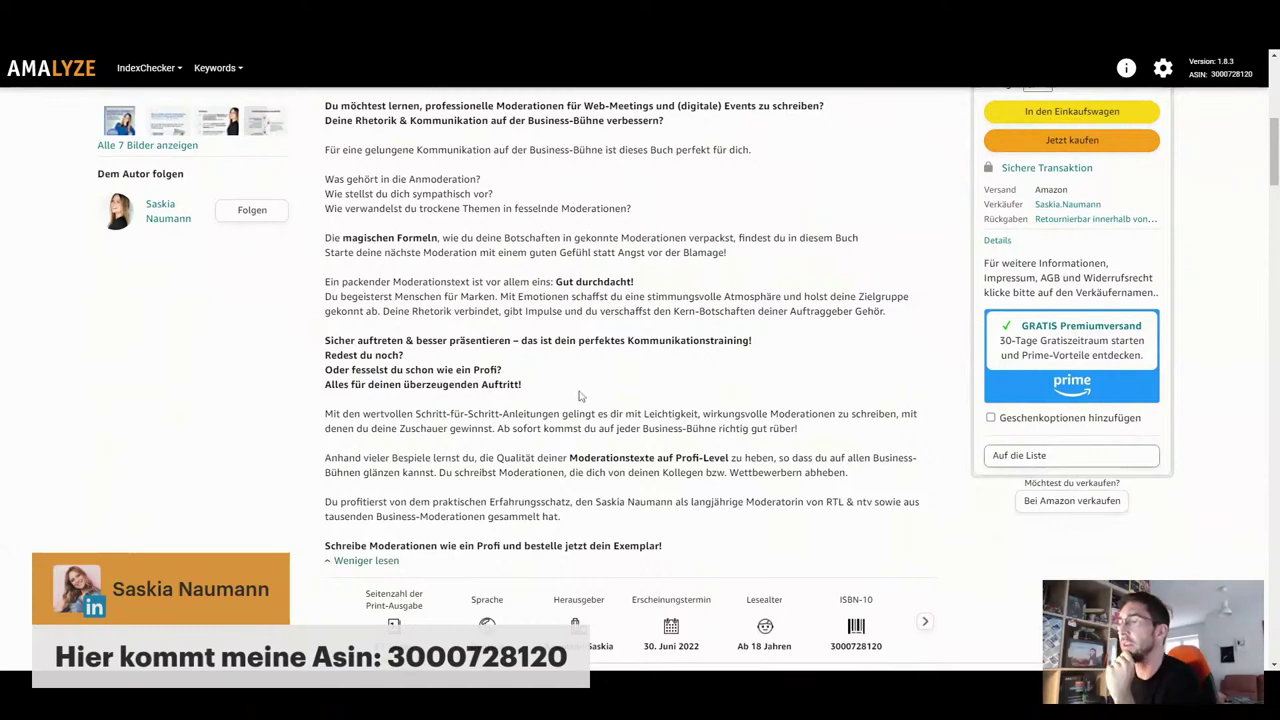
scroll(583, 400, "down", 4)
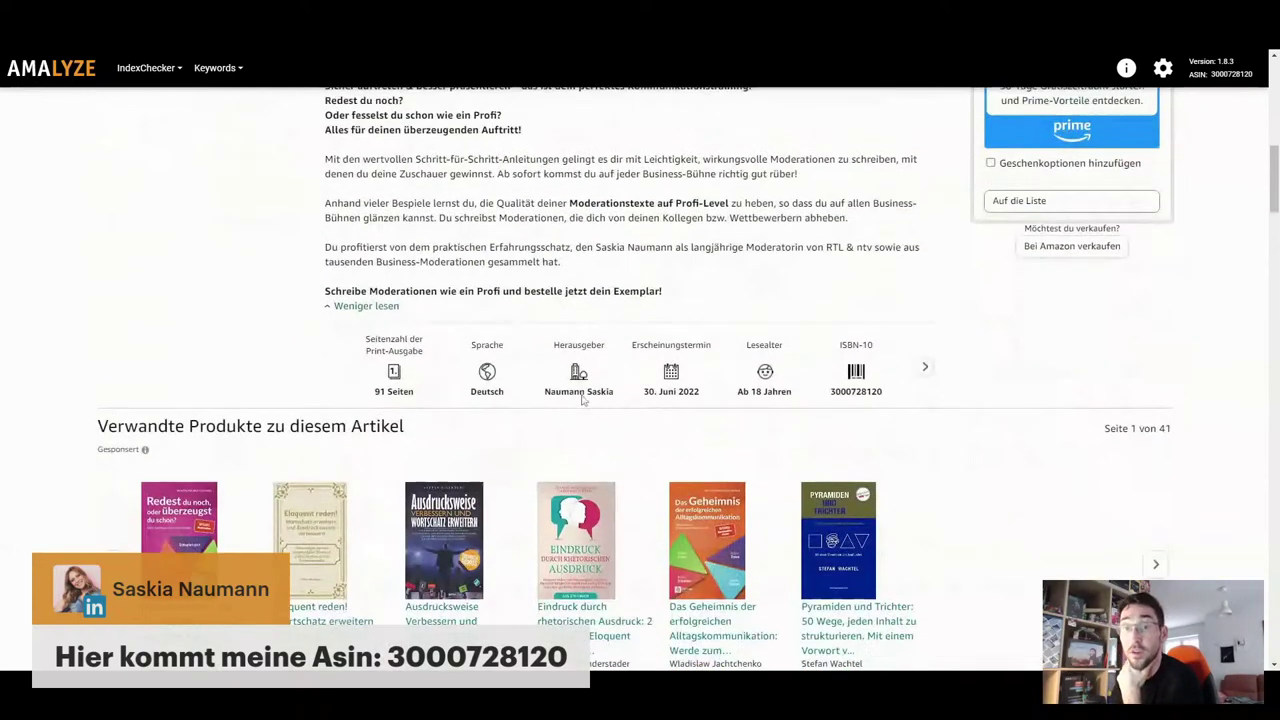
scroll(163, 540, "down", 2)
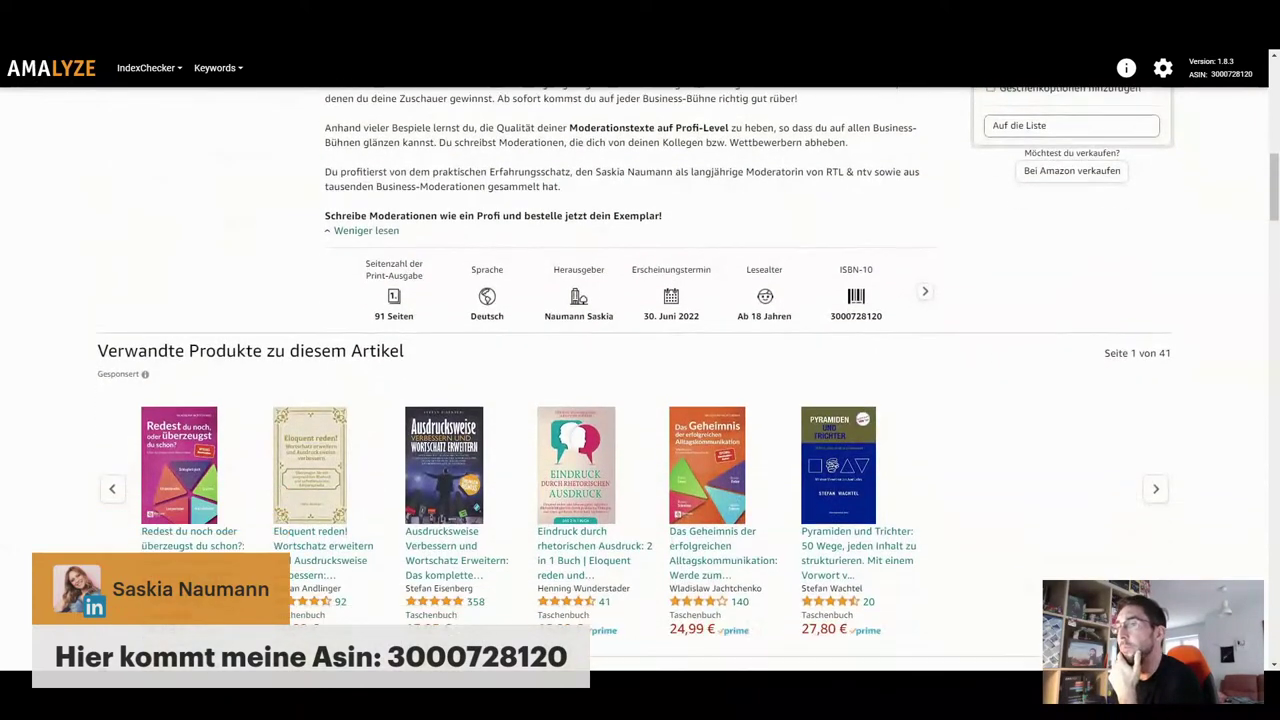
scroll(163, 540, "up", 12)
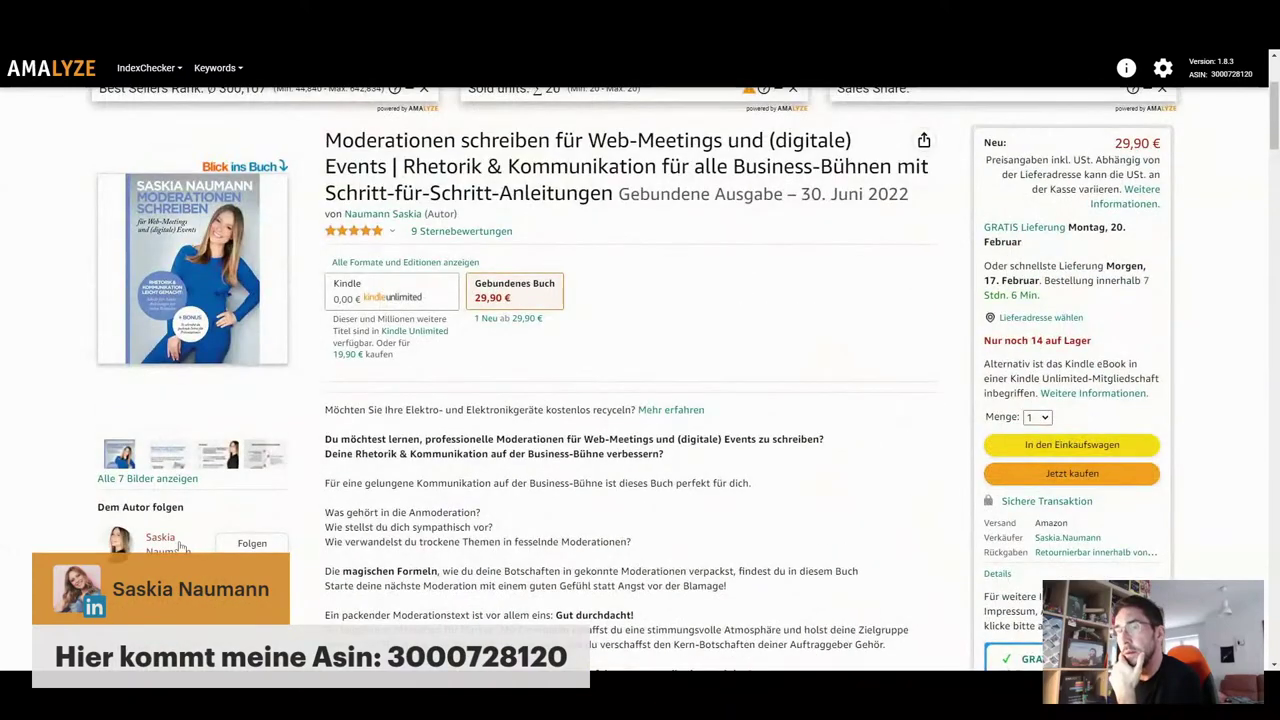
scroll(714, 490, "down", 12)
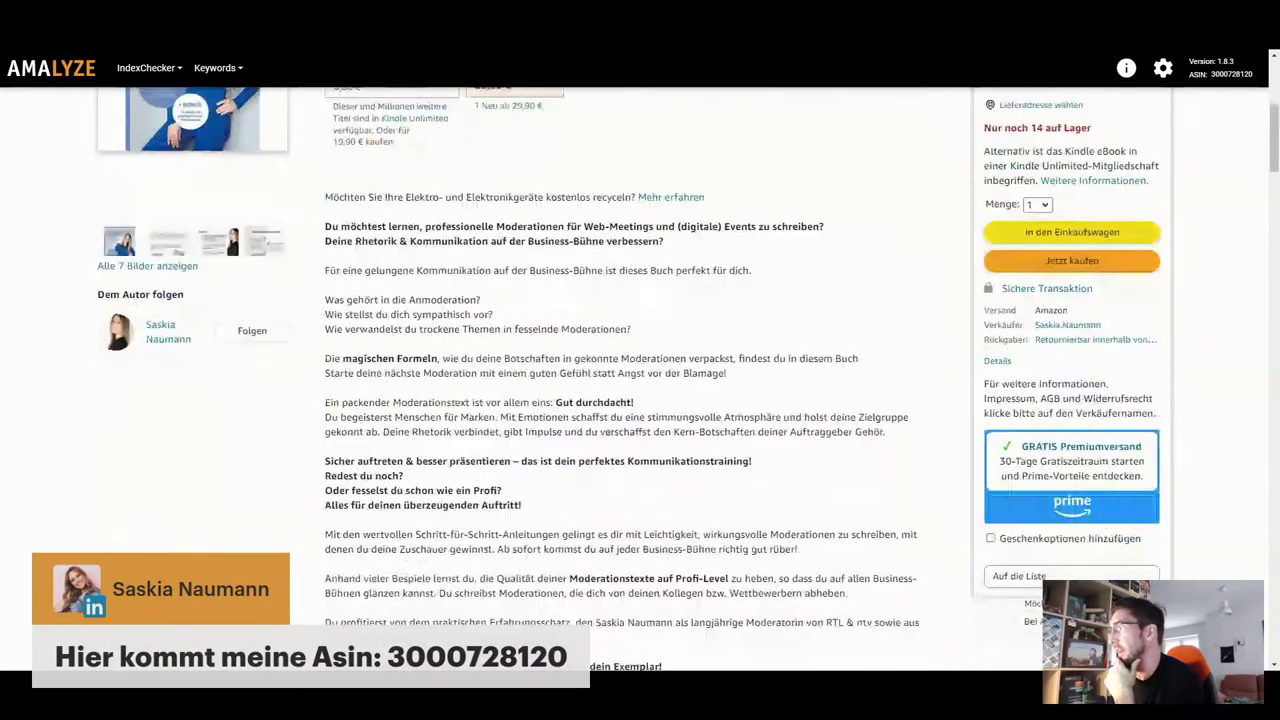
scroll(714, 484, "down", 3)
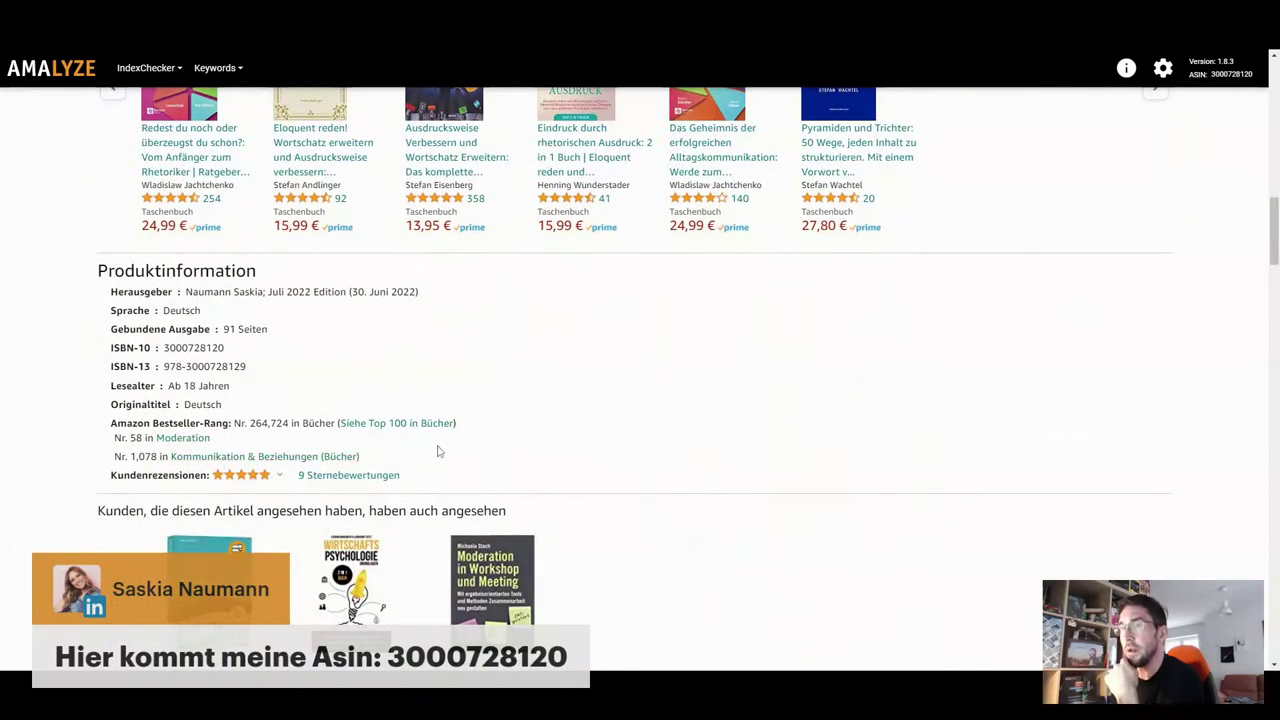
scroll(443, 451, "up", 3)
scroll(437, 466, "down", 2)
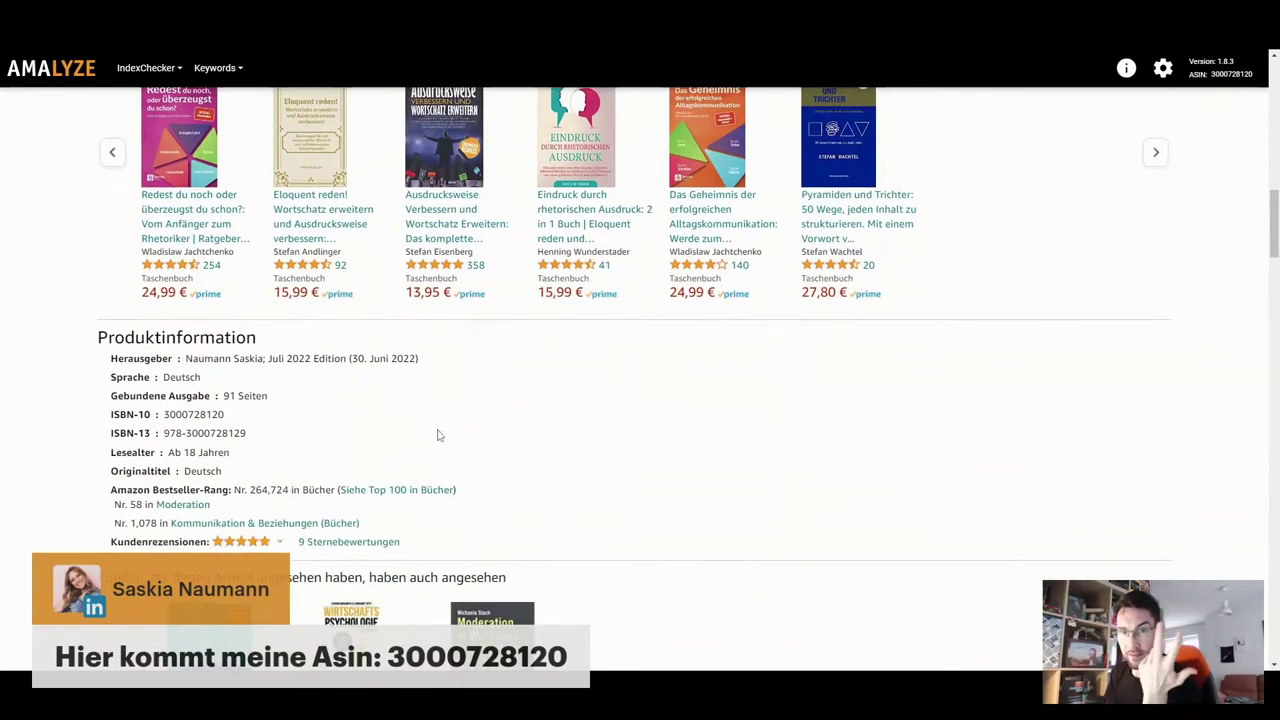
scroll(438, 435, "up", 15)
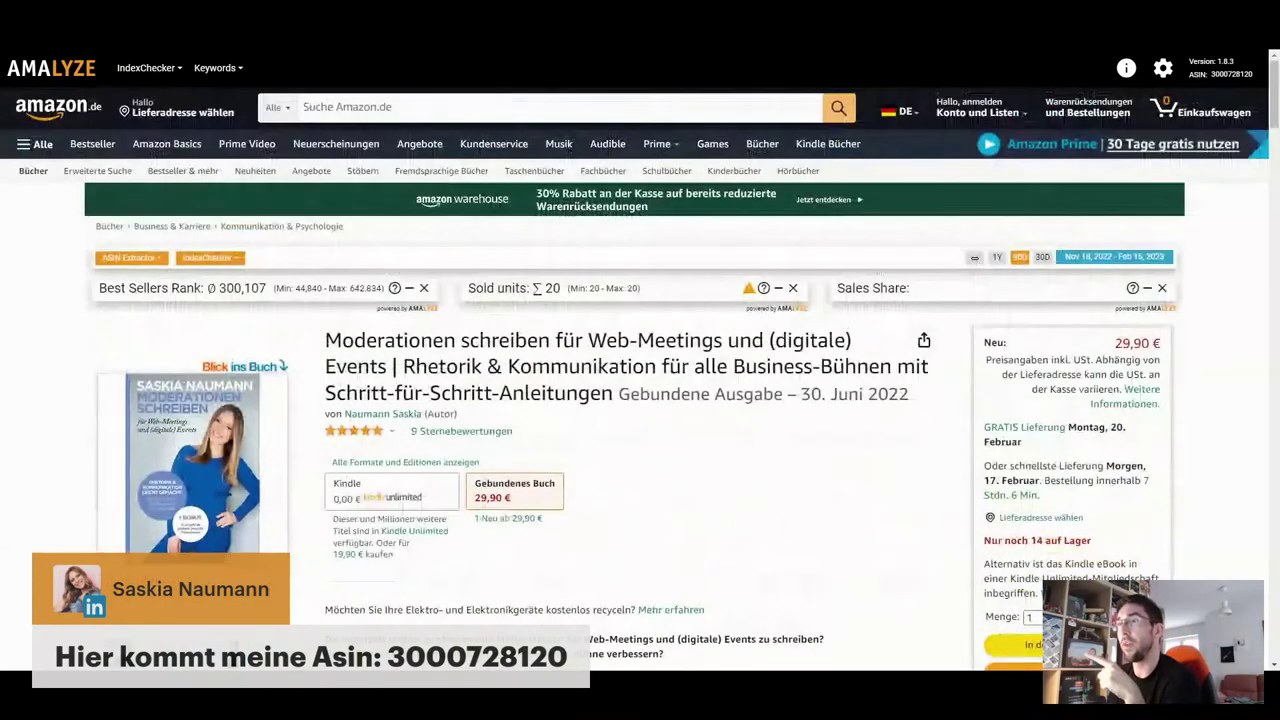
Open the Kindle edition and examine its "Produktbeschreibung des Verlags" content and product information
left_click(387, 494)
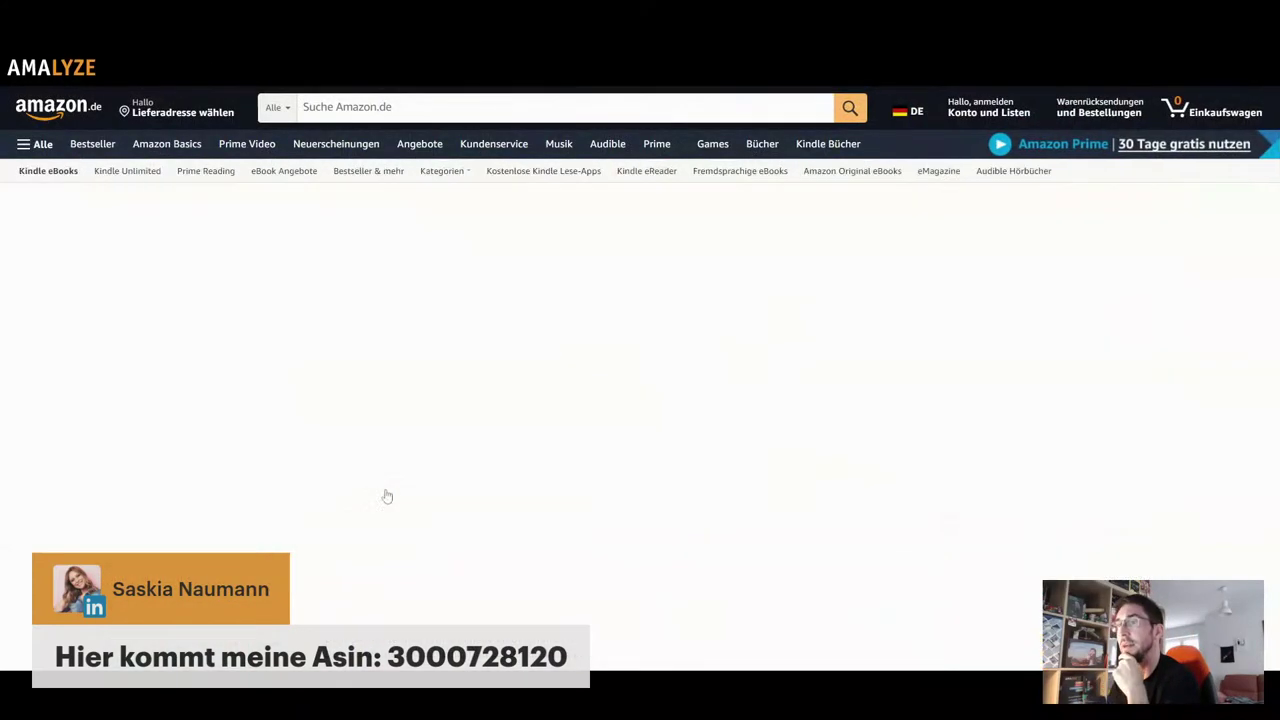
scroll(490, 467, "down", 6)
scroll(492, 467, "down", 9)
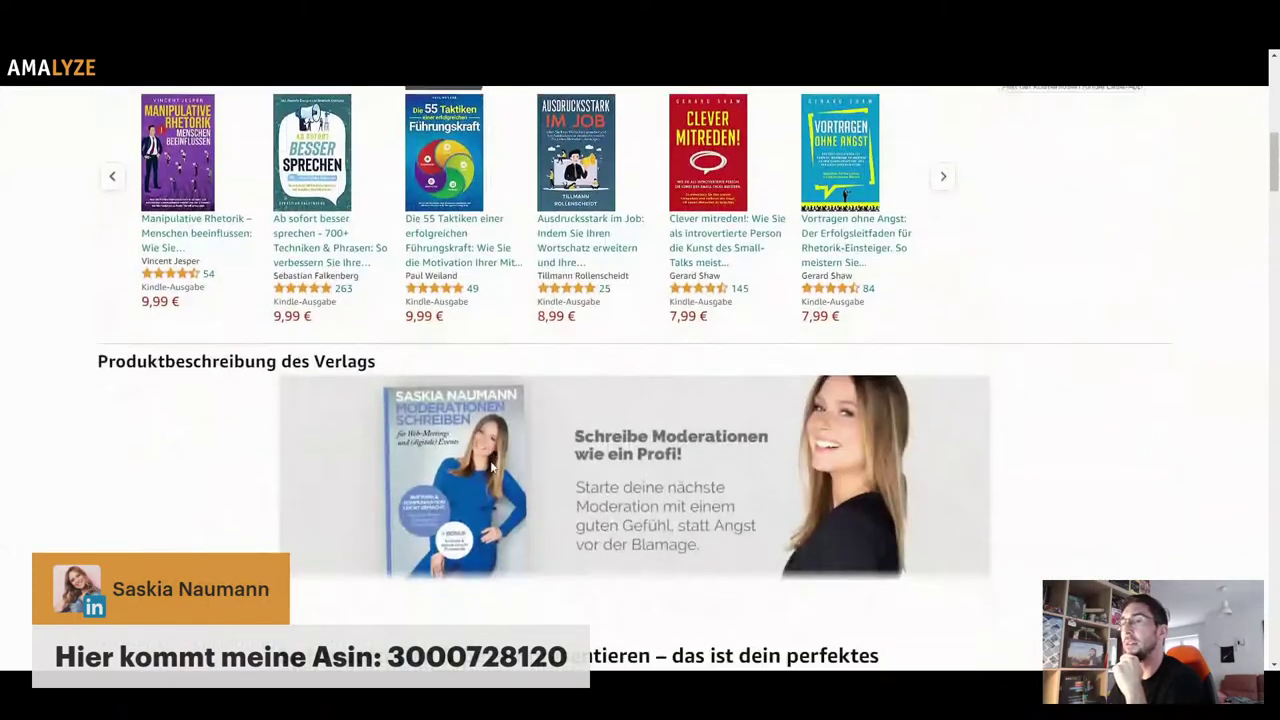
scroll(625, 449, "up", 4)
scroll(625, 449, "up", 1)
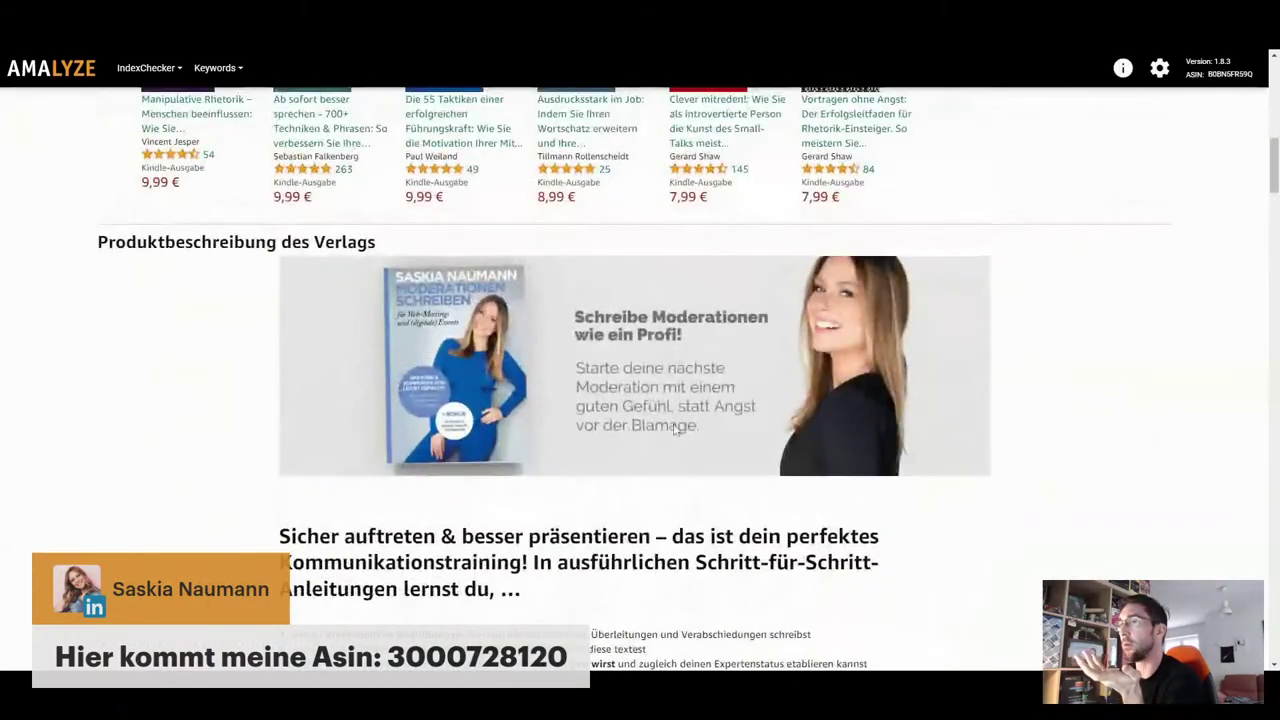
scroll(811, 380, "down", 10)
scroll(808, 394, "down", 5)
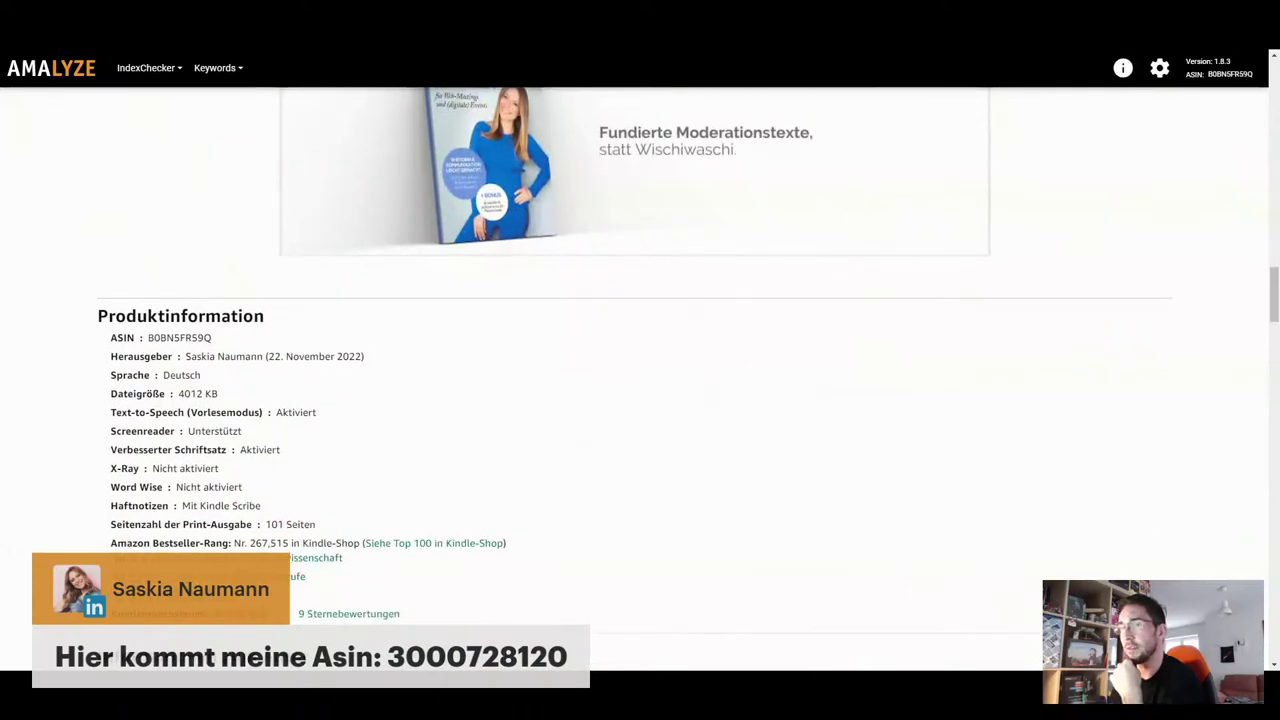
scroll(736, 490, "up", 13)
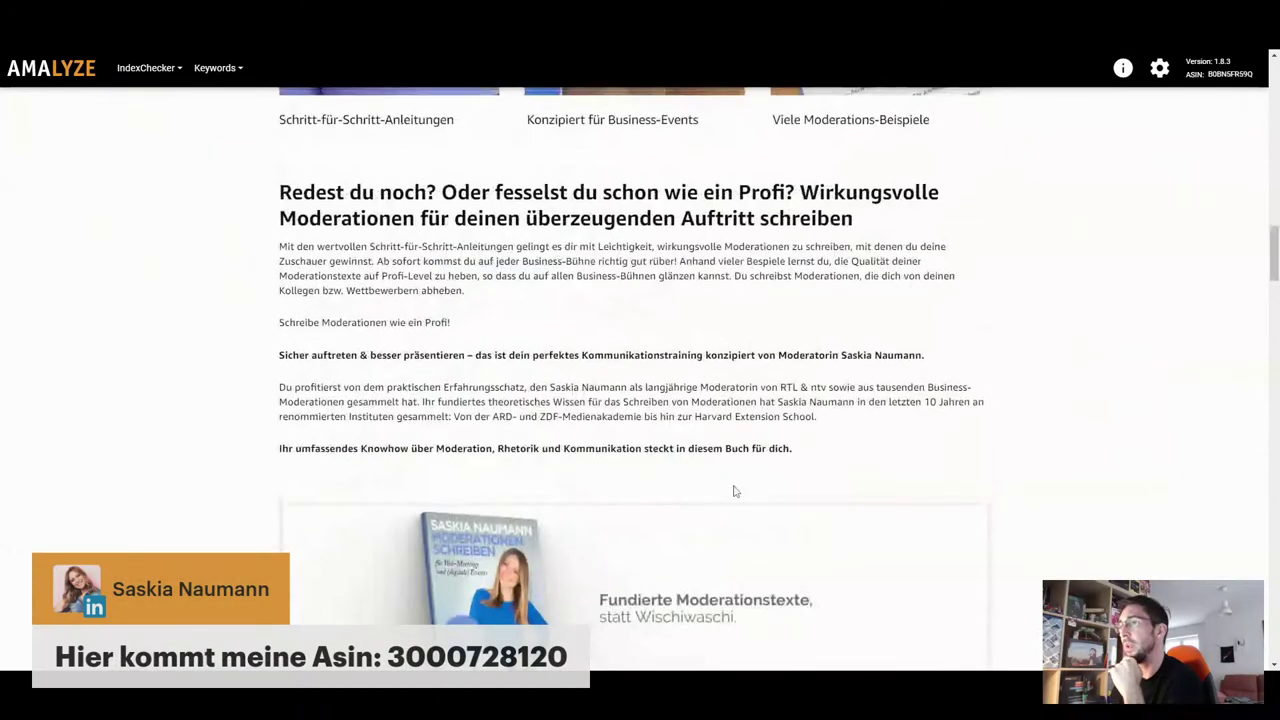
scroll(736, 490, "up", 3)
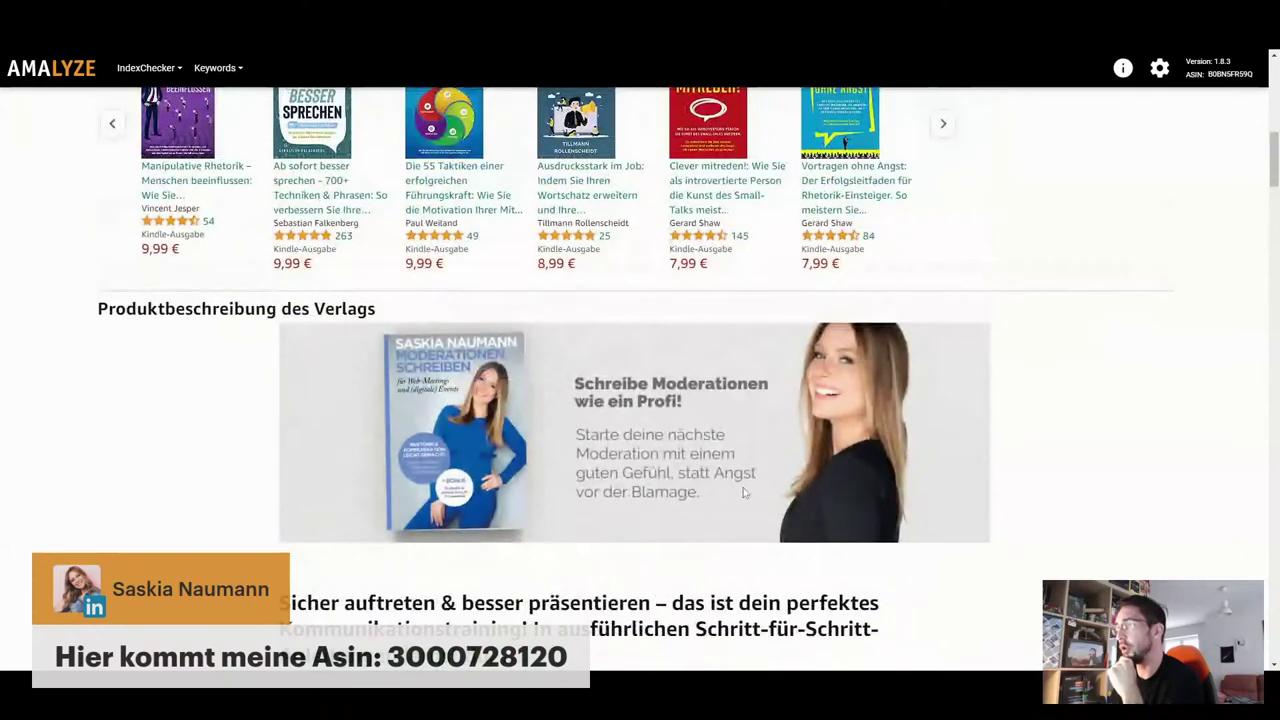
scroll(736, 490, "down", 4)
scroll(503, 487, "up", 15)
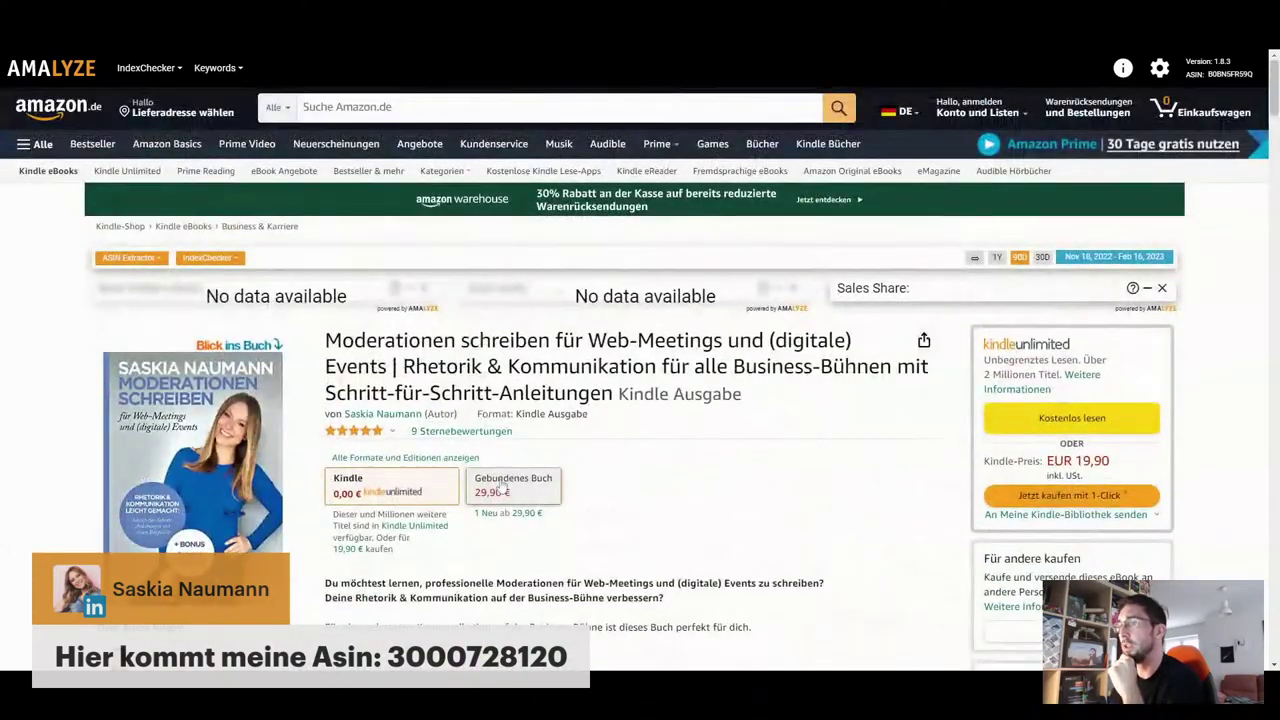
Return to the hardcover edition, expand its description, and check the page down to the related products for publisher content
left_click(503, 487)
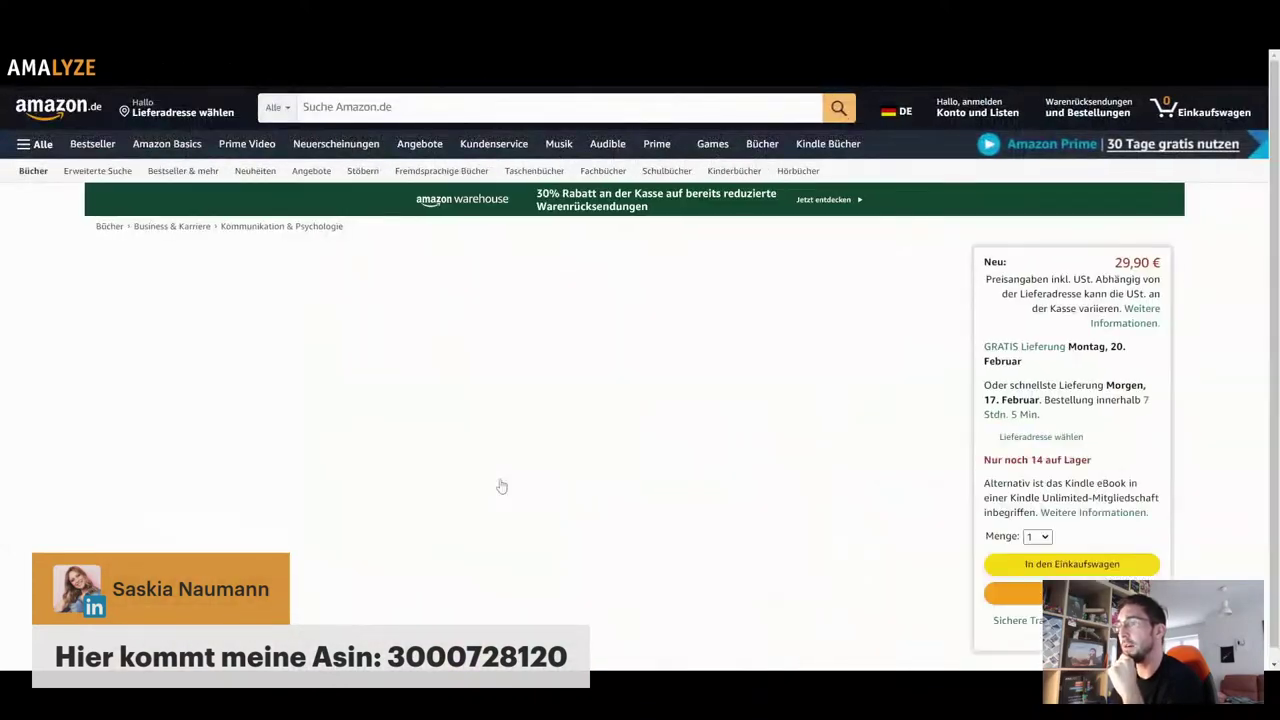
scroll(347, 326, "down", 4)
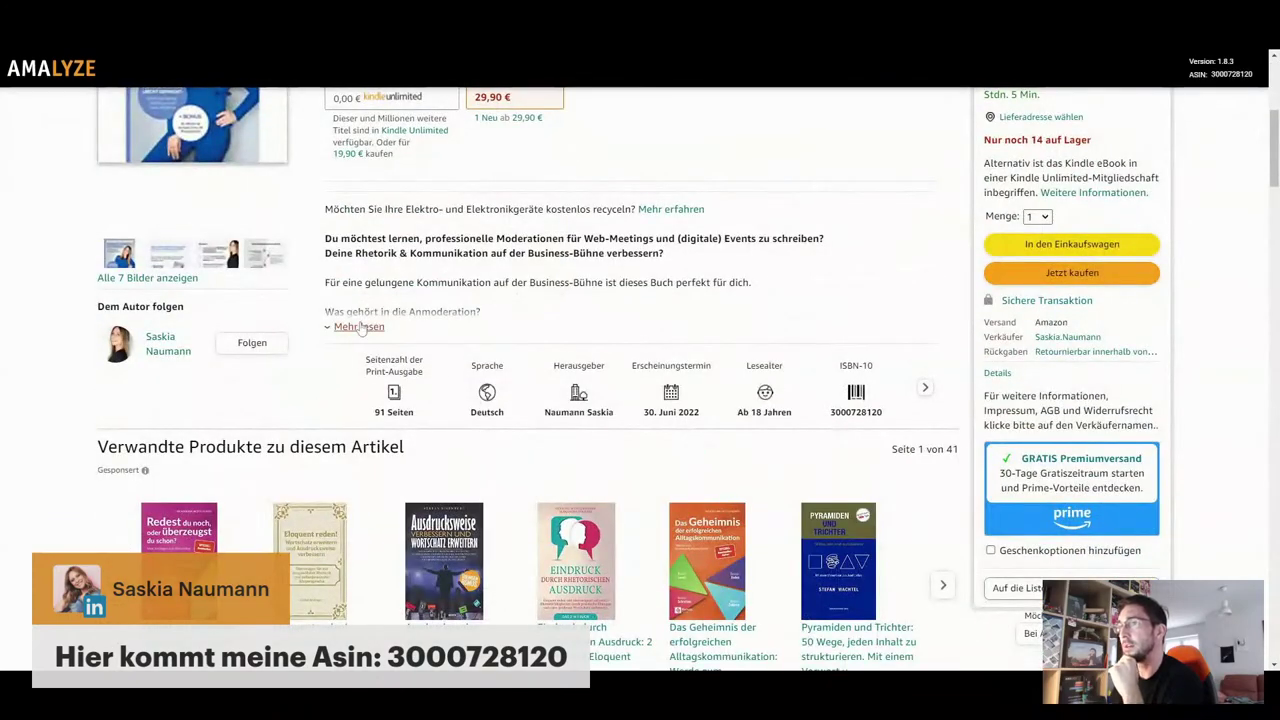
left_click(347, 326)
scroll(593, 355, "down", 5)
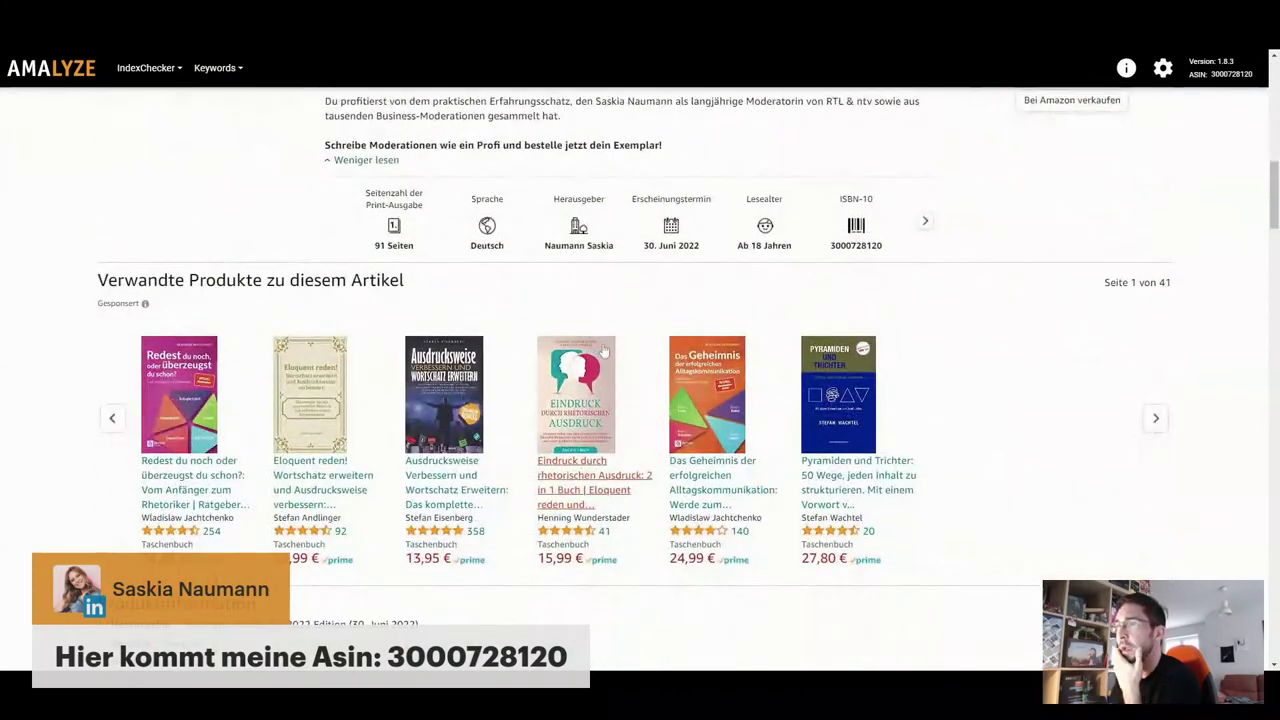
scroll(593, 355, "up", 5)
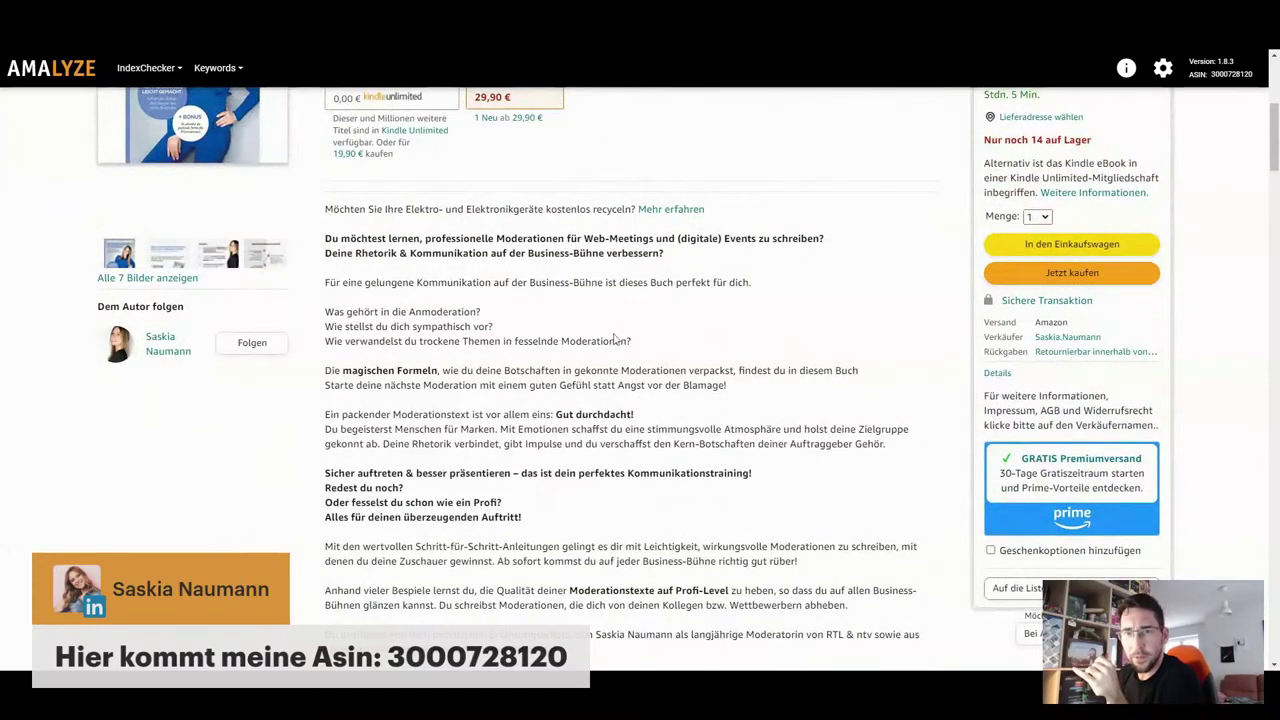
scroll(614, 341, "up", 2)
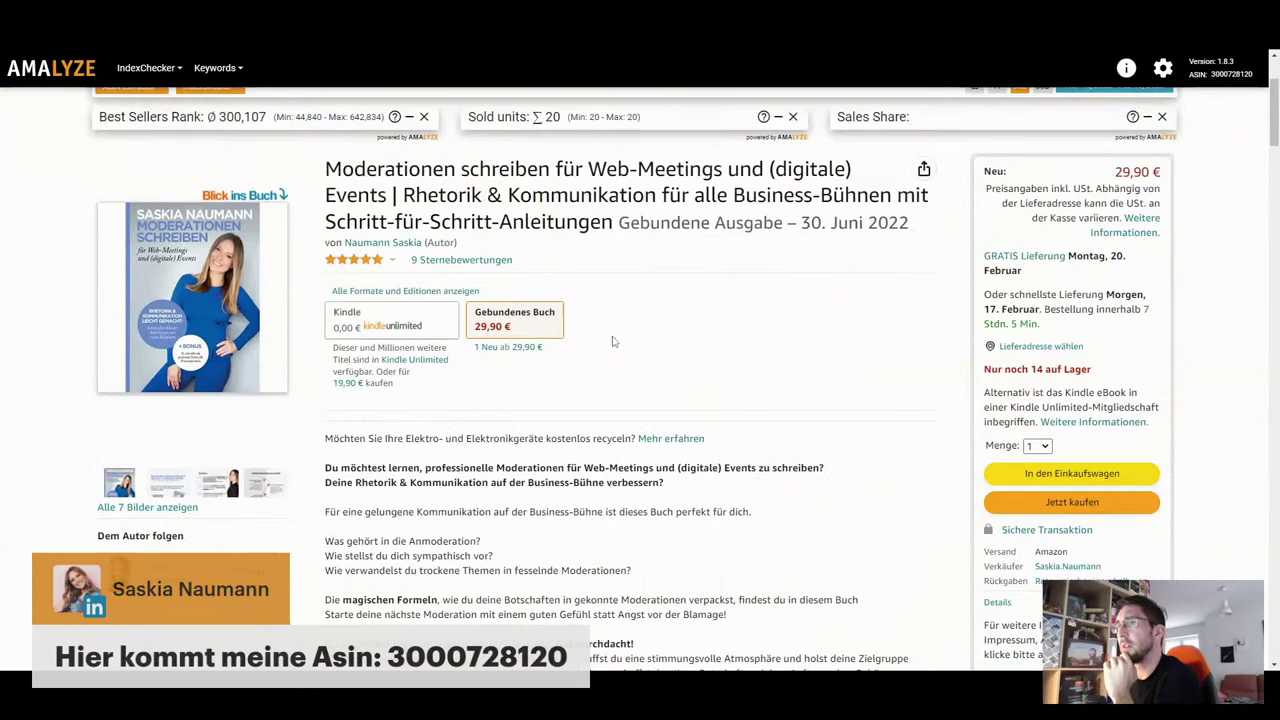
scroll(614, 341, "up", 2)
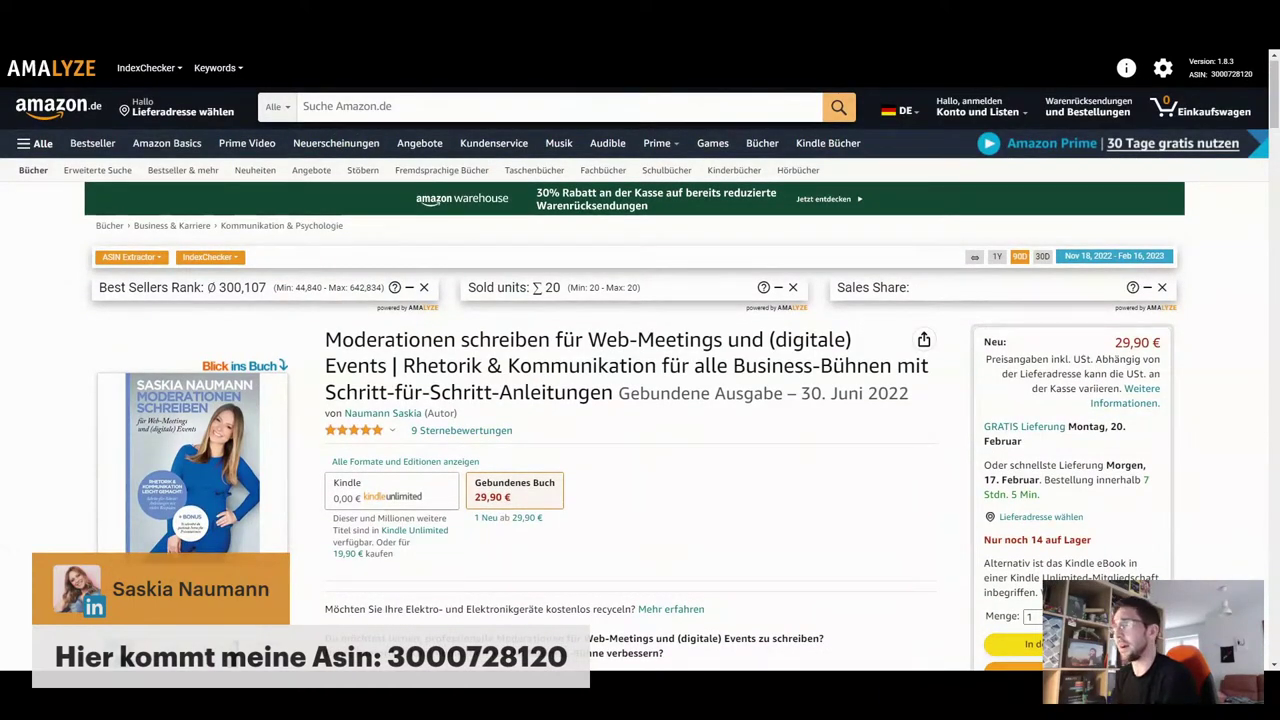
double_click(1232, 74)
key("ctrl+c")
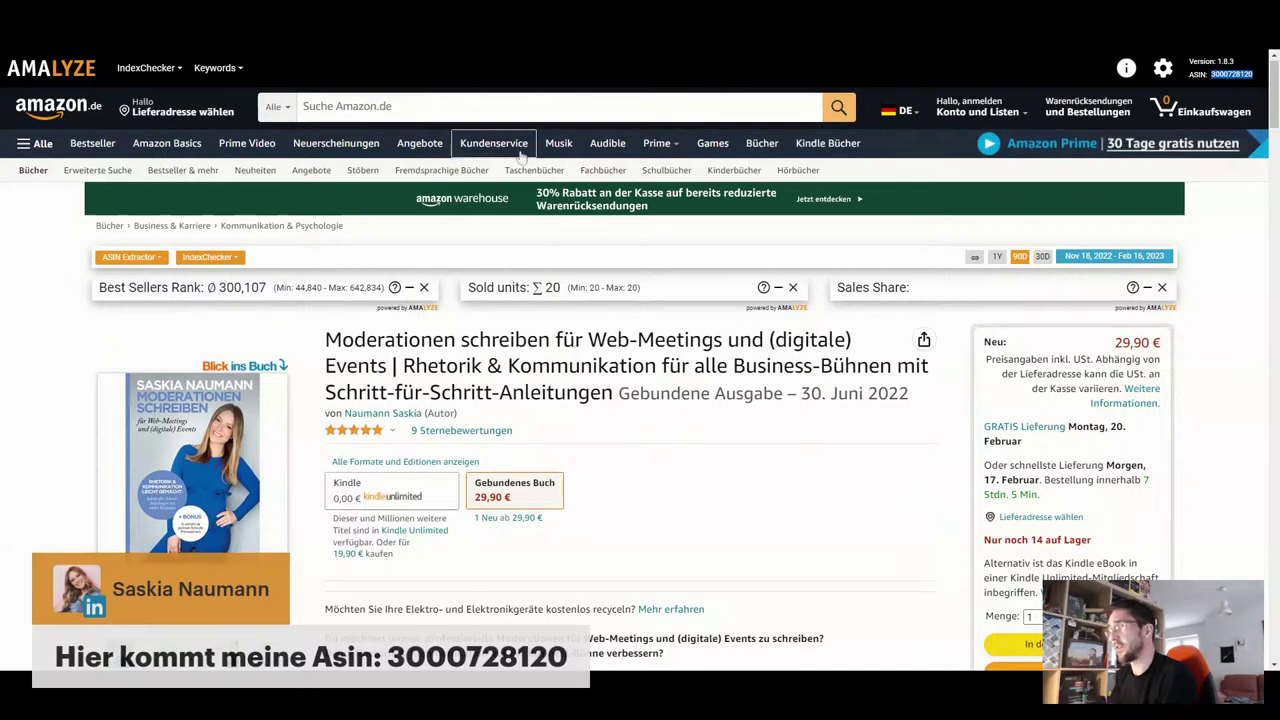
left_click(545, 106)
key("ctrl+v")
key("Return")
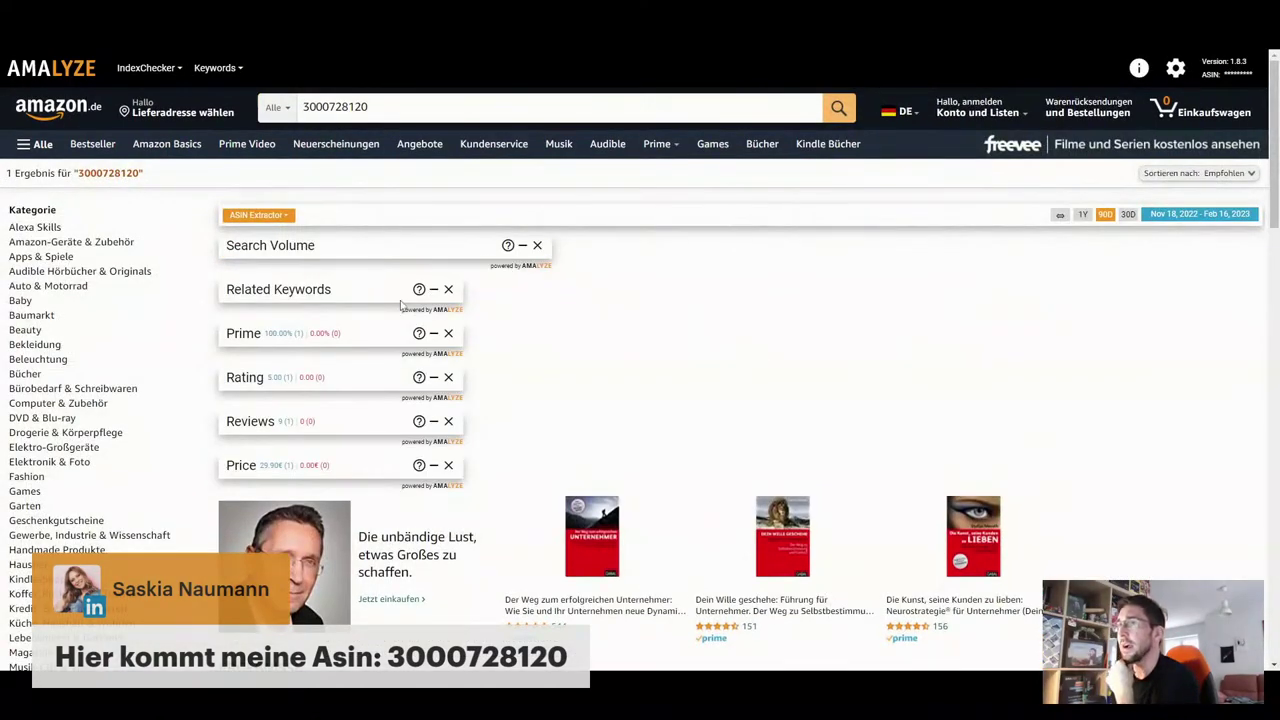
left_click(433, 289)
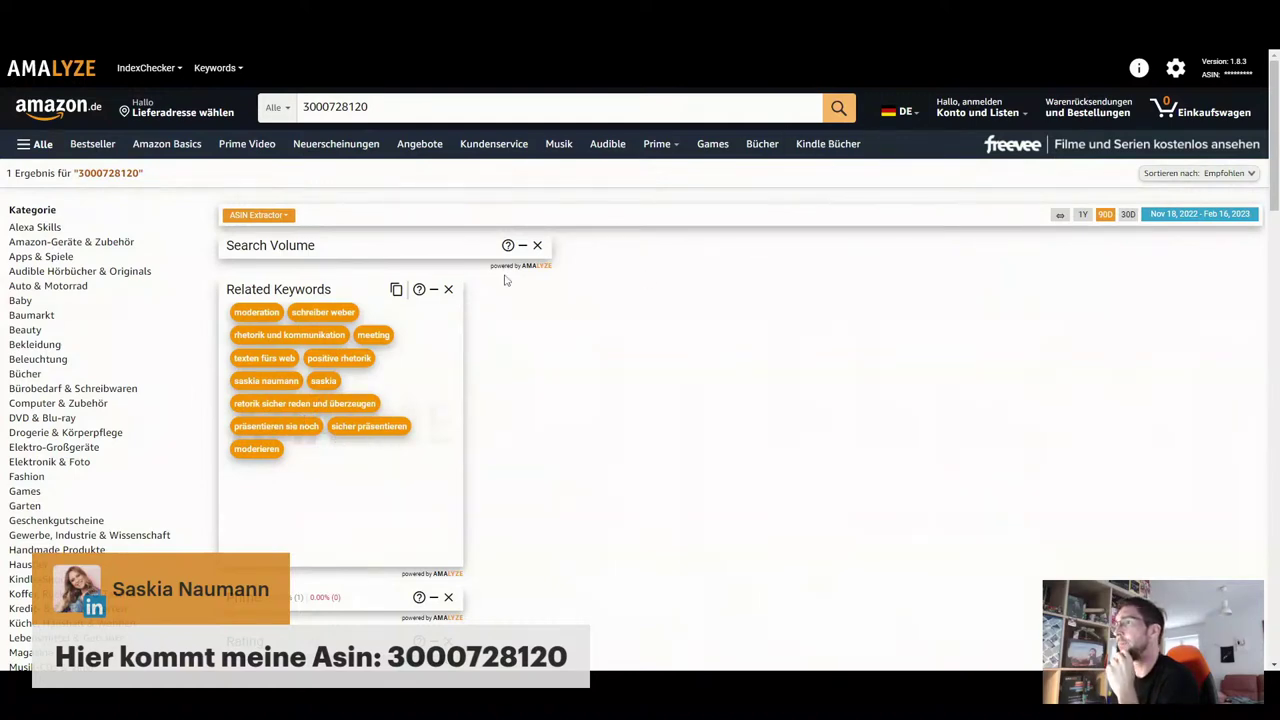
left_click(433, 290)
Check how the book's entry appears in the search results, and open its product page
scroll(714, 368, "down", 3)
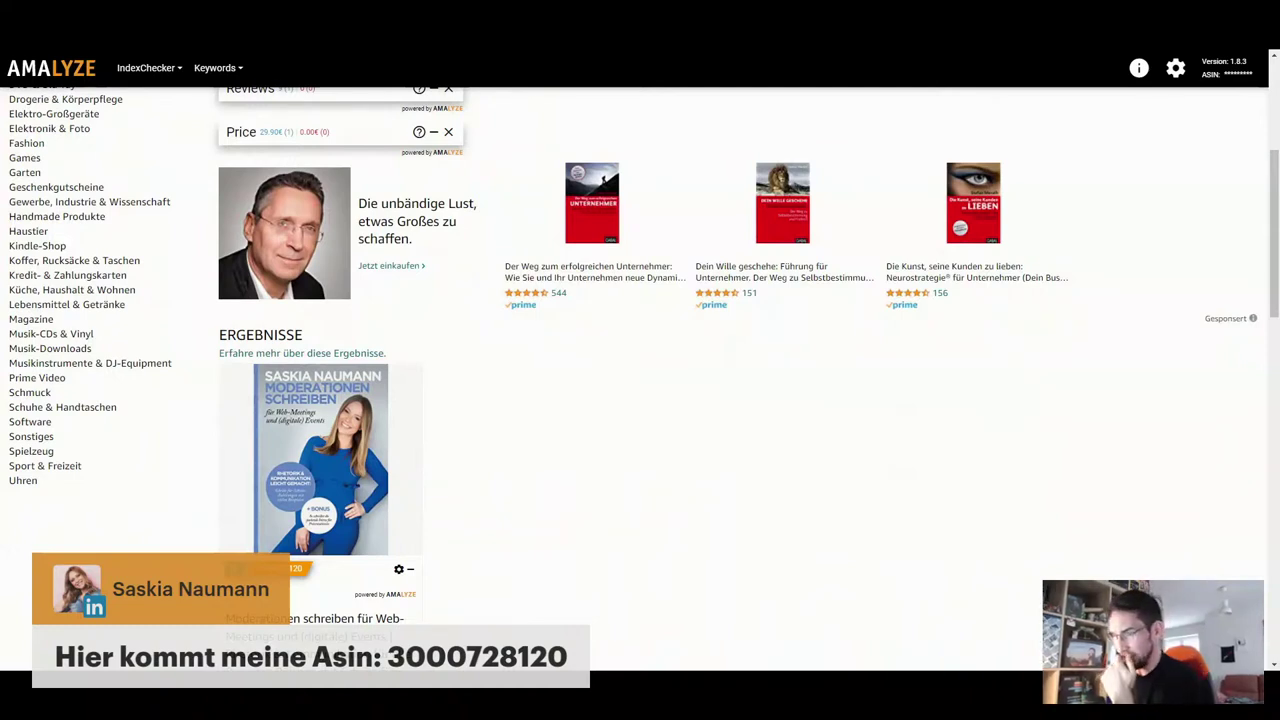
scroll(699, 371, "down", 1)
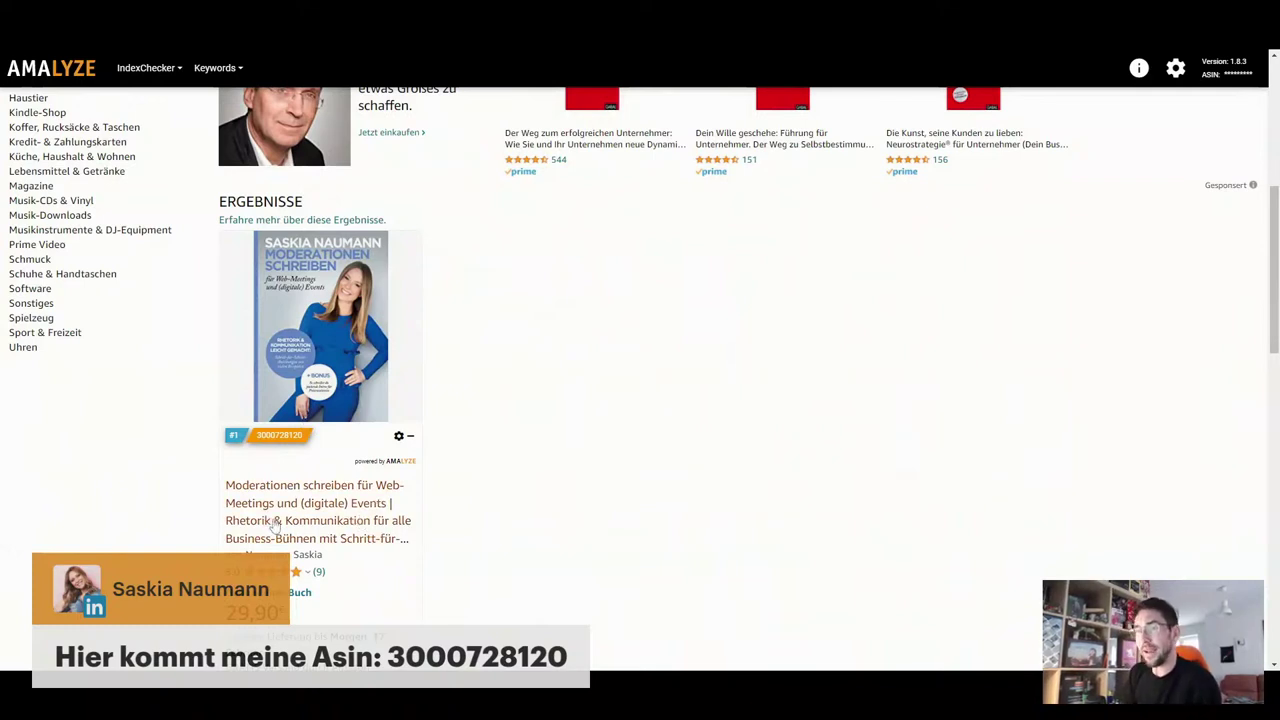
scroll(274, 526, "down", 1)
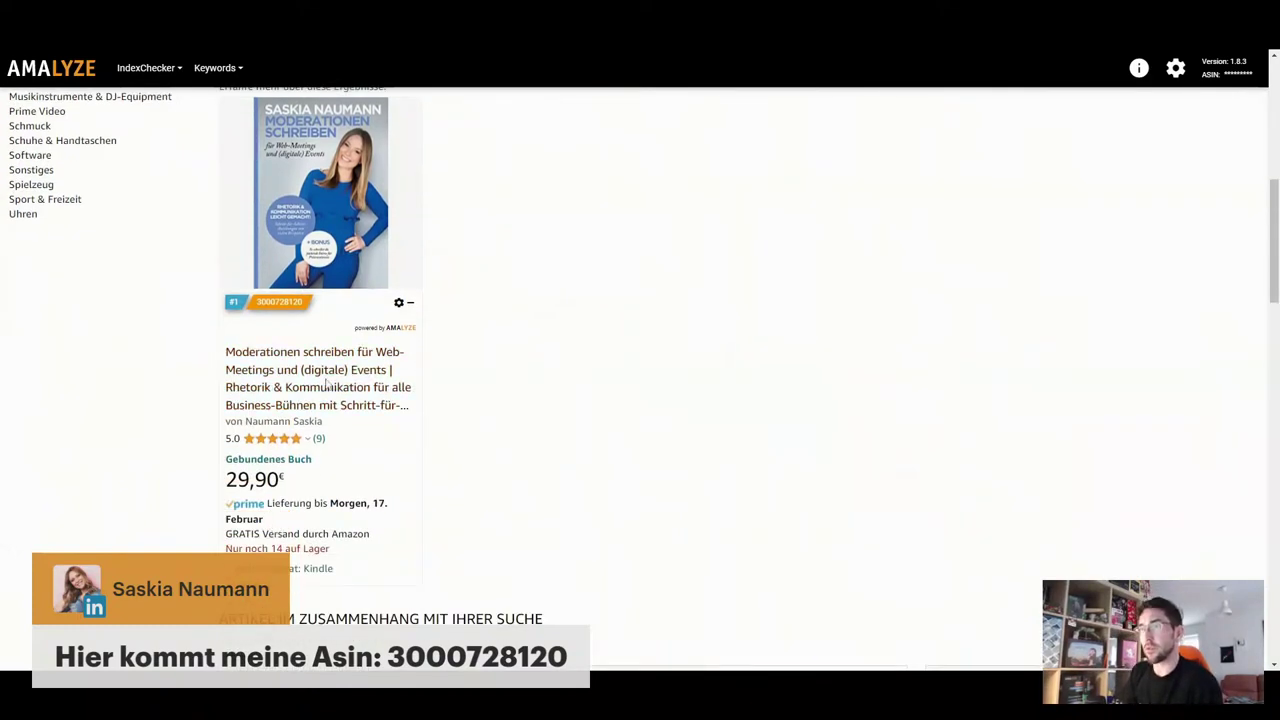
left_click(328, 378)
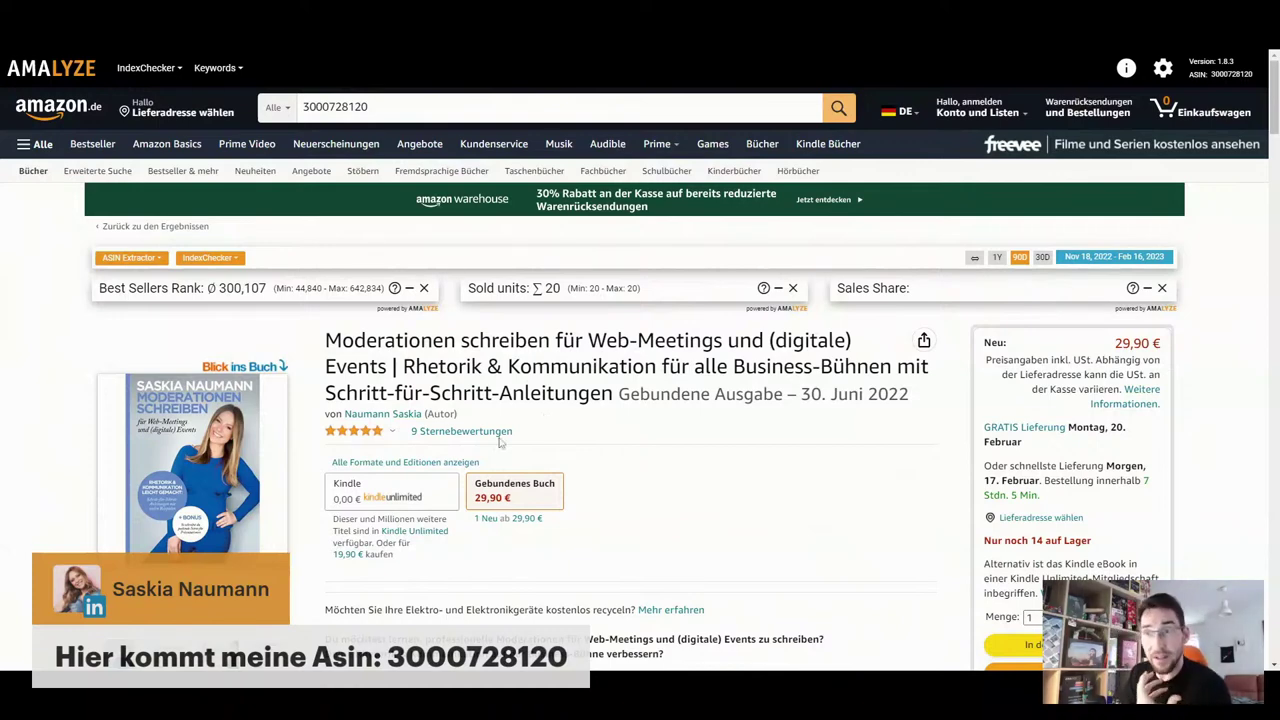
View the hardcover book's picture gallery, including the step-by-step graphic and the "Inhalt" page, and close it
scroll(537, 422, "down", 2)
left_click(213, 452)
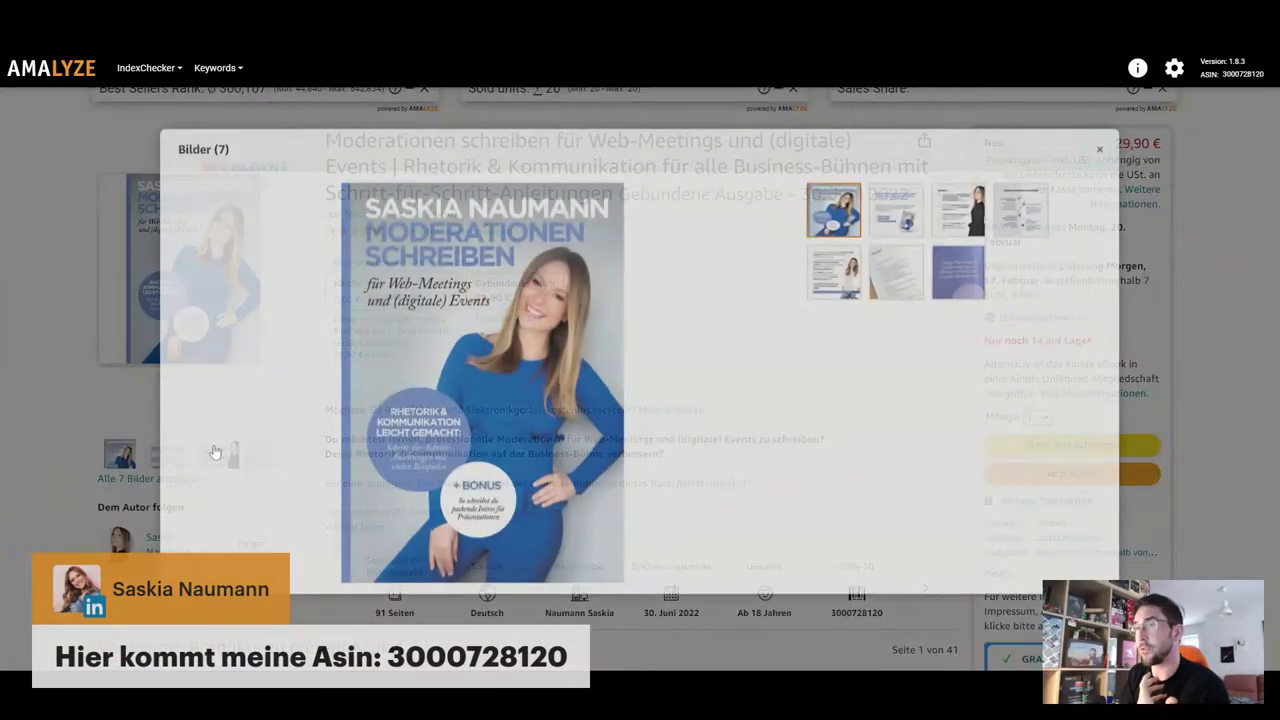
left_click(1022, 220)
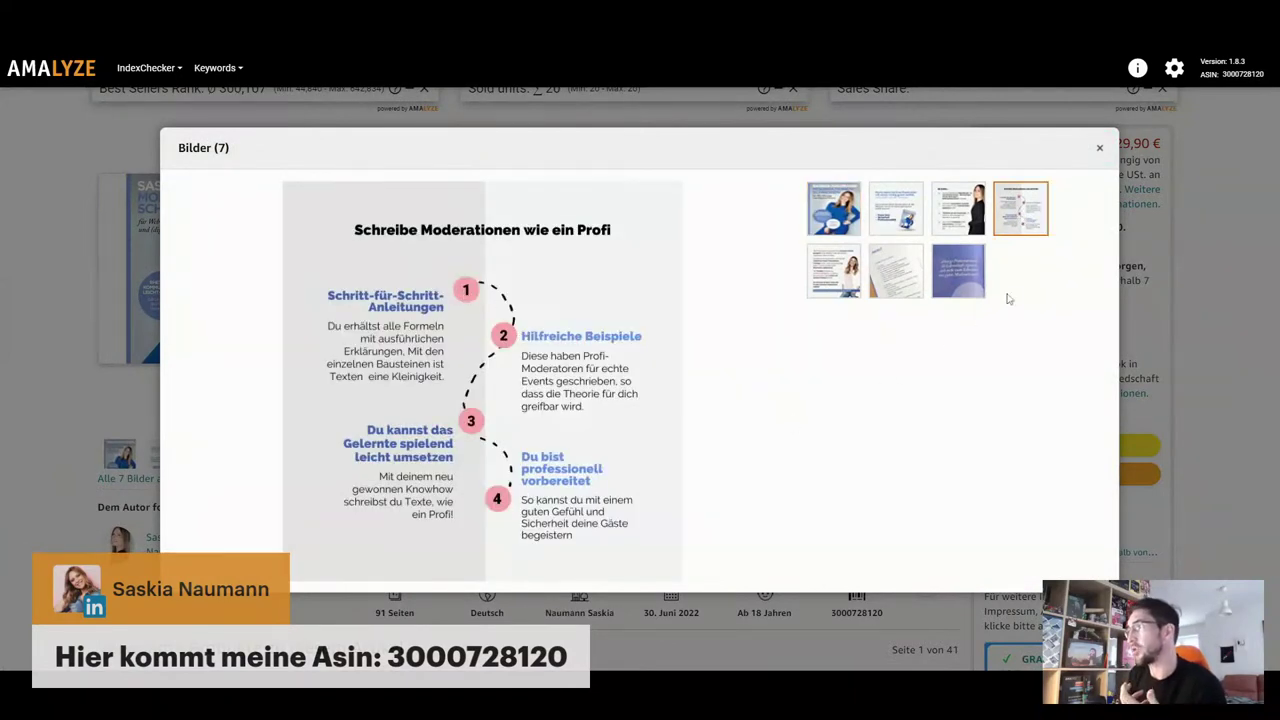
left_click(902, 274)
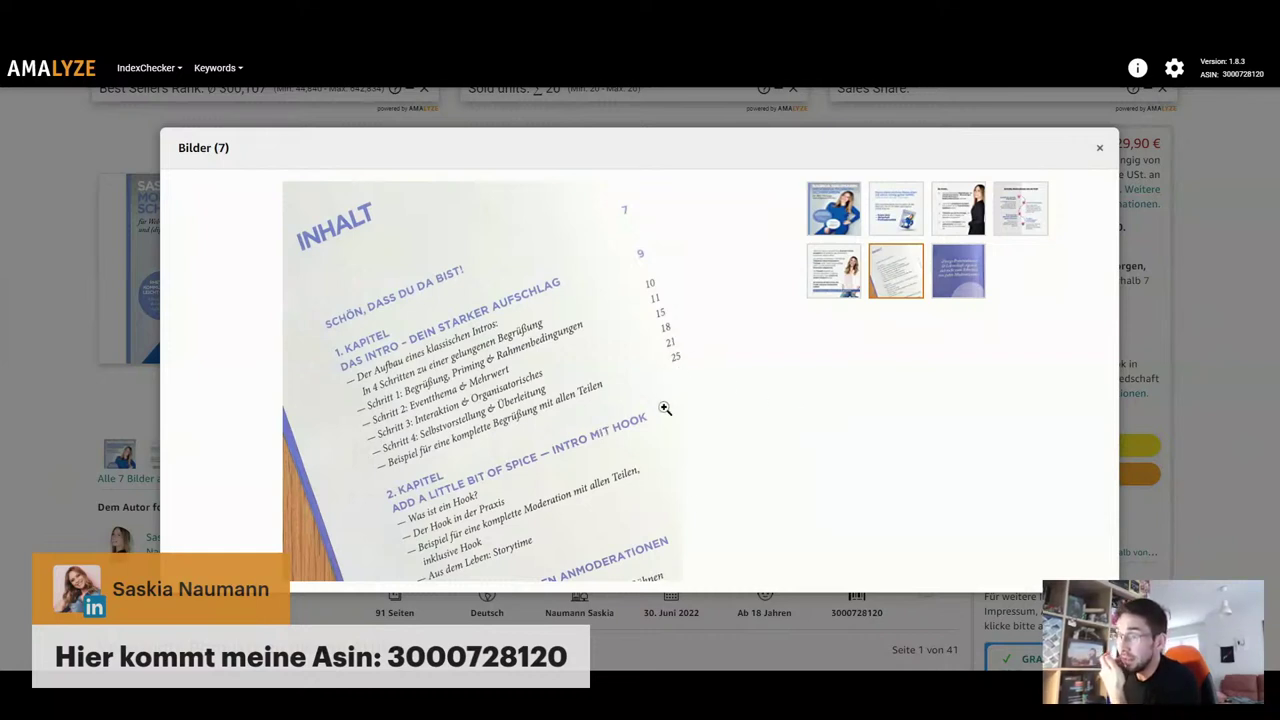
left_click(1099, 148)
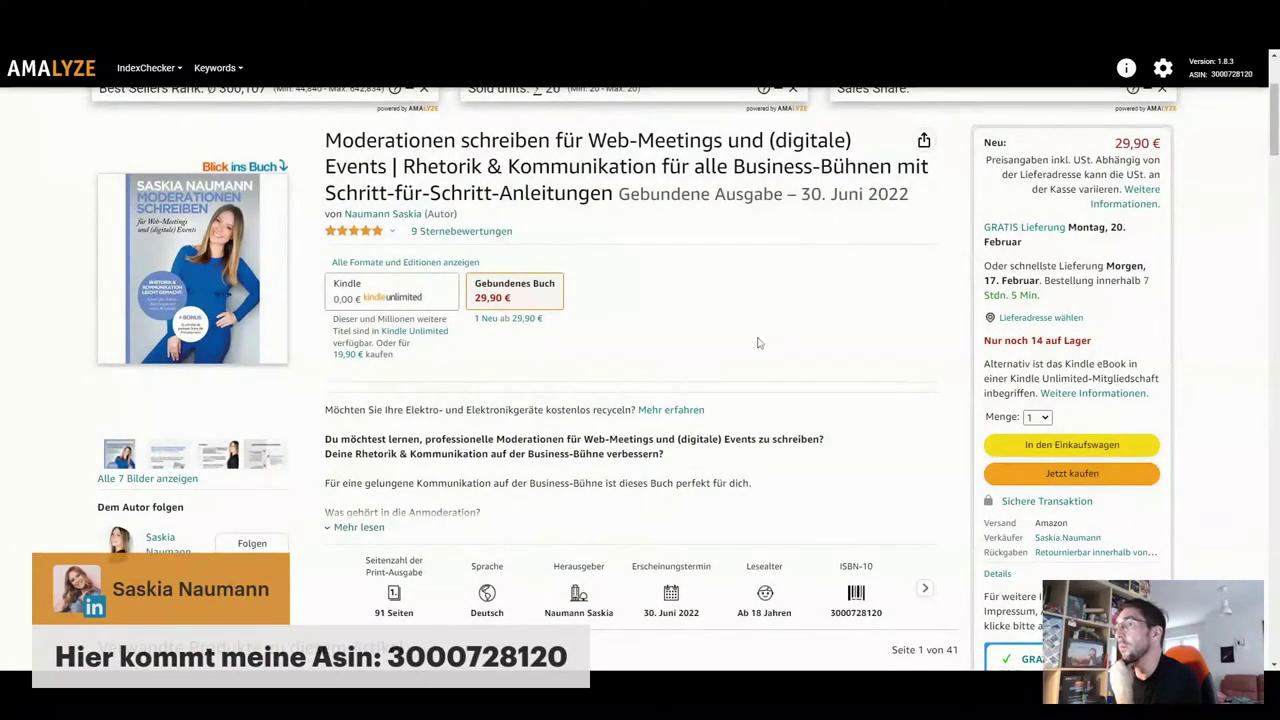
Check the hardcover's page count and ISBN-13, and show all of its product details
scroll(758, 343, "down", 1)
left_click_drag(374, 546, 414, 547)
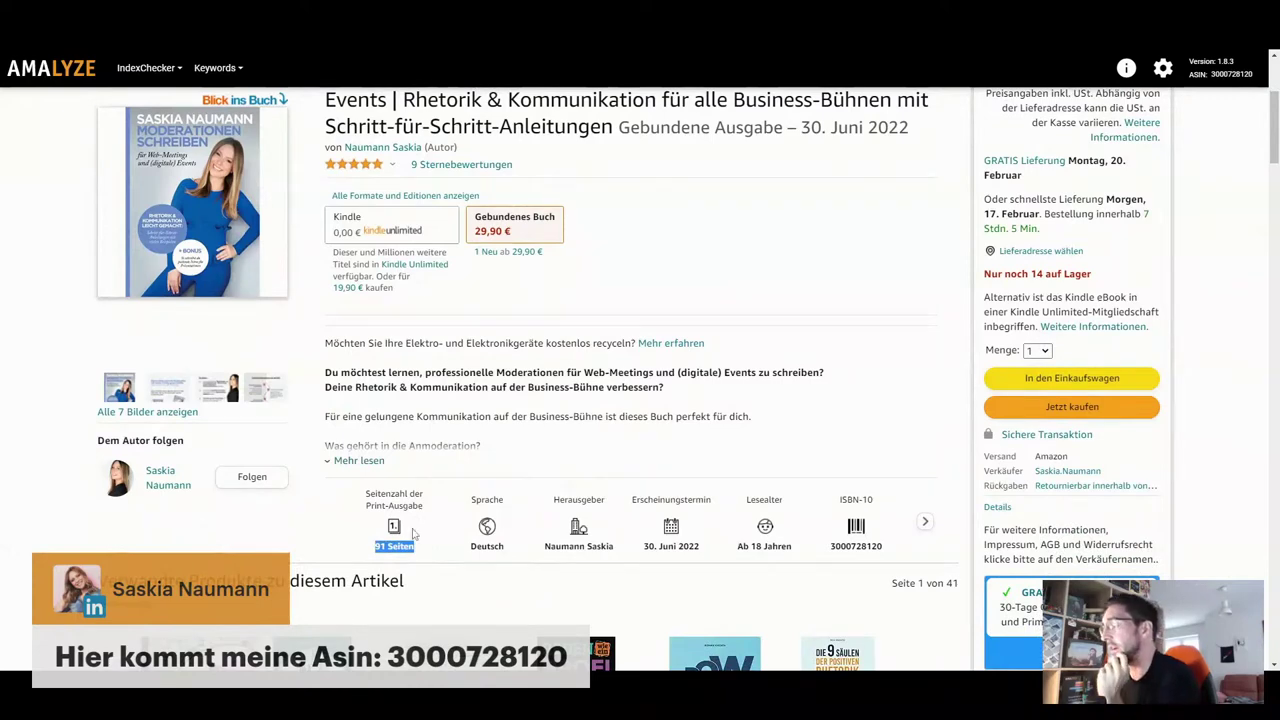
left_click(922, 523)
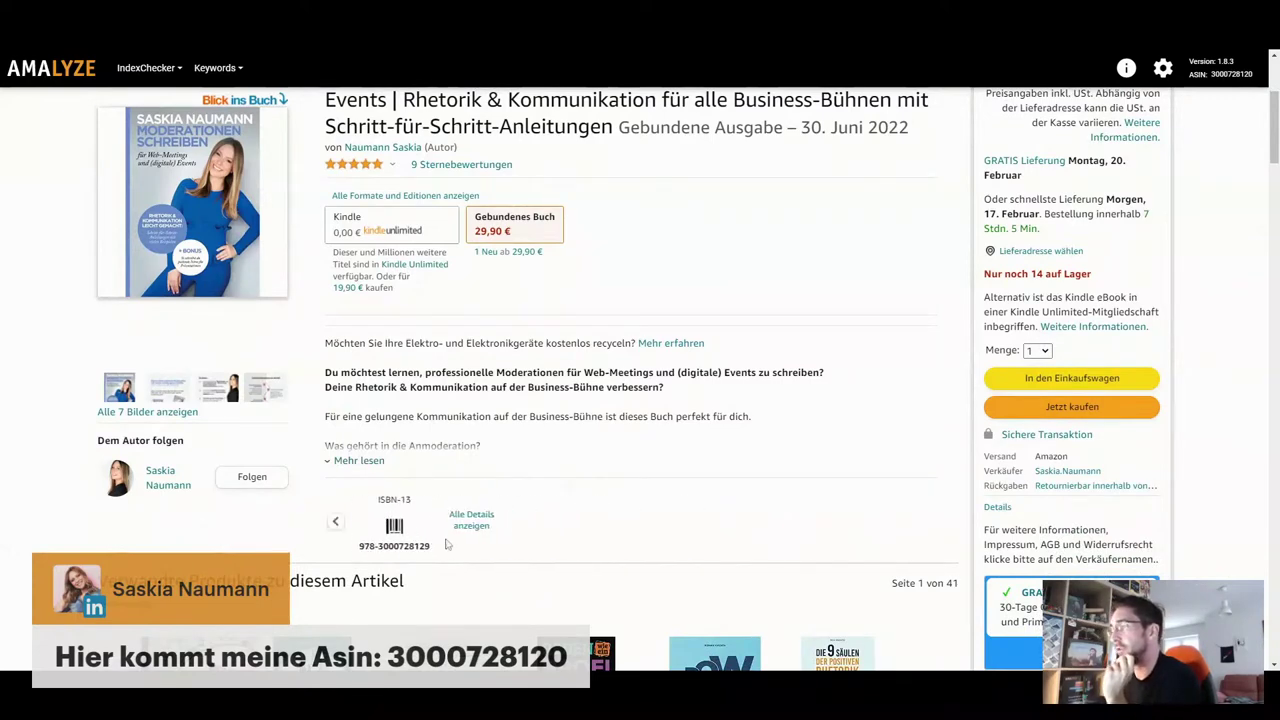
left_click(472, 520)
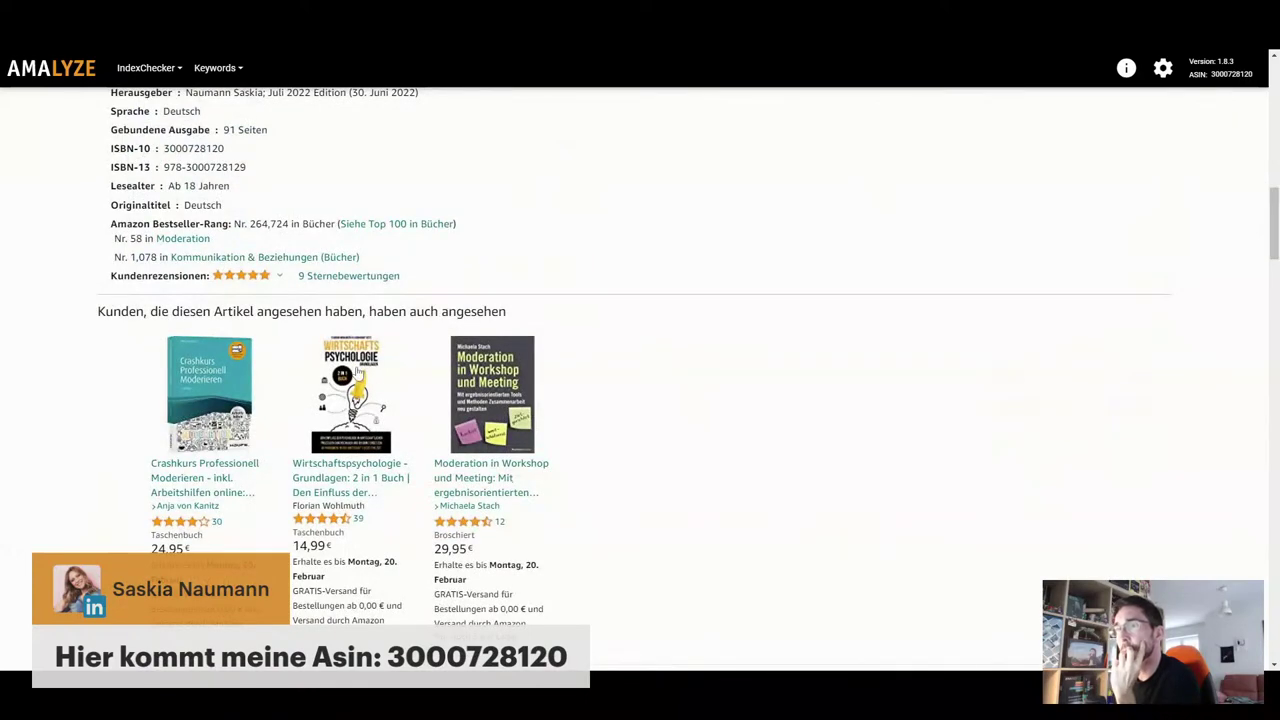
Open the related book "Crashkurs Professionell Moderieren", look briefly into its reading sample, and close the sample
left_click(456, 348)
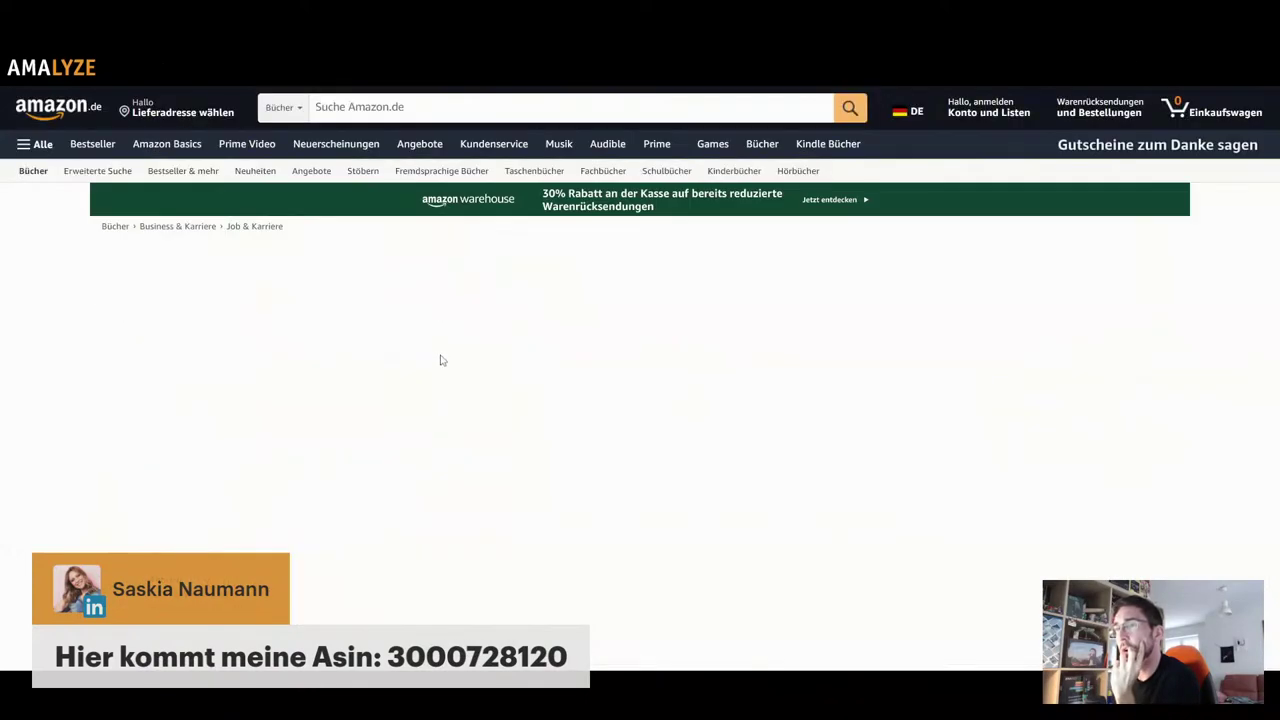
scroll(729, 396, "down", 2)
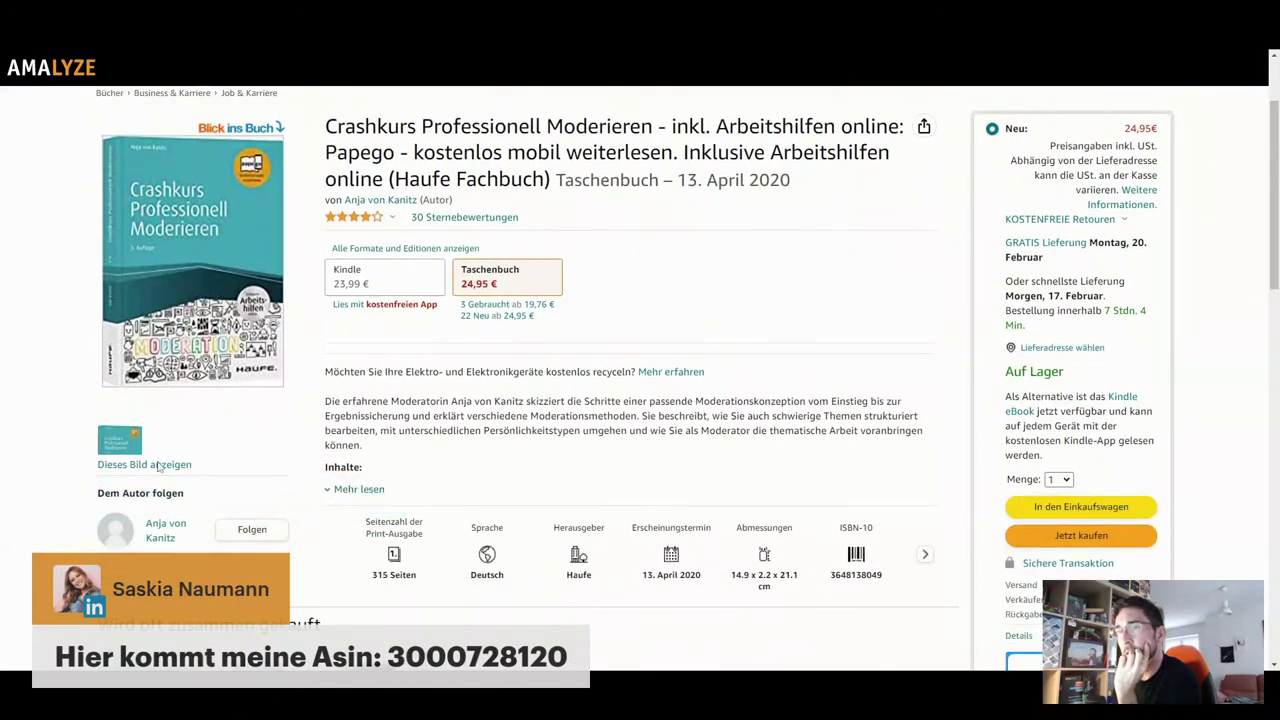
left_click(193, 322)
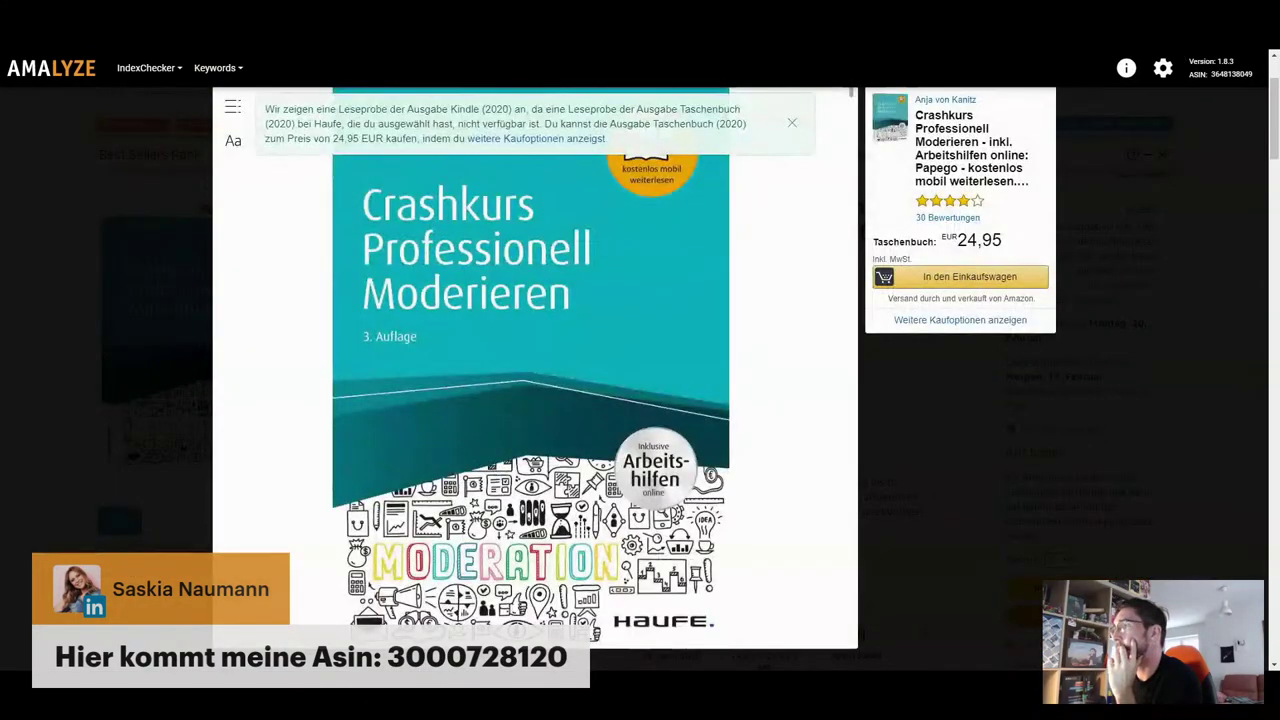
left_click(893, 432)
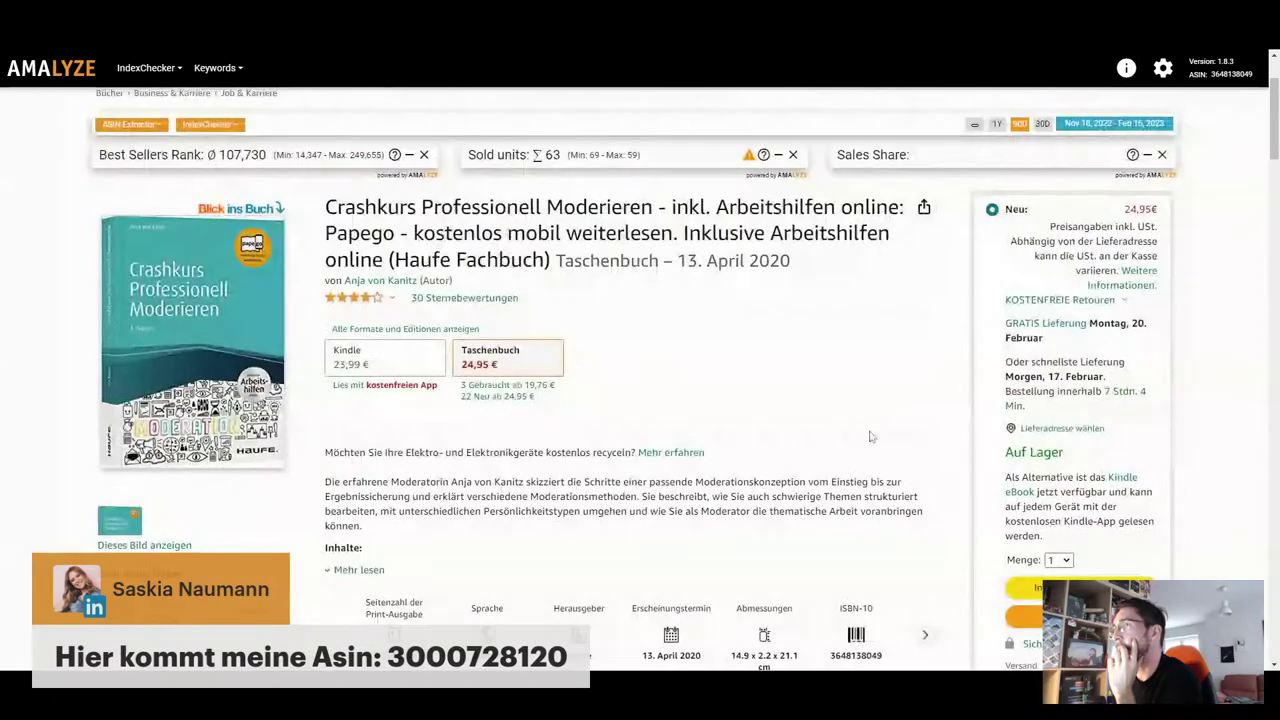
scroll(530, 441, "up", 3)
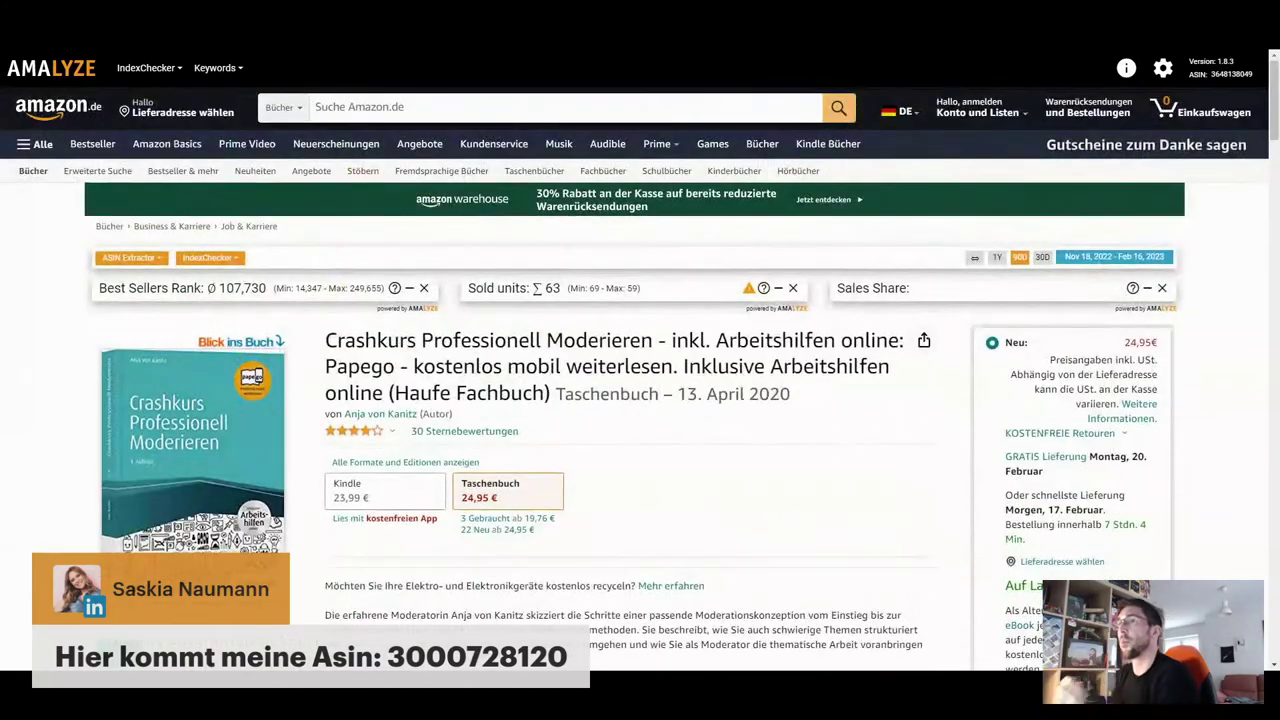
Search the Bücher category for "amazon seo" and open the product page of the book "Amazon-Marketing"
left_click(400, 107)
type("amazon seo")
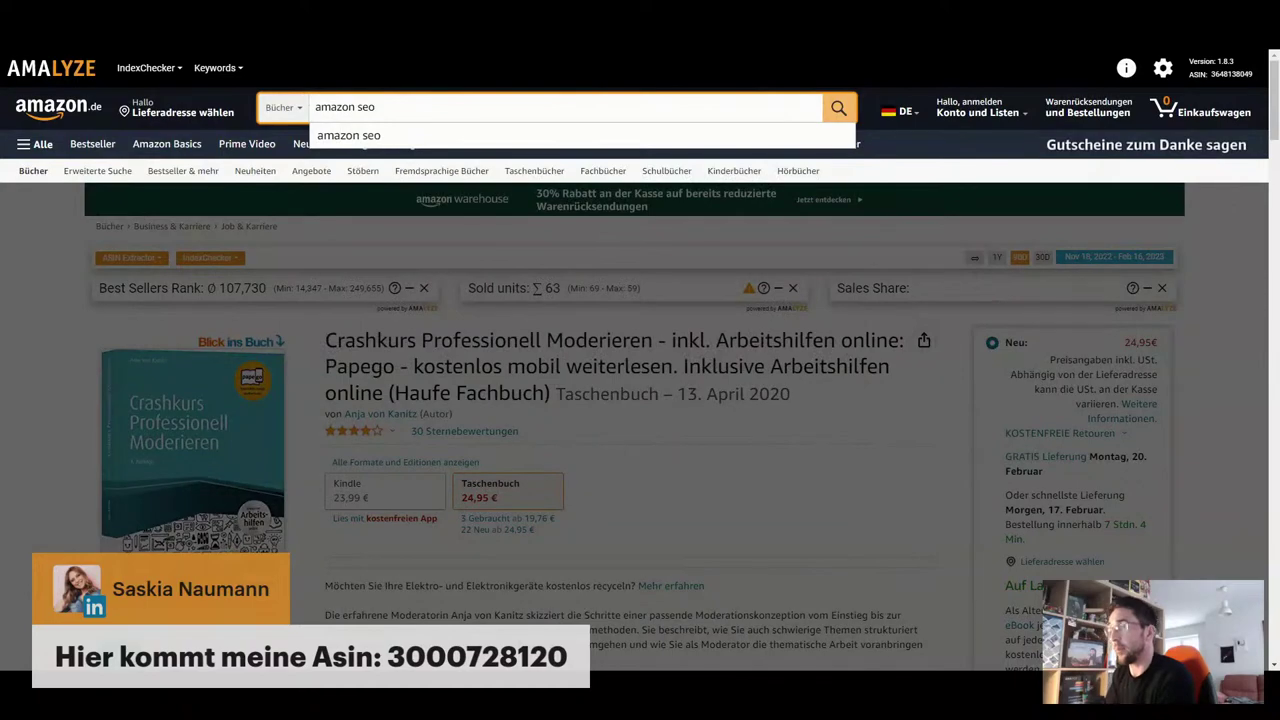
key("Return")
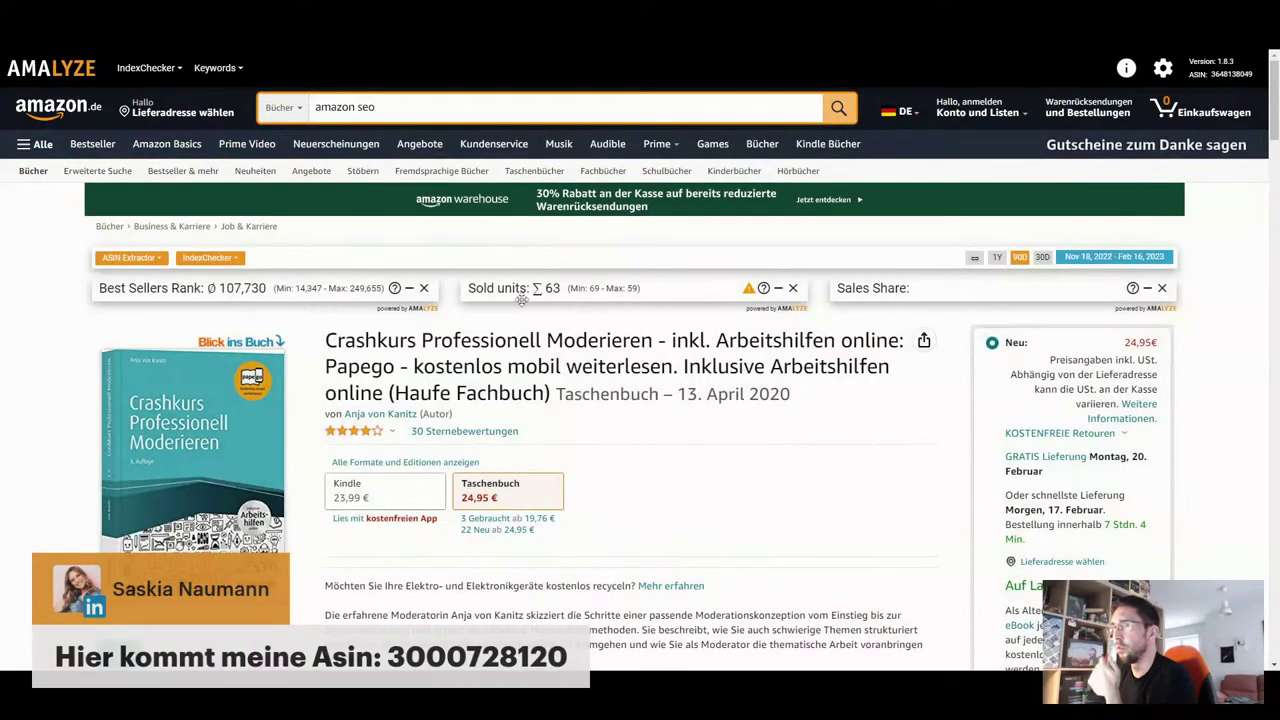
scroll(759, 411, "down", 5)
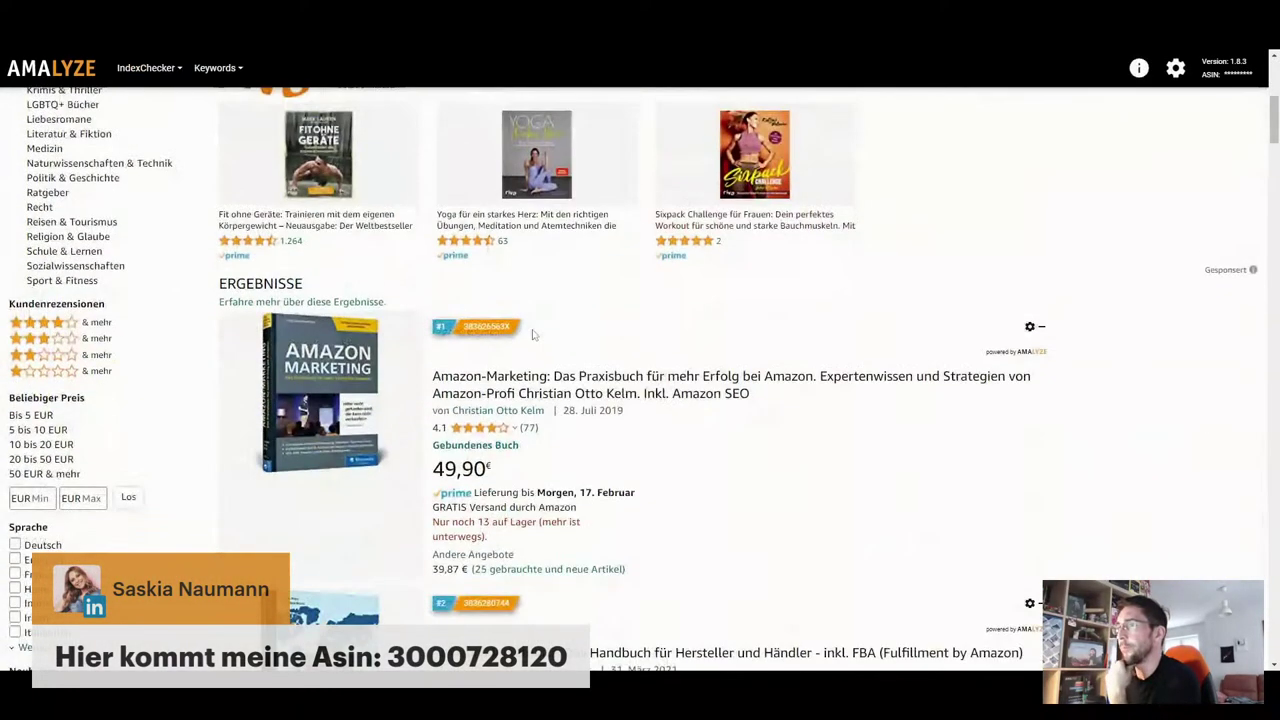
left_click(512, 383)
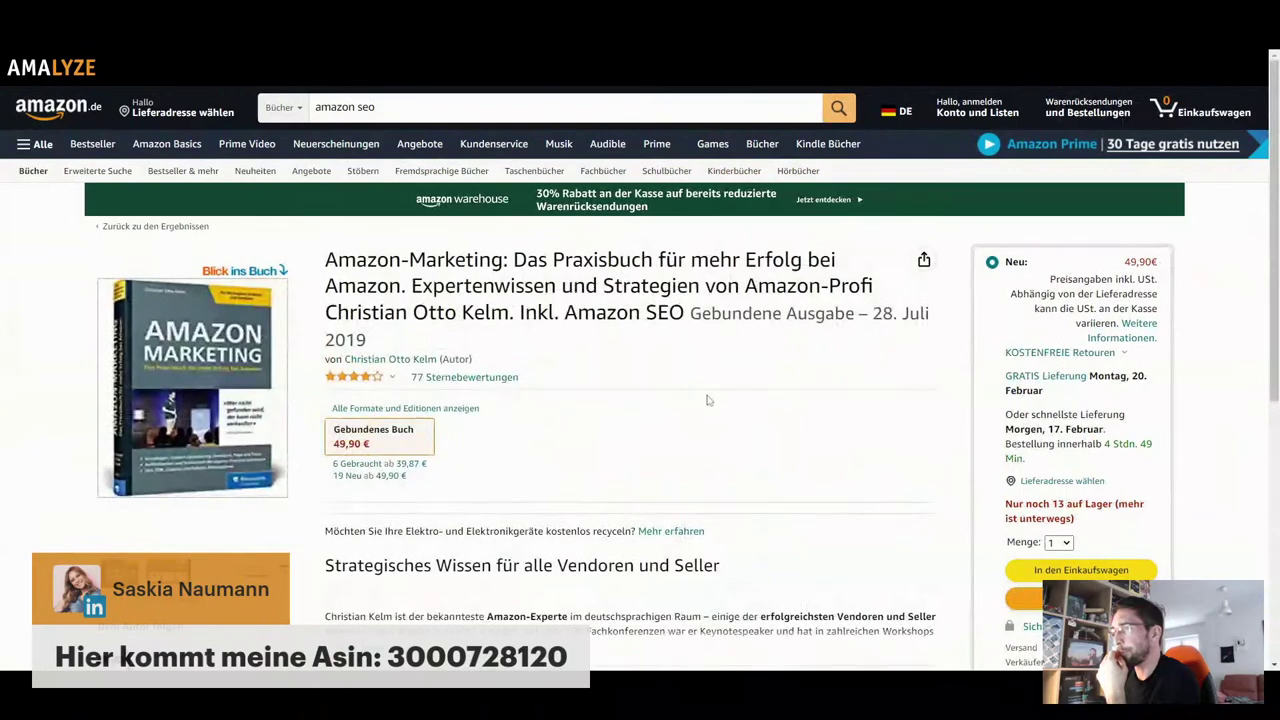
scroll(178, 481, "down", 3)
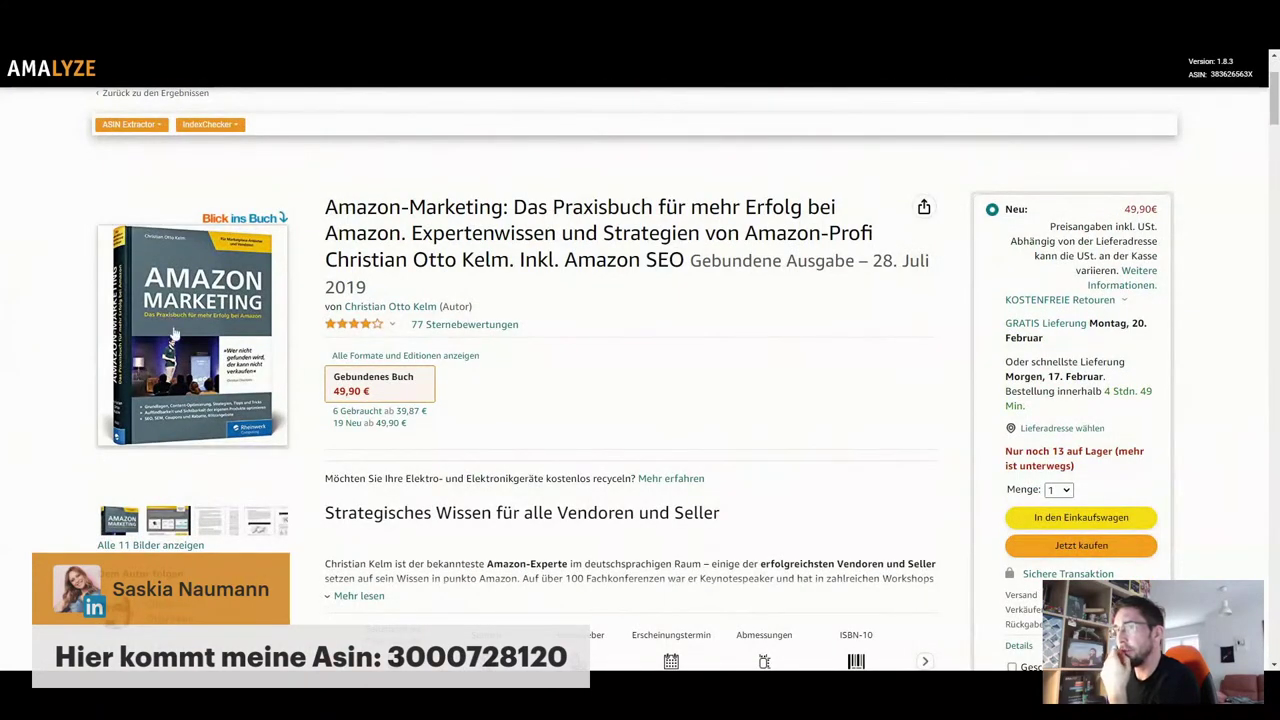
Look through the reading sample of "Amazon-Marketing", including the Vorwort, and close it
left_click(160, 545)
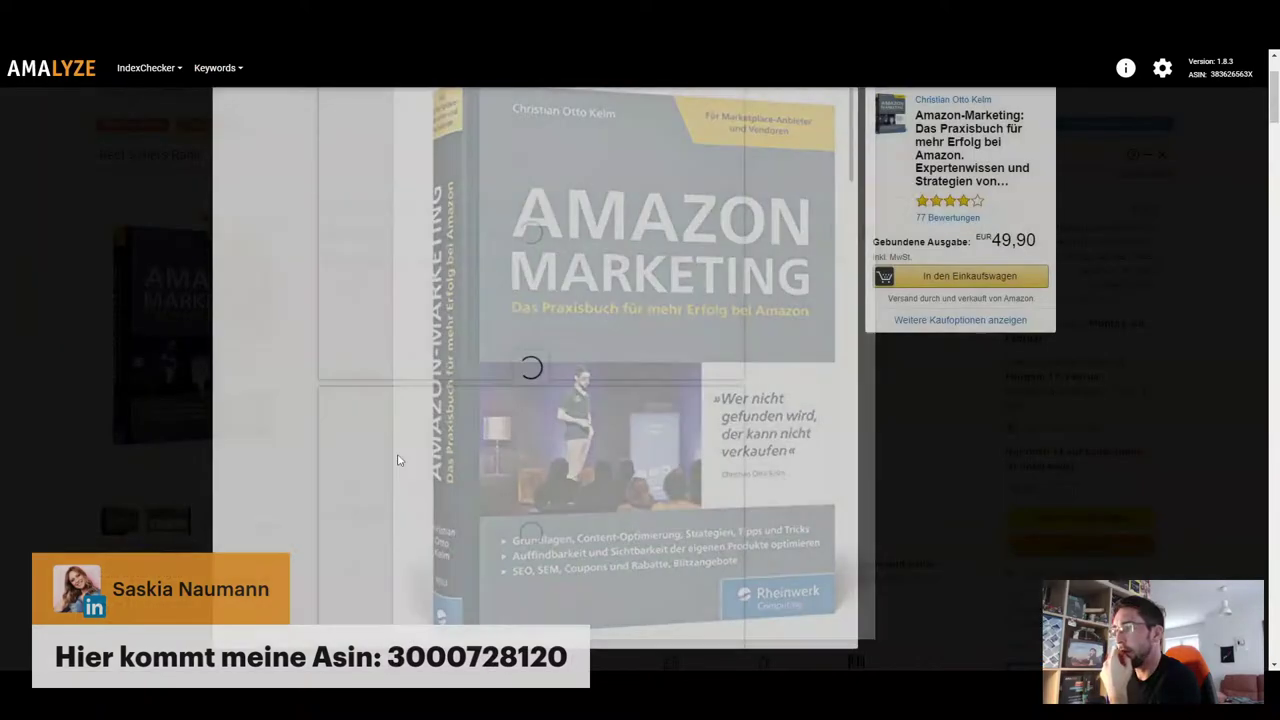
scroll(673, 410, "down", 8)
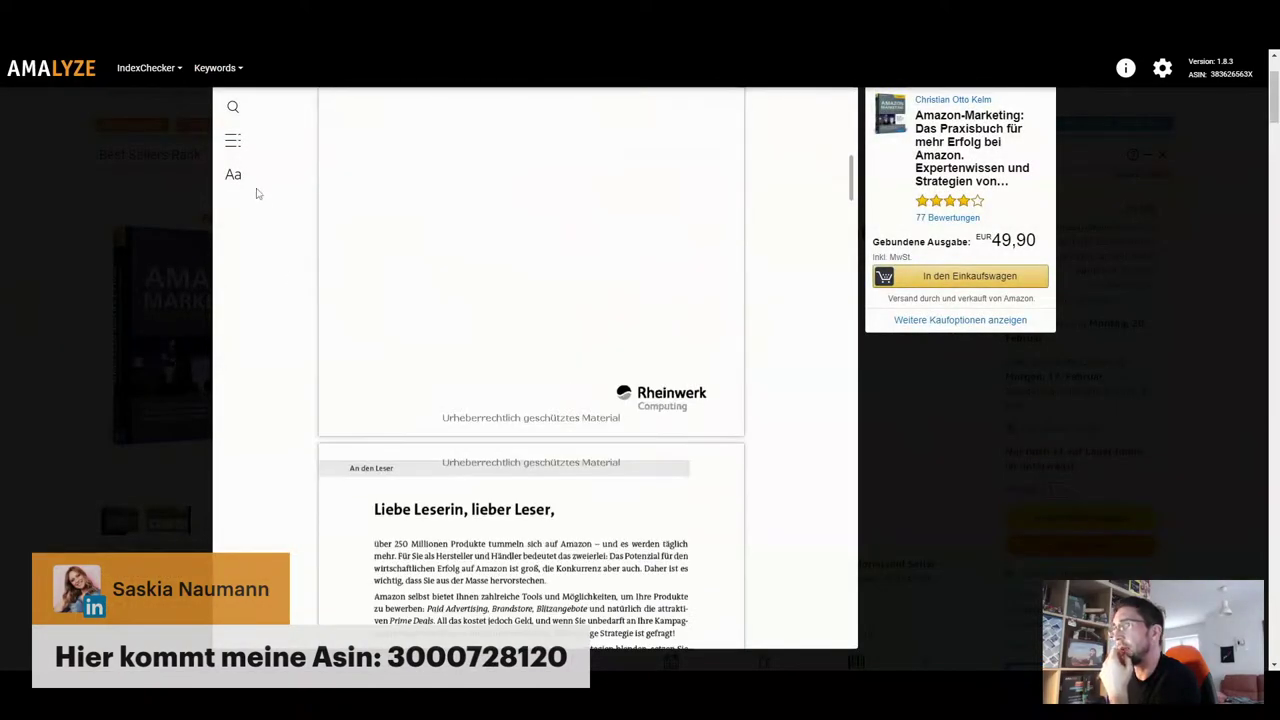
mouse_move(234, 176)
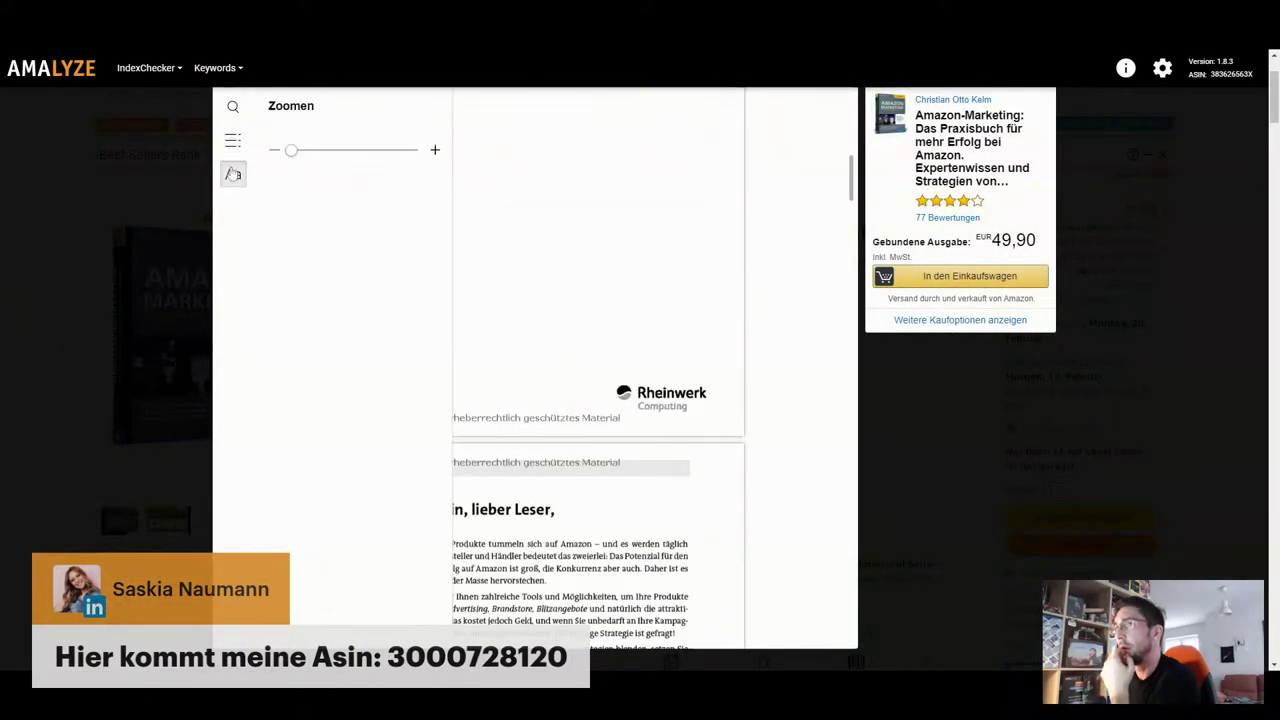
left_click(286, 207)
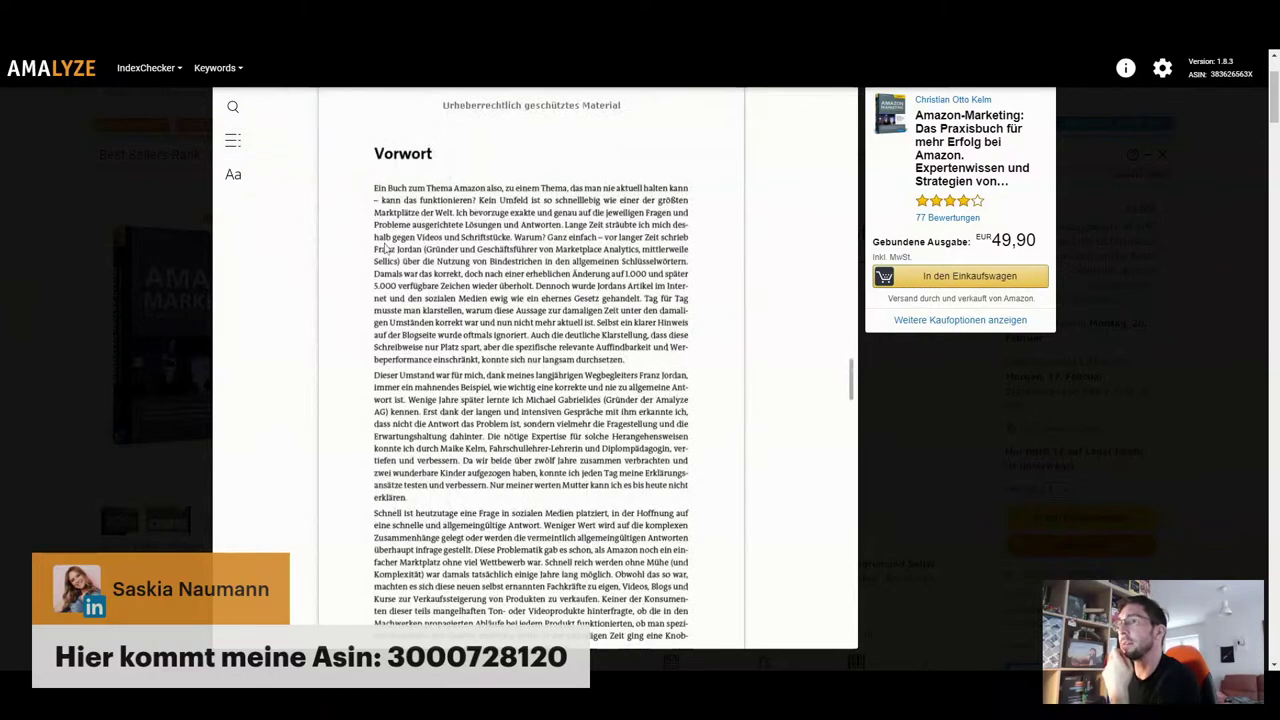
scroll(470, 300, "down", 20)
scroll(466, 318, "down", 15)
key("Escape")
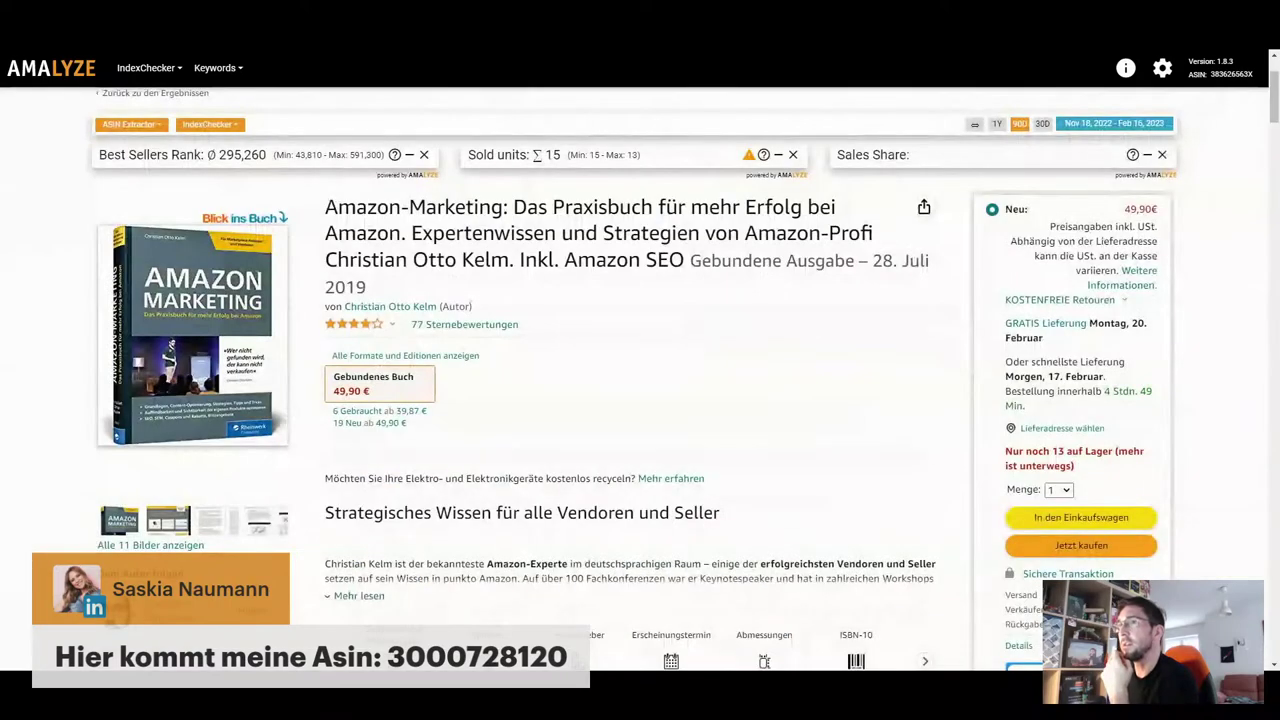
scroll(360, 205, "up", 2)
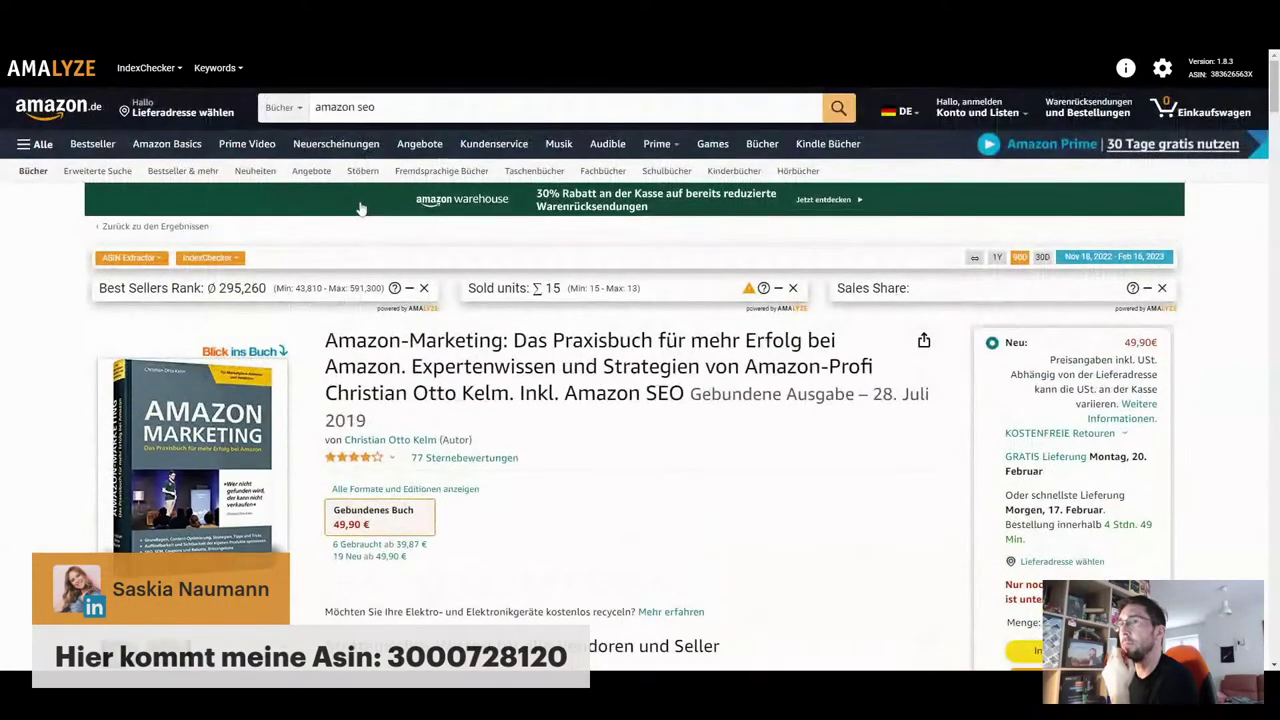
Go back to the "Moderationen schreiben" hardcover page and check its author information
key("alt+Left")
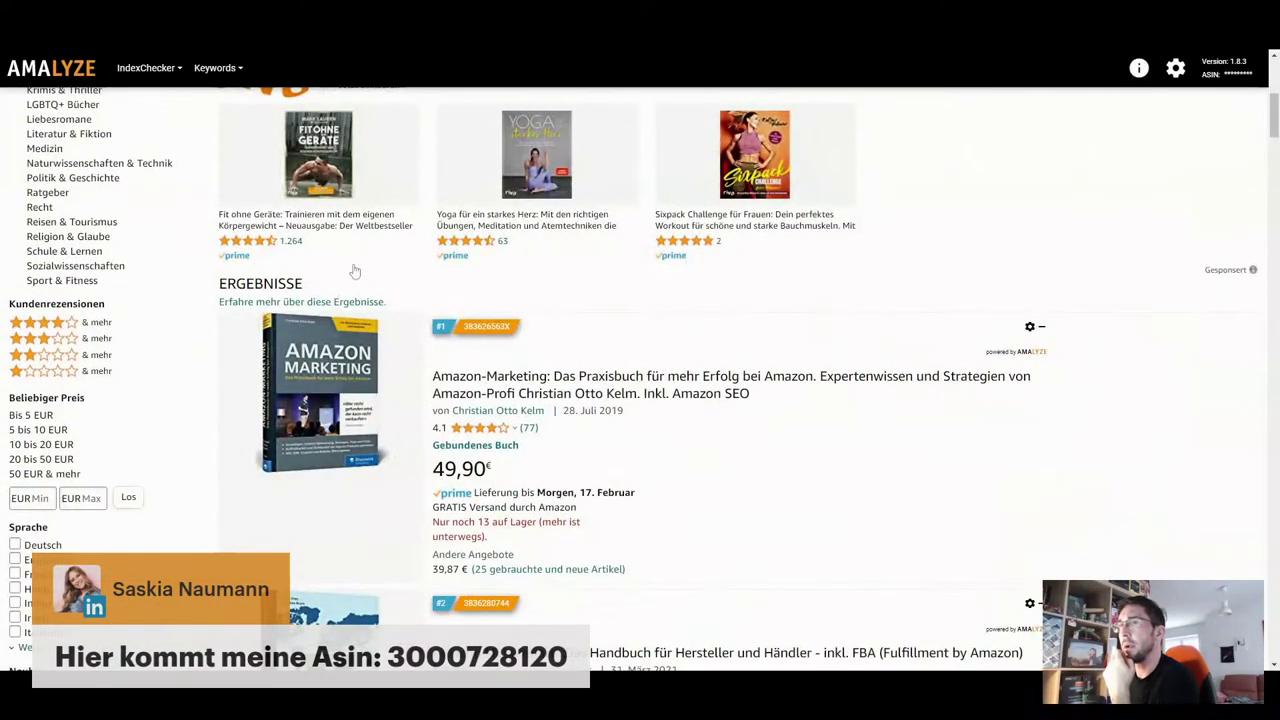
left_click(351, 270)
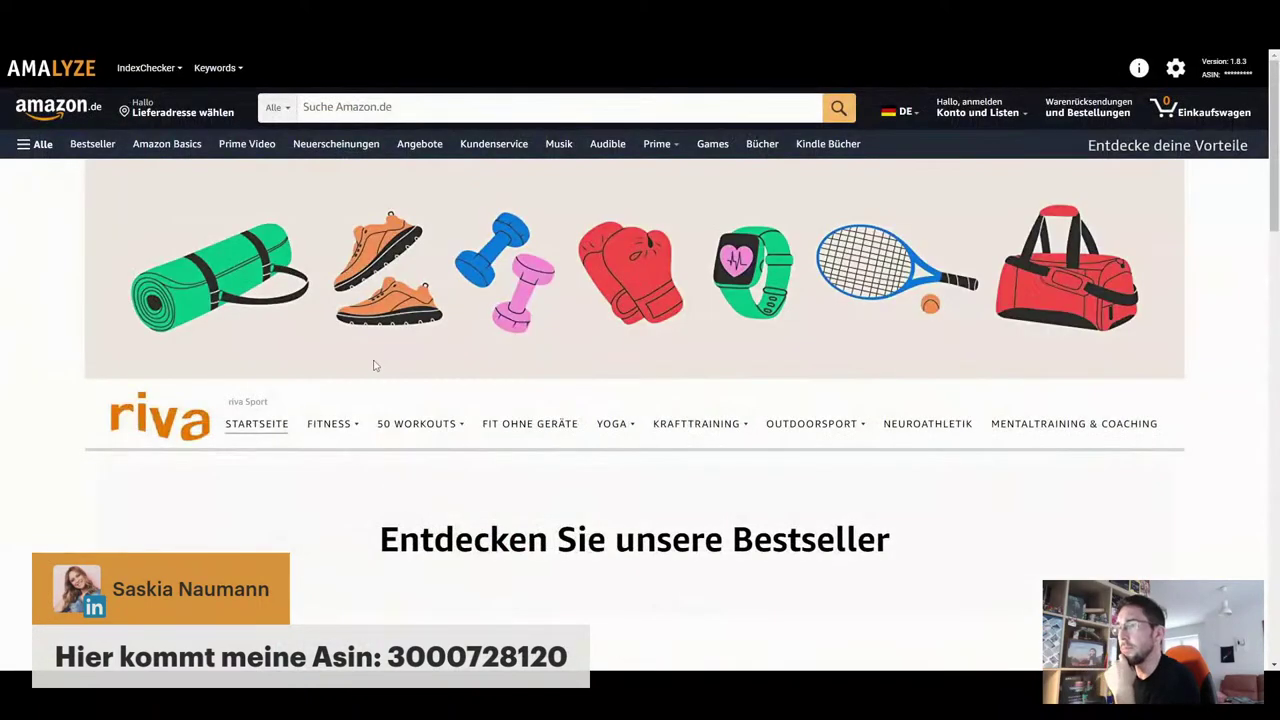
key("alt+Left")
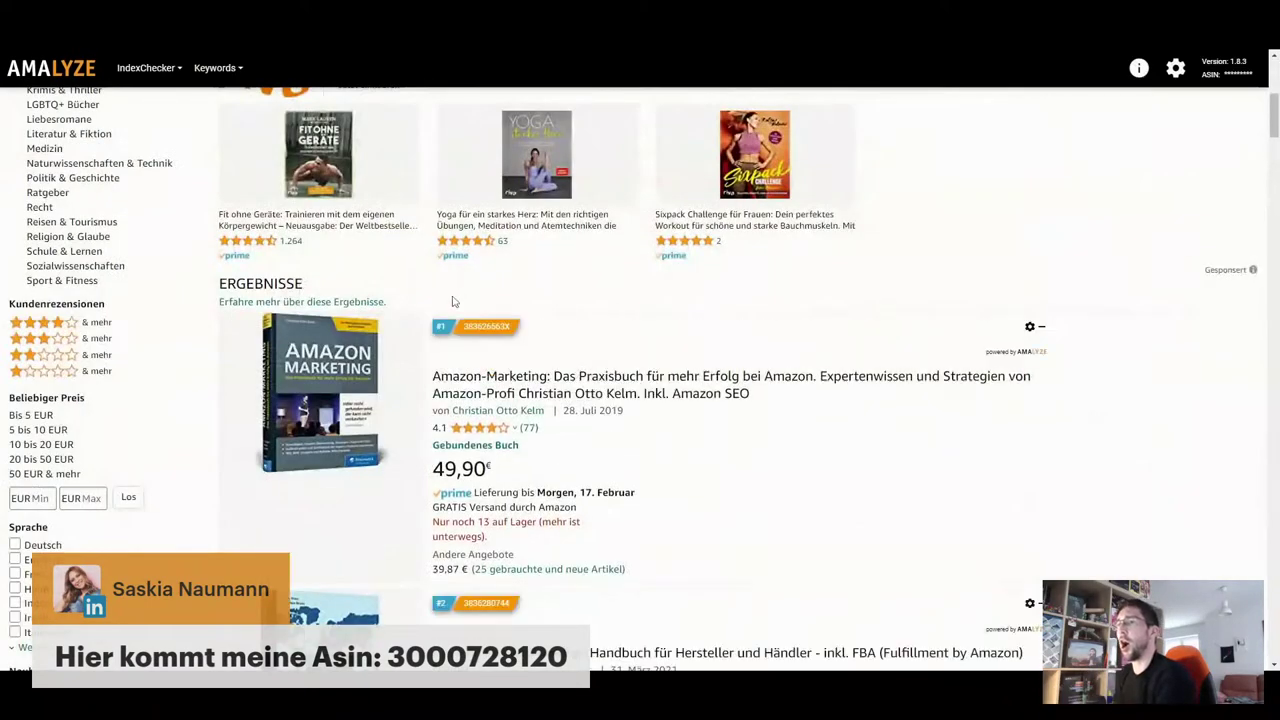
key("alt+Left")
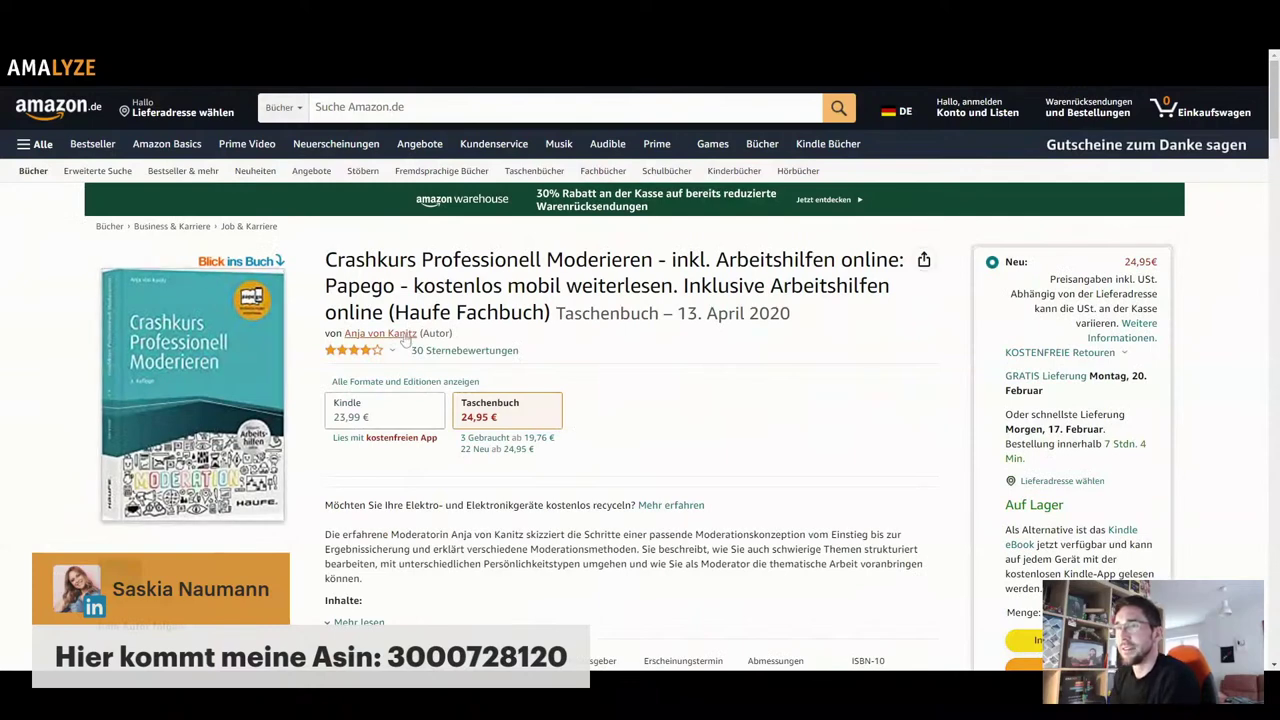
scroll(395, 332, "down", 15)
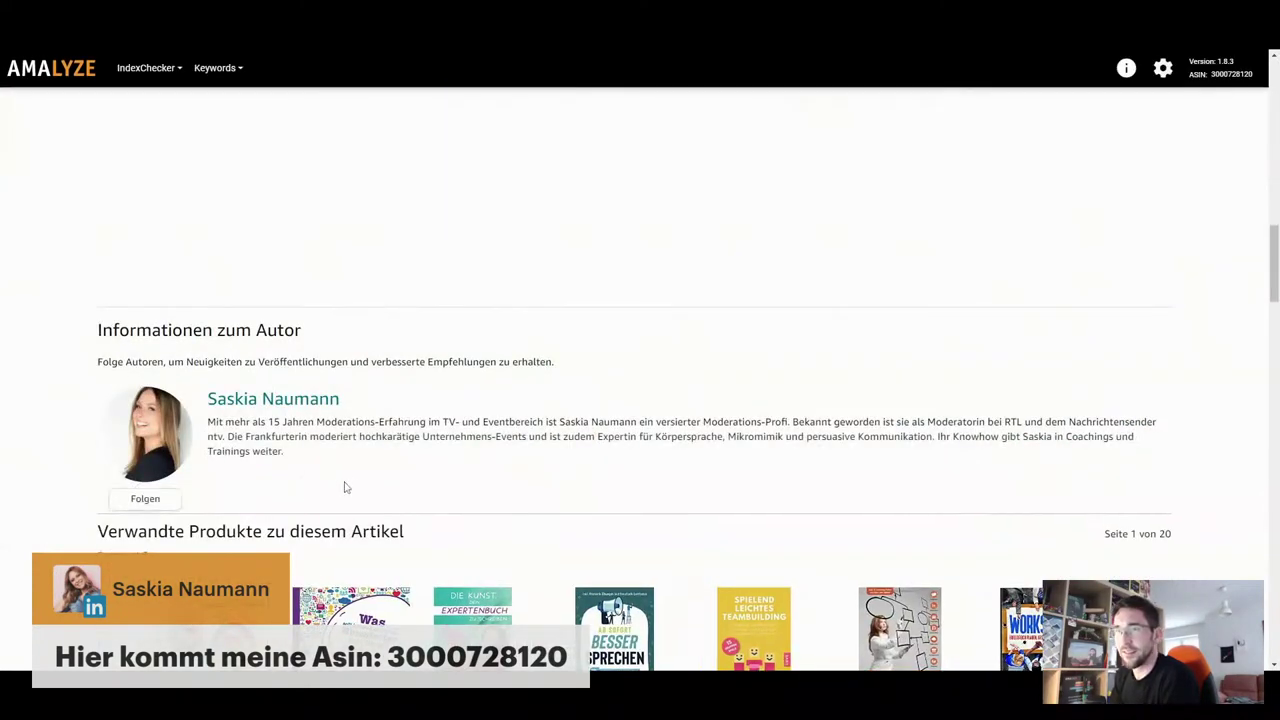
scroll(334, 463, "up", 5)
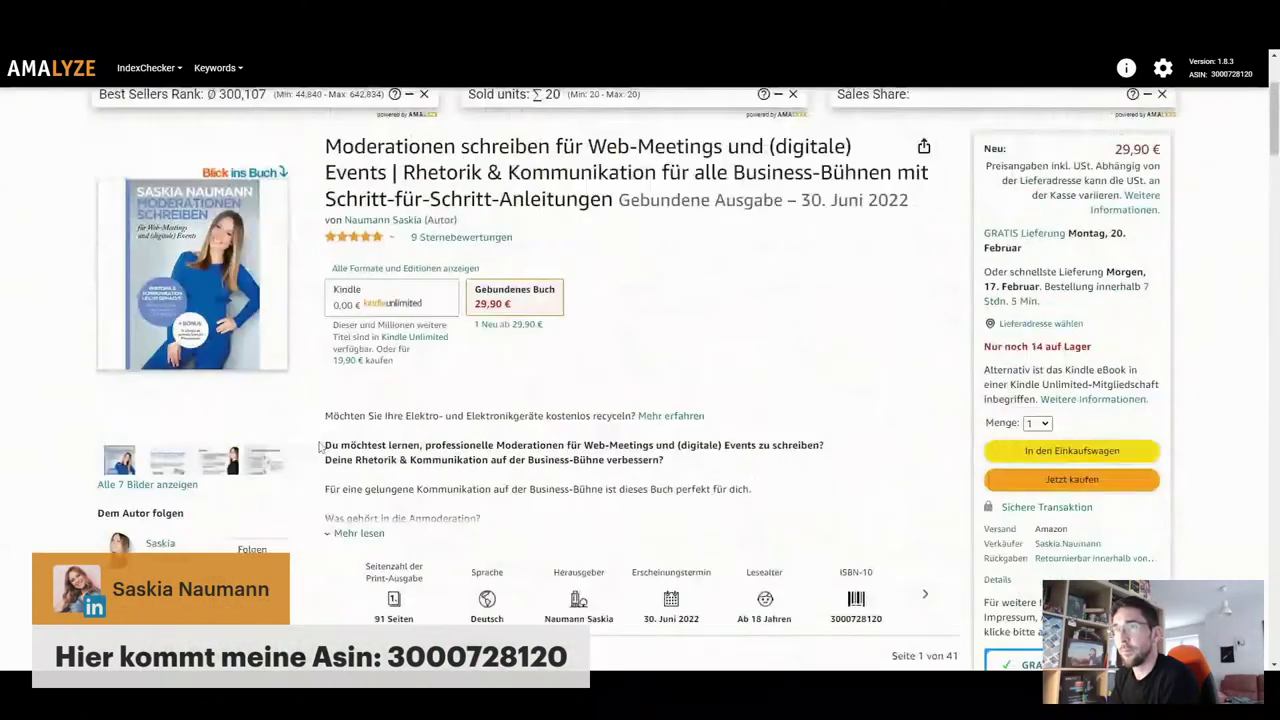
Check the hardcover reading sample's font settings and table of contents, close it, and switch to the Kindle edition
left_click(217, 428)
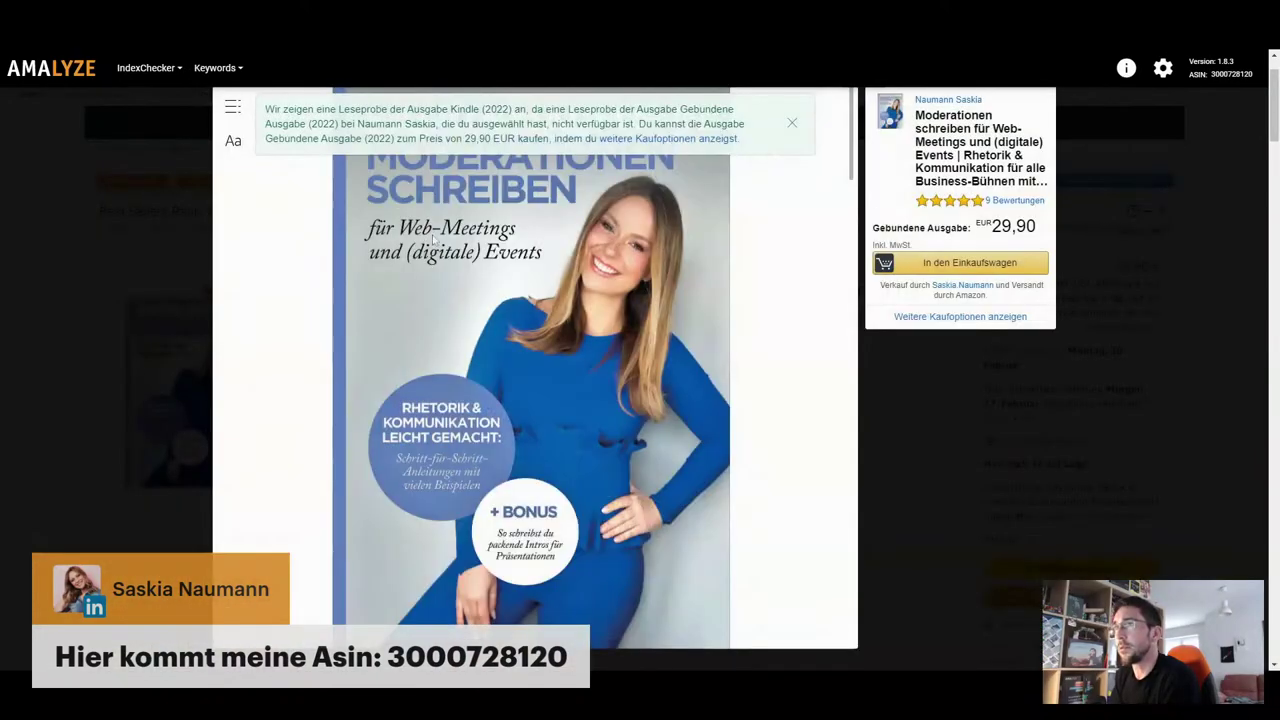
left_click(295, 145)
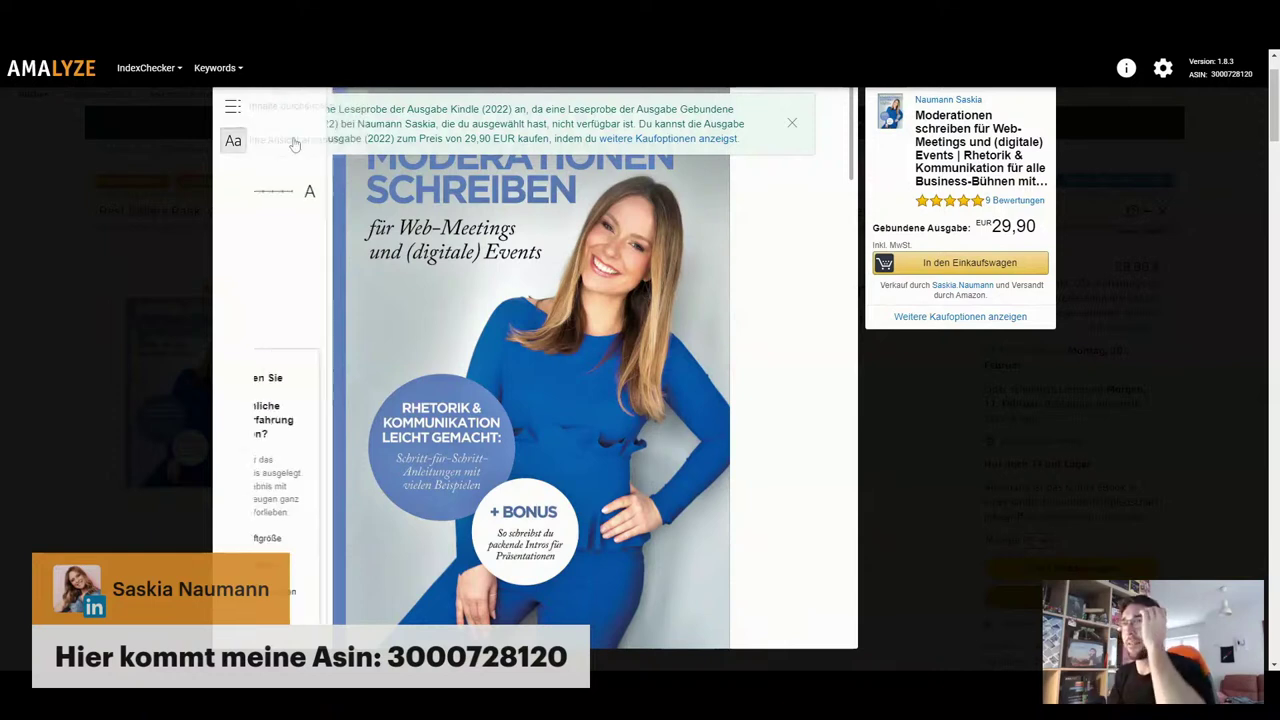
mouse_move(333, 198)
left_mouse_down()
mouse_move(382, 194)
mouse_move(321, 193)
left_mouse_up()
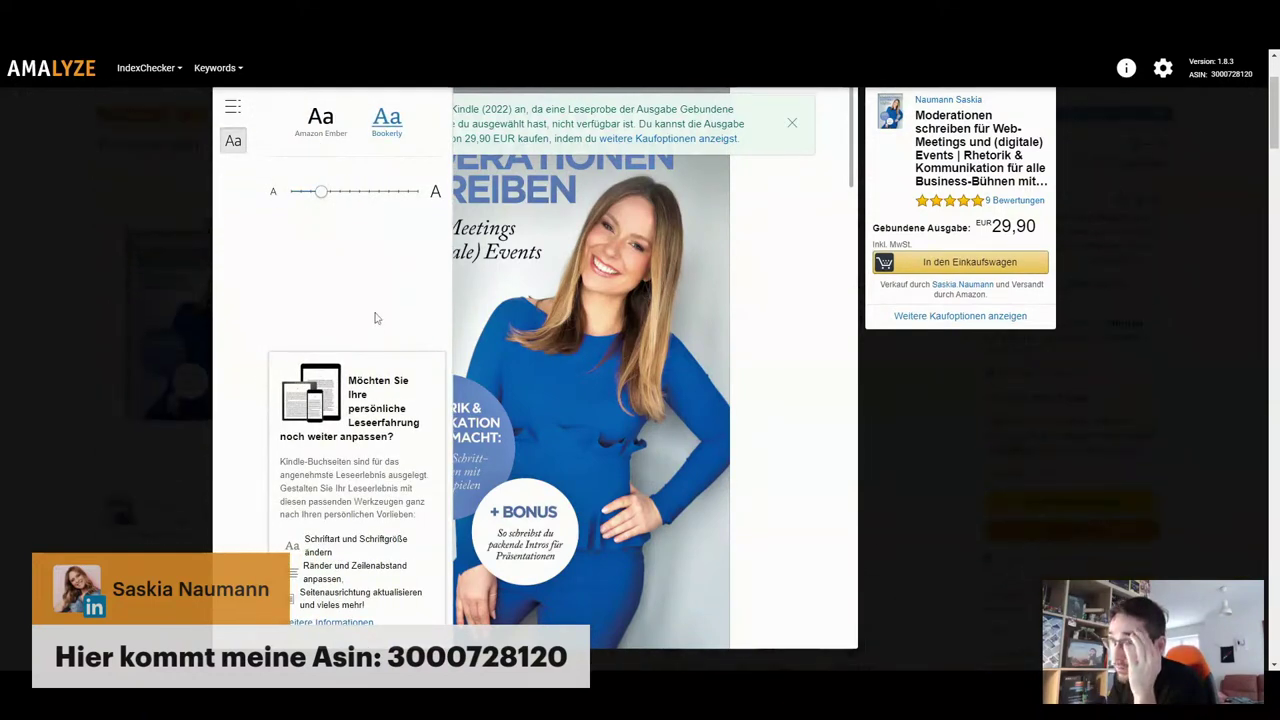
left_click(234, 110)
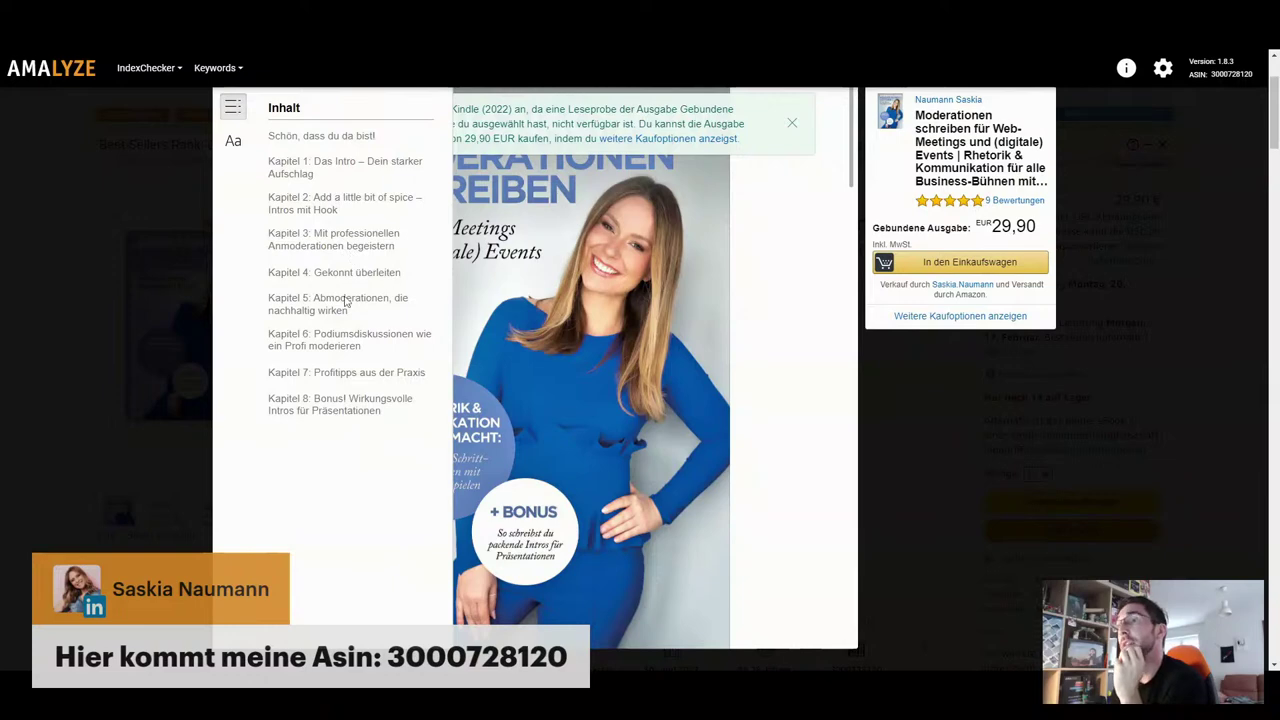
left_click(794, 125)
left_click(1143, 167)
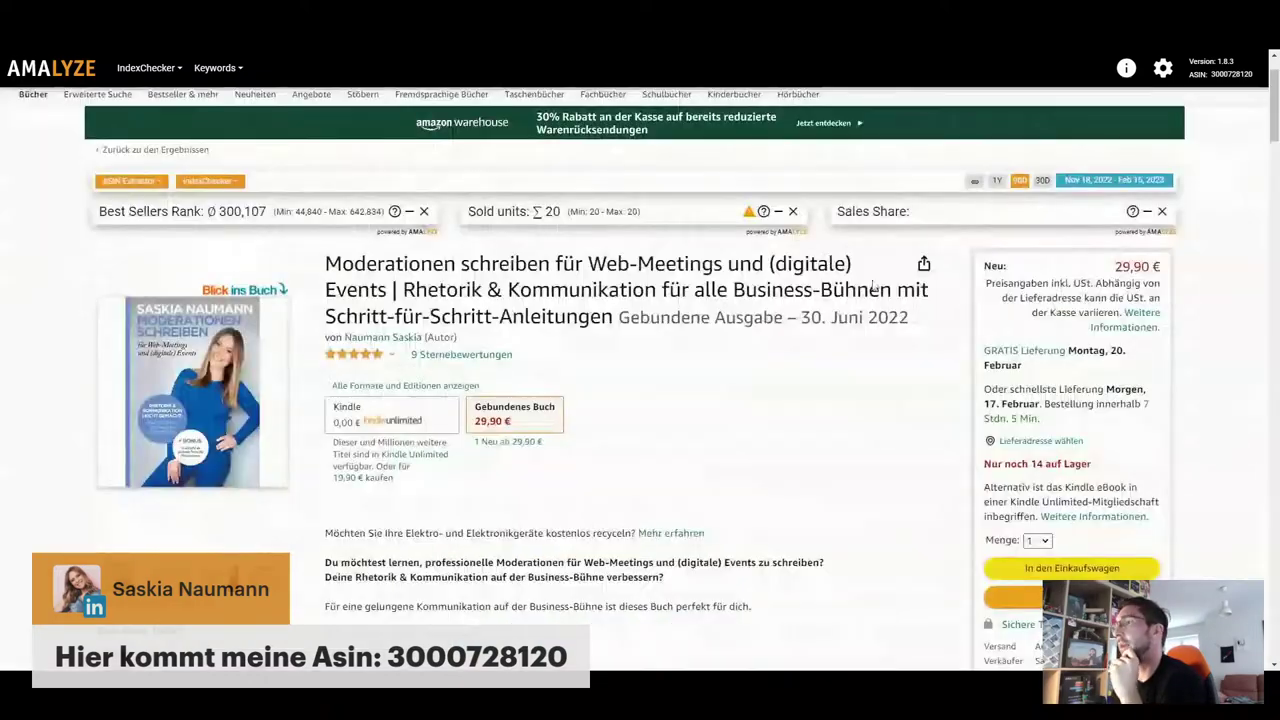
left_click(397, 420)
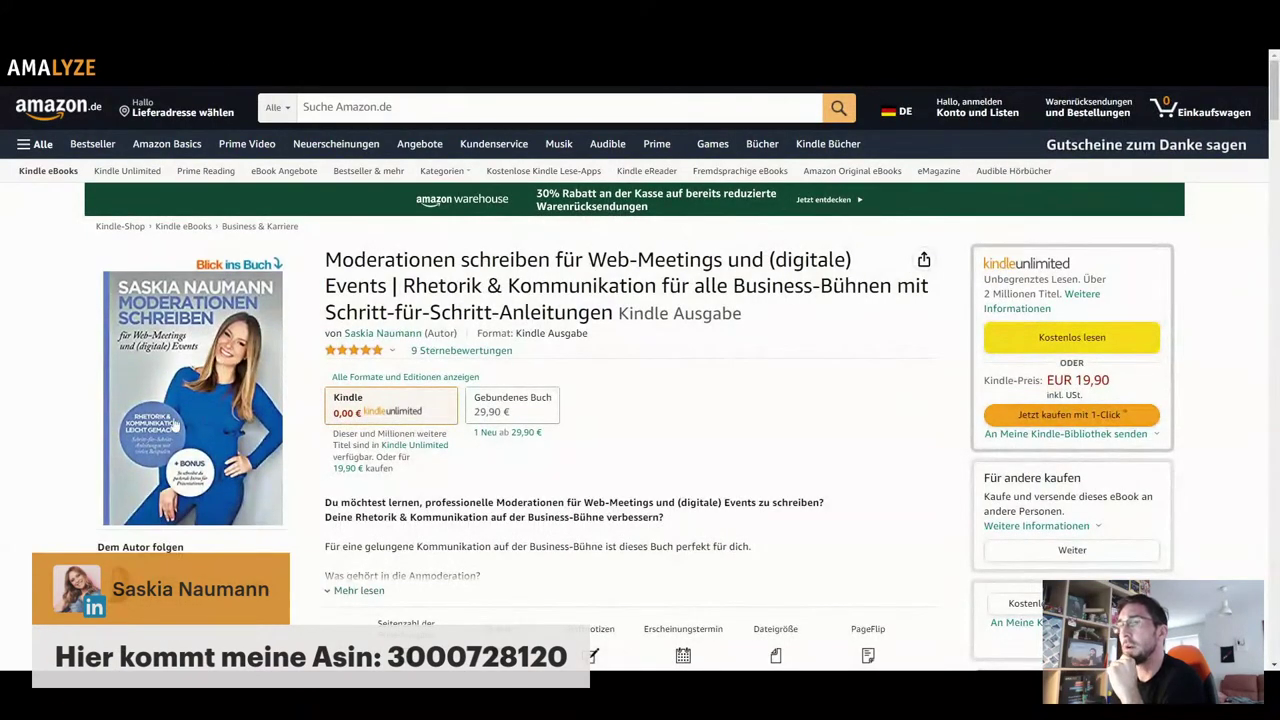
Open the Kindle edition's reading sample, look through its cover, imprint, table of contents and final page, and close it
left_click(230, 419)
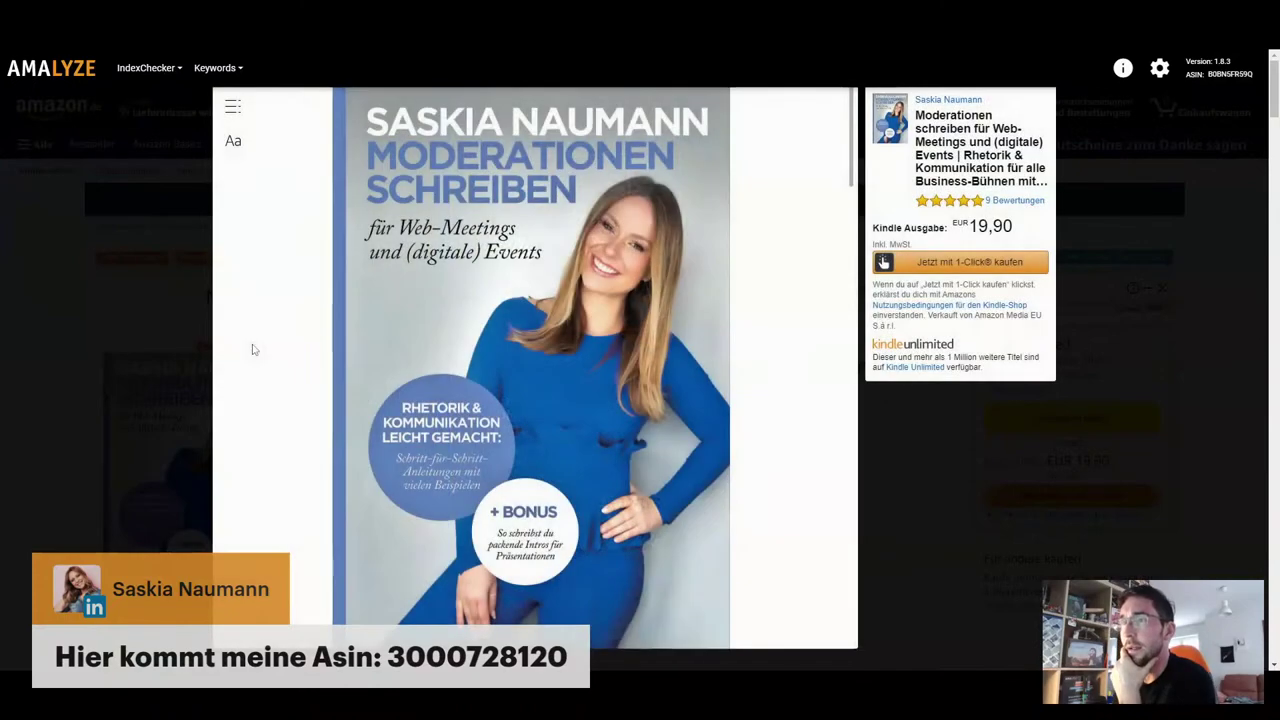
left_click(212, 358)
left_click(235, 349)
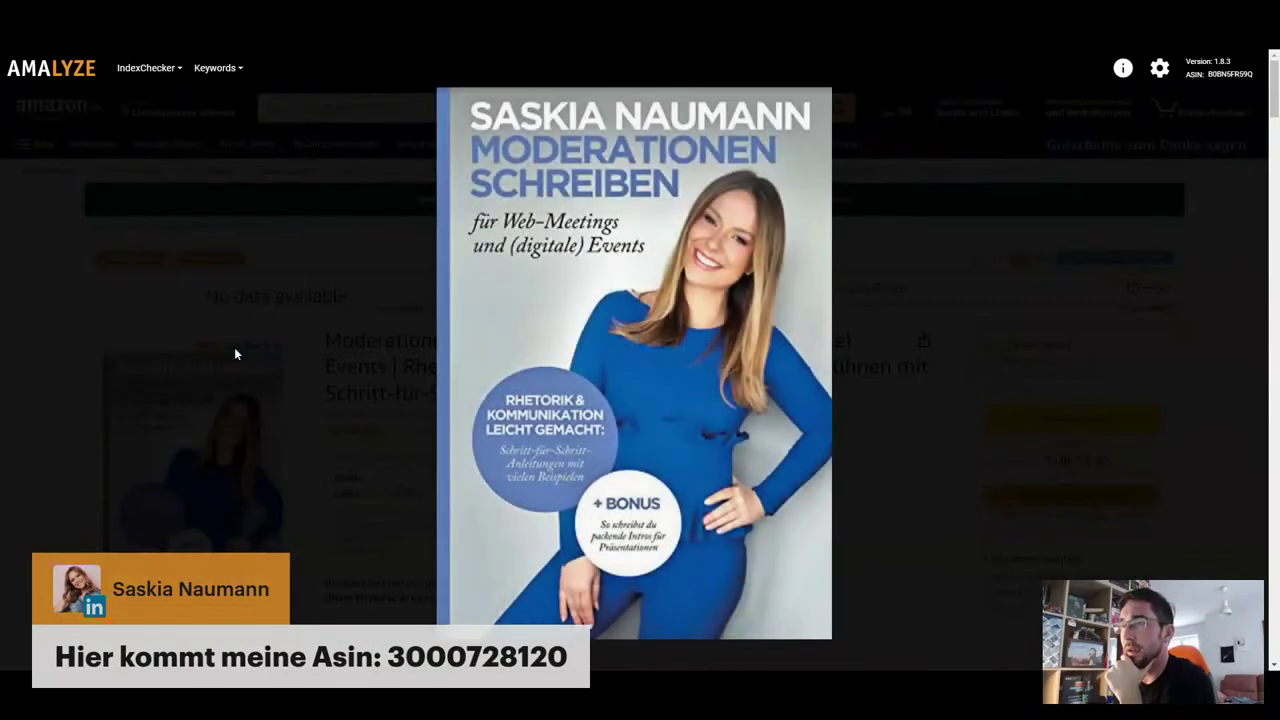
scroll(553, 362, "down", 4)
scroll(556, 367, "down", 8)
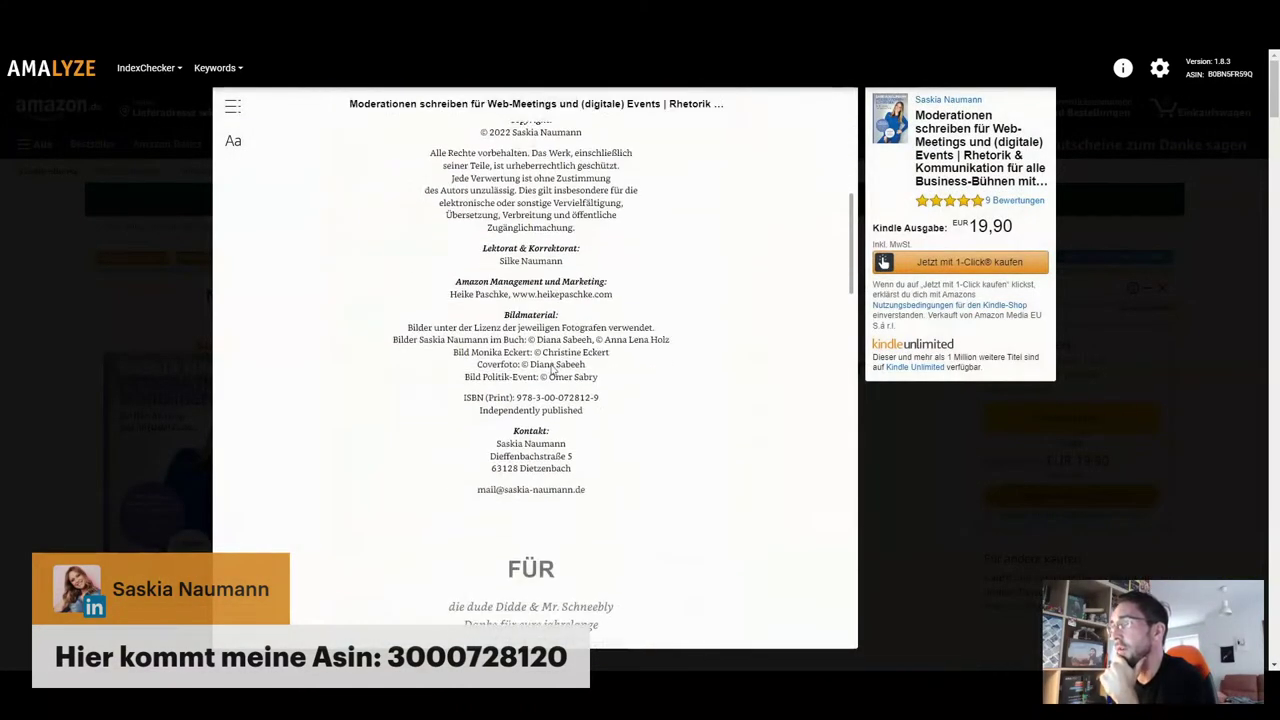
scroll(553, 370, "down", 1)
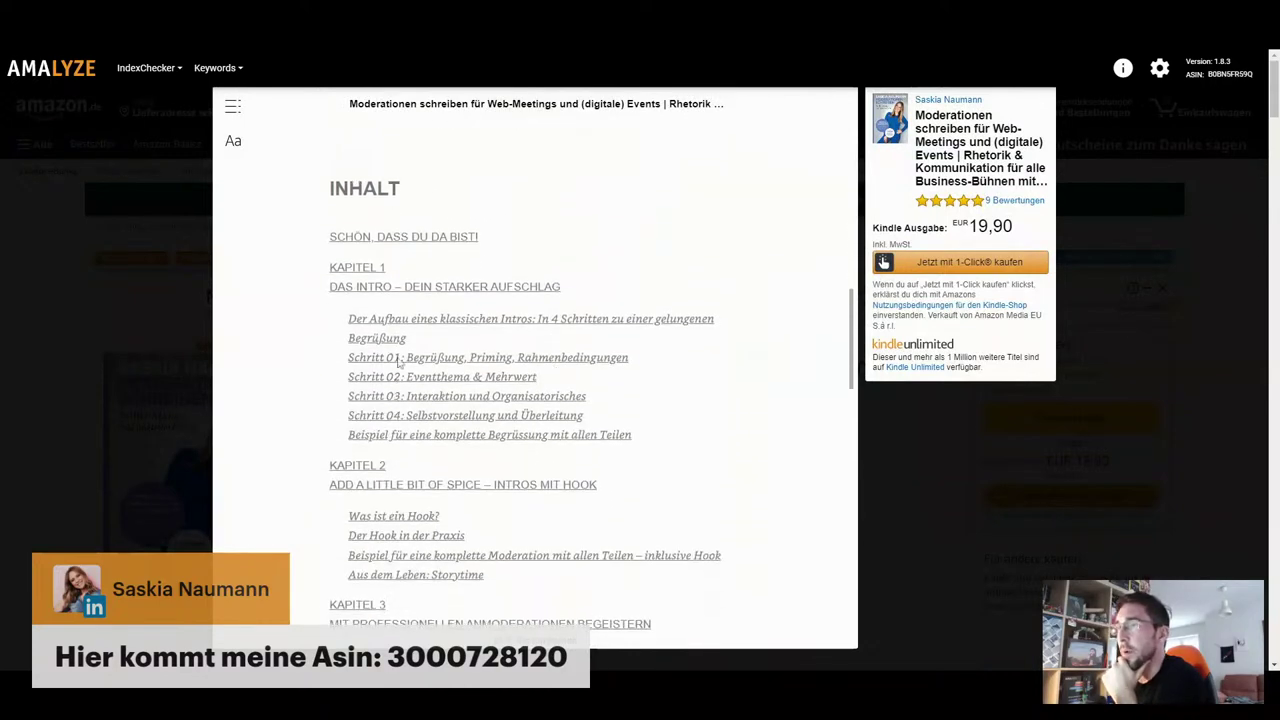
scroll(428, 368, "down", 10)
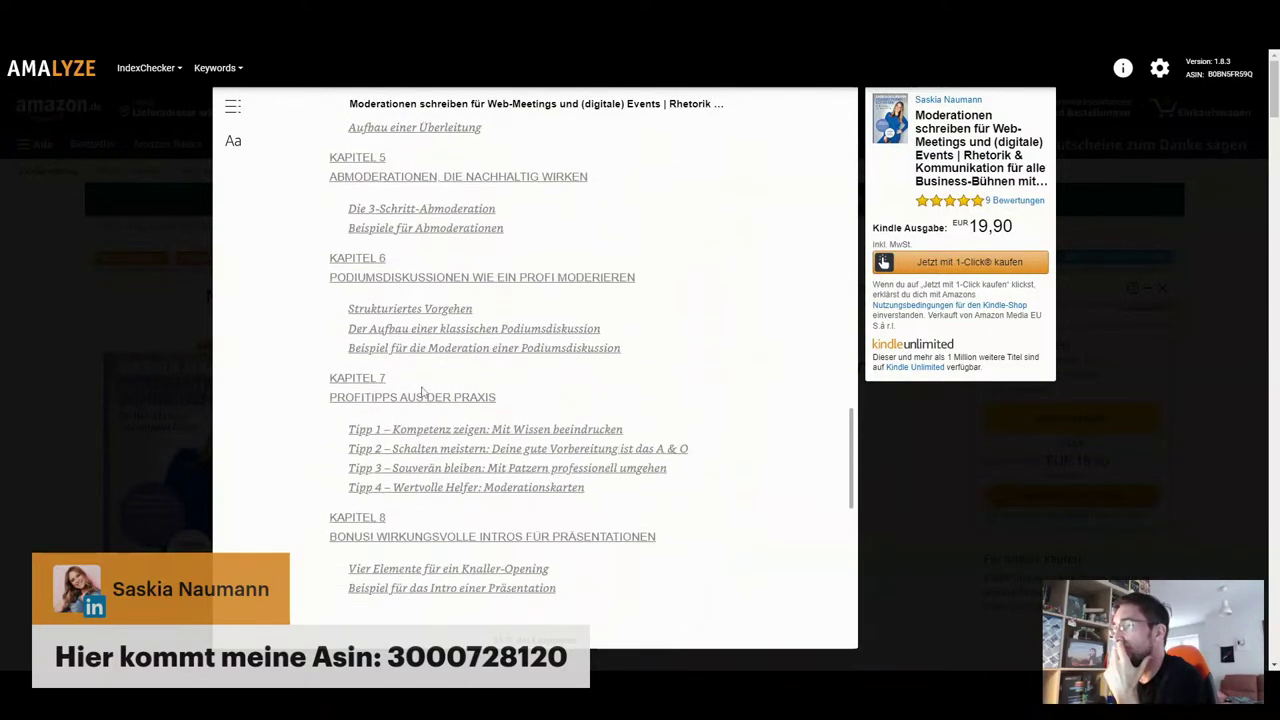
scroll(423, 391, "down", 5)
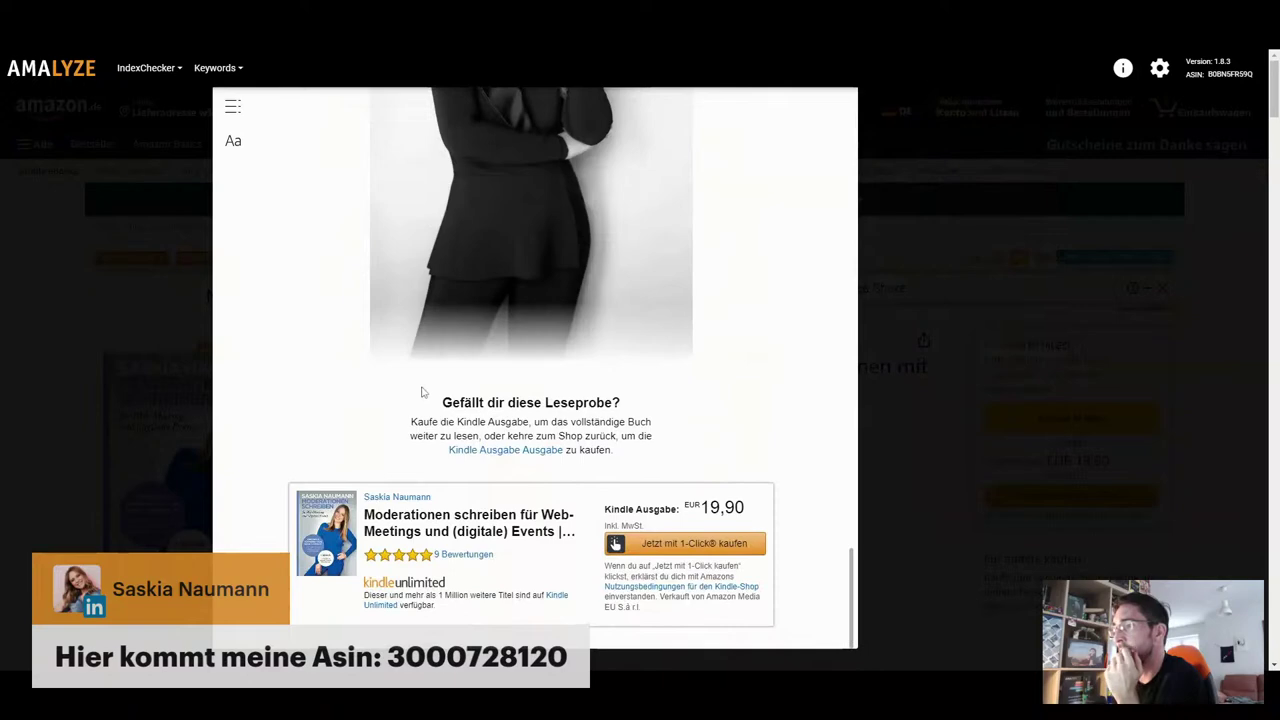
scroll(538, 368, "up", 6)
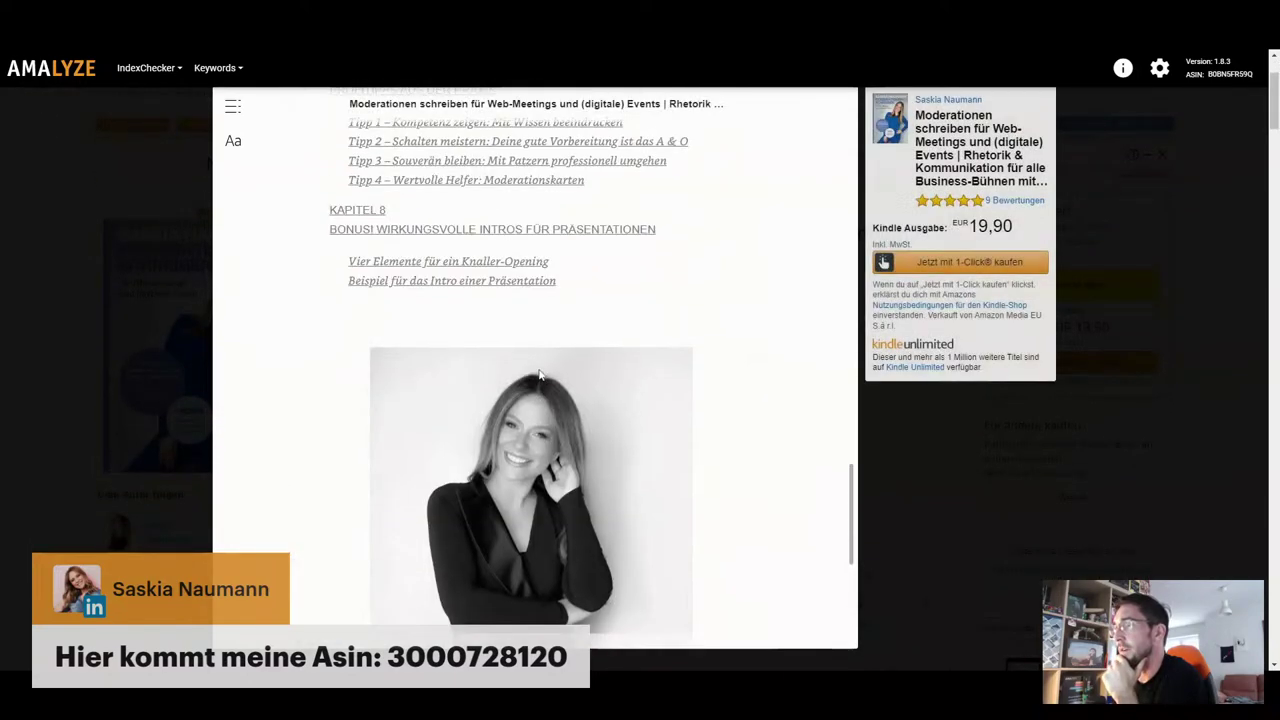
scroll(637, 437, "up", 5)
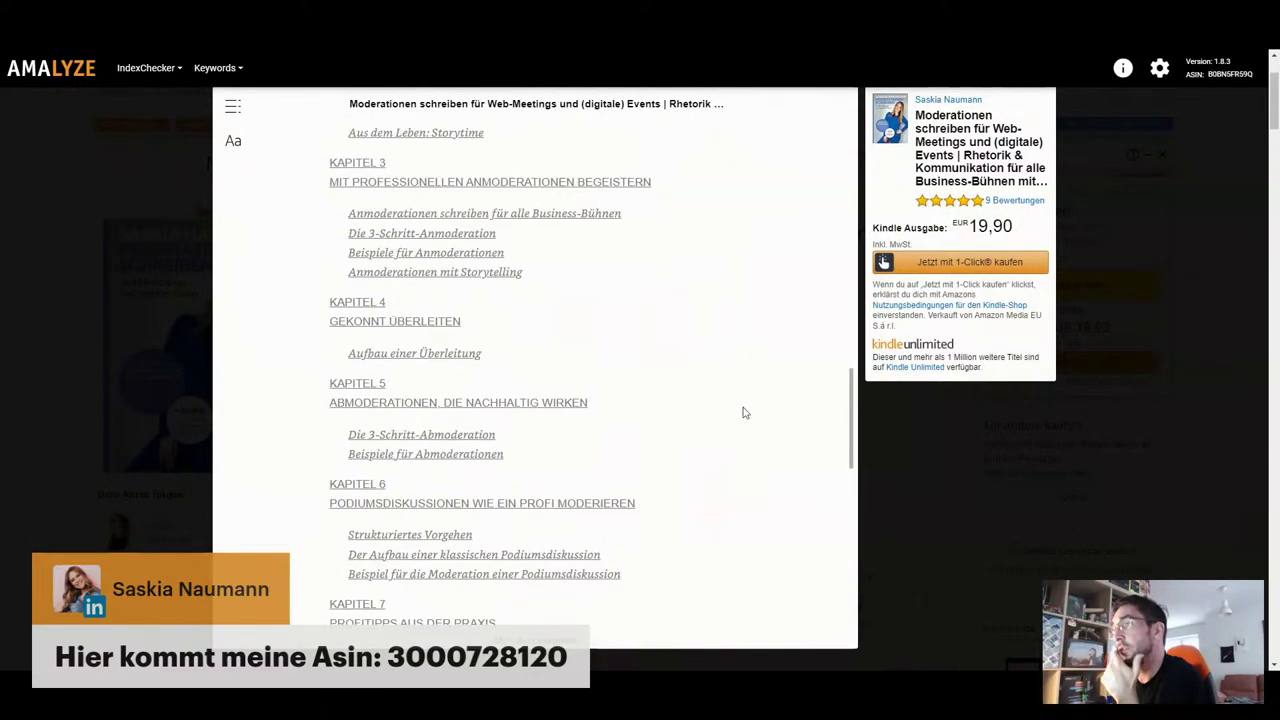
scroll(490, 438, "down", 10)
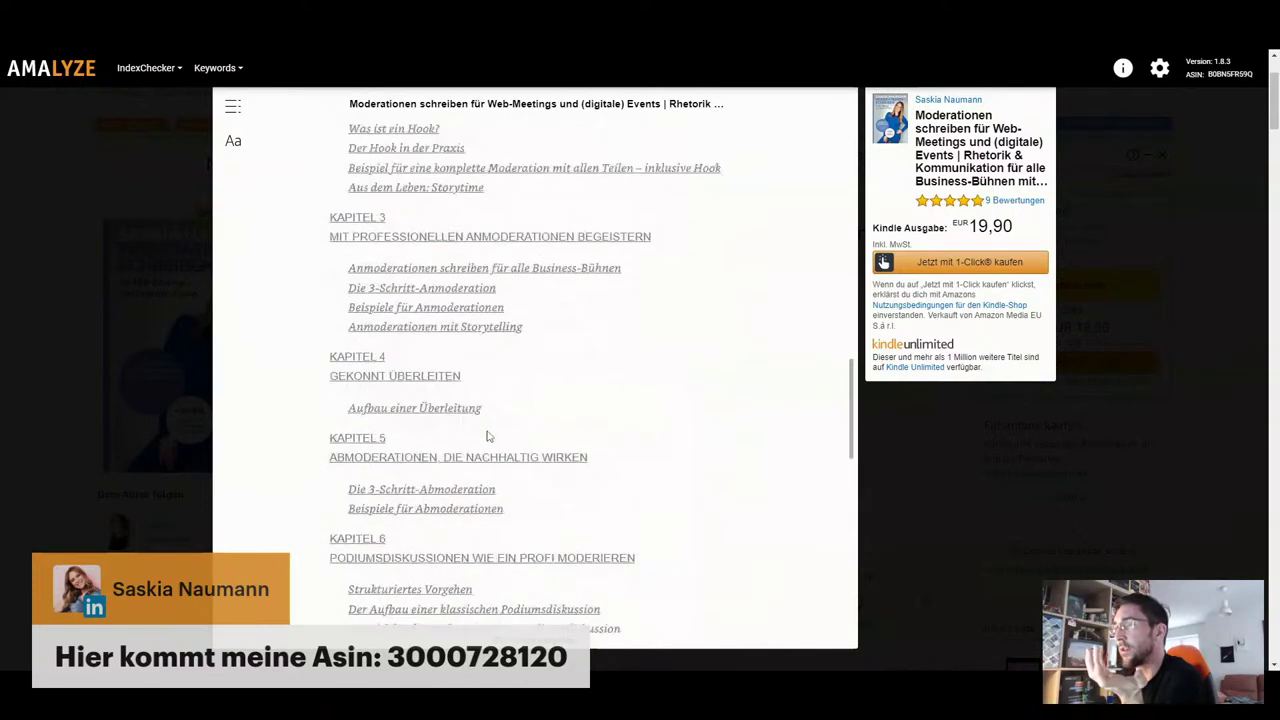
scroll(669, 366, "down", 4)
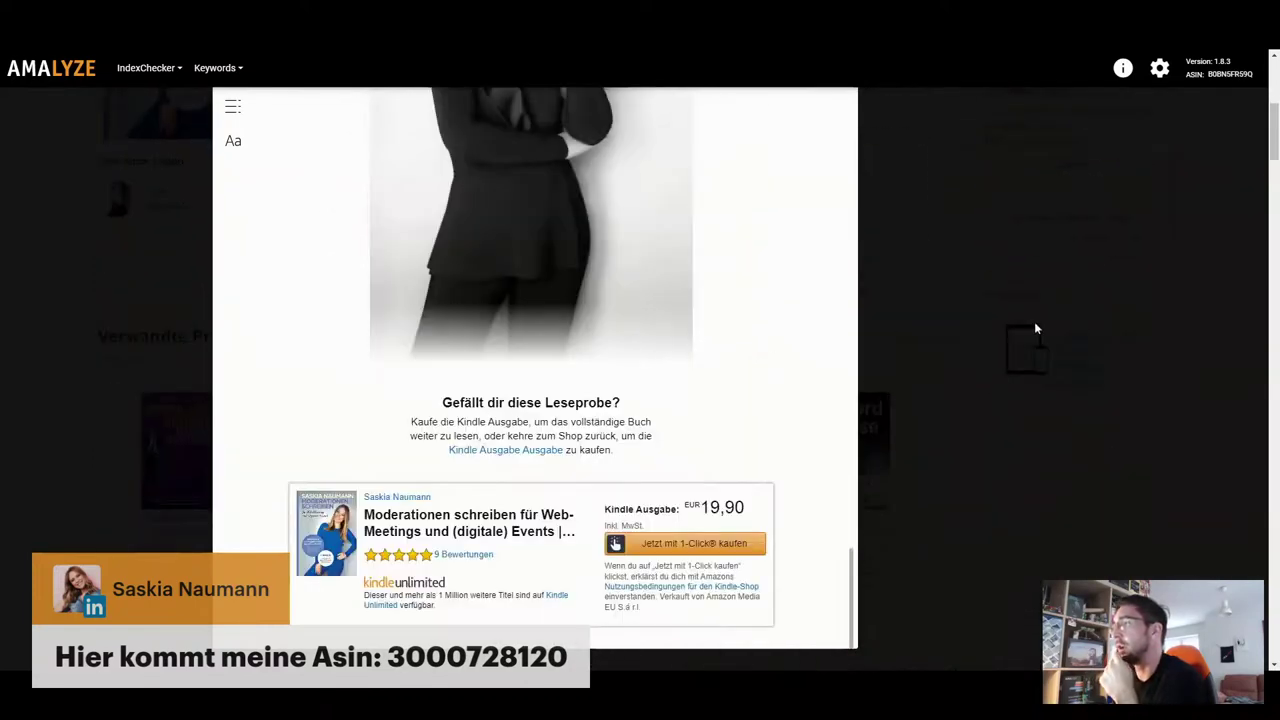
left_click(997, 432)
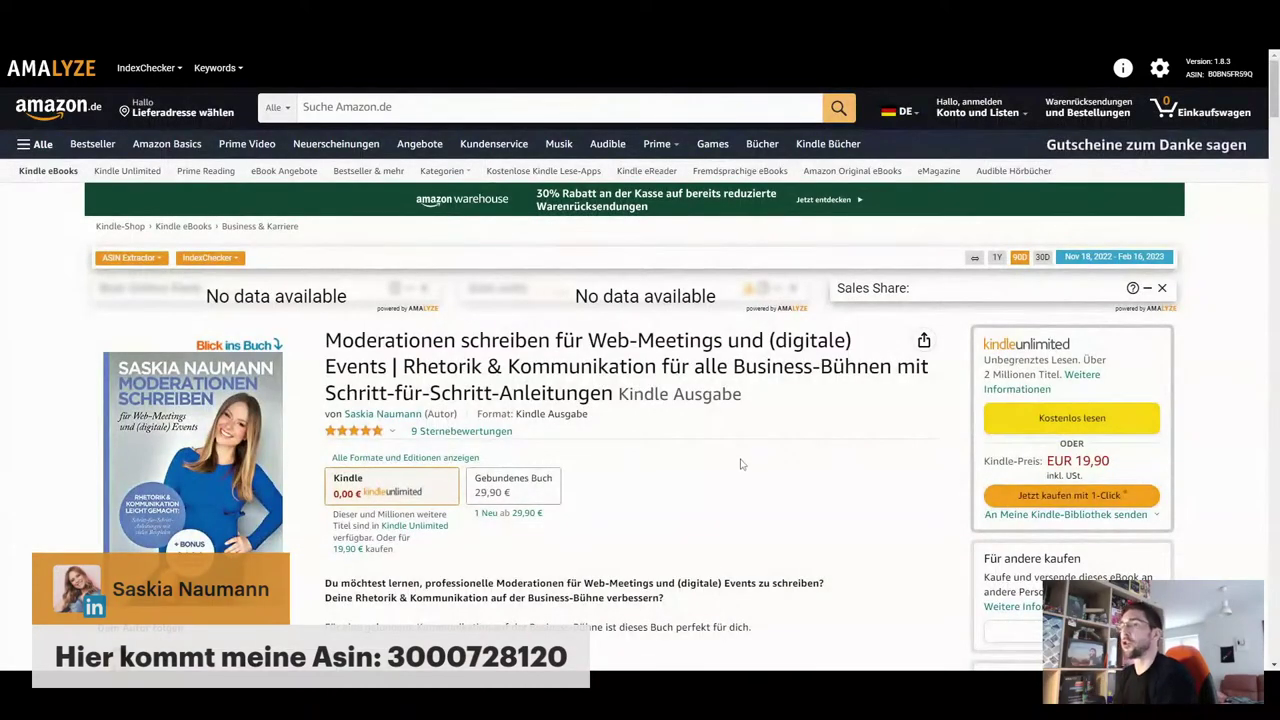
Read through the book description on the Kindle edition's product page
scroll(741, 453, "down", 2)
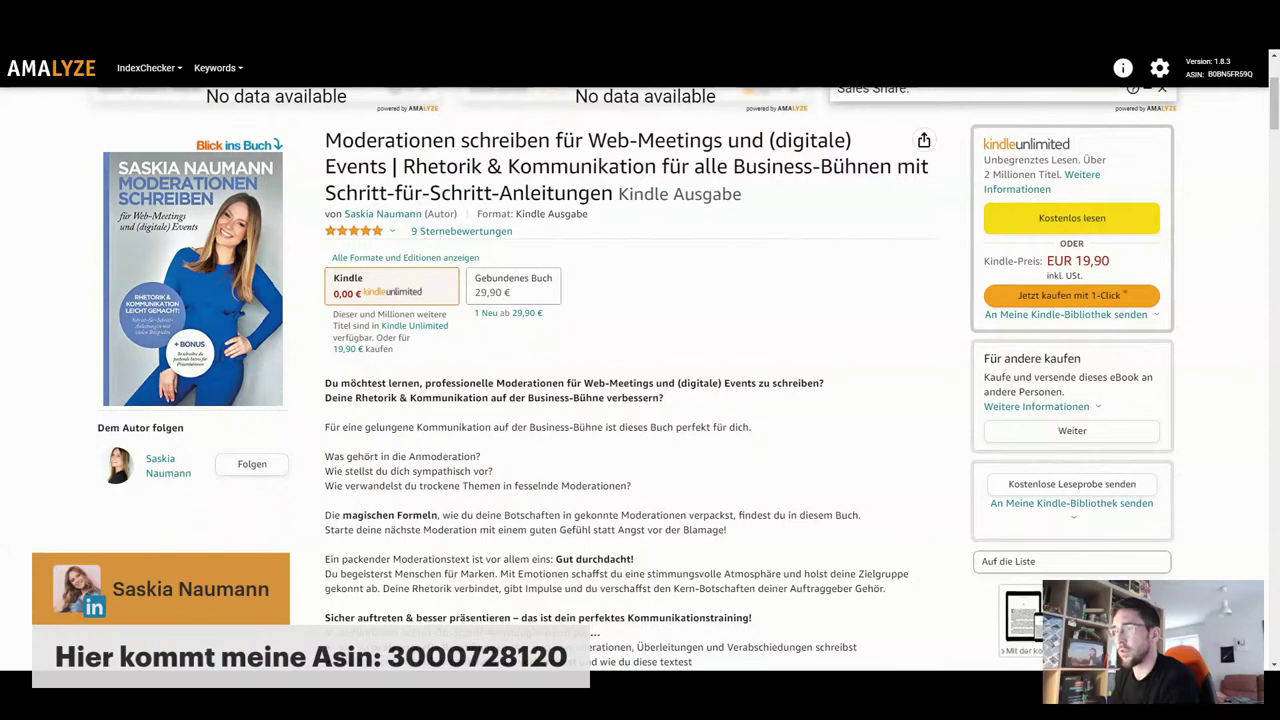
scroll(294, 460, "down", 3)
scroll(294, 460, "up", 2)
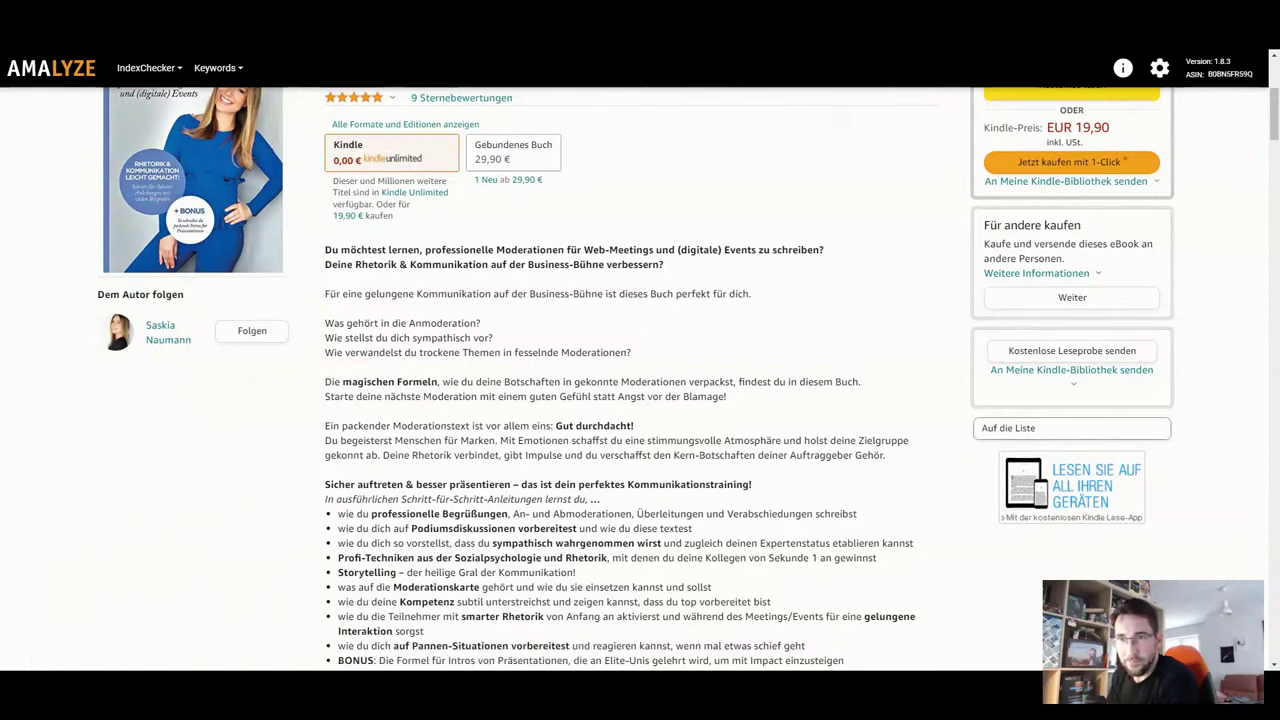
scroll(303, 273, "up", 5)
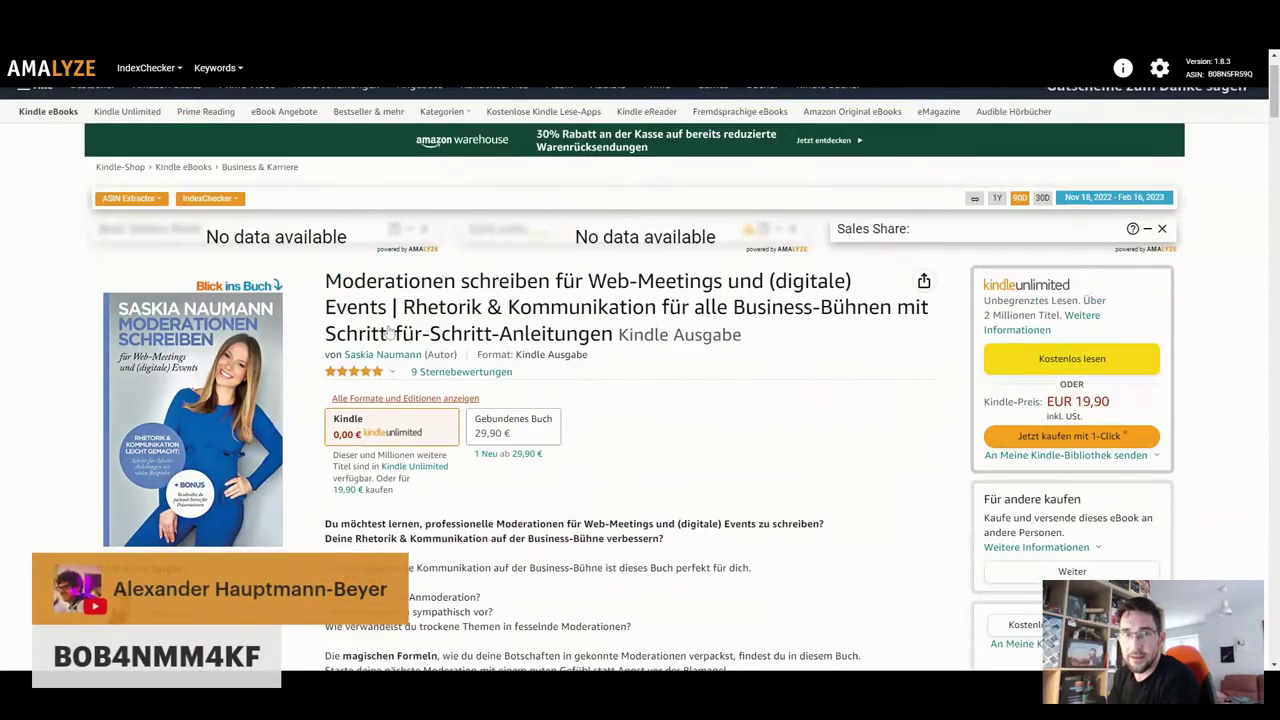
Search all Amazon.de categories for the ASIN B0B4NMM4KF
left_click(400, 107)
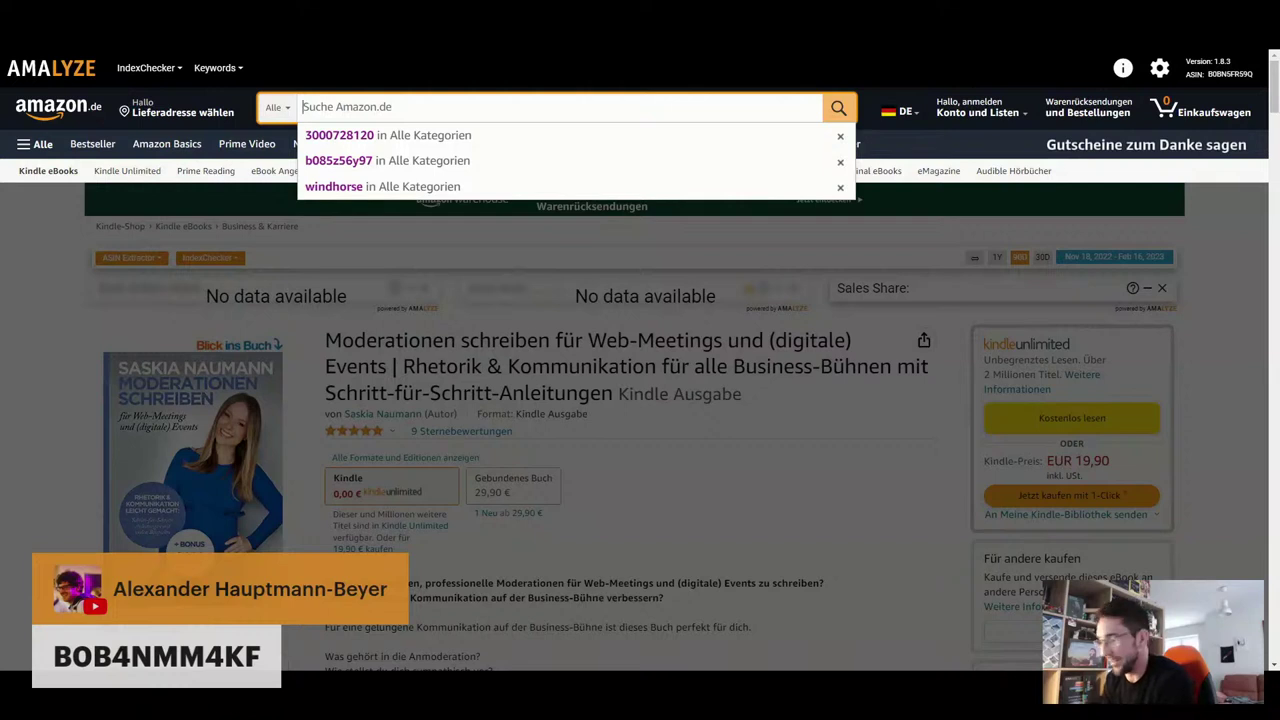
type("B0B")
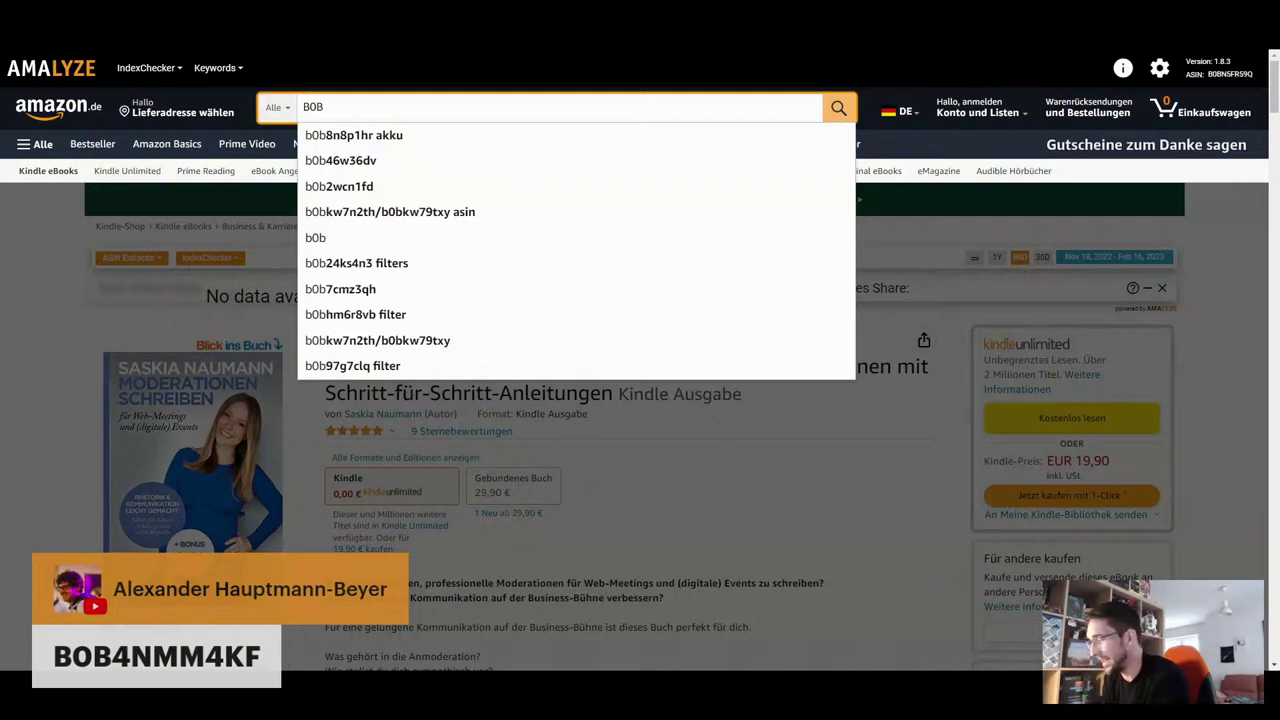
type("4nmm4")
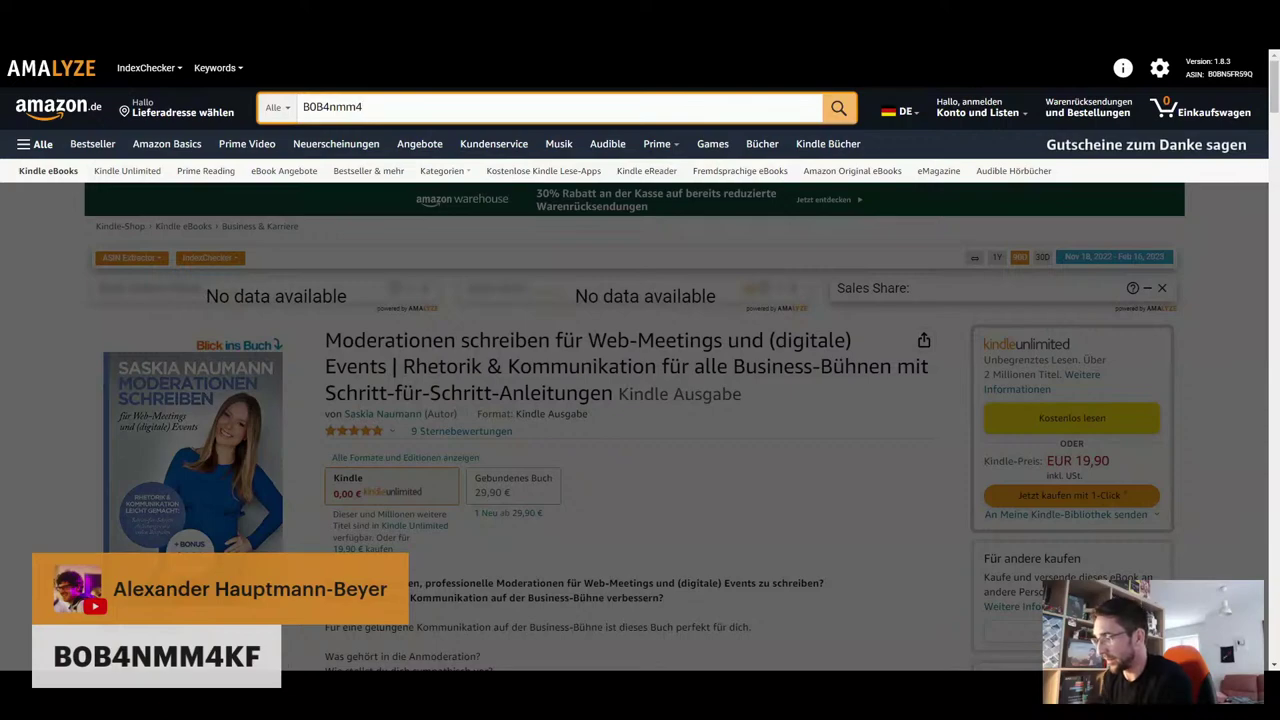
type("f")
key("Return")
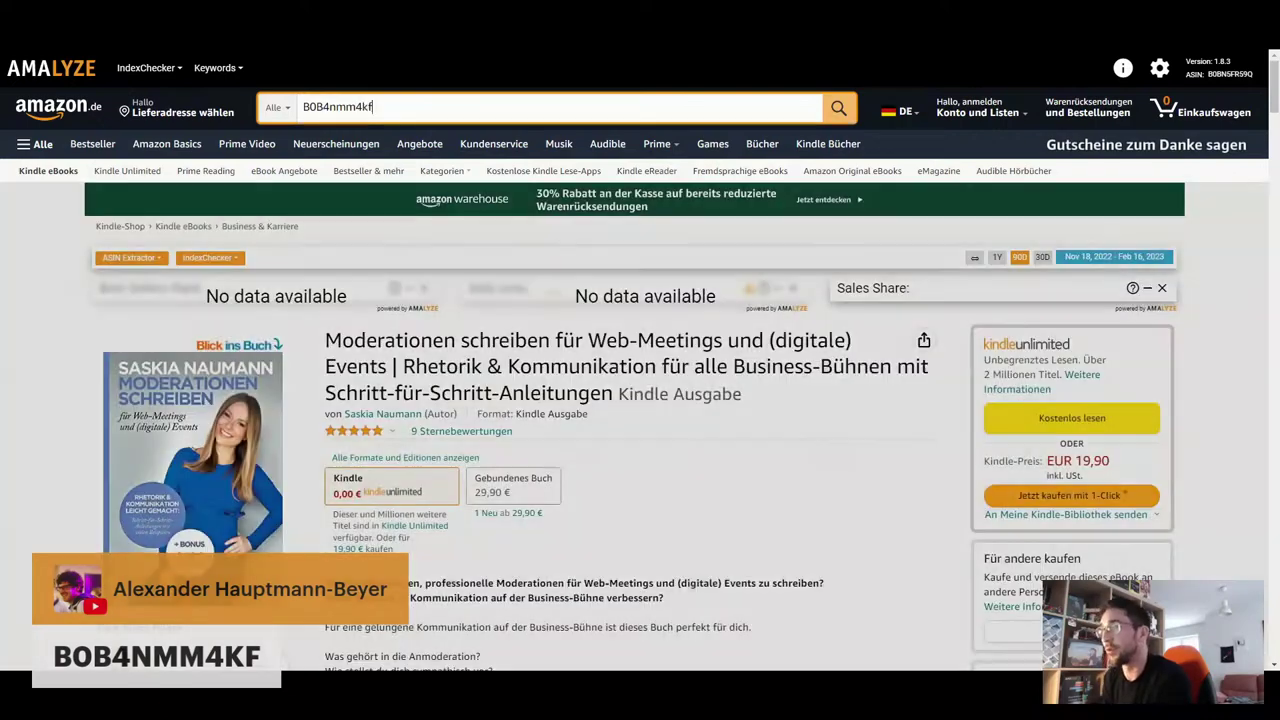
Review the search results around the Littfield Roller-Slide and open its product page
scroll(633, 425, "down", 5)
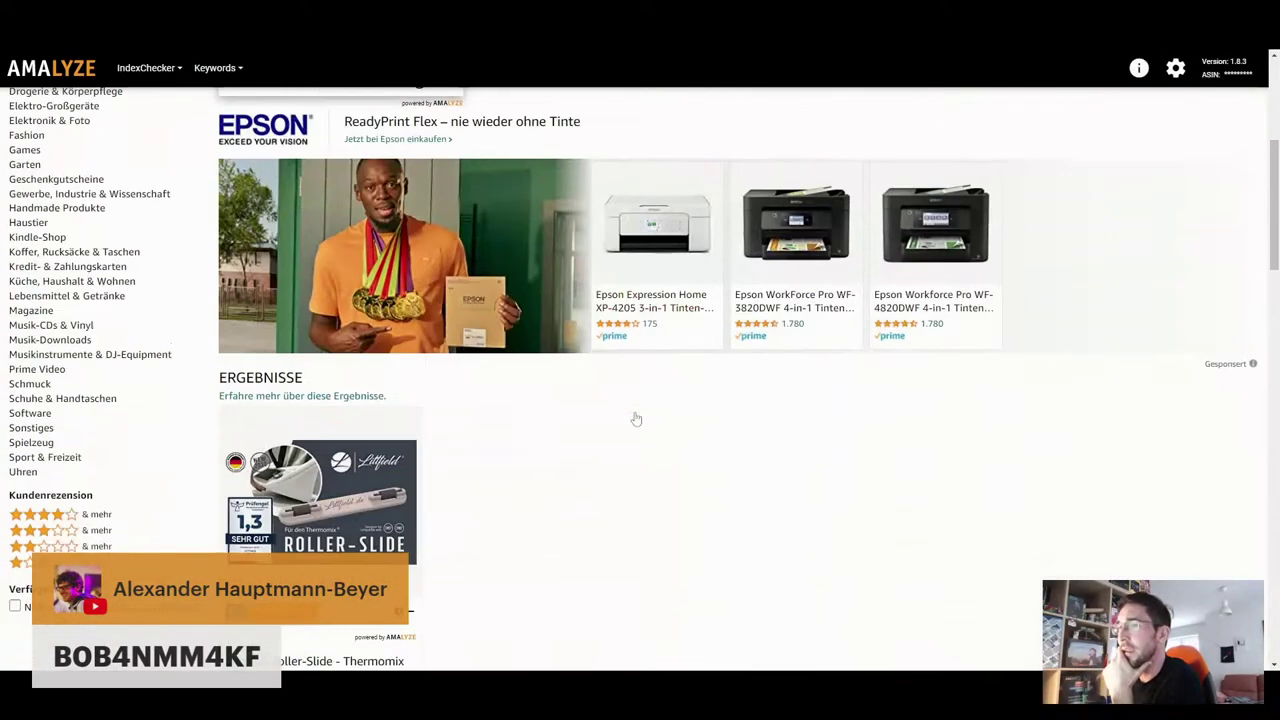
scroll(772, 305, "up", 2)
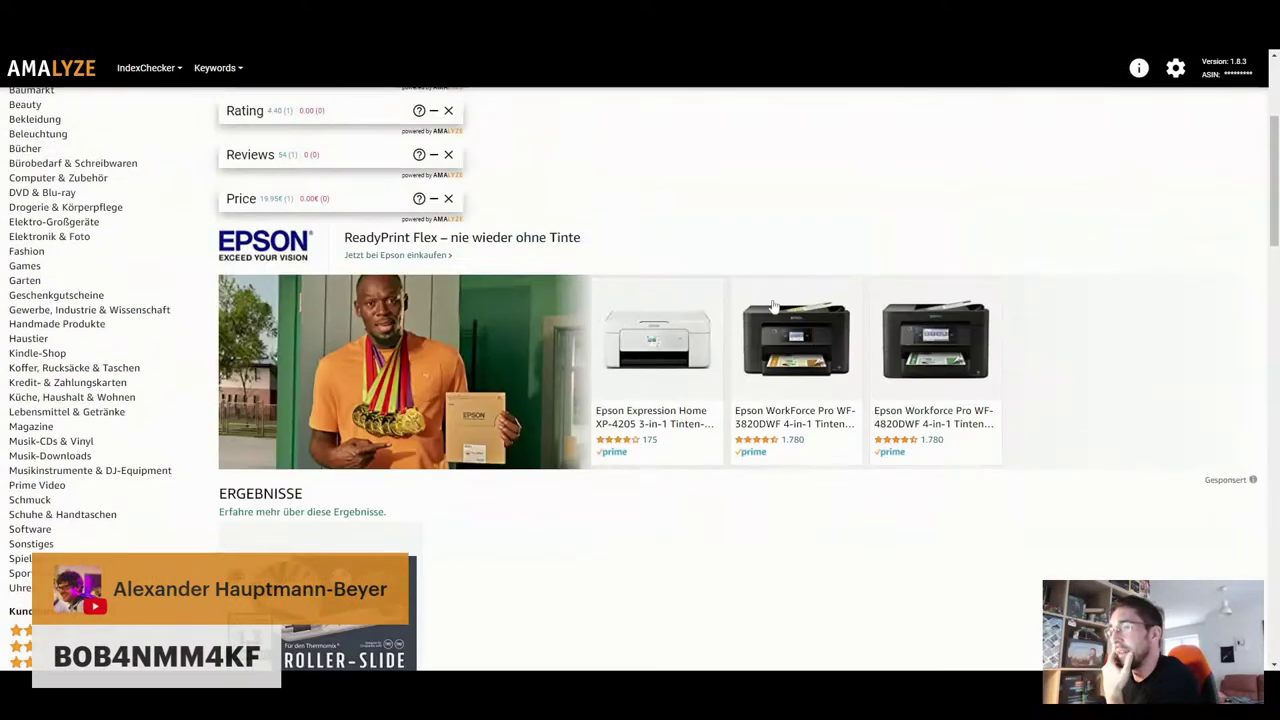
scroll(772, 305, "down", 3)
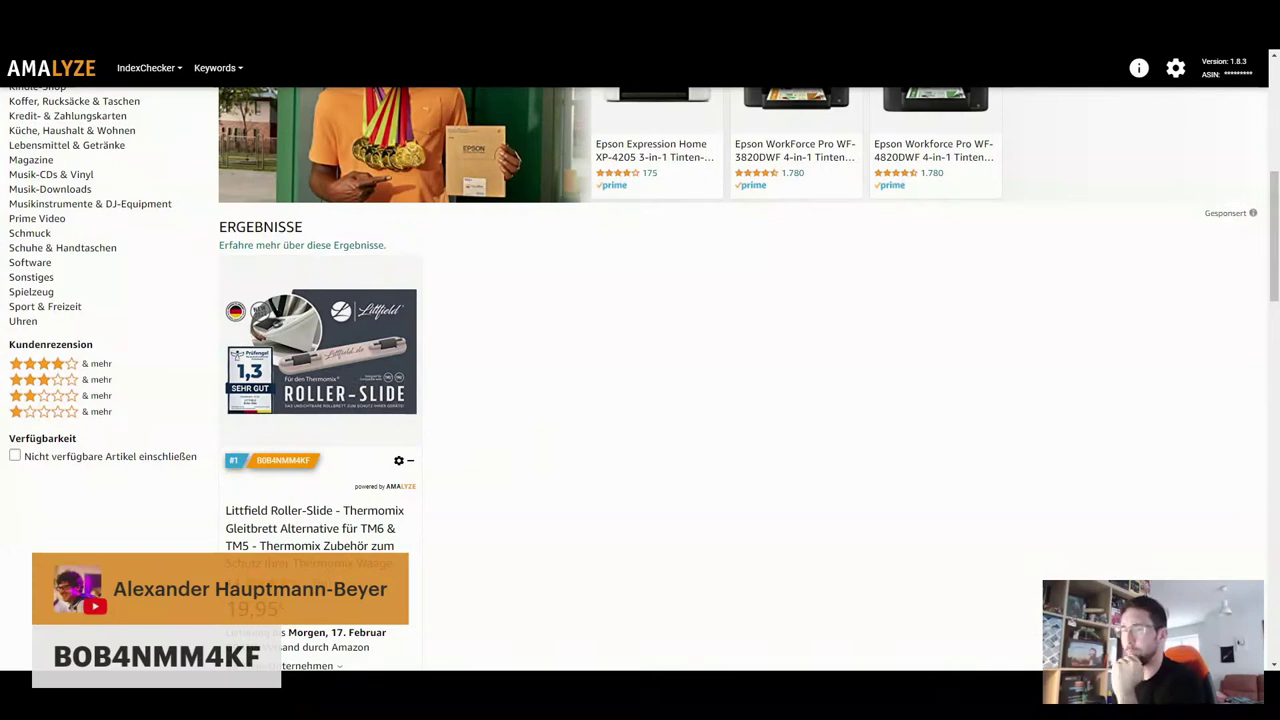
scroll(368, 461, "down", 1)
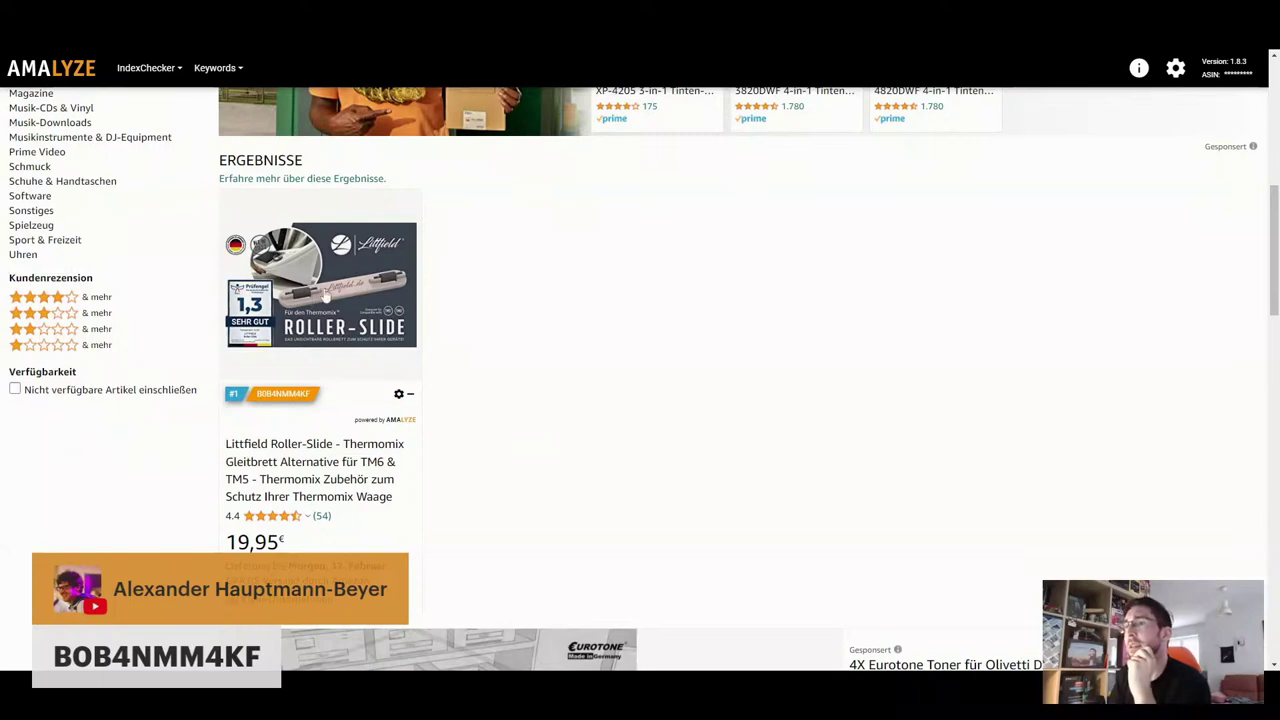
left_click(328, 465)
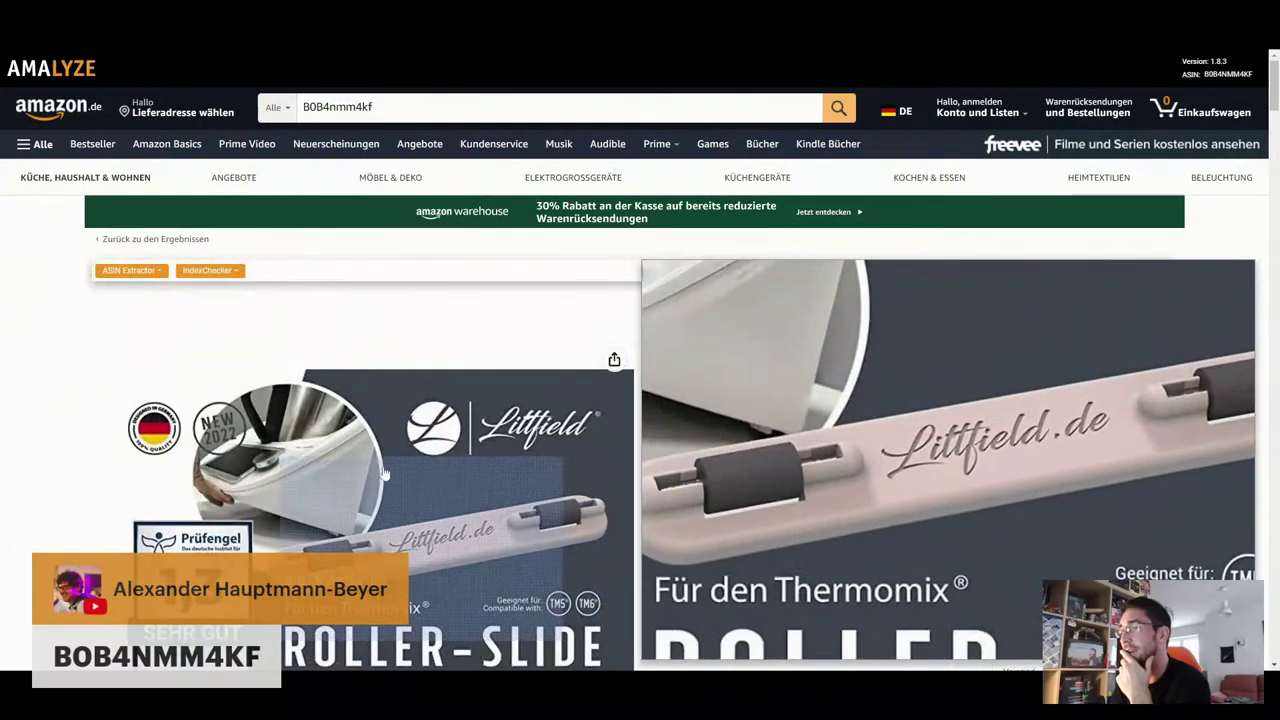
Review the Roller-Slide's gallery images and bullet points, highlighting the "Getestete Qualität!" bullet and its phrase "Entwickelt in Deutschland"
scroll(60, 455, "down", 2)
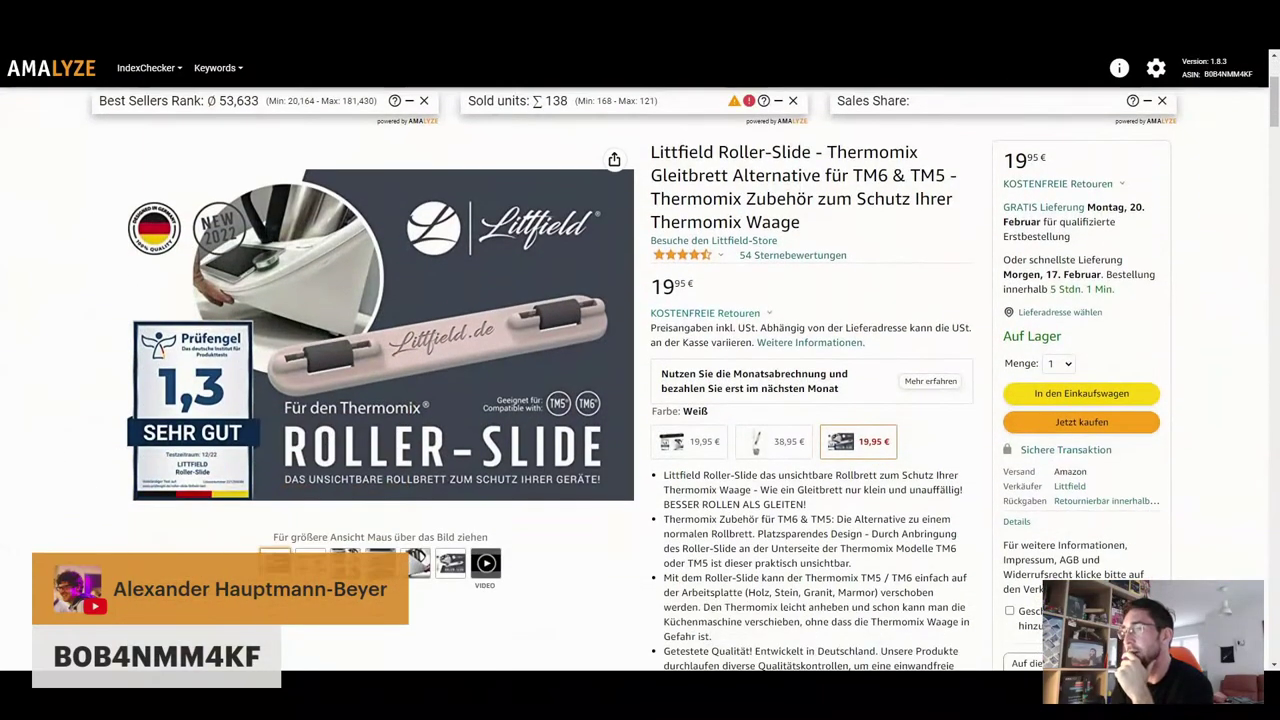
mouse_move(310, 562)
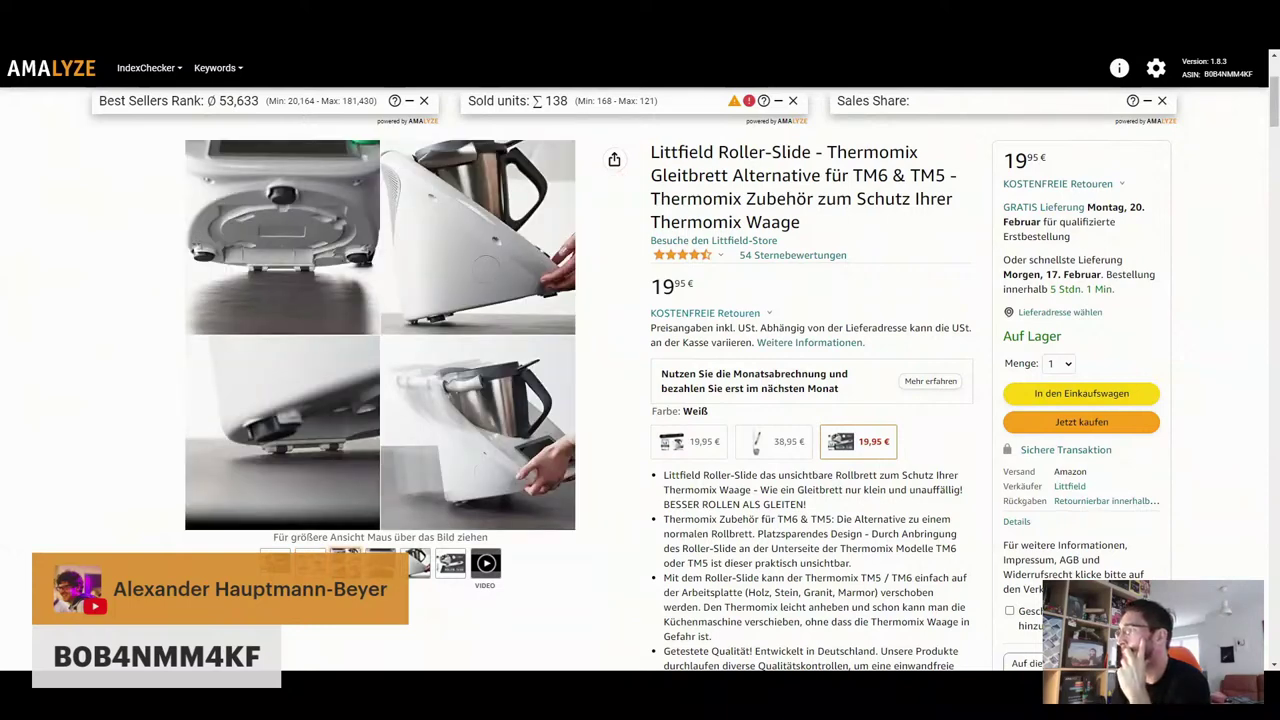
scroll(634, 379, "down", 1)
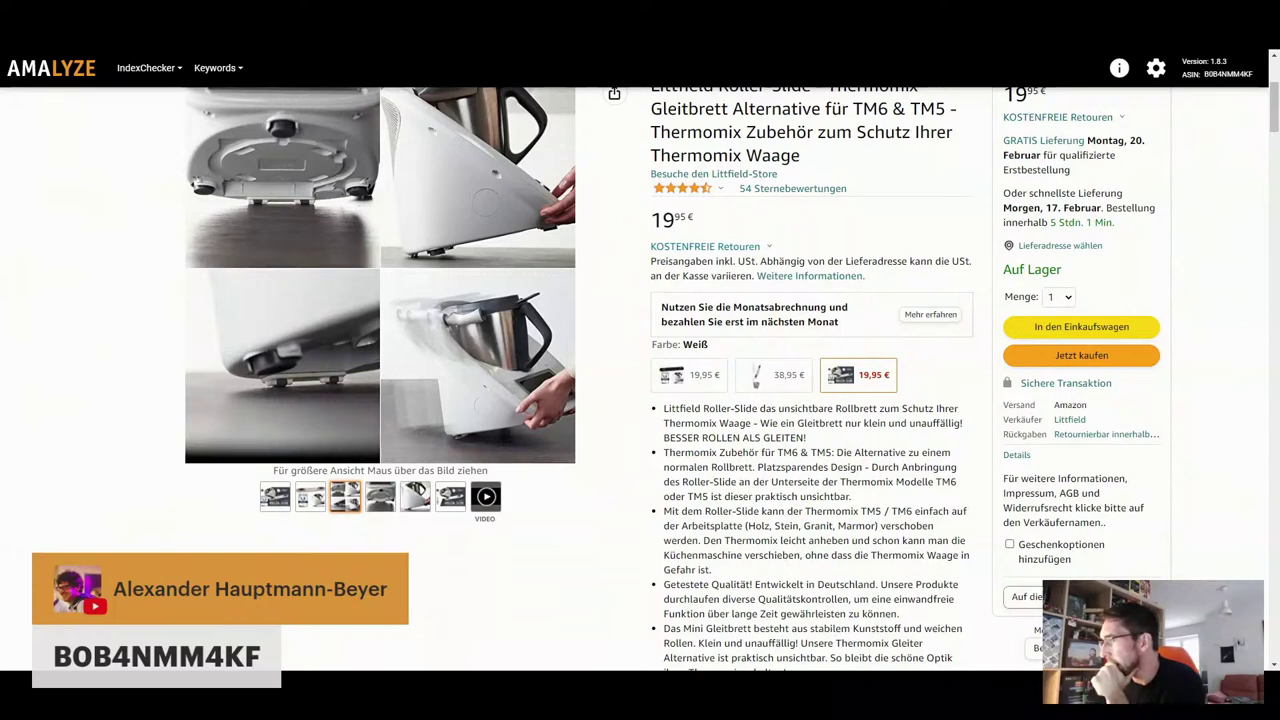
scroll(640, 380, "down", 1)
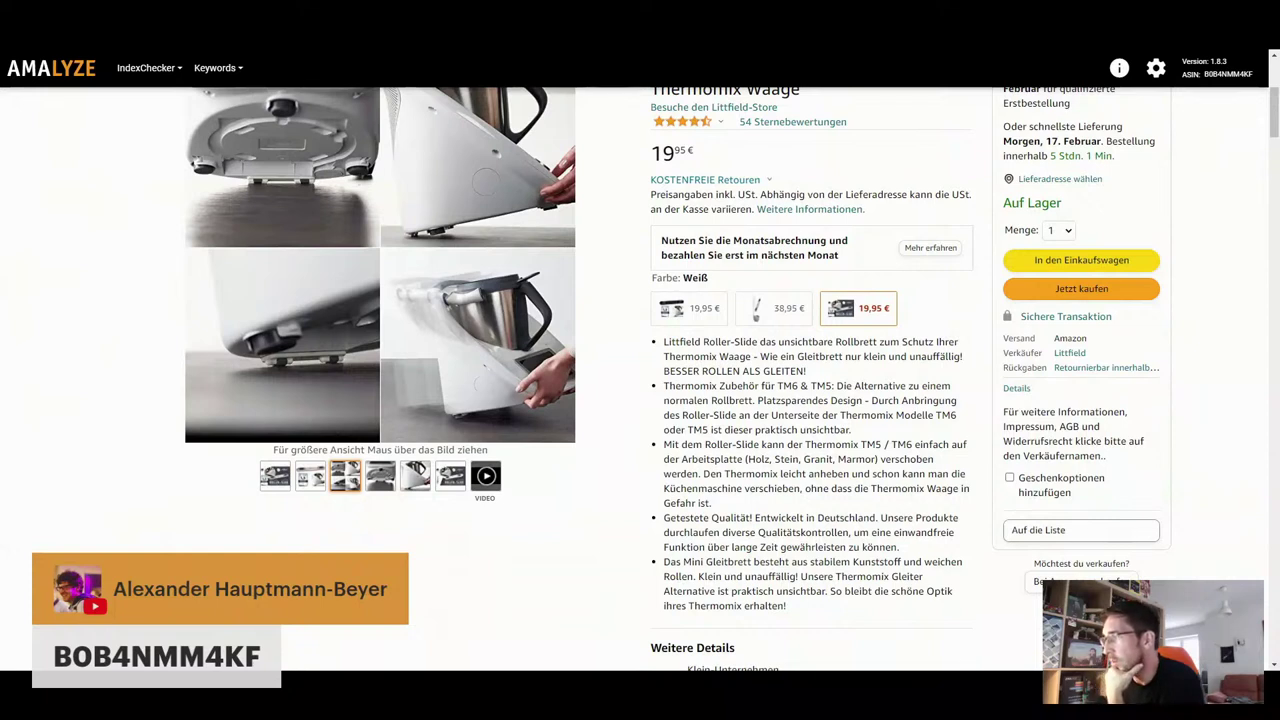
left_click_drag(917, 550, 638, 522)
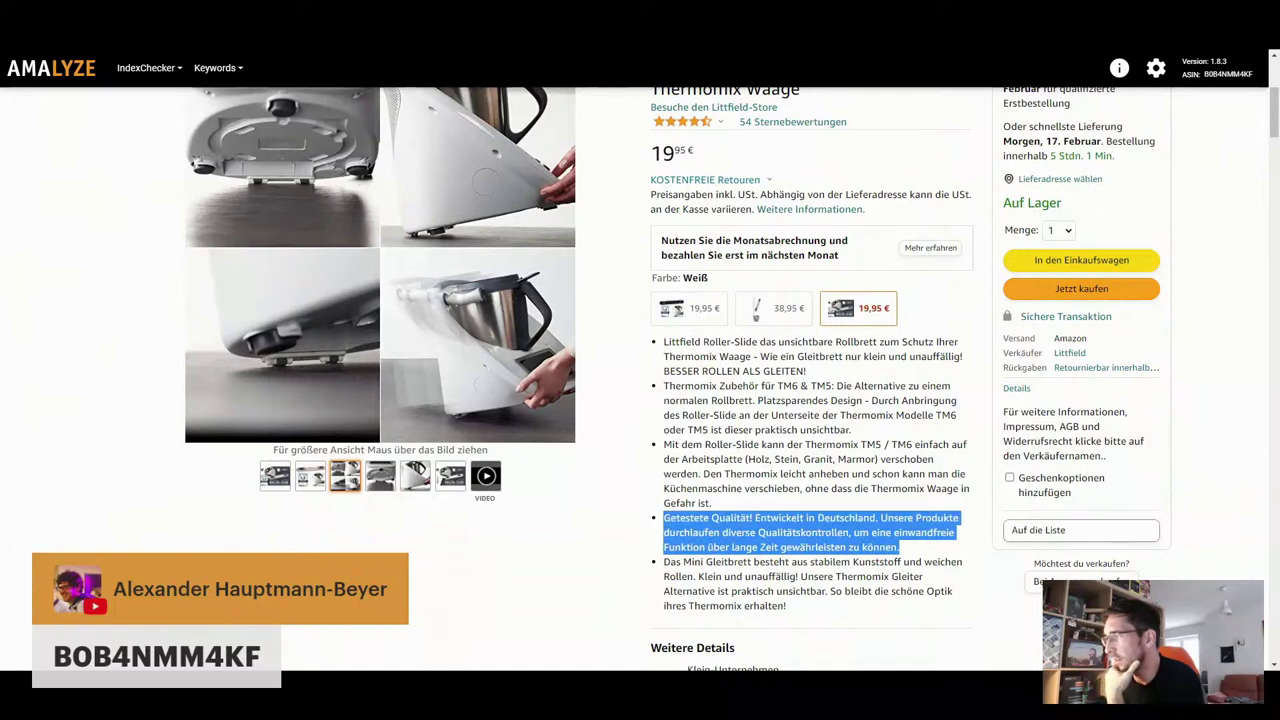
left_click(638, 522)
left_click_drag(755, 518, 876, 518)
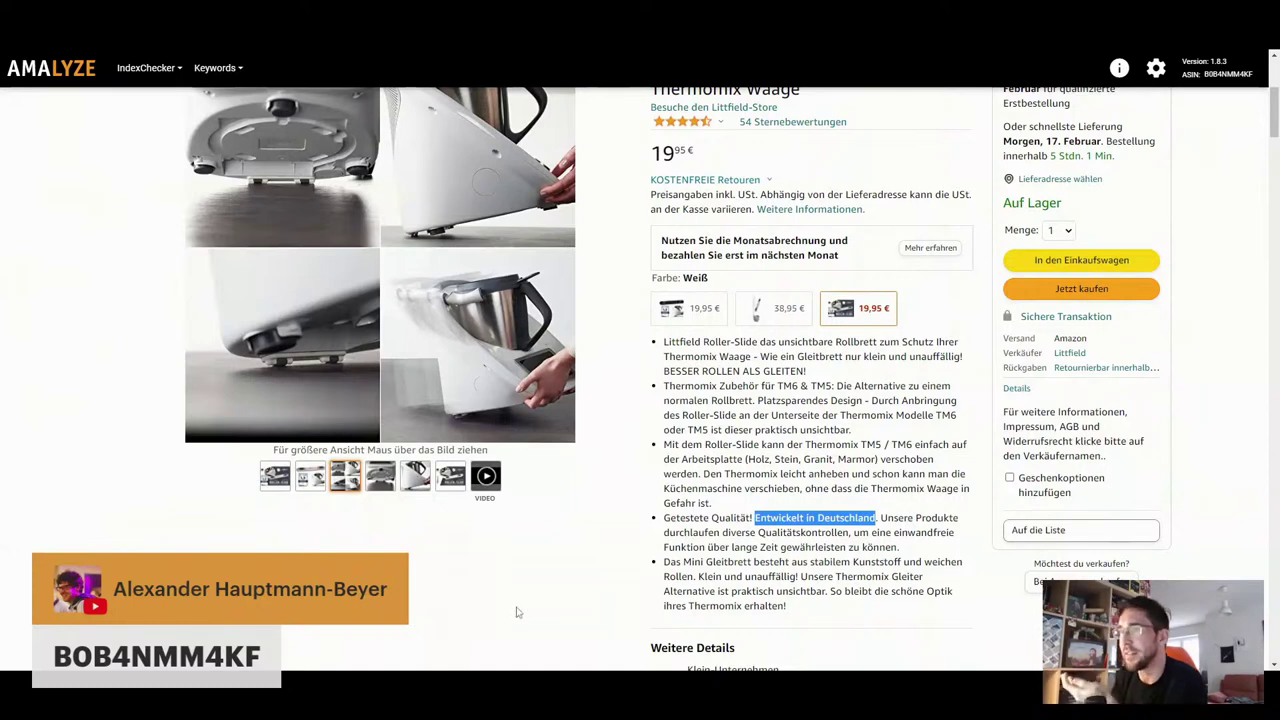
Play the Roller-Slide's product video, pausing and replaying parts of it, and close the video viewer
scroll(640, 380, "up", 3)
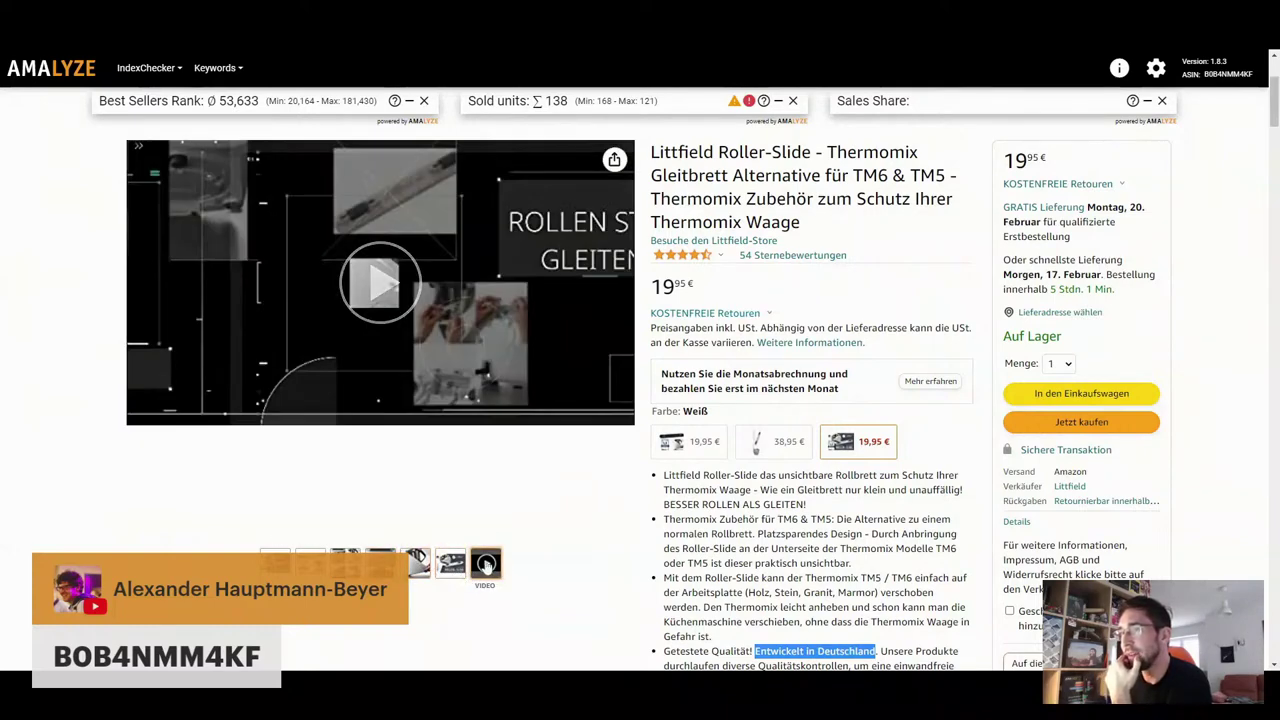
left_click(386, 285)
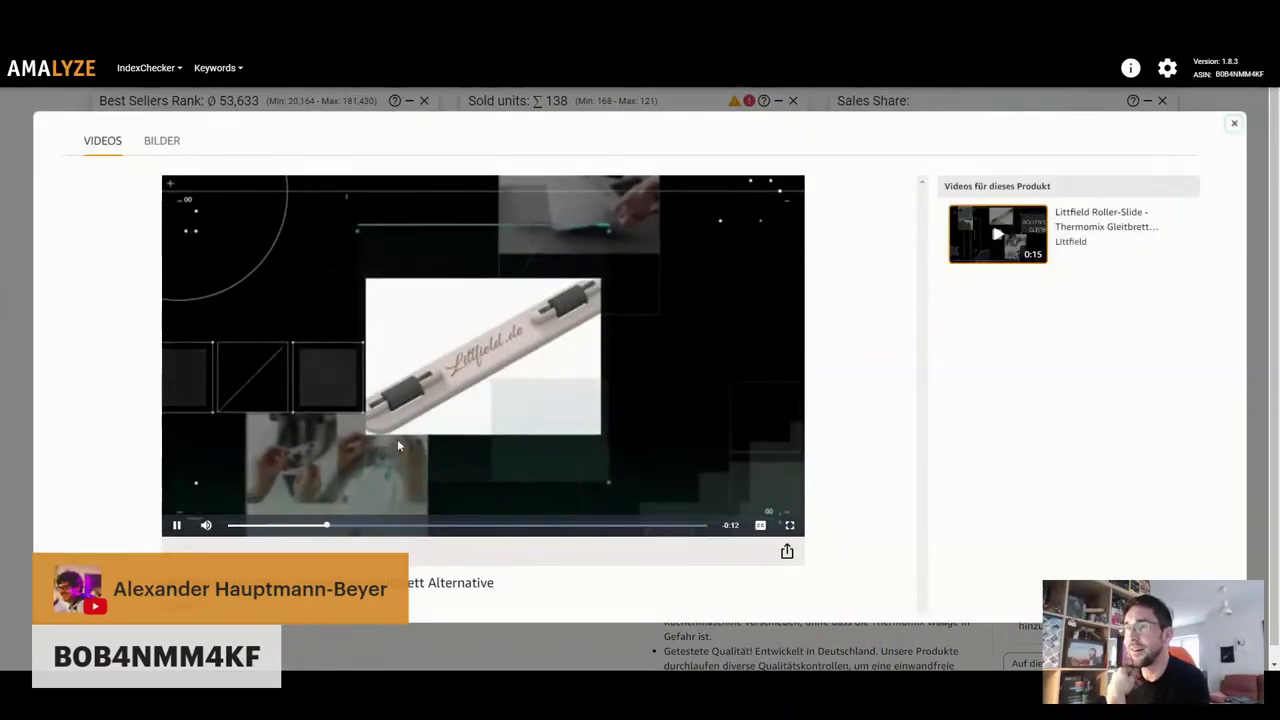
left_click(178, 527)
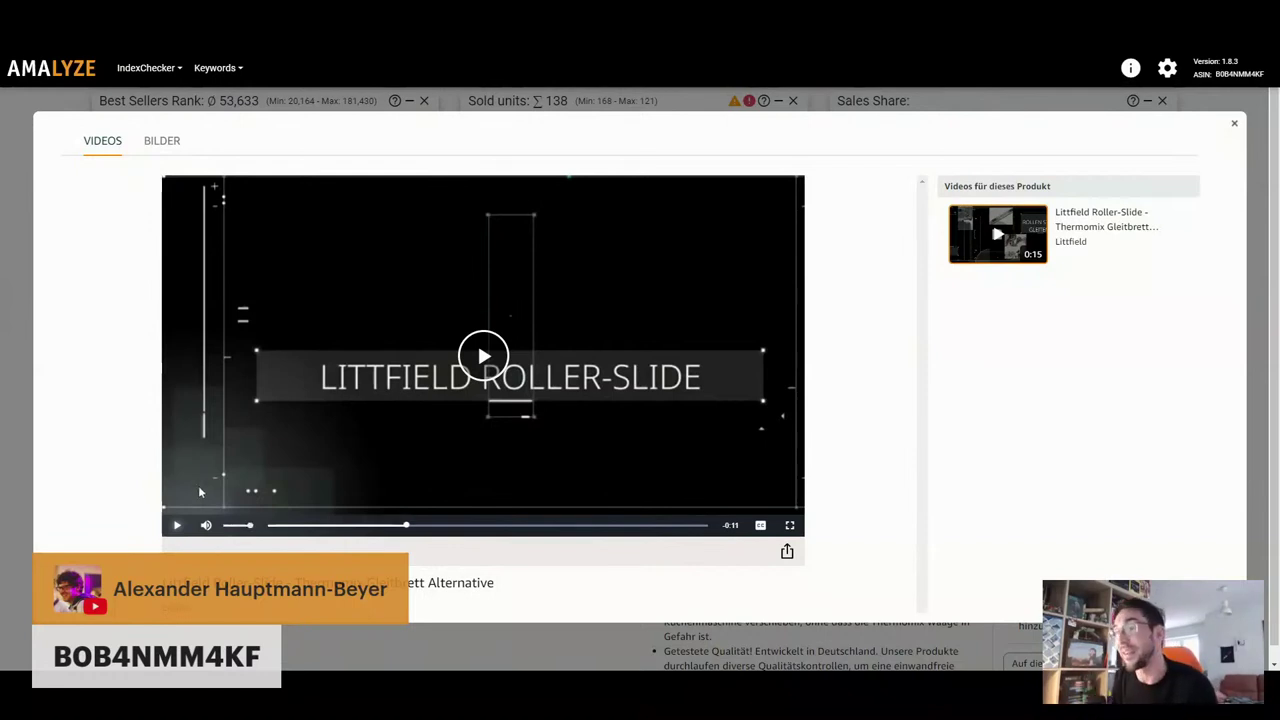
left_click(488, 359)
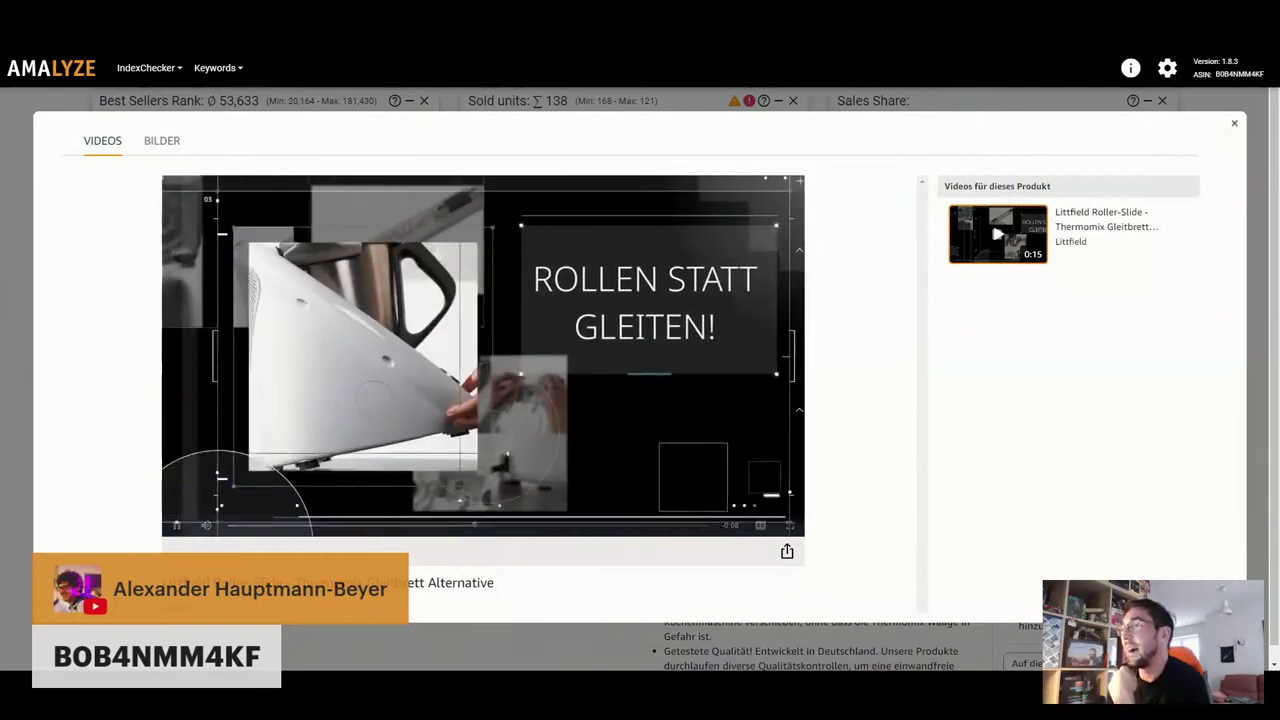
left_click(432, 525)
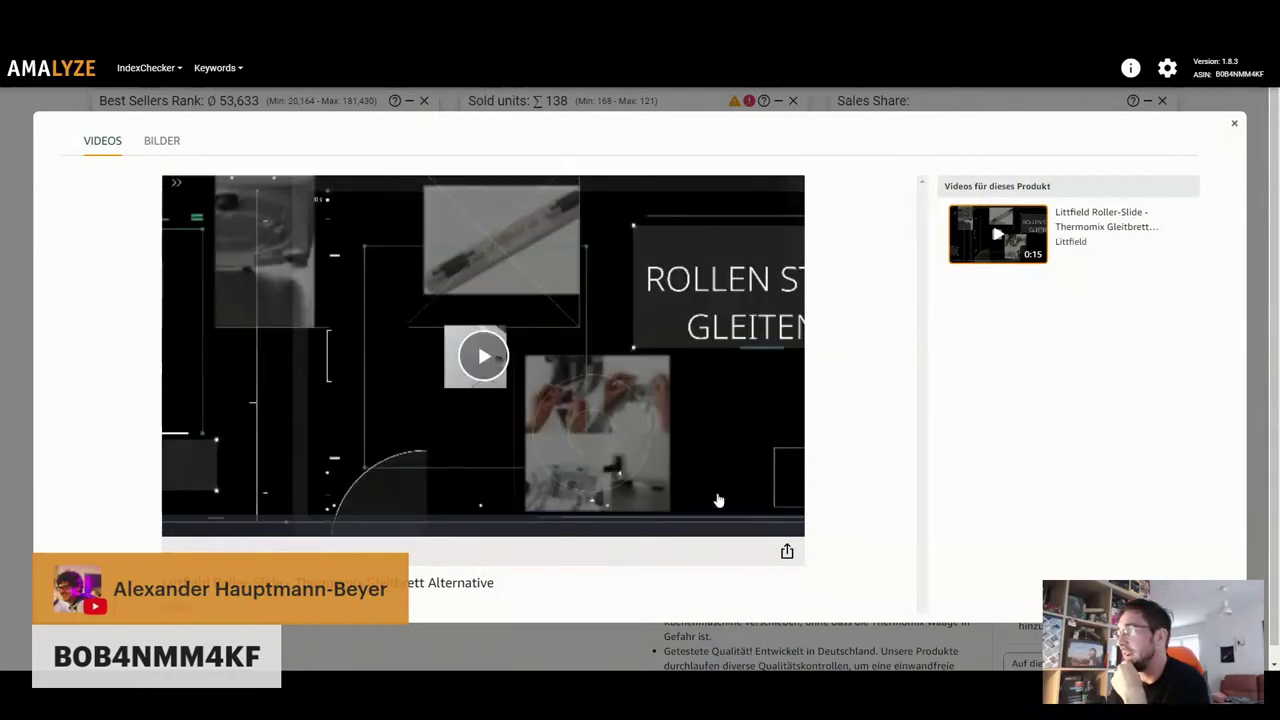
left_click(1234, 123)
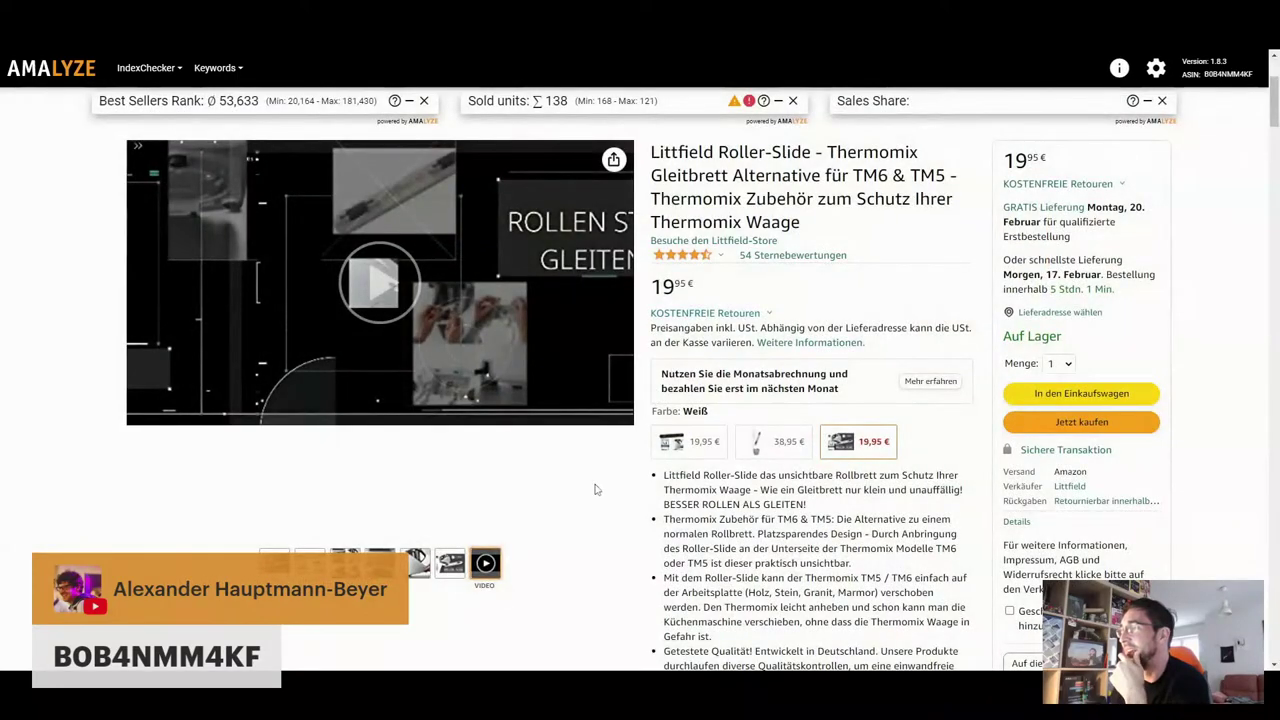
Switch the Roller-Slide listing to the 38,95 € bundle variant with the Drehkellenspatel and view its main image
scroll(594, 489, "down", 3)
scroll(600, 480, "up", 2)
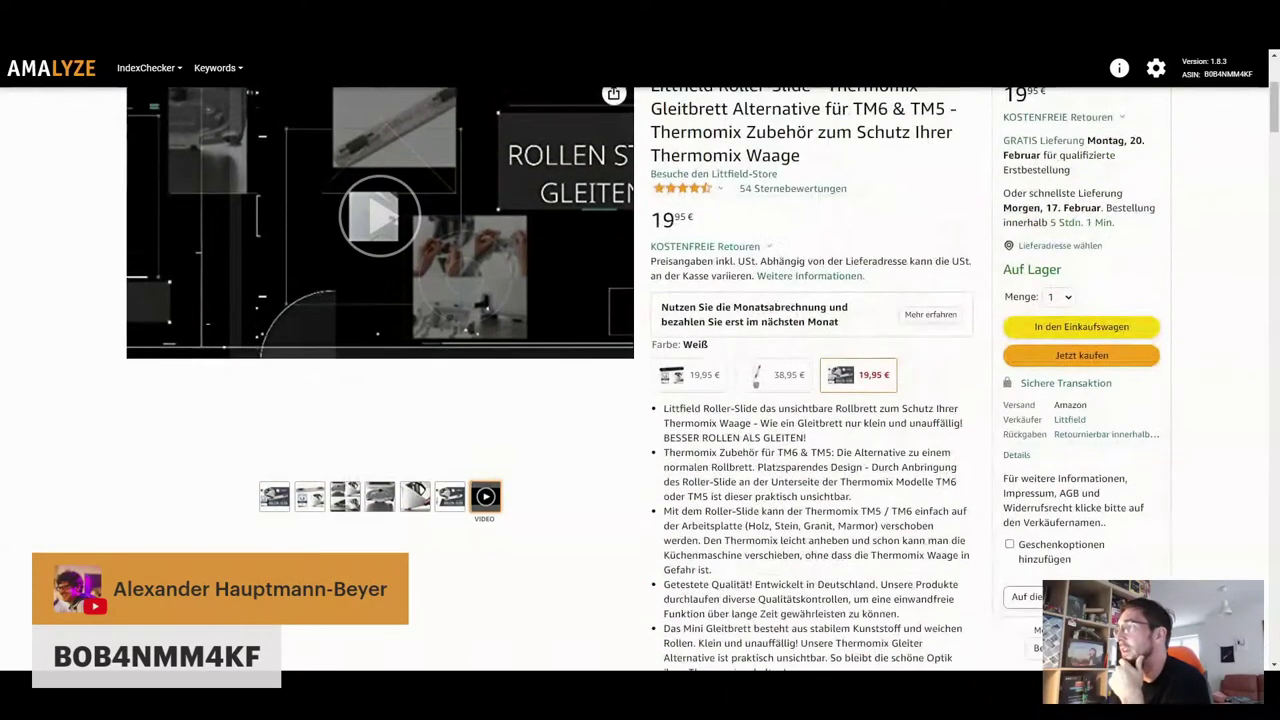
scroll(773, 450, "up", 1)
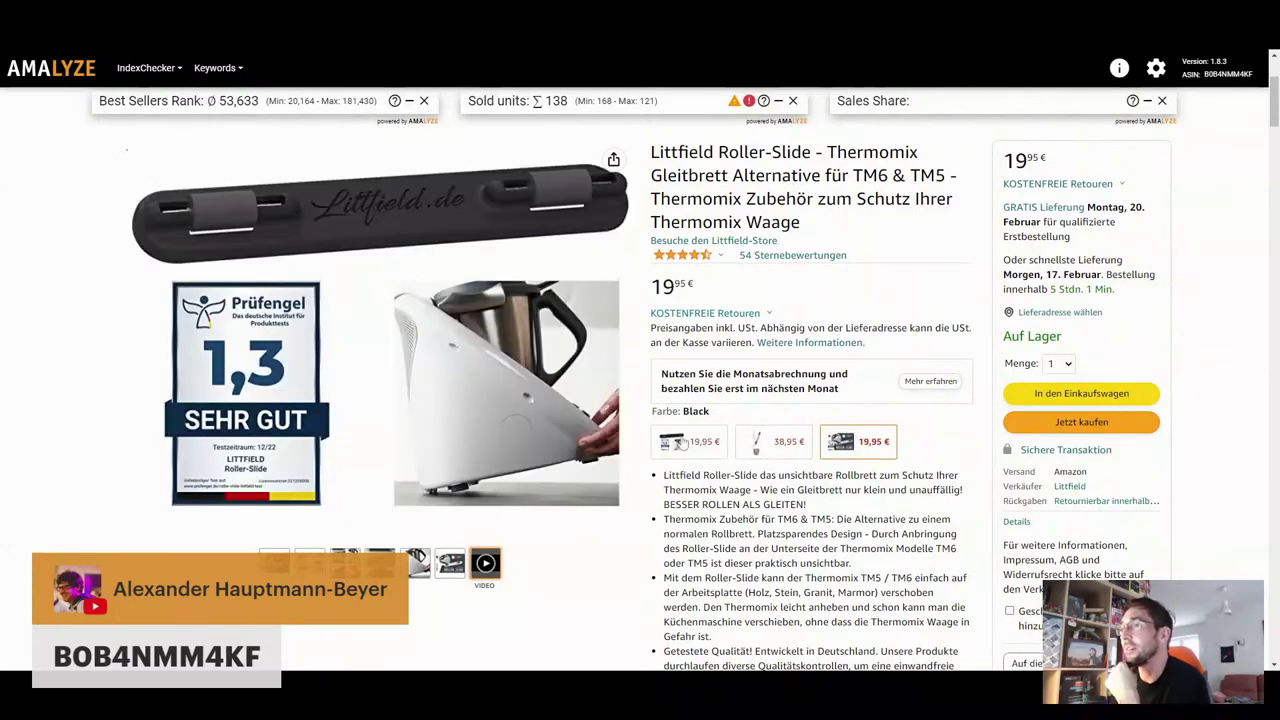
left_click(785, 440)
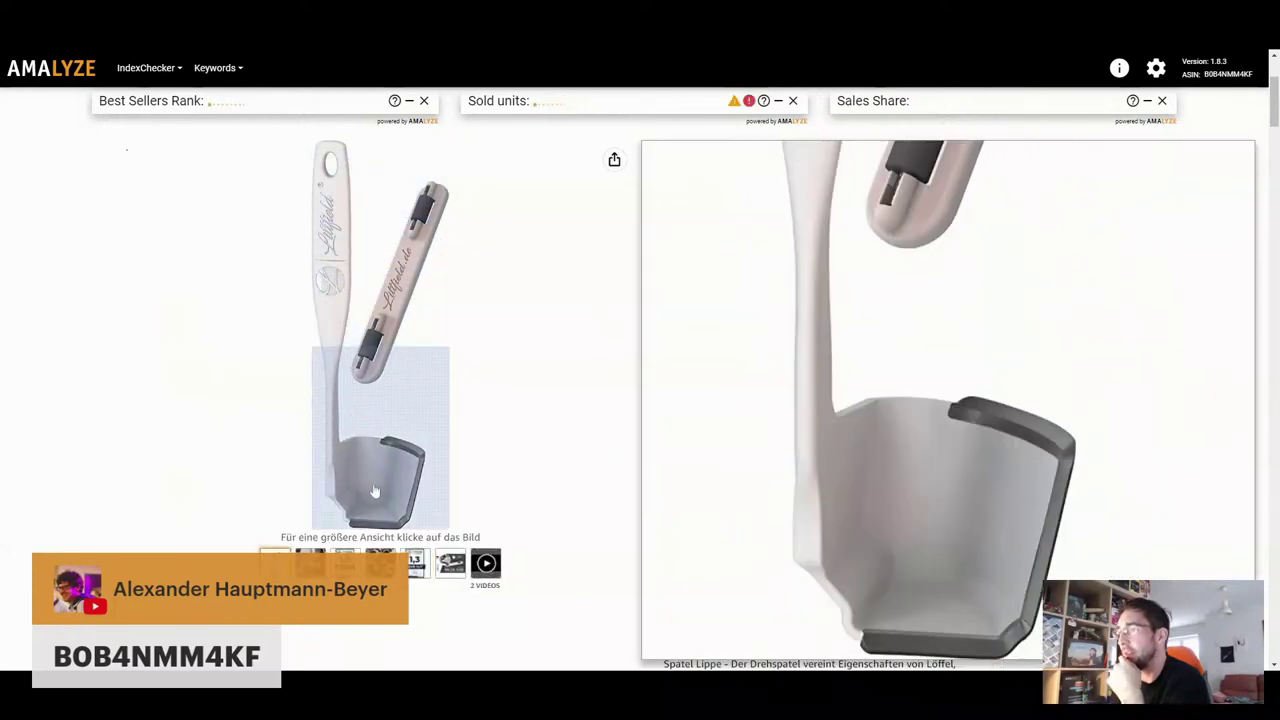
scroll(443, 531, "down", 1)
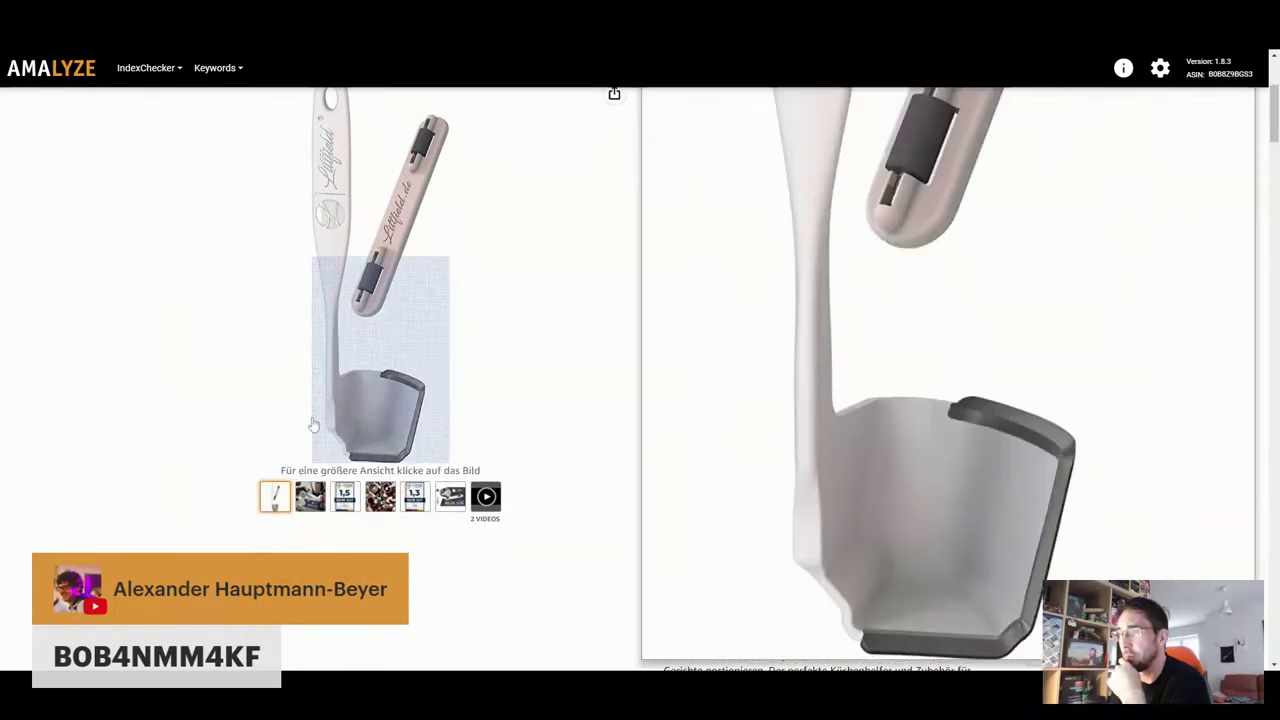
Examine the bundle's frequently bought combination, related and also-viewed products, and its technical details
scroll(563, 489, "down", 3)
scroll(725, 476, "down", 9)
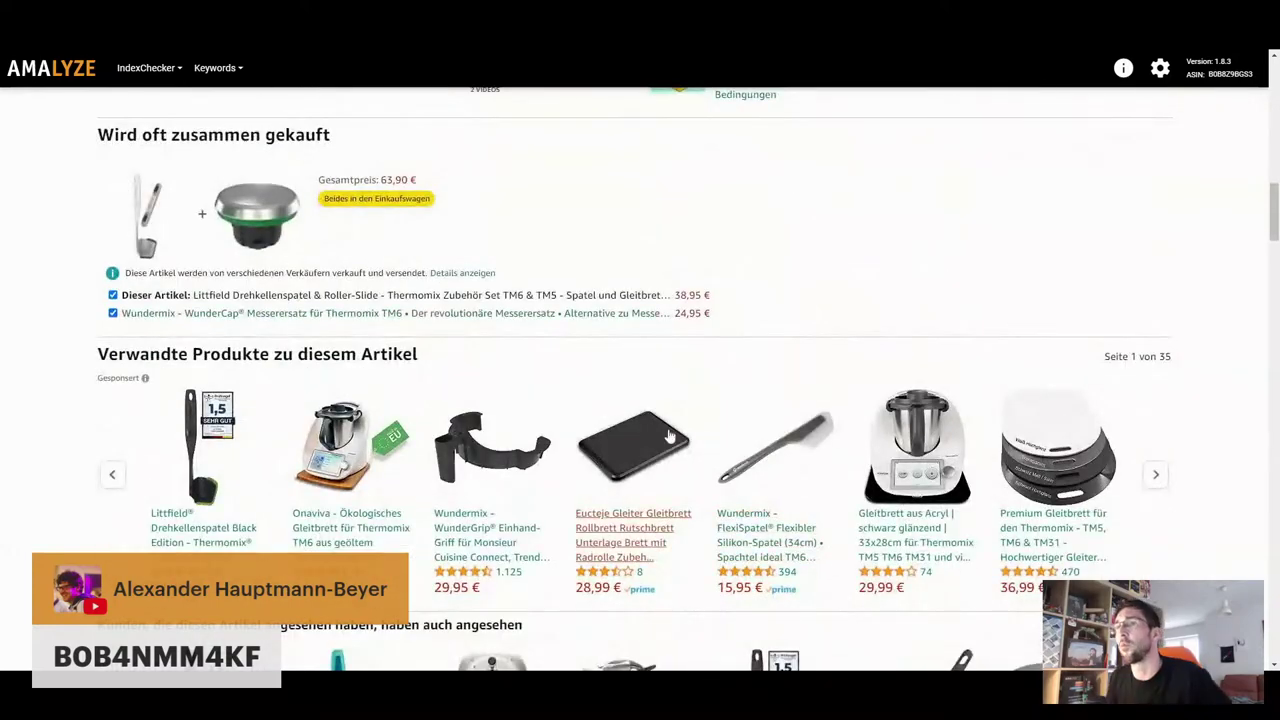
scroll(565, 365, "down", 1)
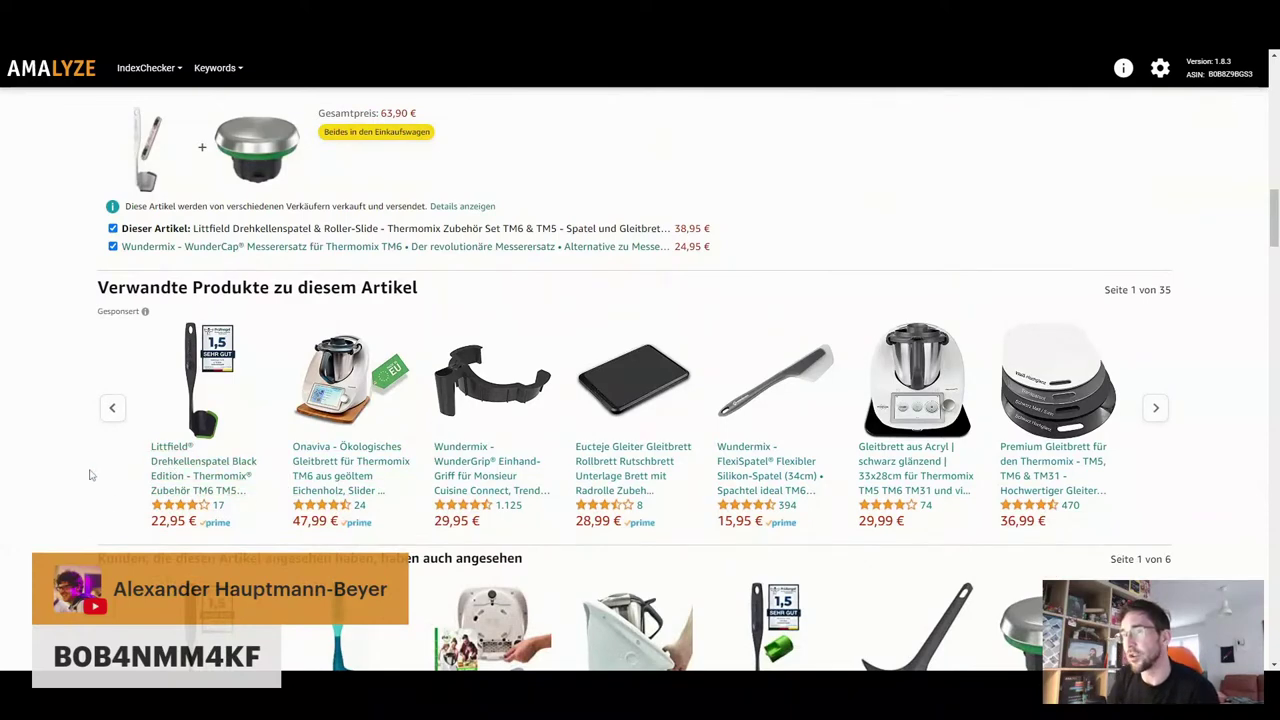
scroll(67, 489, "down", 3)
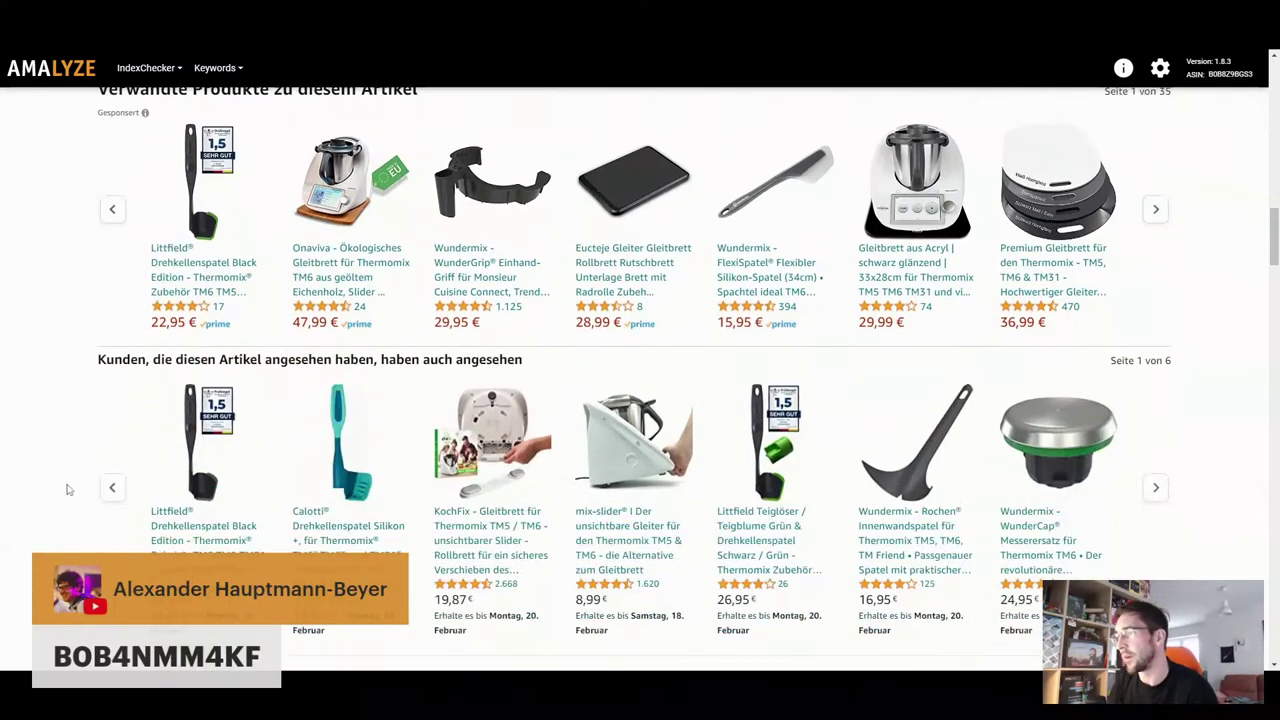
scroll(67, 489, "down", 3)
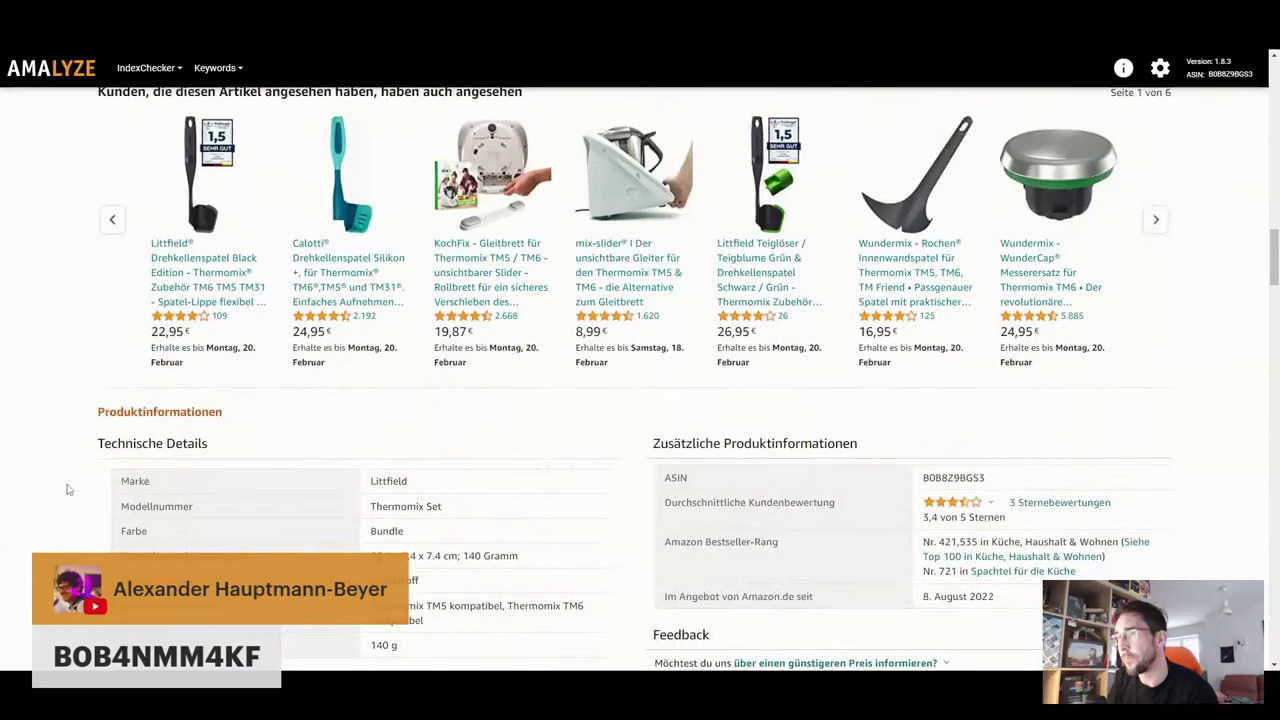
scroll(67, 489, "down", 2)
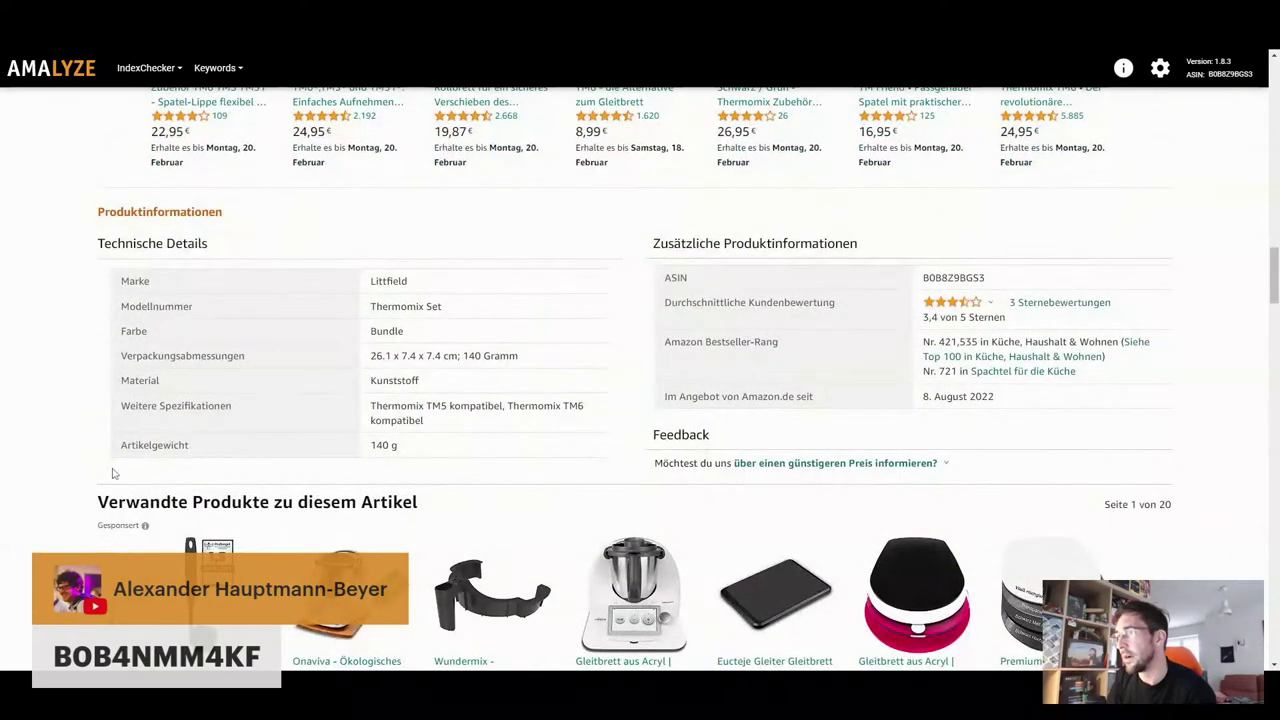
Read the bundle's illustrated "Produktinformation" section about the Littfield Drehkellenspatel and return to the product gallery
scroll(116, 476, "down", 3)
scroll(940, 370, "down", 4)
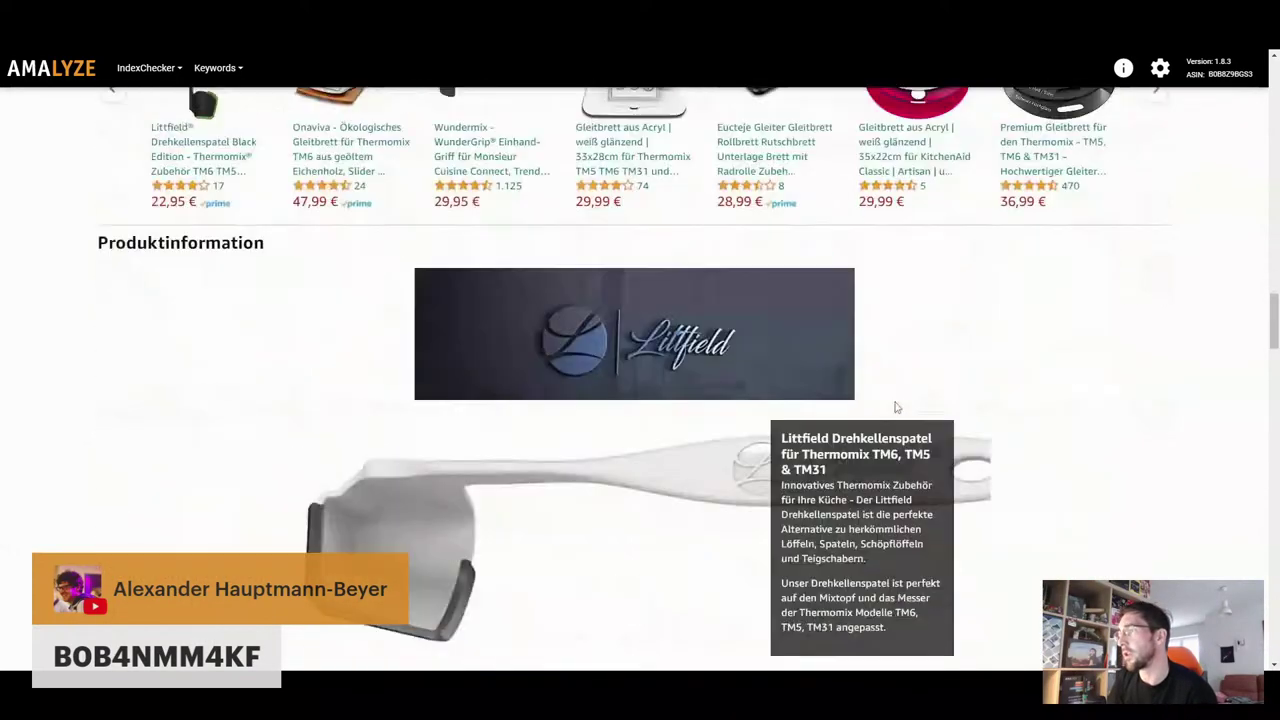
scroll(812, 454, "down", 3)
scroll(756, 459, "down", 1)
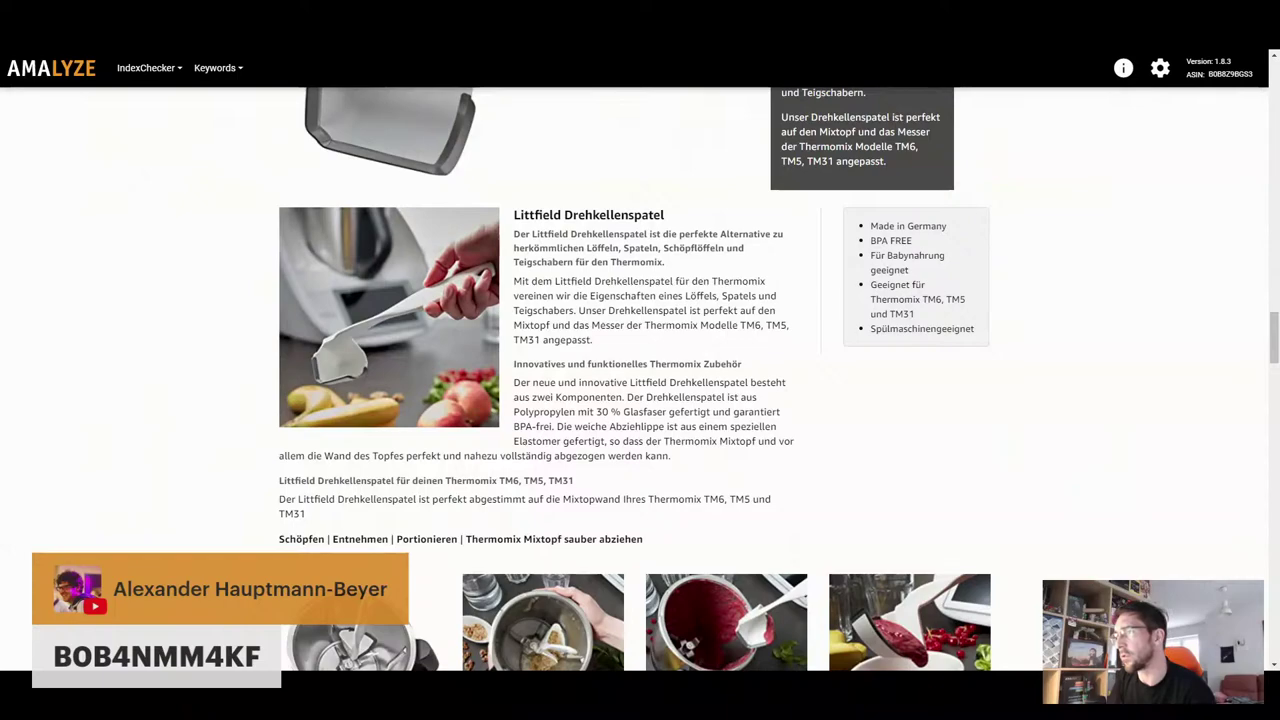
scroll(640, 380, "up", 15)
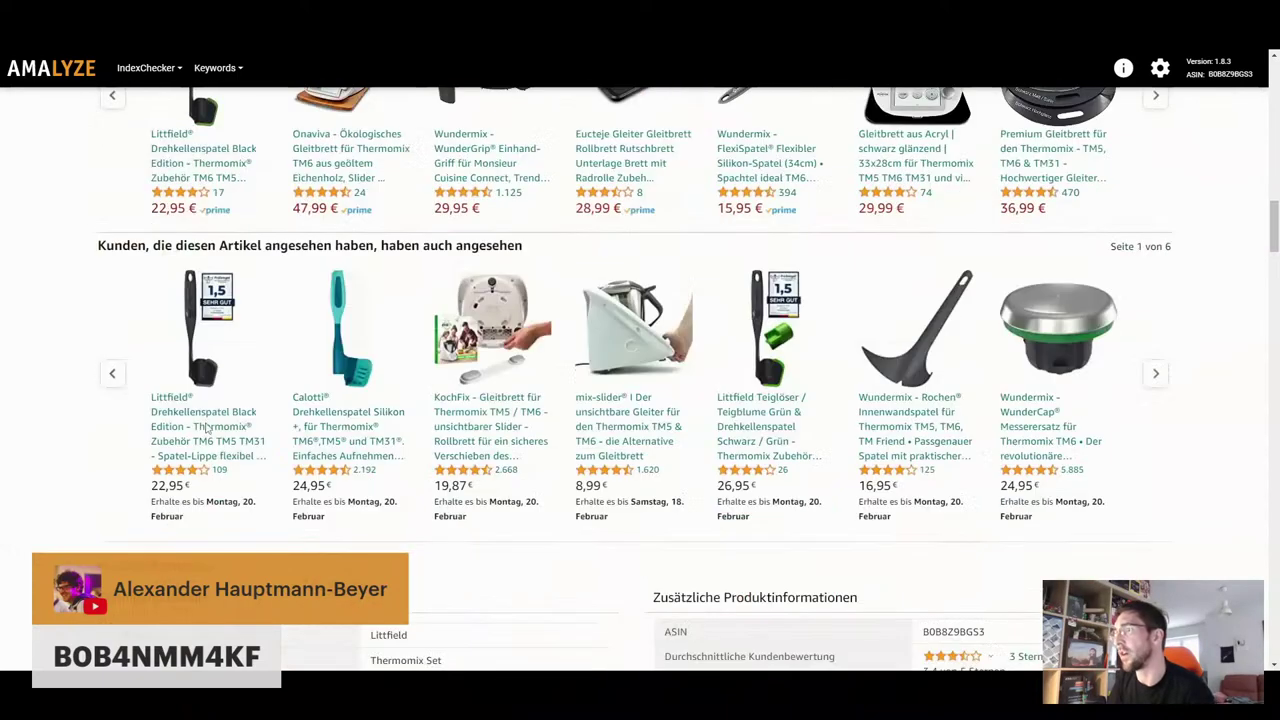
scroll(640, 380, "up", 6)
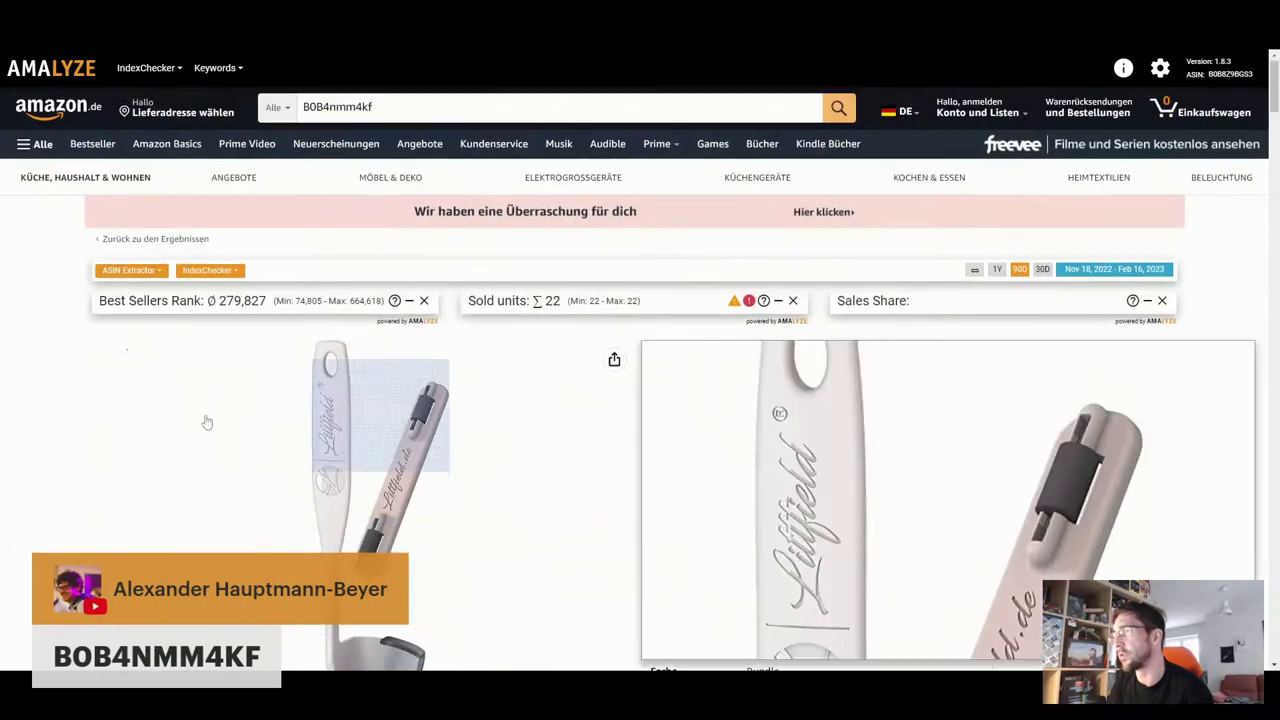
Switch the Littfield listing to the Roller-Slide variant priced at 19,95 €
scroll(869, 505, "down", 1)
left_click(869, 505)
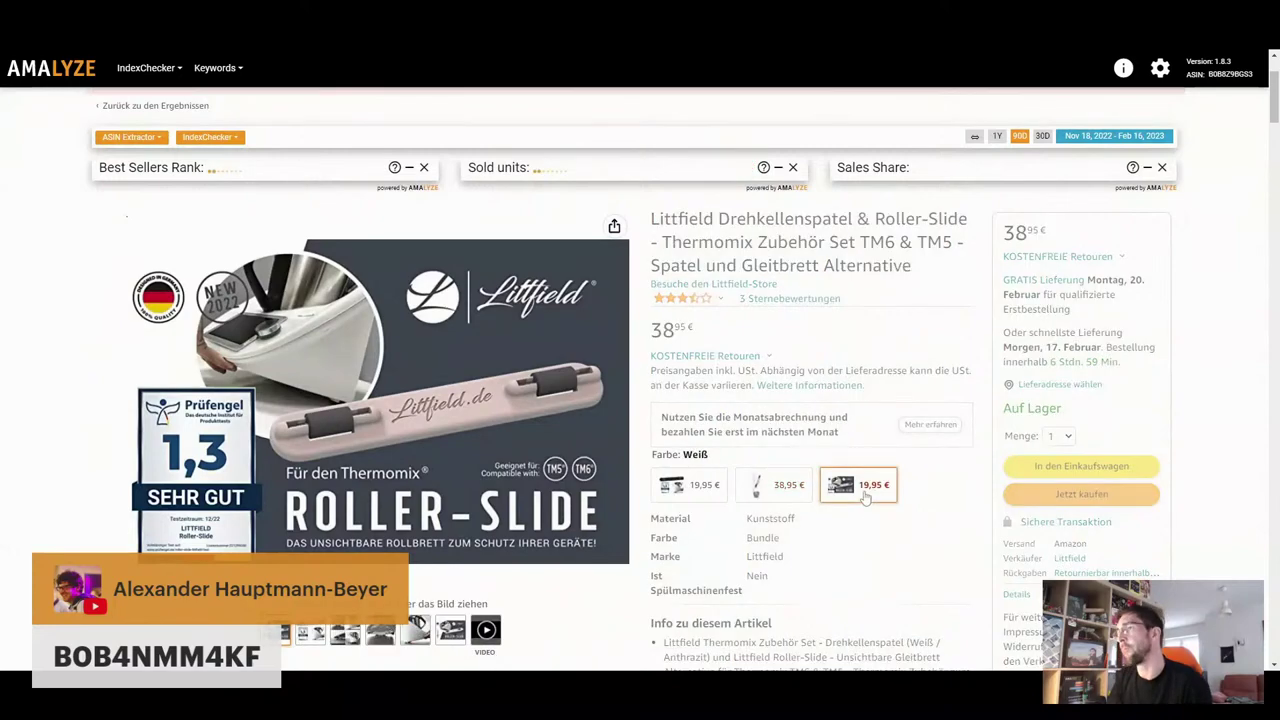
scroll(872, 510, "down", 20)
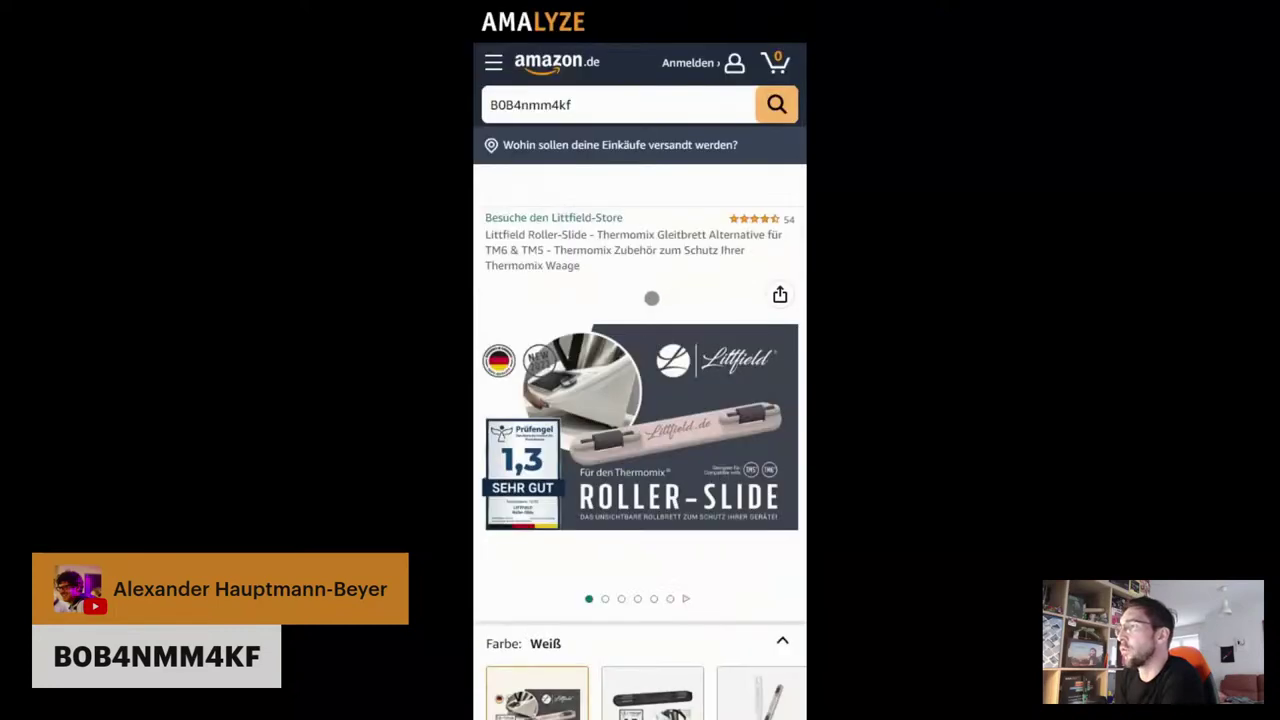
Review the Roller-Slide listing in the mobile view, from the main image and article information down to the product description
scroll(651, 295, "down", 15)
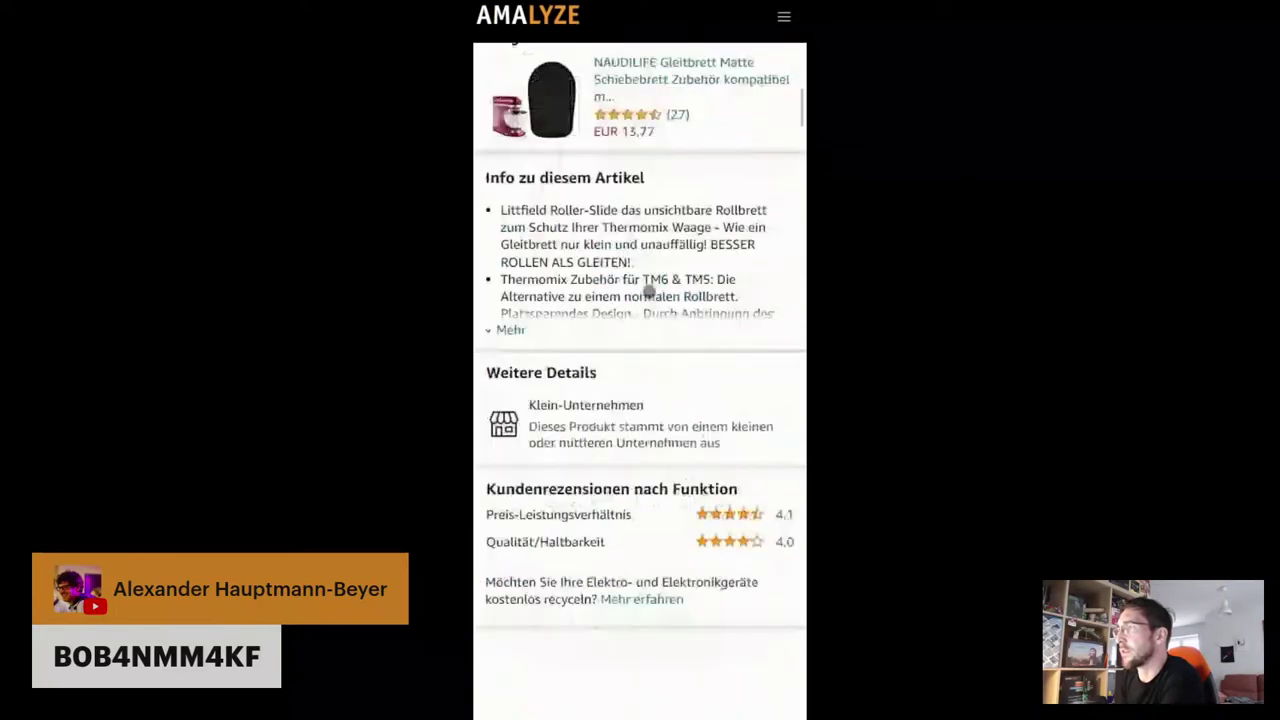
scroll(649, 291, "down", 15)
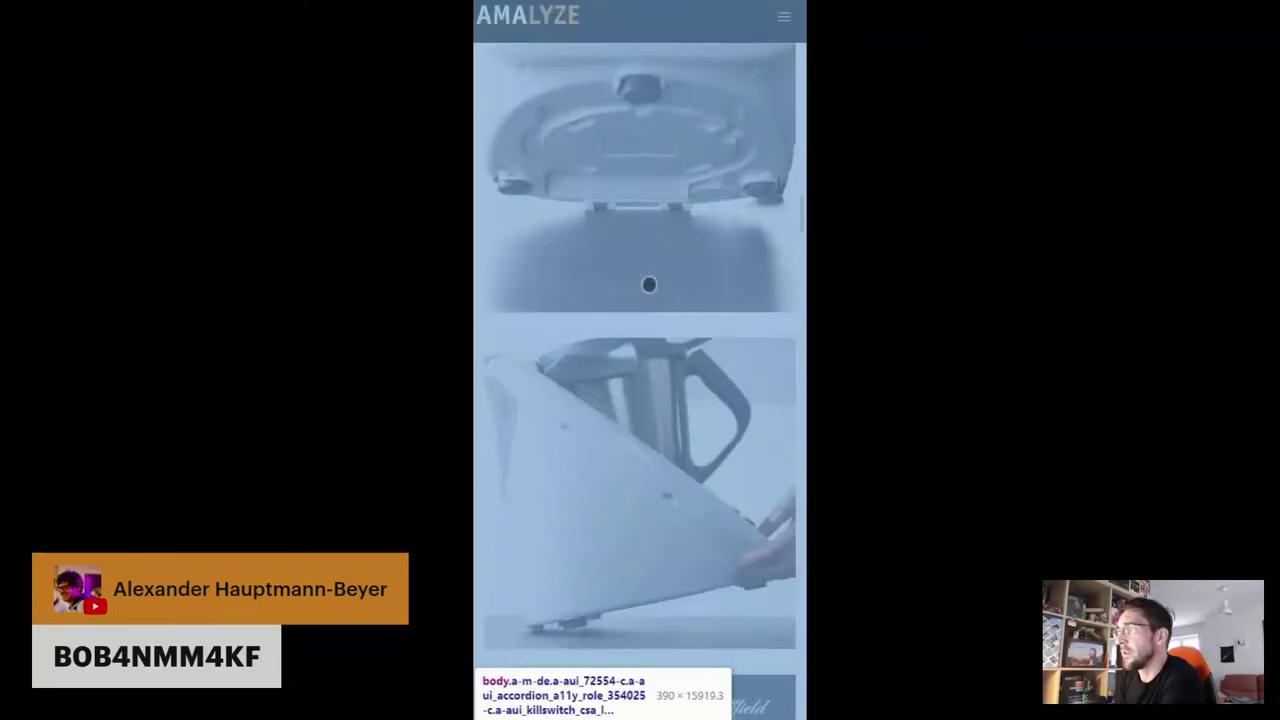
scroll(649, 285, "down", 5)
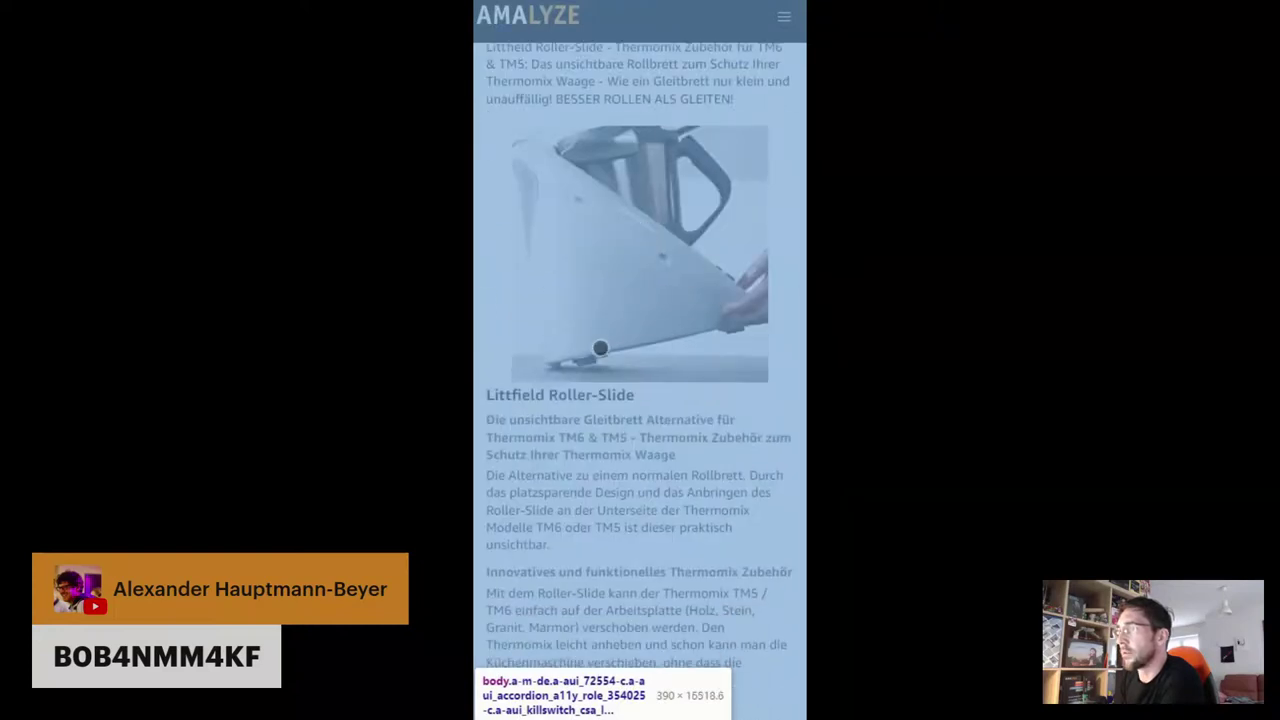
scroll(600, 345, "down", 3)
scroll(757, 369, "down", 2)
scroll(757, 369, "down", 3)
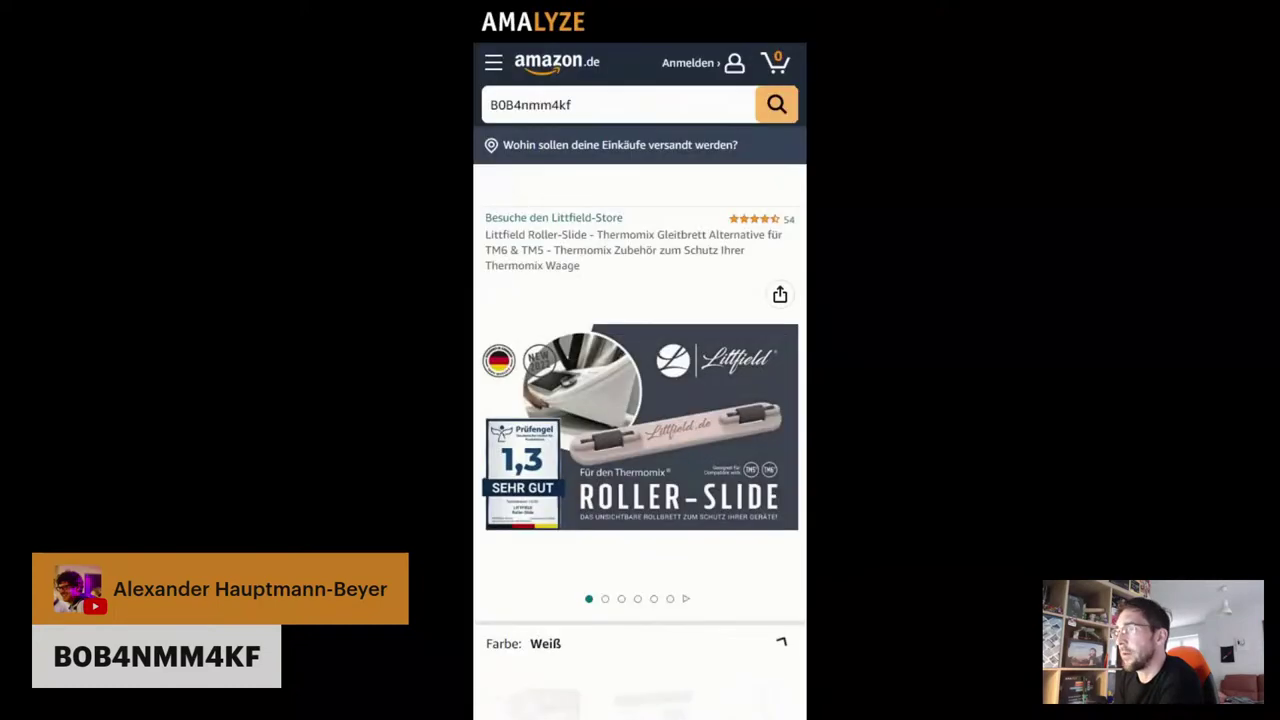
scroll(657, 411, "down", 18)
scroll(657, 411, "down", 20)
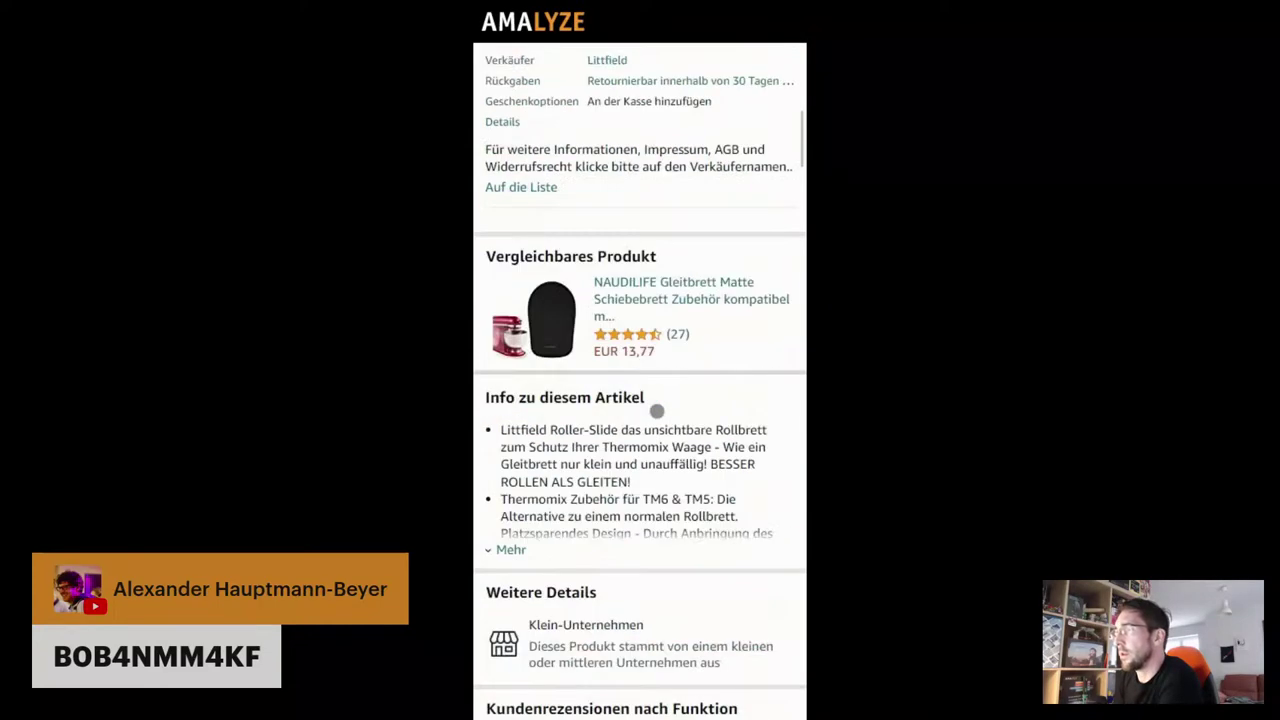
scroll(645, 416, "down", 8)
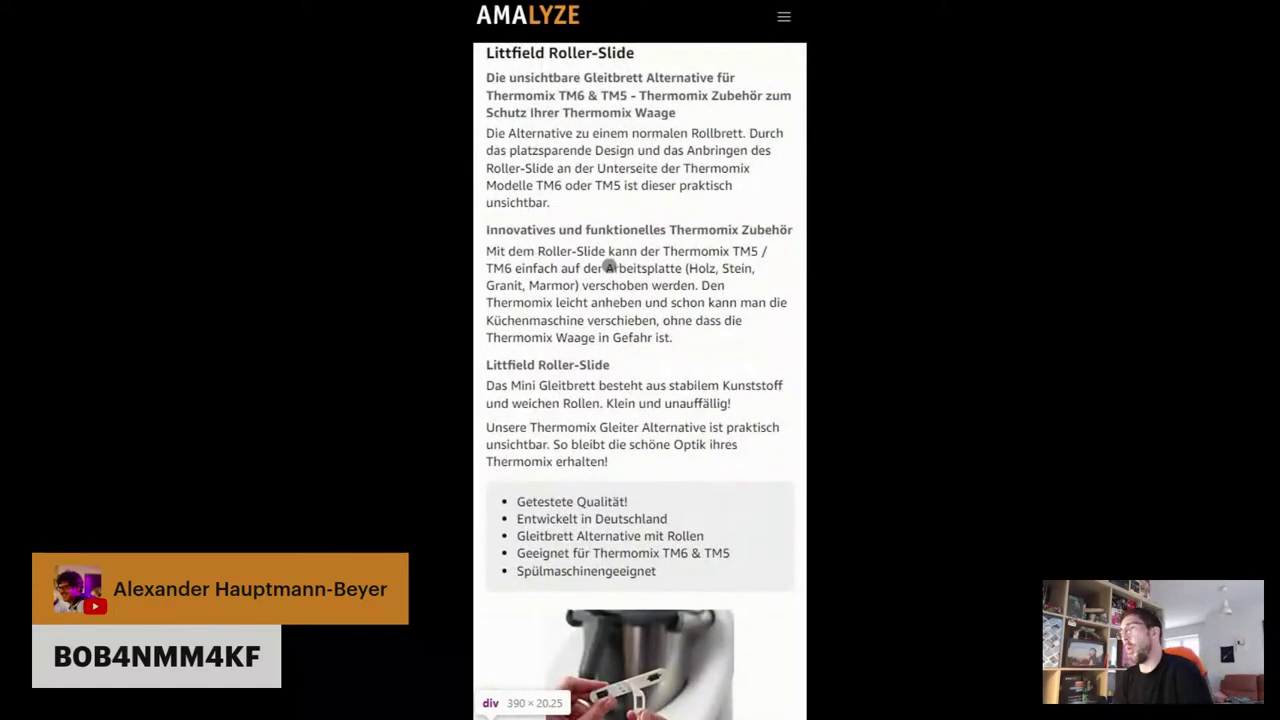
Examine the captioned installation photos in the mobile product description, from "Folie entfernen" to "Rollen statt gleiten"
scroll(610, 266, "up", 4)
scroll(612, 268, "down", 6)
scroll(612, 270, "down", 4)
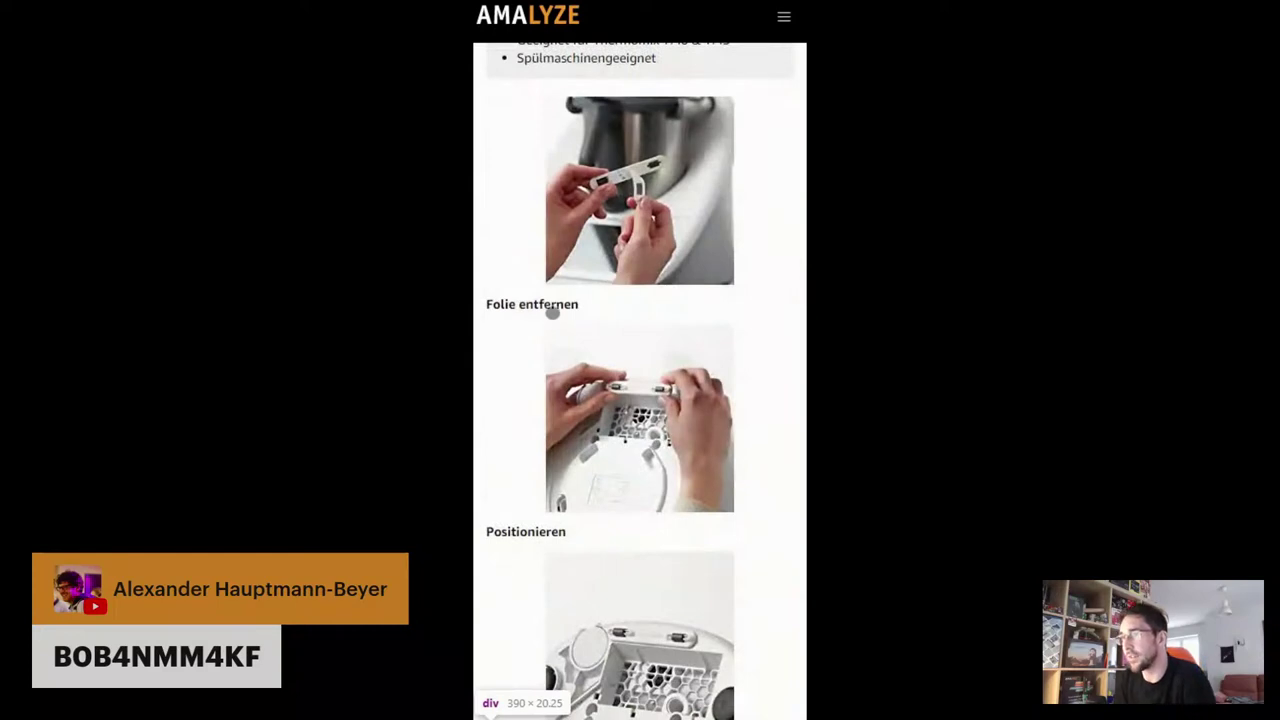
scroll(606, 329, "down", 5)
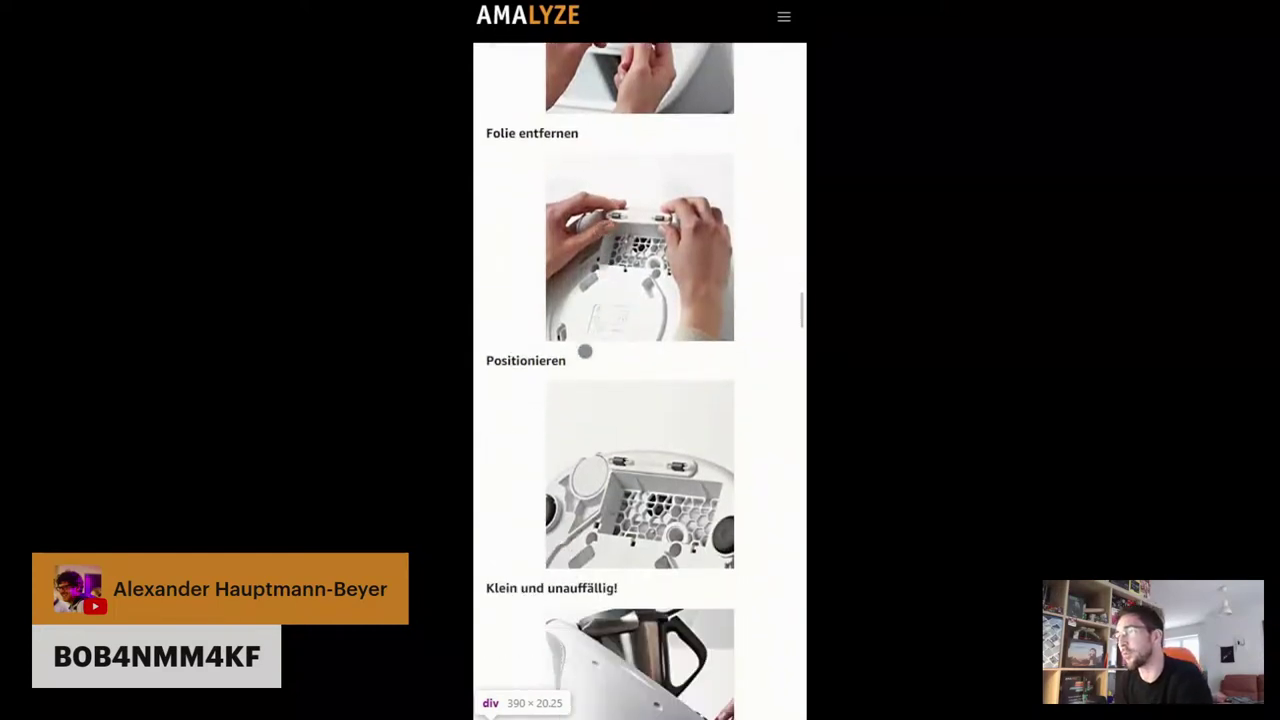
scroll(566, 358, "up", 5)
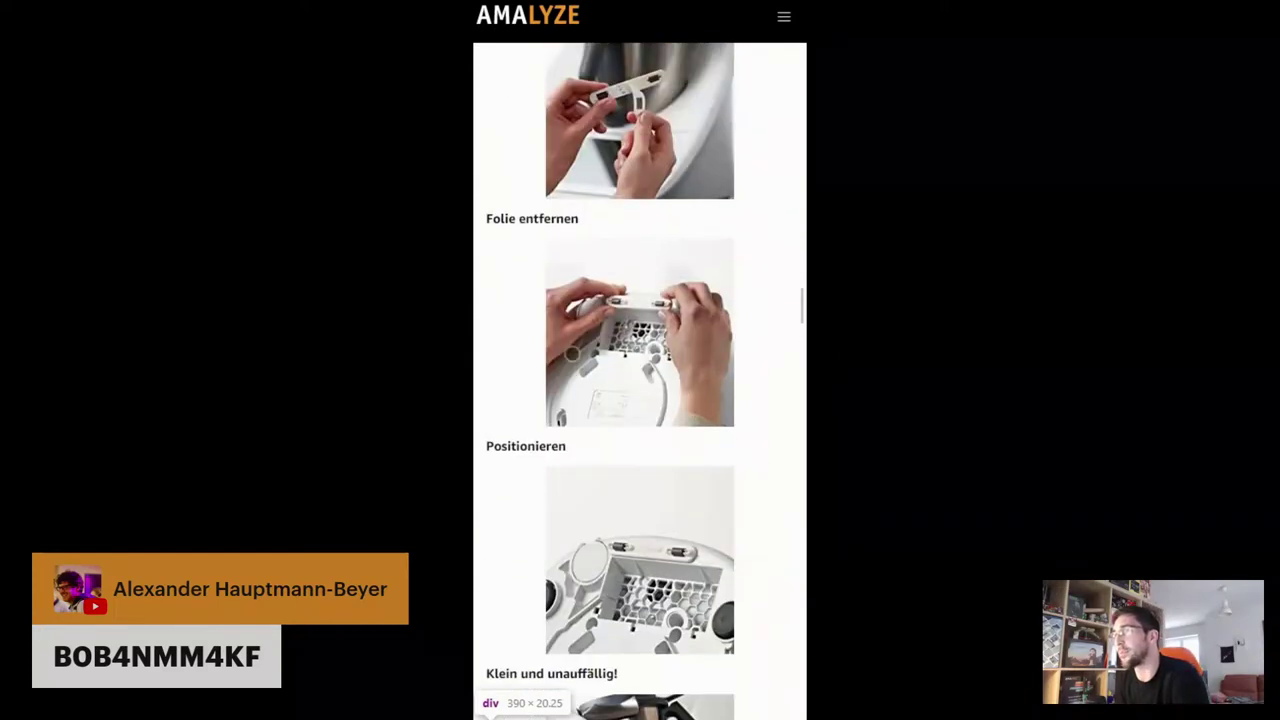
scroll(556, 464, "down", 2)
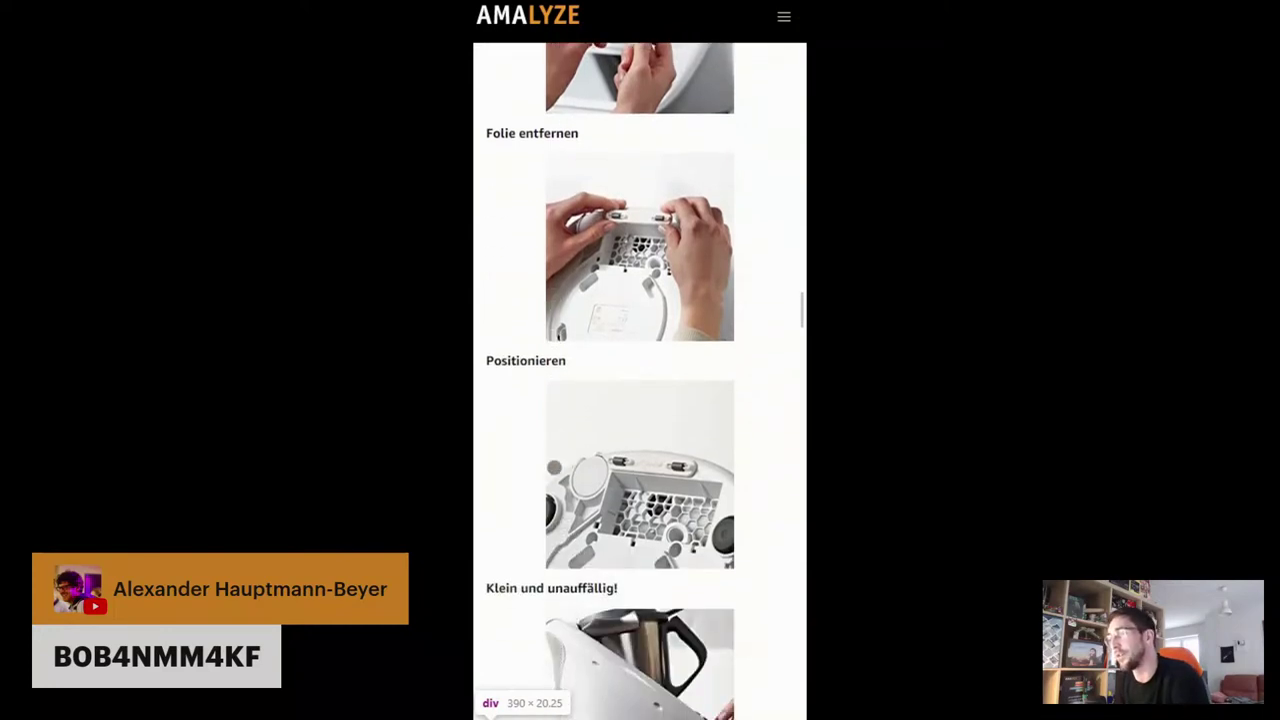
scroll(640, 380, "down", 2)
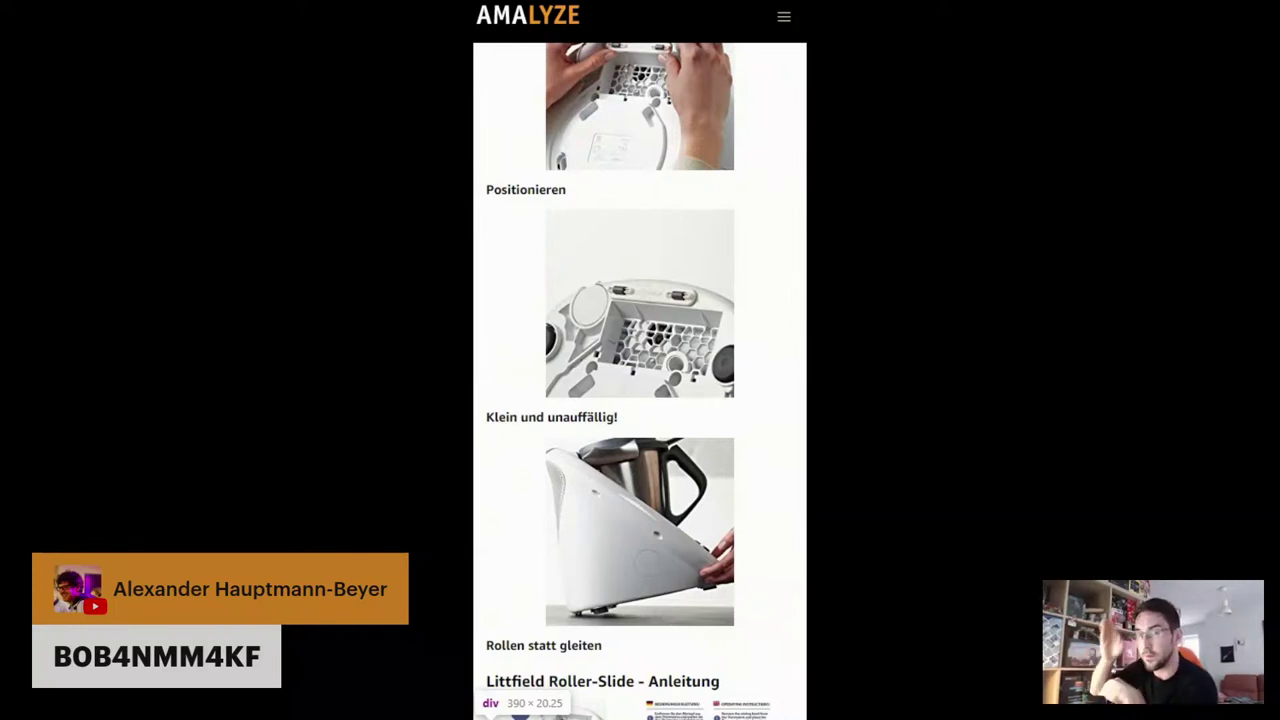
scroll(627, 345, "down", 3)
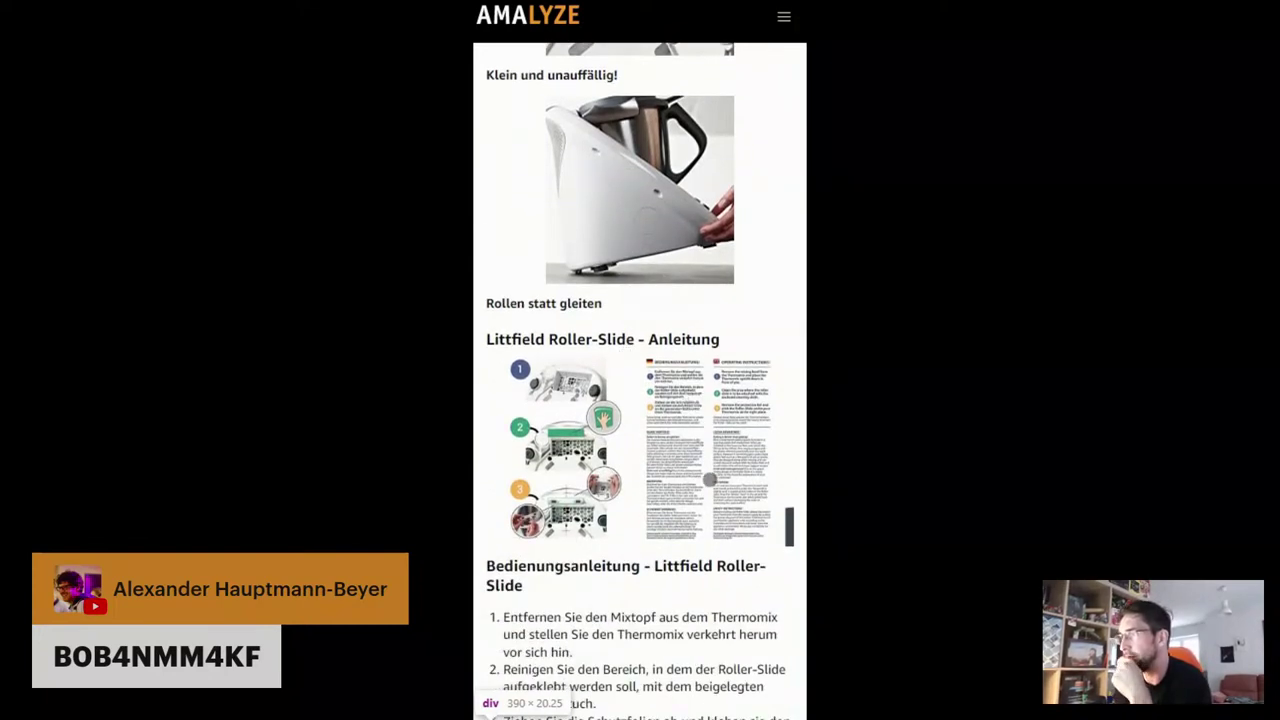
Read the Roller-Slide operating instructions and look through the Drehkellenspatel comparison table in the mobile view
scroll(690, 463, "down", 5)
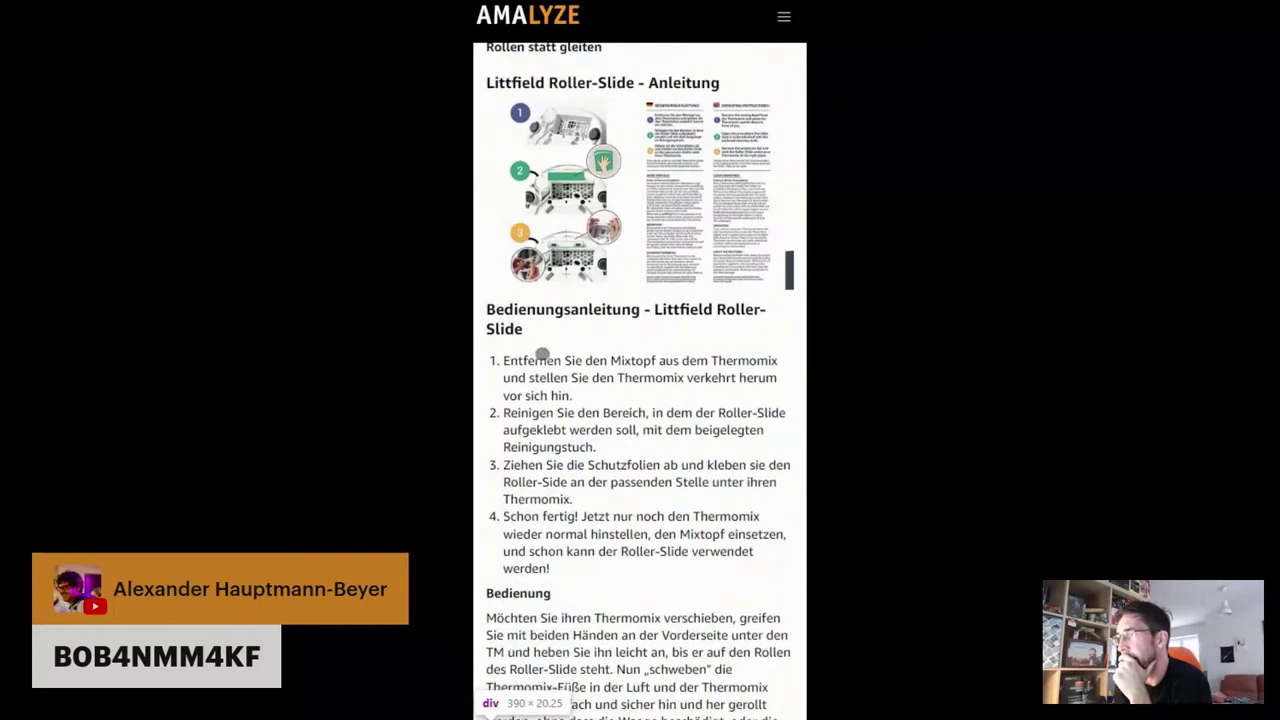
scroll(573, 491, "down", 3)
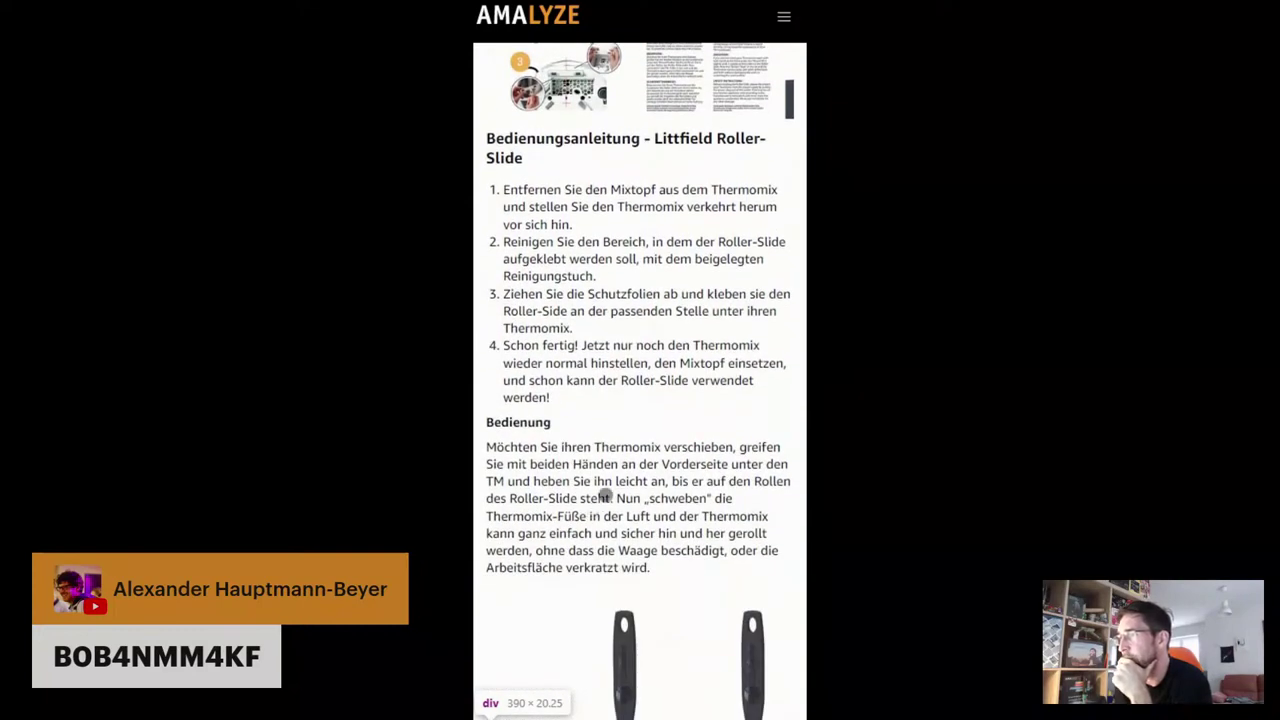
scroll(631, 483, "down", 8)
scroll(666, 448, "right", 3)
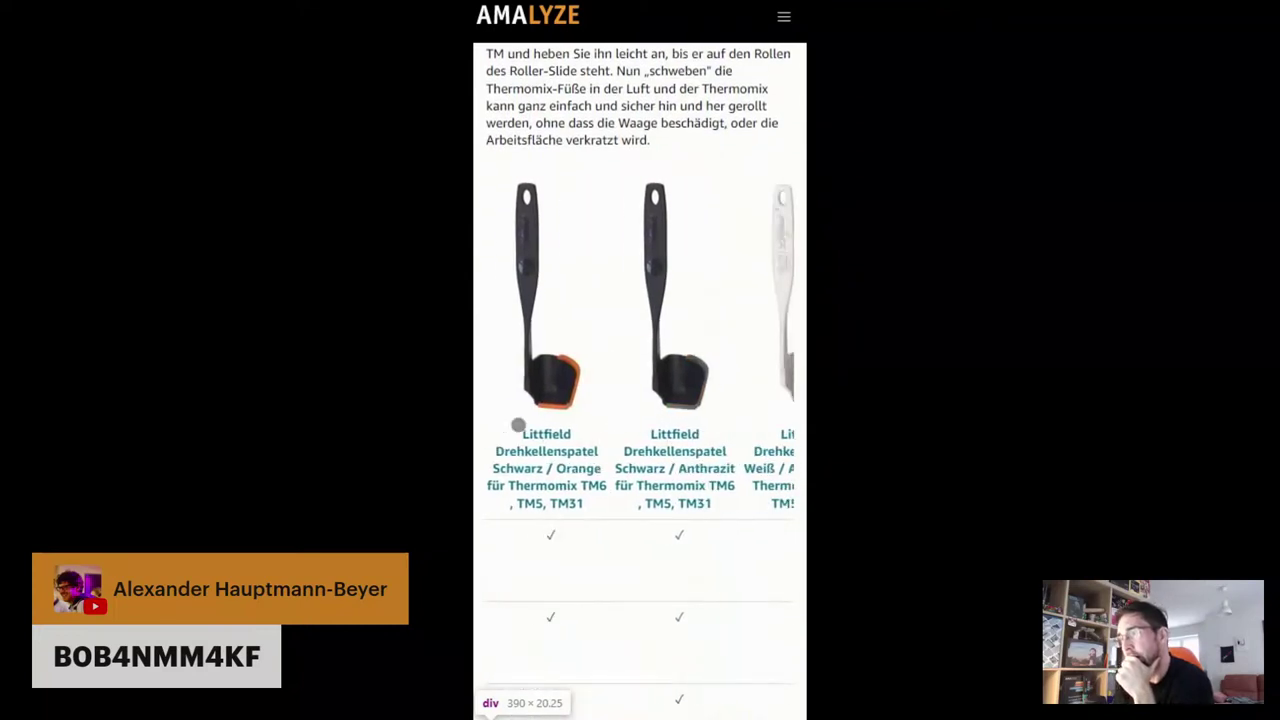
scroll(760, 413, "left", 5)
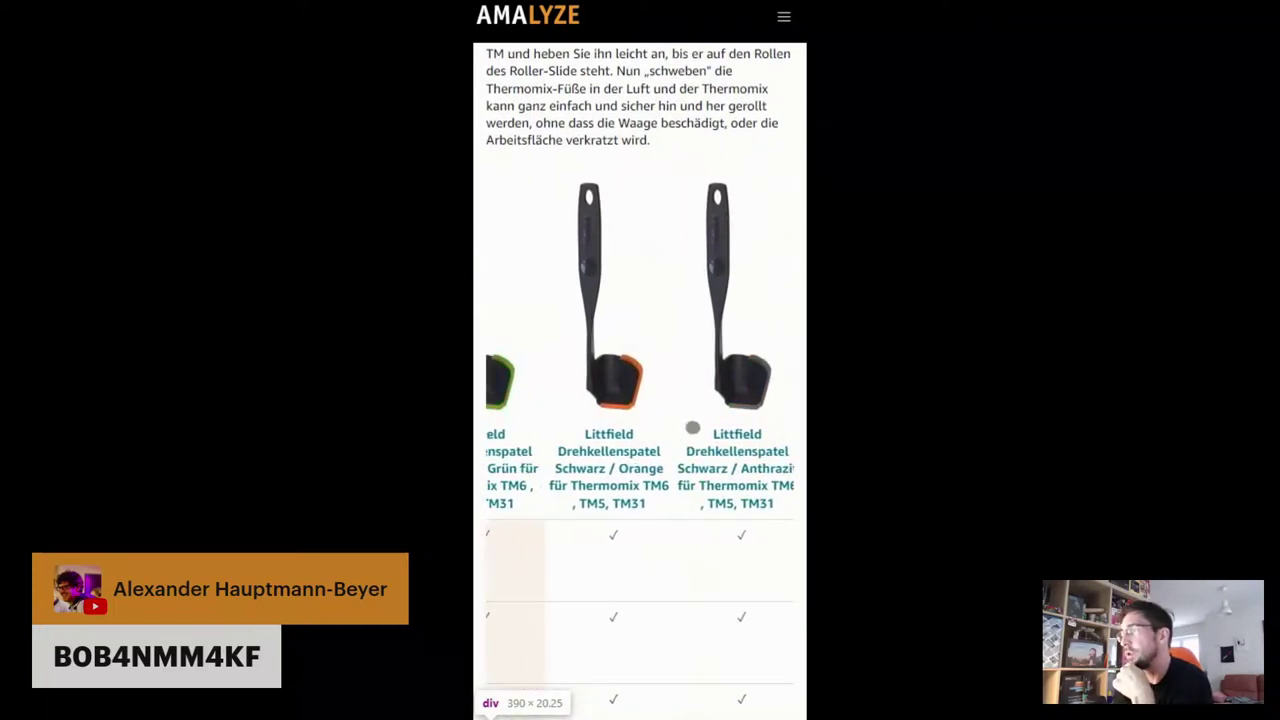
scroll(644, 422, "down", 1)
scroll(645, 424, "down", 8)
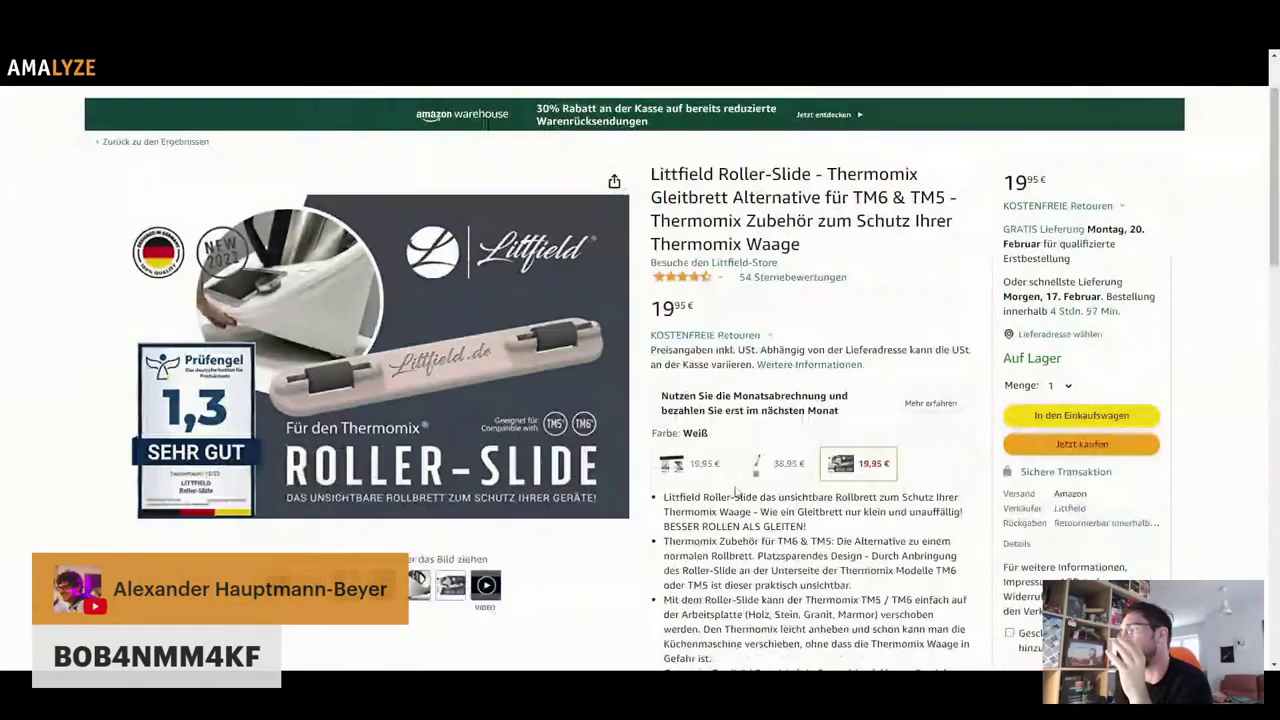
Highlight the Thermomix compatibility, "BCA frei" and "Farbe" rows of the Drehkellenspatel comparison table in the desktop listing
scroll(735, 490, "down", 20)
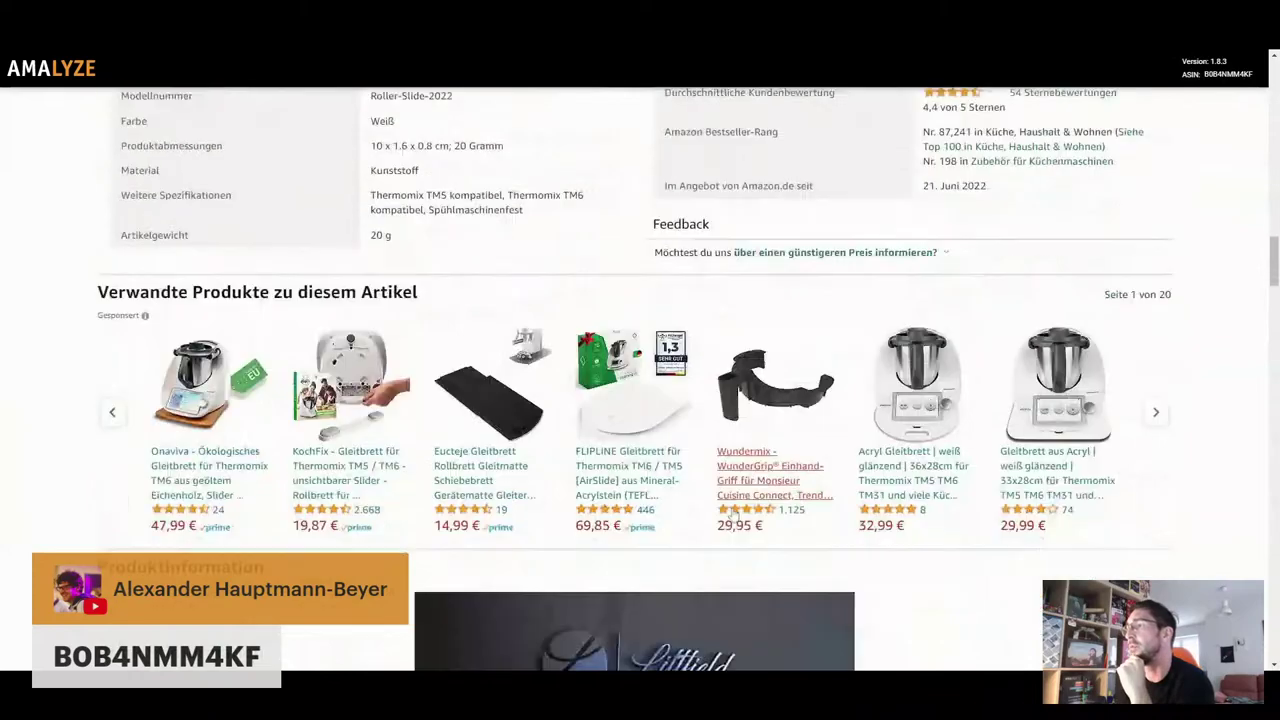
scroll(735, 480, "down", 15)
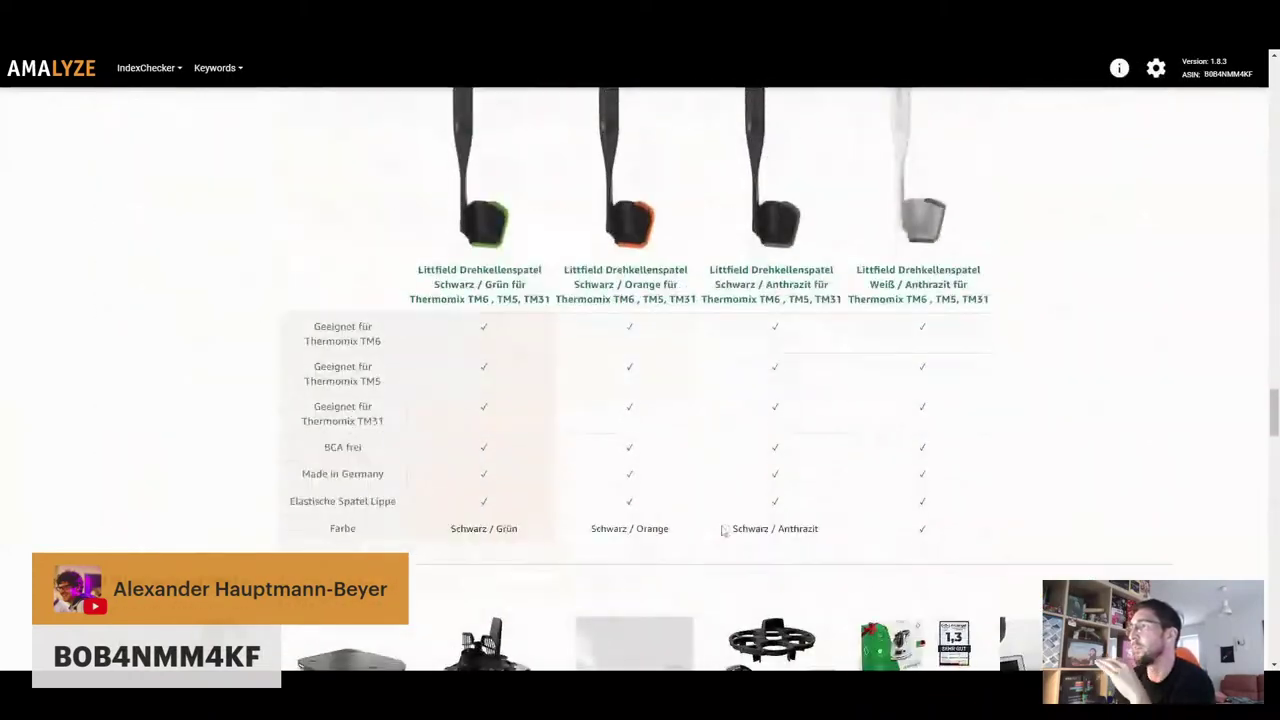
scroll(758, 425, "up", 1)
scroll(547, 409, "down", 2)
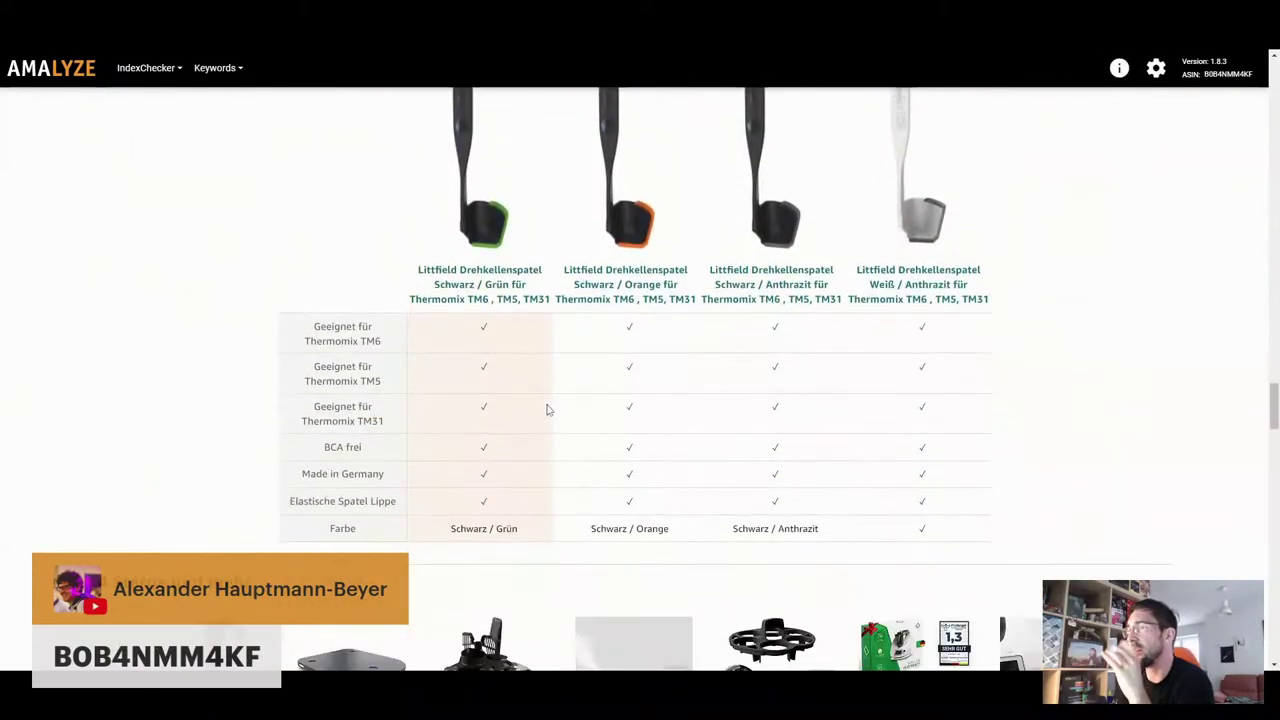
left_click_drag(305, 336, 390, 427)
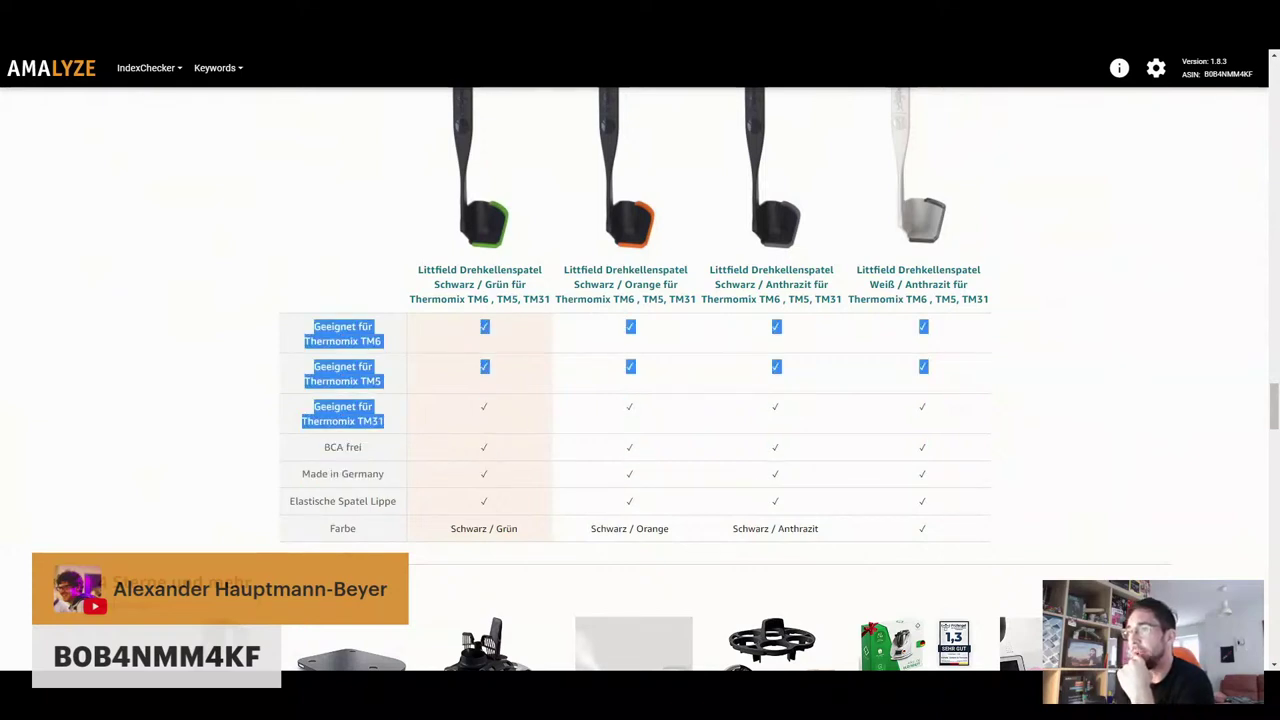
left_click_drag(923, 410, 426, 333)
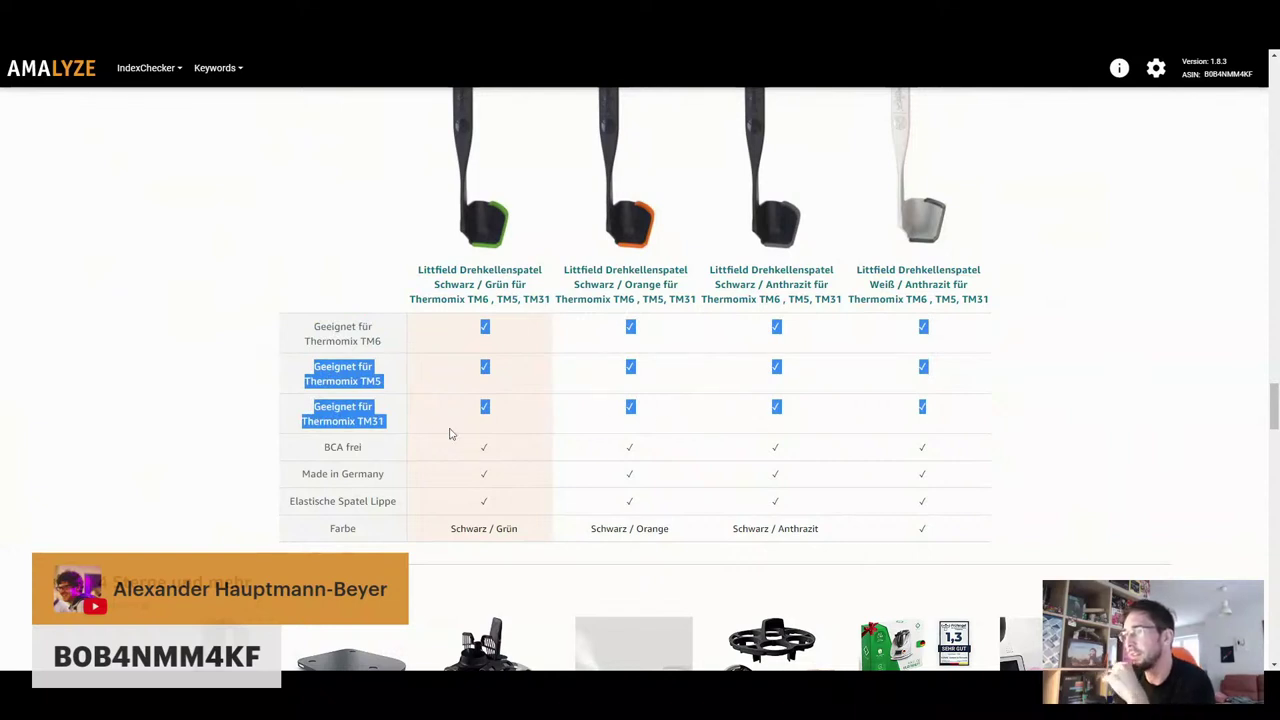
left_click_drag(322, 456, 946, 451)
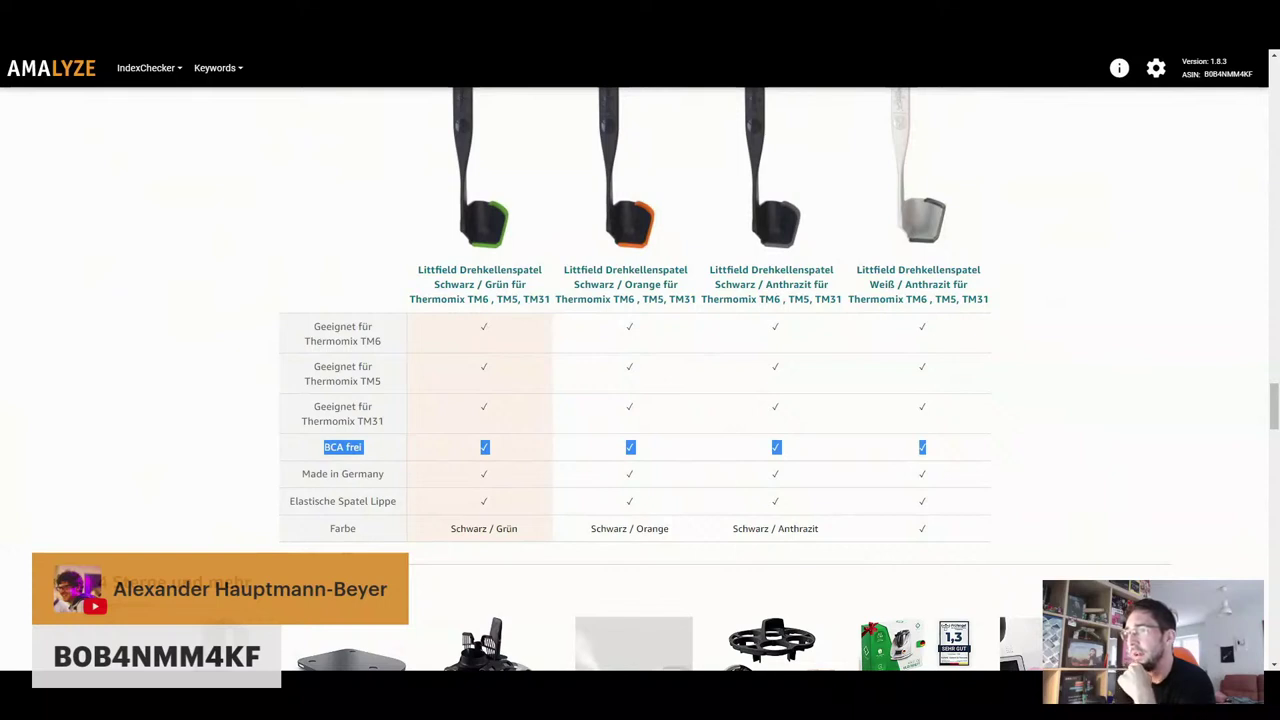
left_click_drag(937, 533, 321, 533)
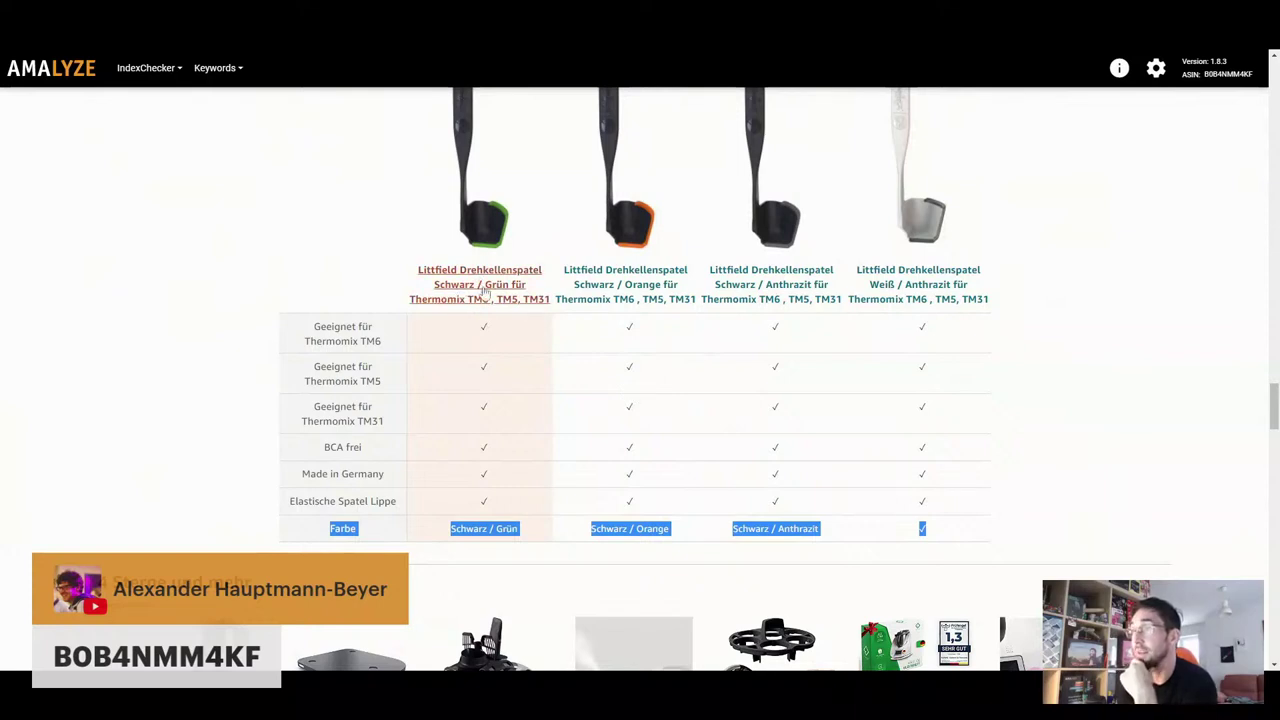
Examine the desktop comparison table, instruction graphic and installation photos, and magnify the main Roller-Slide product image
scroll(497, 285, "up", 2)
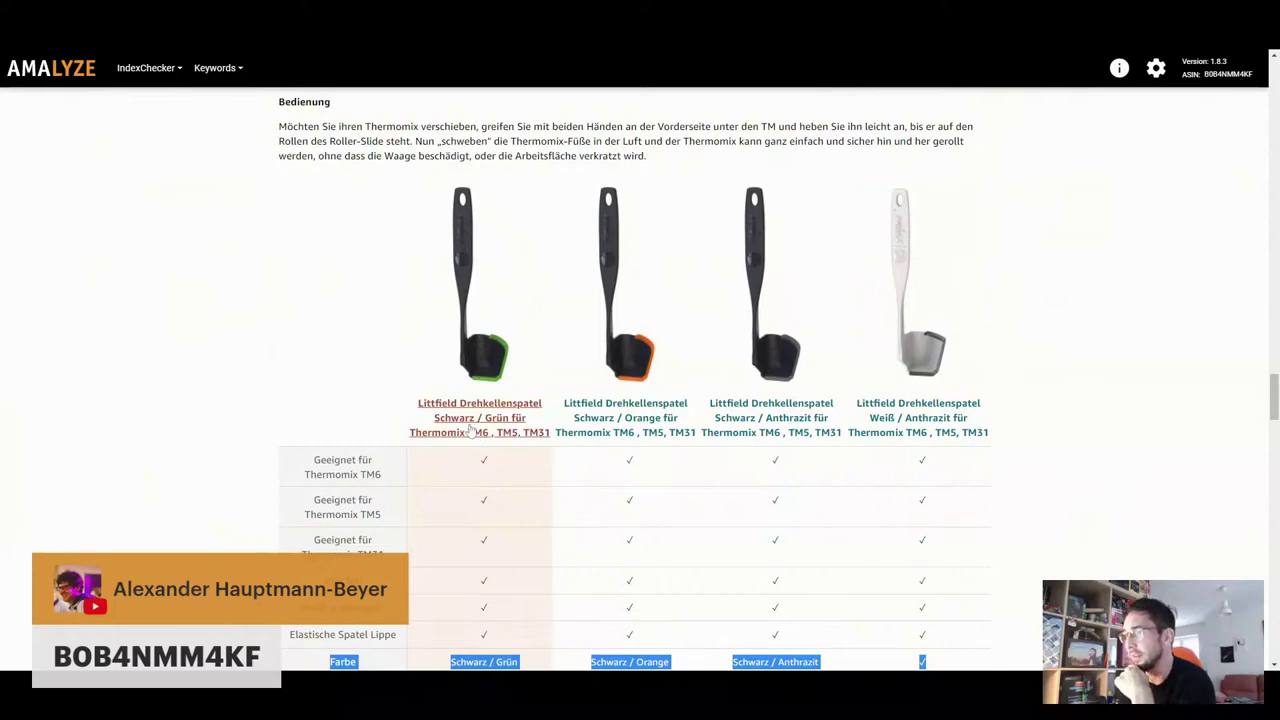
scroll(470, 430, "down", 2)
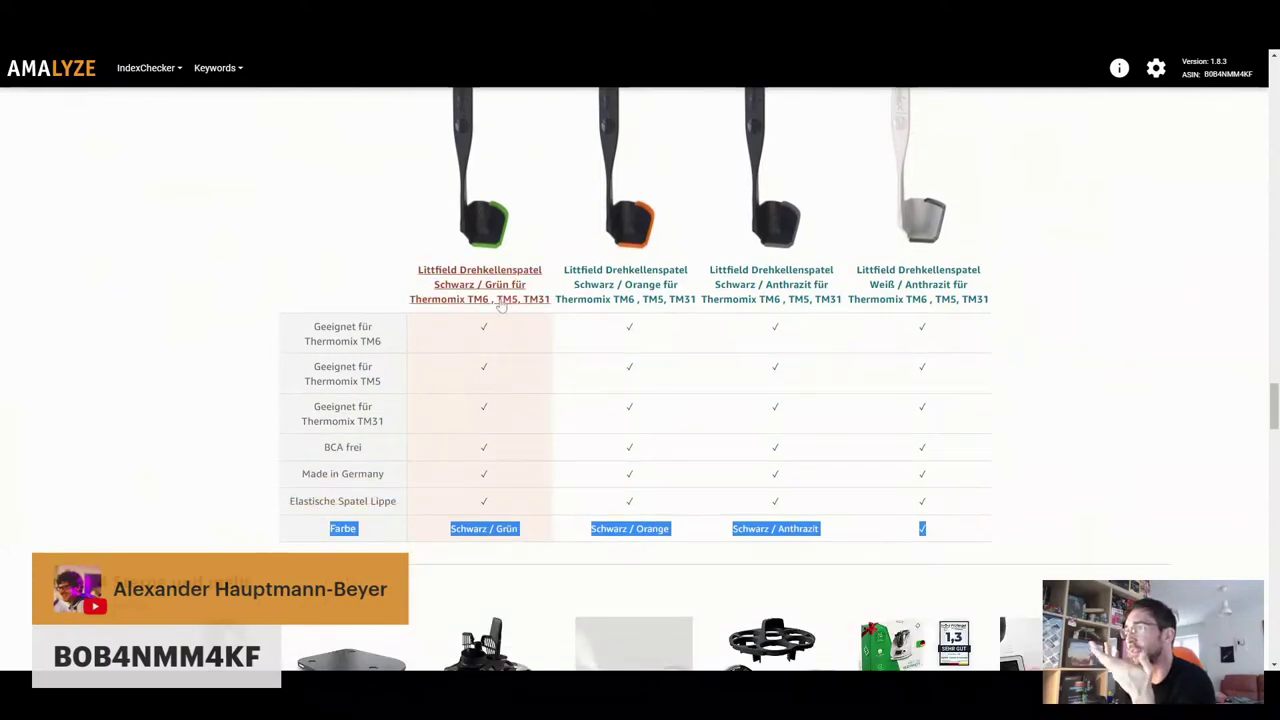
scroll(480, 420, "up", 4)
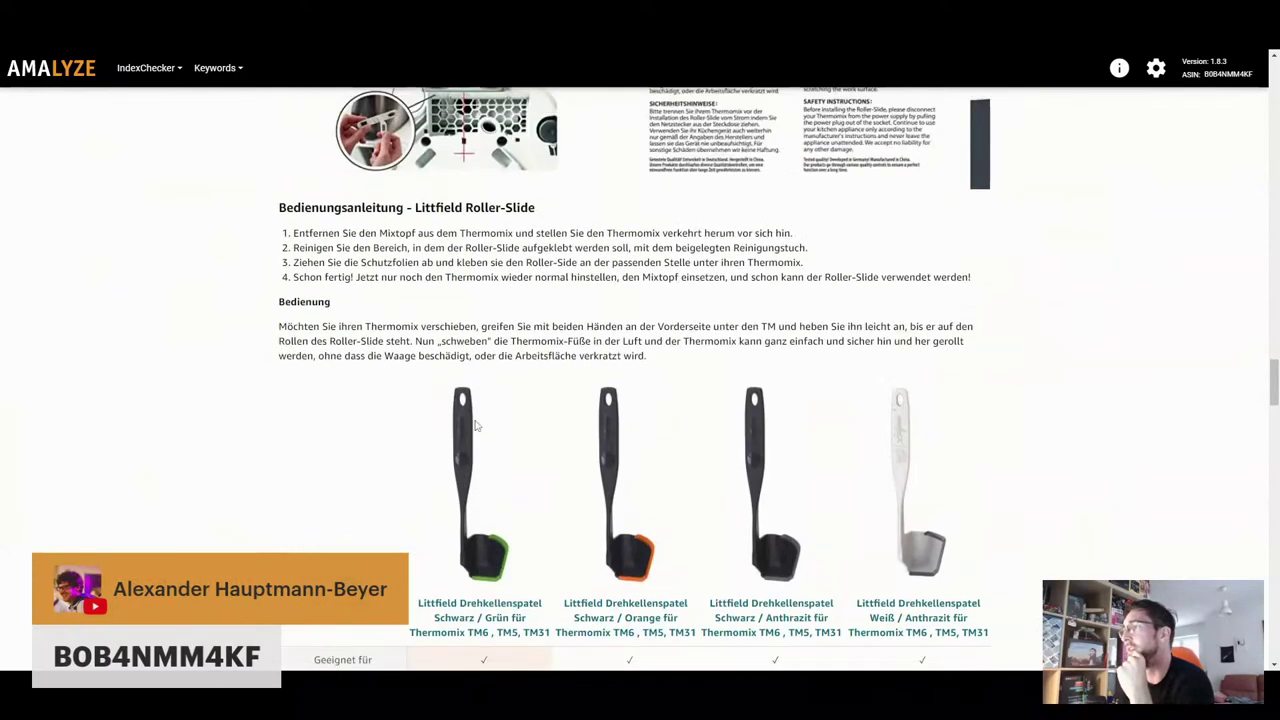
scroll(562, 393, "up", 5)
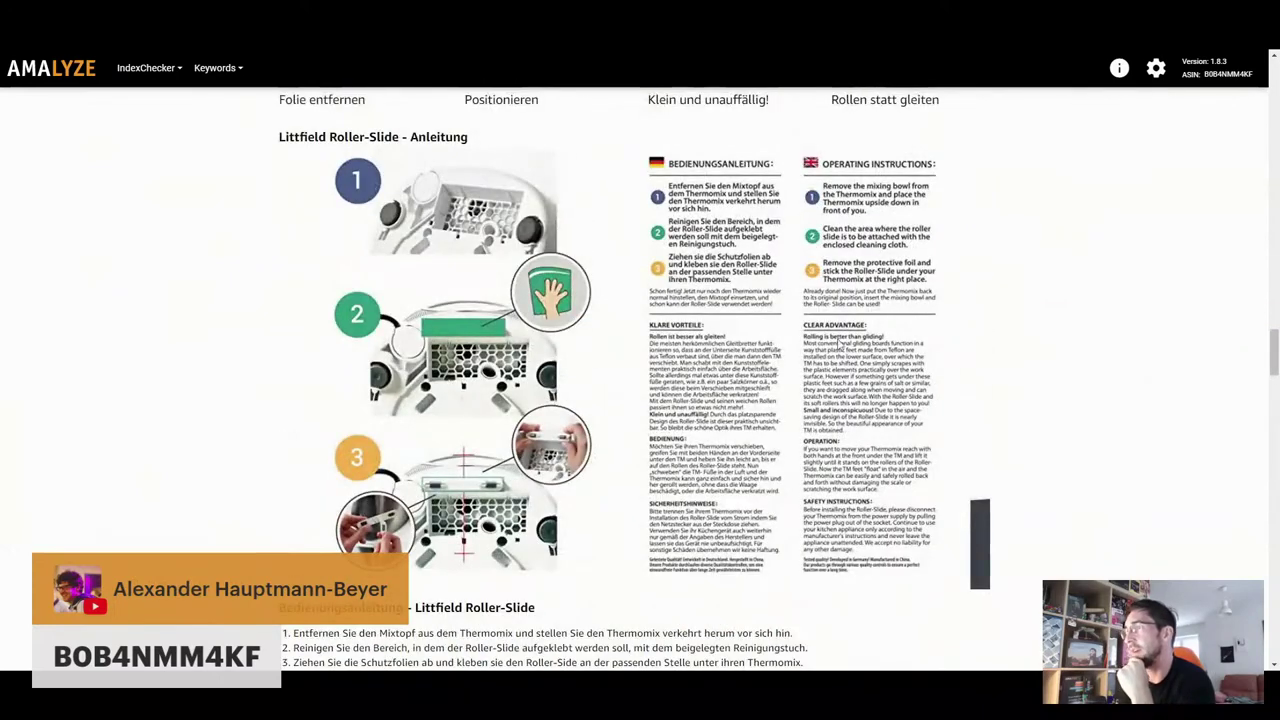
scroll(783, 402, "up", 3)
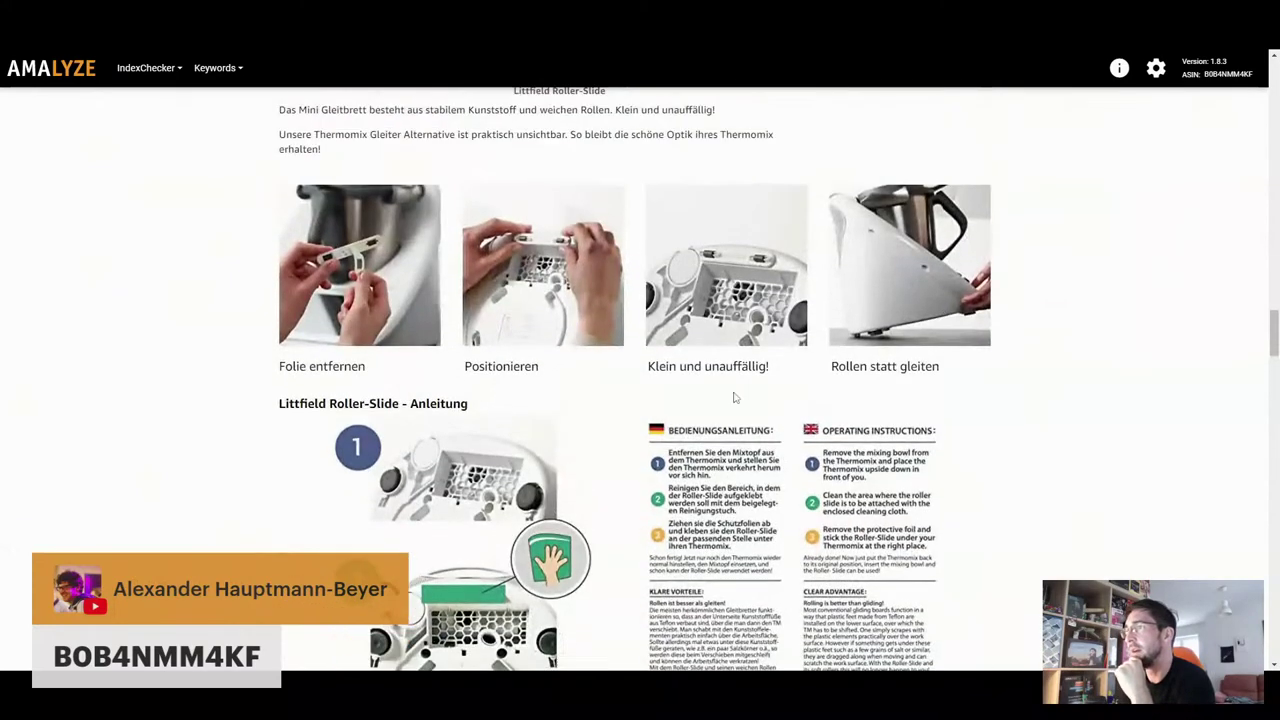
scroll(602, 276, "down", 3)
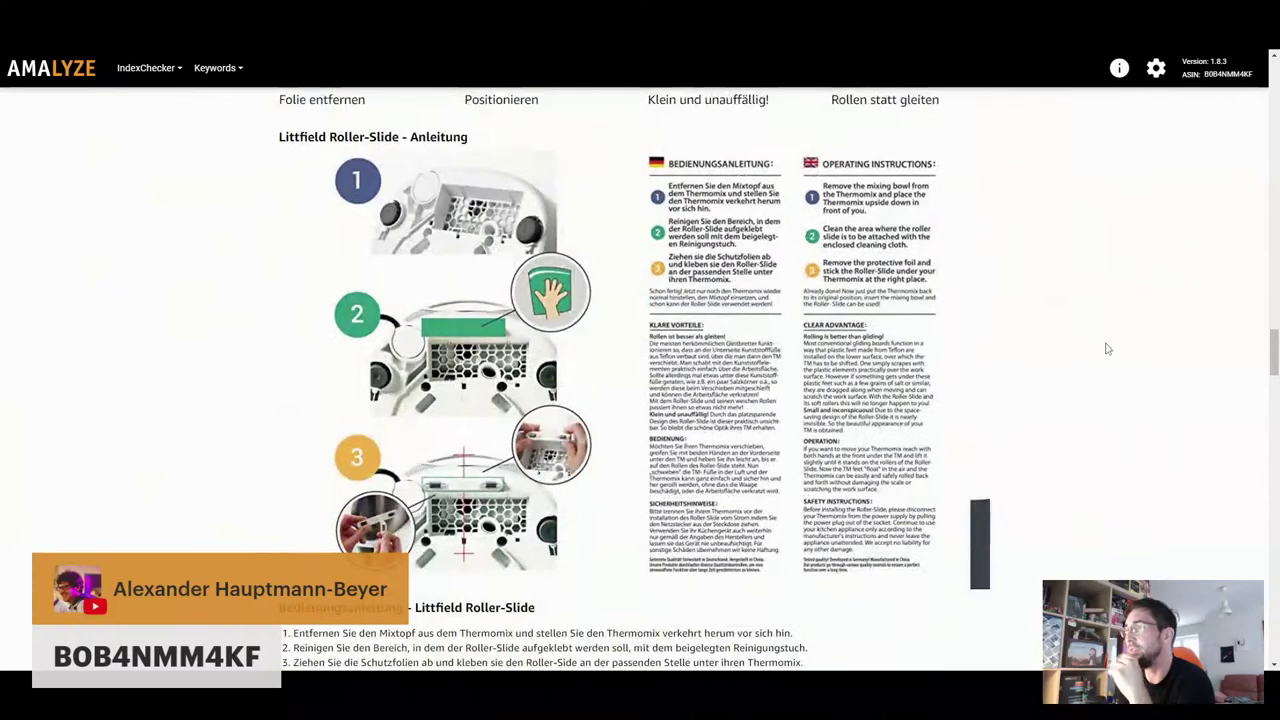
scroll(731, 352, "down", 2)
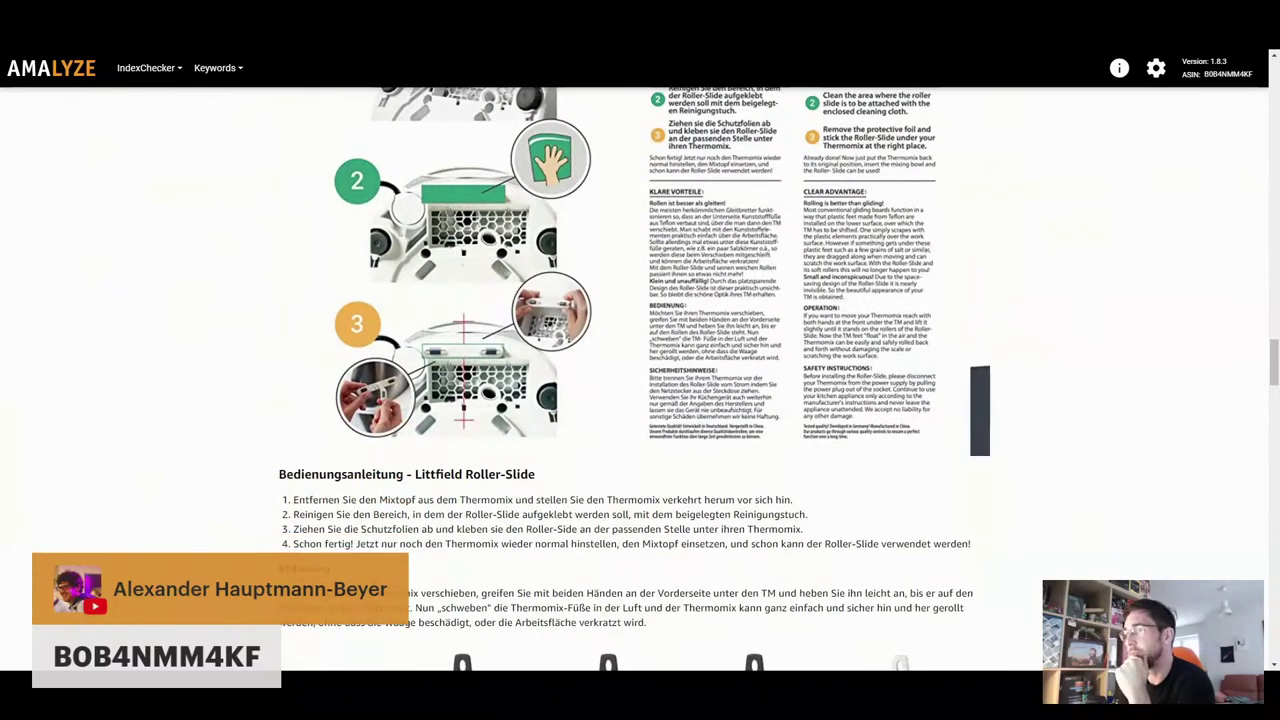
scroll(581, 540, "up", 20)
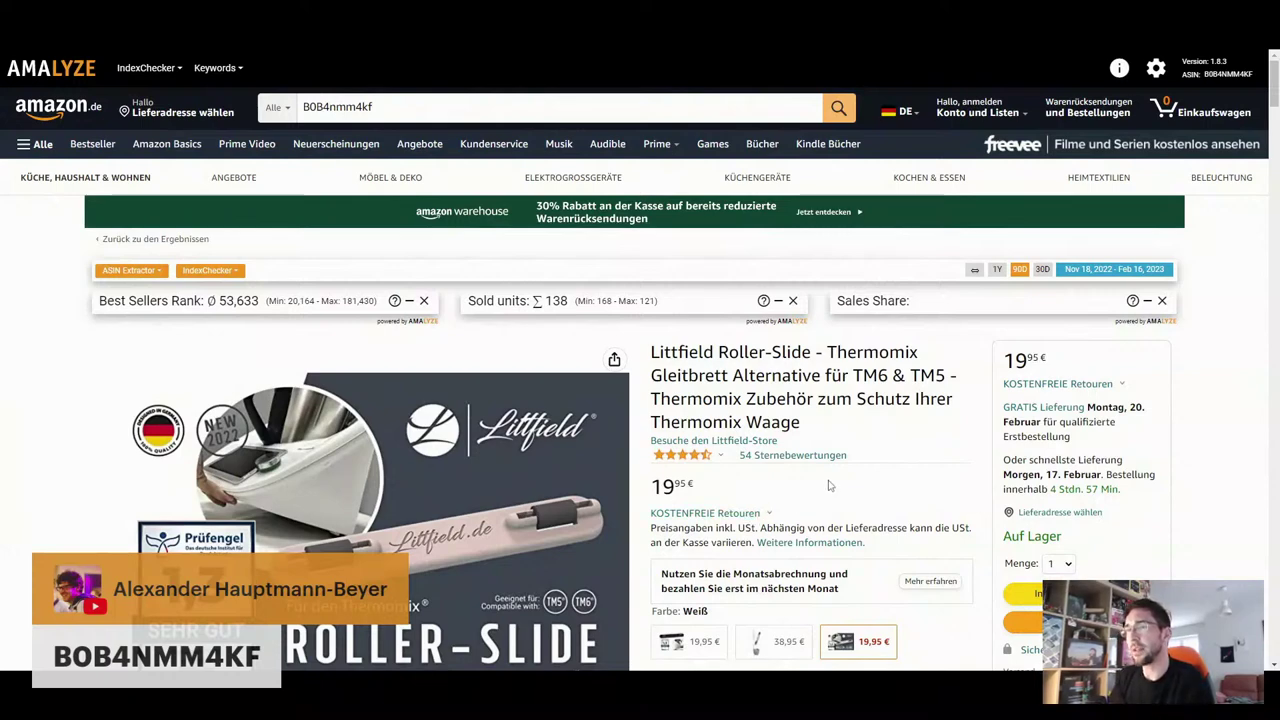
mouse_move(195, 455)
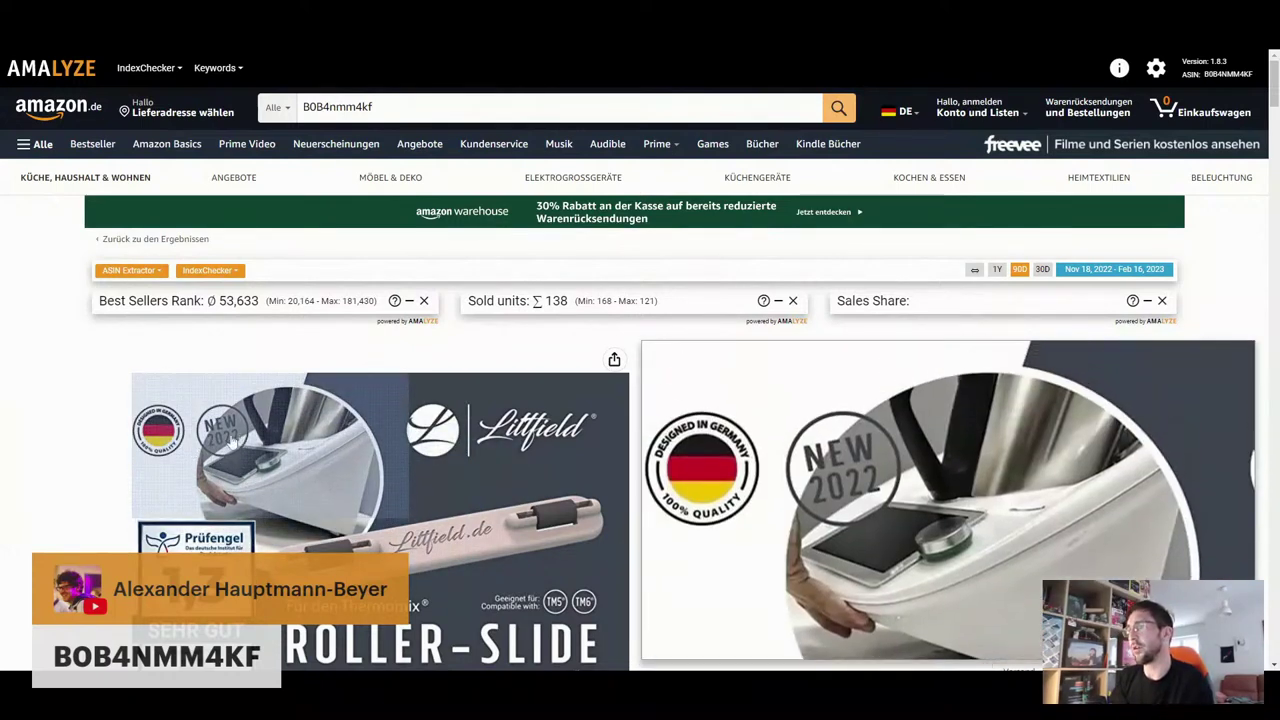
Magnify the Roller-Slide main image and look through the gallery's four-photo usage collage and tilted Thermomix photo
scroll(78, 456, "down", 2)
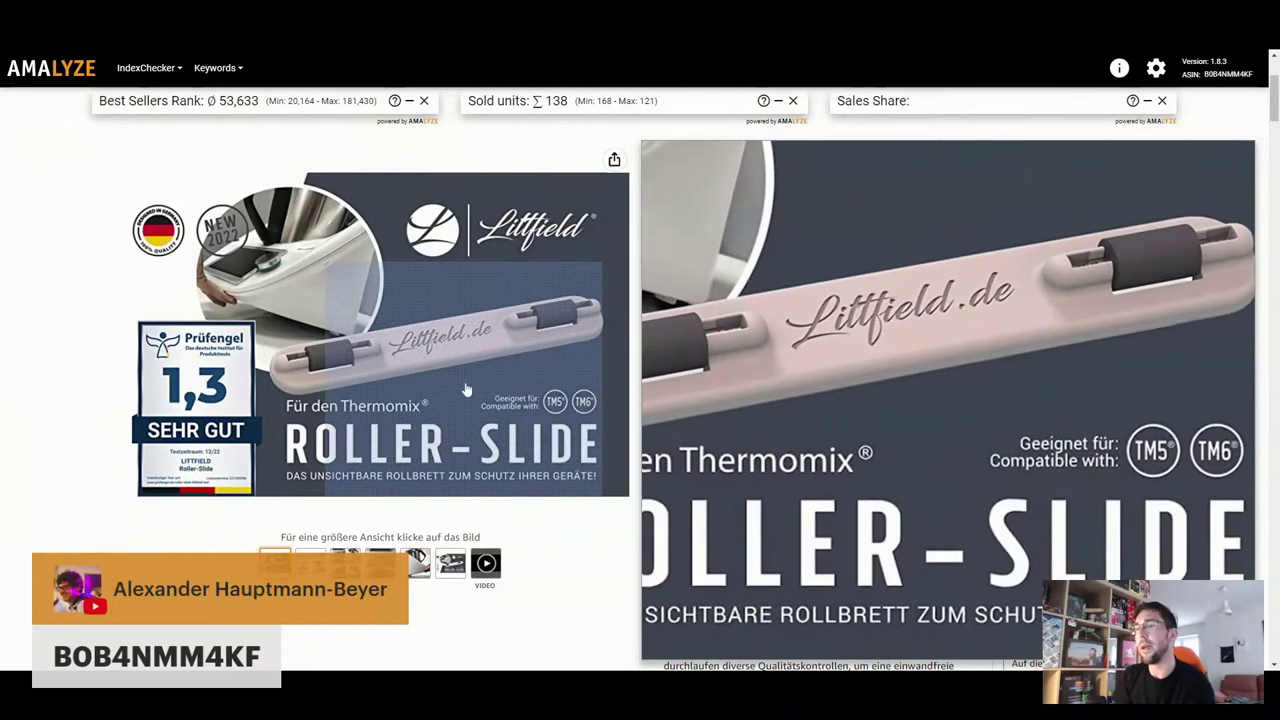
mouse_move(310, 562)
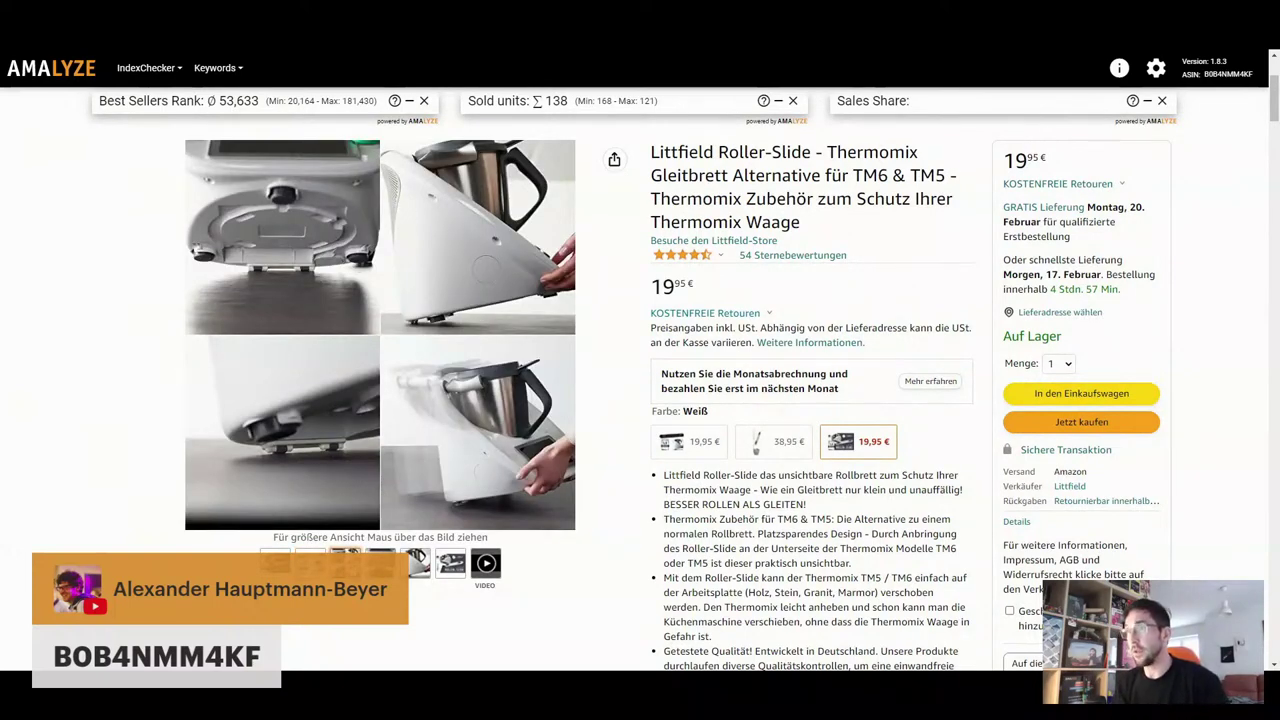
mouse_move(430, 435)
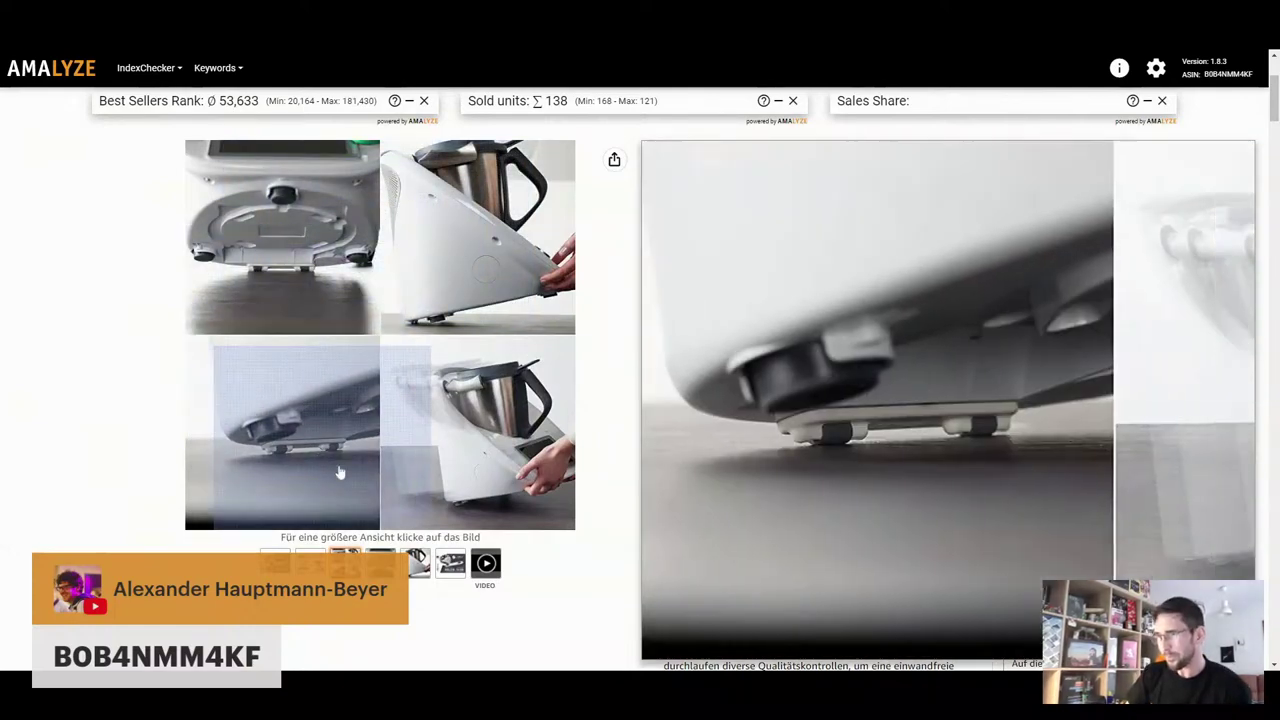
mouse_move(415, 563)
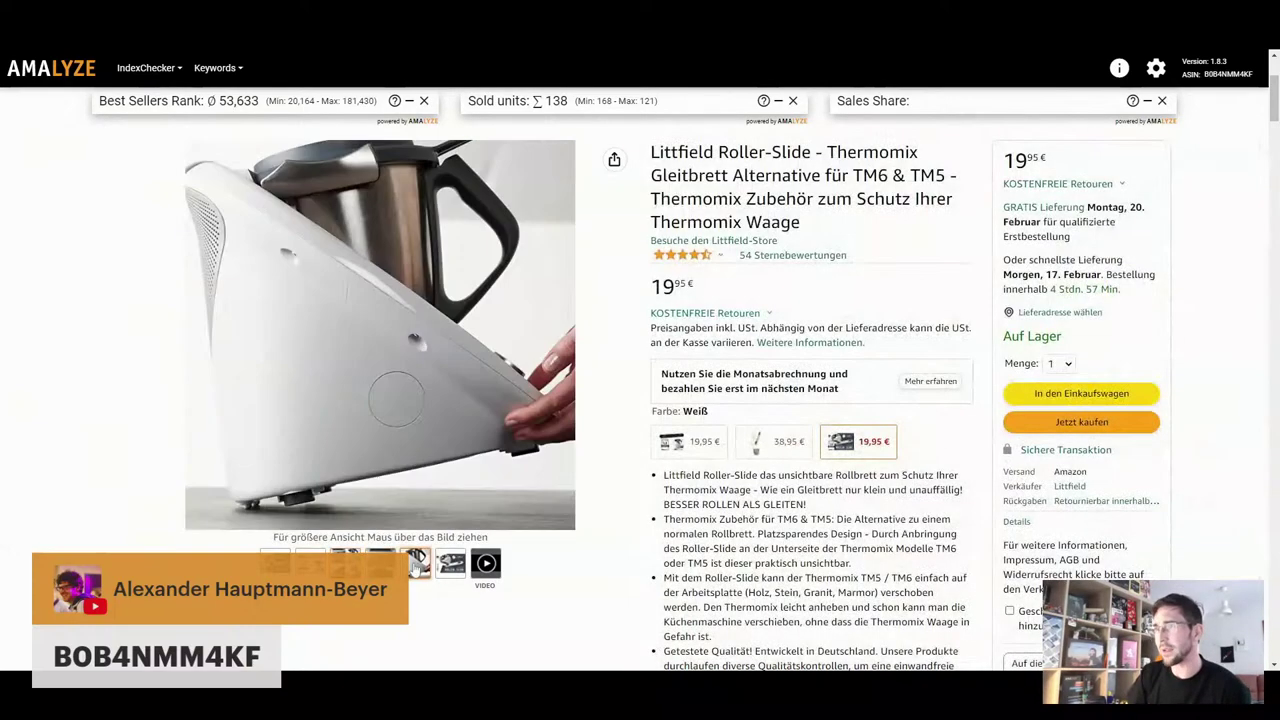
mouse_move(398, 420)
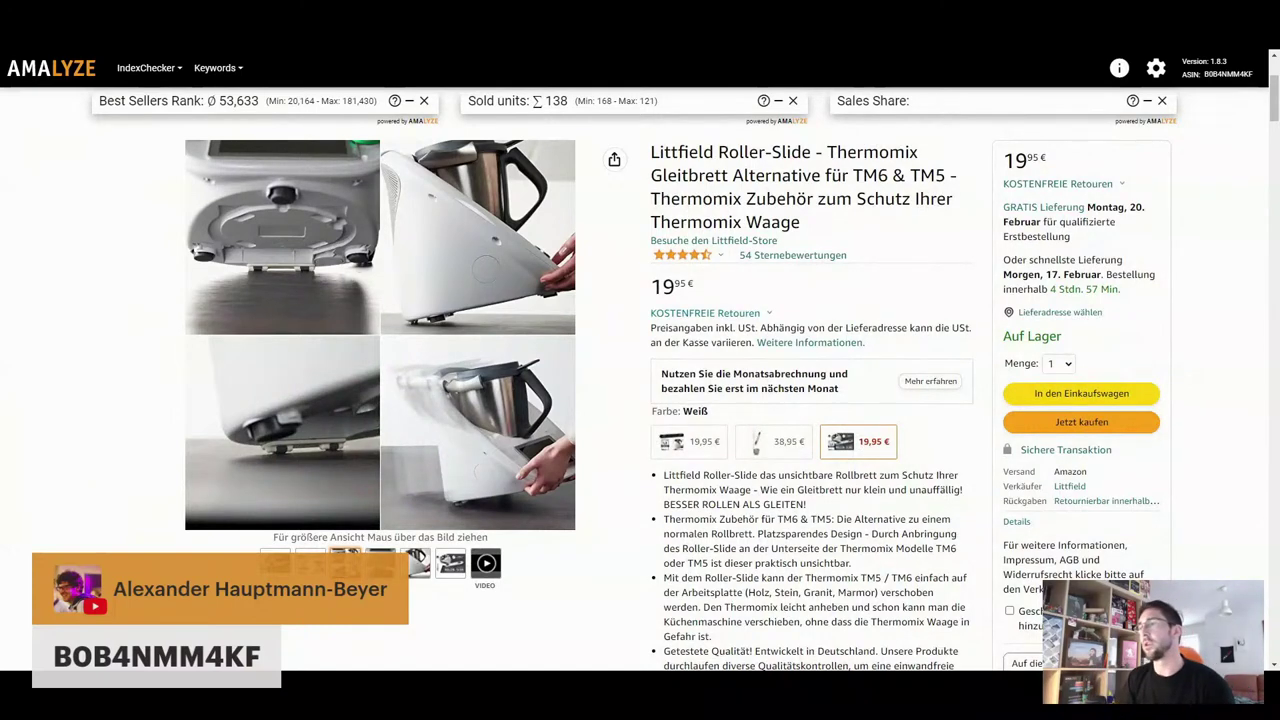
Look over the installation photos and Roller-Slide instruction graphic in the desktop product description once more
scroll(787, 477, "down", 10)
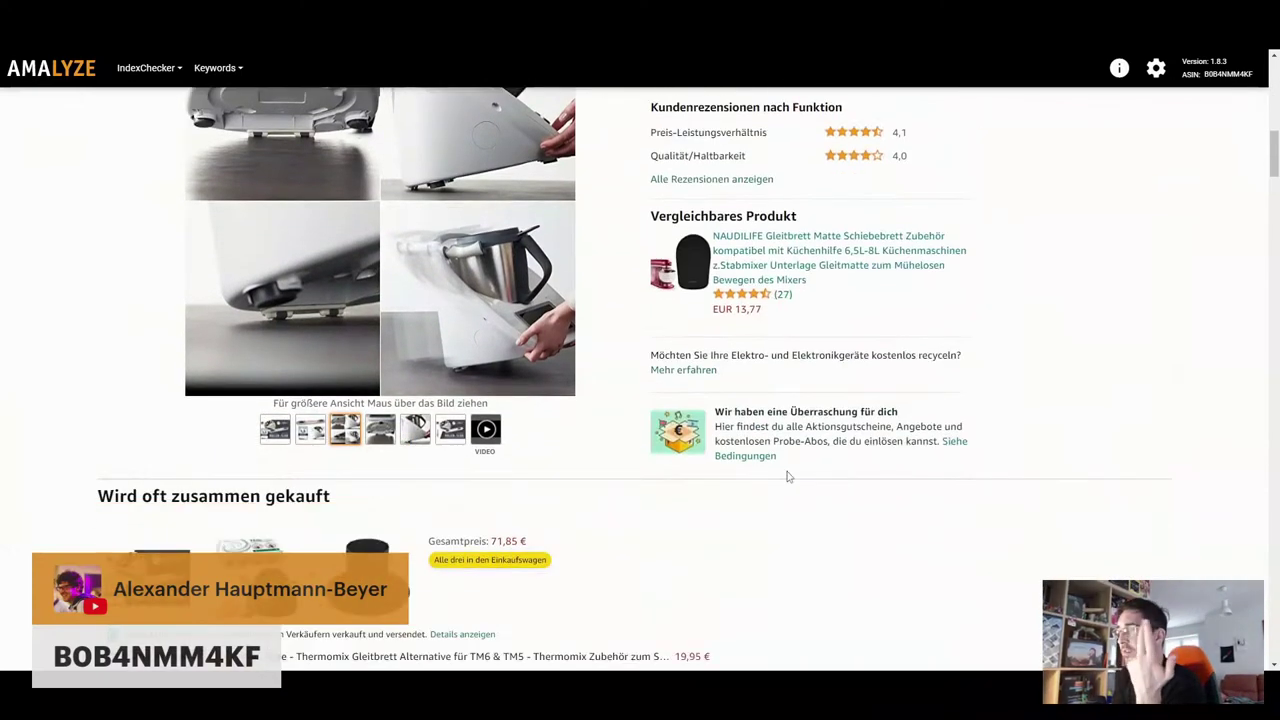
scroll(787, 477, "down", 15)
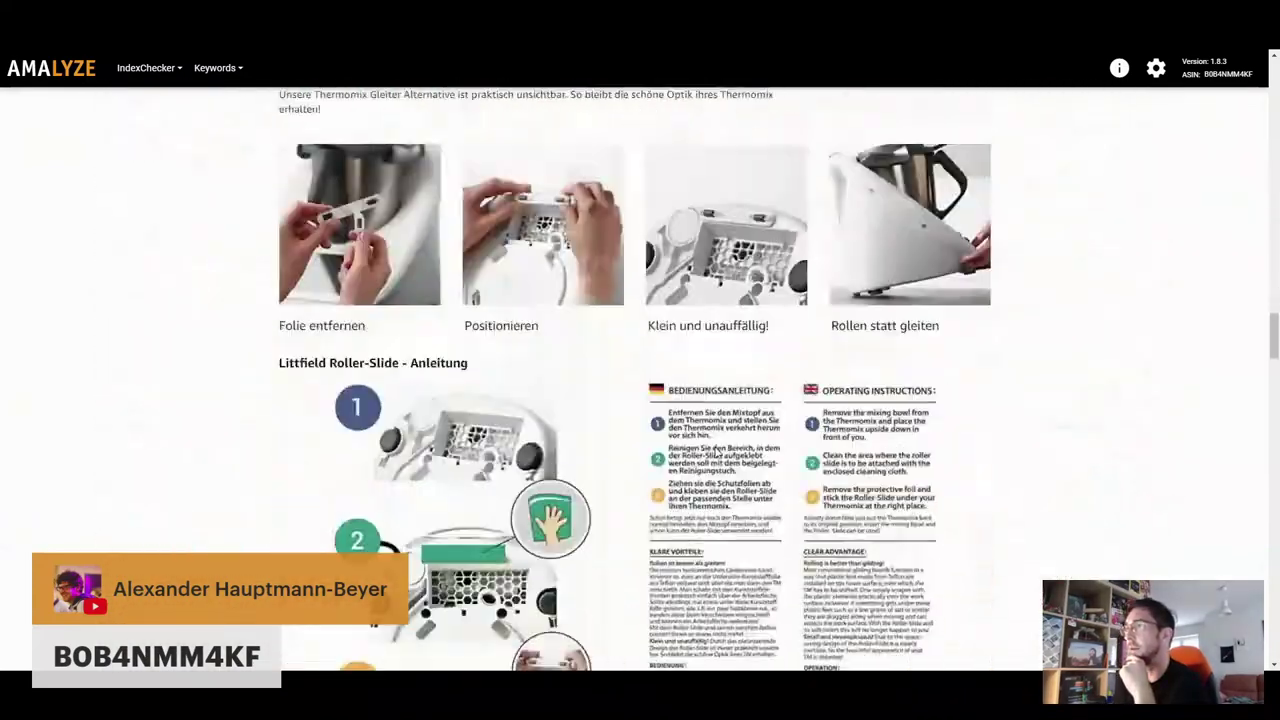
scroll(779, 363, "up", 20)
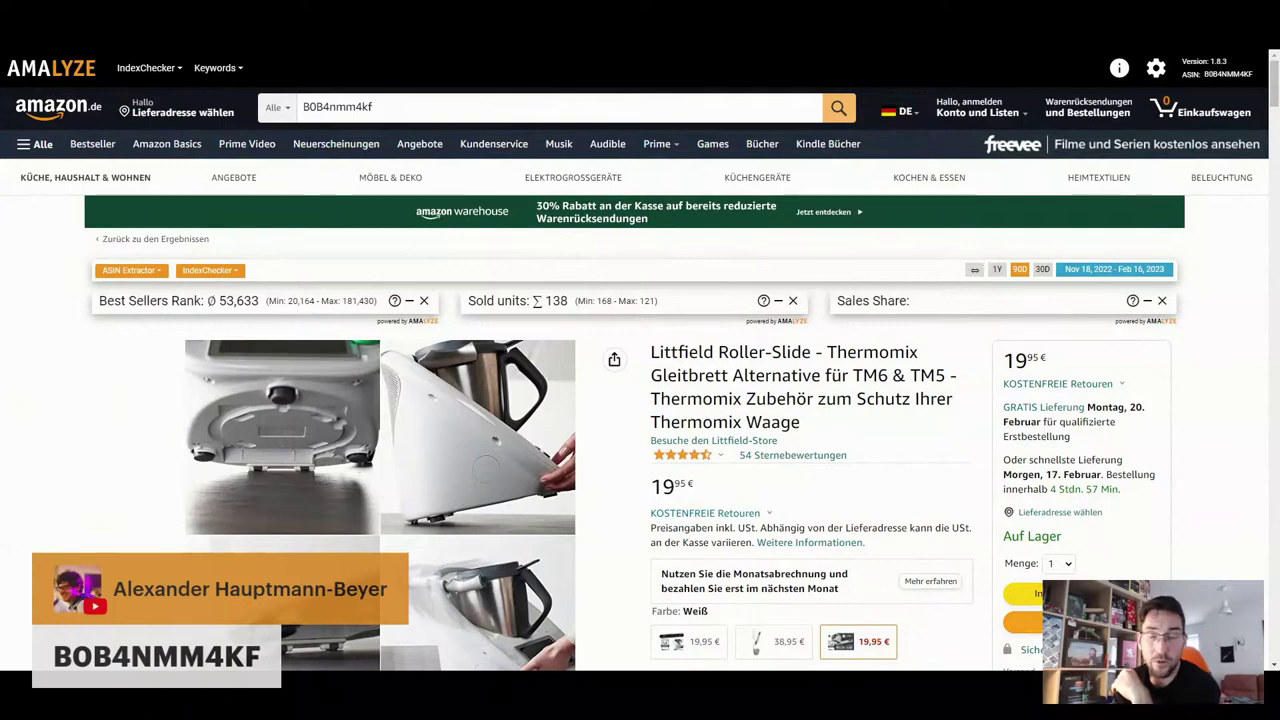
Examine the Roller-Slide bullet points and the competing Thermomix Gleitbrett products in the related and also-viewed carousels
scroll(735, 362, "down", 10)
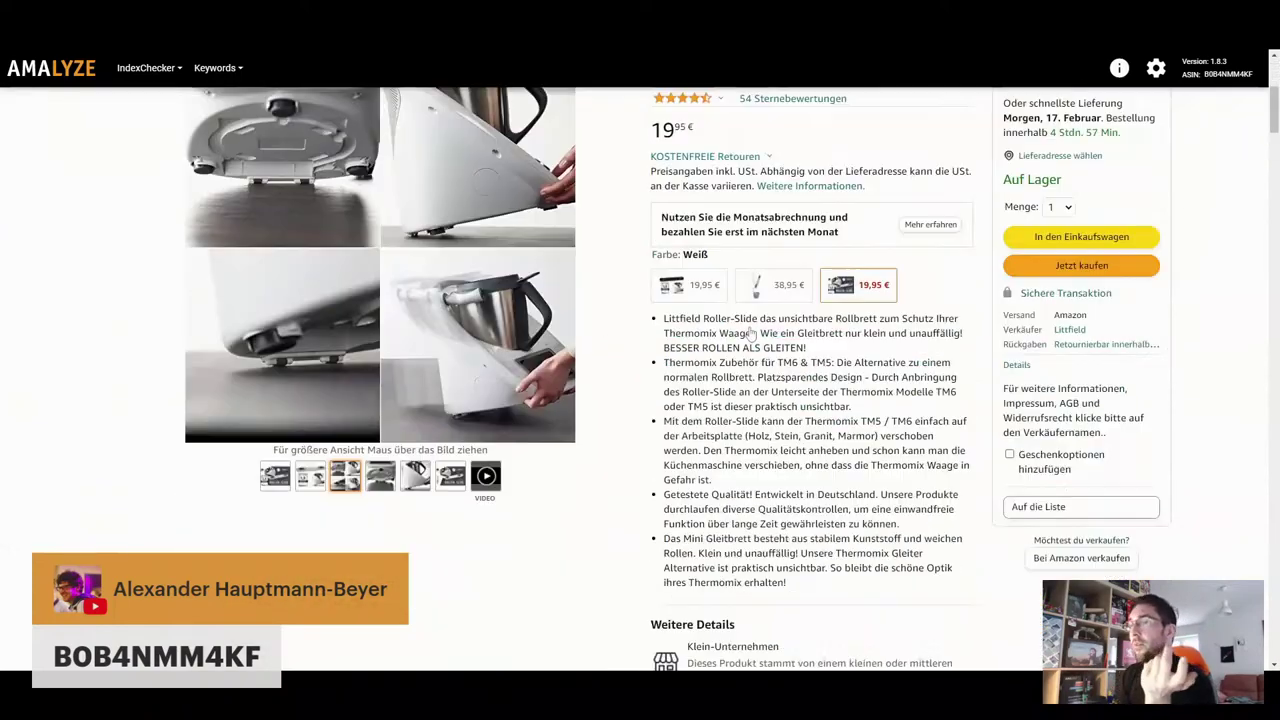
scroll(735, 362, "down", 4)
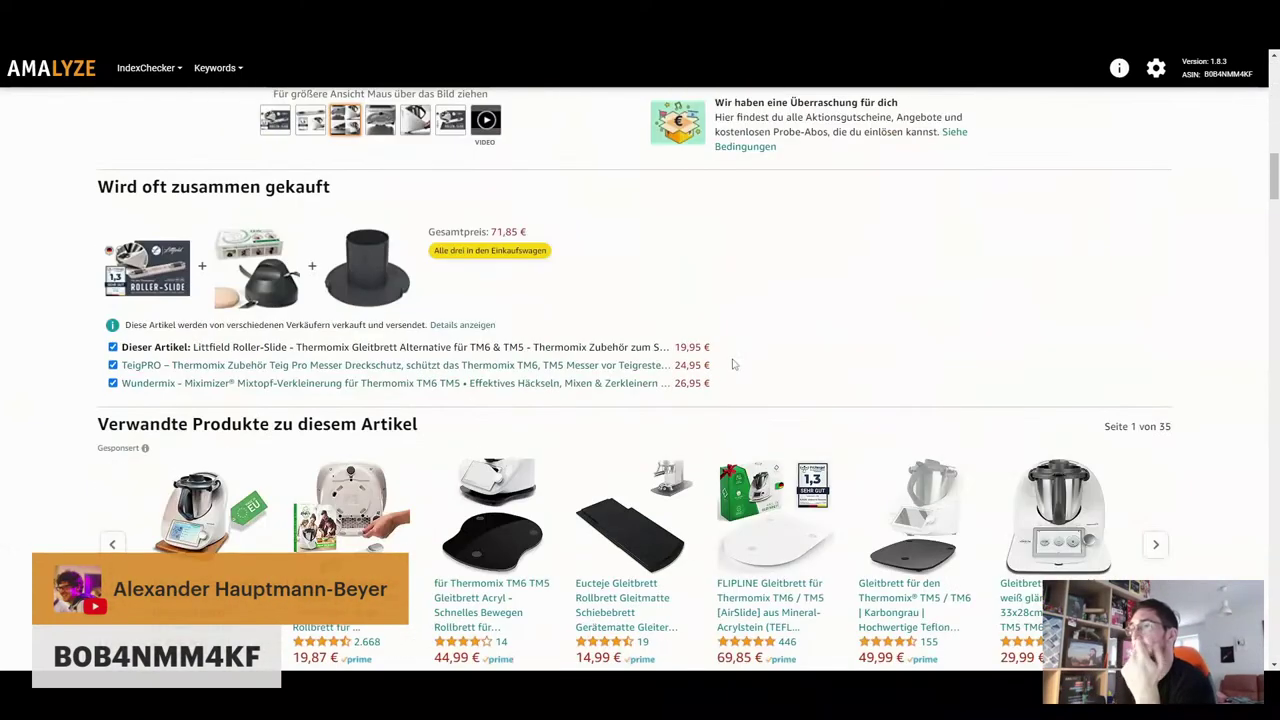
scroll(730, 368, "down", 2)
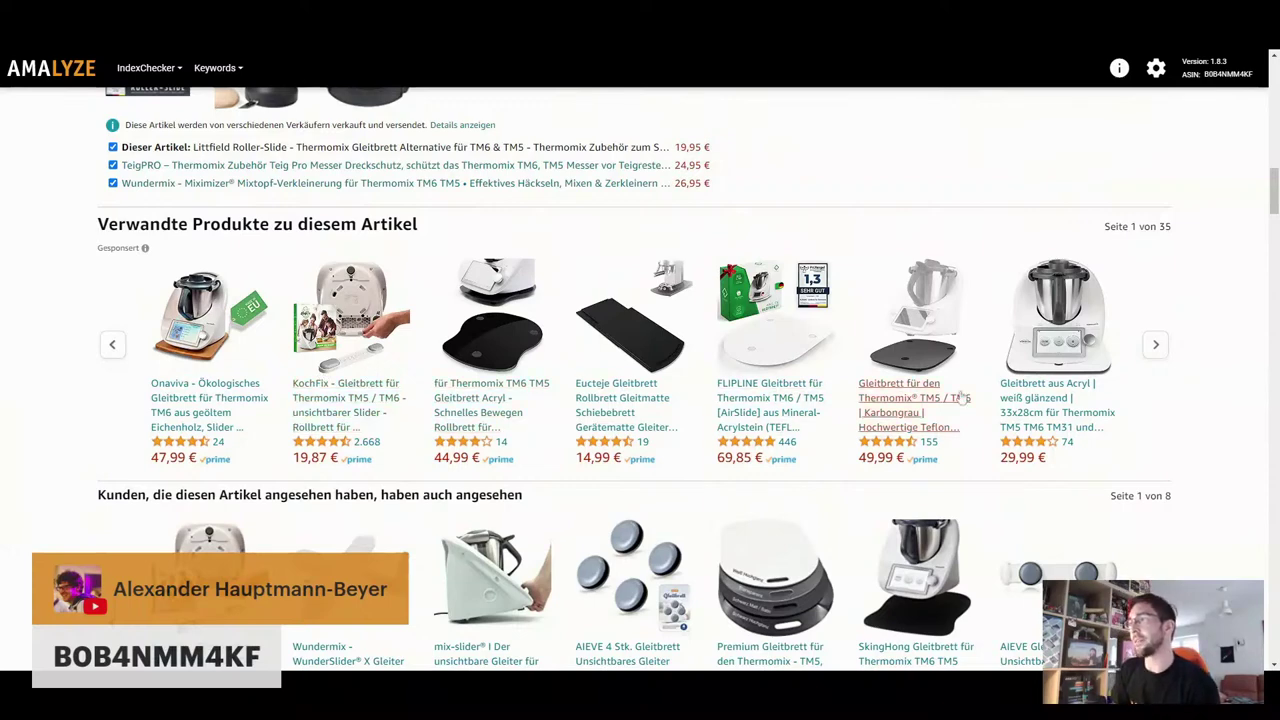
scroll(963, 400, "down", 2)
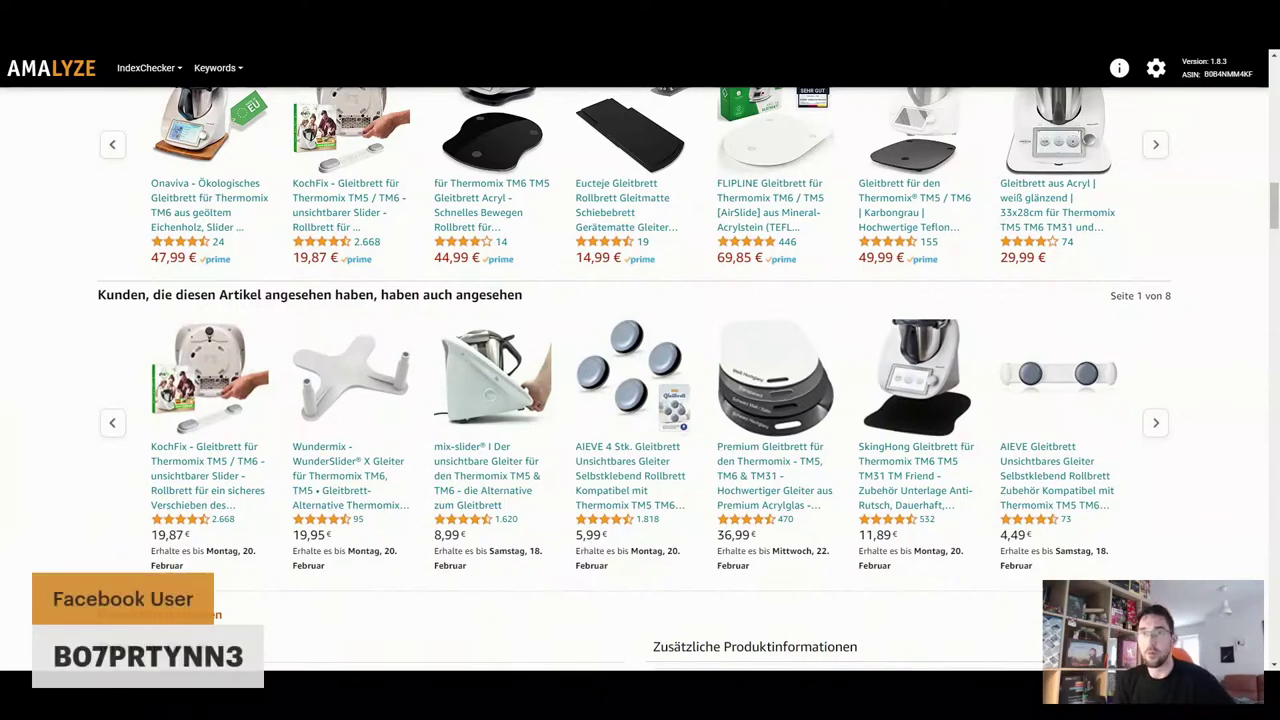
Search Amazon.de for the ASIN B07prtynn3
scroll(438, 280, "up", 20)
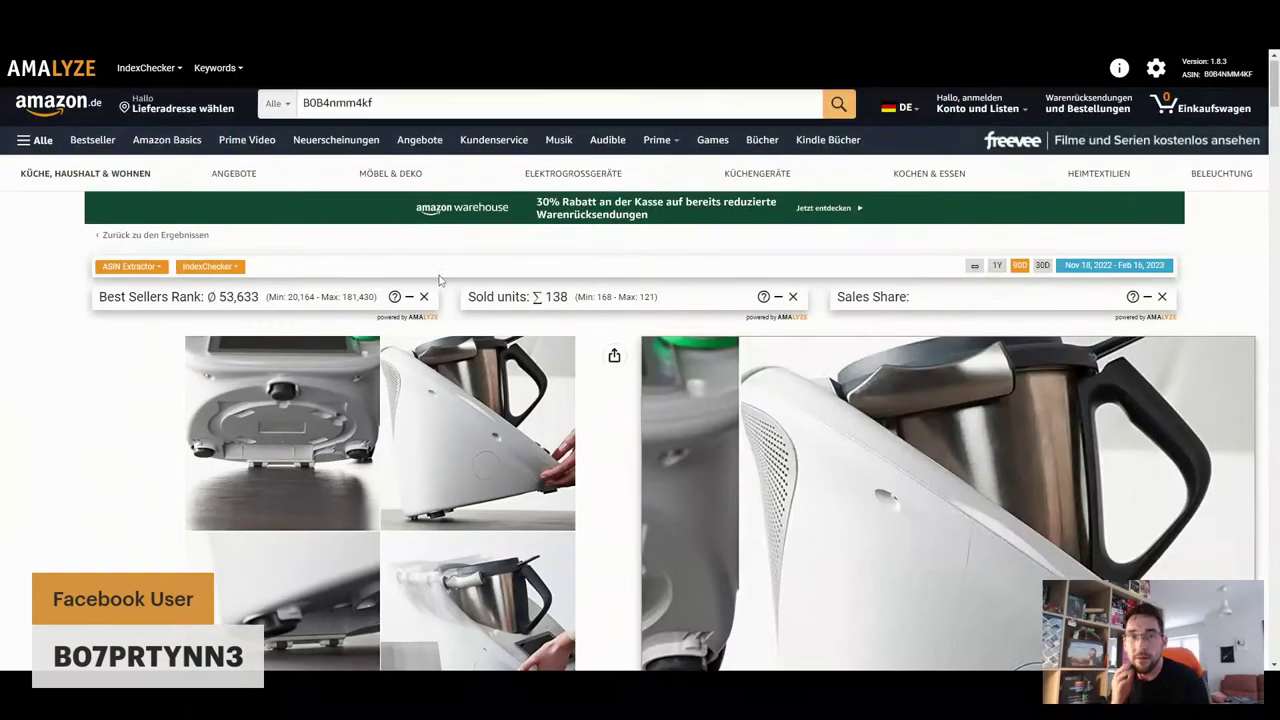
type("B07")
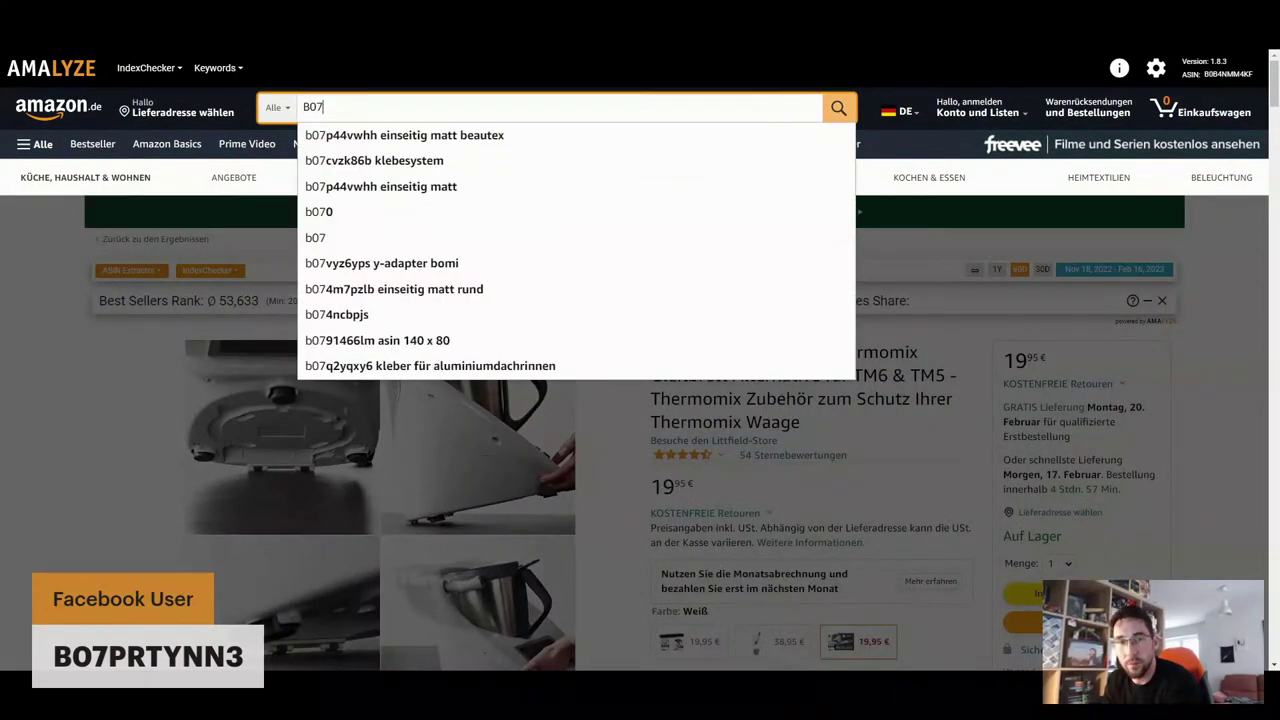
type("prt")
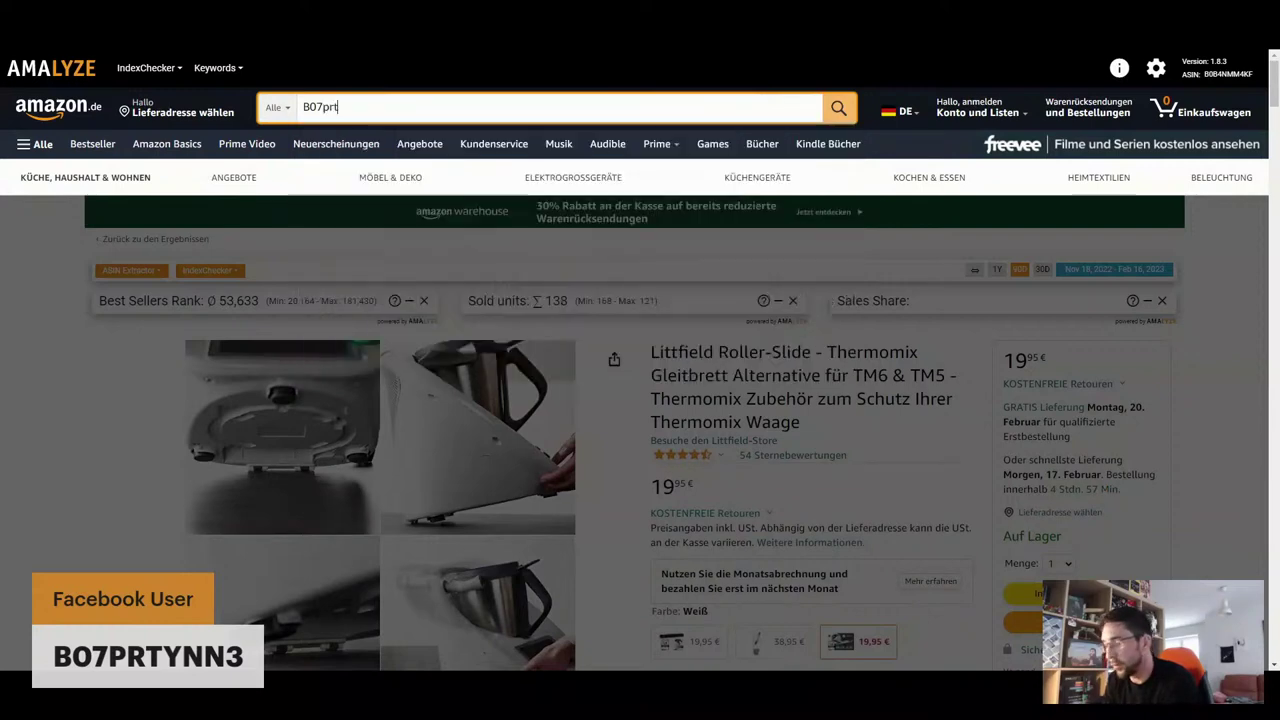
type("ynn3")
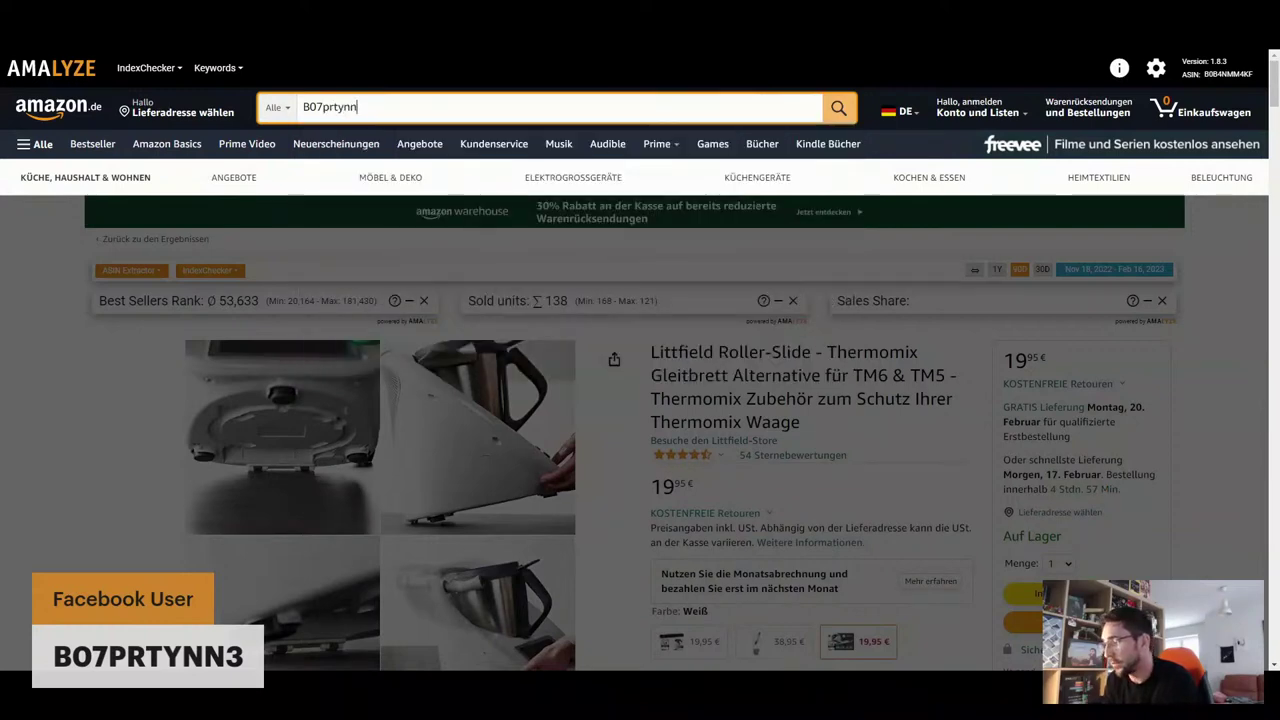
key("Return")
Look over the search results page and open the Jugendweihe Party Deko-Set listing
scroll(760, 443, "down", 5)
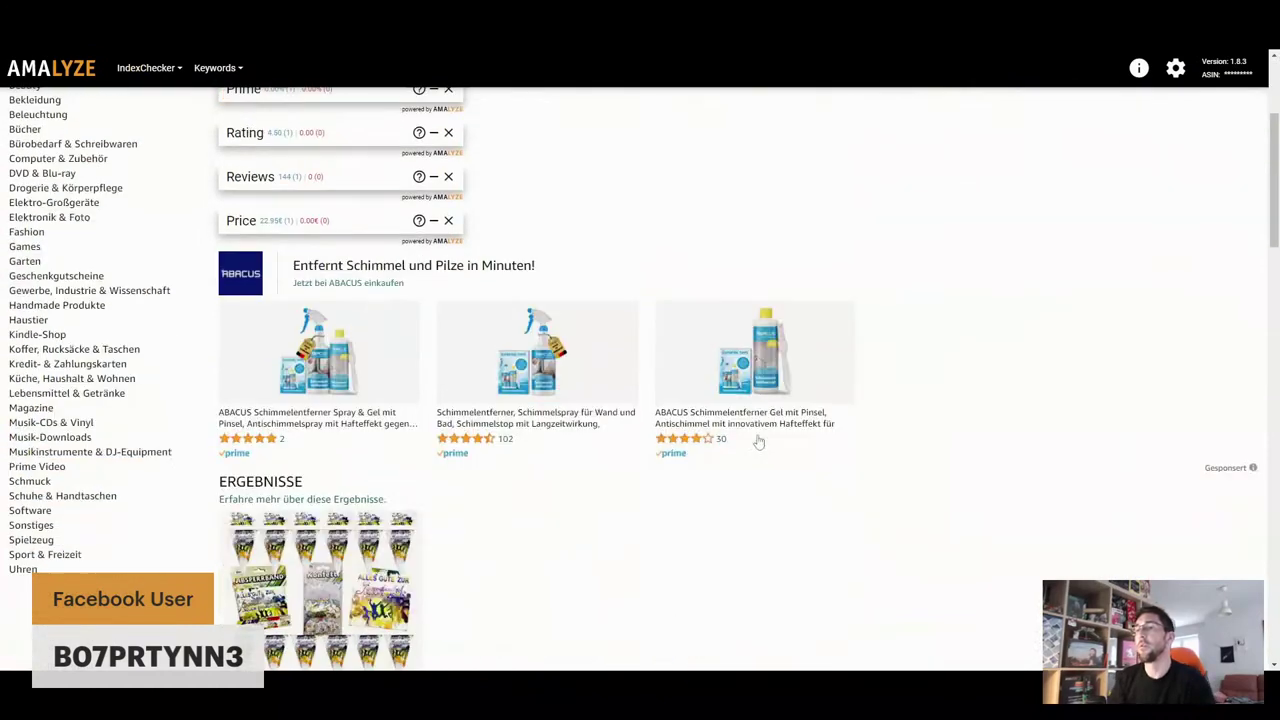
scroll(760, 403, "down", 5)
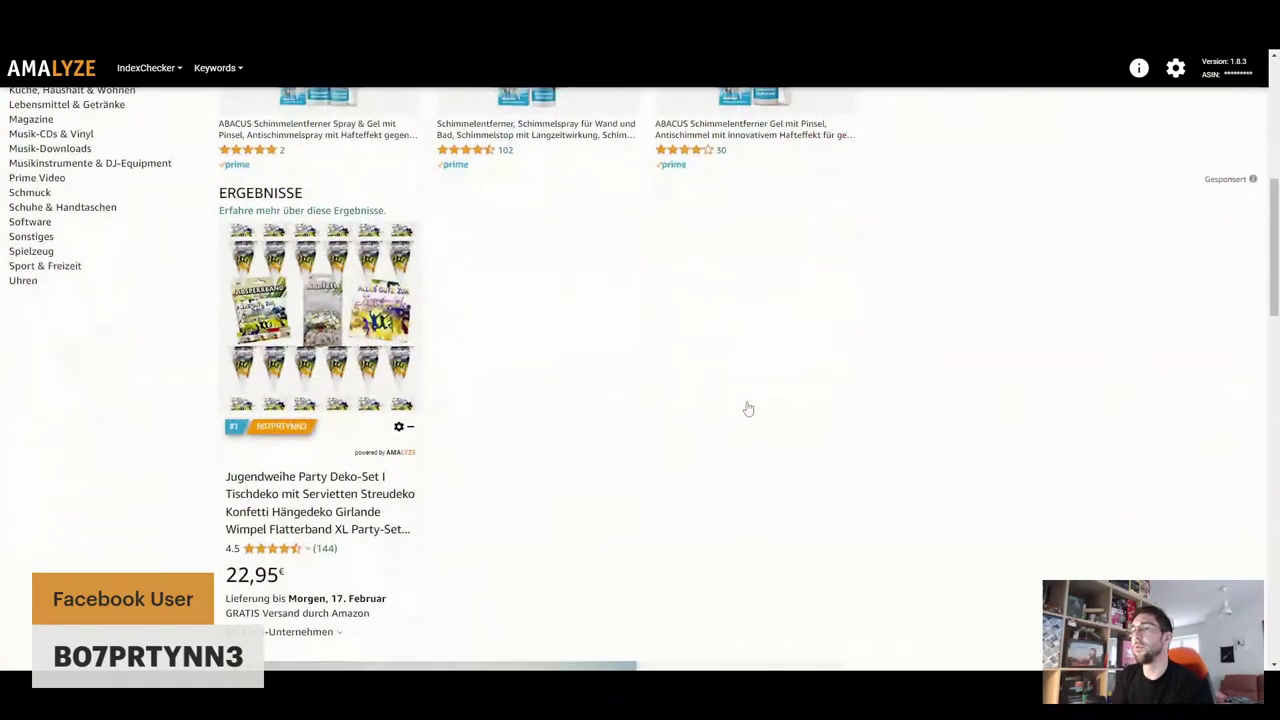
scroll(723, 377, "up", 6)
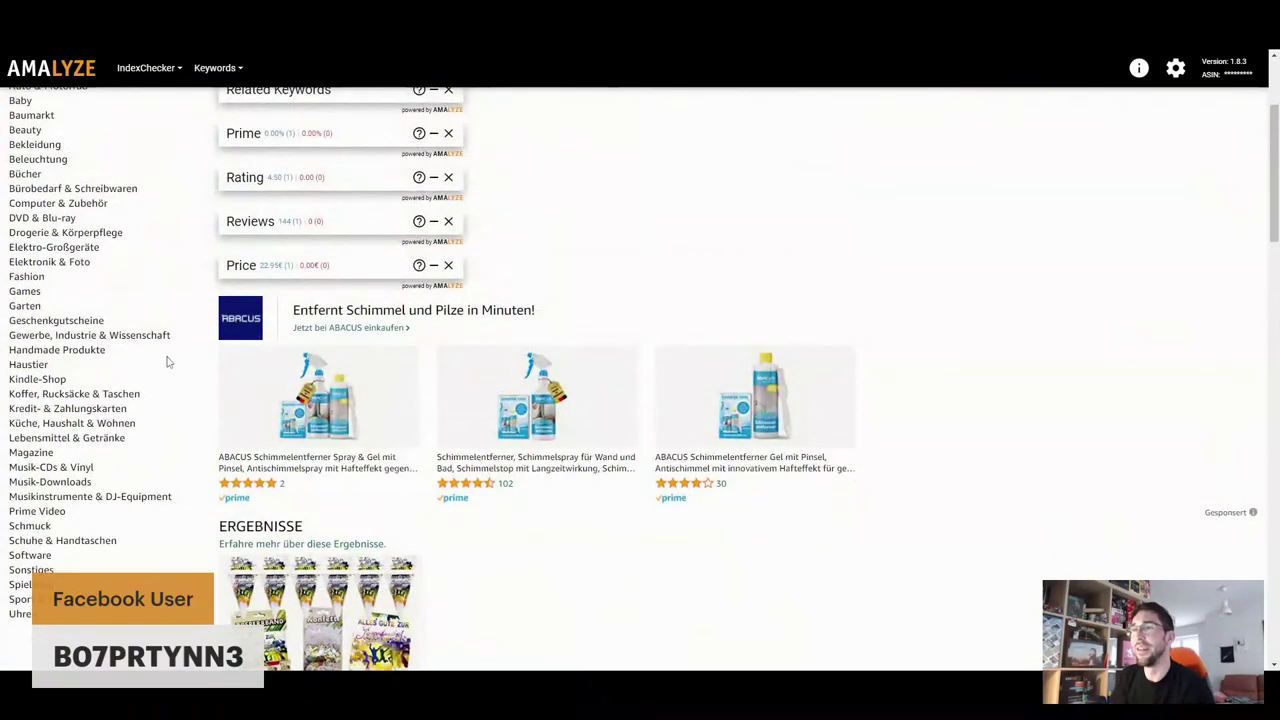
scroll(373, 418, "down", 4)
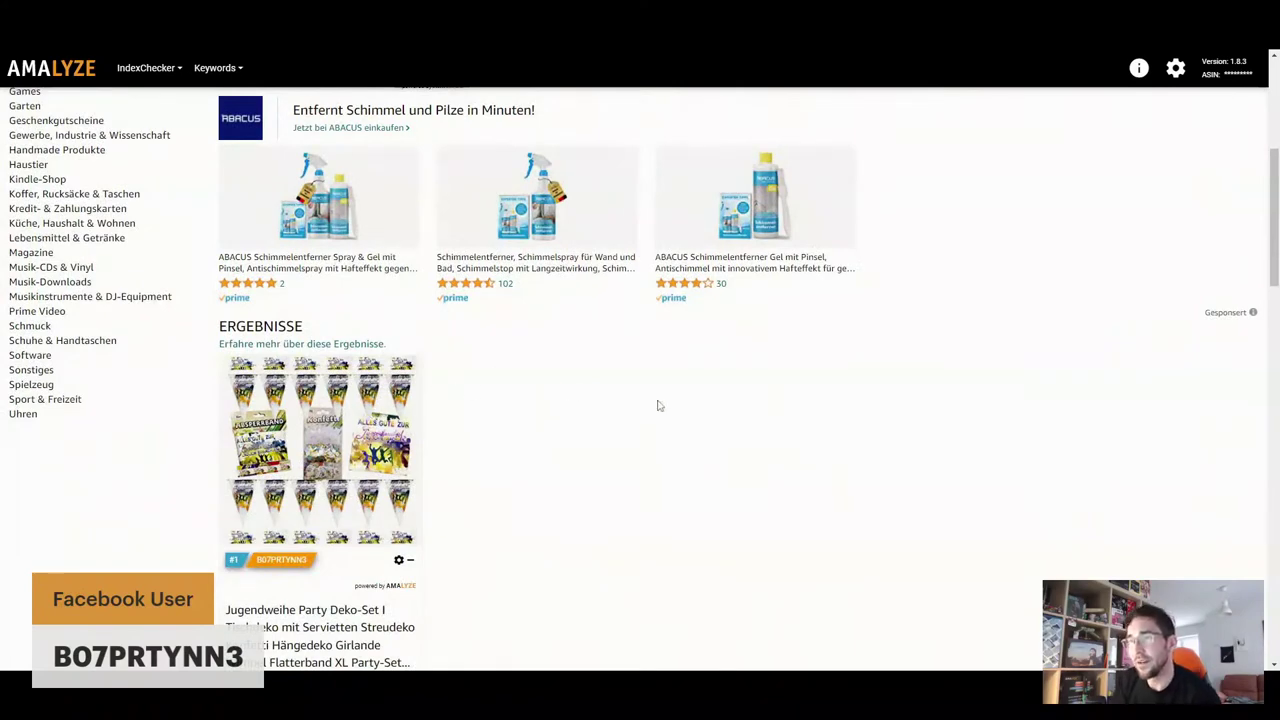
scroll(659, 403, "down", 4)
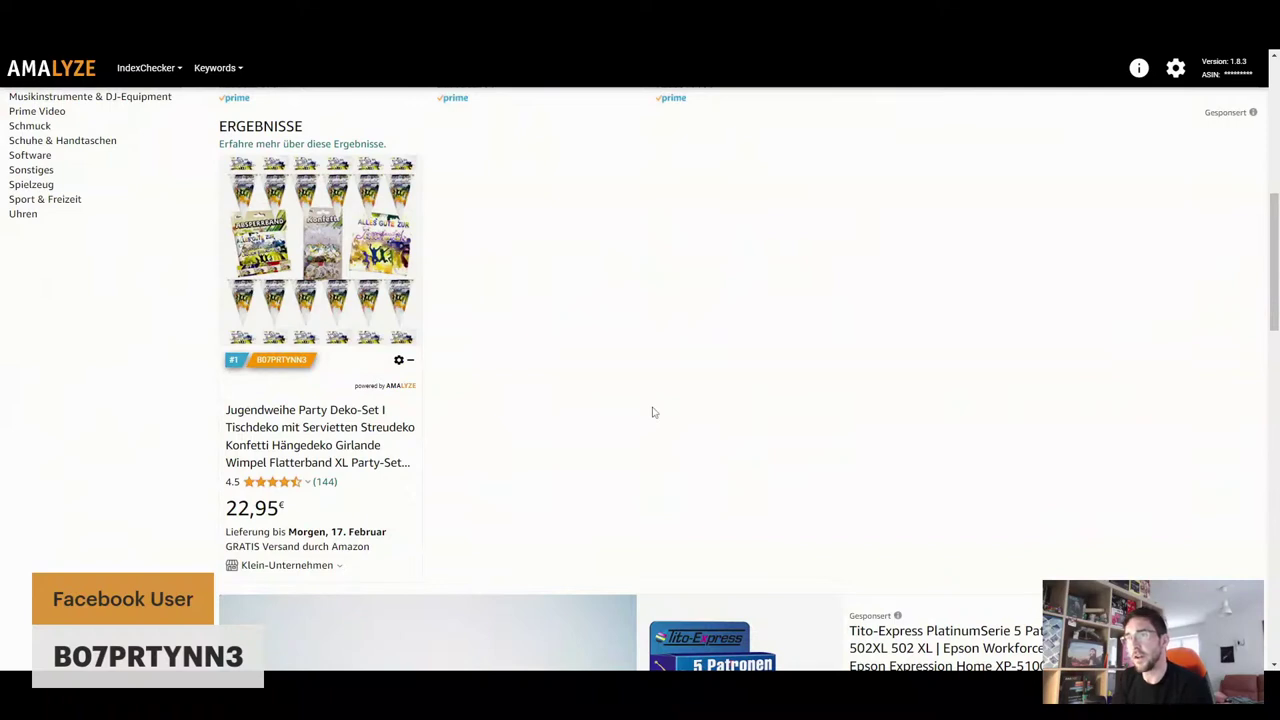
scroll(657, 380, "up", 1)
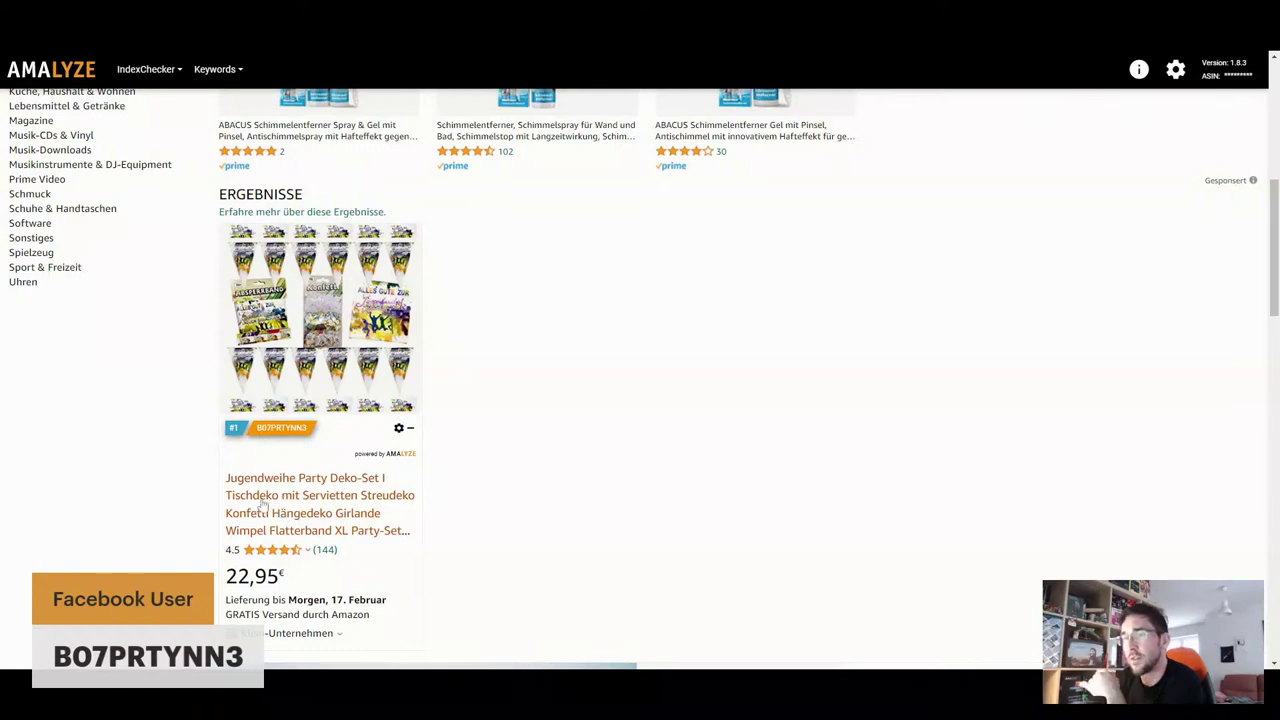
left_click(343, 506)
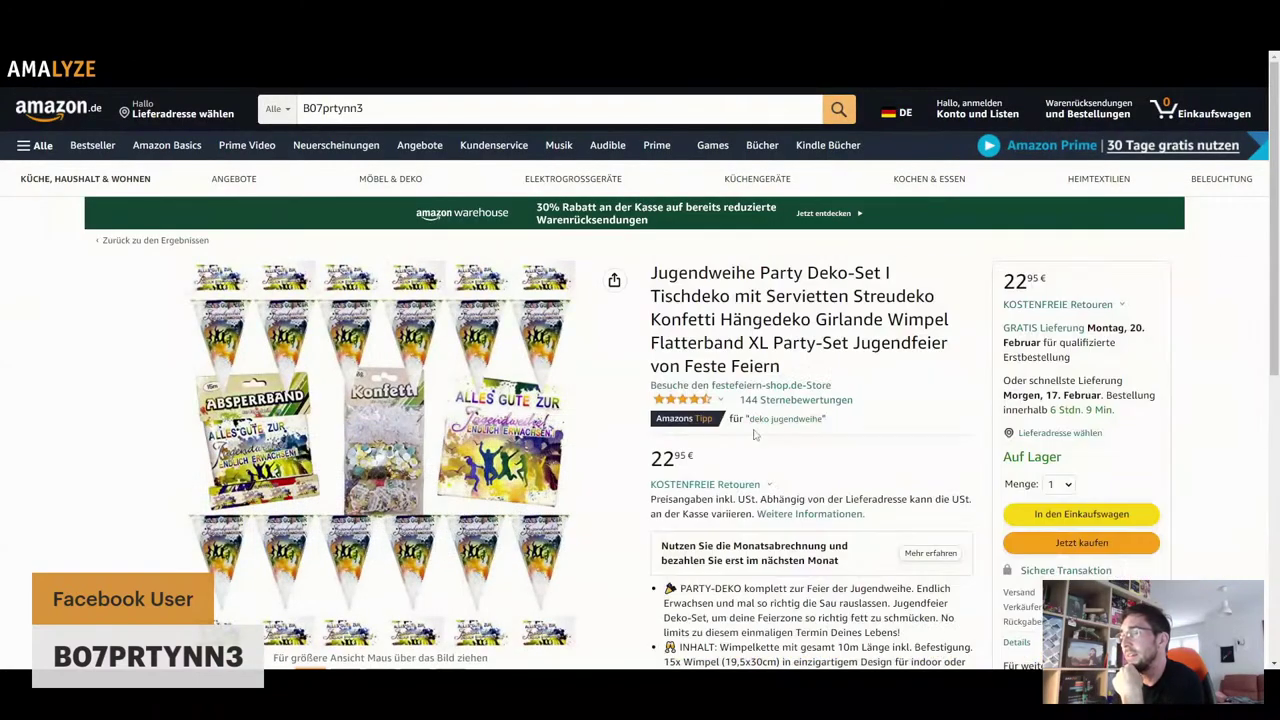
Open the main image of the Jugendweihe Party Deko-Set in the enlarged image viewer and inspect it closely
scroll(605, 445, "down", 1)
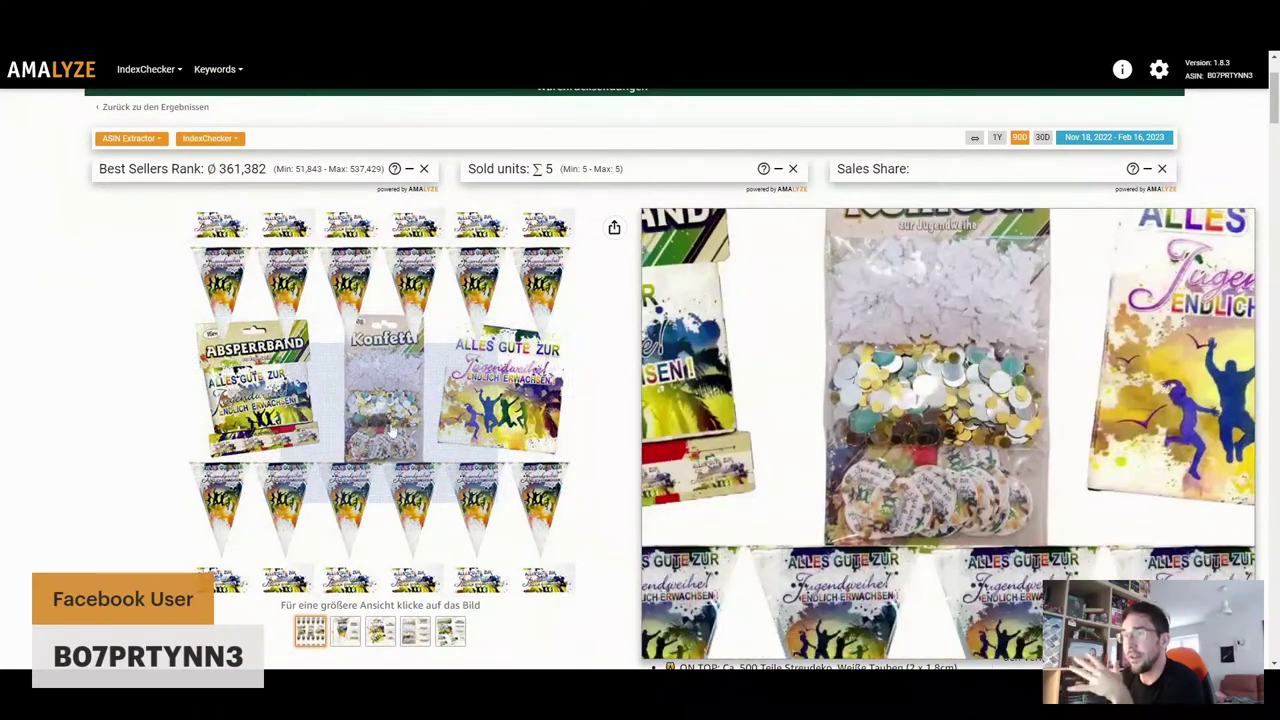
left_click(392, 430)
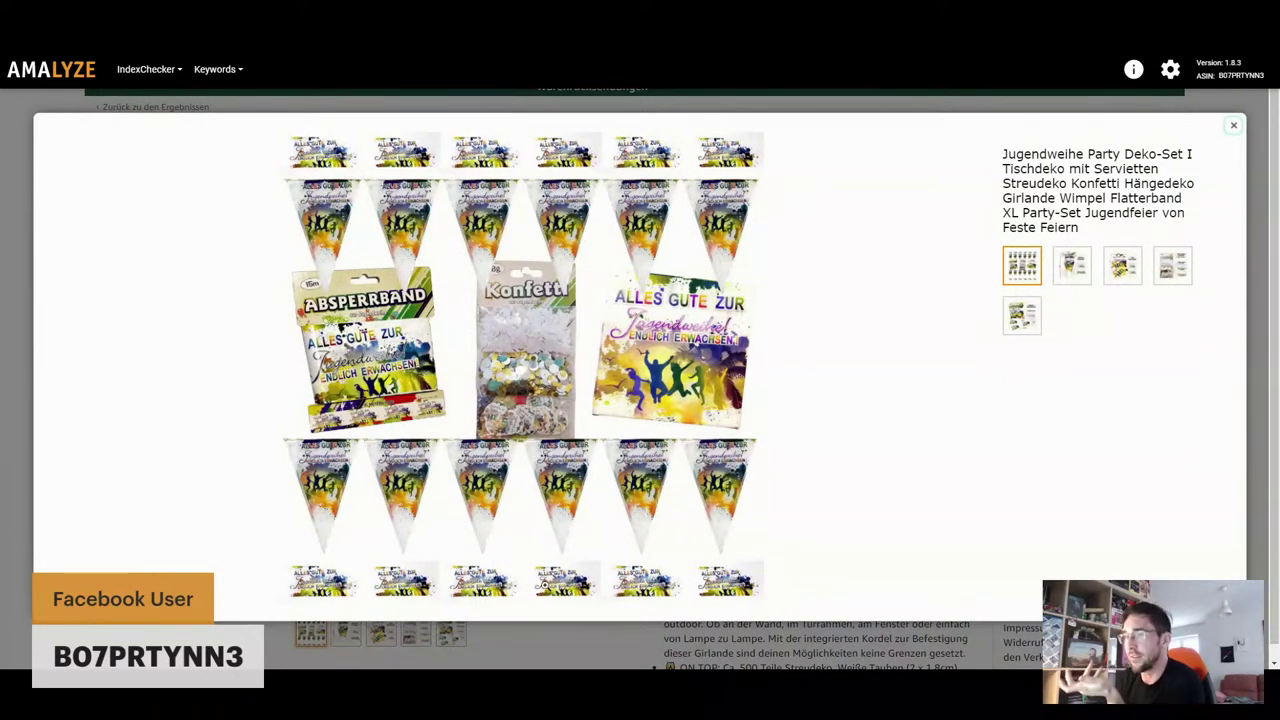
left_click(655, 583)
left_click(655, 583)
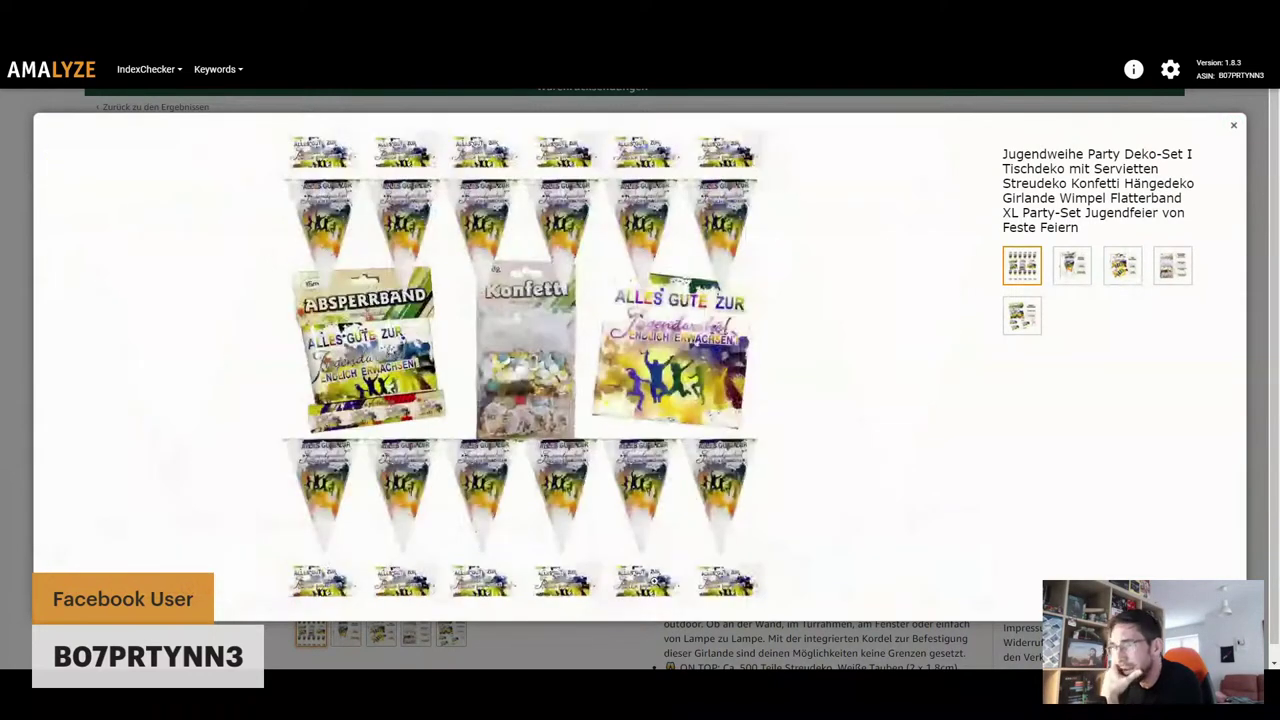
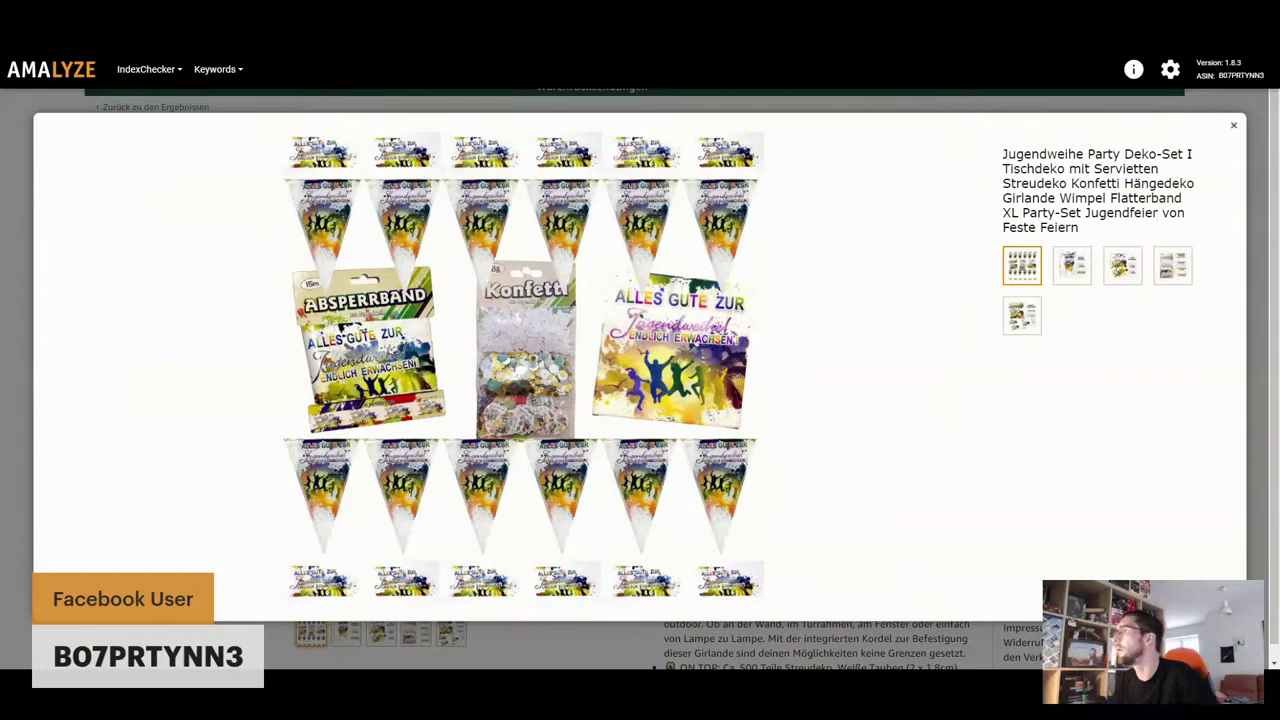
Highlight "Servietten" in the product title and compare the Wimpel Girlande and Servietten images with the main image
double_click(1125, 168)
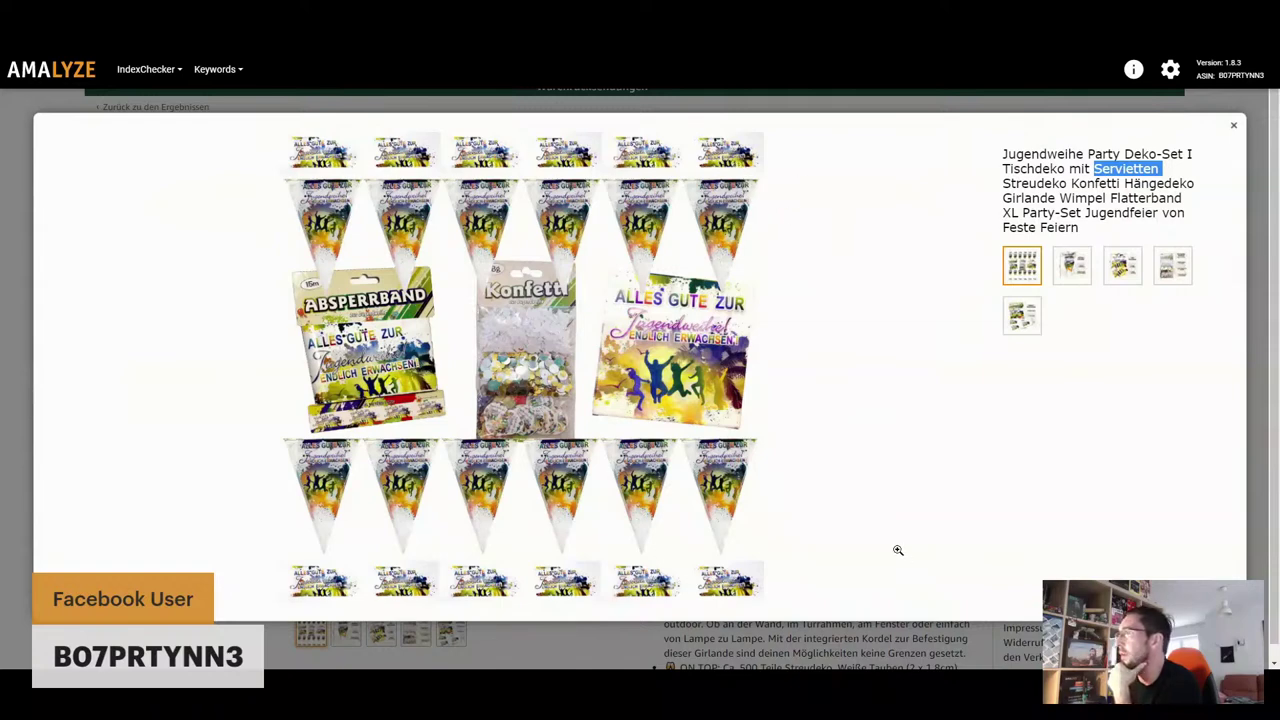
left_click(1080, 278)
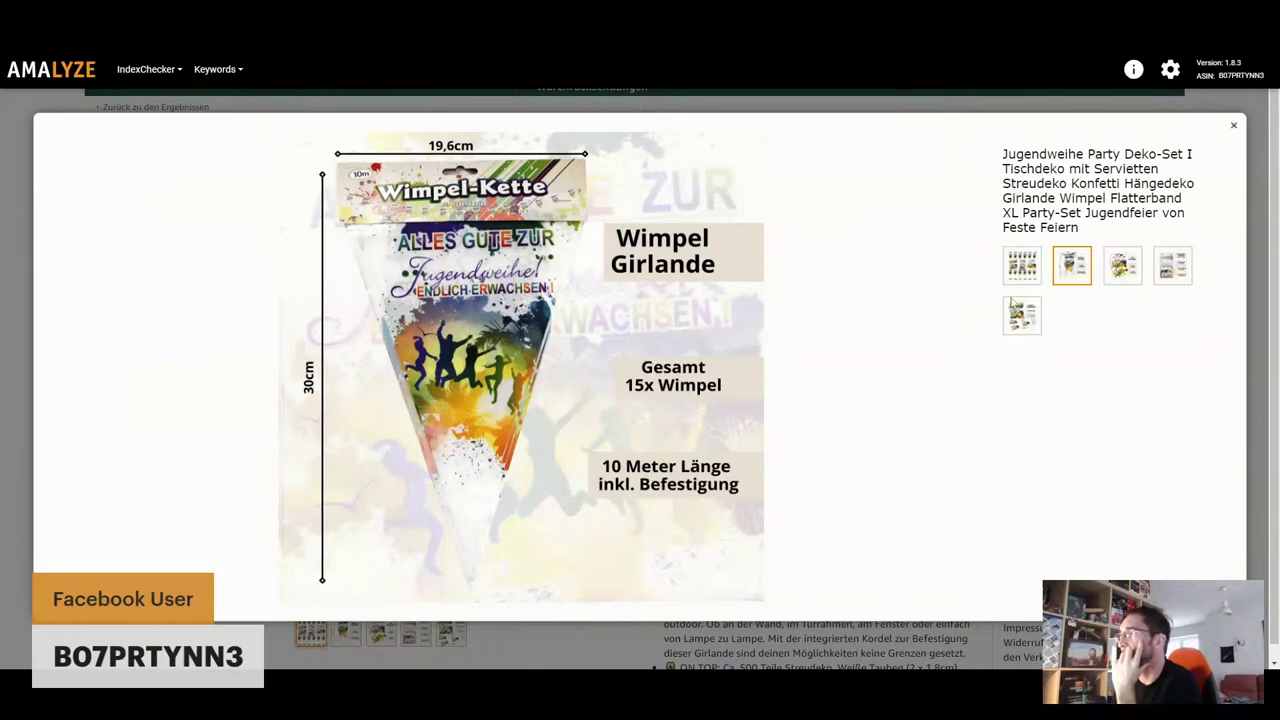
left_click(1016, 277)
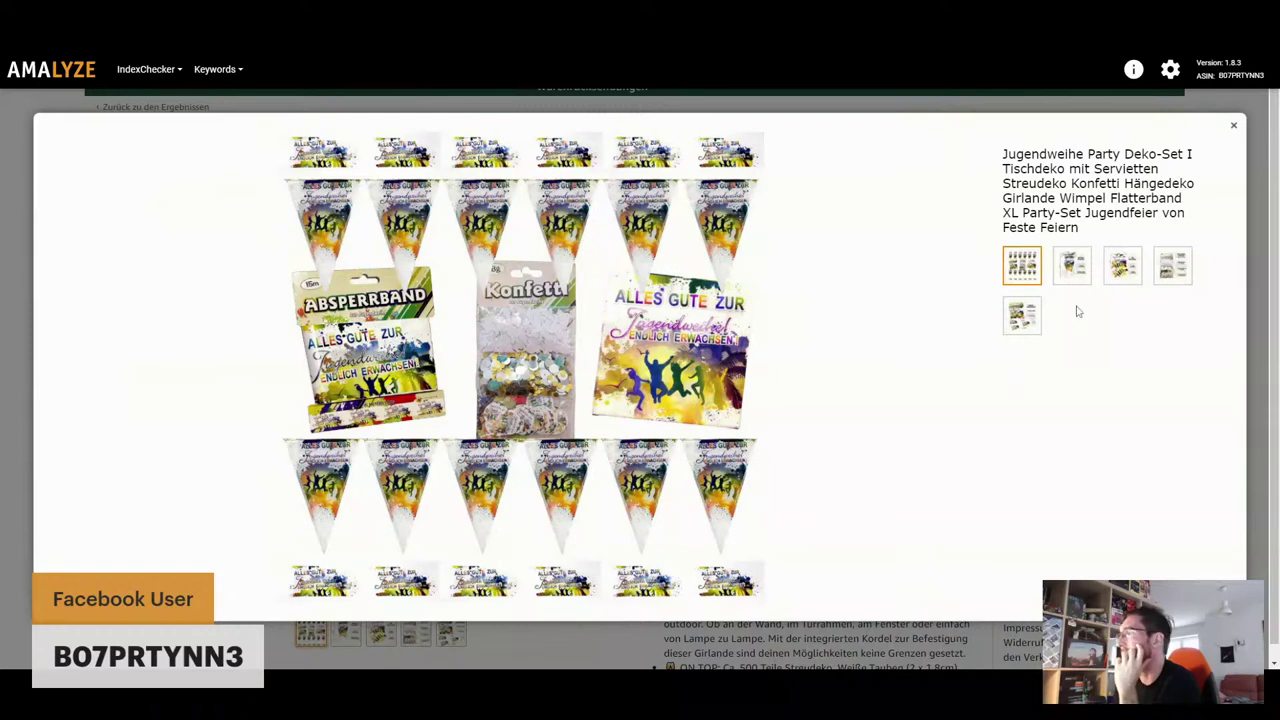
left_click(1124, 267)
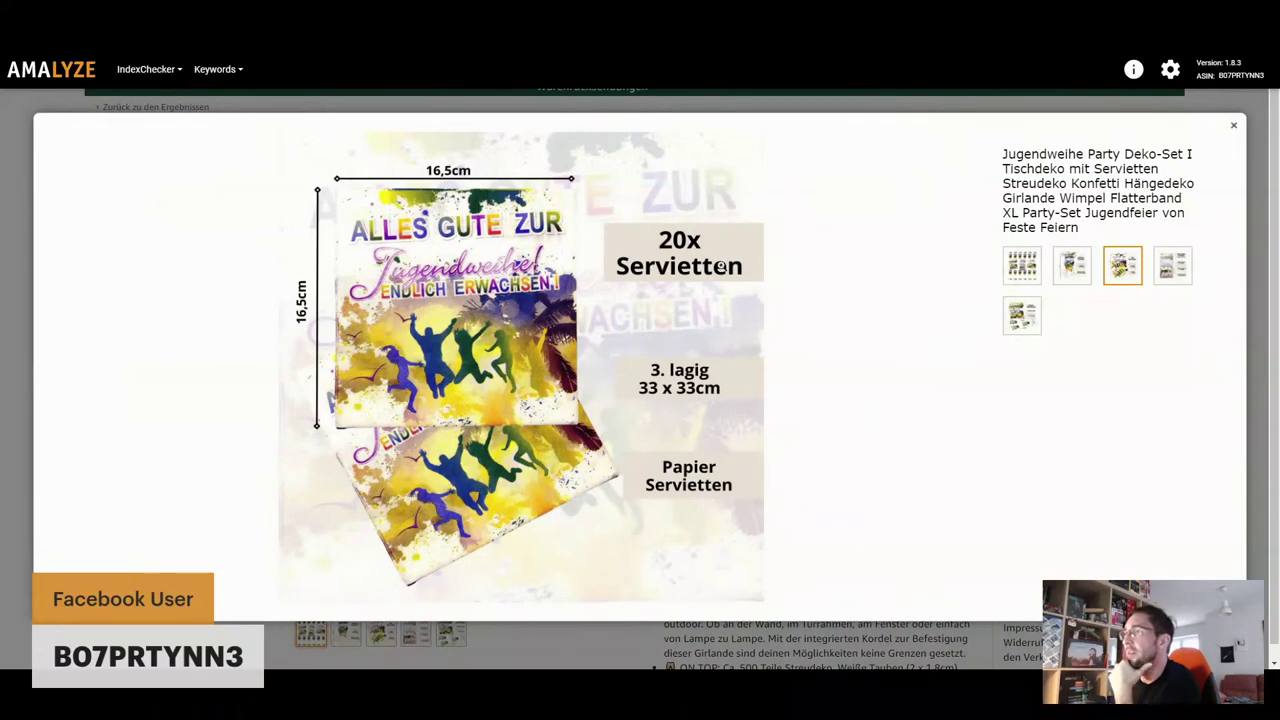
left_click(1036, 268)
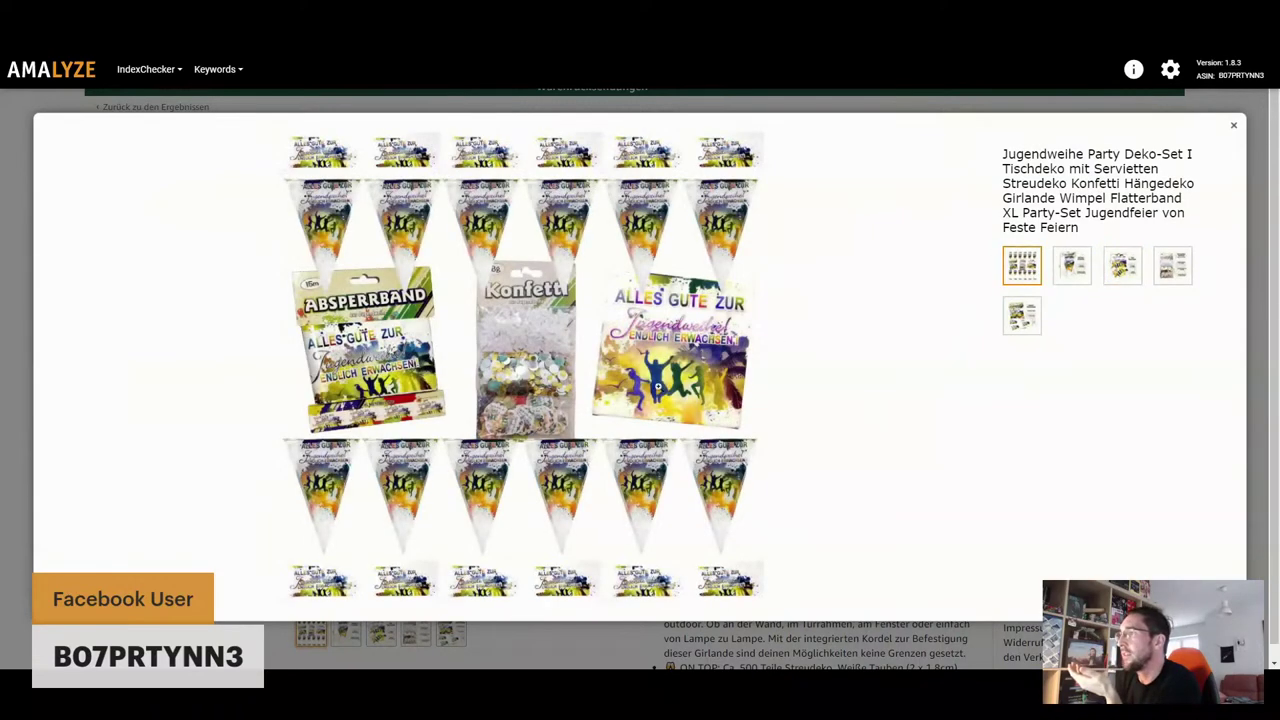
View the Servietten, Streudeko Konfetti and Absperr-Flatterband images in the enlarged gallery one after another
left_click(1137, 279)
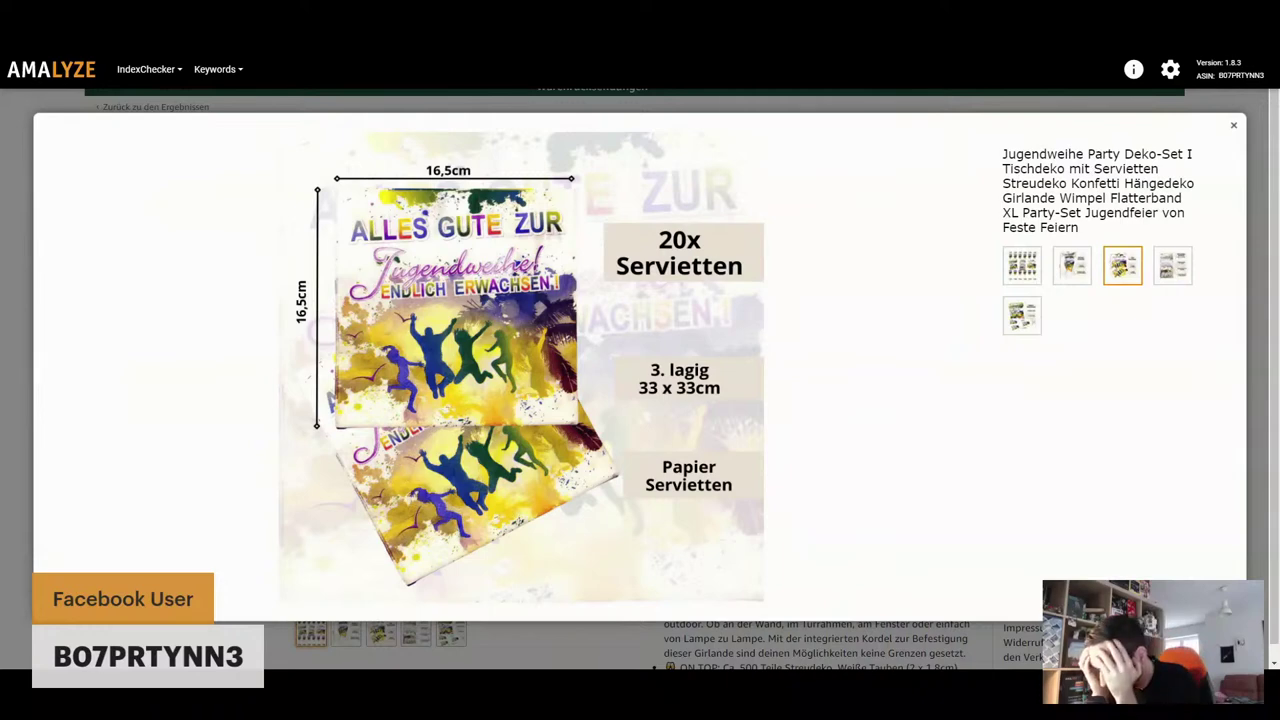
left_click(1170, 266)
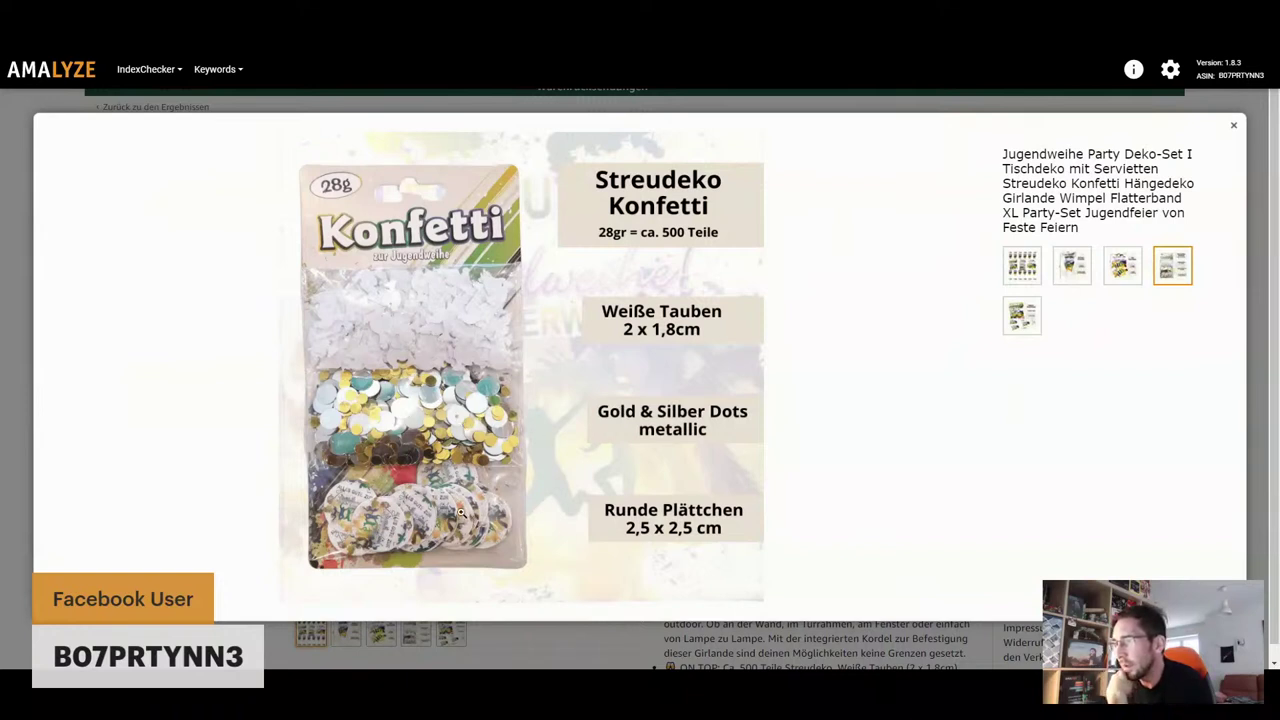
left_click(1021, 316)
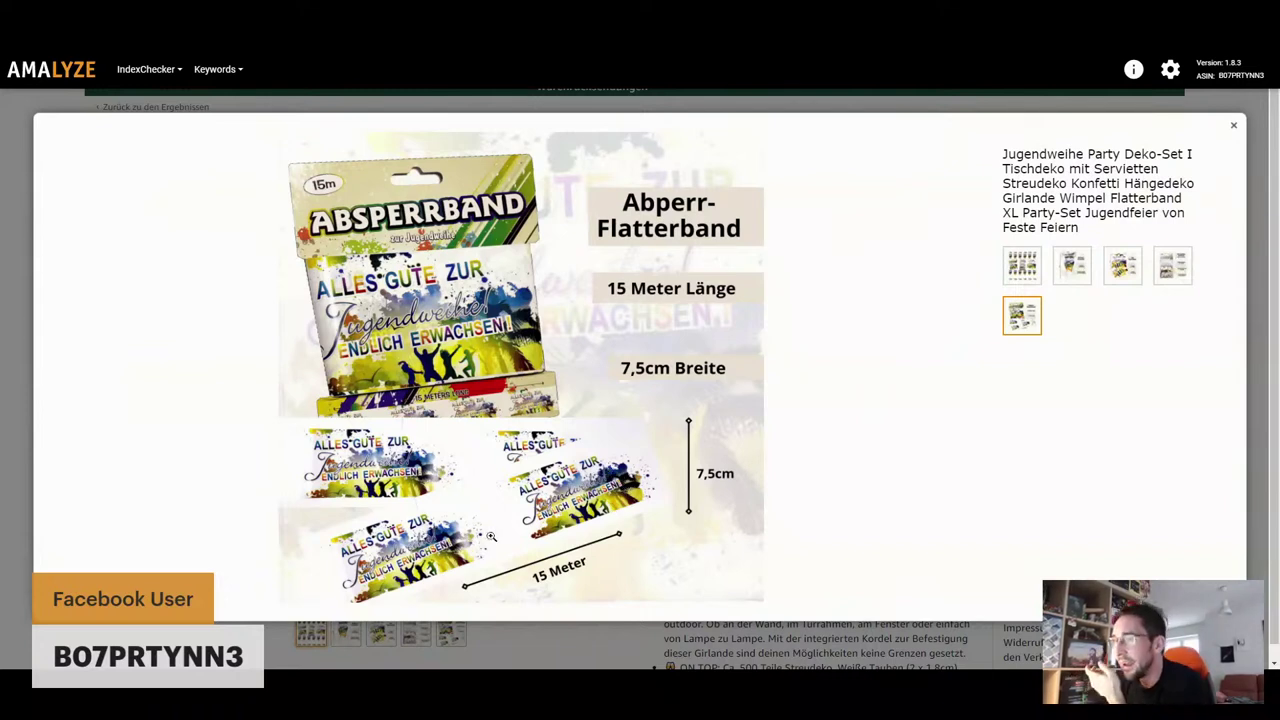
Close the enlarged gallery, magnify the confetti and napkins in the listing's main image, and recheck that image in the gallery
left_click(1233, 125)
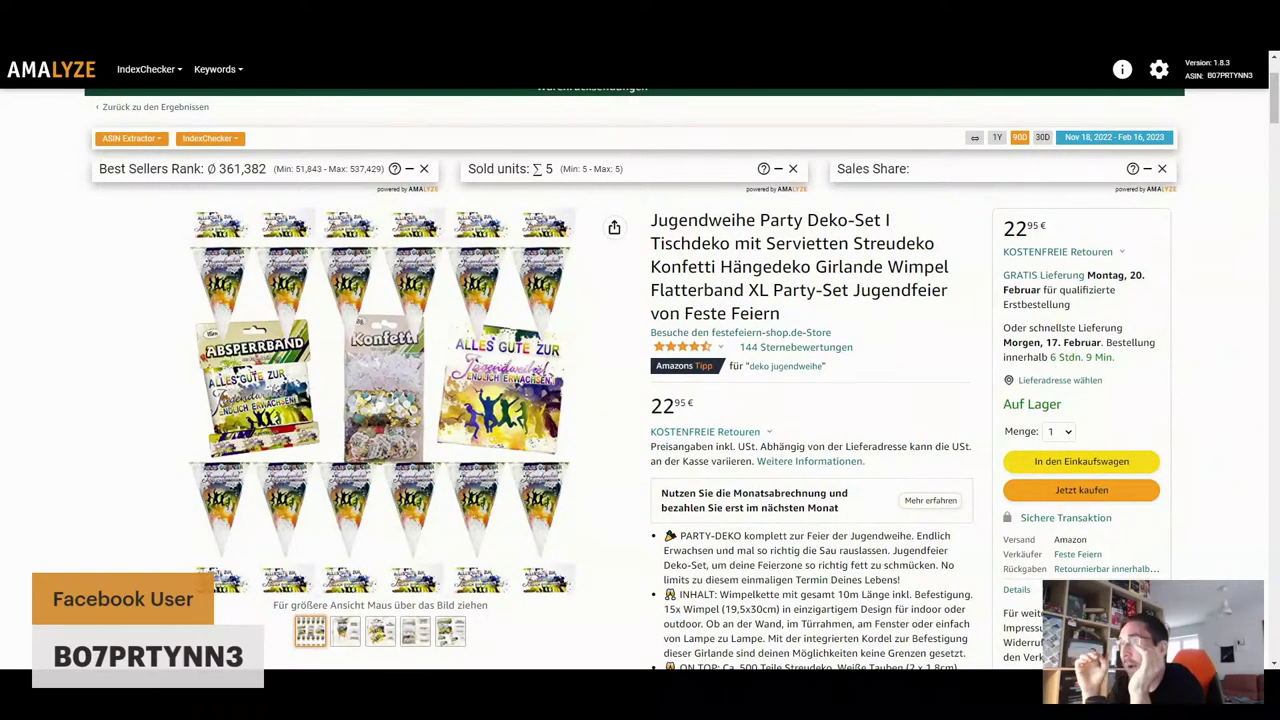
mouse_move(296, 242)
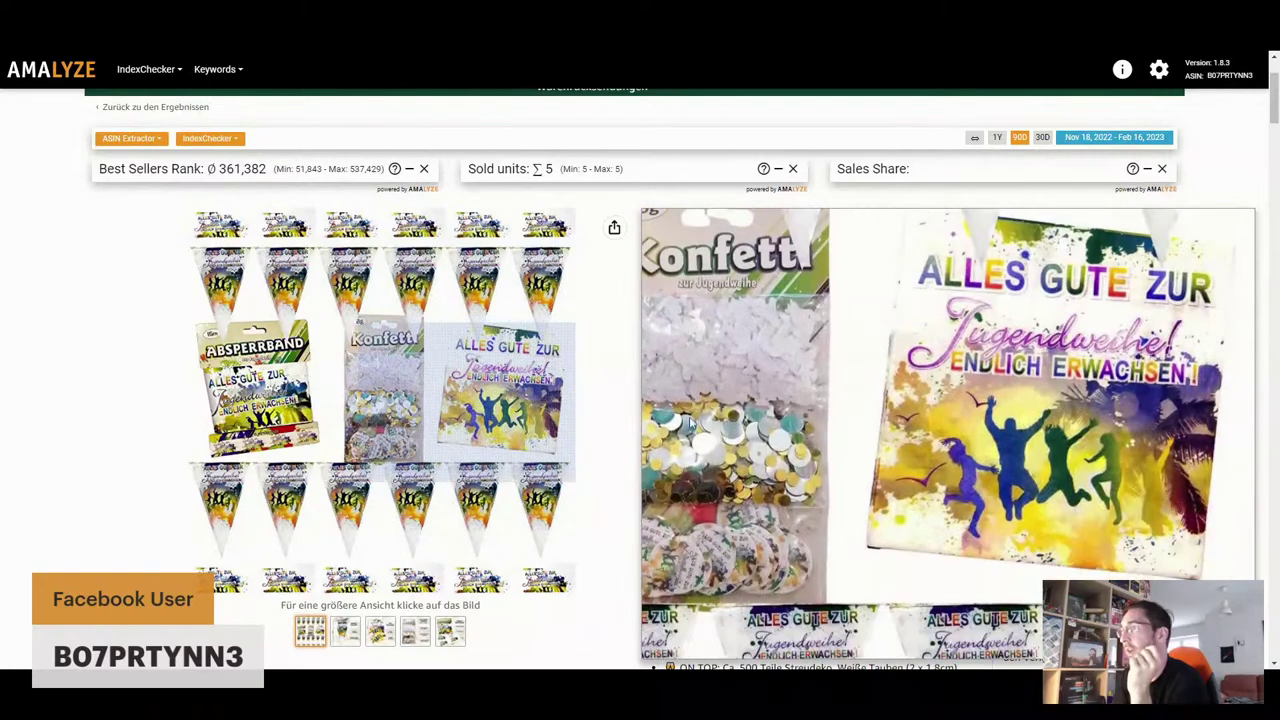
scroll(450, 450, "down", 3)
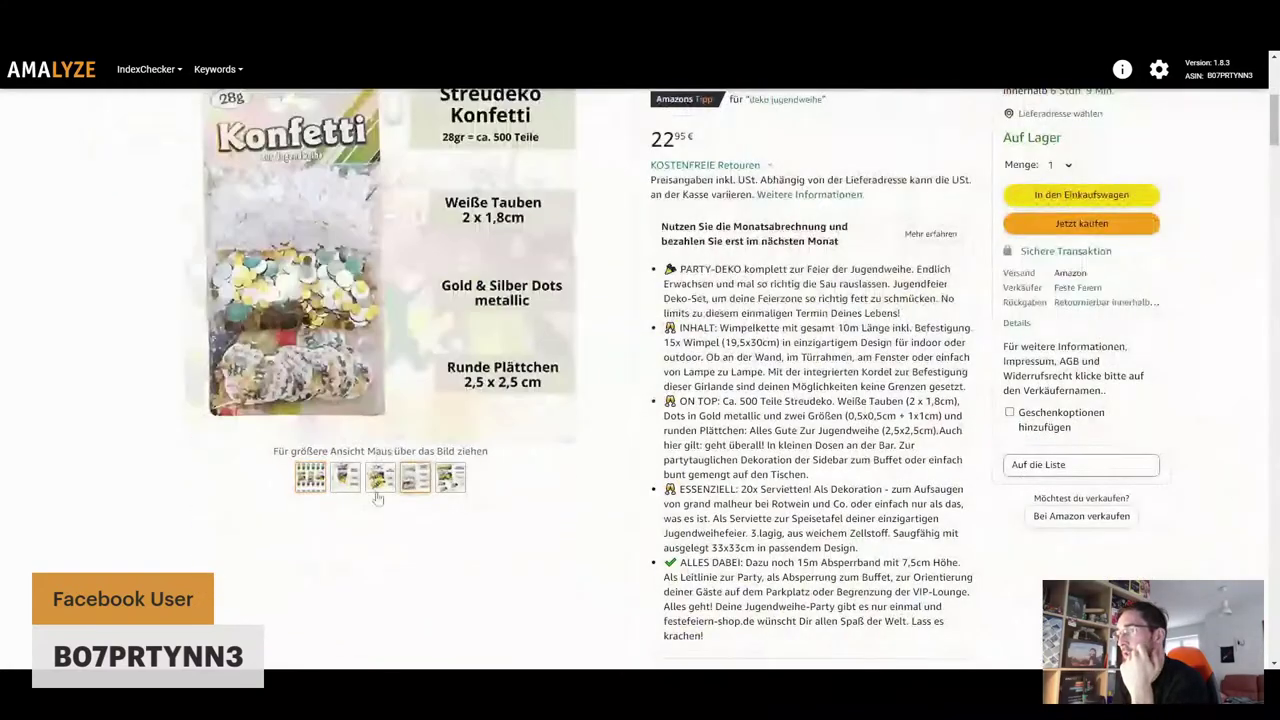
scroll(470, 500, "up", 2)
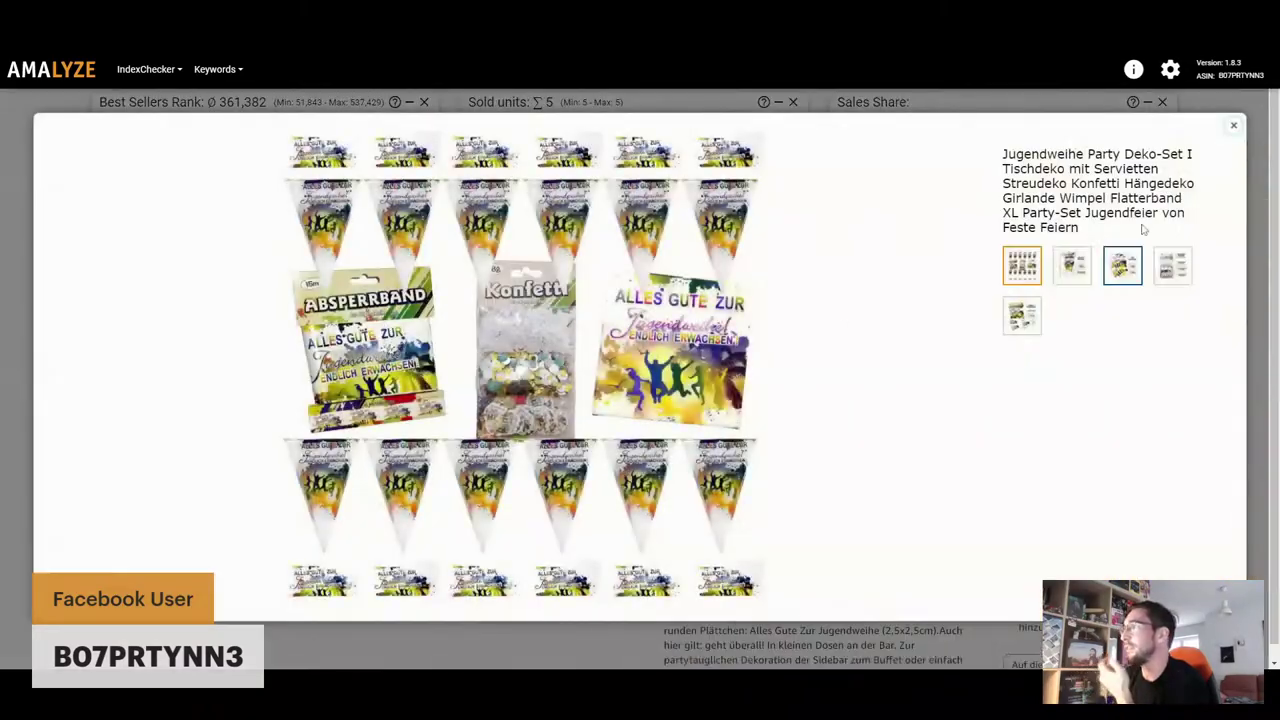
left_click(1233, 127)
Read the listing's bullet points and highlight the passage in the INHALT bullet about where the garland can be hung
scroll(640, 380, "down", 3)
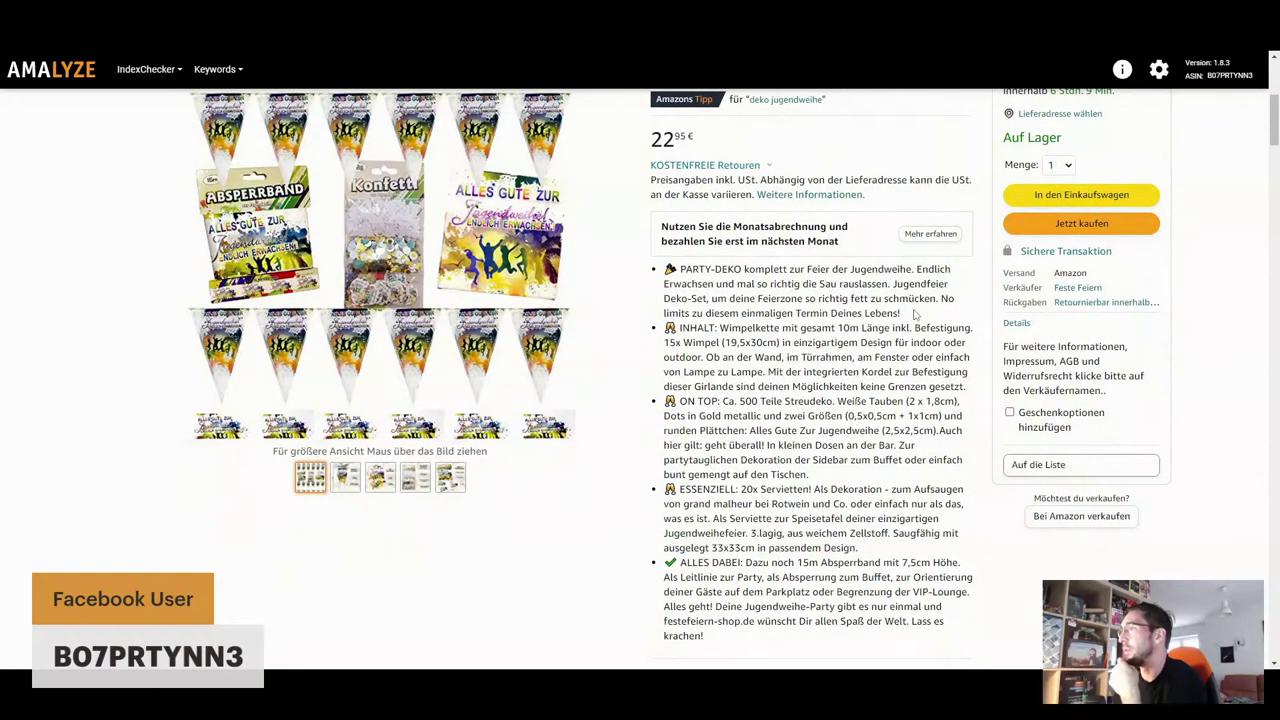
scroll(640, 380, "up", 3)
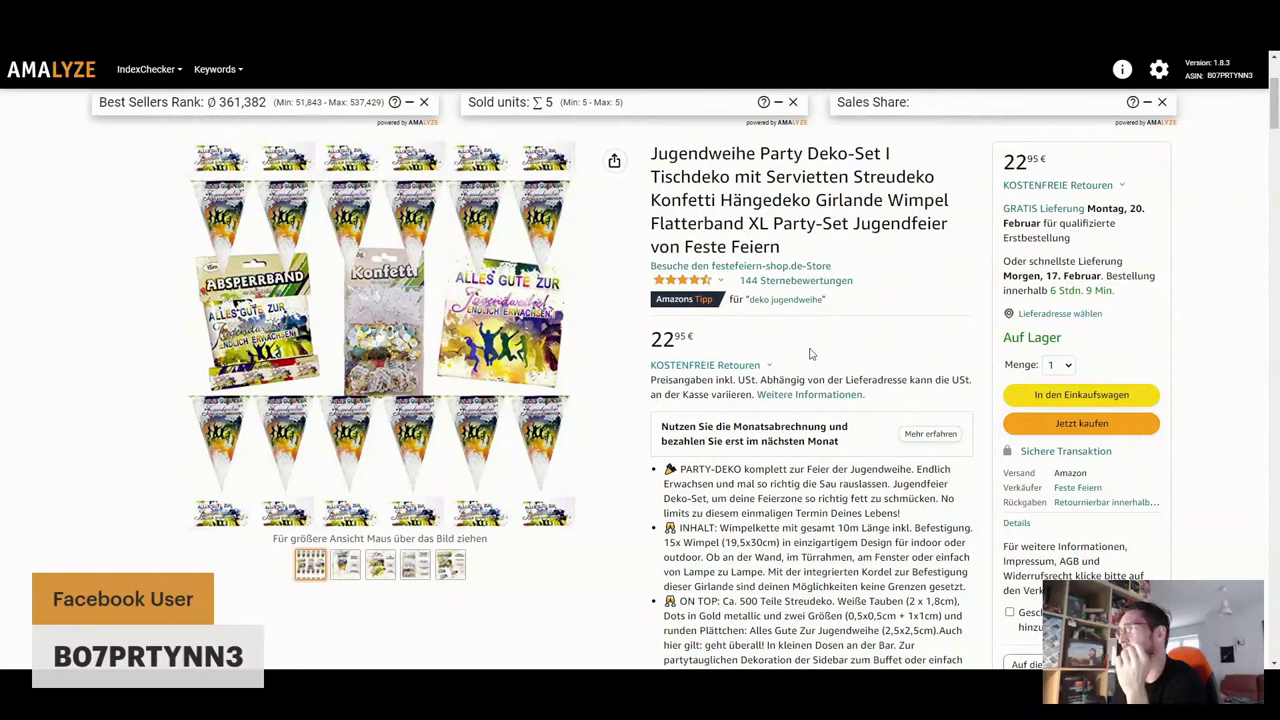
scroll(812, 350, "down", 2)
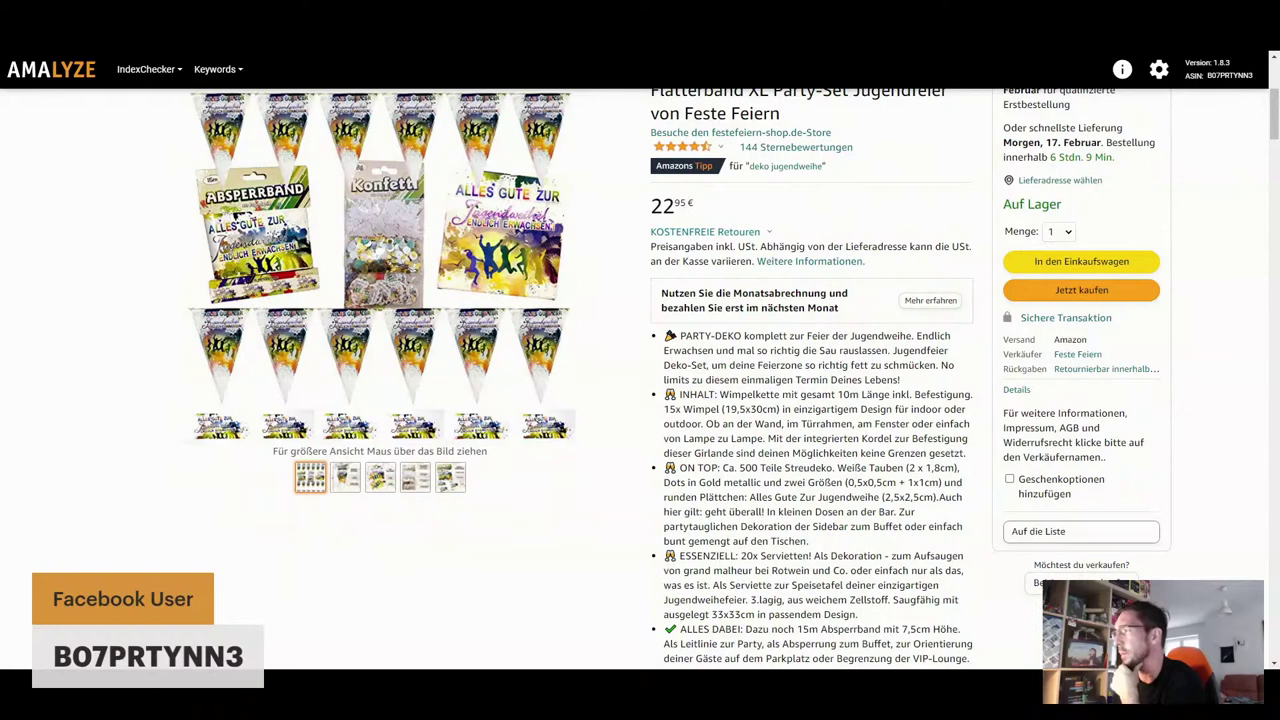
left_click_drag(706, 424, 880, 453)
left_click(880, 453)
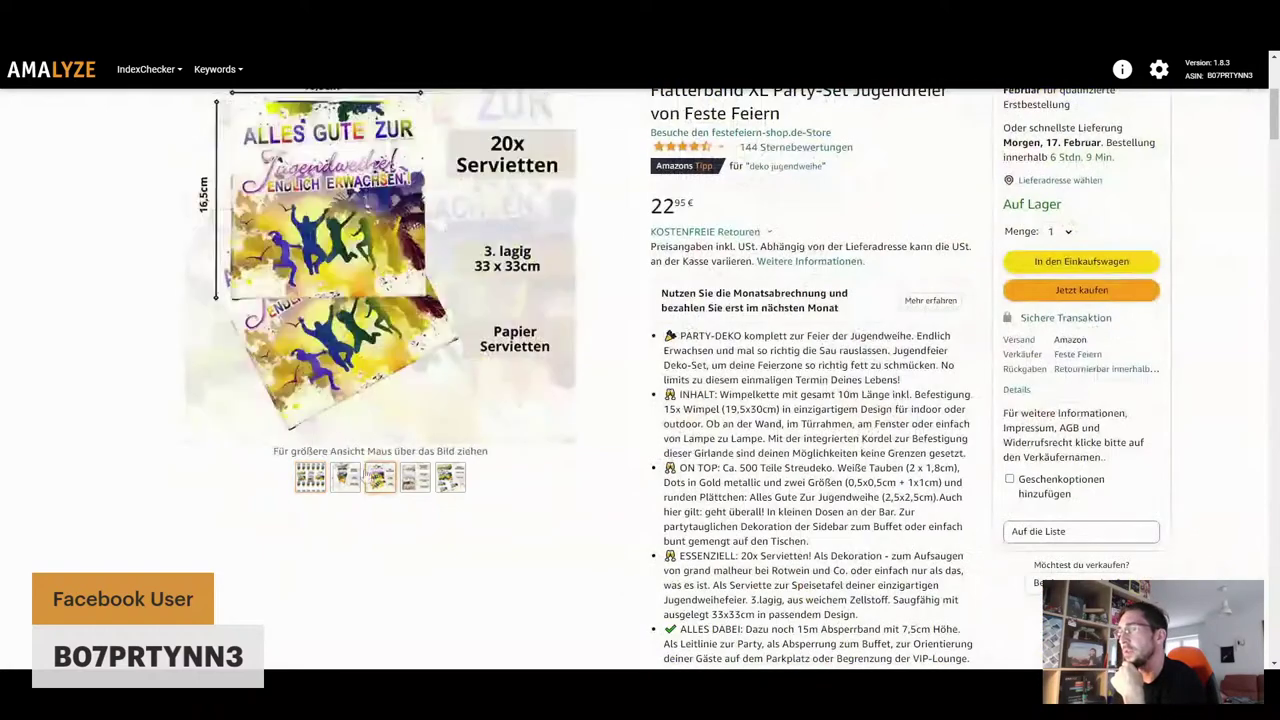
Magnify the Wimpel Girlande image on the listing page and compare it with the Servietten and Streudeko Konfetti images
mouse_move(345, 478)
scroll(345, 478, "up", 1)
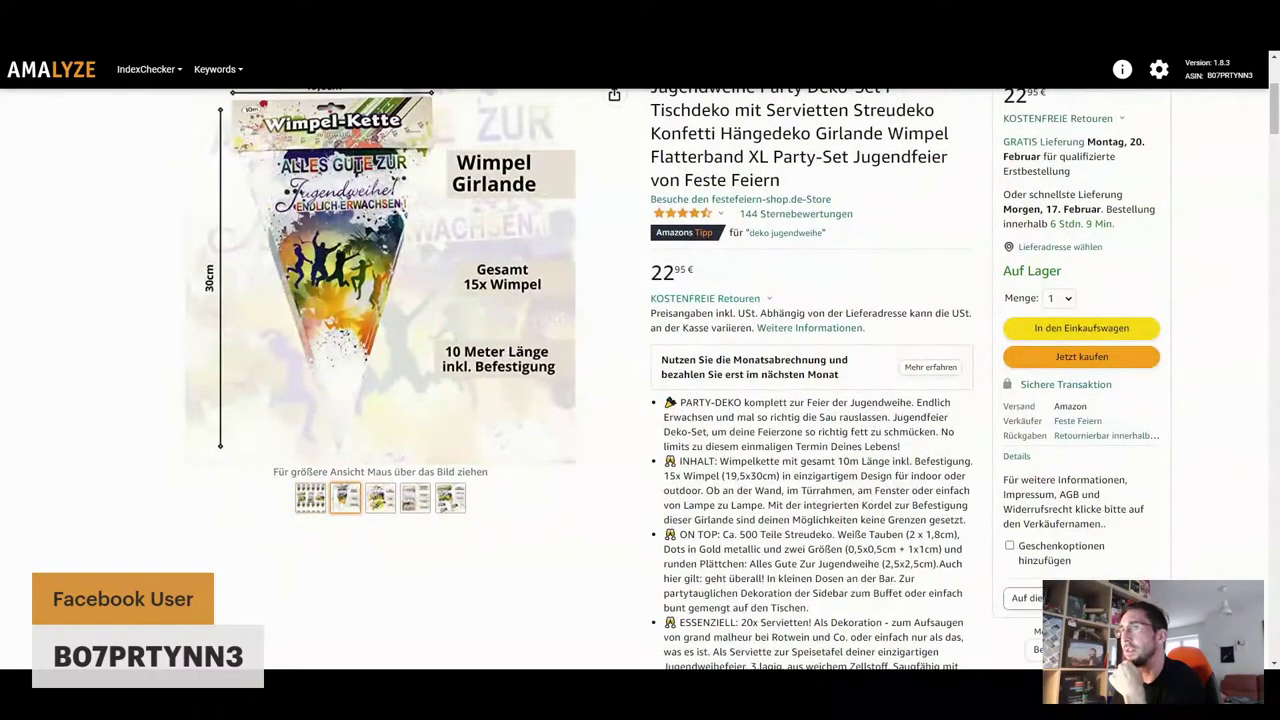
mouse_move(325, 195)
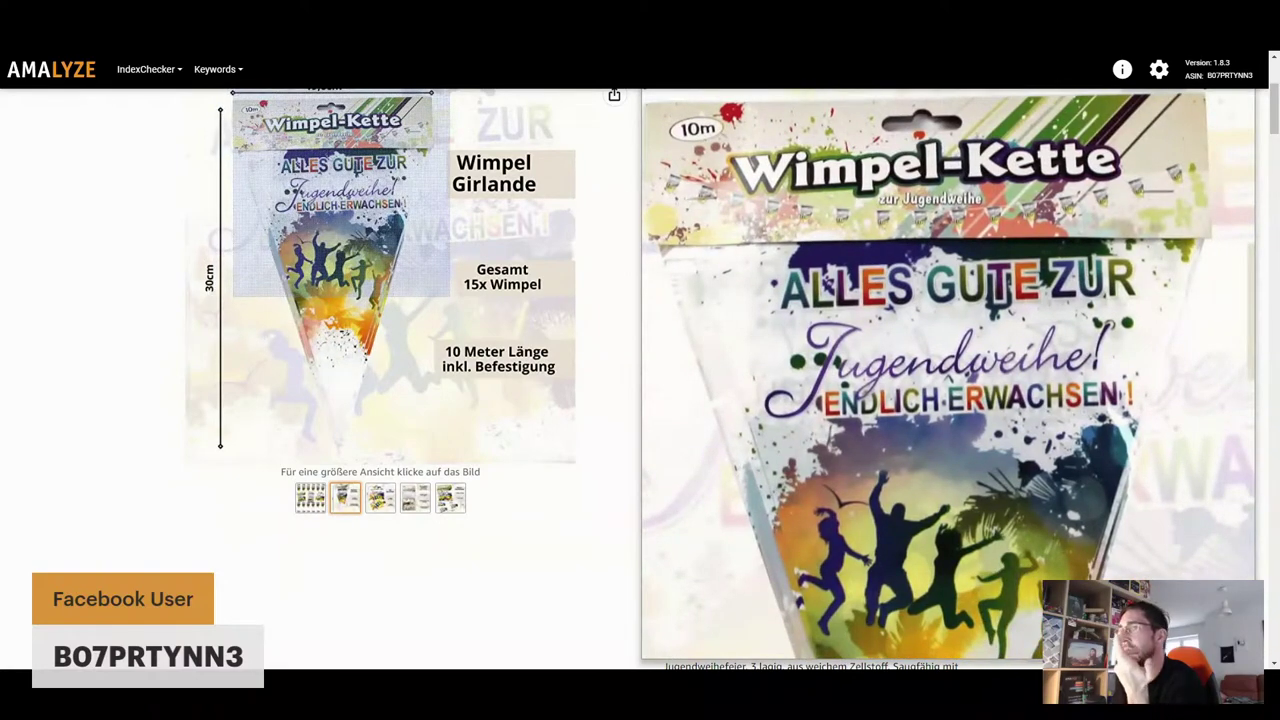
scroll(340, 230, "up", 1)
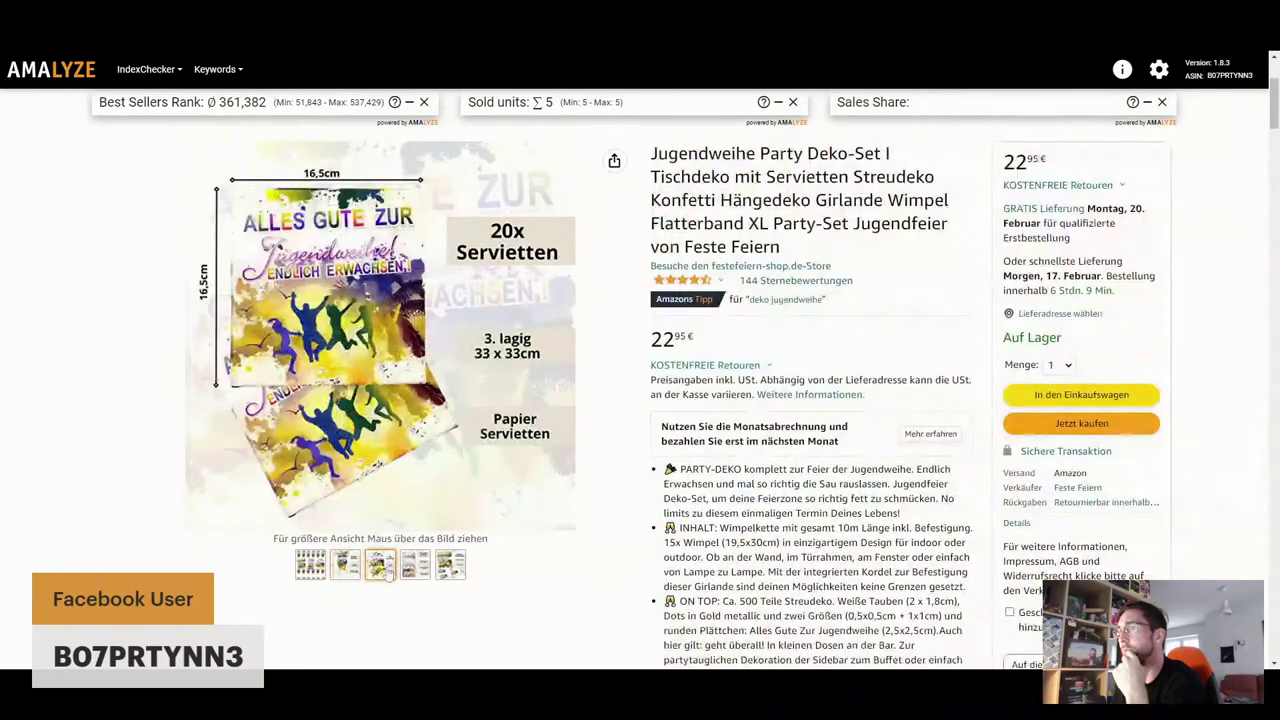
mouse_move(415, 566)
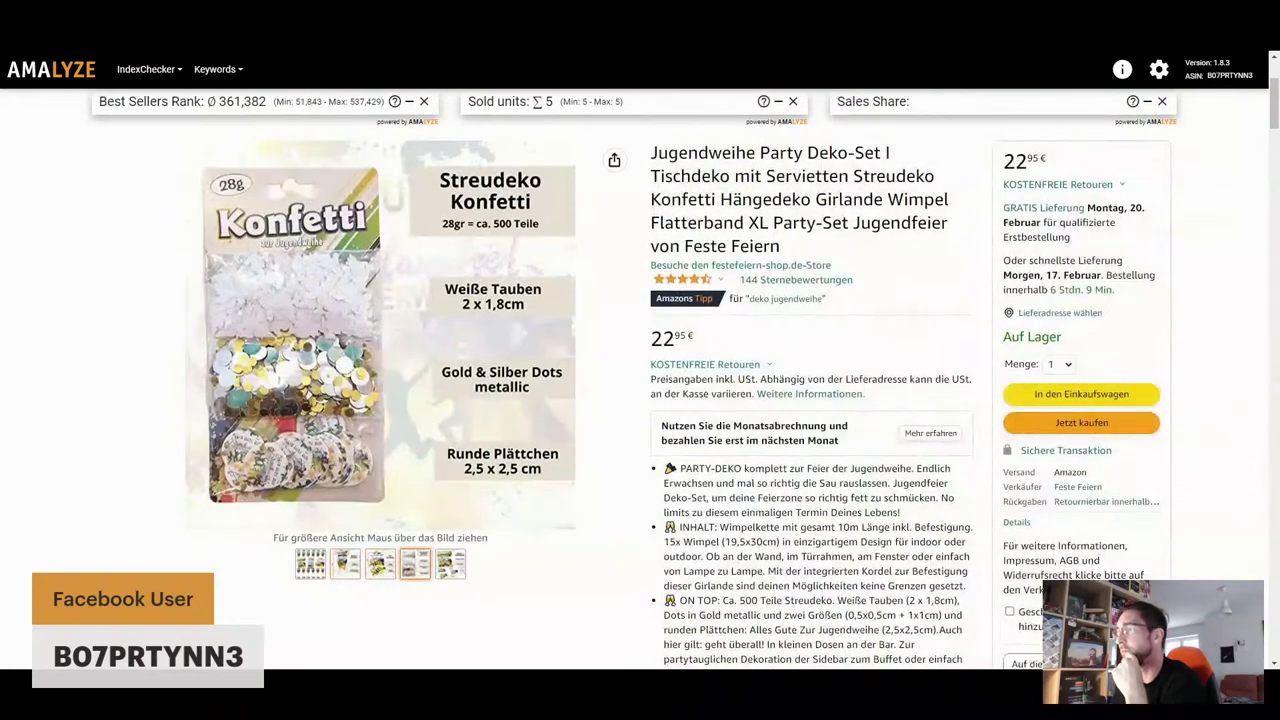
Highlight the napkin material and "33x33cm in passendem Design." in the ESSENZIELL bullet, plus the Absperrband uses in the ALLES DABEI bullet
scroll(640, 380, "down", 2)
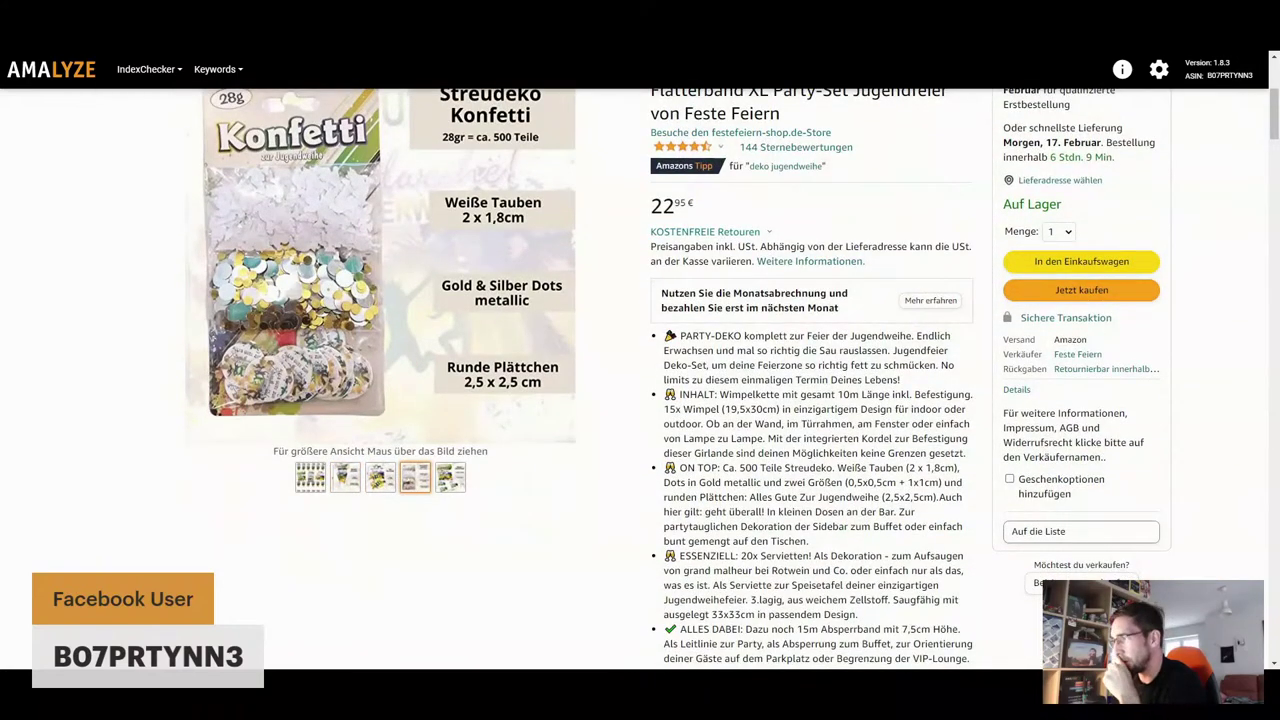
scroll(812, 460, "down", 1)
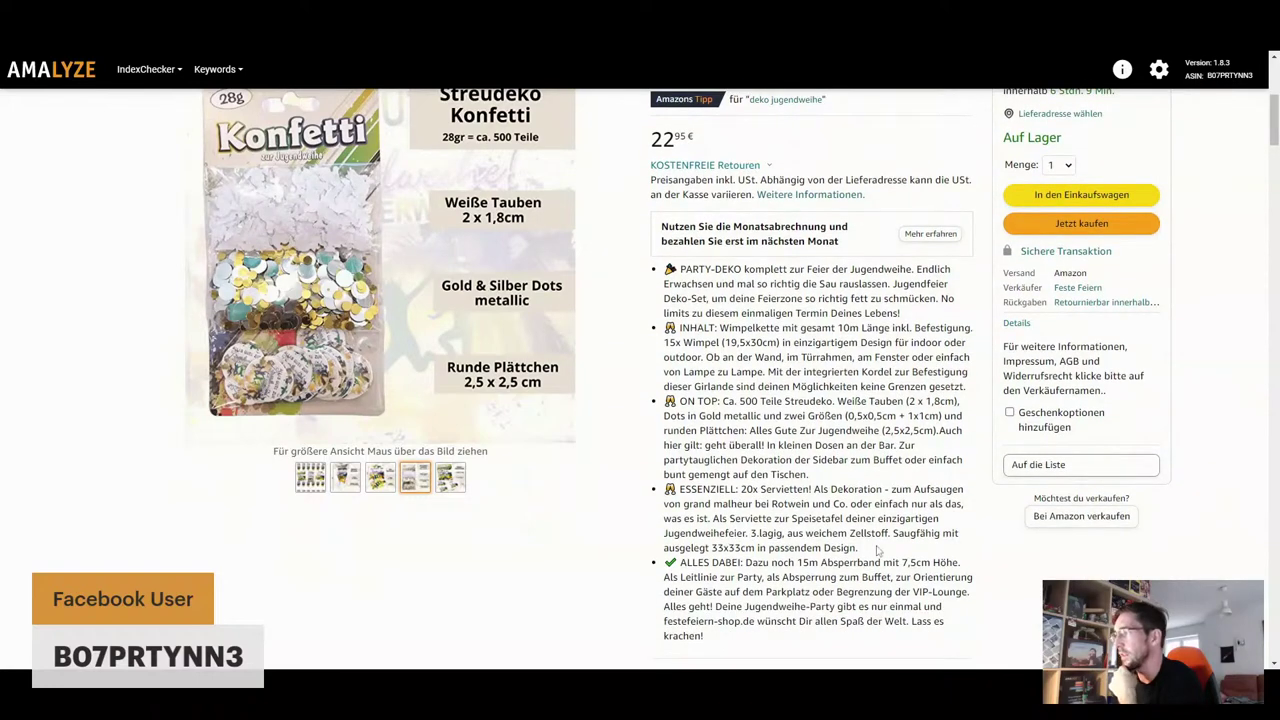
left_click_drag(752, 533, 910, 533)
left_click(910, 533)
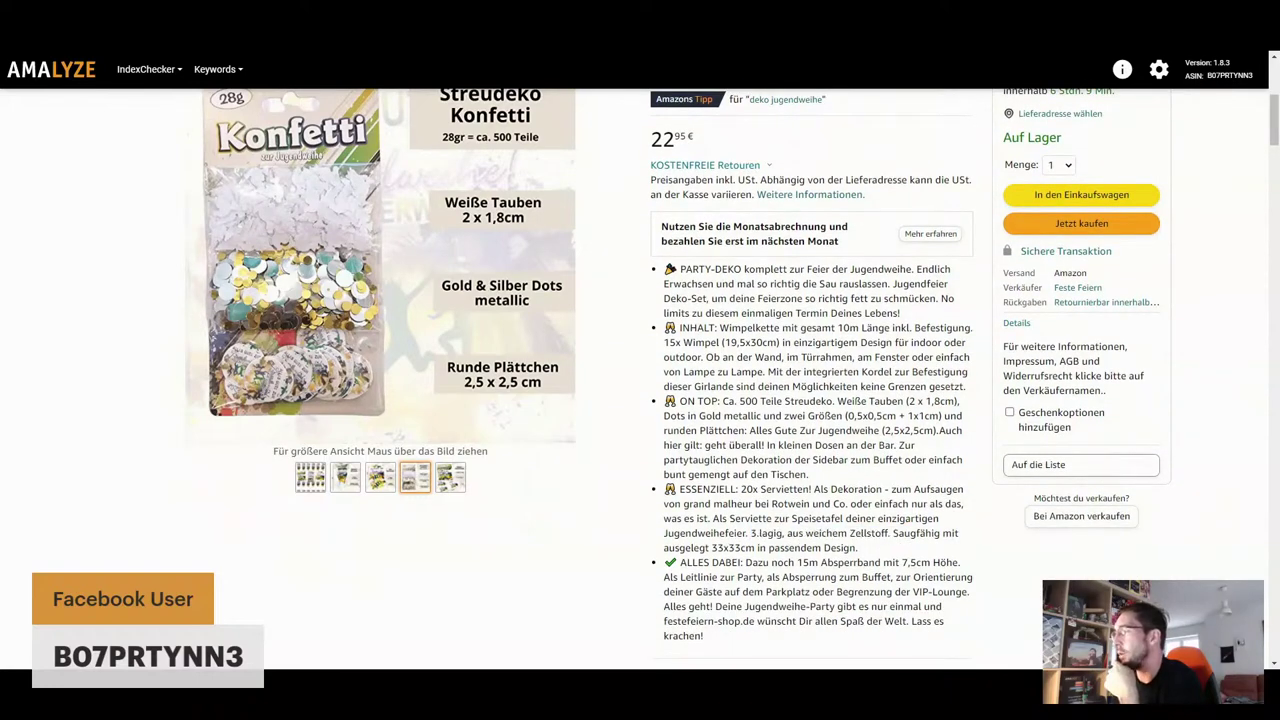
left_click_drag(712, 548, 886, 550)
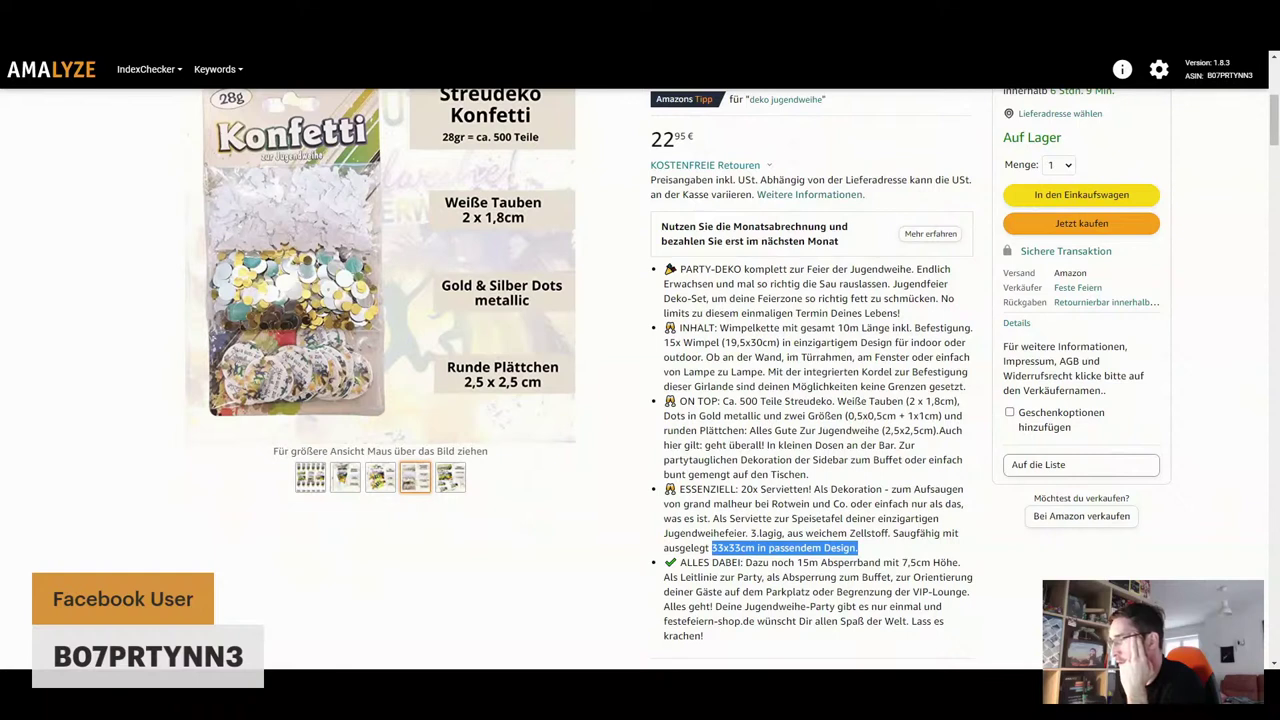
left_click_drag(764, 577, 955, 603)
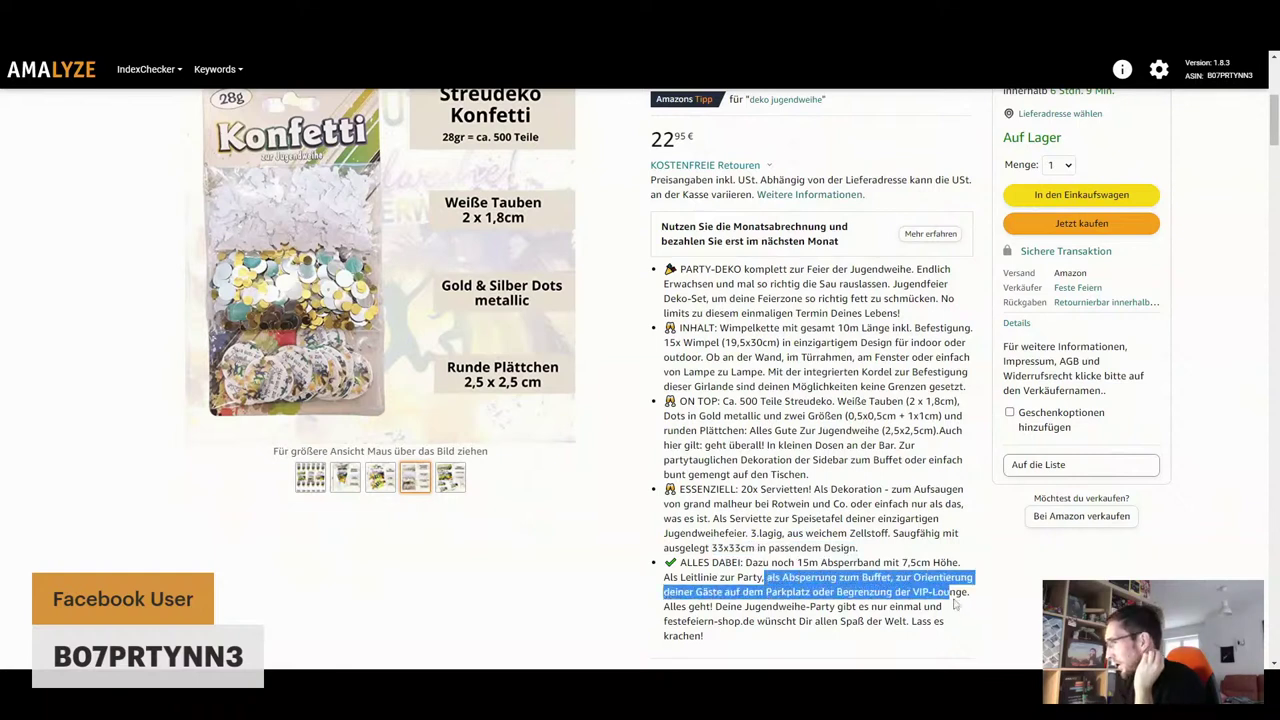
Look through the related products and product details, and return the festefeiern-shop.de brand carousel to its opening panel
scroll(916, 512, "down", 7)
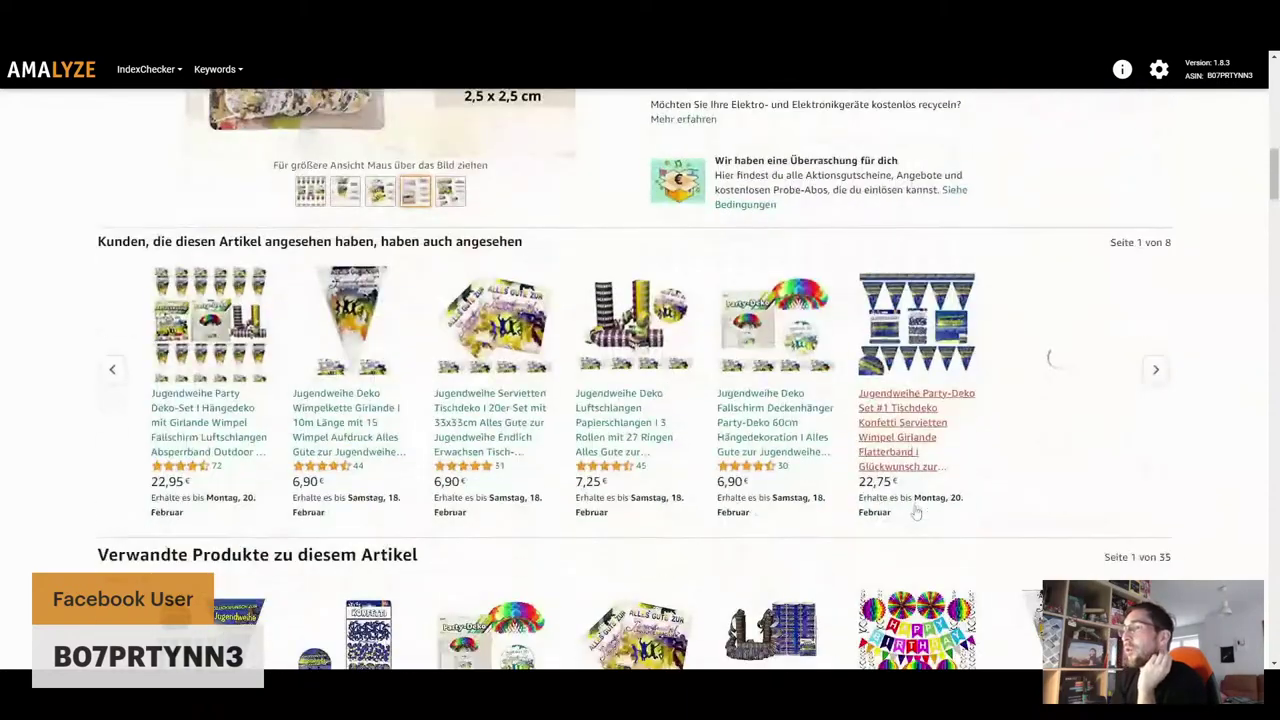
scroll(916, 512, "down", 6)
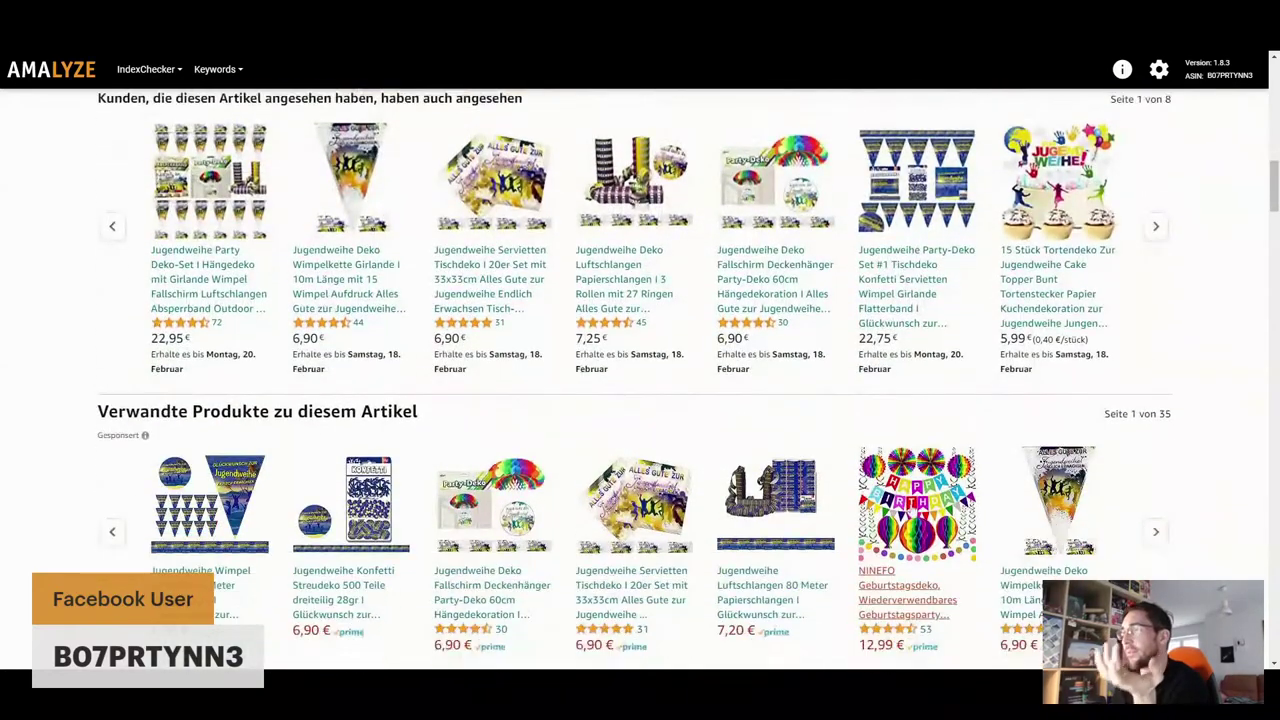
scroll(909, 510, "down", 5)
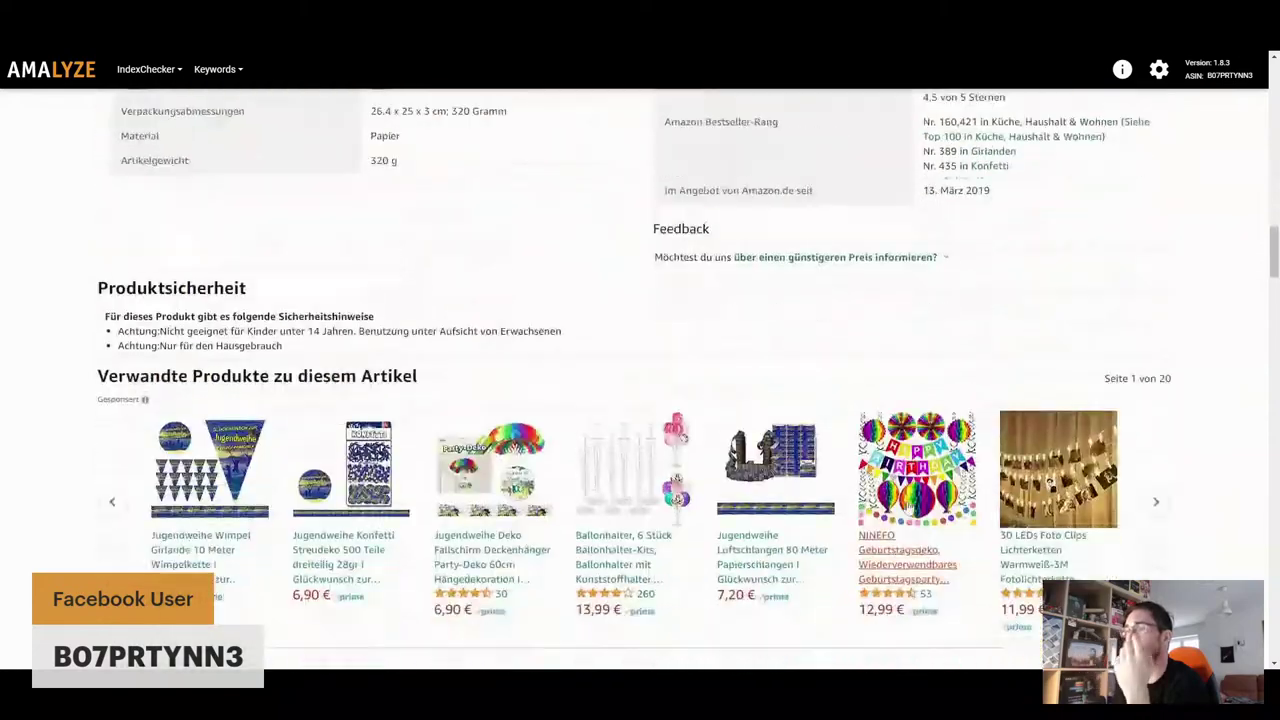
scroll(908, 508, "down", 4)
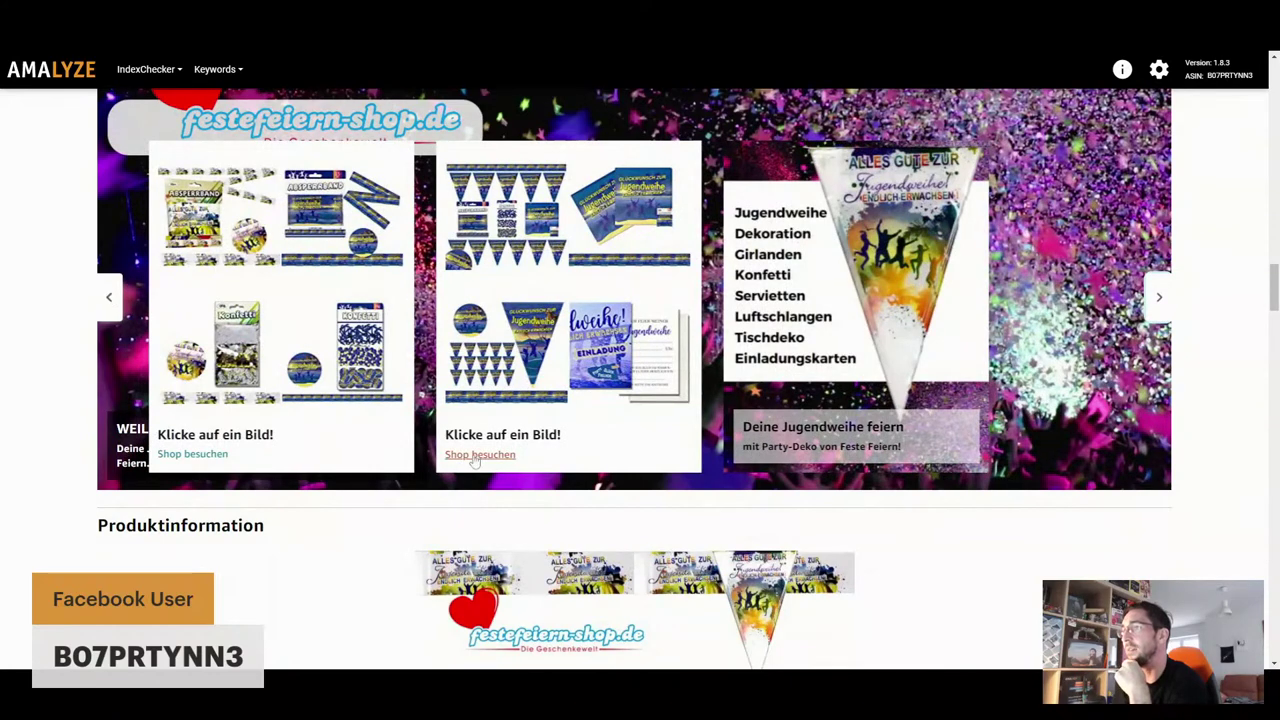
left_click(110, 300)
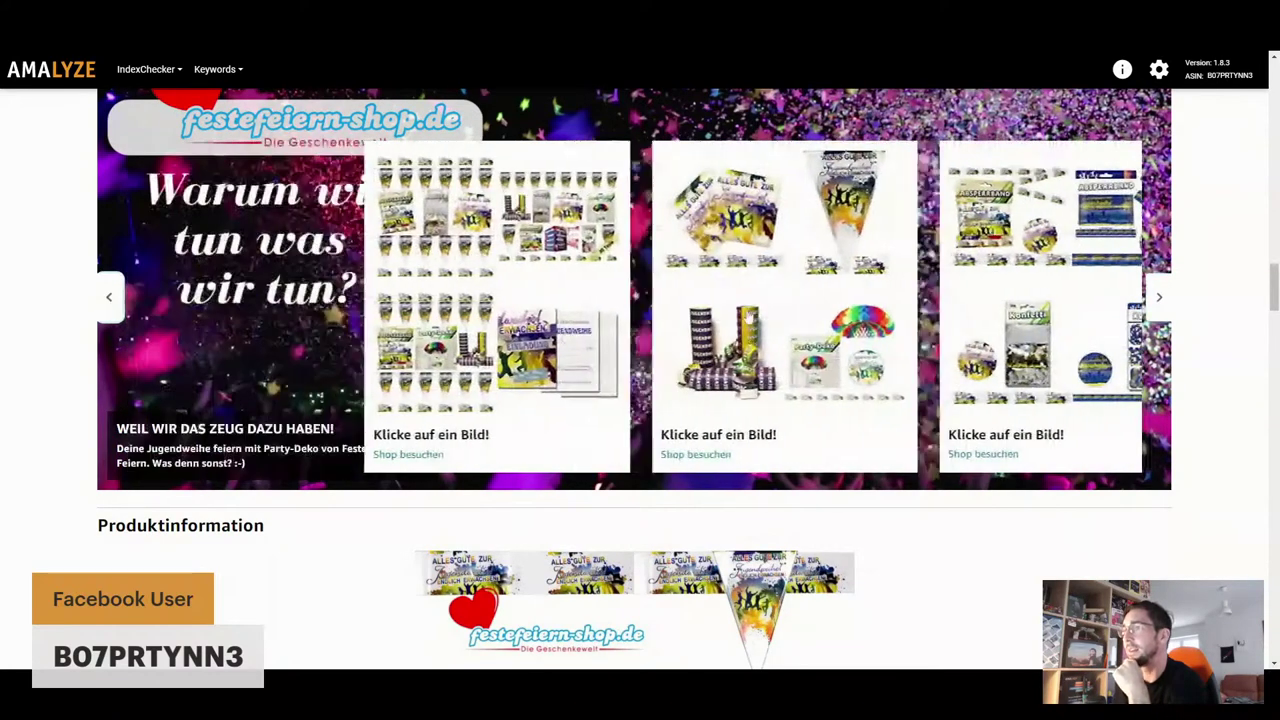
Examine the banner, party image and descriptive text in the Produktinformation section
scroll(678, 500, "down", 2)
scroll(820, 465, "down", 2)
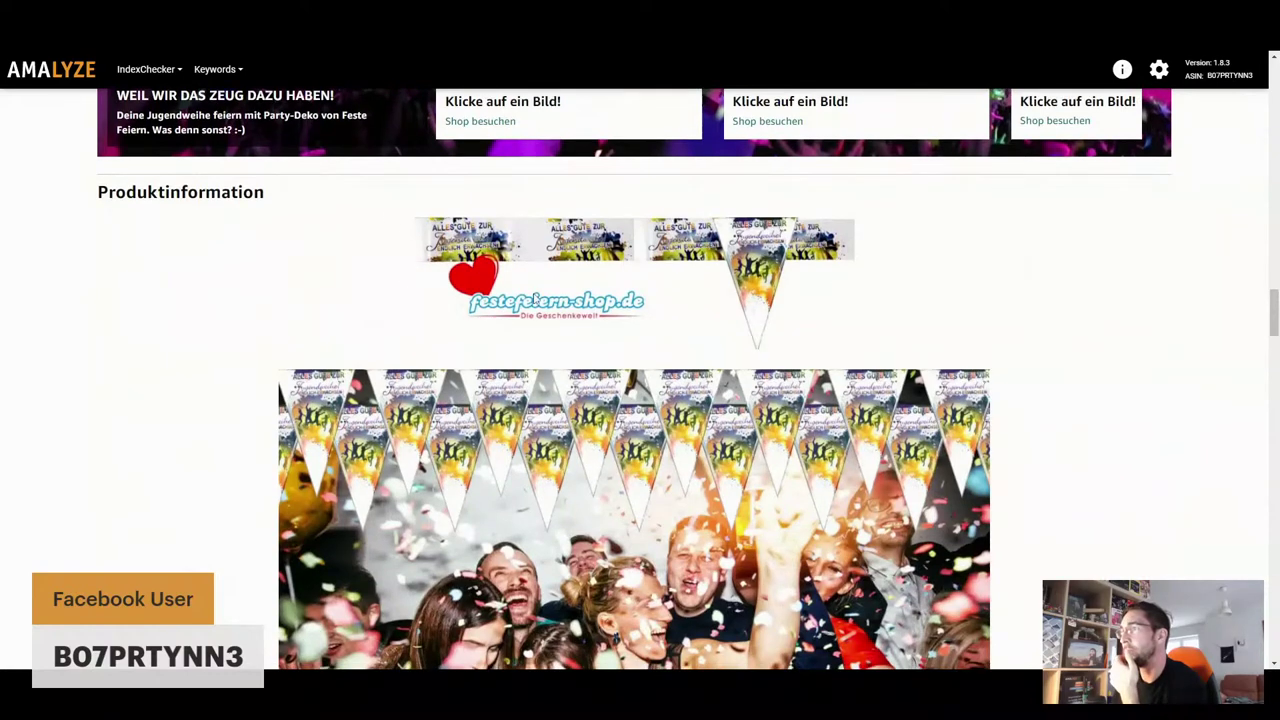
scroll(630, 265, "down", 4)
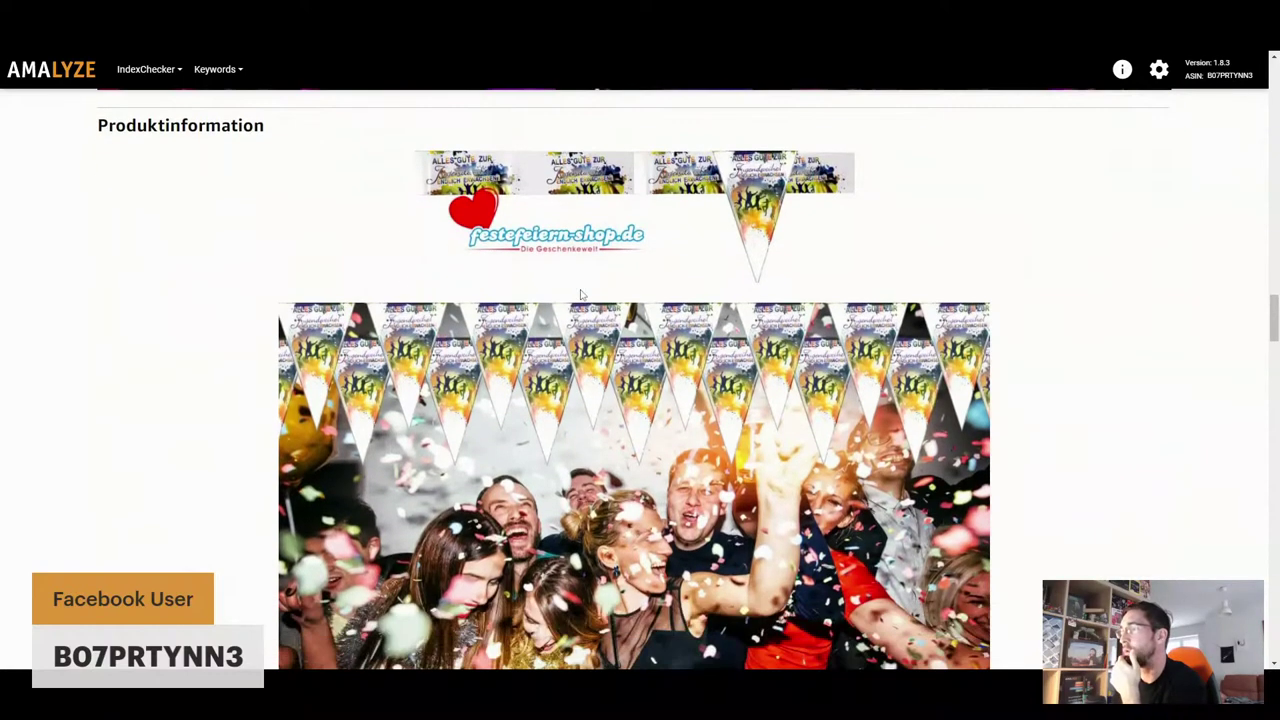
scroll(655, 310, "down", 3)
scroll(655, 318, "down", 2)
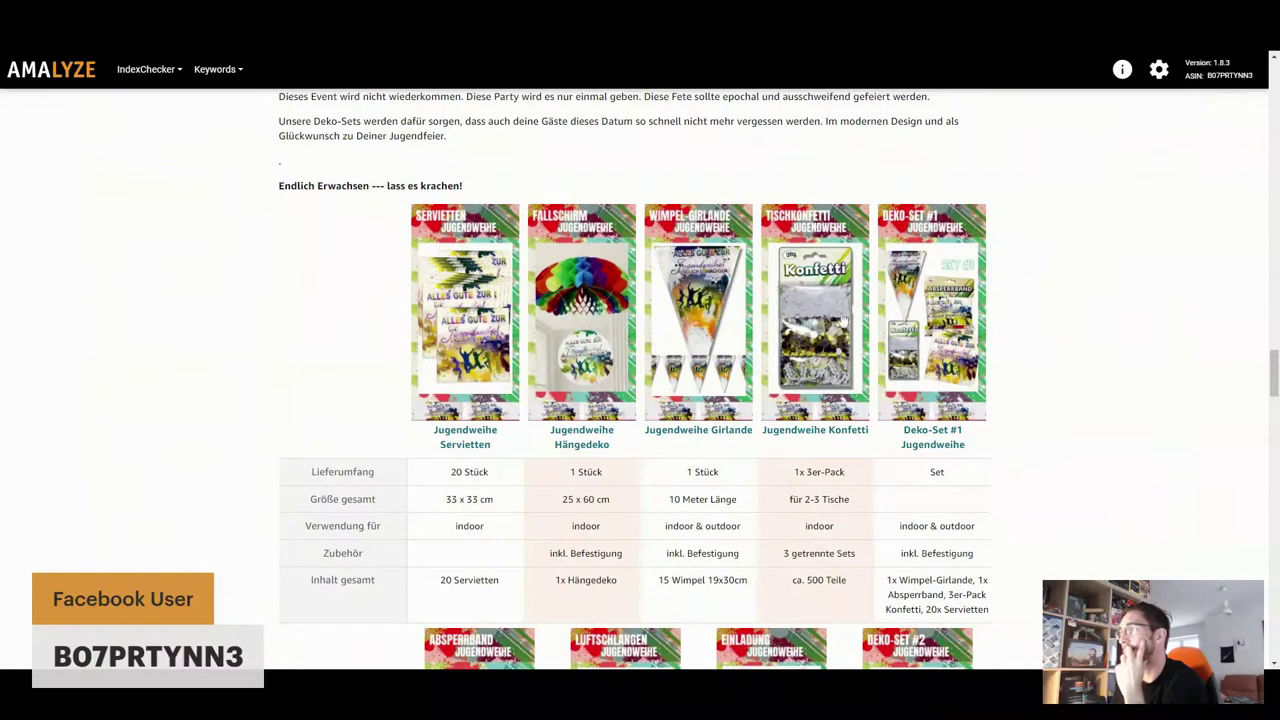
Examine both Jugendweihe product comparison tables, comparing the contents of Deko-Set #1 and Deko-Set #2 with the individual items
scroll(917, 343, "down", 2)
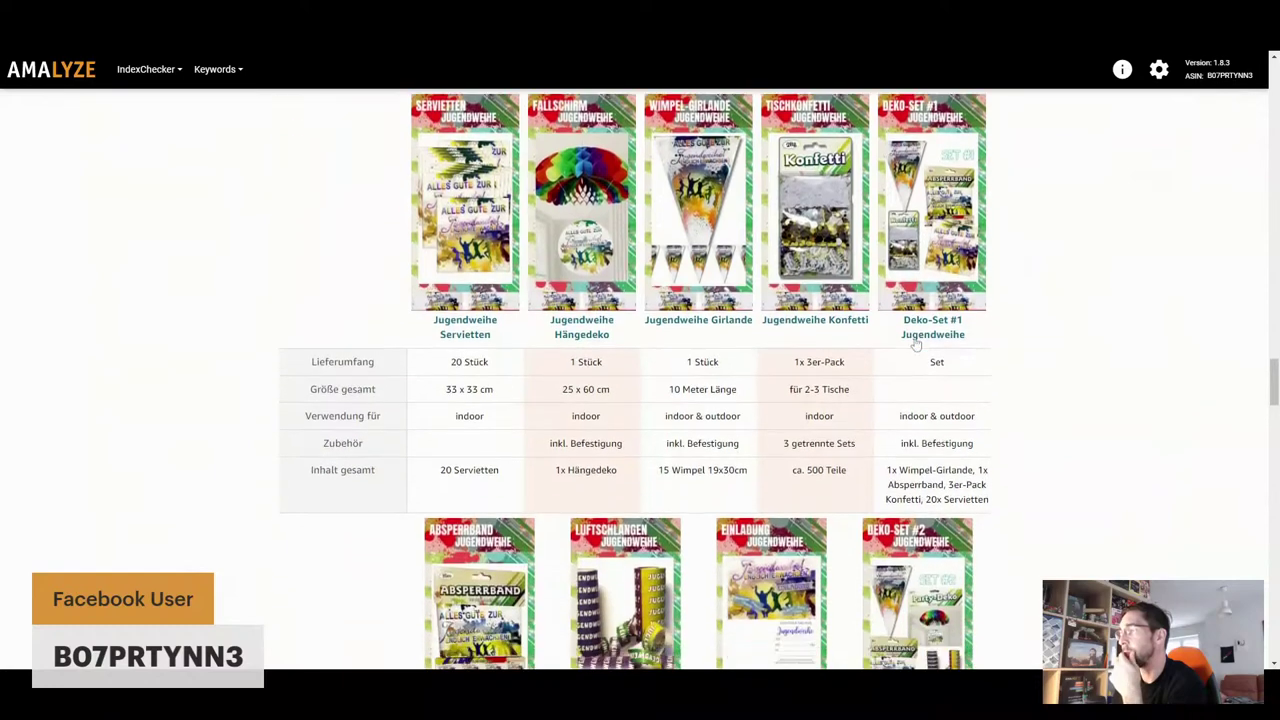
scroll(915, 342, "up", 1)
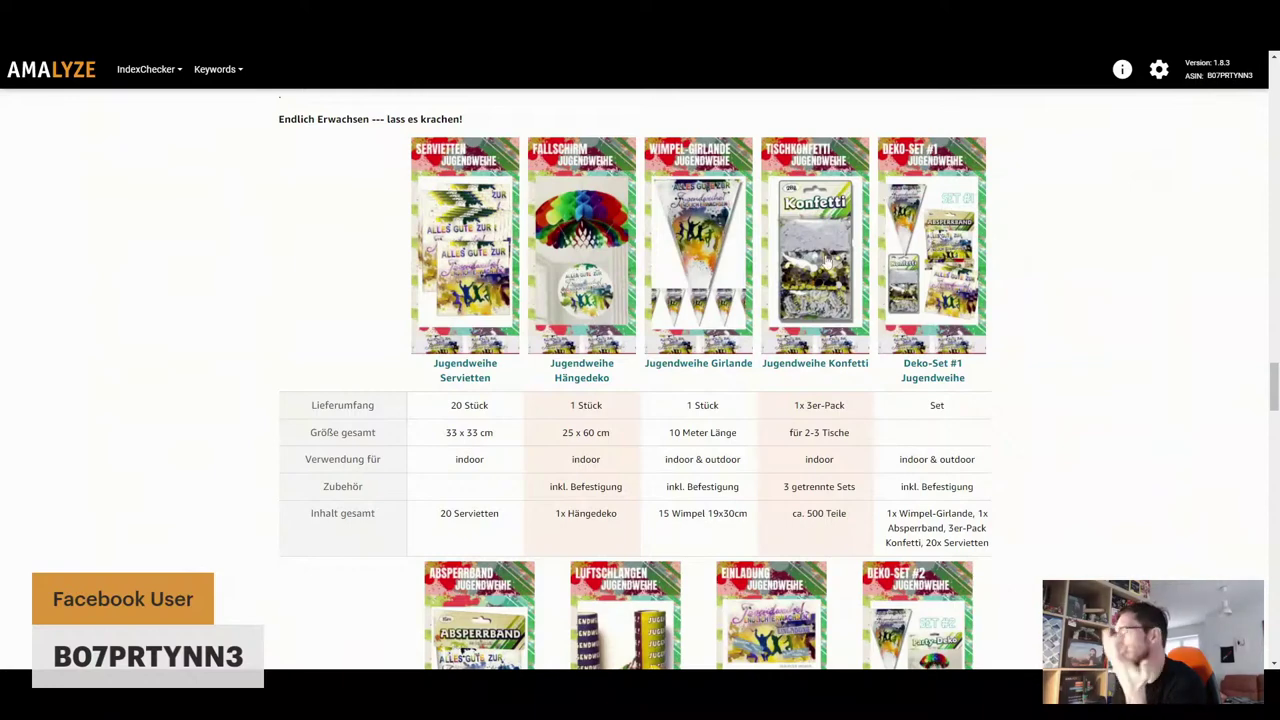
scroll(918, 258, "down", 3)
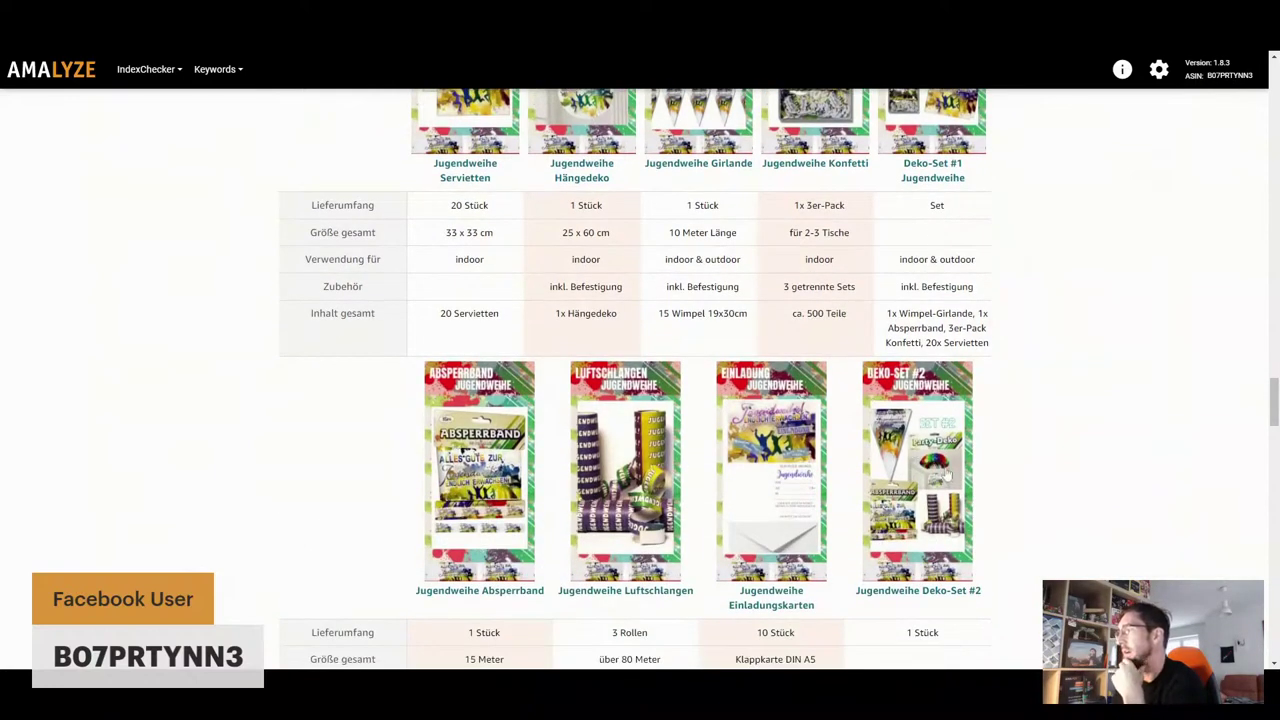
scroll(946, 470, "up", 2)
scroll(950, 350, "down", 2)
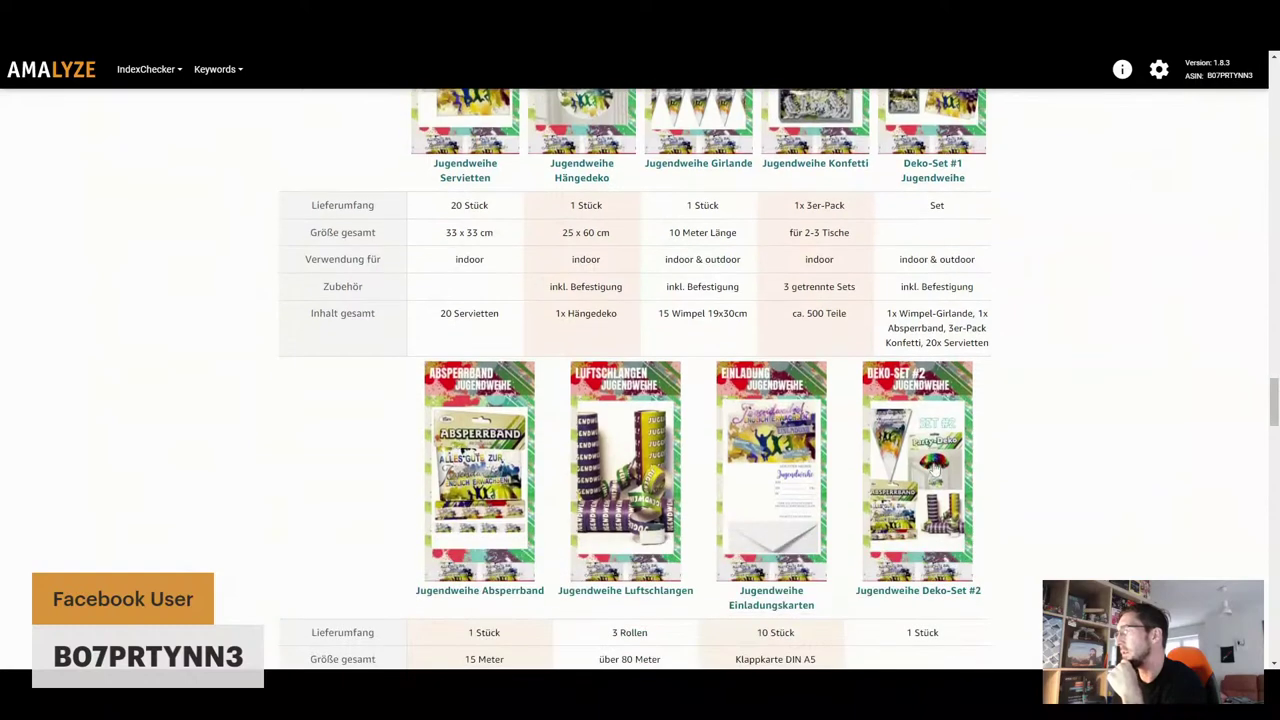
scroll(928, 478, "up", 2)
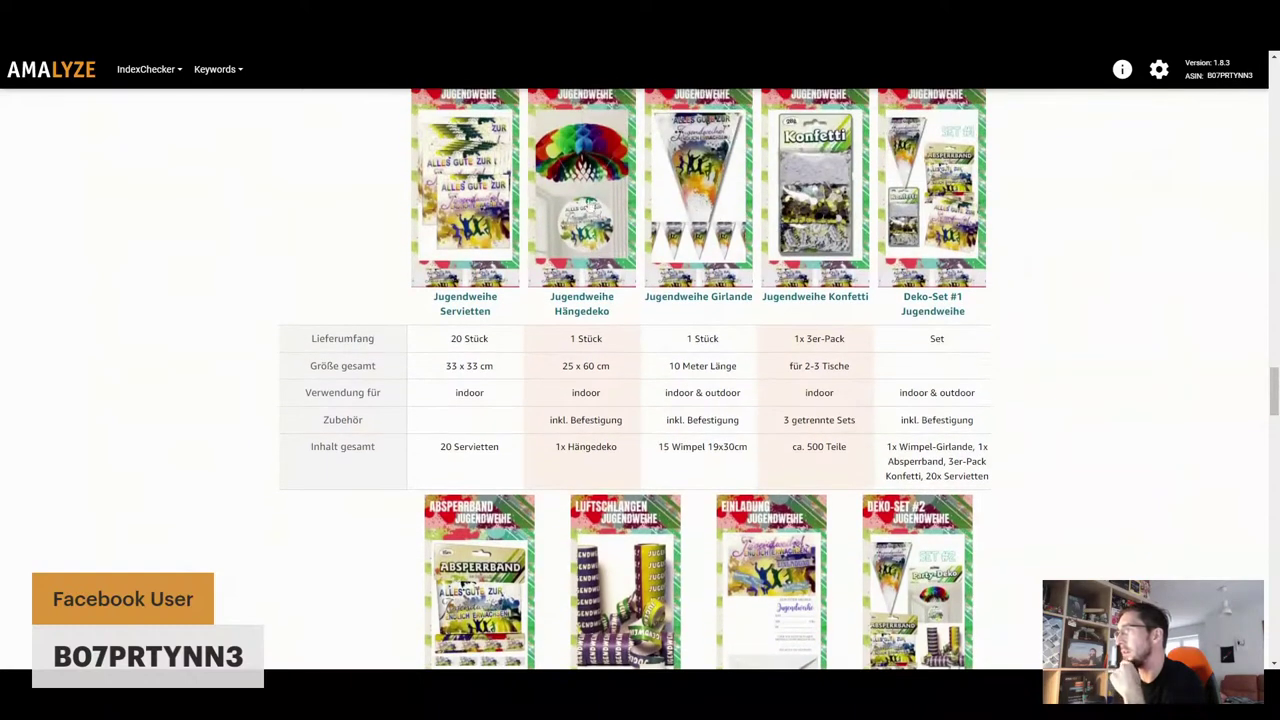
scroll(684, 408, "down", 2)
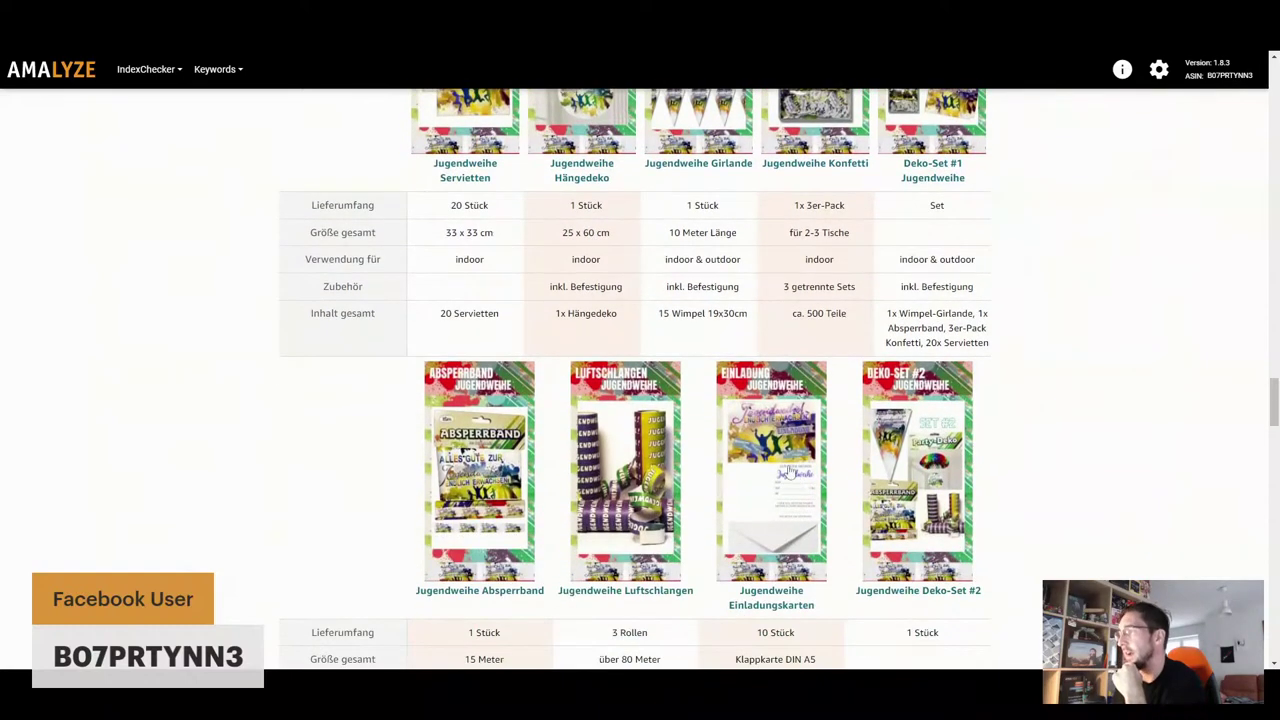
scroll(652, 491, "down", 3)
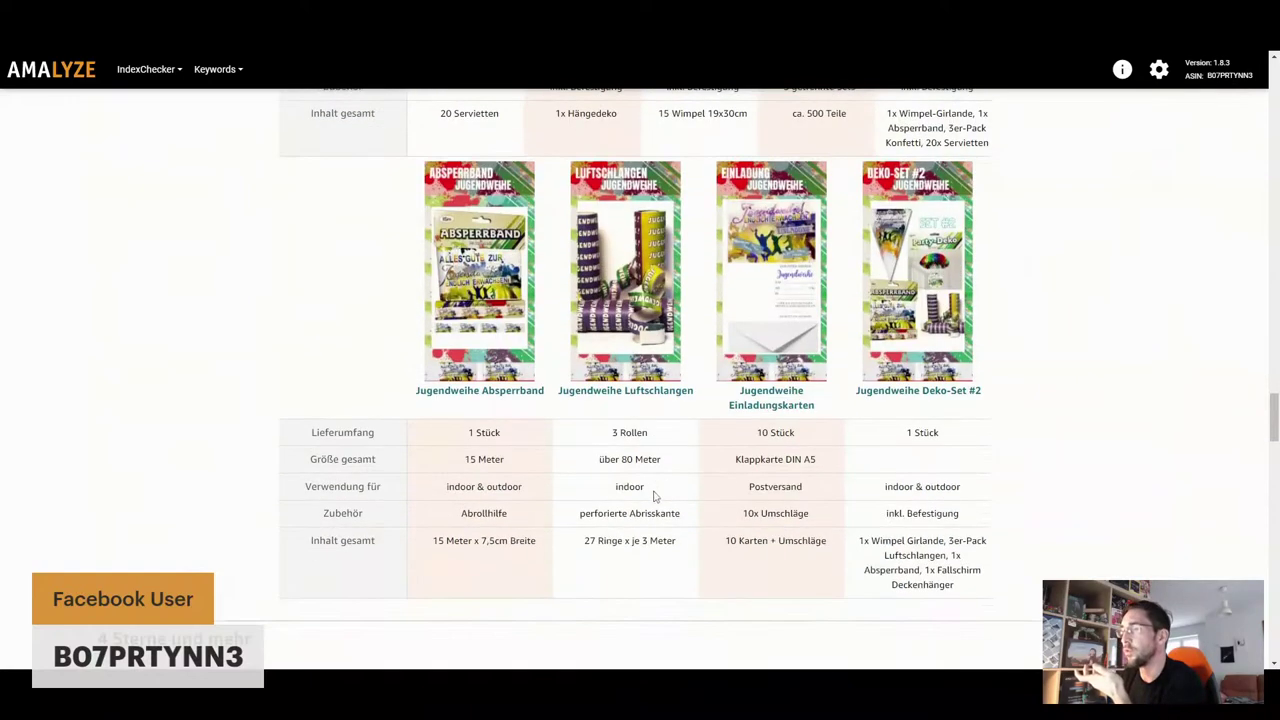
scroll(670, 475, "up", 1)
scroll(678, 466, "up", 5)
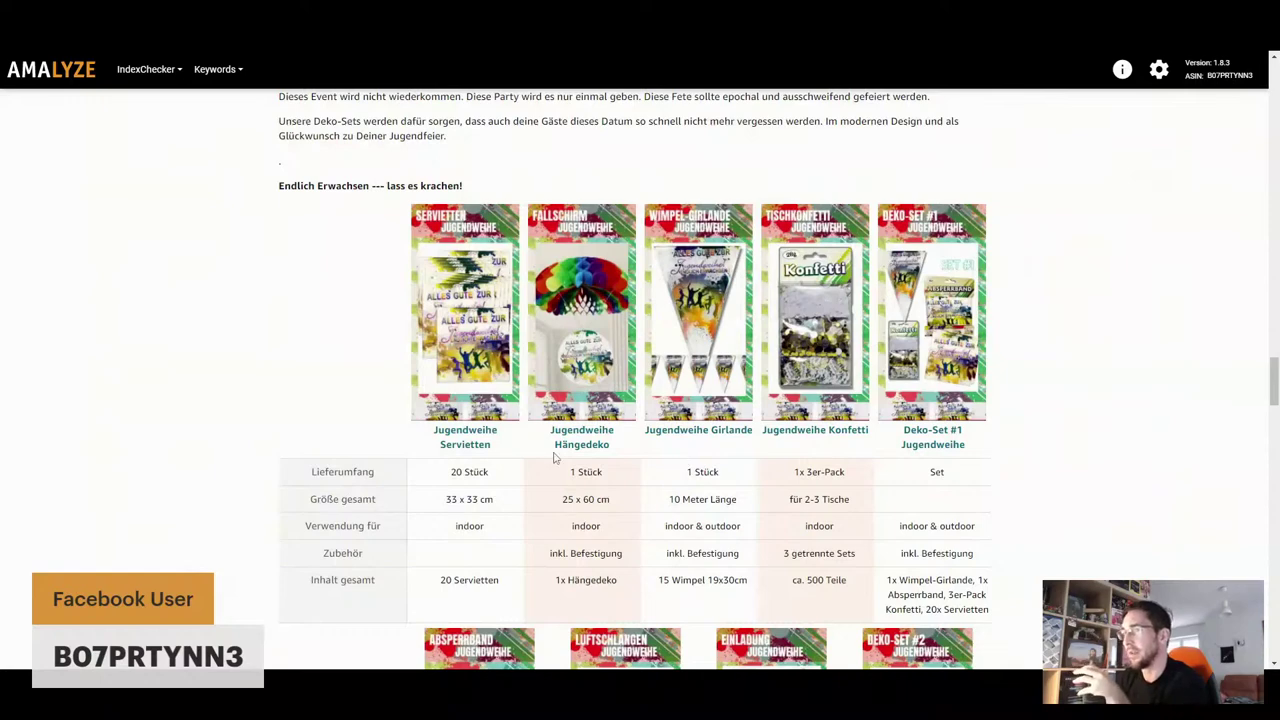
scroll(450, 467, "down", 4)
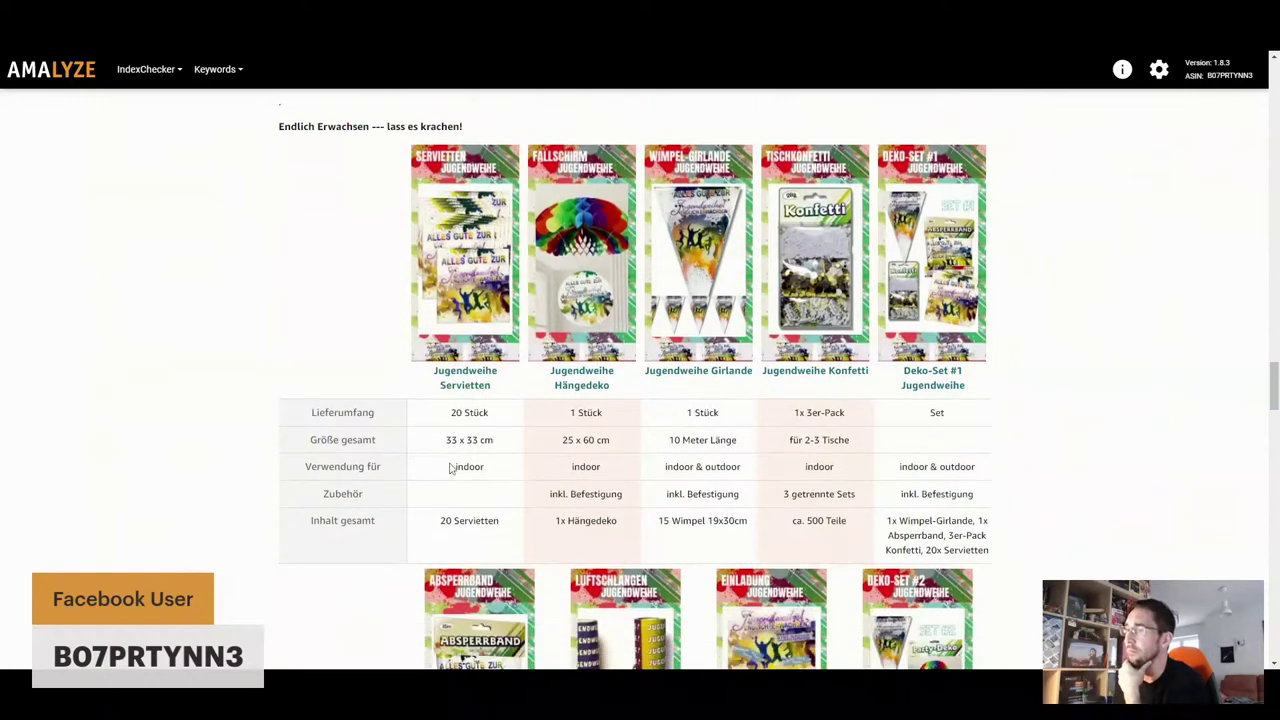
scroll(450, 467, "up", 2)
scroll(450, 467, "up", 2)
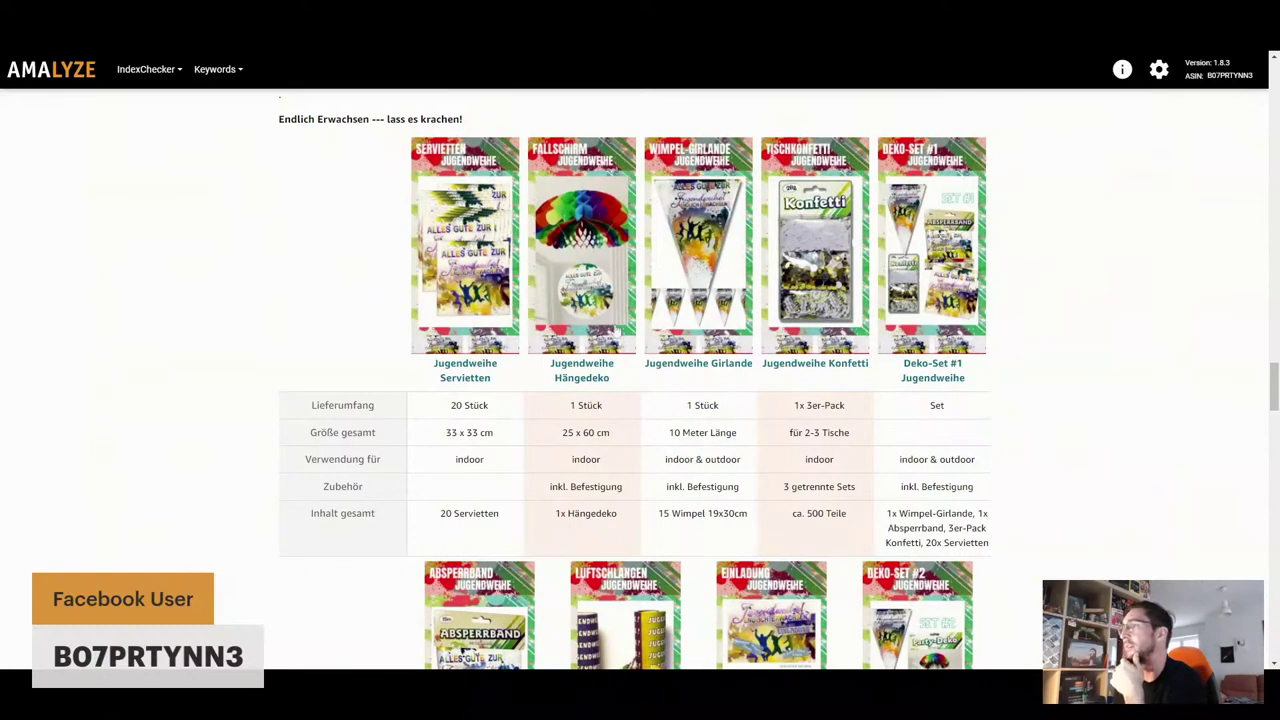
Review the second Jugendweihe comparison table with Deko-Set #2, plus the sponsored products beneath it
scroll(845, 292, "down", 3)
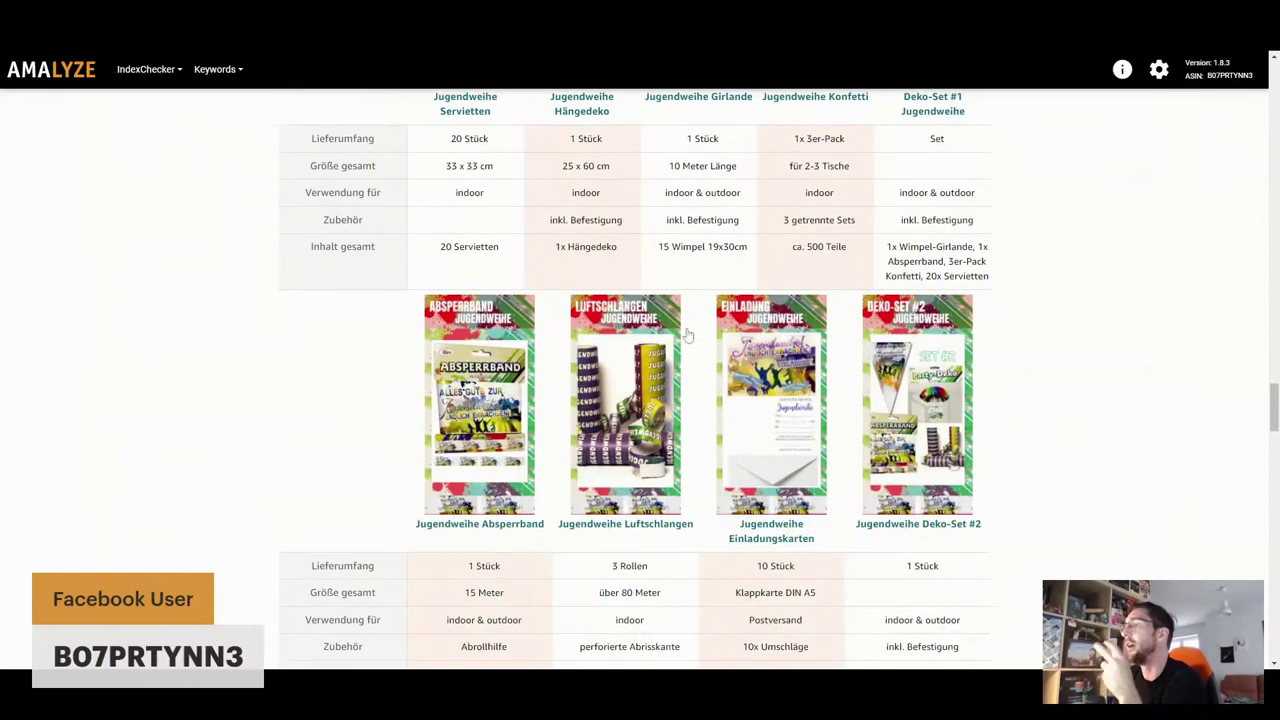
scroll(750, 401, "up", 1)
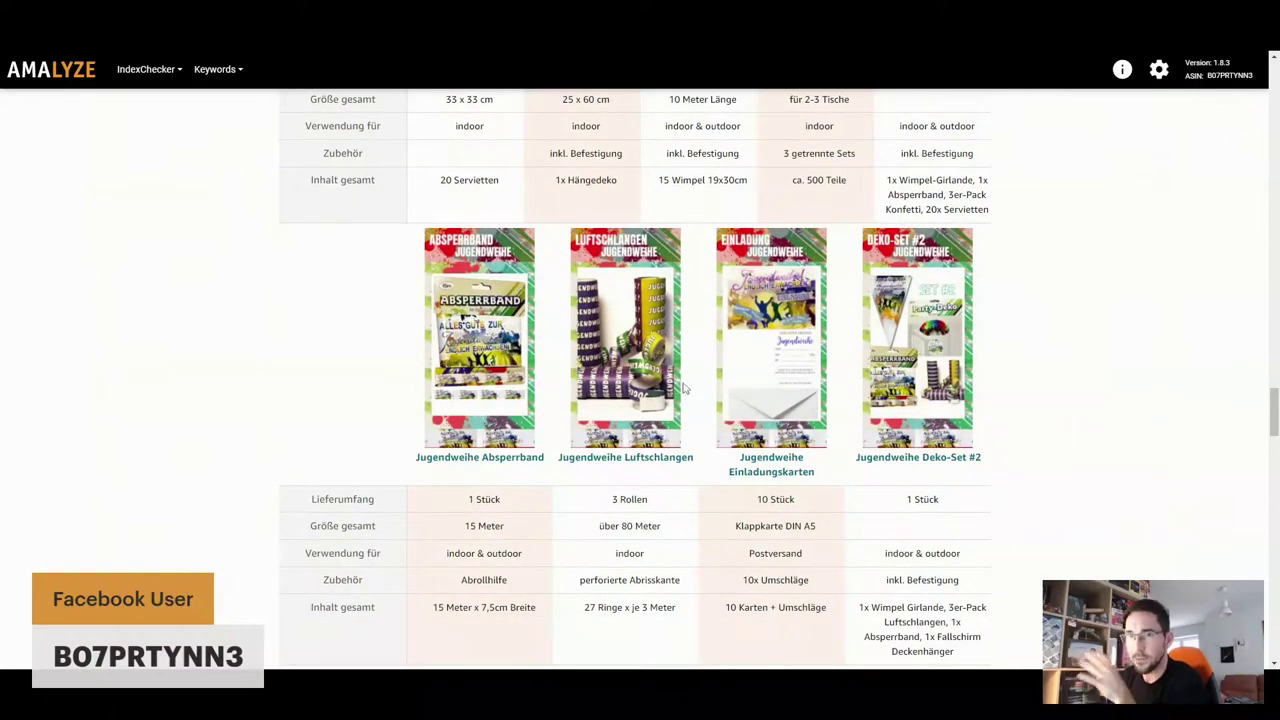
scroll(684, 388, "down", 4)
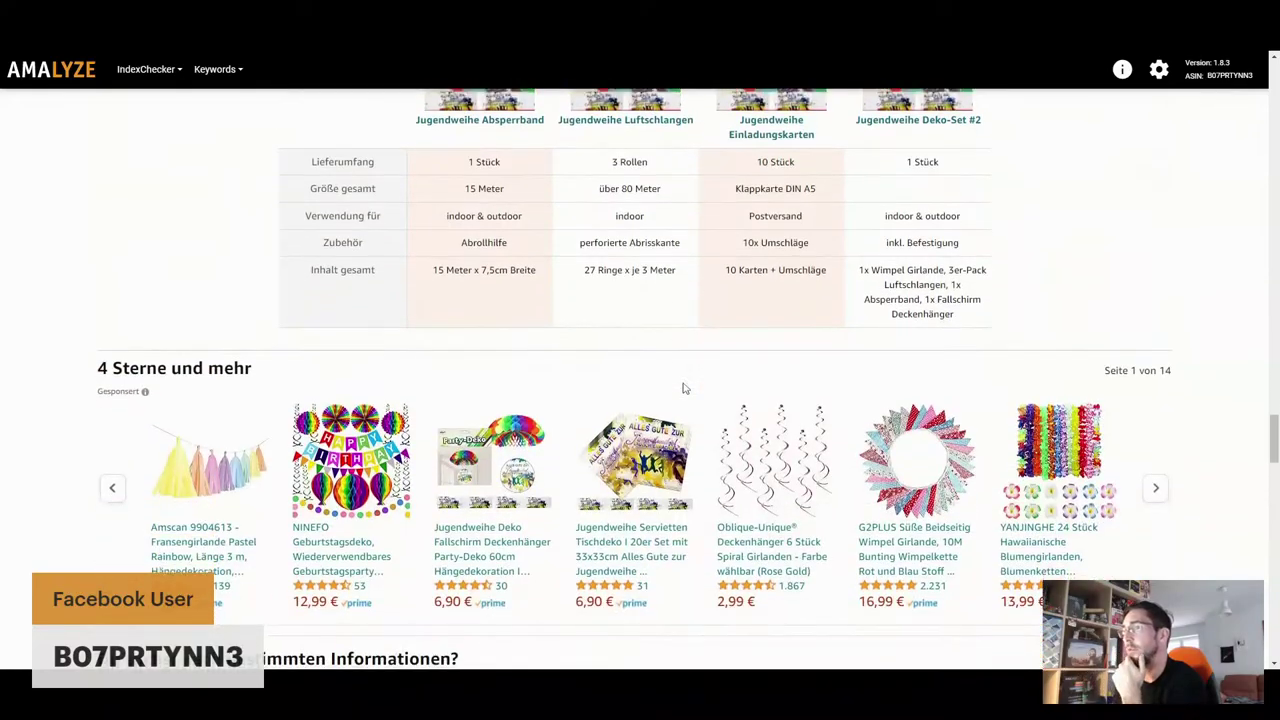
scroll(684, 388, "down", 4)
Return to the Jugendweihe Deko-Set's image gallery and show its main product image
scroll(680, 388, "up", 15)
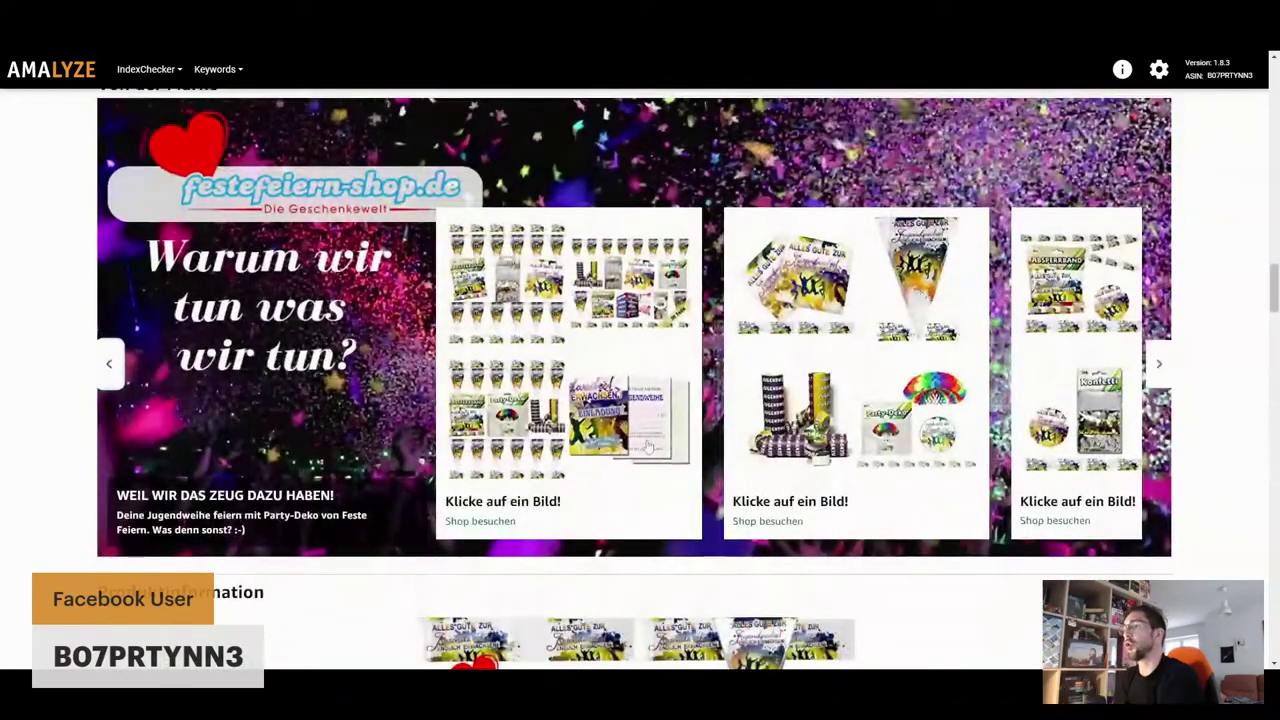
scroll(640, 446, "up", 15)
scroll(627, 452, "down", 2)
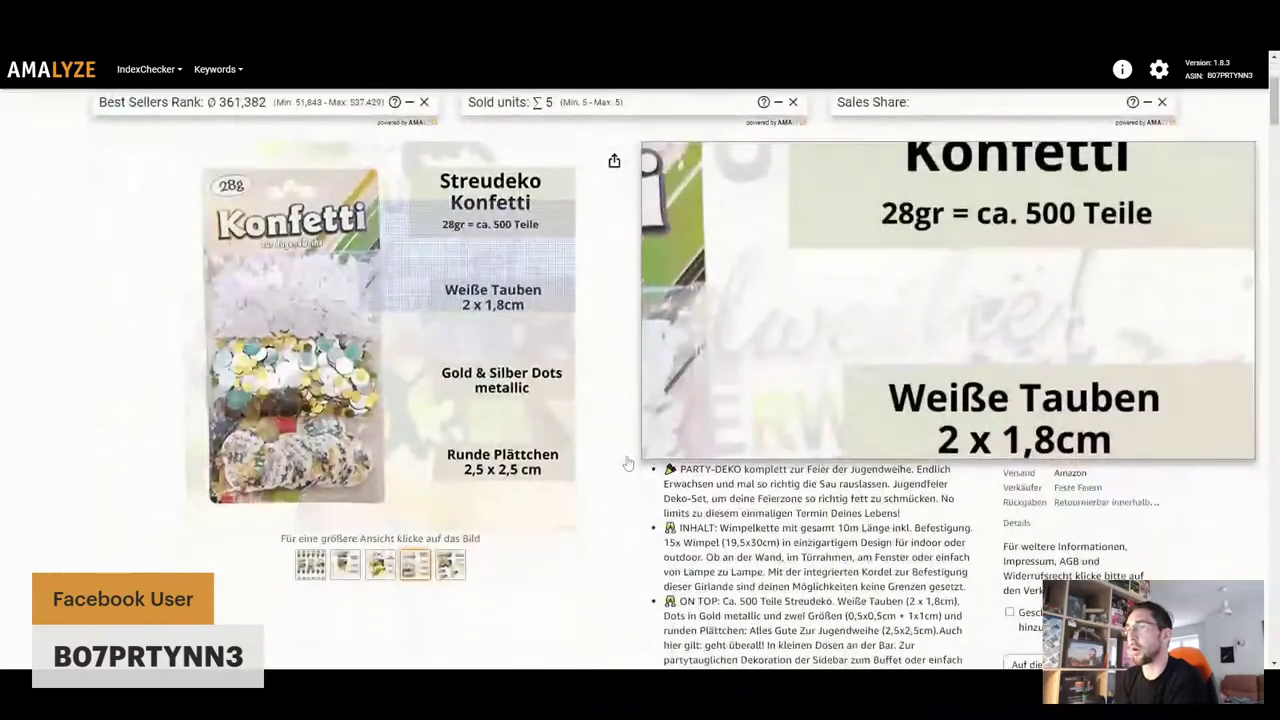
left_click(310, 565)
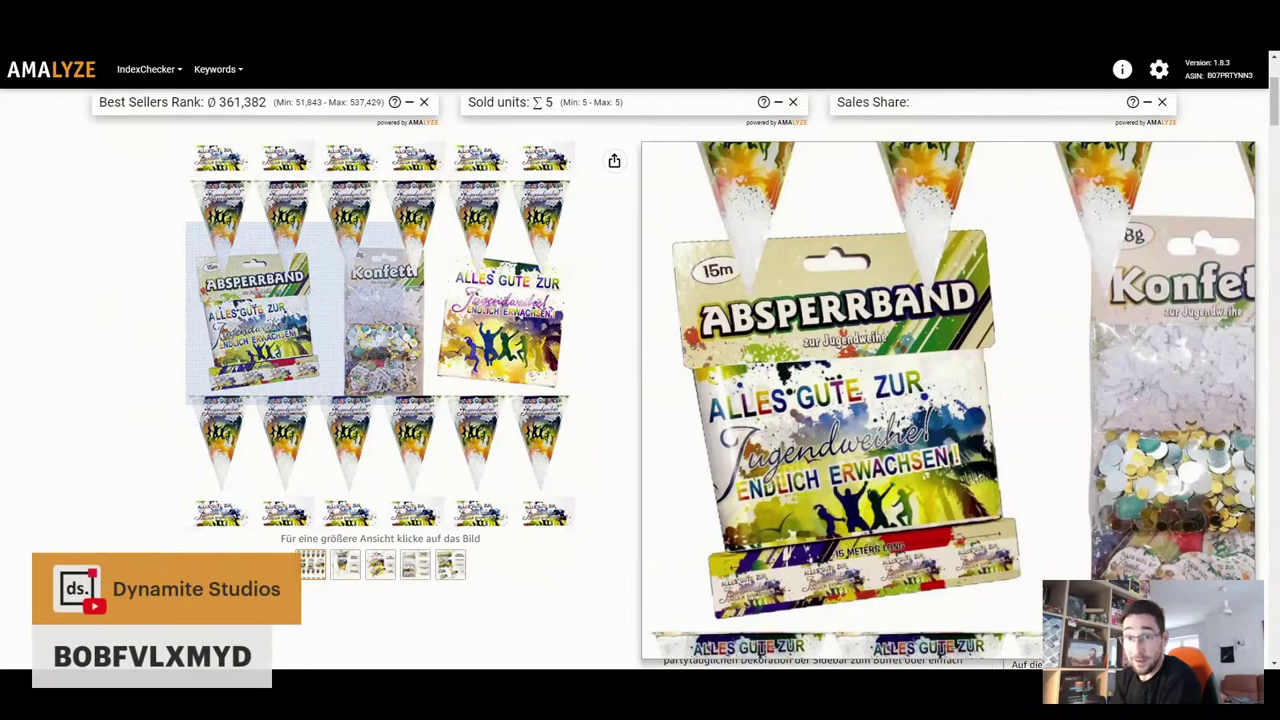
Search Amazon.de for the ASIN B0BFVLXMYD in place of the previous search term
scroll(366, 208, "up", 2)
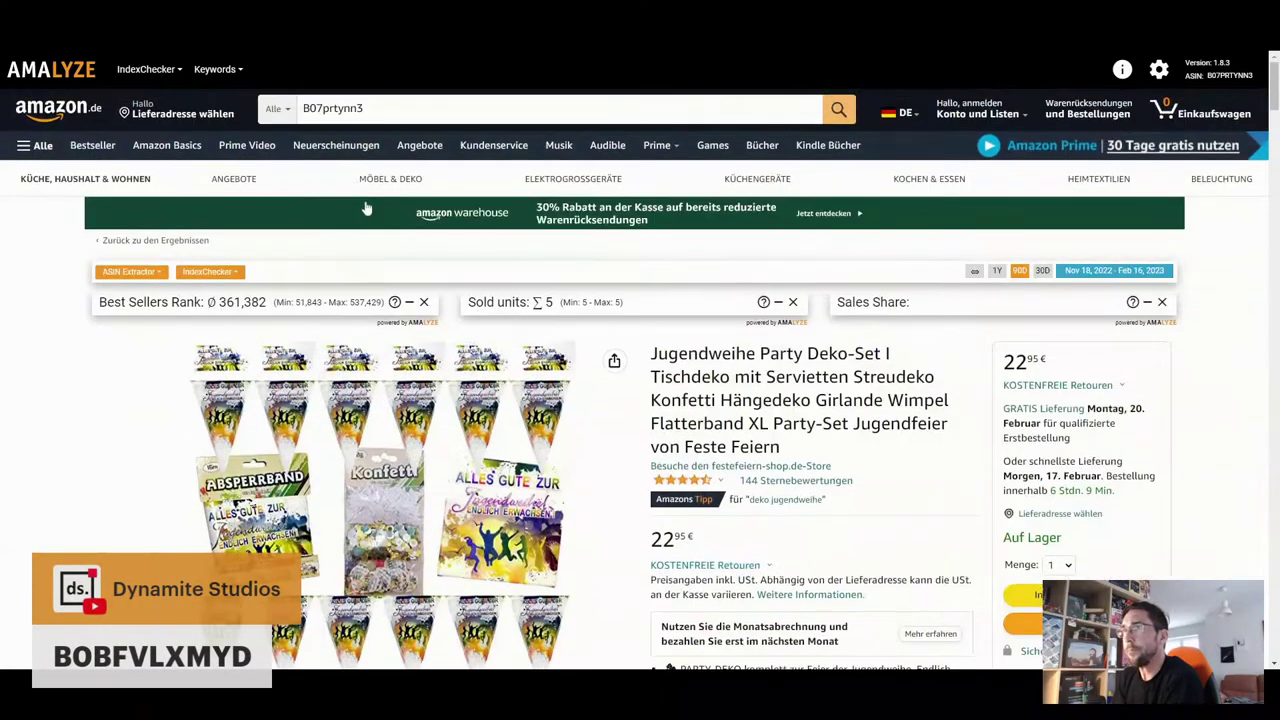
double_click(333, 108)
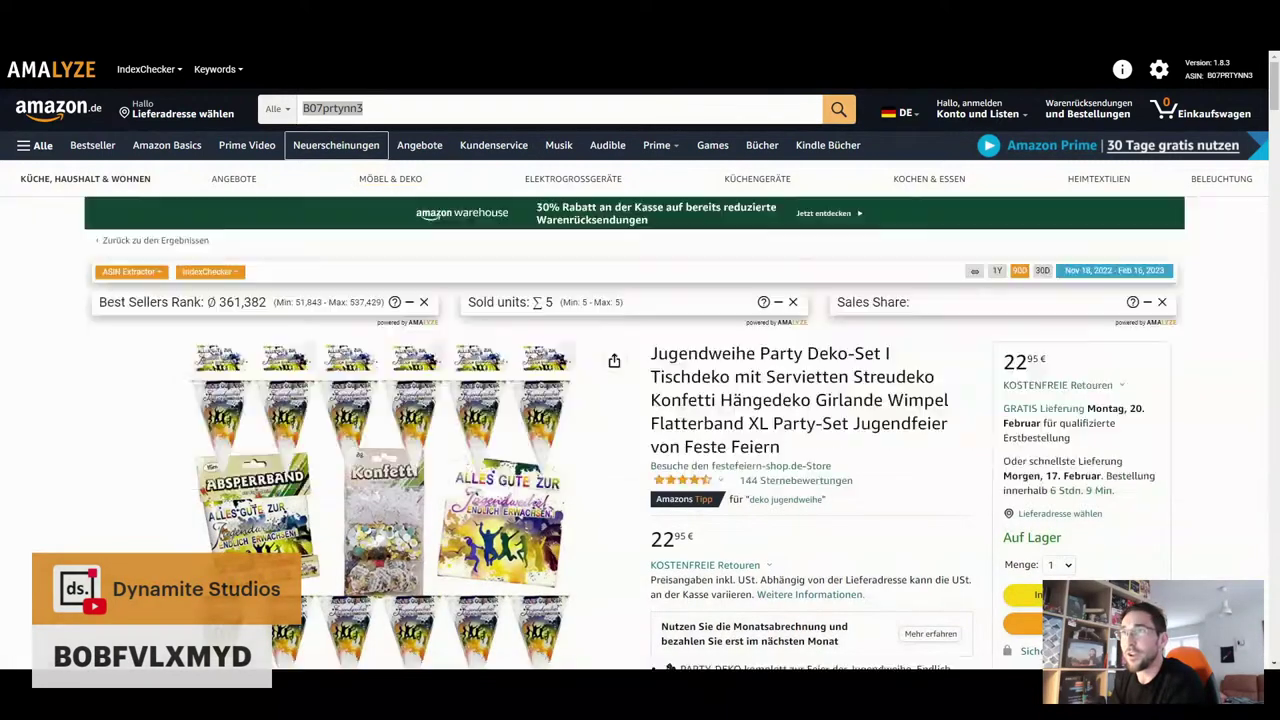
left_click(560, 108)
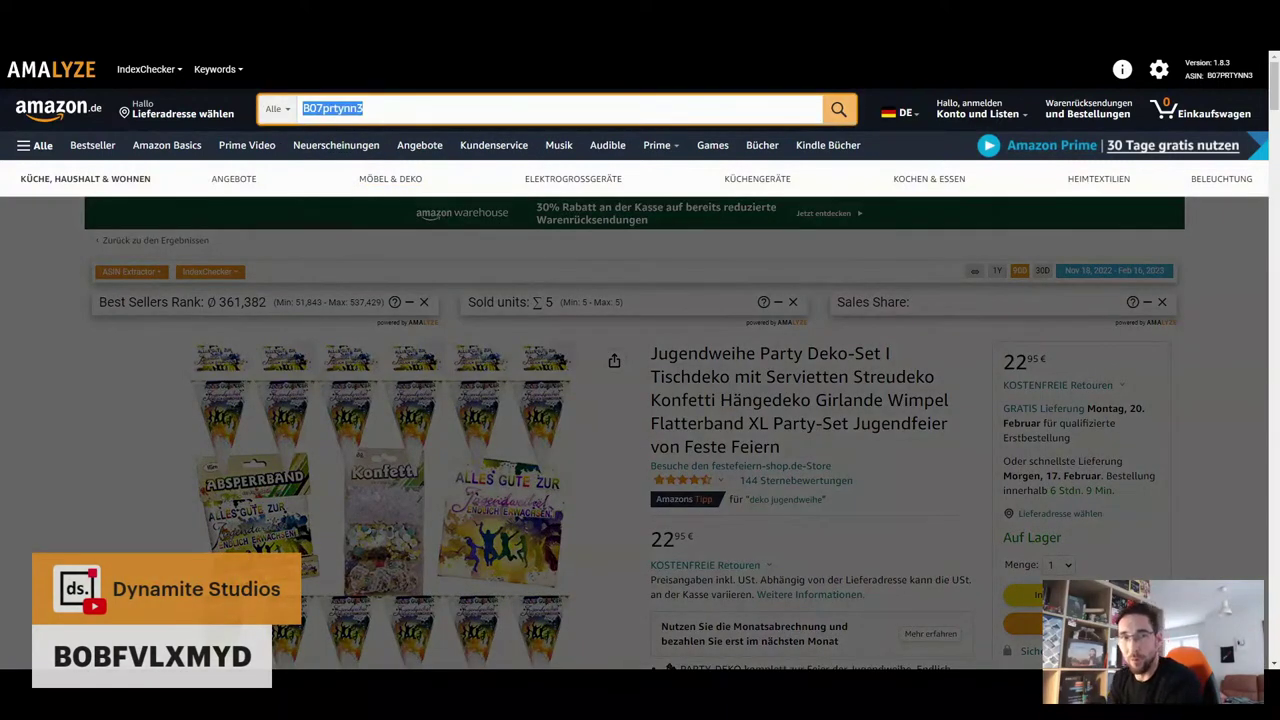
type("B0B")
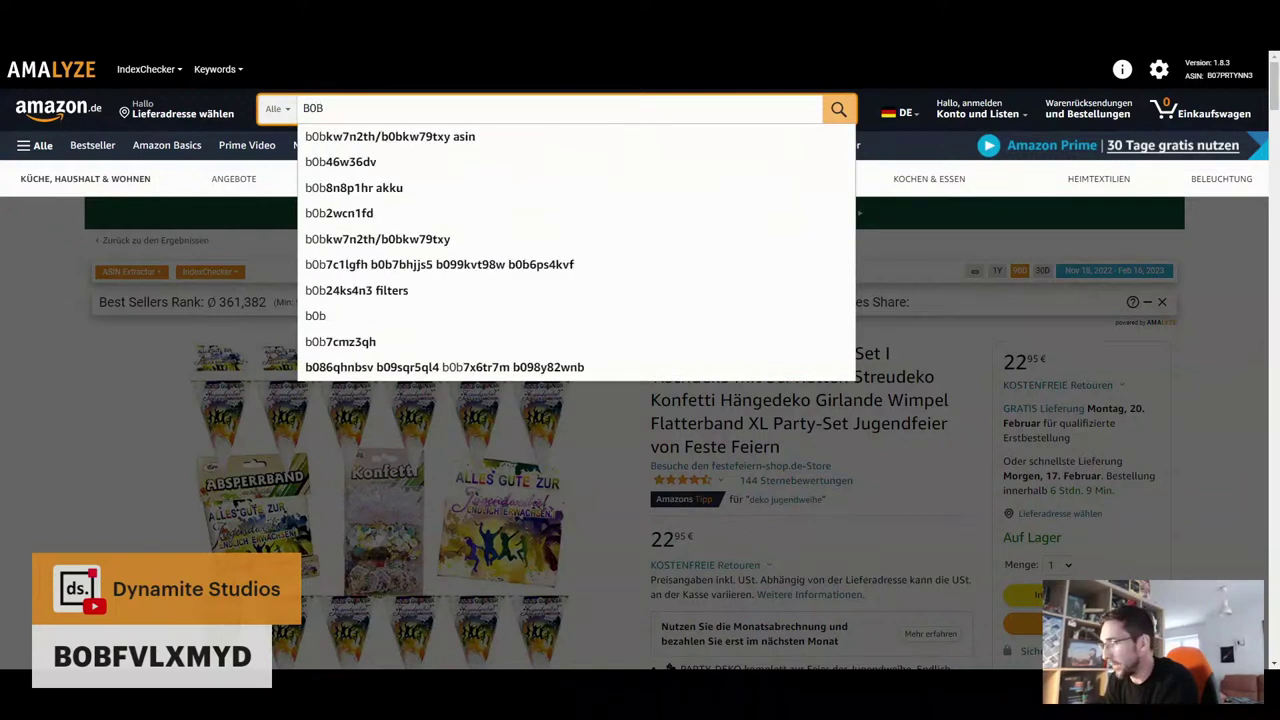
type("fvl")
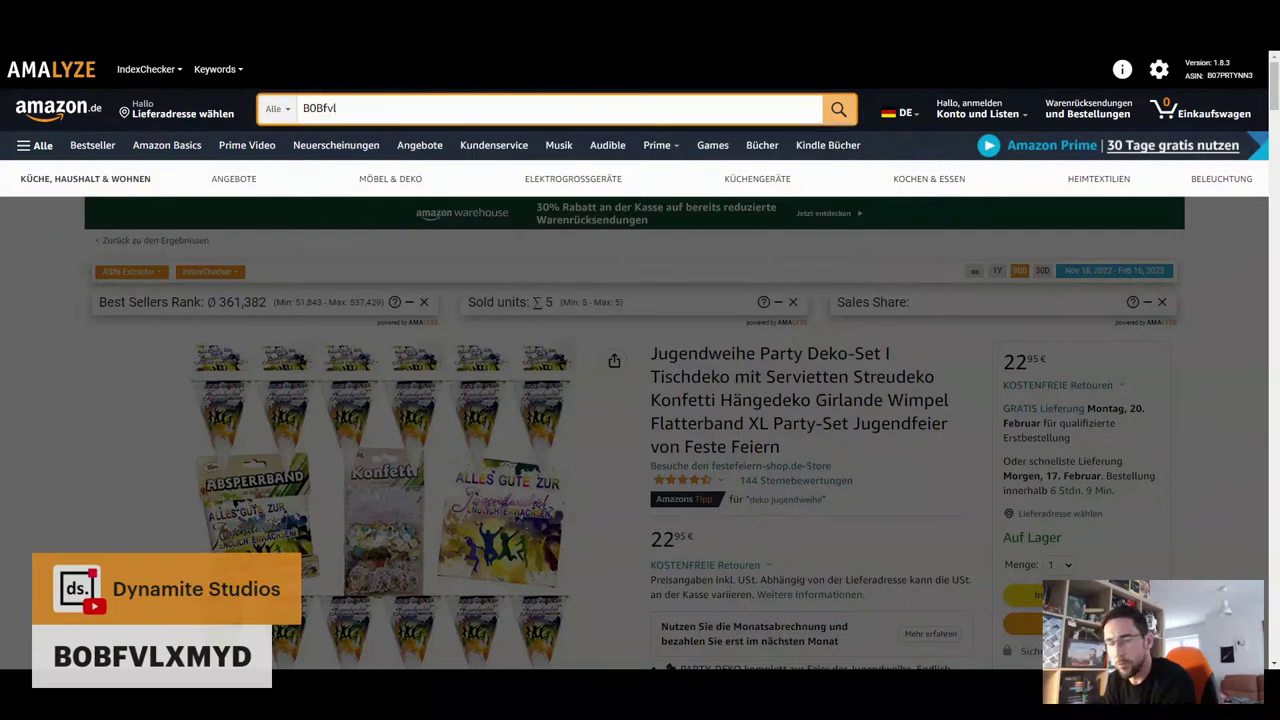
type("xmyd")
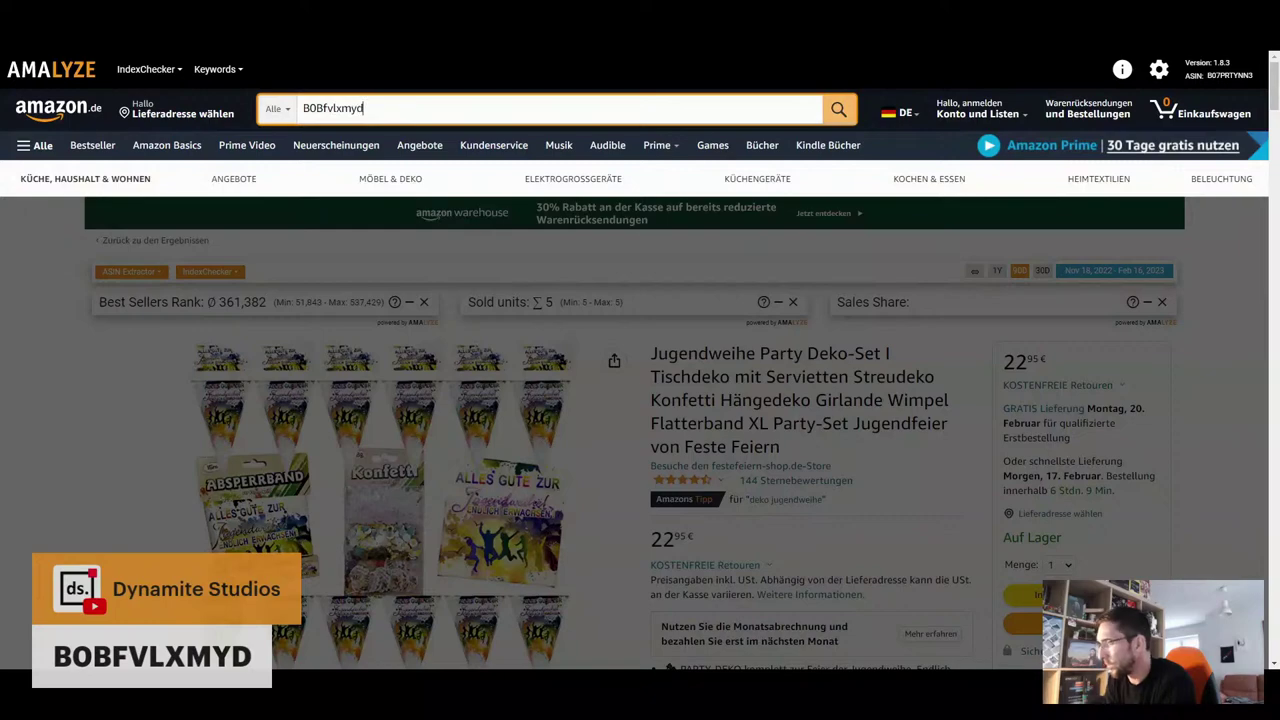
key("Return")
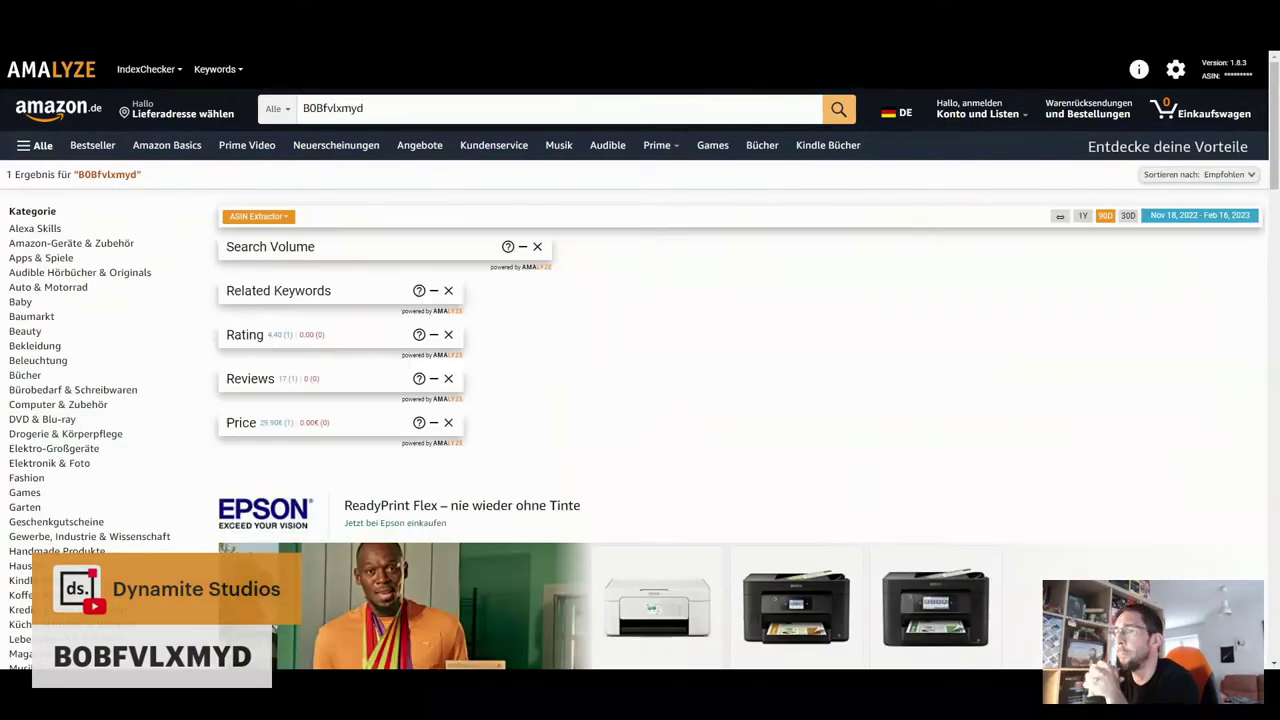
Open the product page of the Zack Zack drinking game from the search results
scroll(490, 380, "down", 5)
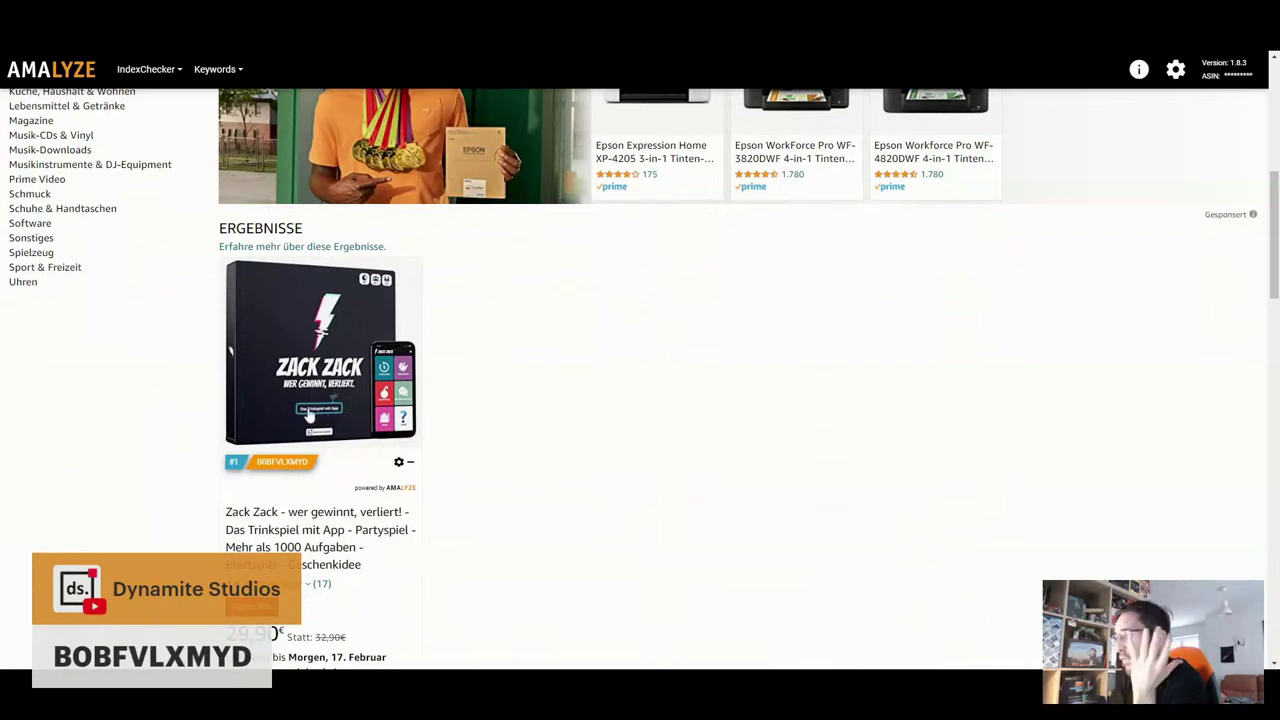
scroll(308, 415, "down", 2)
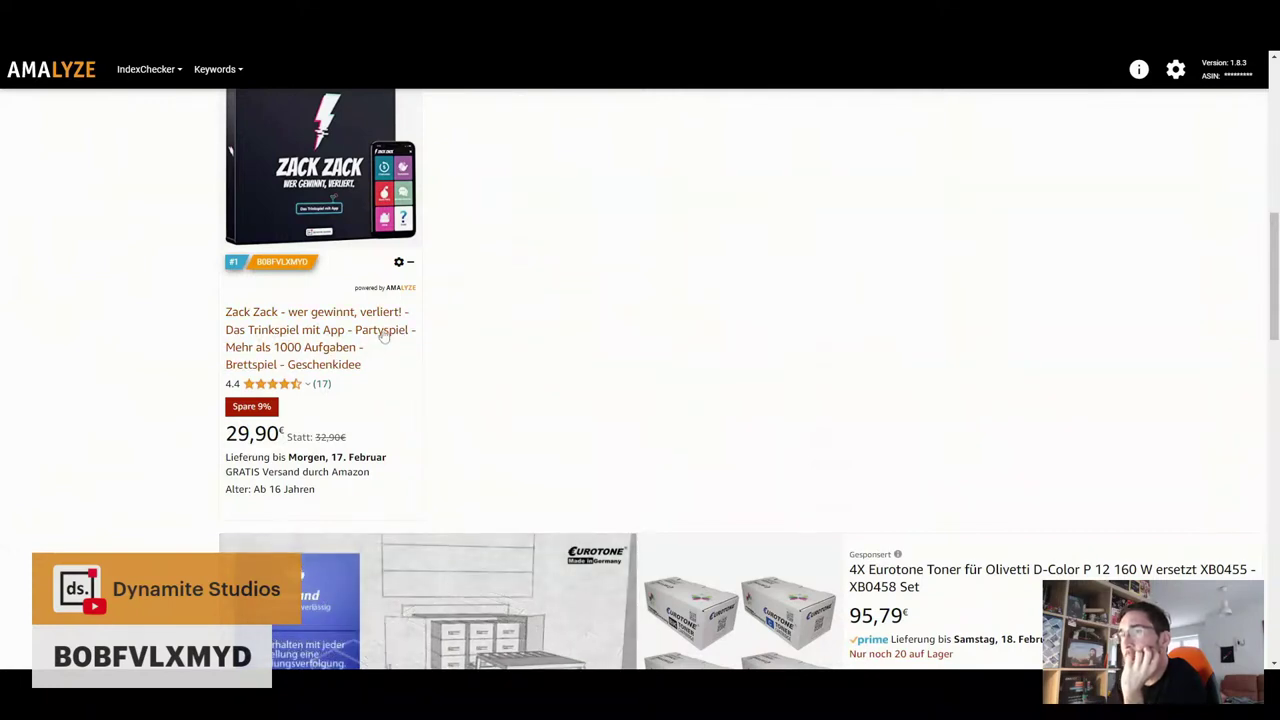
left_click(305, 347)
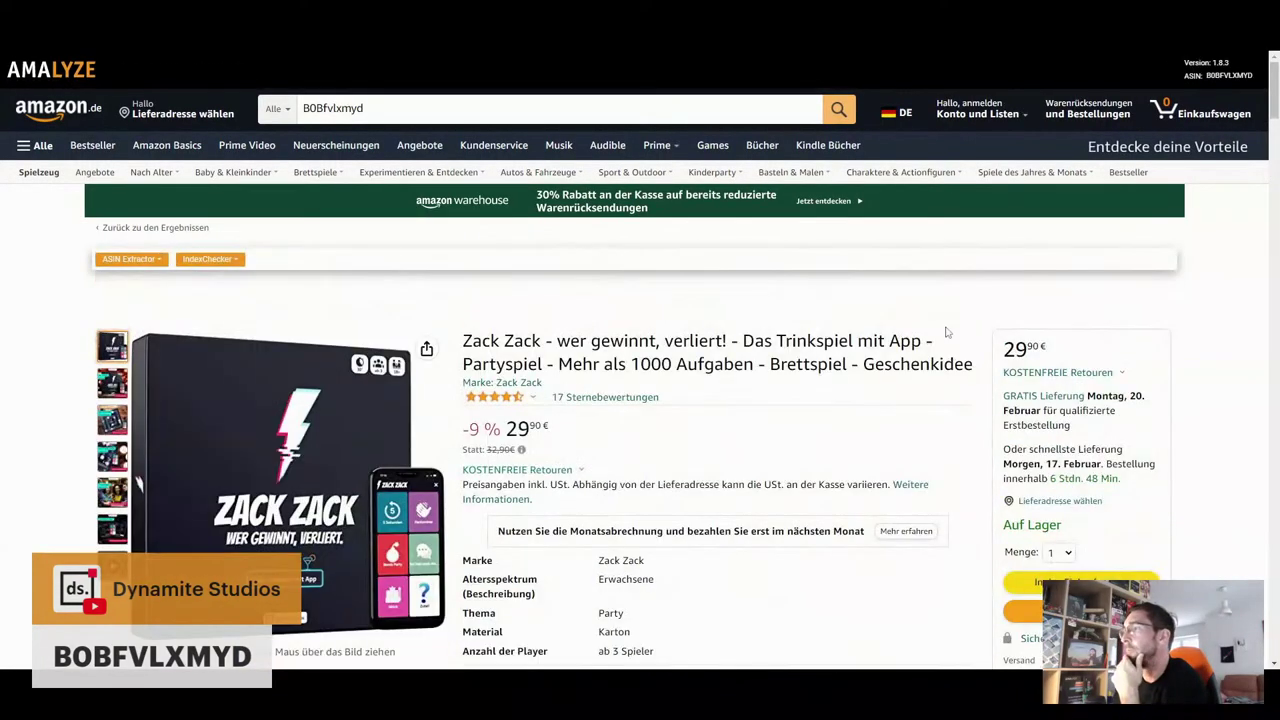
Compare the Zack Zack main image with the "Das Trinkspiel mit App" image, magnifying the playing time, player count and age icons
scroll(946, 333, "down", 2)
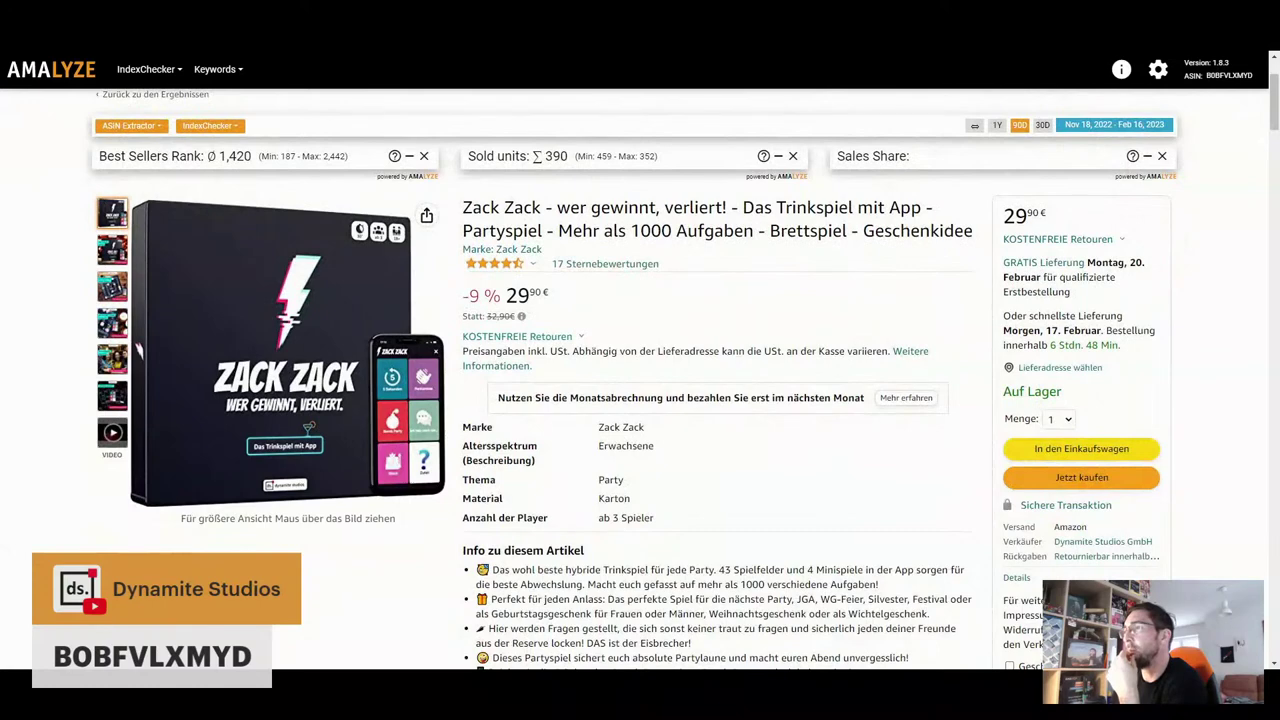
mouse_move(110, 254)
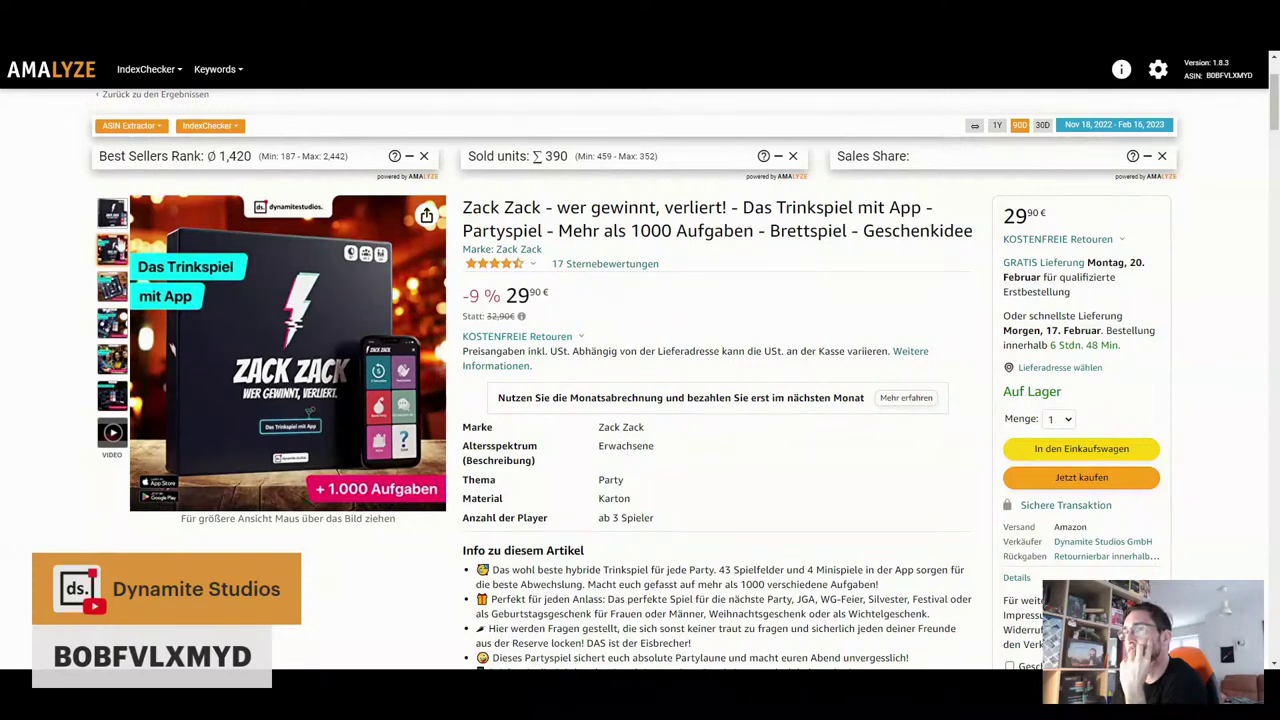
mouse_move(115, 213)
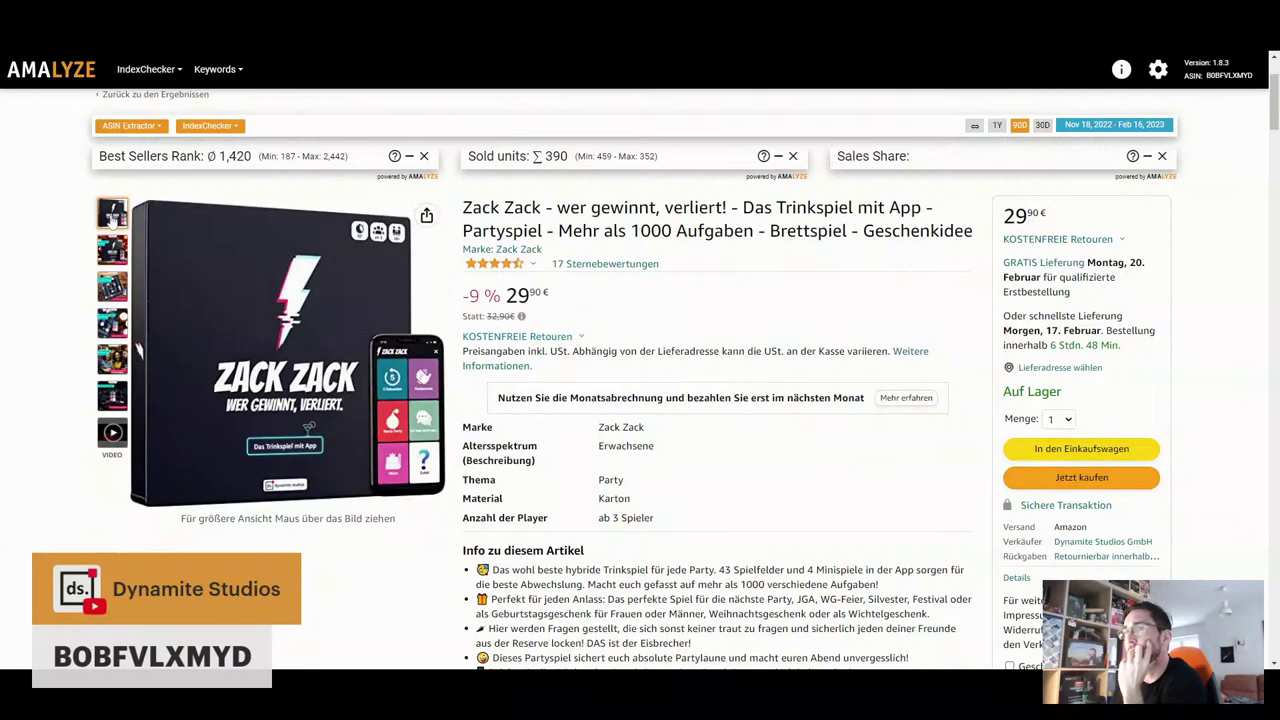
mouse_move(200, 286)
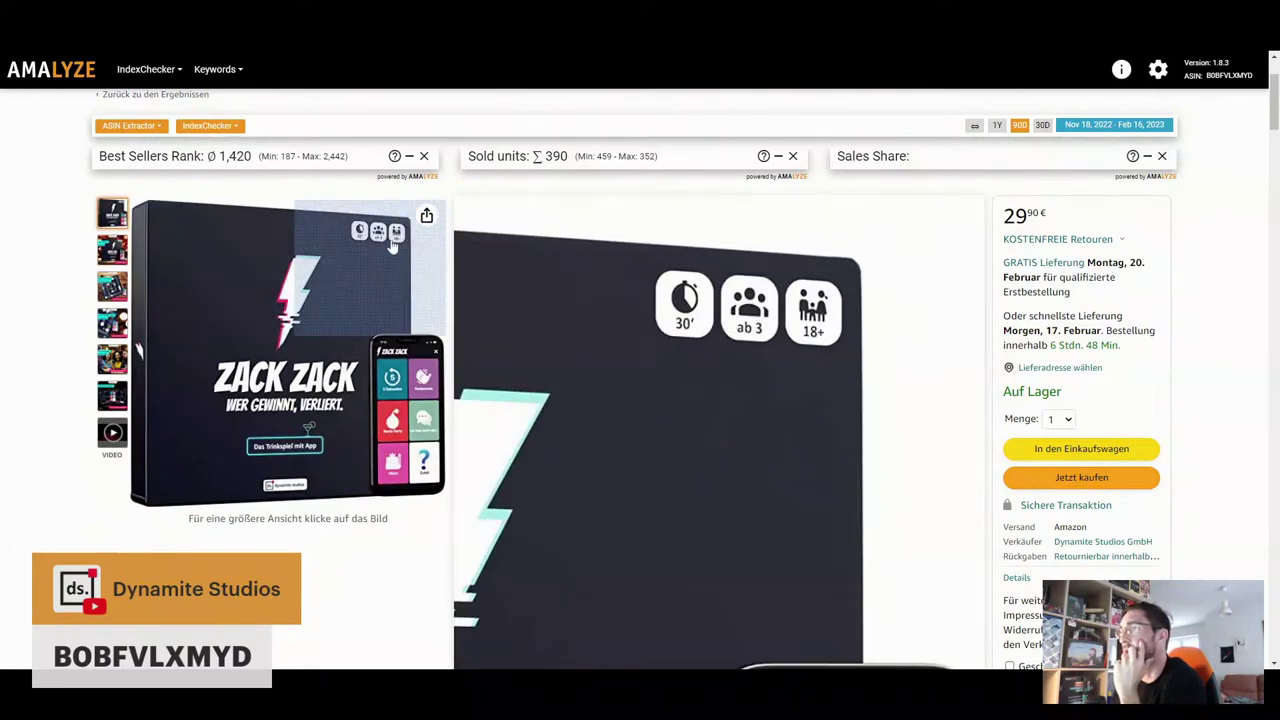
mouse_move(118, 285)
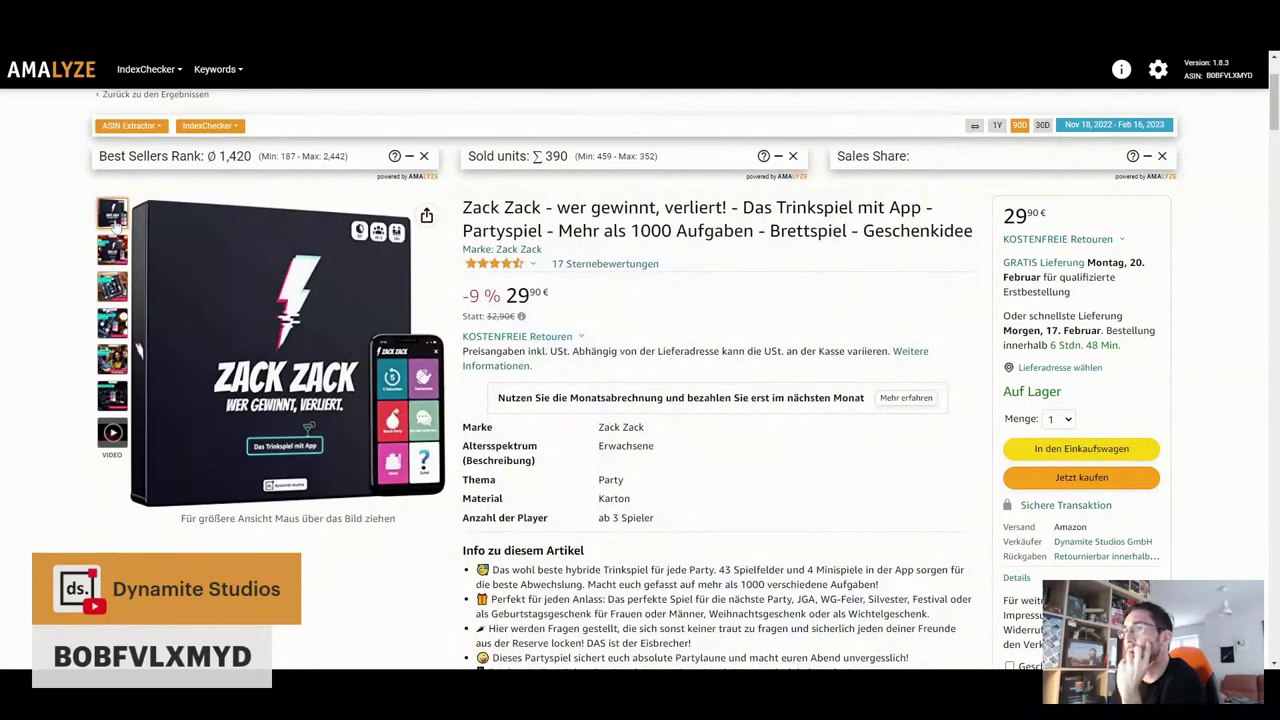
mouse_move(366, 240)
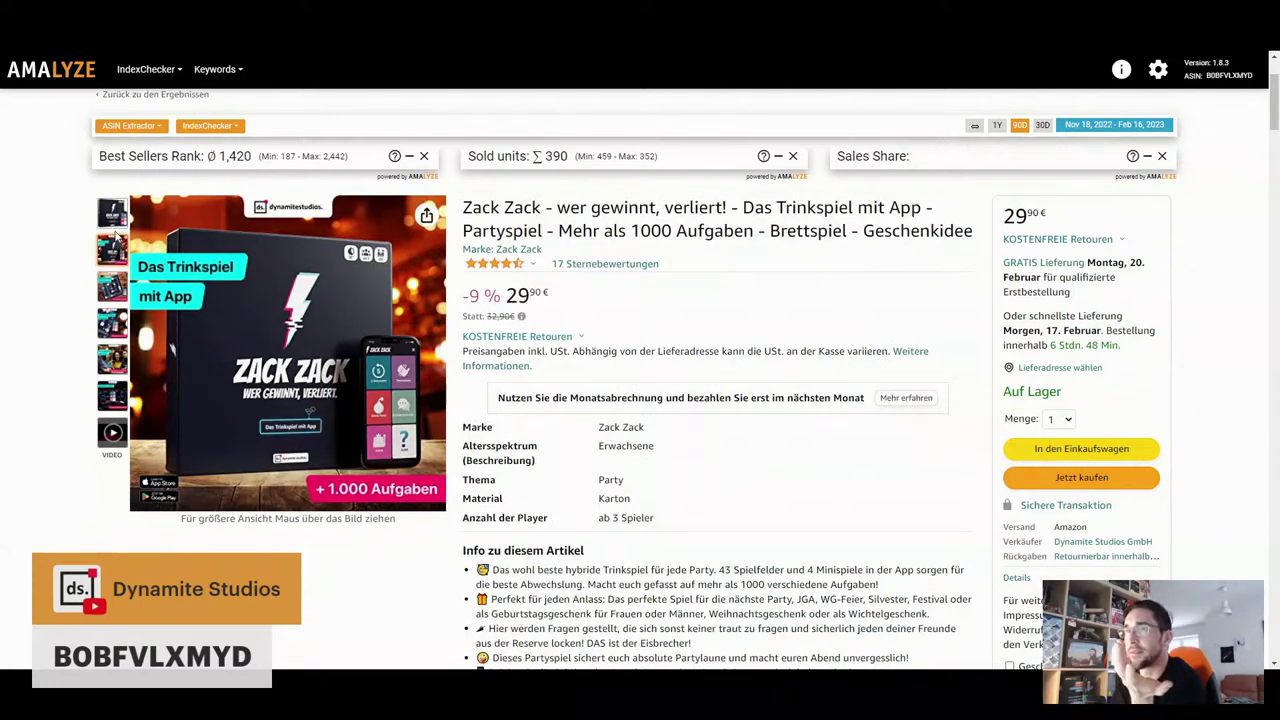
Examine the remaining Zack Zack gallery images, from the game board to the enlarged "5 verschiedene Minispiele" image, and close the enlarged view
mouse_move(358, 268)
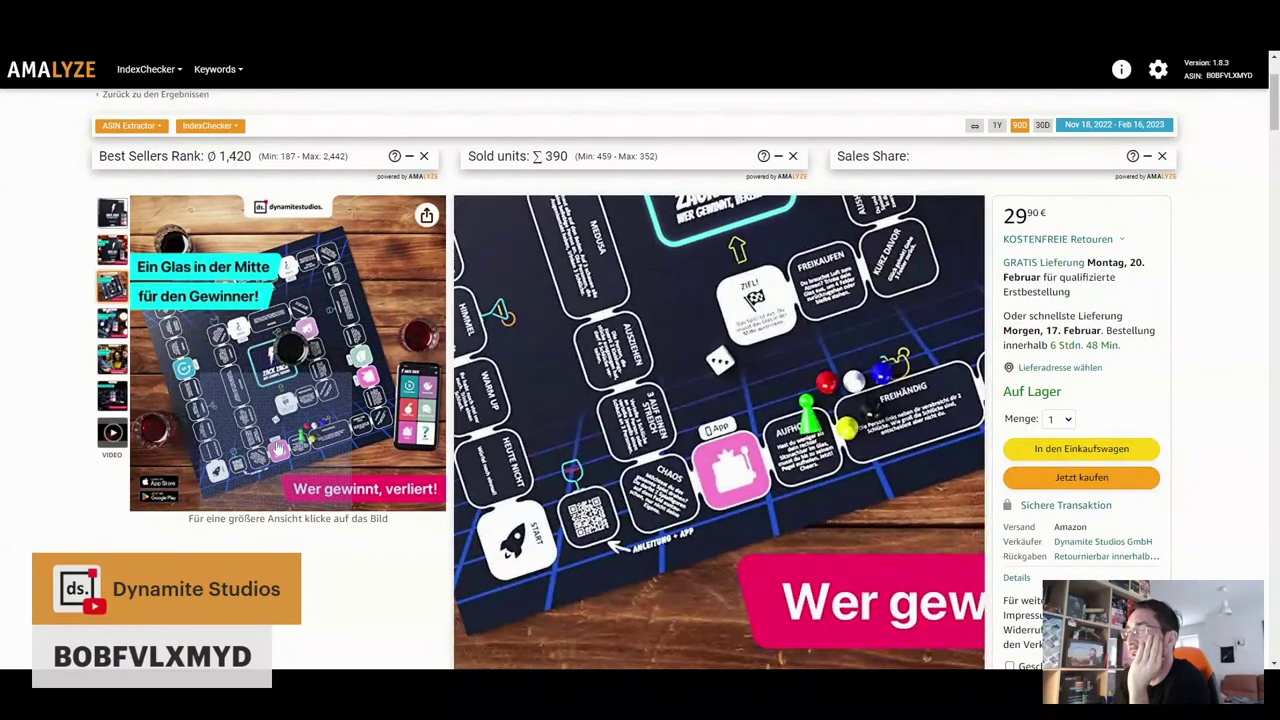
mouse_move(113, 322)
mouse_move(108, 357)
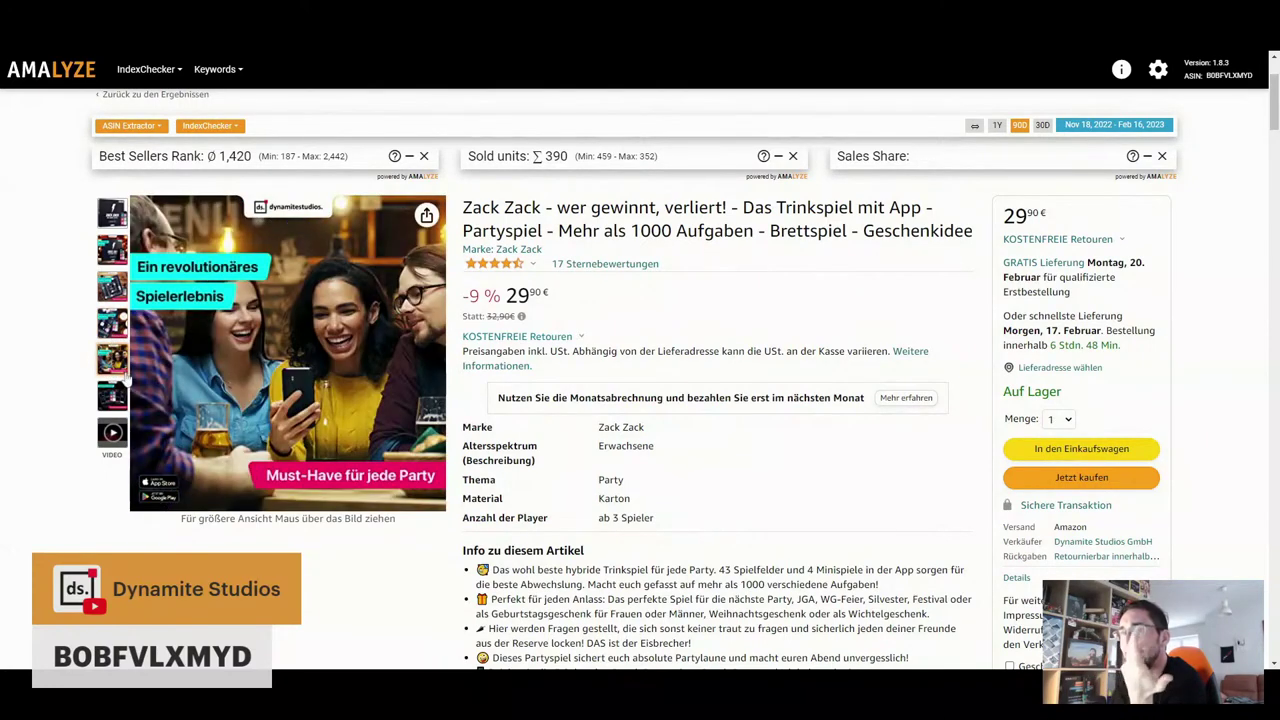
mouse_move(119, 400)
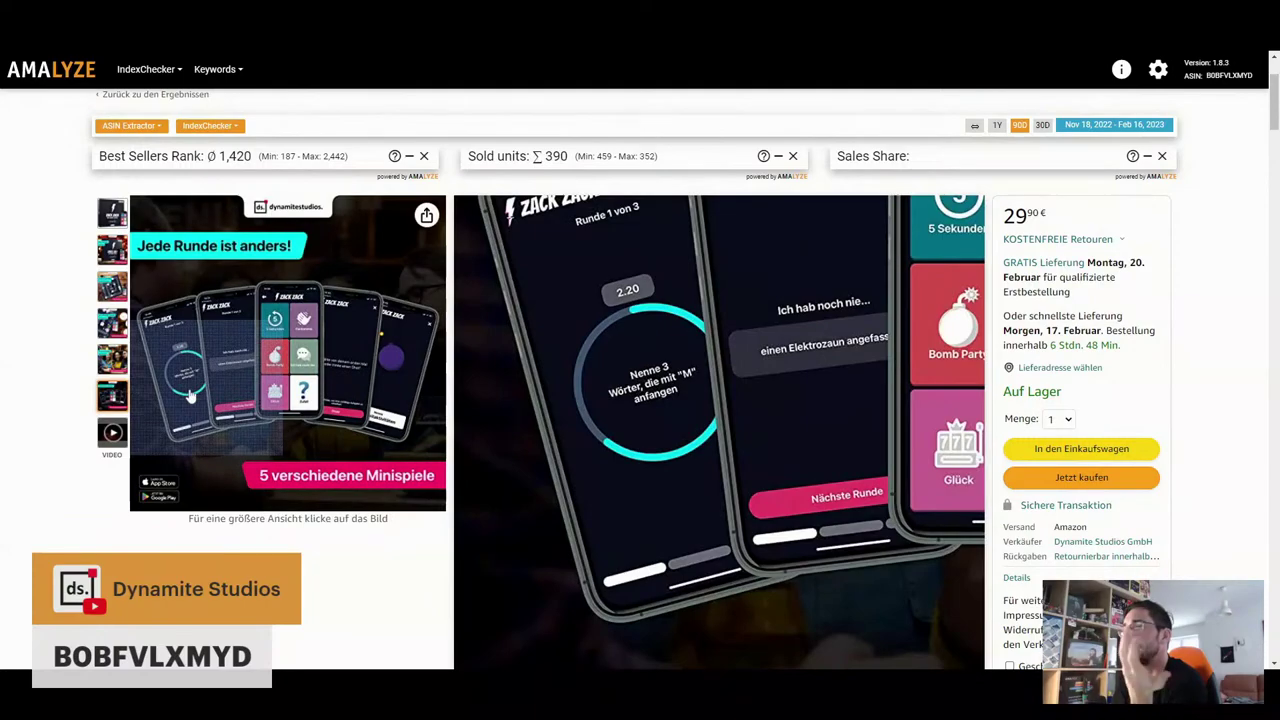
left_click(190, 395)
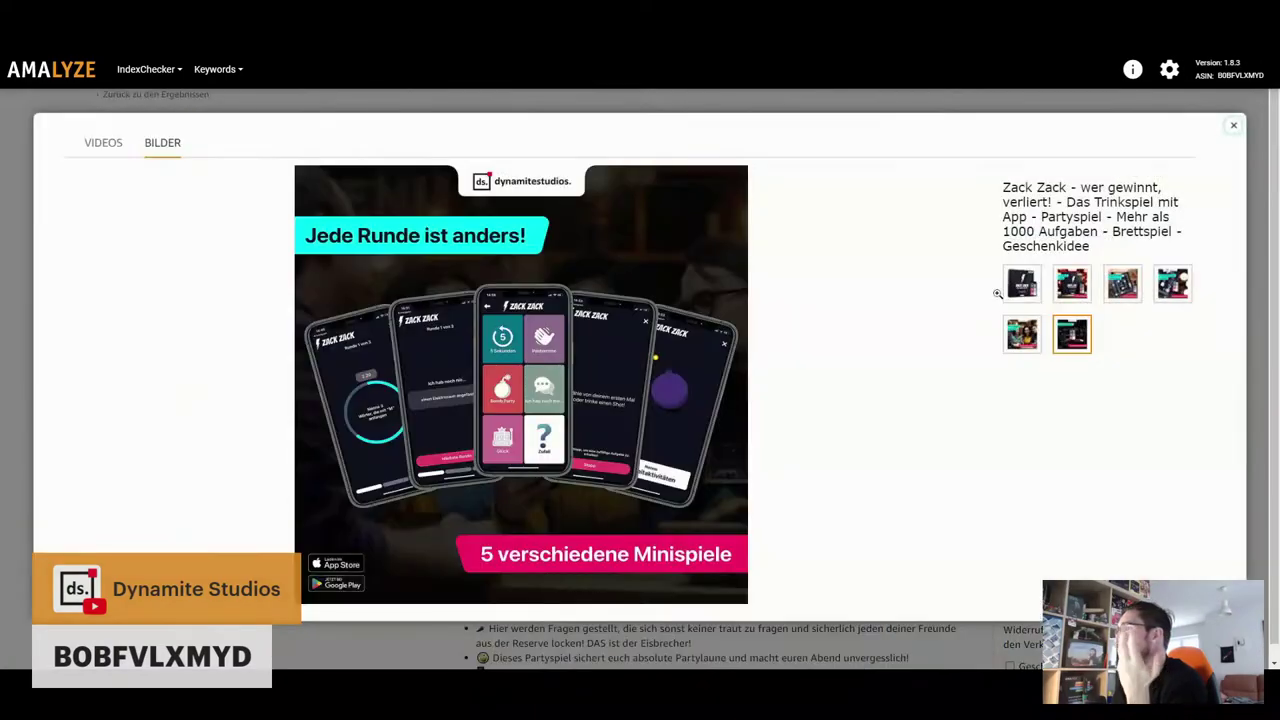
left_click(1235, 129)
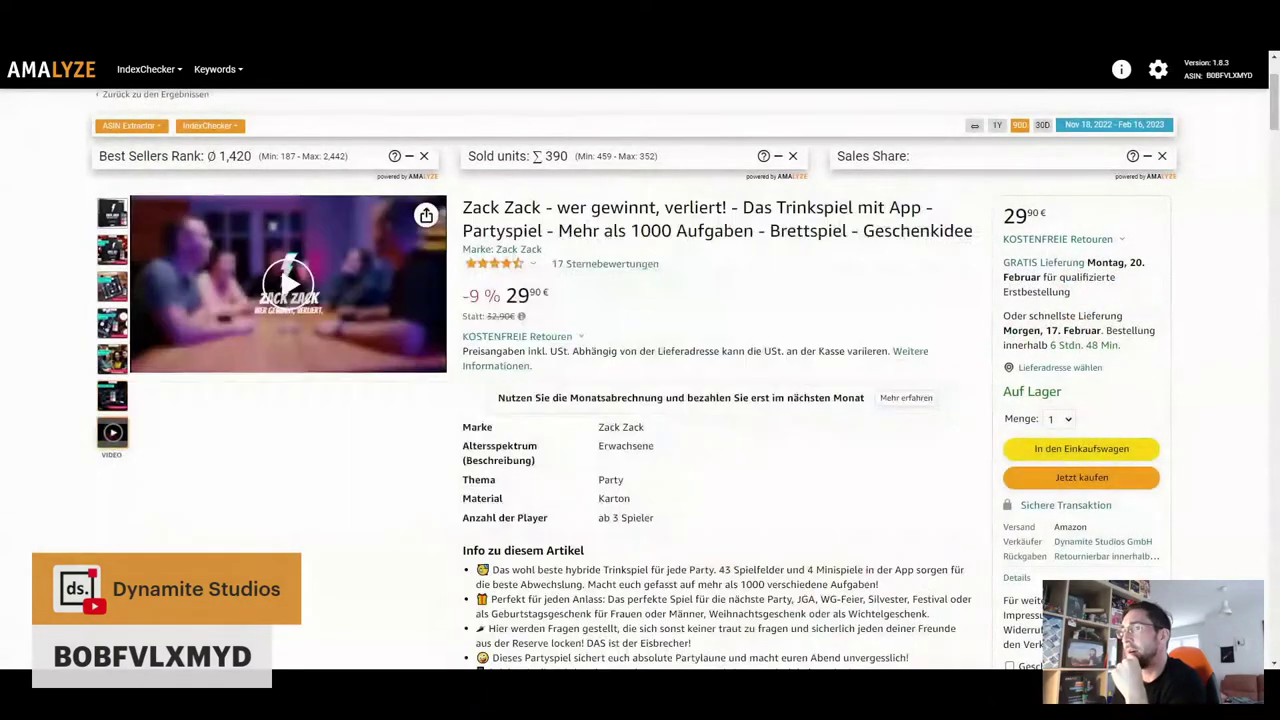
Watch the "Zack Zack - Wer gewinnt, verliert. Trailer" product video, pause it and close the video viewer
left_click(113, 433)
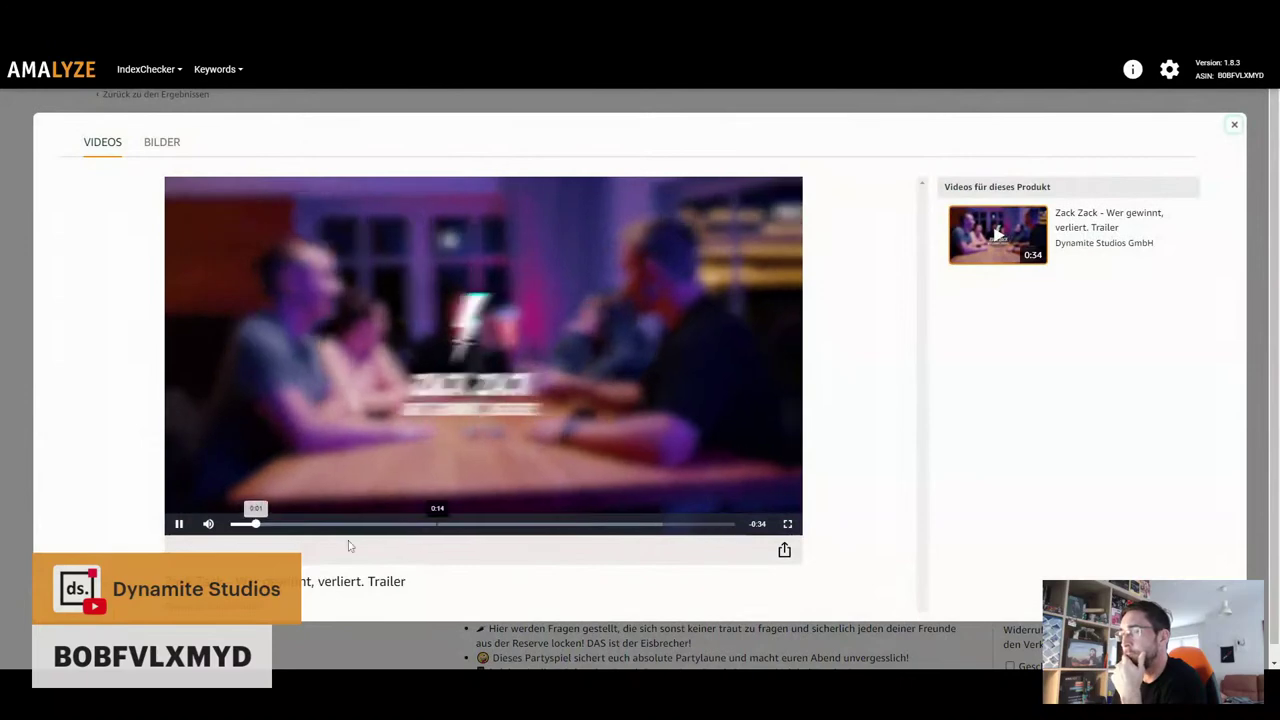
mouse_move(208, 525)
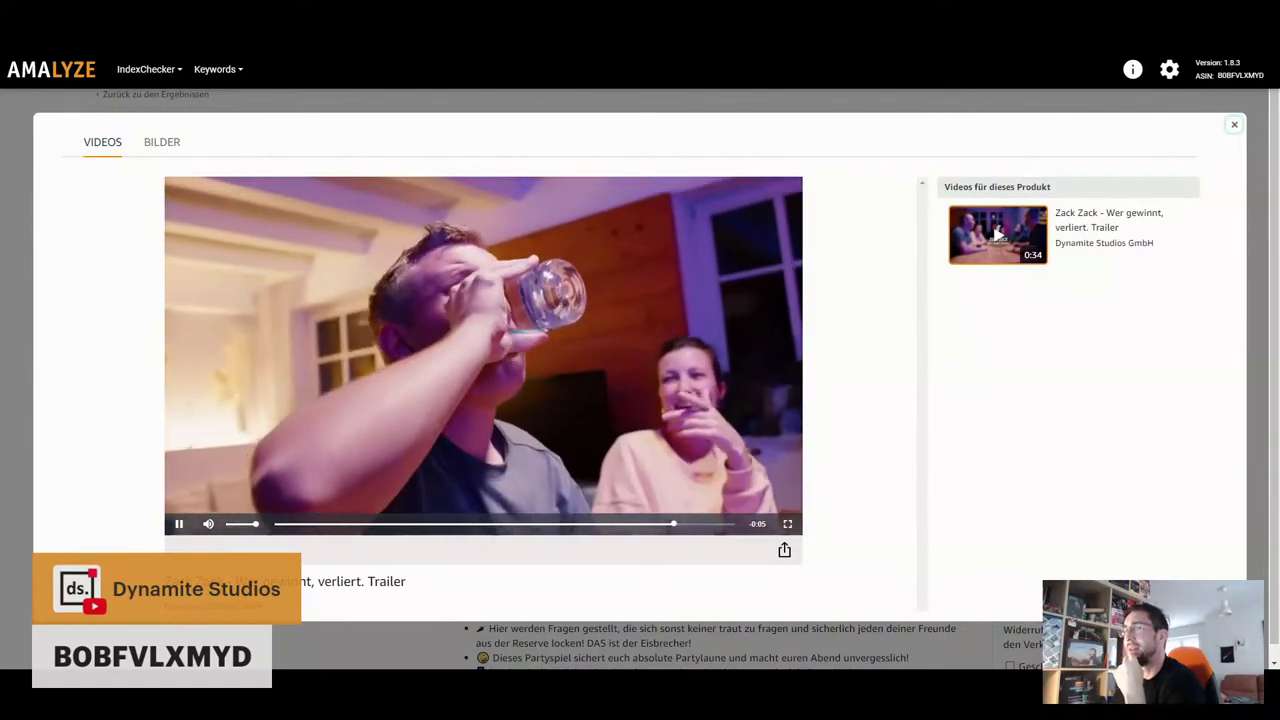
left_click(179, 524)
left_click(1234, 124)
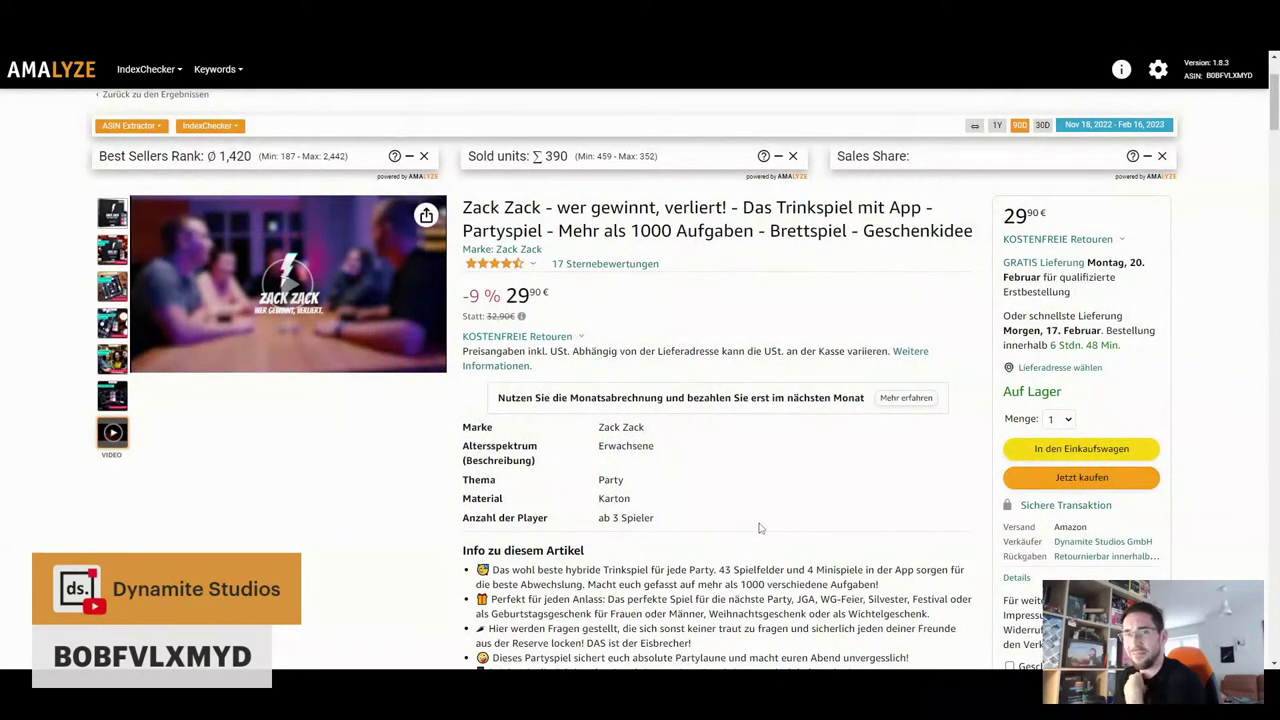
Review the Zack Zack bullet points, frequently bought and related products, technical details and included items
scroll(747, 530, "down", 3)
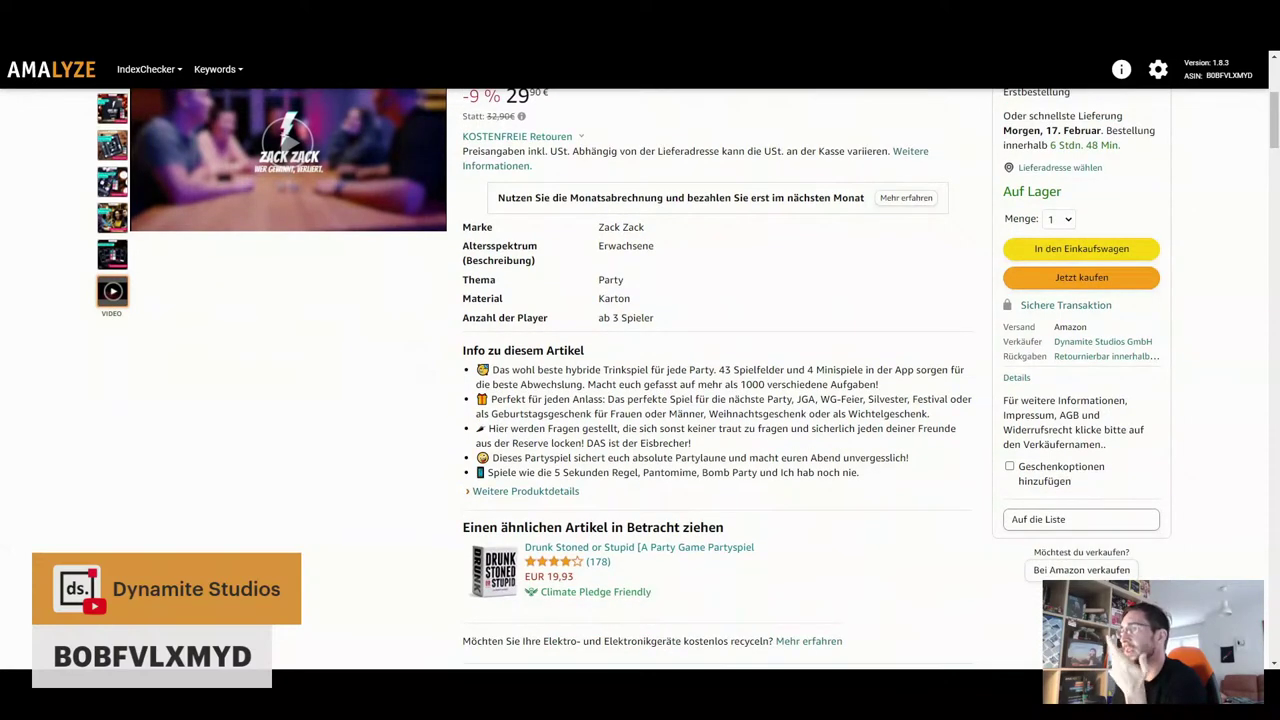
scroll(717, 380, "up", 3)
scroll(717, 380, "down", 5)
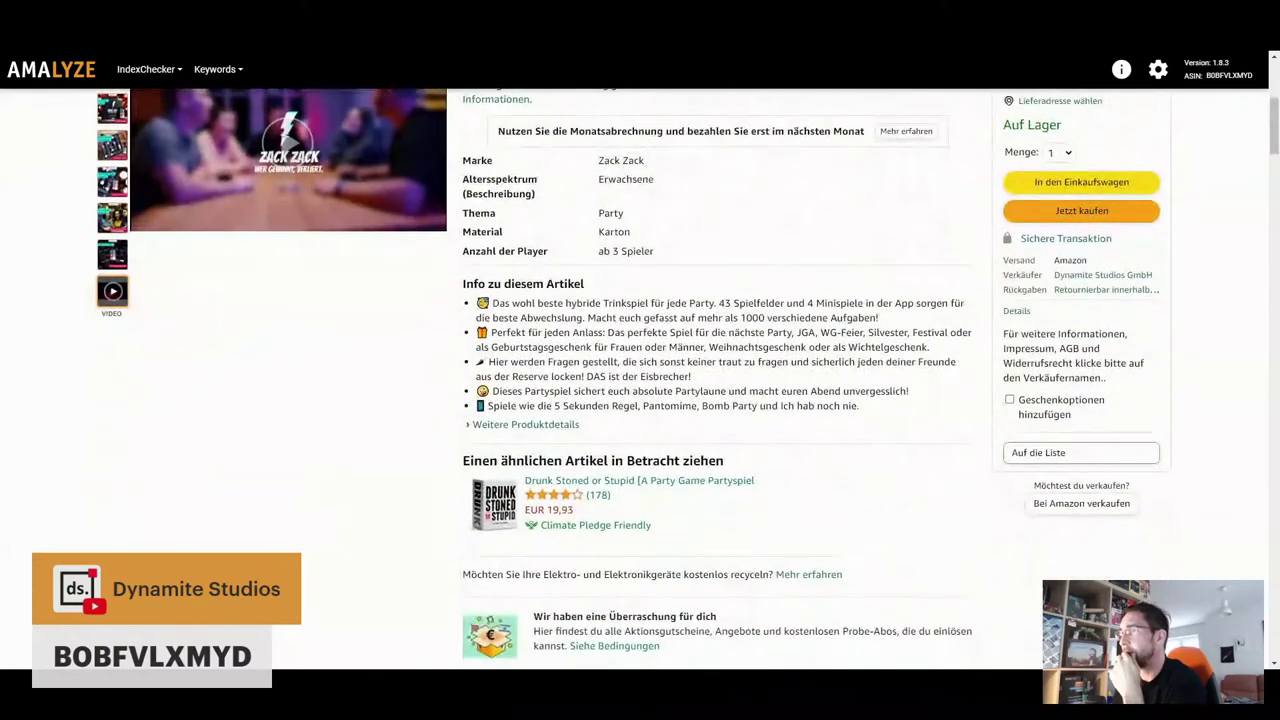
scroll(746, 389, "down", 5)
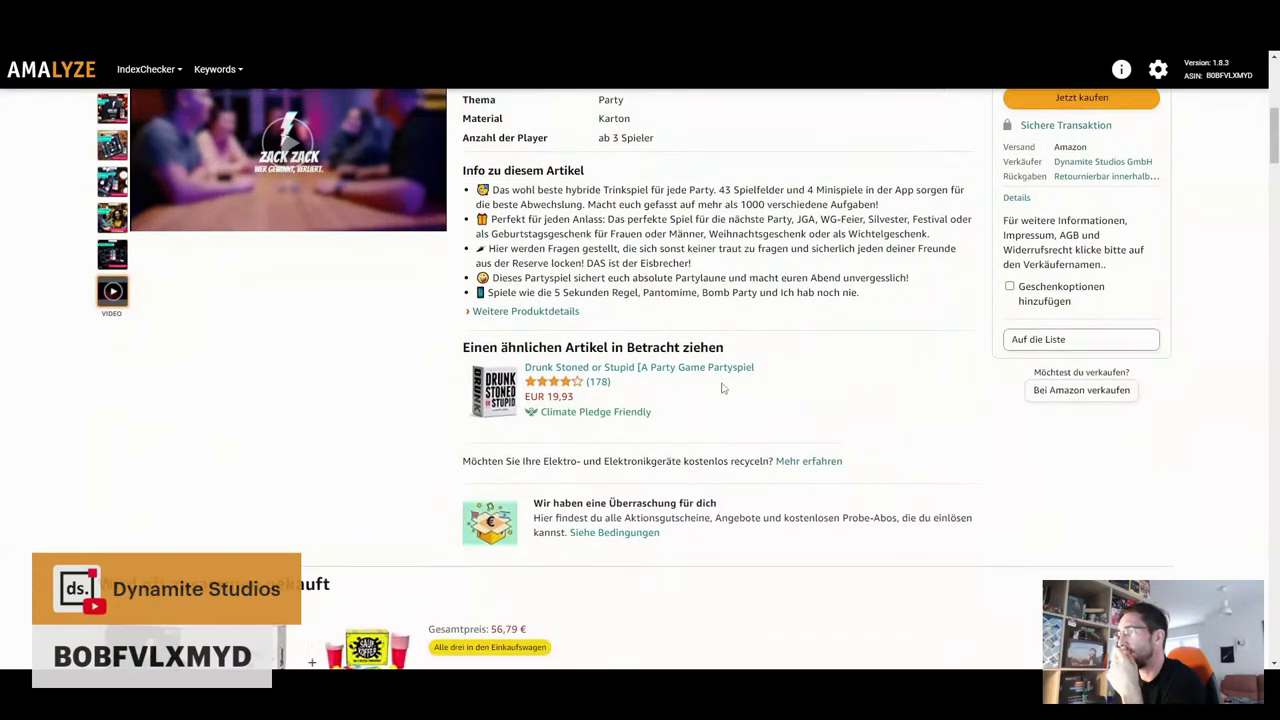
scroll(746, 389, "down", 4)
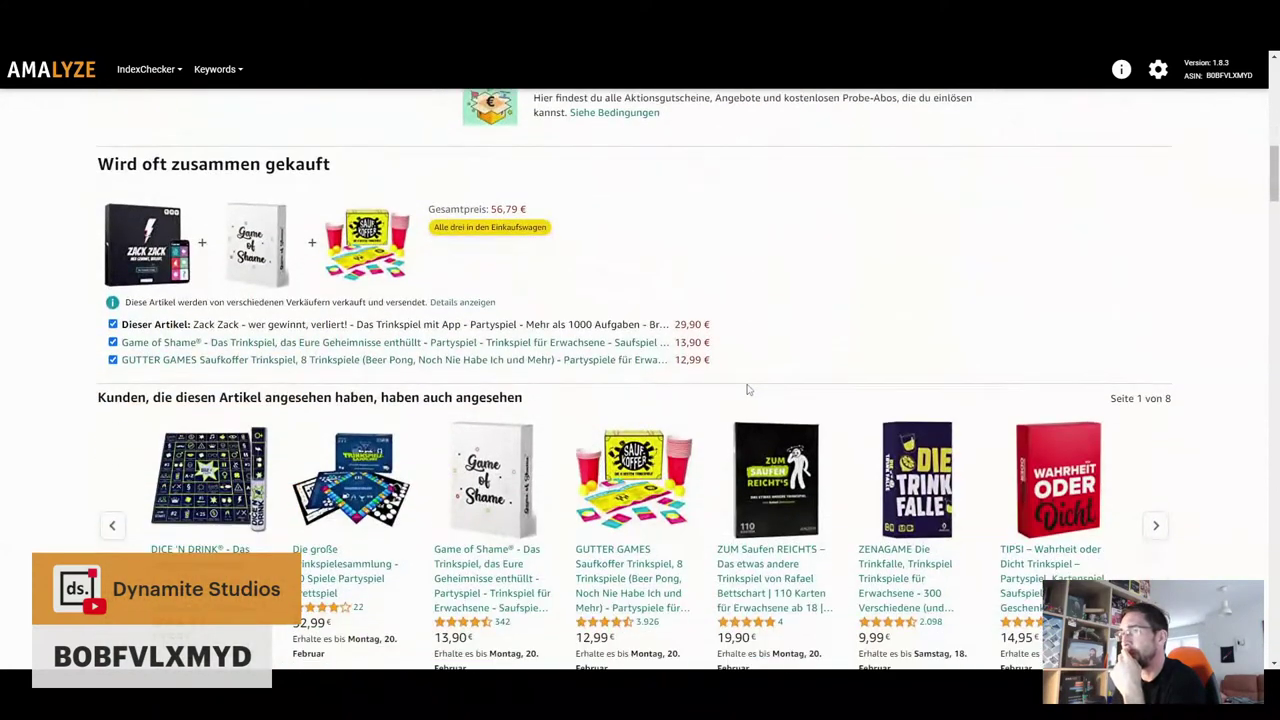
scroll(688, 379, "down", 6)
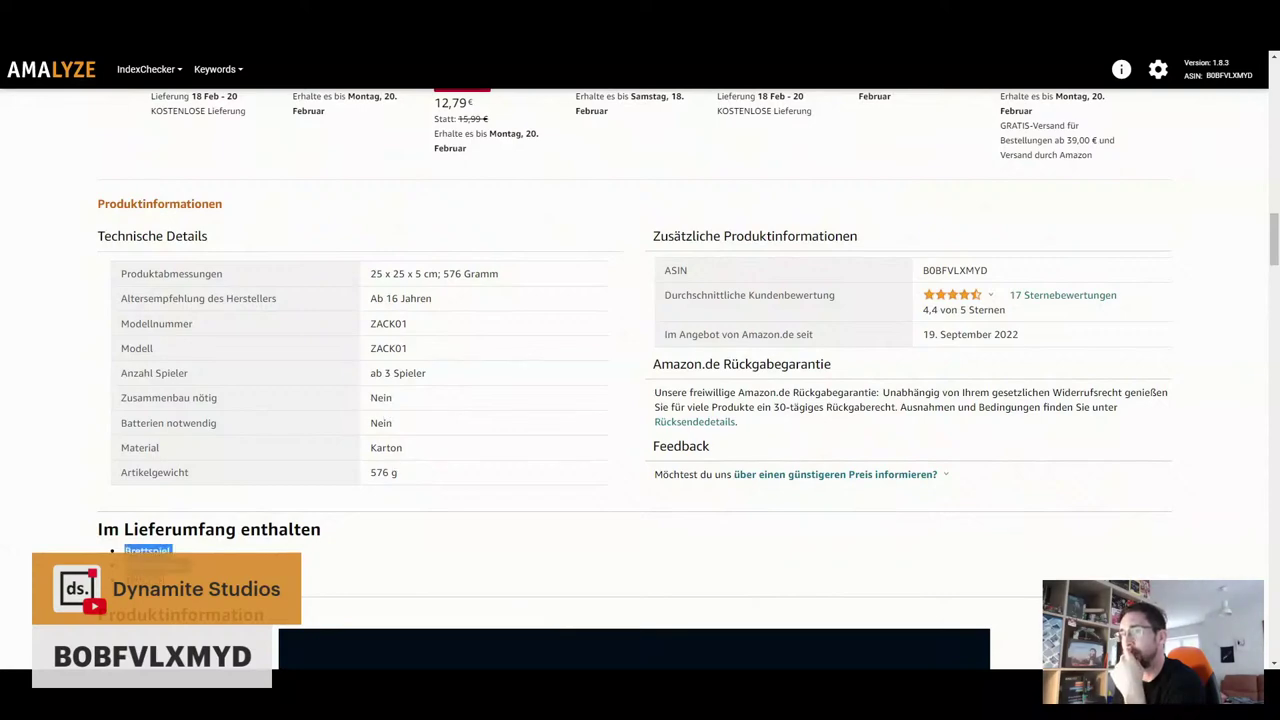
Review the Zack Zack Produktinformation section, from the logo banner and hybrid game description to the three "Das Trinkspiel mit App" image blocks
scroll(240, 455, "down", 5)
scroll(237, 445, "down", 6)
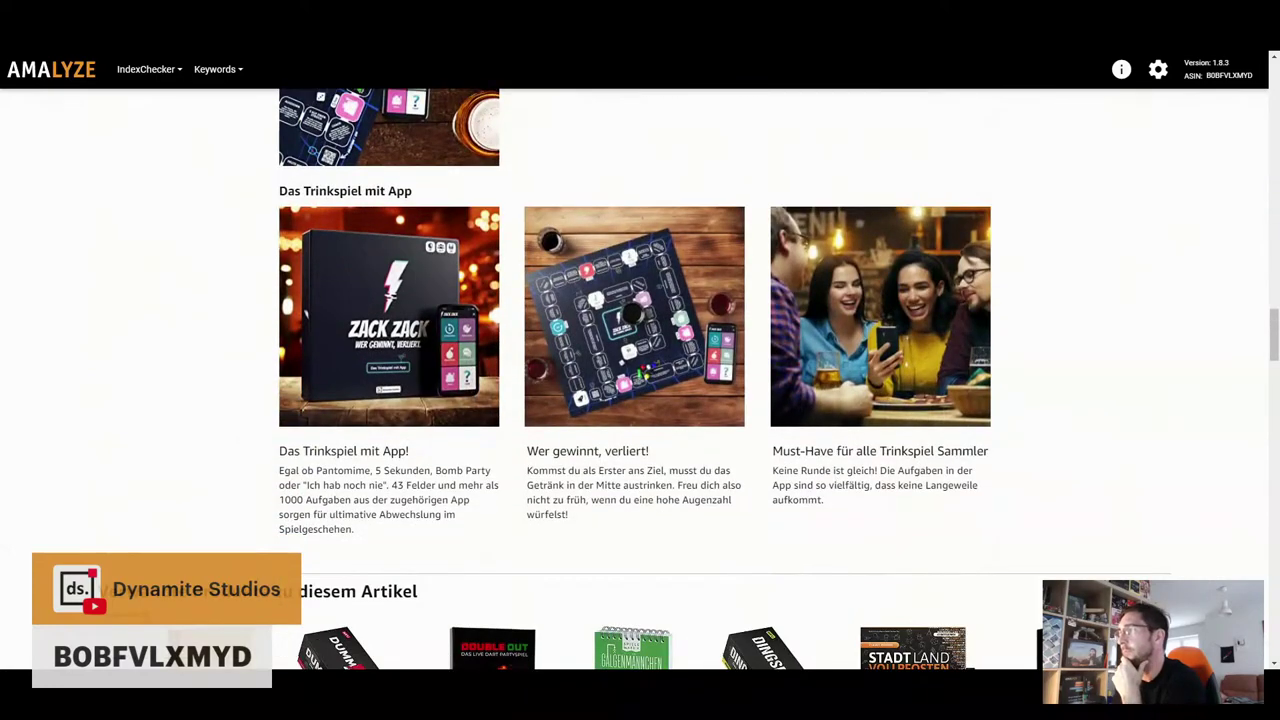
scroll(635, 378, "up", 2)
scroll(416, 368, "up", 2)
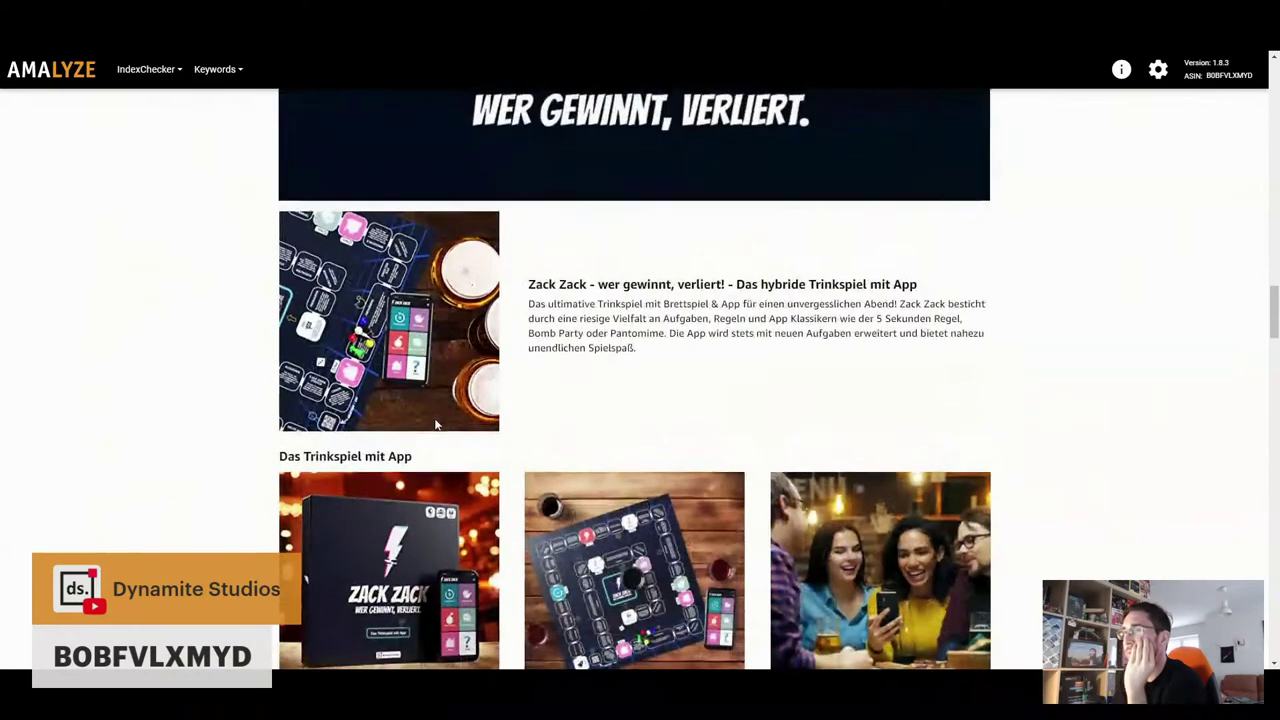
scroll(416, 368, "down", 5)
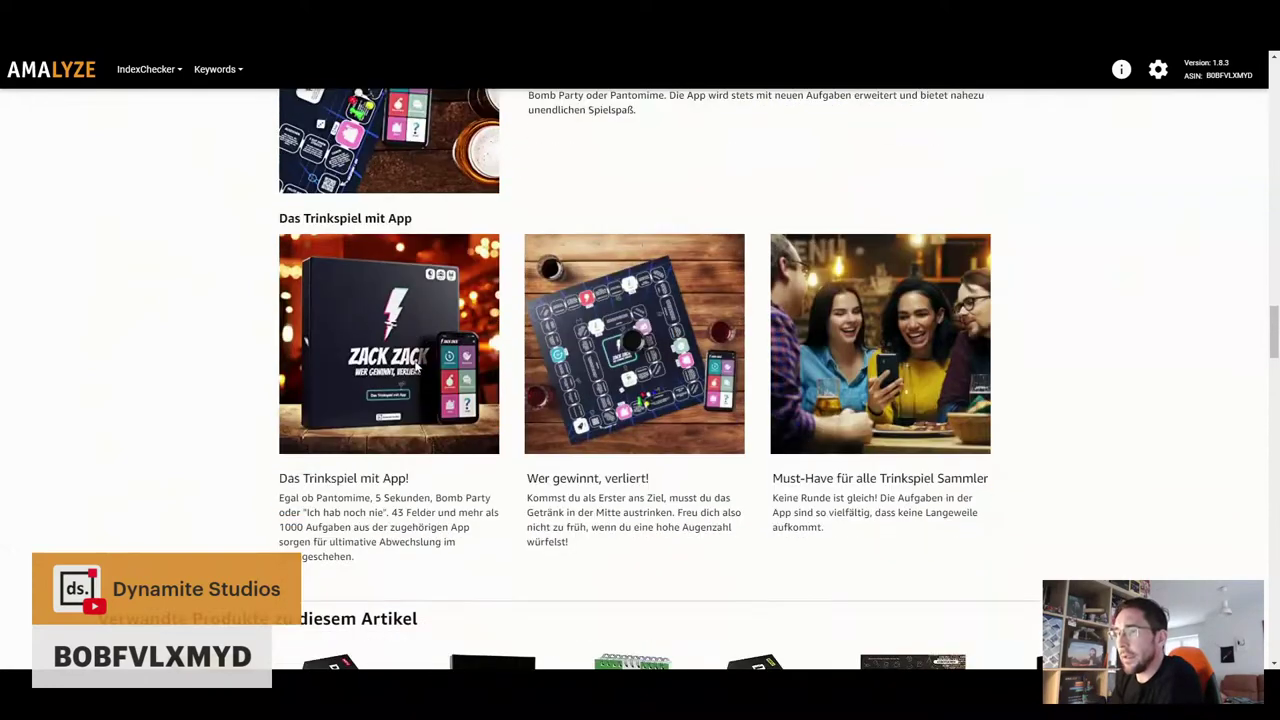
scroll(604, 366, "up", 1)
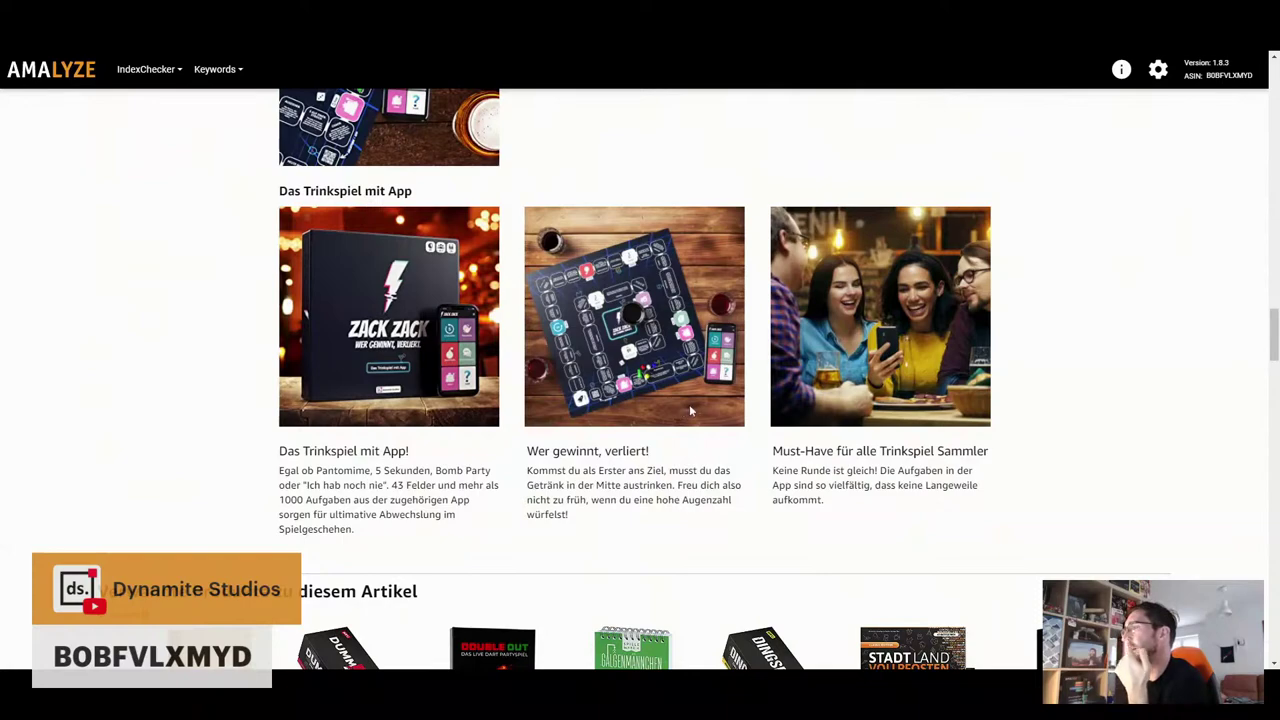
scroll(692, 410, "up", 6)
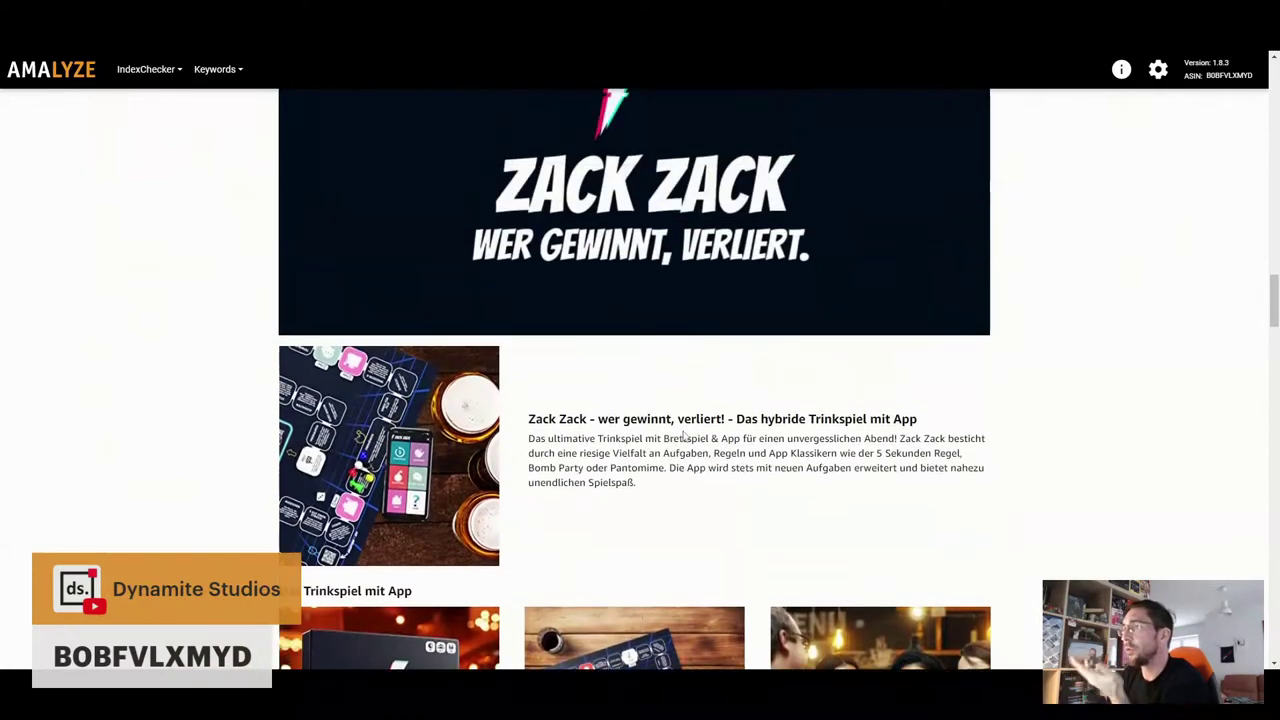
scroll(685, 437, "down", 5)
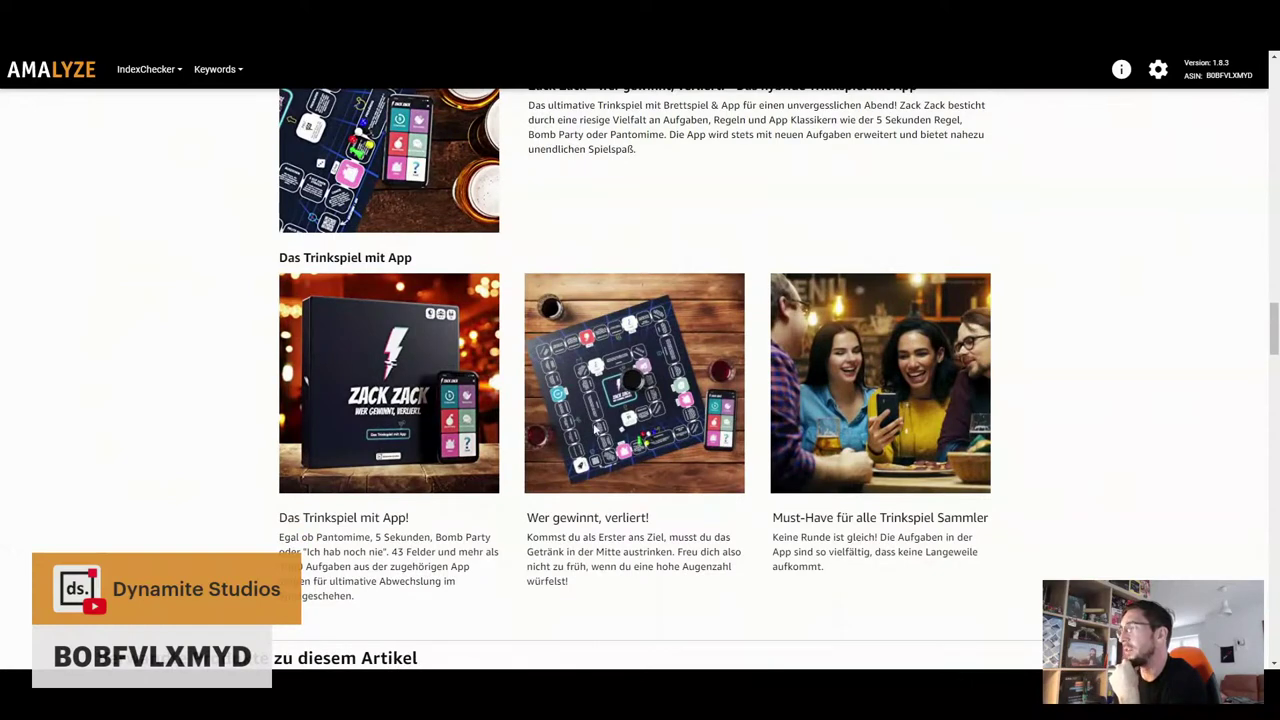
scroll(721, 445, "down", 2)
scroll(721, 445, "up", 4)
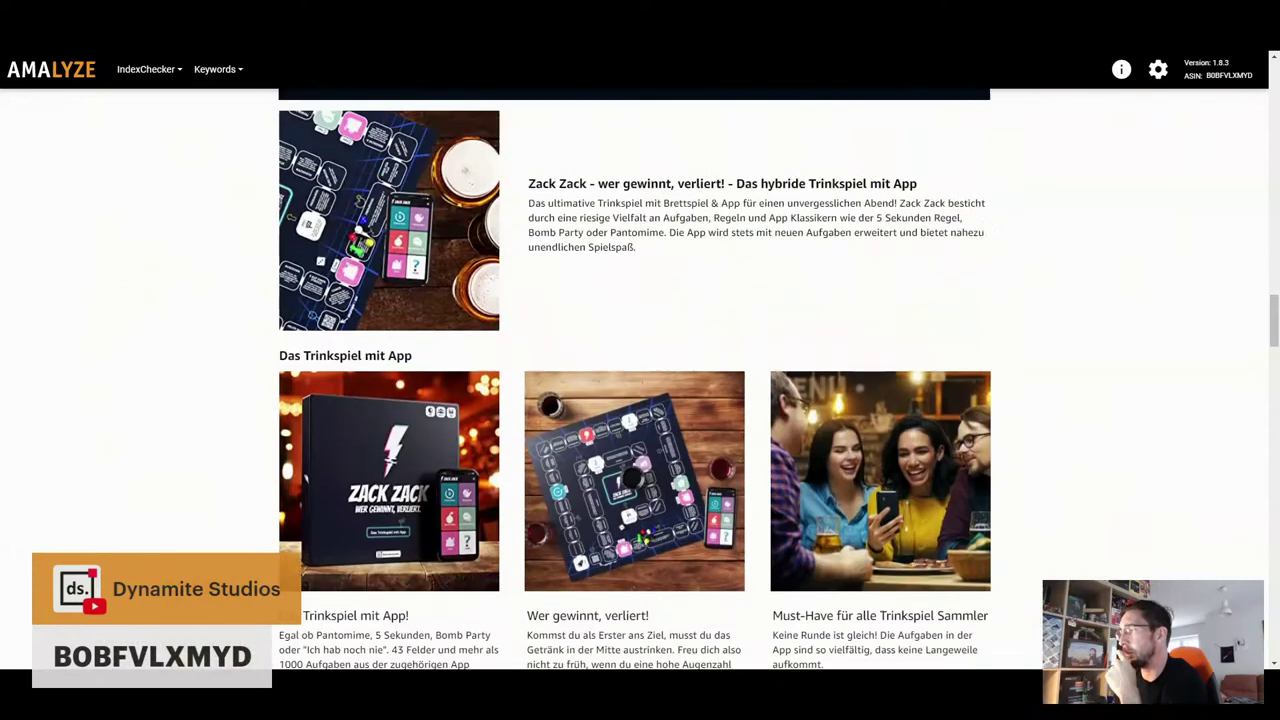
scroll(814, 410, "up", 8)
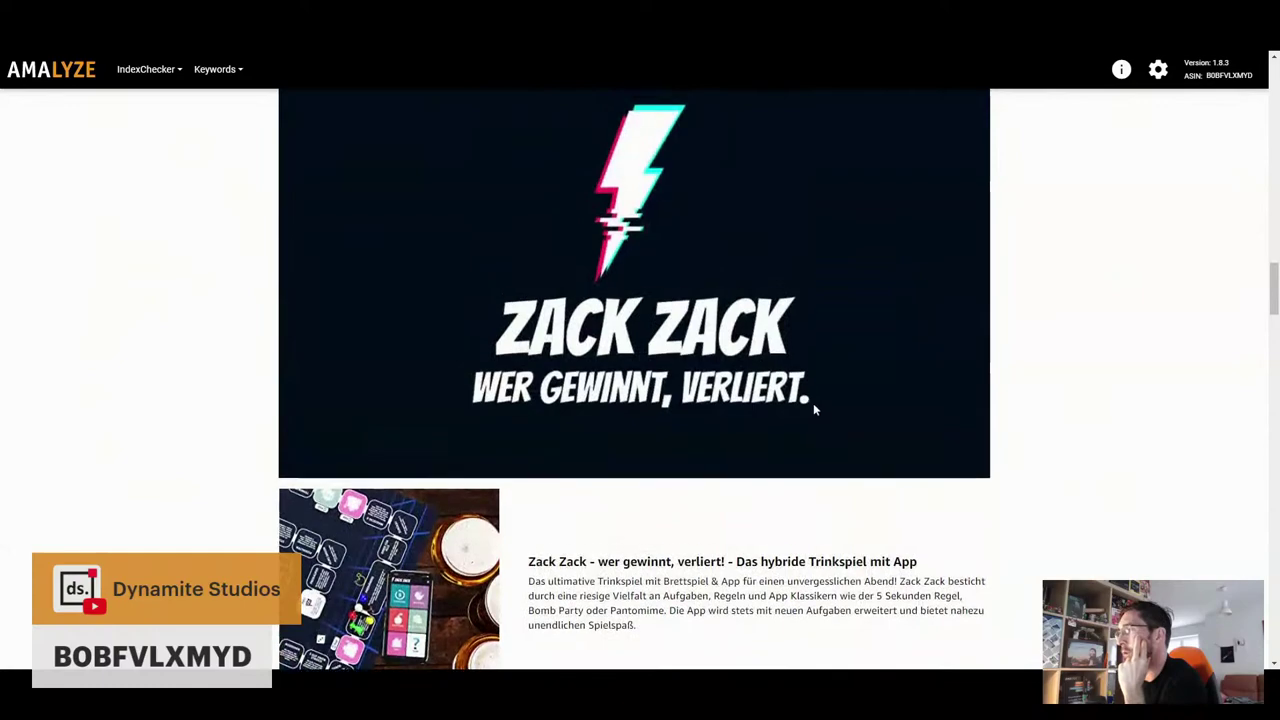
scroll(591, 418, "down", 1)
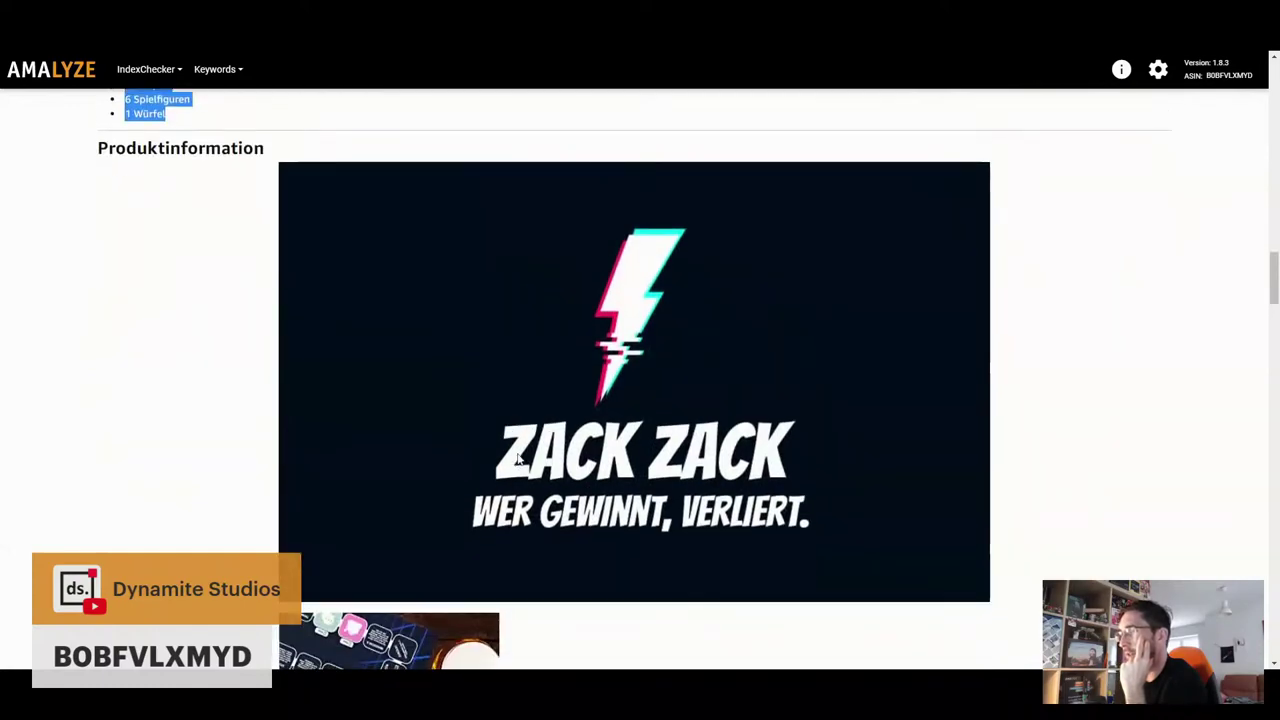
Compare the Zack Zack gallery images again, covering the game board, "Das wohl beste Trinkspiel für jede Party", the main image and "Das Trinkspiel mit App"
scroll(624, 409, "up", 20)
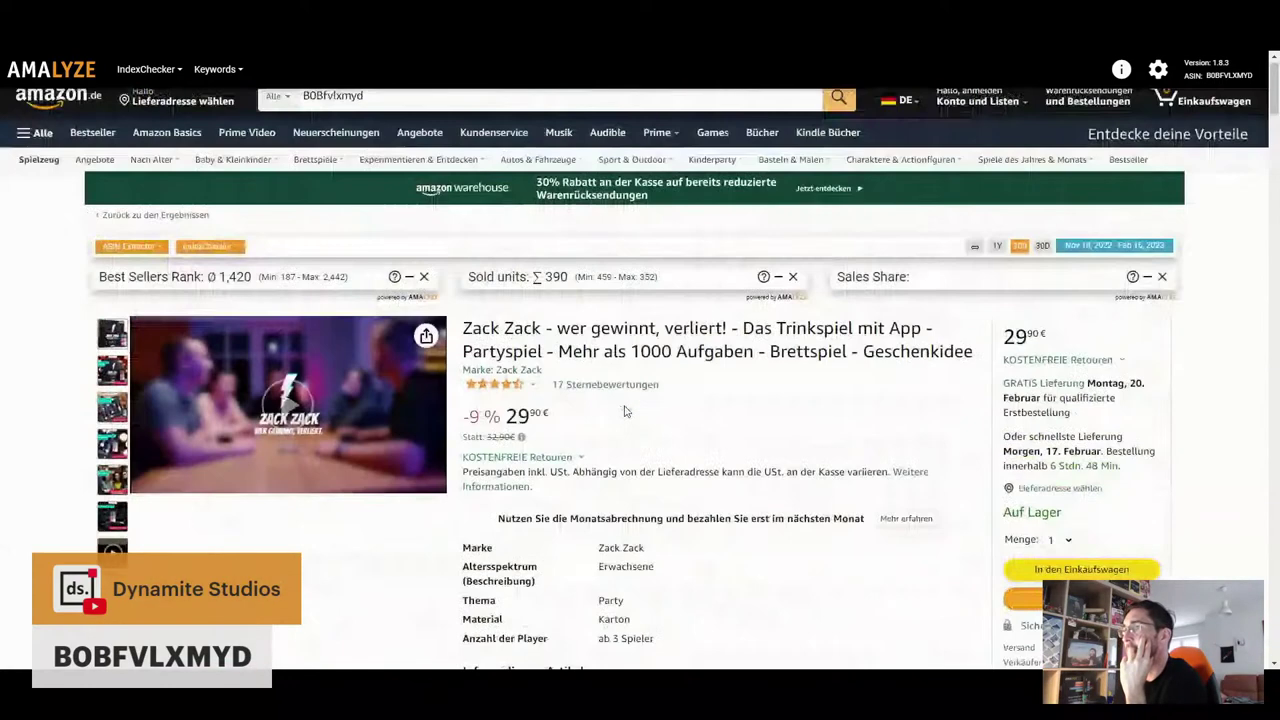
scroll(560, 450, "up", 1)
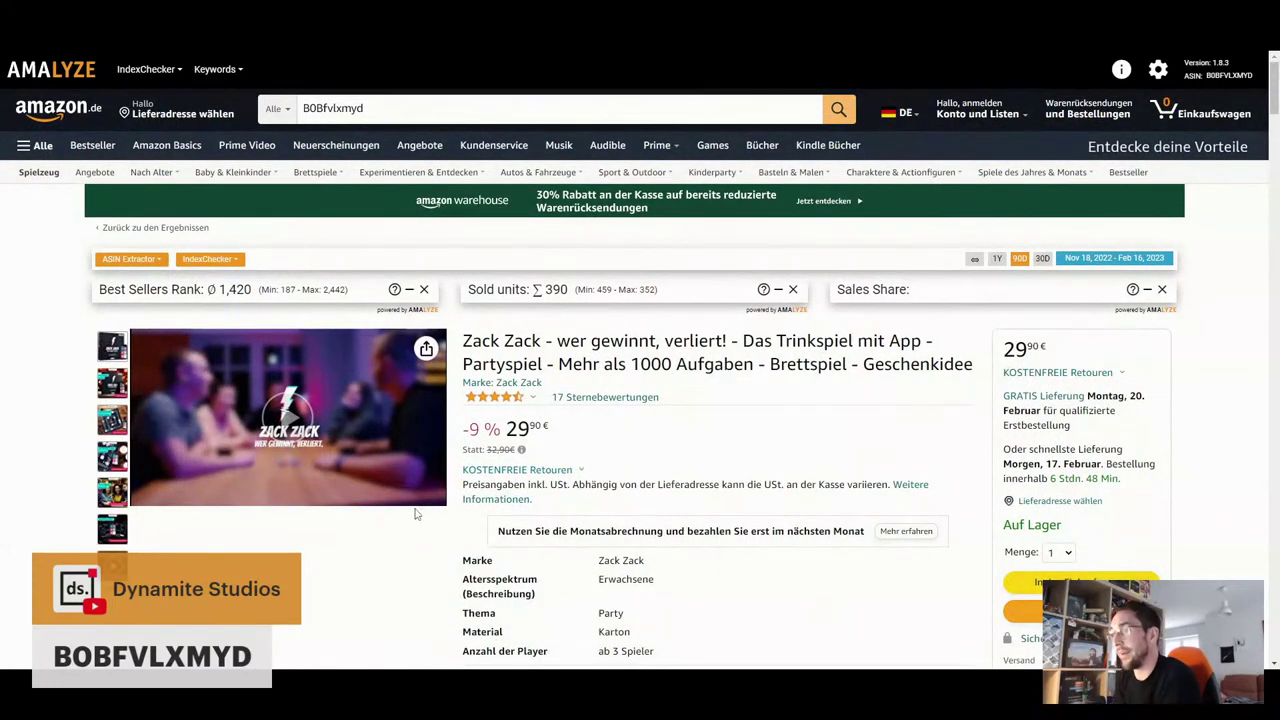
mouse_move(112, 422)
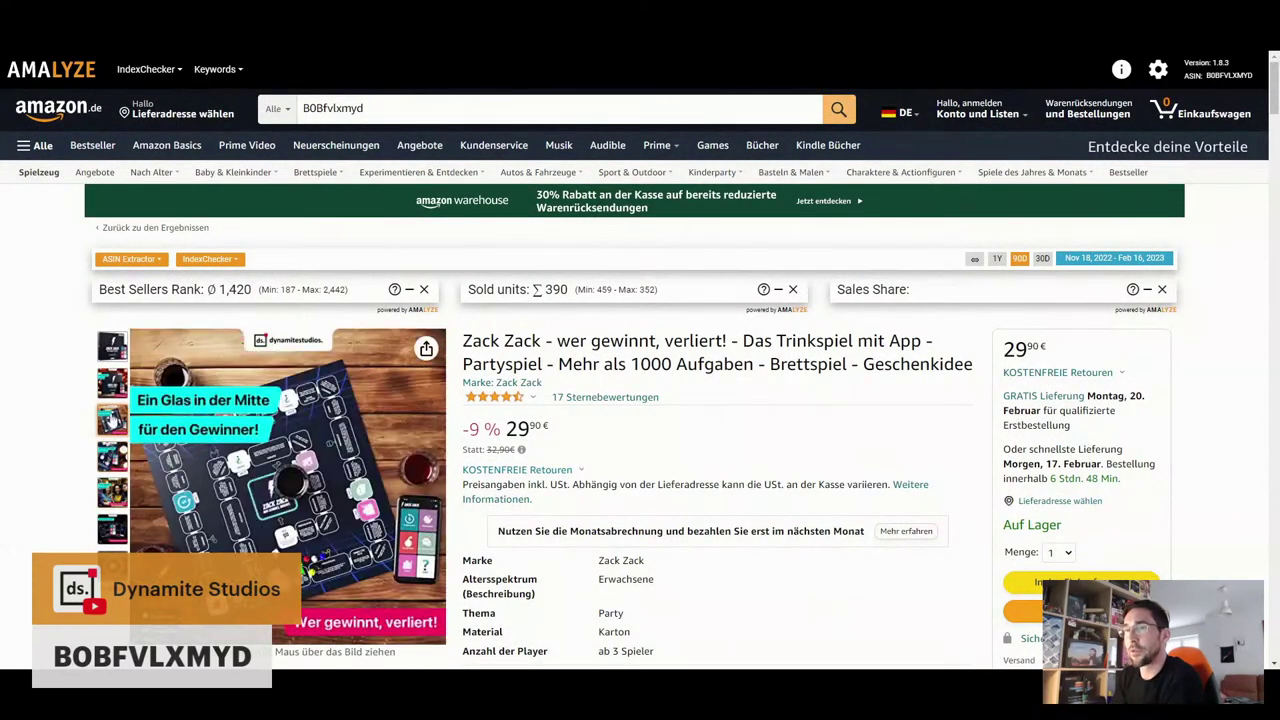
mouse_move(114, 458)
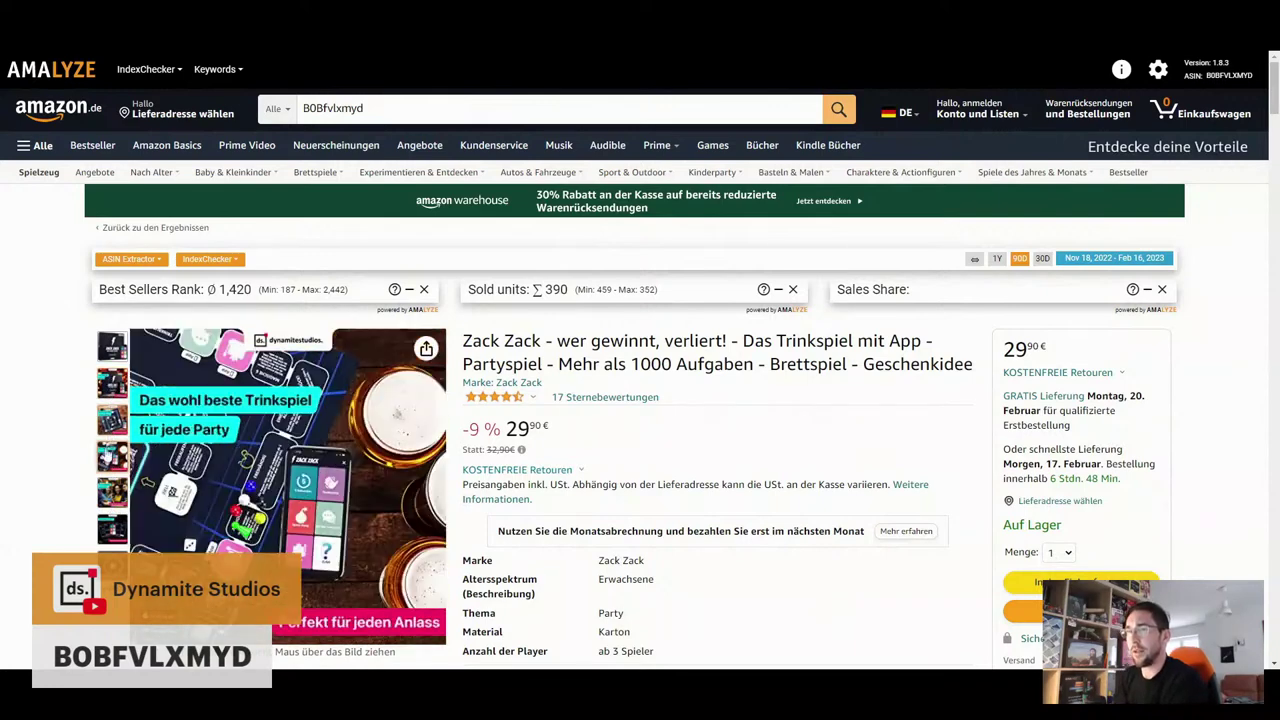
mouse_move(210, 435)
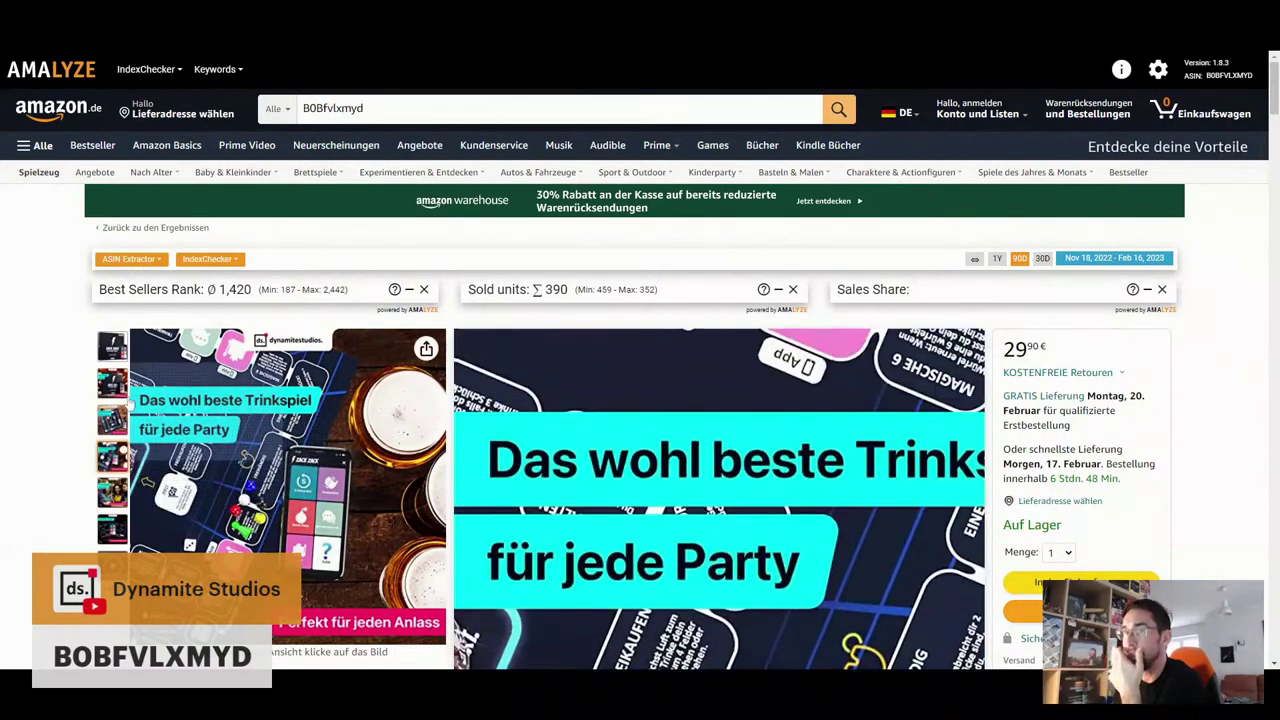
mouse_move(288, 450)
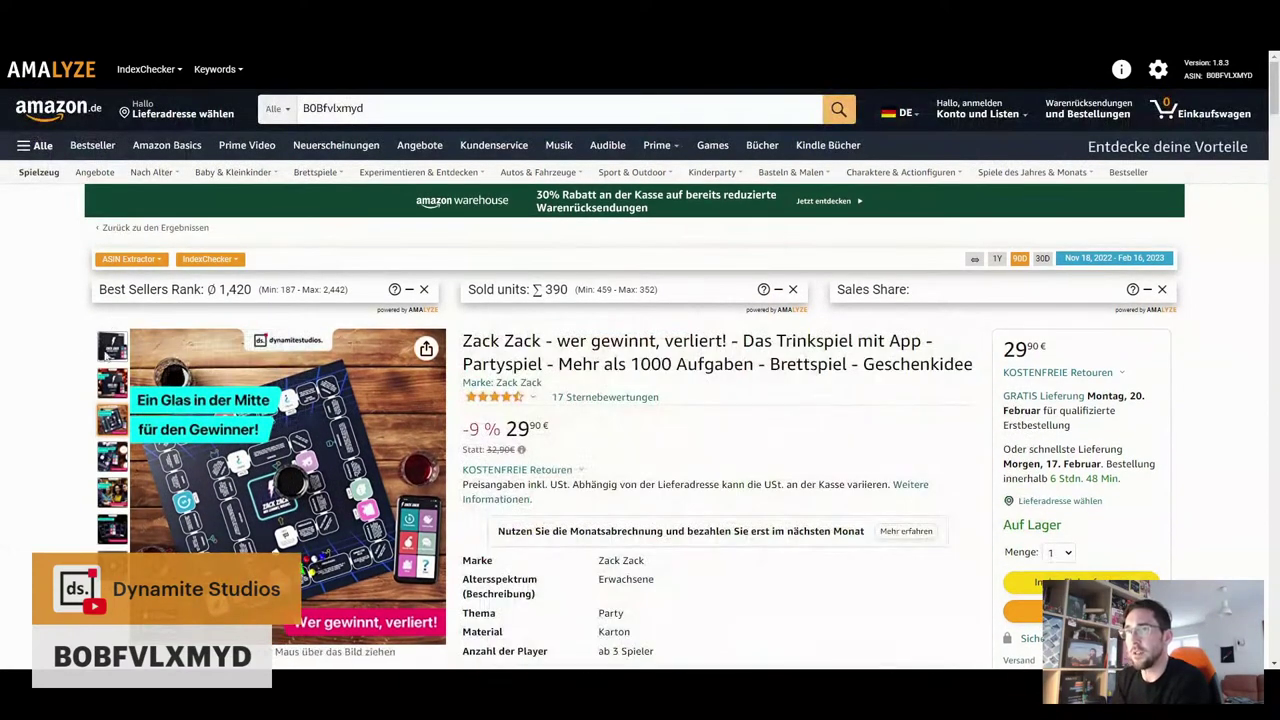
mouse_move(112, 345)
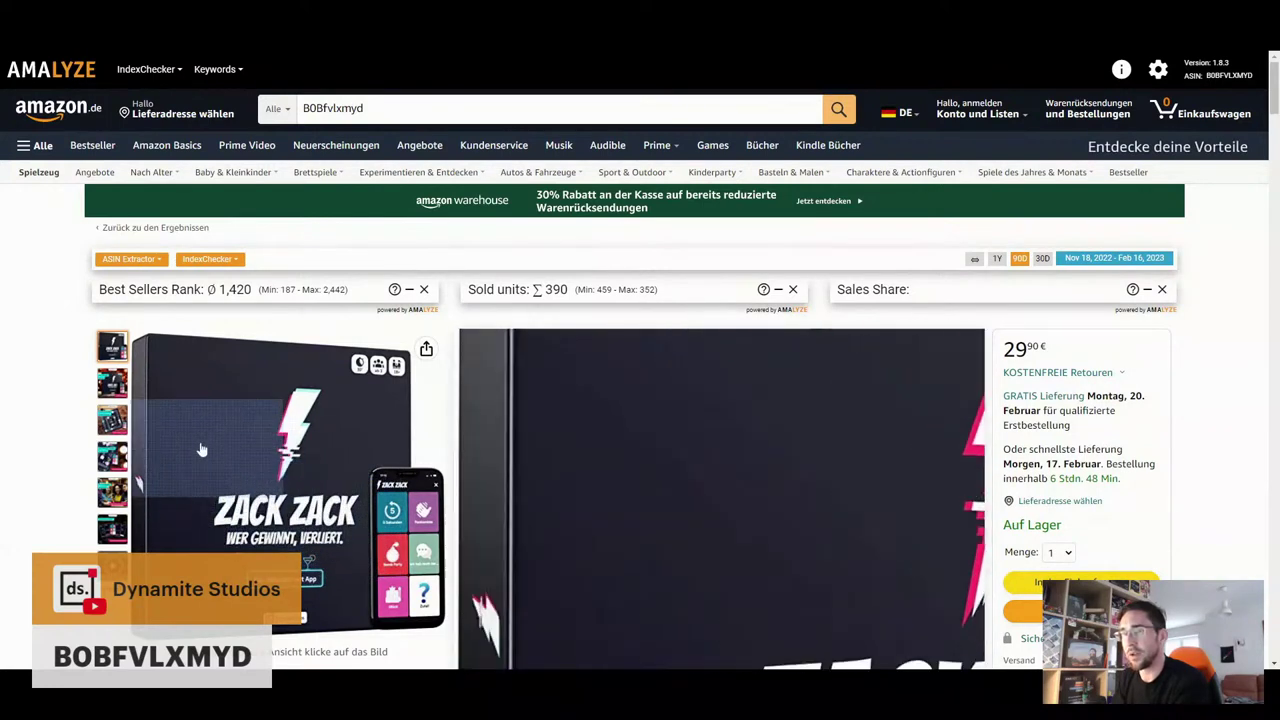
mouse_move(110, 385)
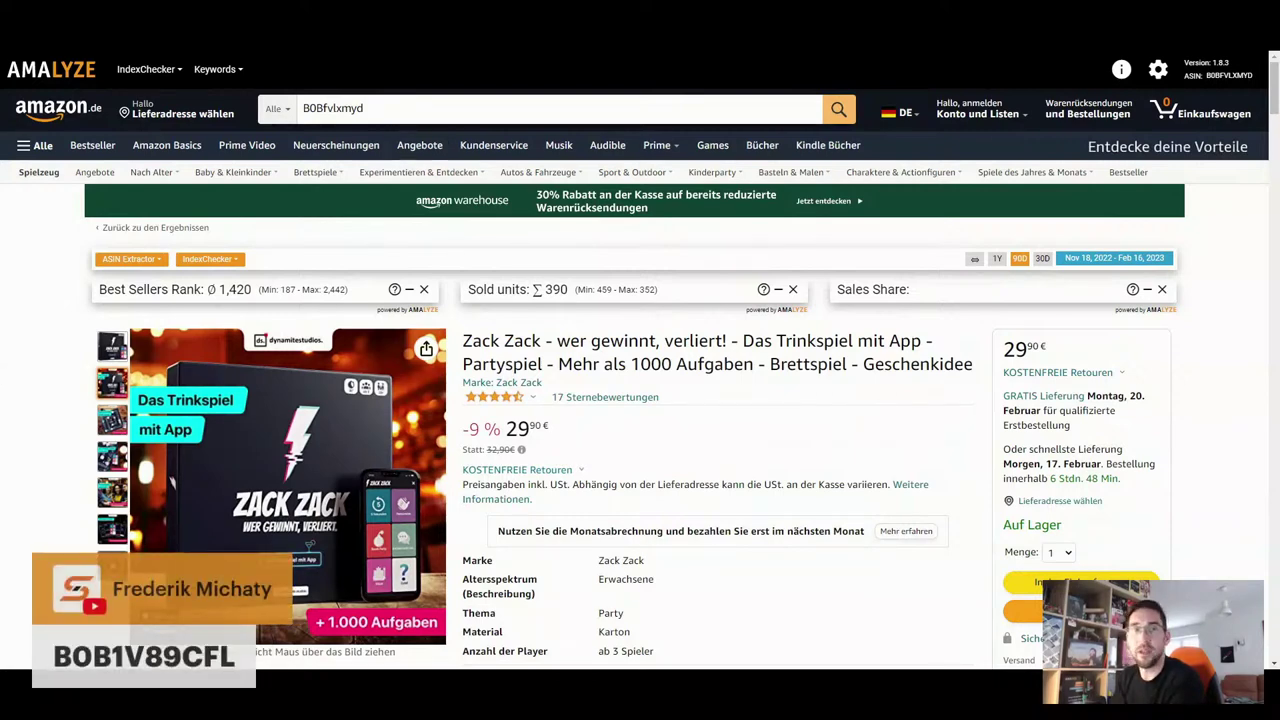
Search Amazon for ASIN B0B1V89CFL and open the Scoot One Elektroscooter E 7 listing
left_click_drag(364, 108, 322, 108)
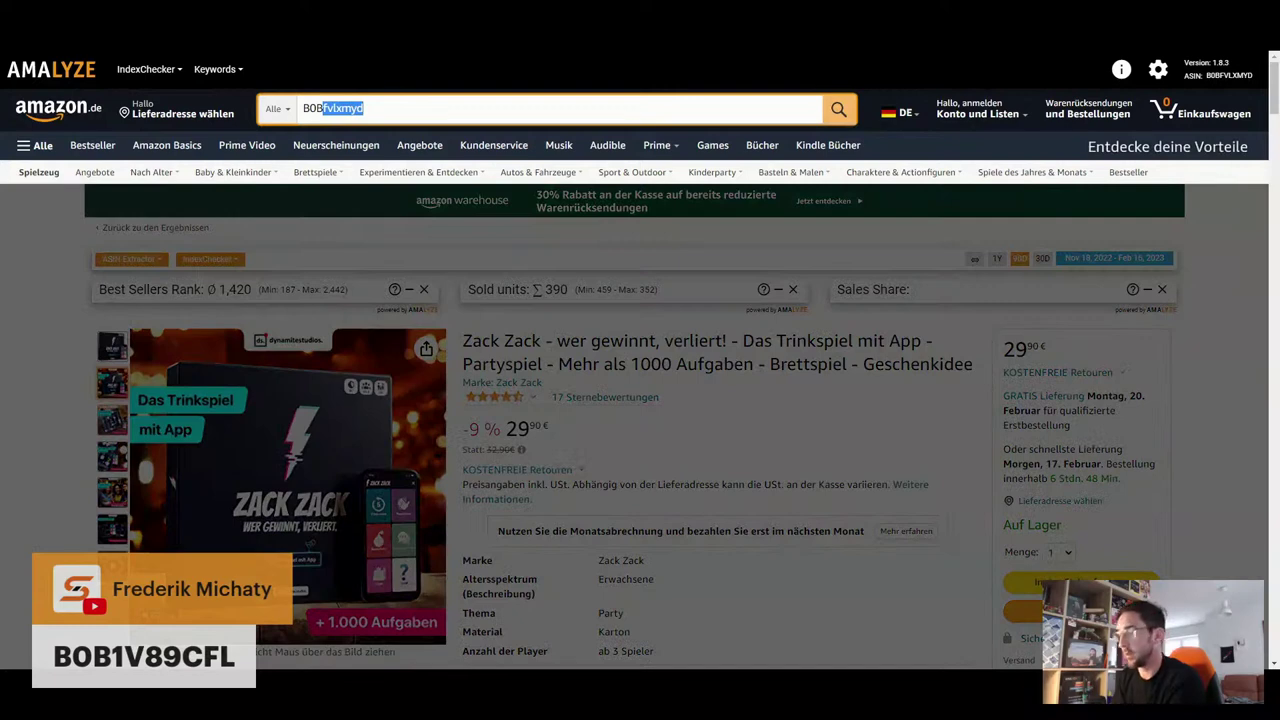
type("1v89c")
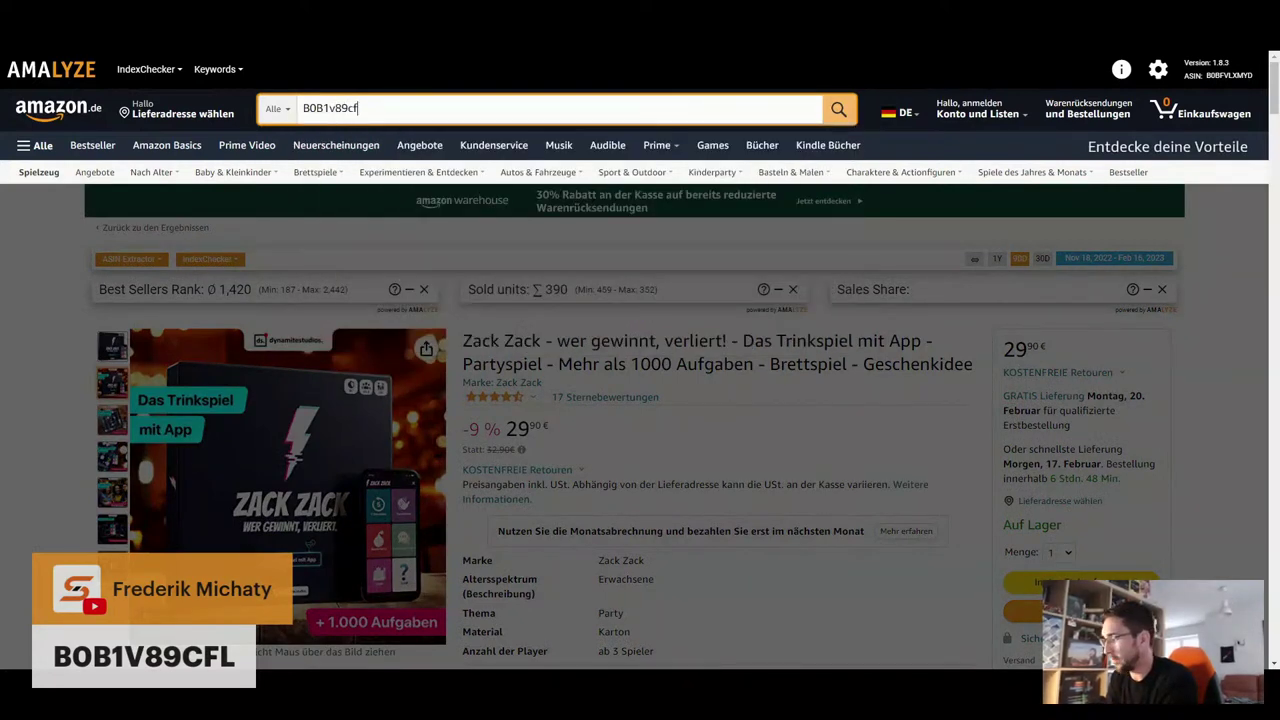
key("Return")
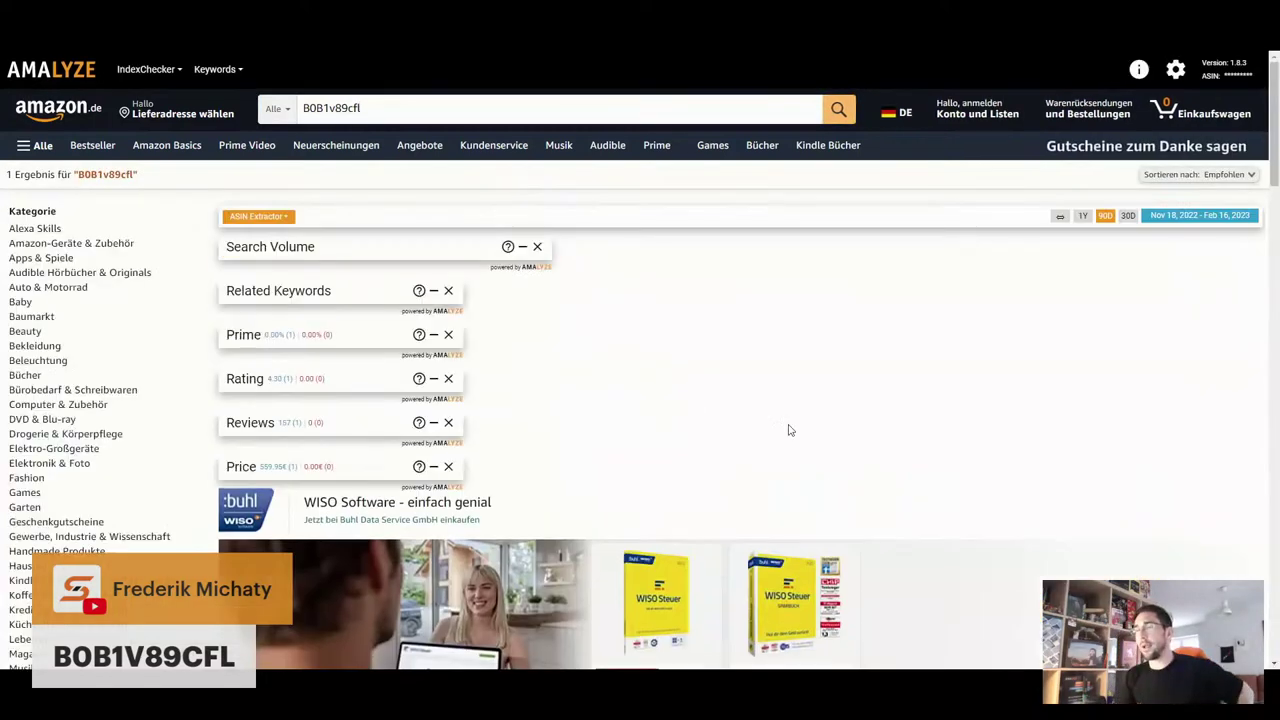
scroll(790, 430, "down", 2)
scroll(790, 430, "down", 2)
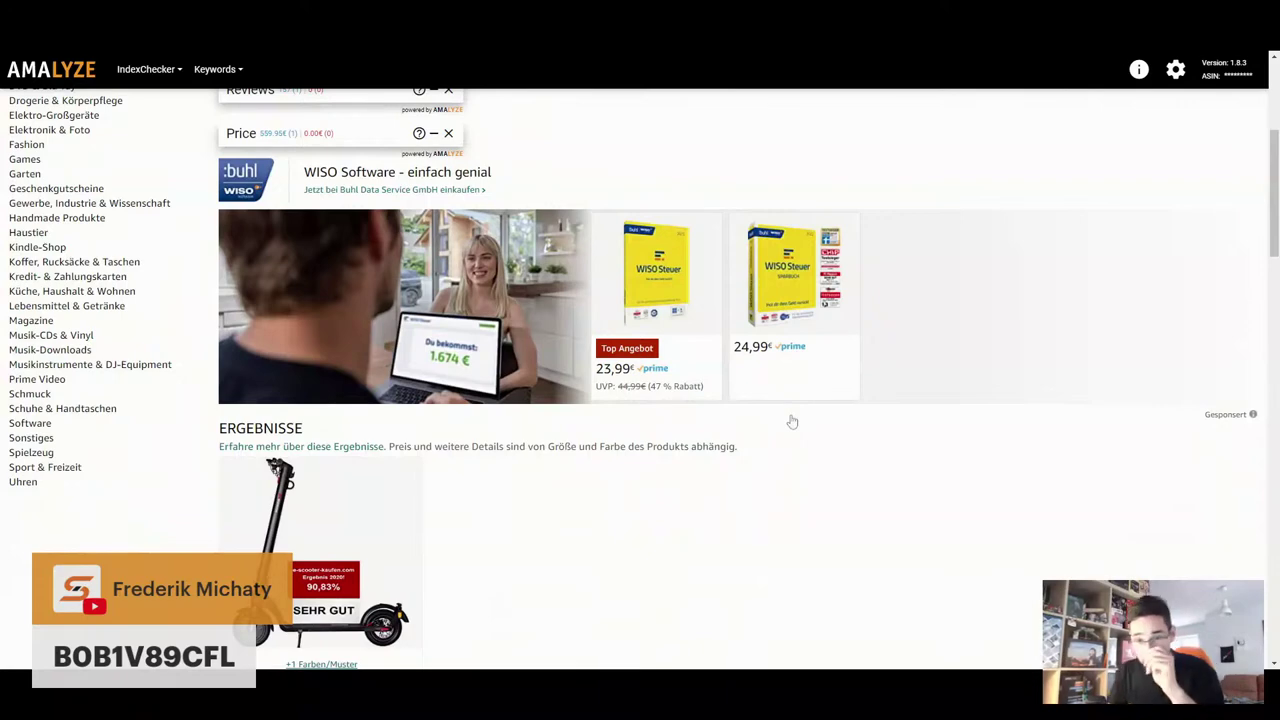
scroll(787, 454, "down", 3)
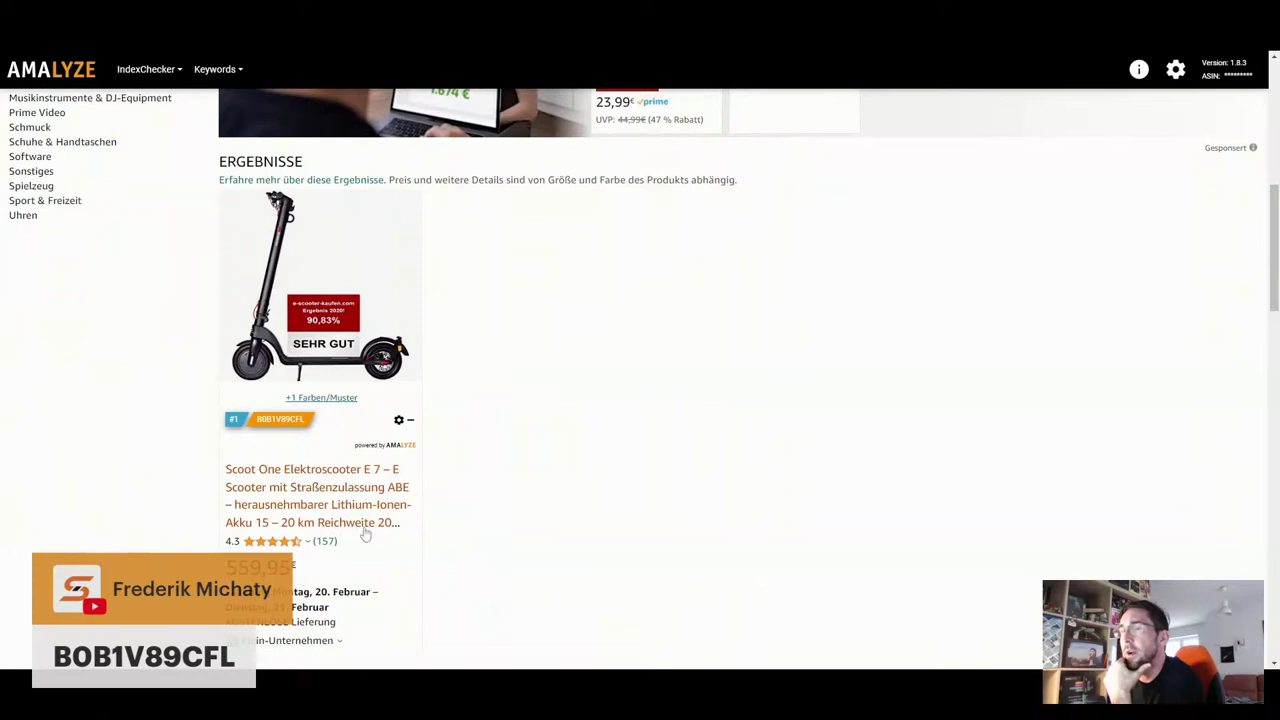
left_click(295, 492)
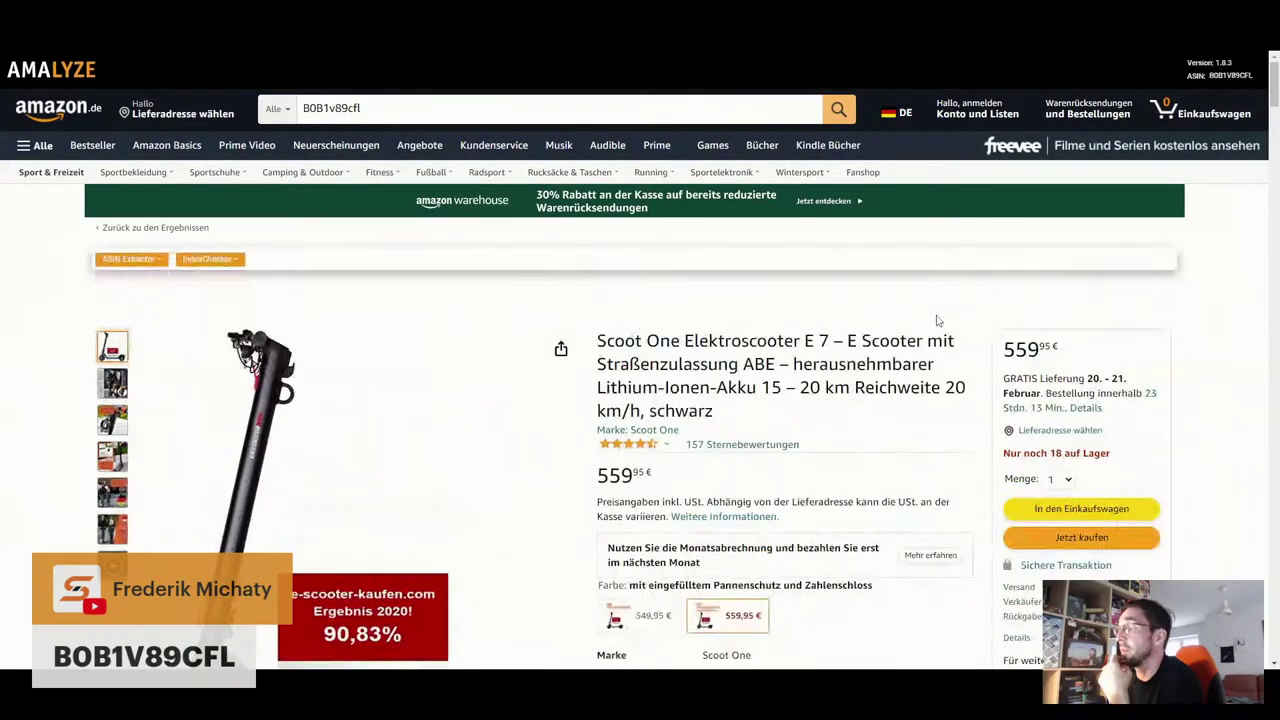
Inspect the scooter listing's title and main image, and enlarge the second gallery image with the feature icons and "Inkl. Schloss" inset
scroll(808, 438, "down", 1)
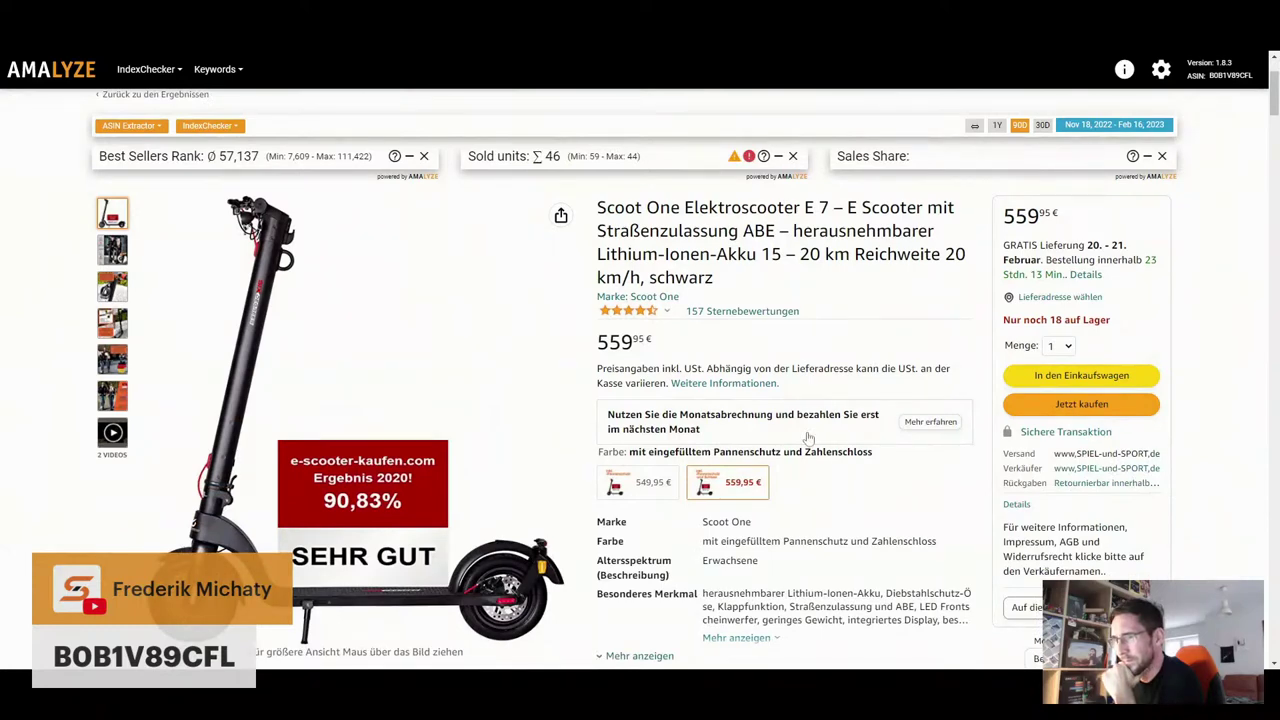
mouse_move(430, 480)
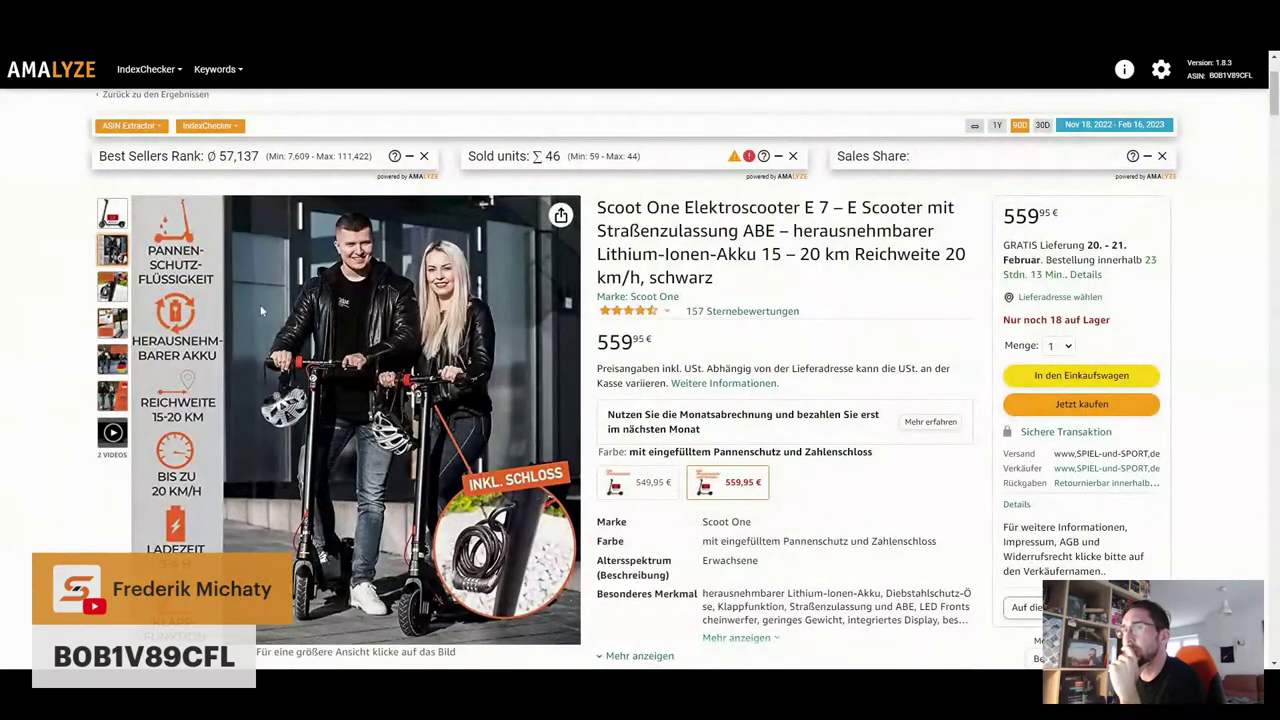
left_click(240, 299)
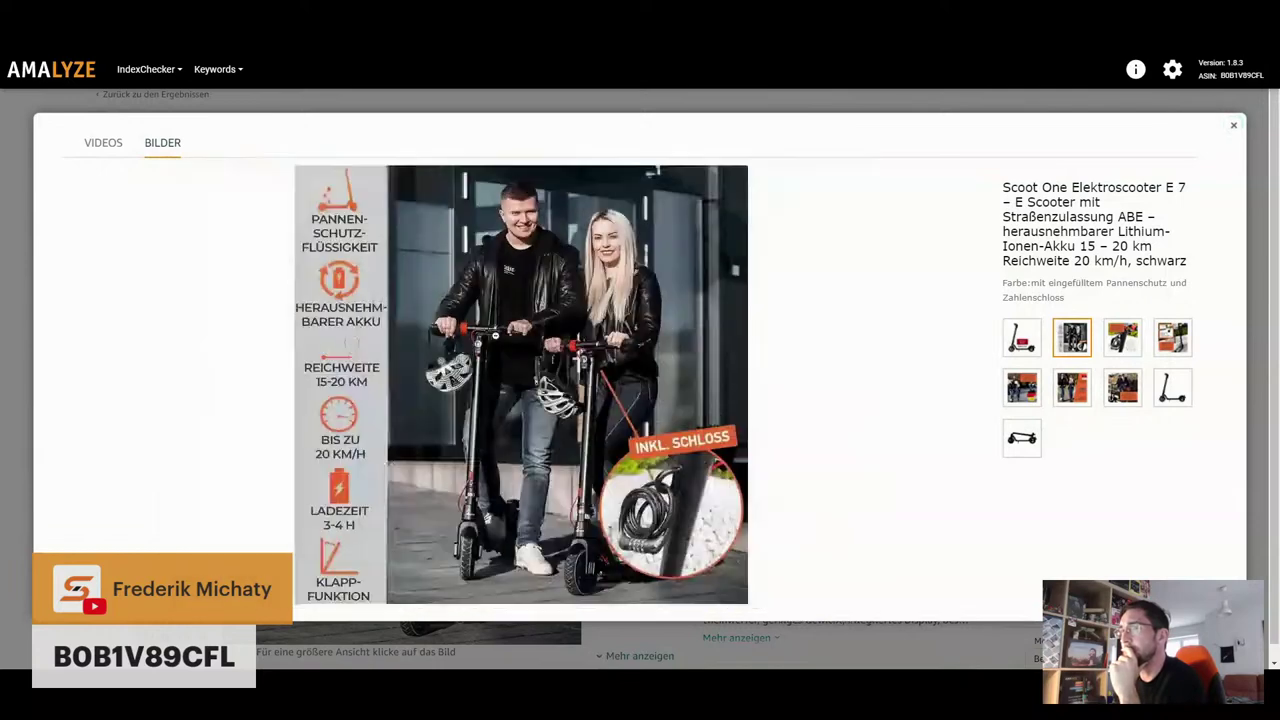
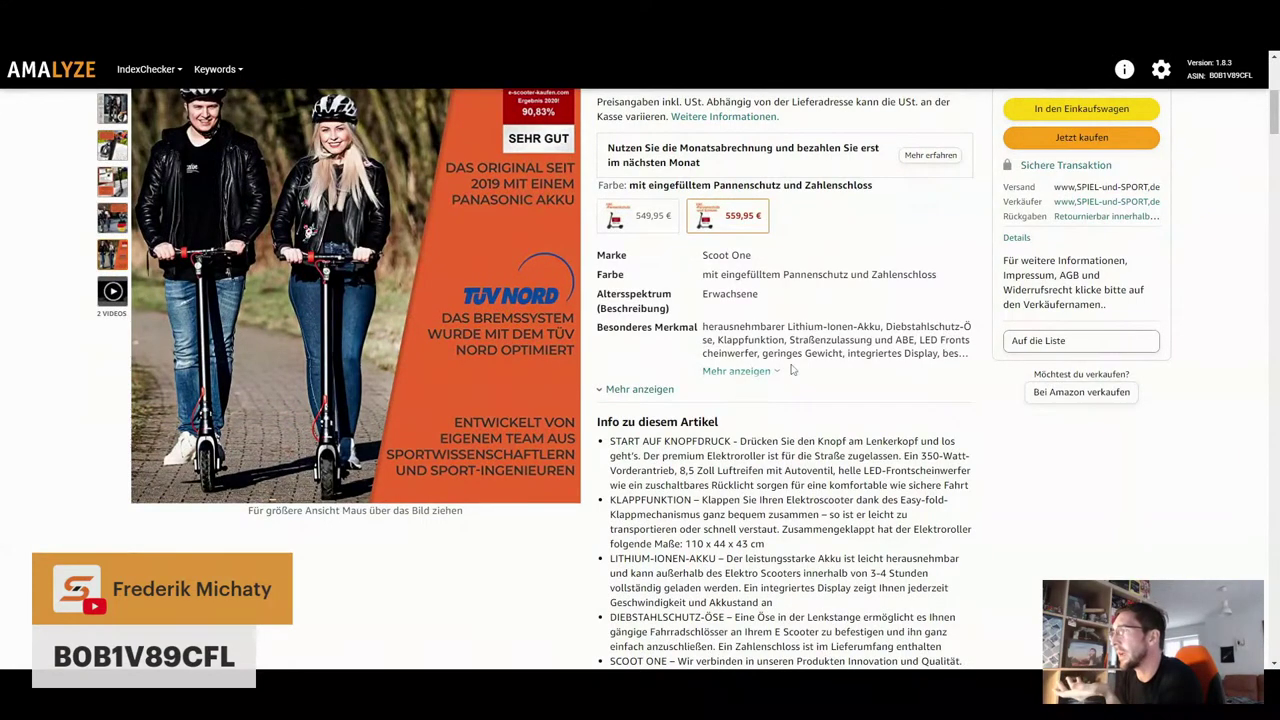
Read the scooter's full Besonderes Merkmal text, close it and expand the remaining product attributes
left_click(779, 374)
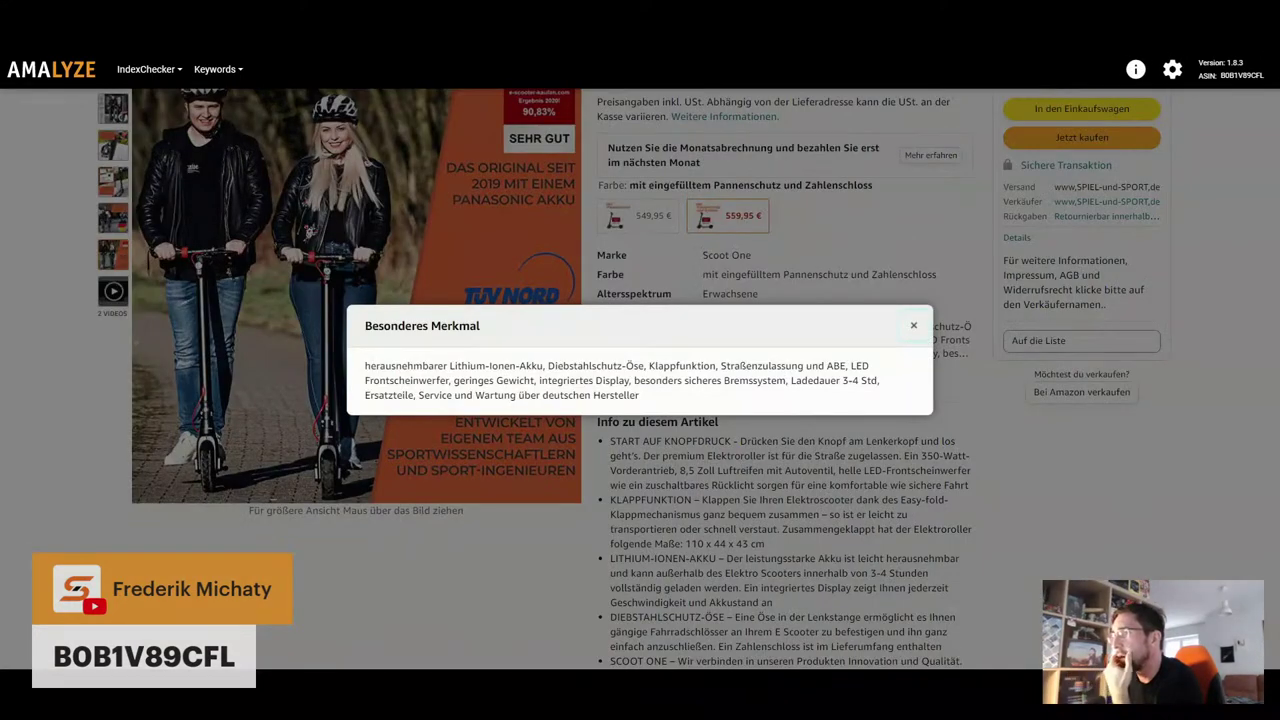
triple_click(620, 380)
left_click(913, 326)
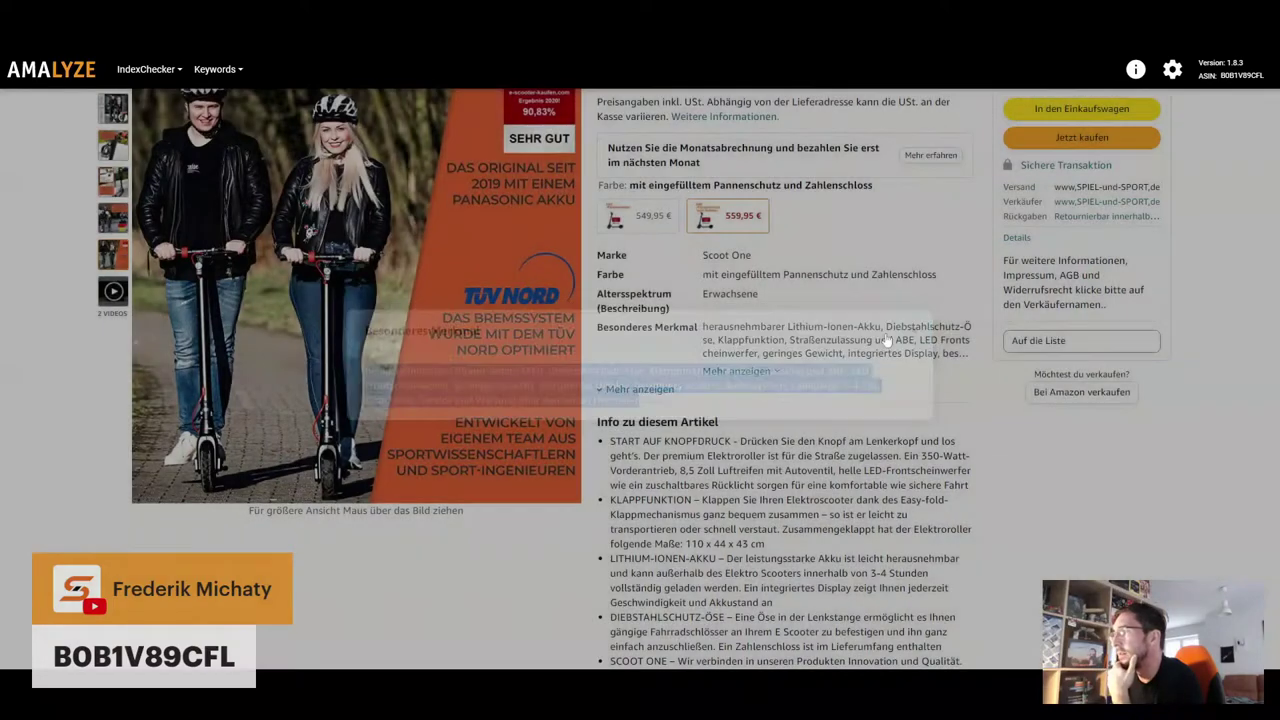
left_click(640, 392)
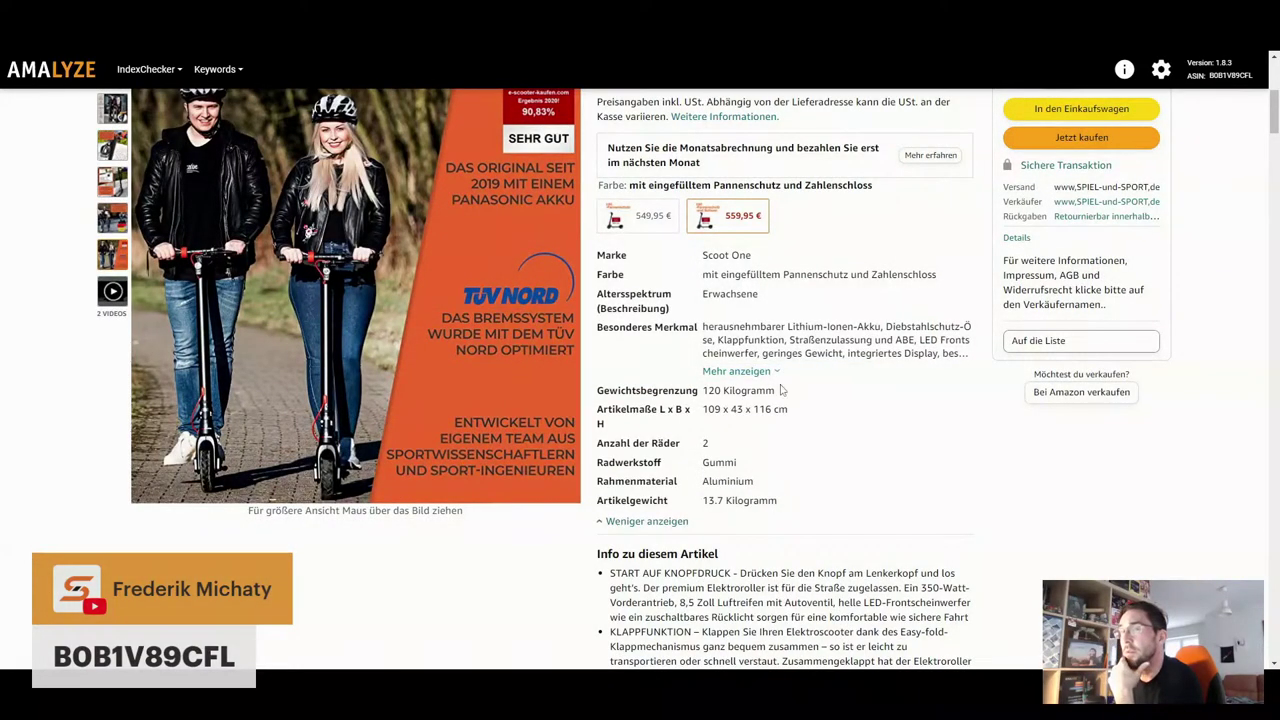
Highlight the LED-Frontscheinwerfer wording in the first bullet point and compare the bullets with the scooter's puncture protection, Wechselakku and TÜV Nord images
scroll(781, 390, "down", 3)
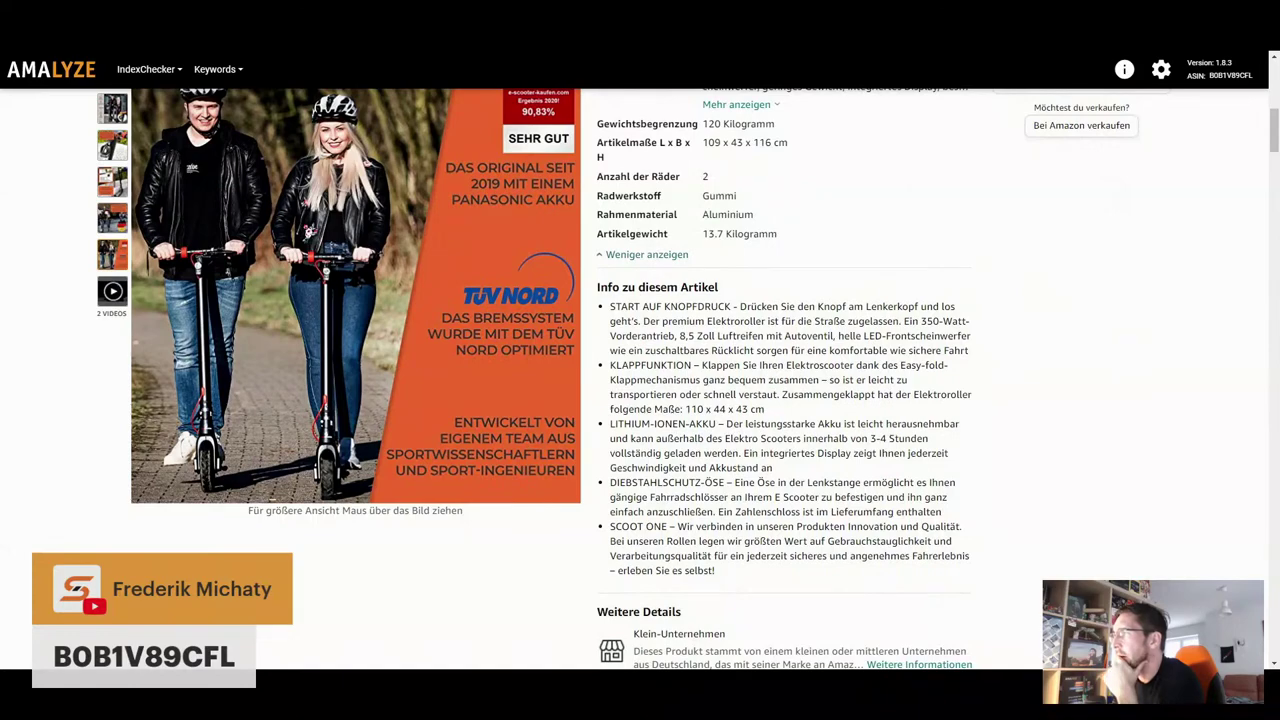
left_click_drag(828, 336, 948, 336)
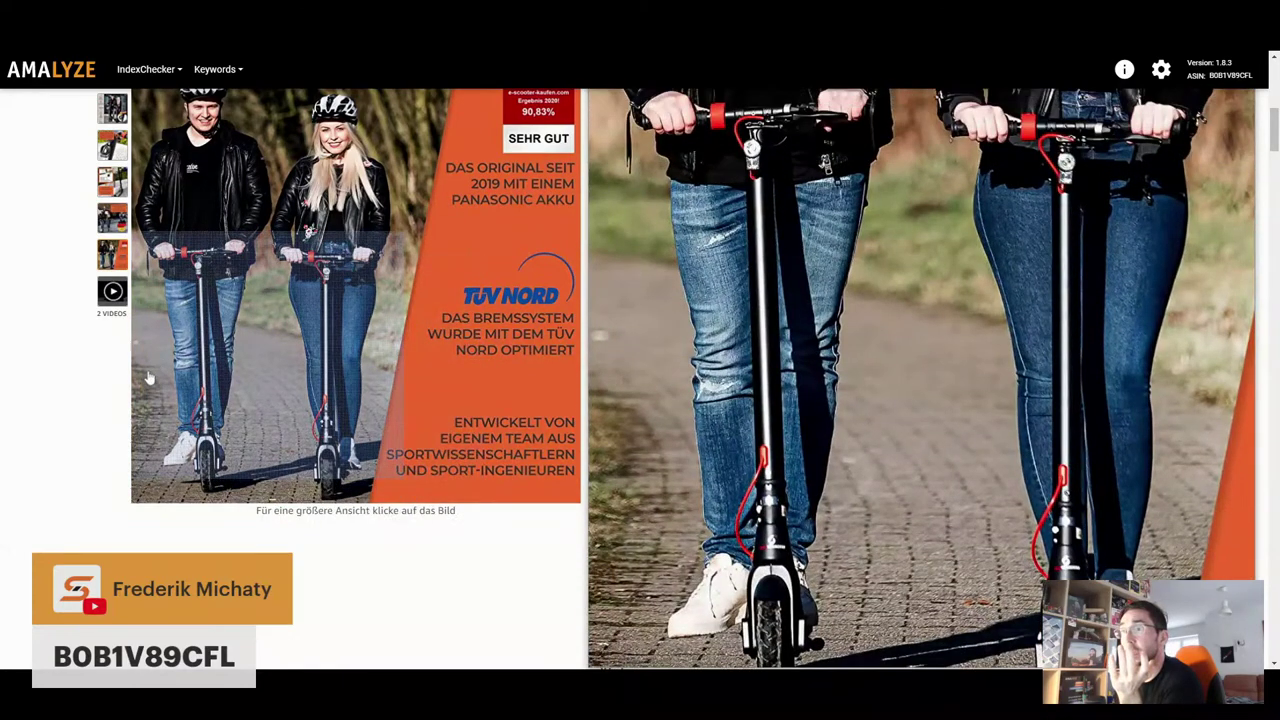
scroll(112, 217, "up", 2)
mouse_move(112, 217)
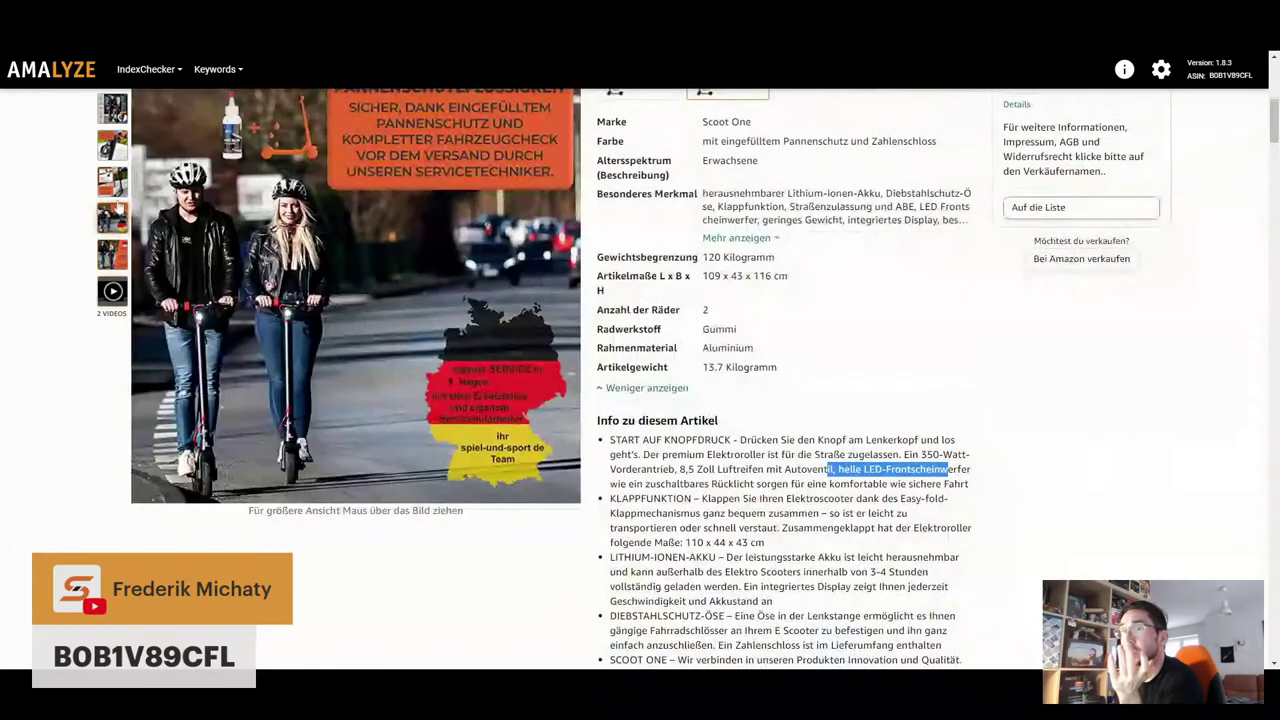
scroll(900, 340, "down", 2)
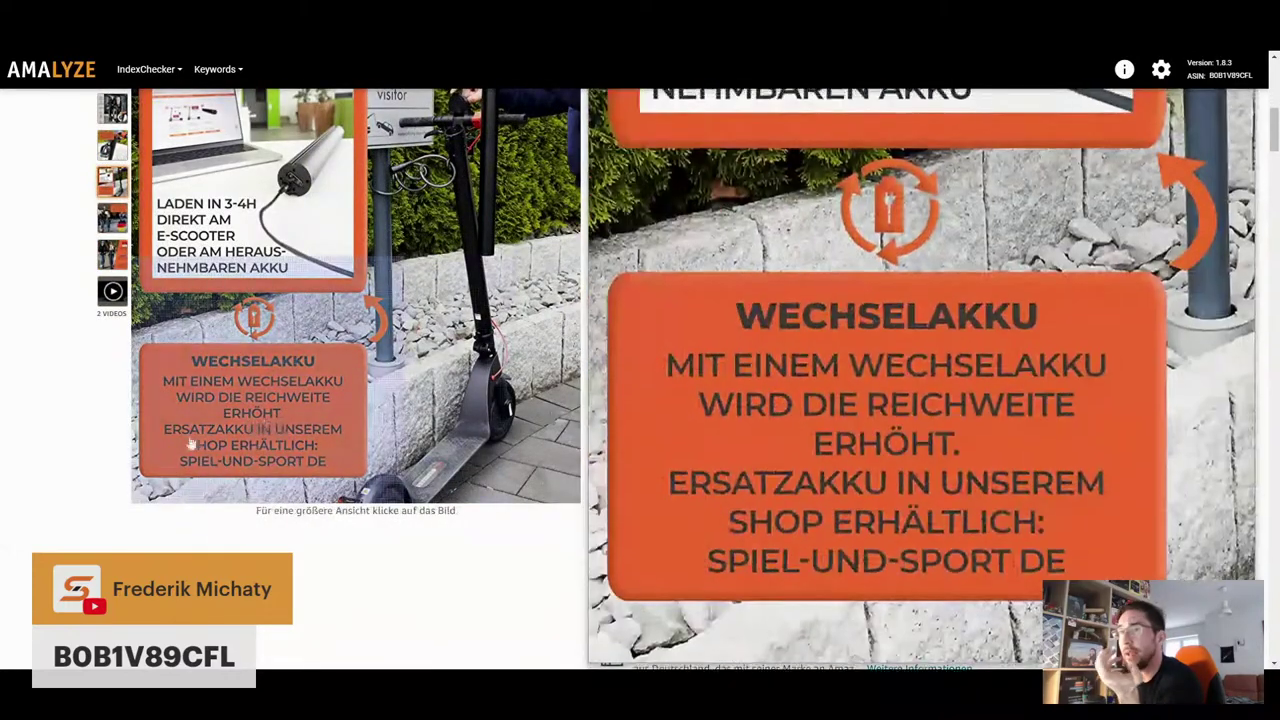
scroll(340, 300, "up", 4)
mouse_move(118, 258)
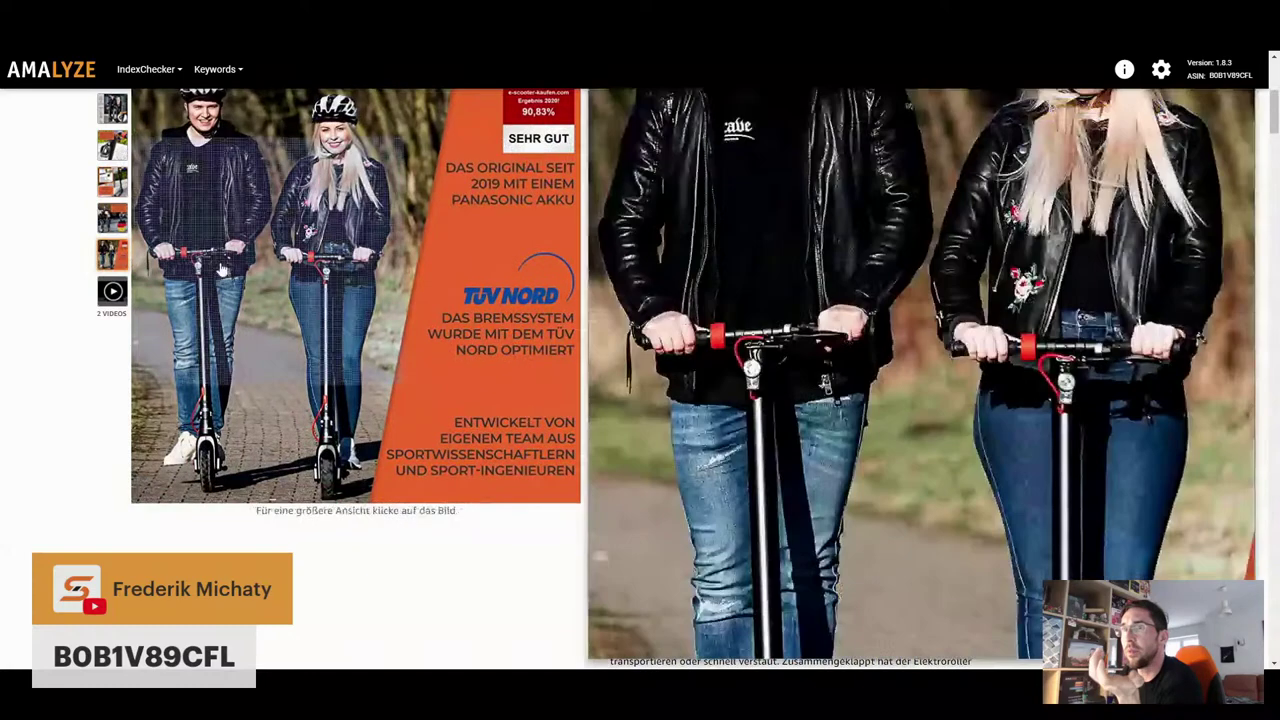
View the TÜV Nord gallery image enlarged, close it, and highlight the Artikelgewicht value and the folded-size sentence in the KLAPPFUNKTION bullet
left_click(217, 263)
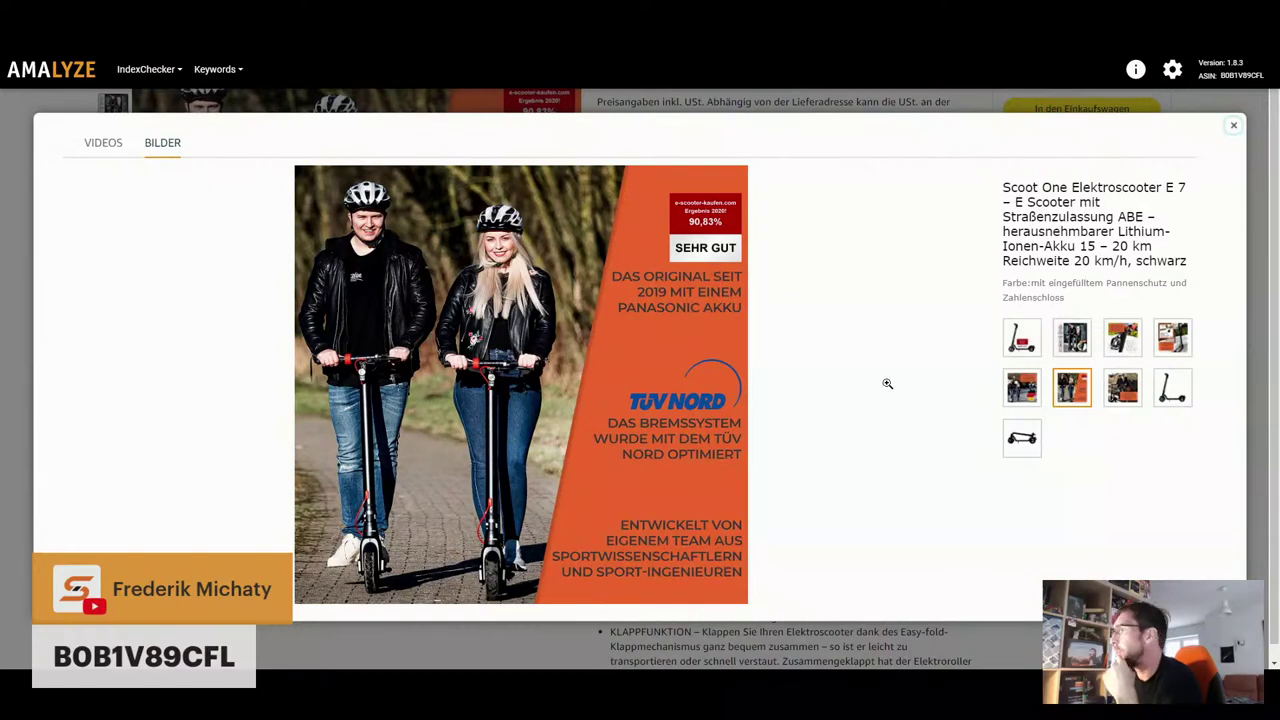
left_click(1235, 128)
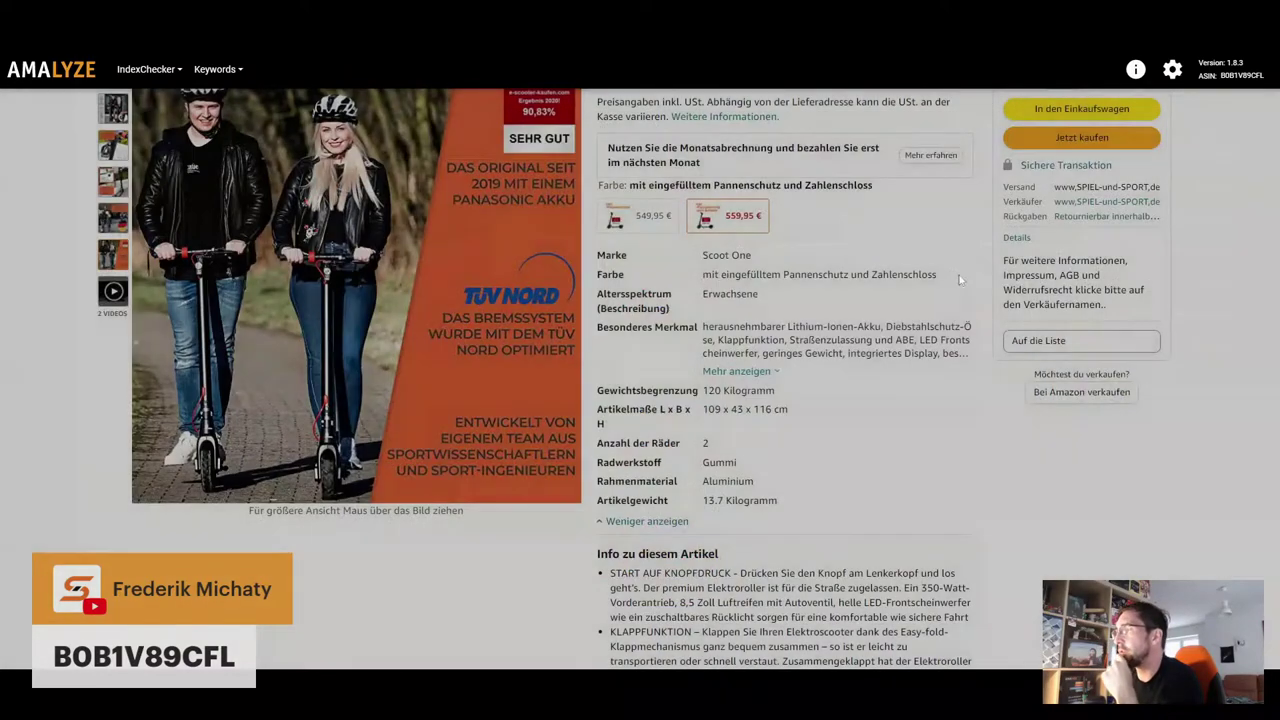
scroll(797, 386, "down", 2)
scroll(797, 386, "down", 1)
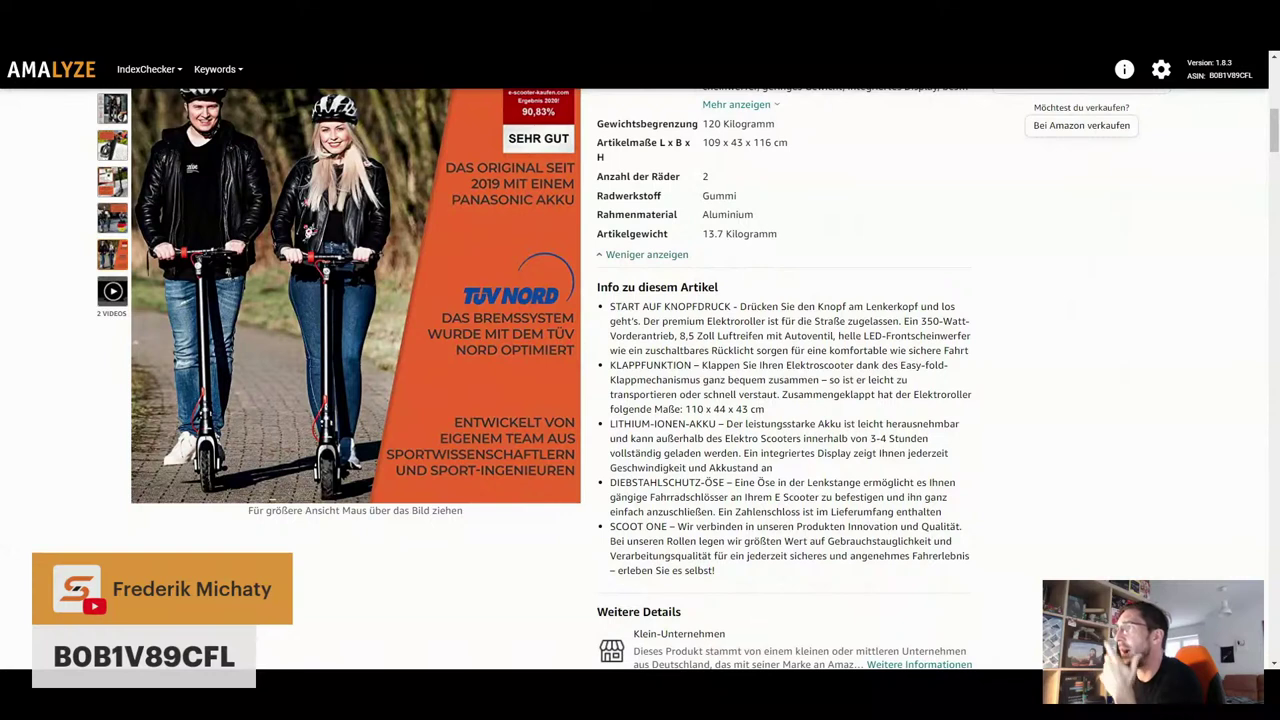
left_click_drag(703, 233, 779, 233)
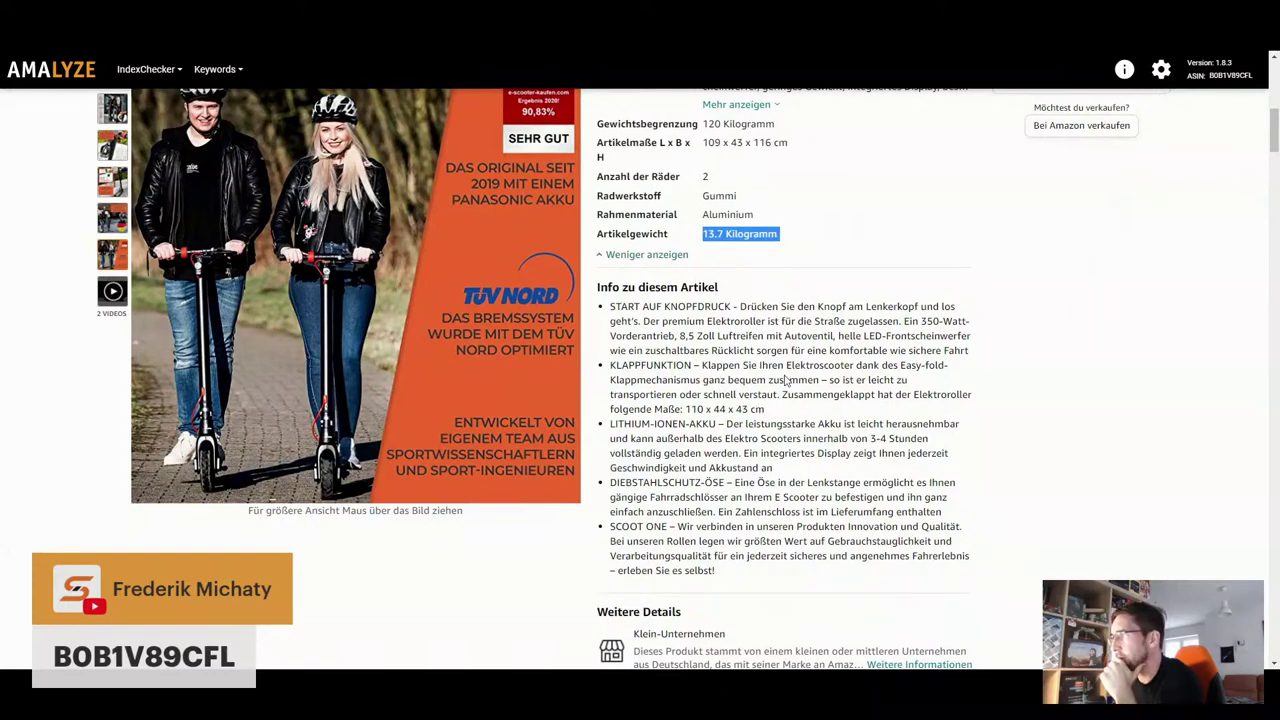
mouse_move(767, 414)
left_mouse_down()
mouse_move(737, 410)
mouse_move(781, 396)
left_mouse_up()
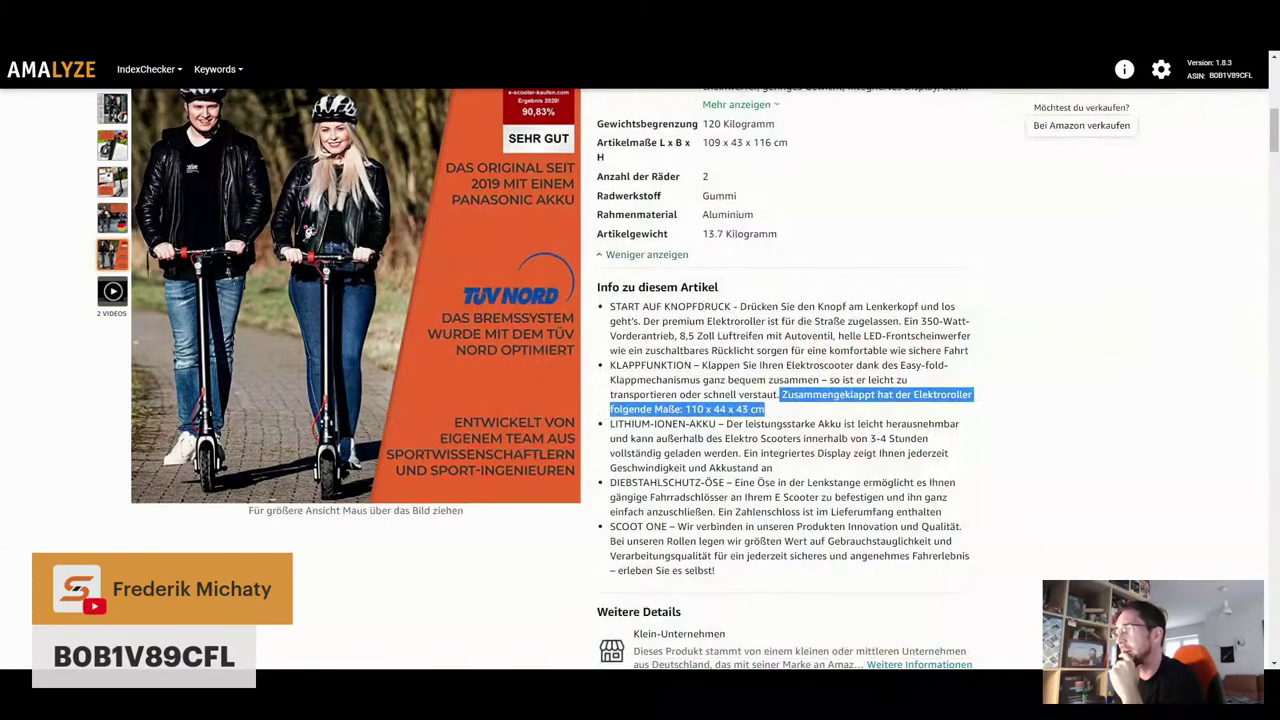
scroll(826, 431, "down", 10)
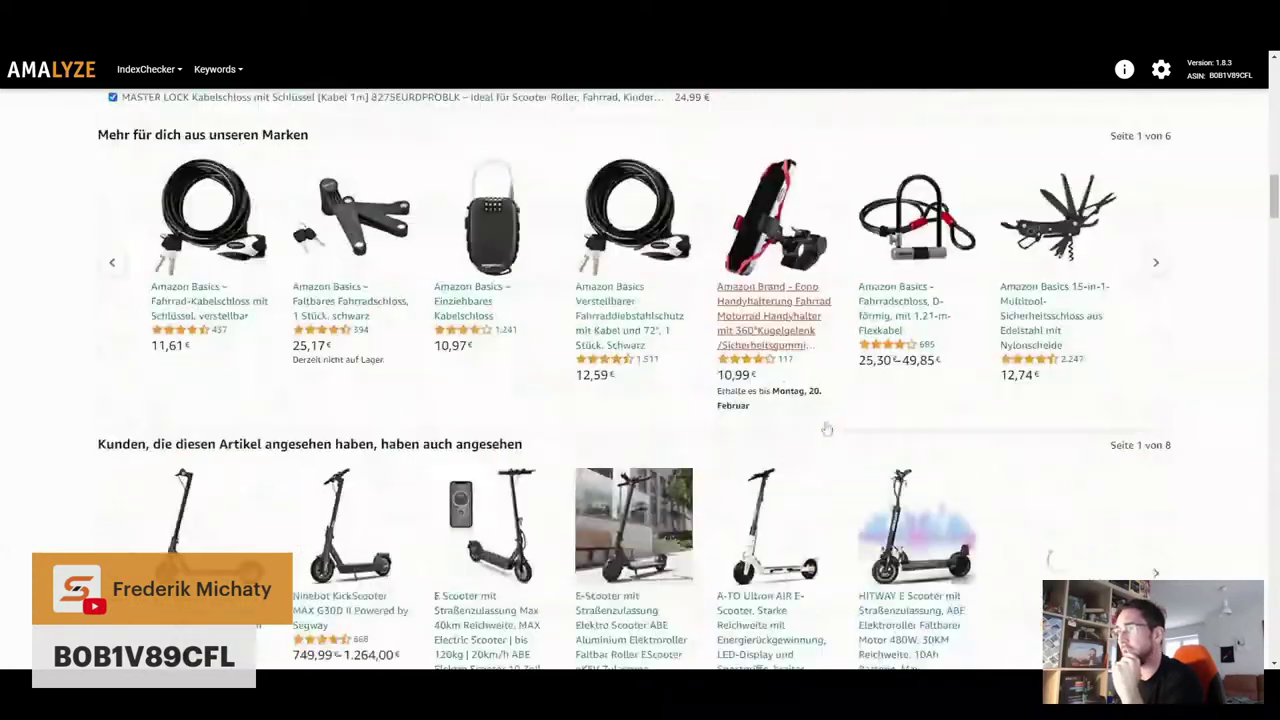
scroll(830, 425, "up", 6)
scroll(836, 417, "up", 2)
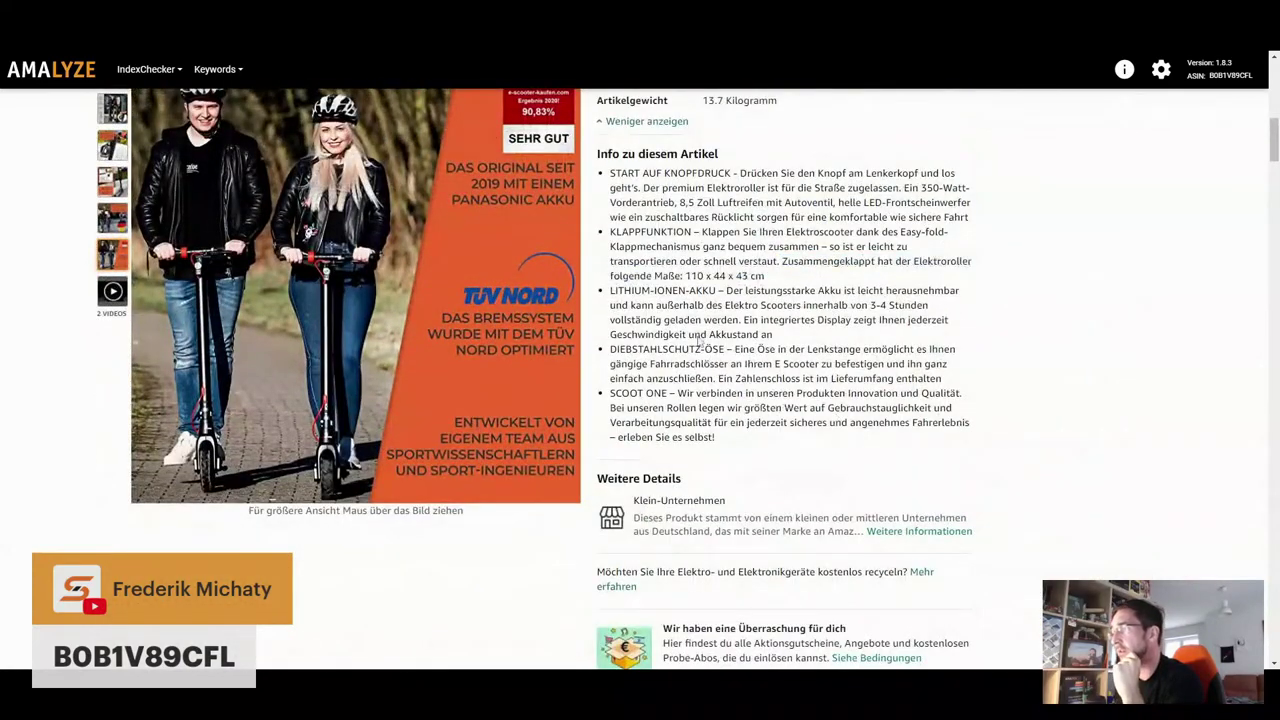
Switch the listing to the mobile view and examine its bullet points, Produktbilder-Galerie images and similar-product comparison
key("ctrl+shift+c")
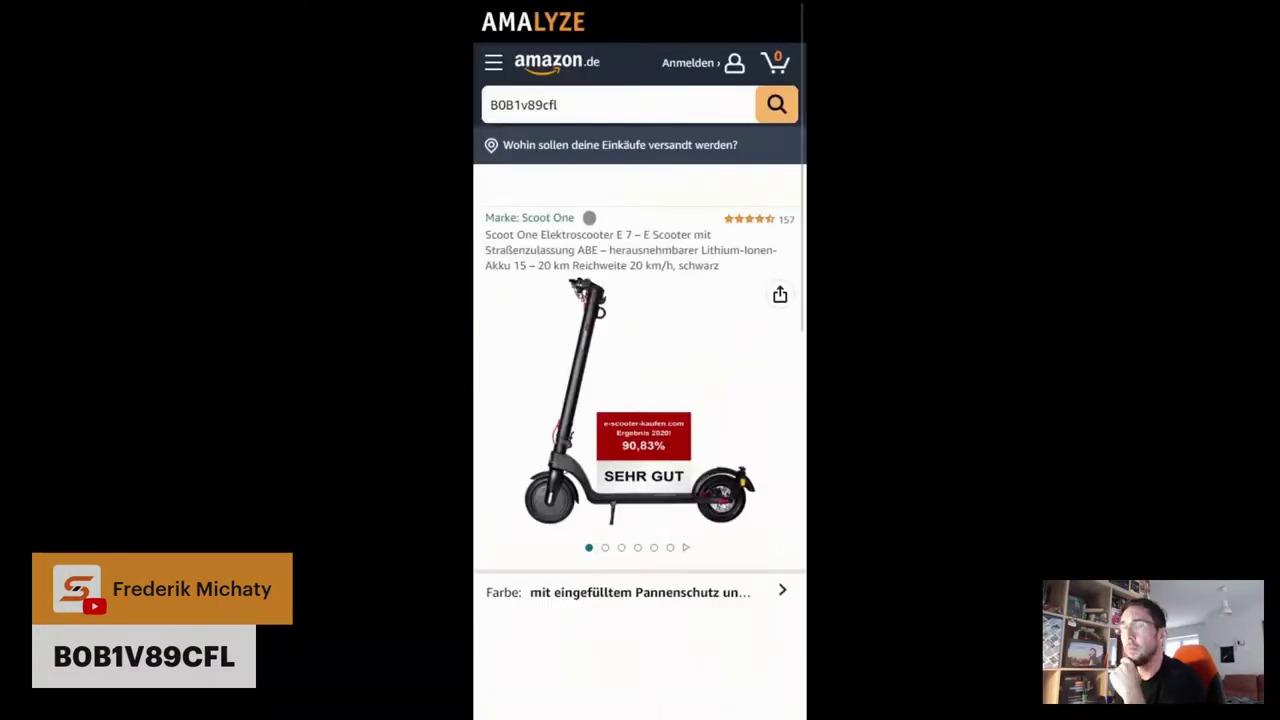
scroll(580, 260, "down", 10)
scroll(576, 292, "down", 10)
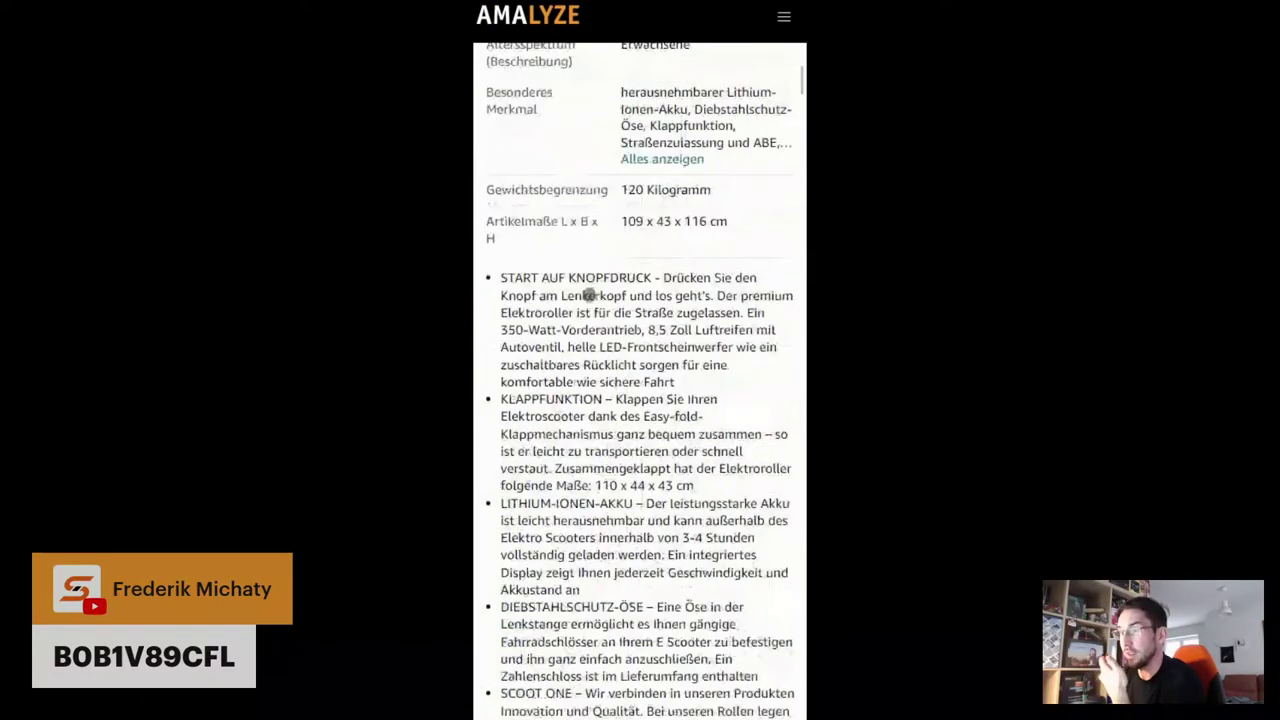
scroll(622, 346, "up", 15)
scroll(622, 346, "down", 15)
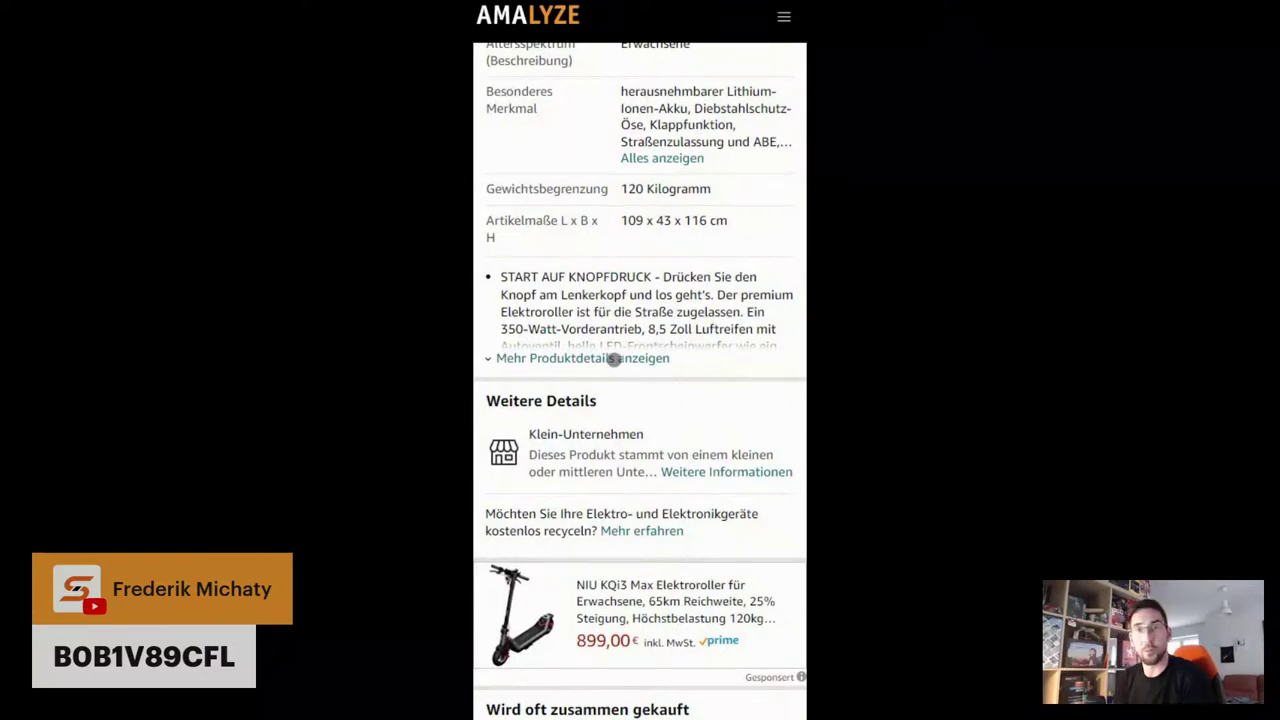
scroll(613, 358, "down", 15)
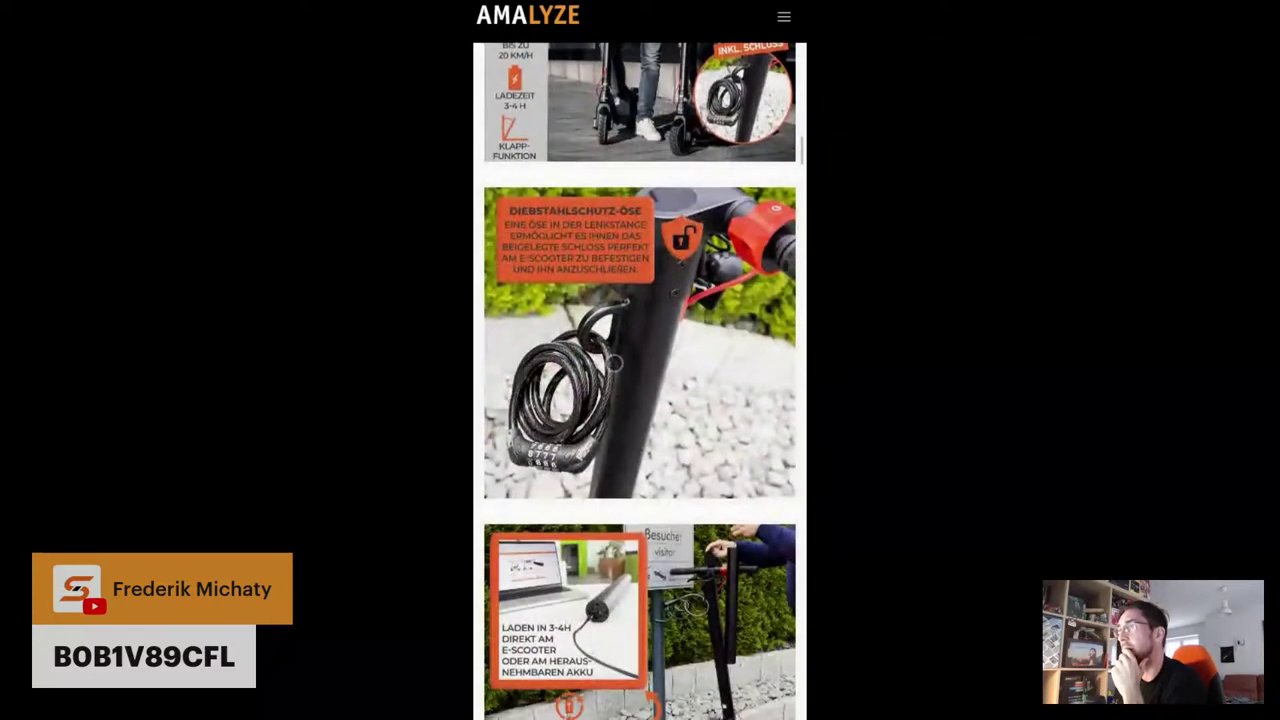
scroll(613, 362, "down", 10)
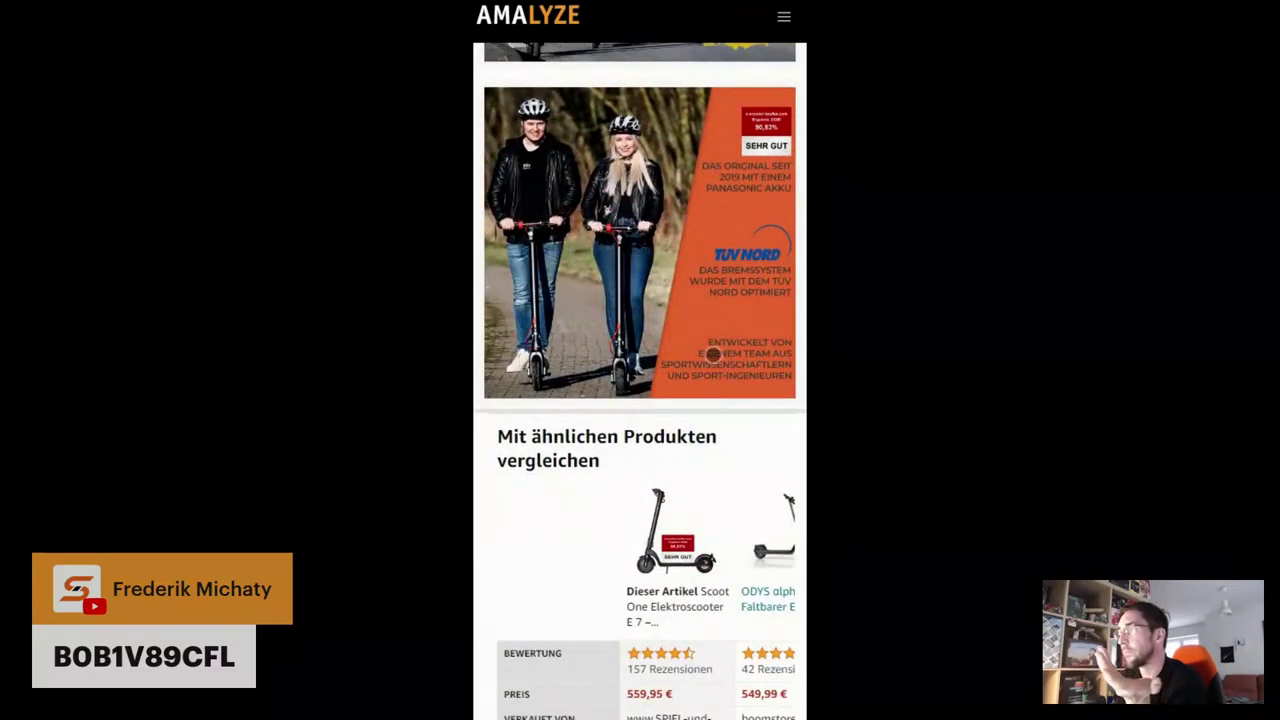
scroll(712, 354, "down", 15)
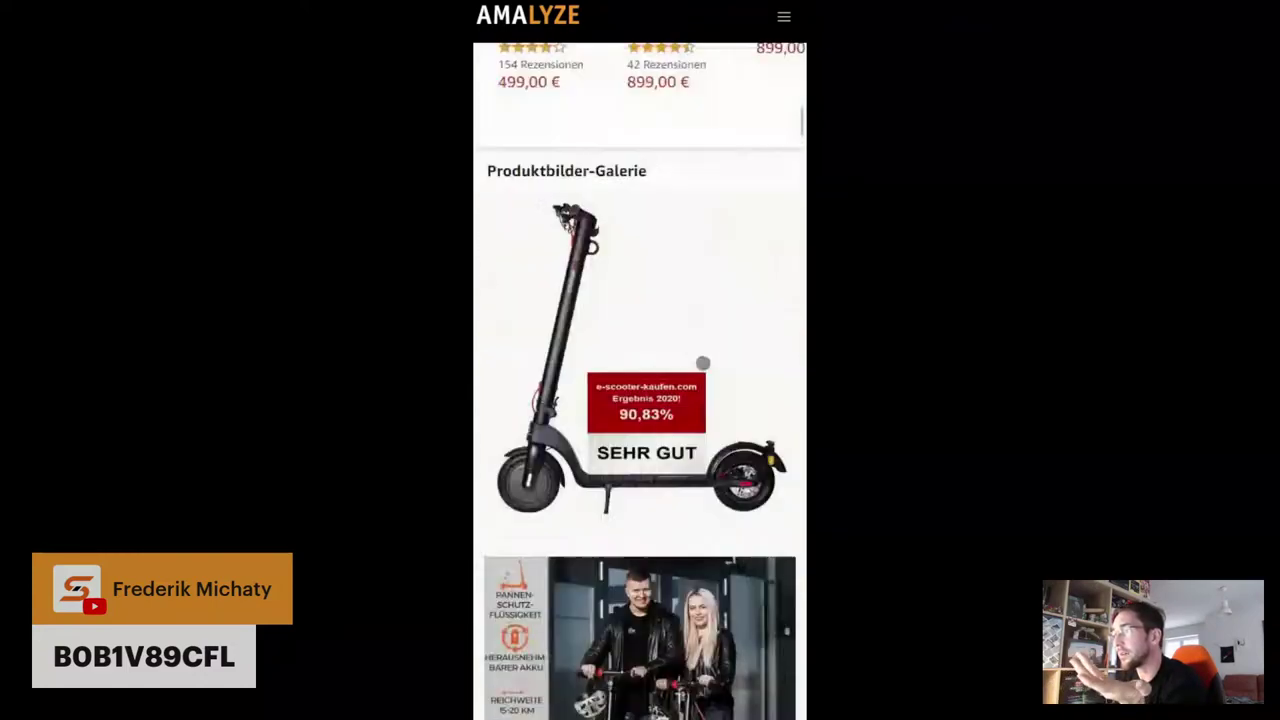
Browse the mobile listing's main image carousel from the feature-icon image through to the Pannenschutzflüssigkeit image
scroll(703, 363, "up", 20)
left_click_drag(720, 420, 540, 420)
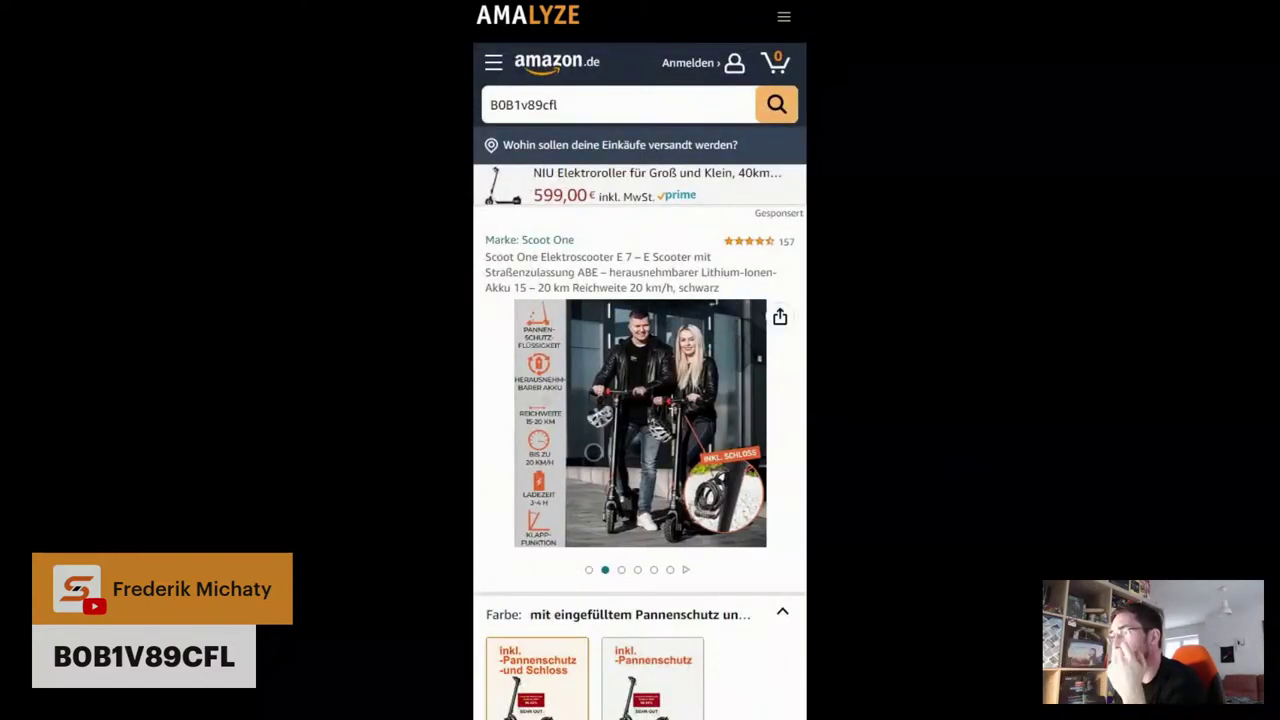
left_click_drag(720, 420, 560, 420)
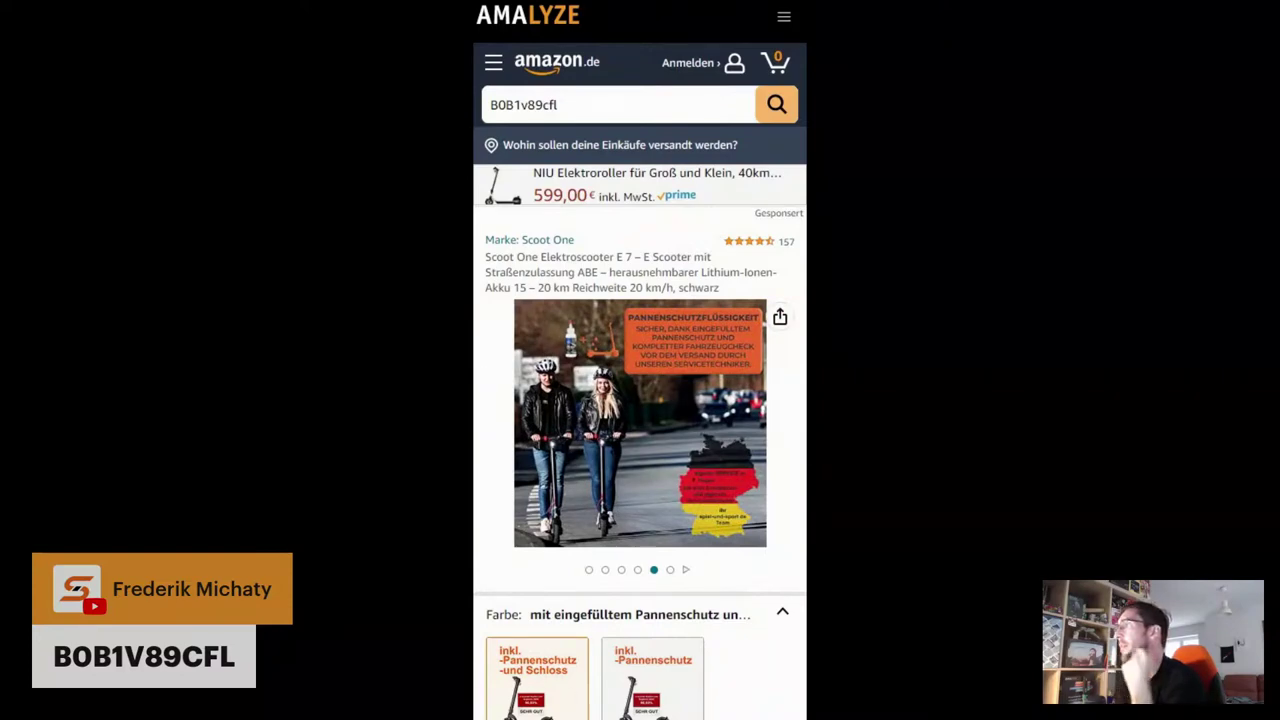
Return to the desktop view and inspect the Technische Details and the Panasonic battery module, showing its "Lenkerkopf aufklappen" stage
key("super+Up")
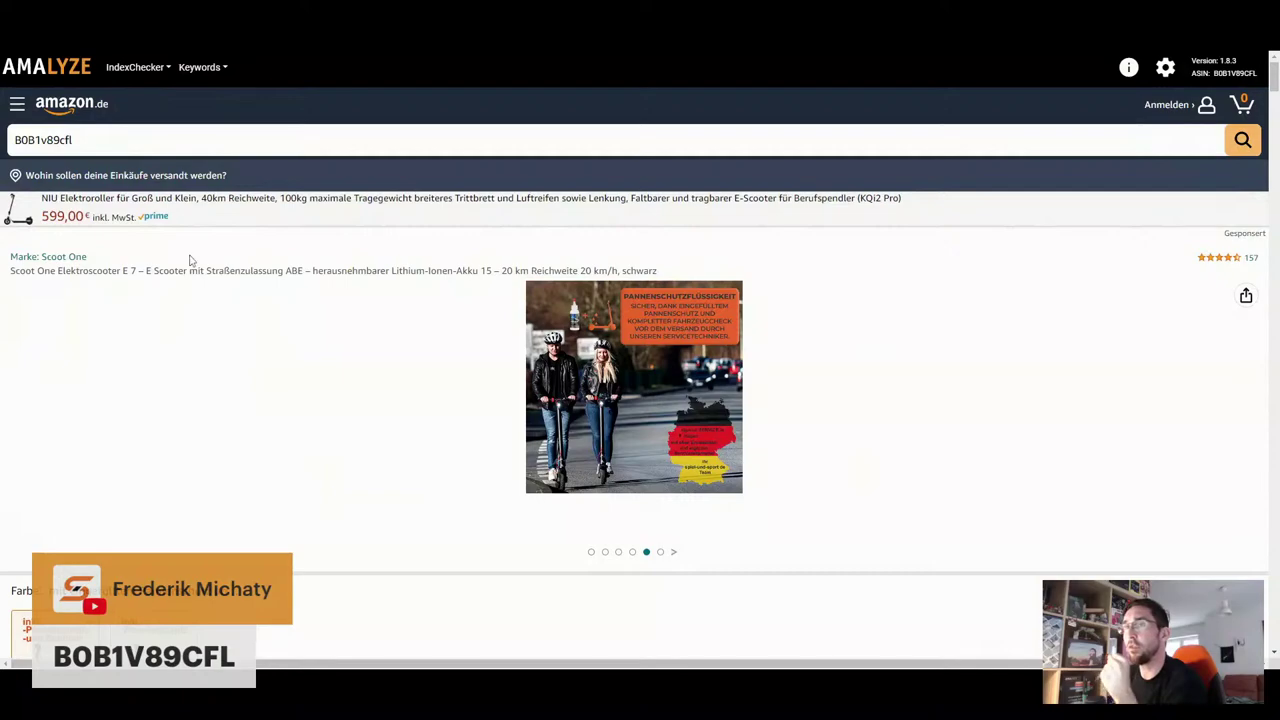
scroll(55, 503, "down", 5)
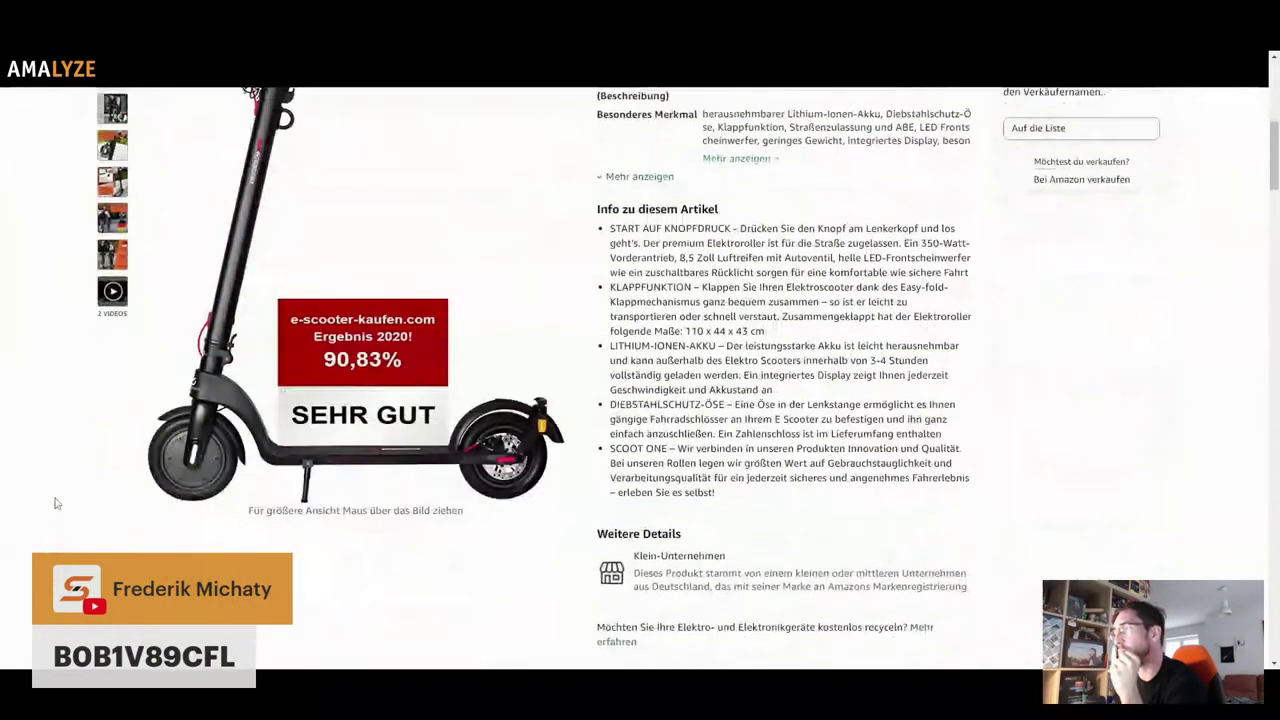
scroll(55, 503, "down", 15)
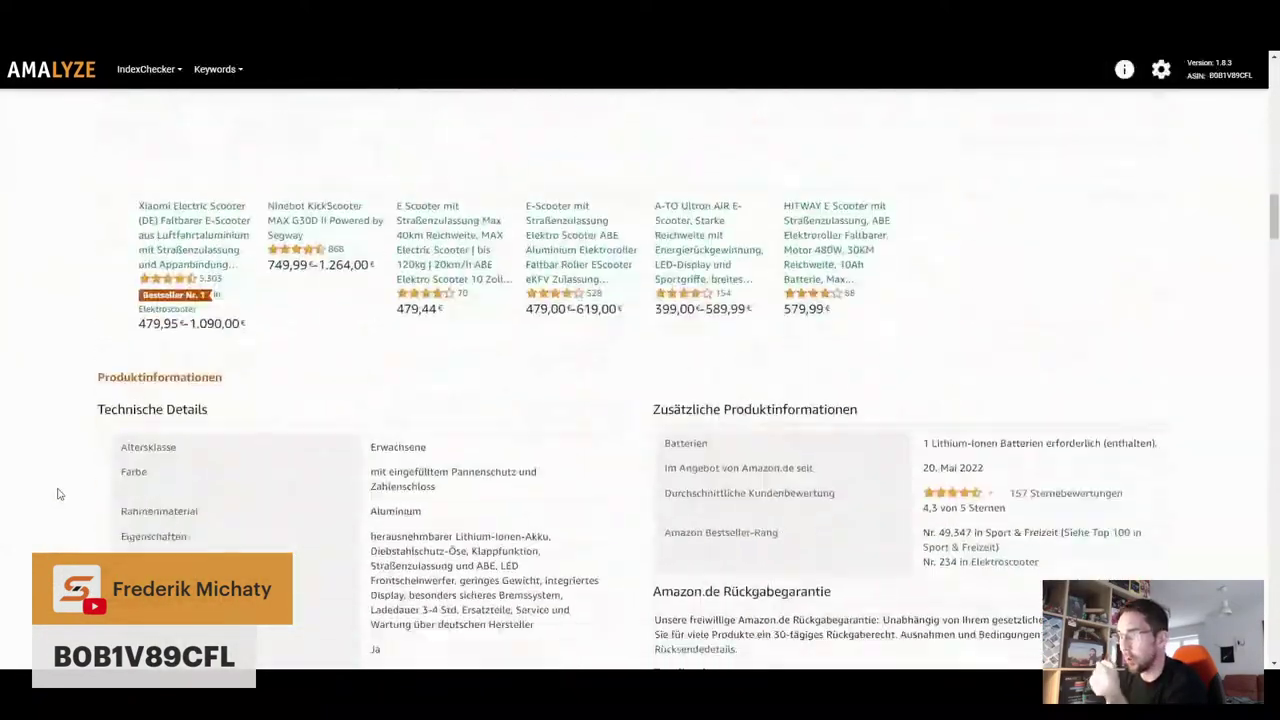
scroll(58, 492, "down", 10)
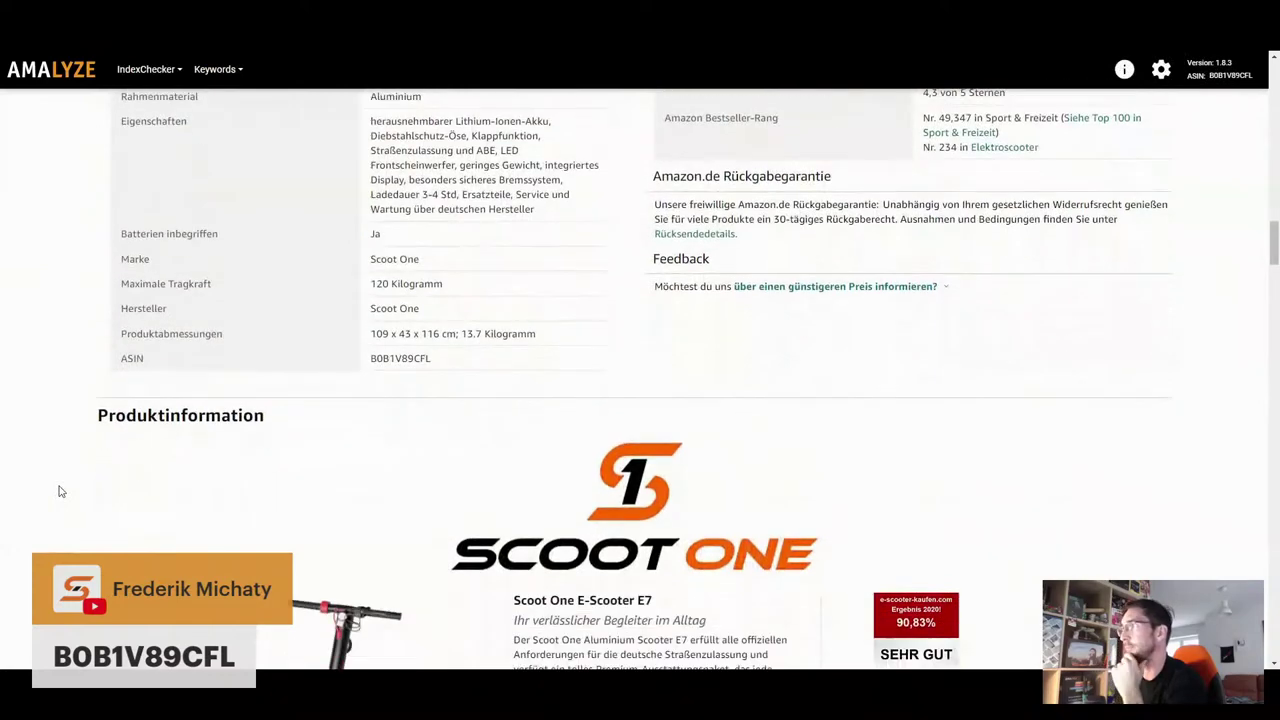
scroll(59, 491, "down", 8)
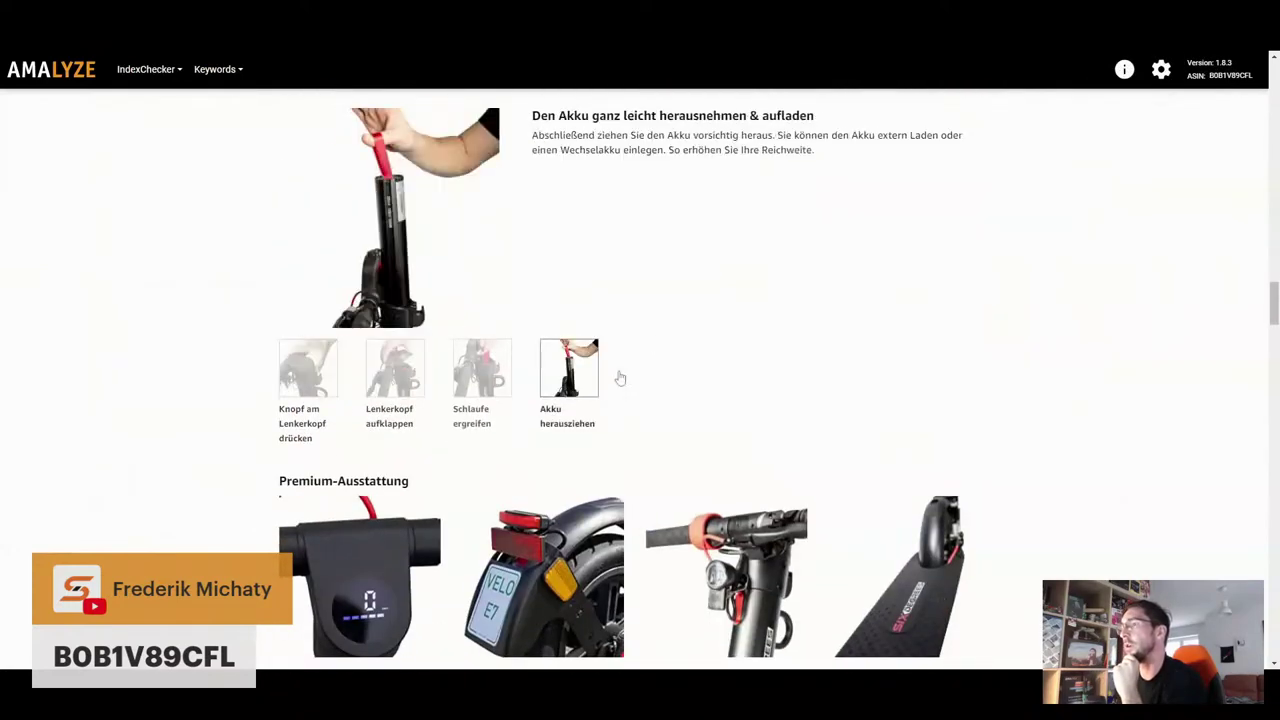
scroll(250, 400, "up", 1)
scroll(300, 440, "down", 1)
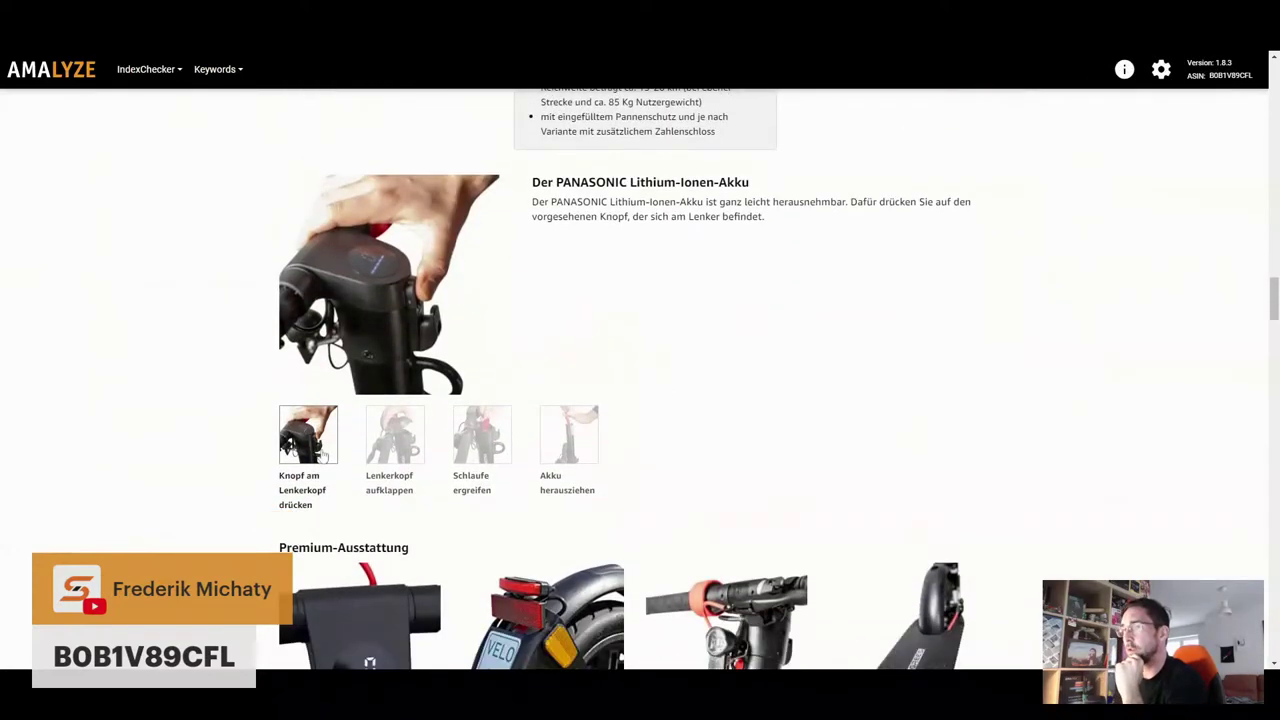
mouse_move(395, 440)
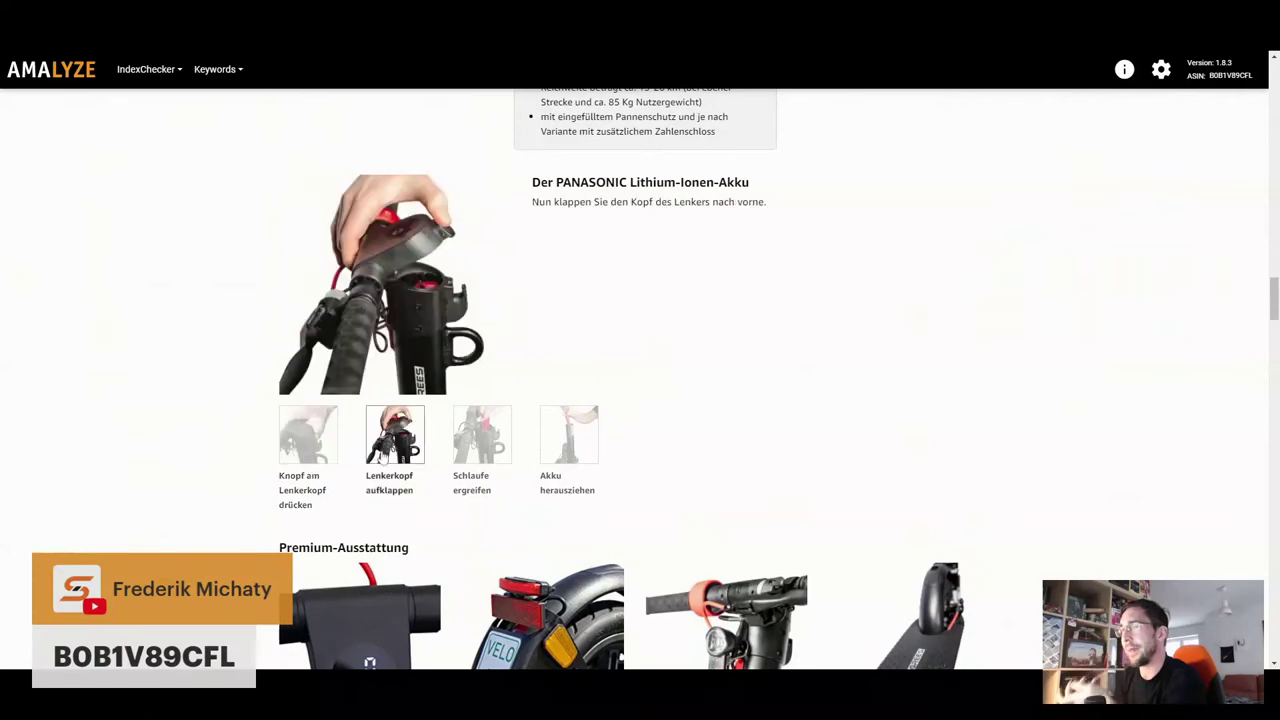
Read the Premium-Ausstattung modules, the "Vorteile des Scoot One E7" bullet list and the image-and-text modules below it
scroll(270, 466, "down", 3)
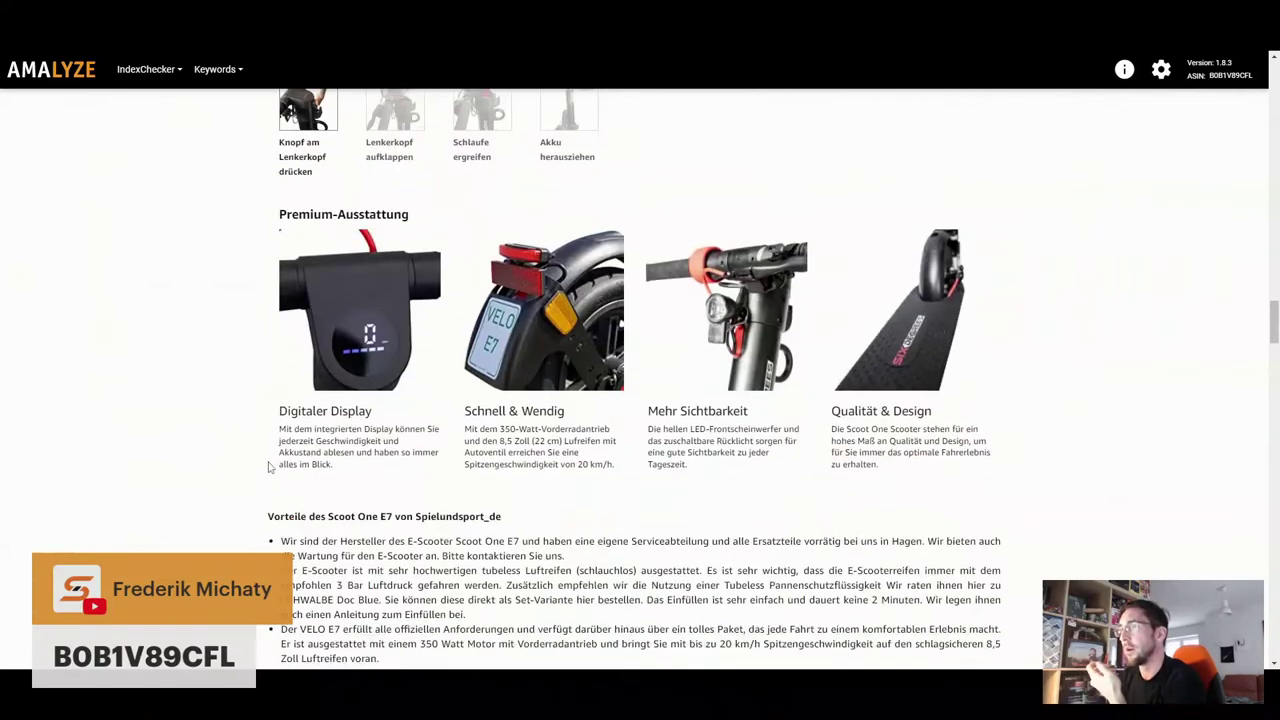
scroll(723, 361, "down", 5)
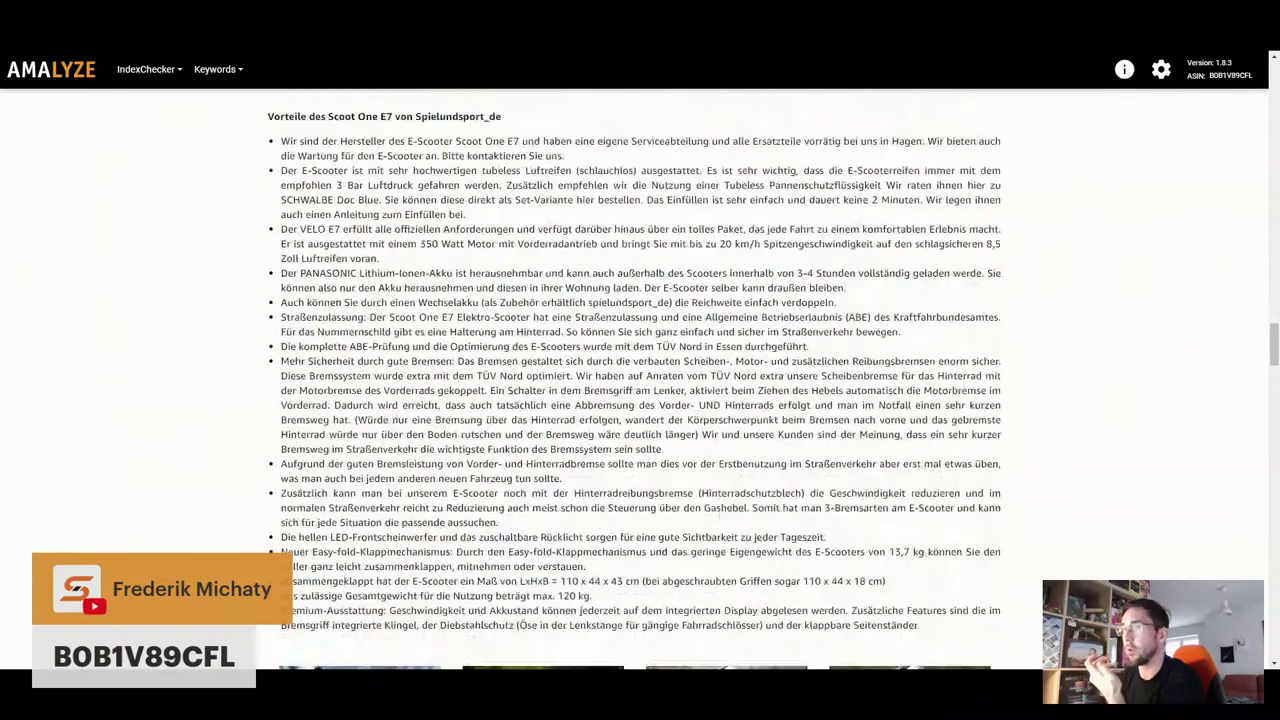
scroll(723, 361, "up", 2)
scroll(640, 380, "up", 1)
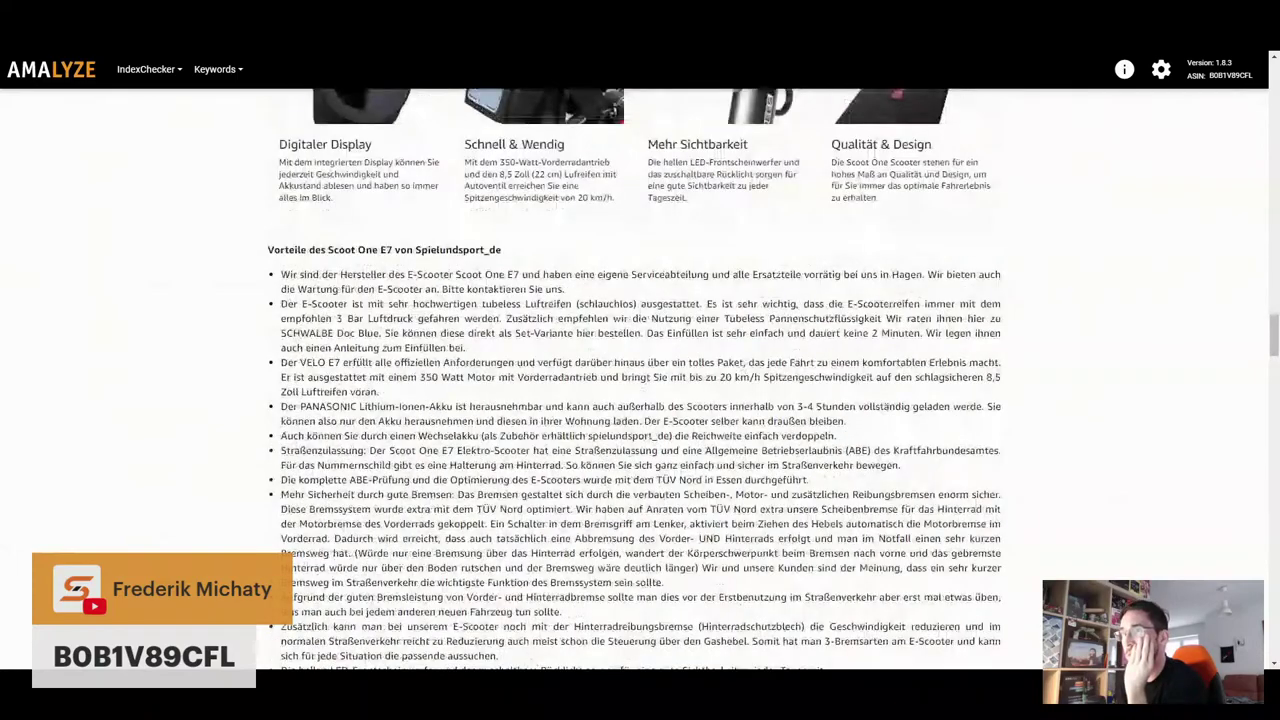
scroll(640, 380, "down", 2)
scroll(493, 477, "down", 4)
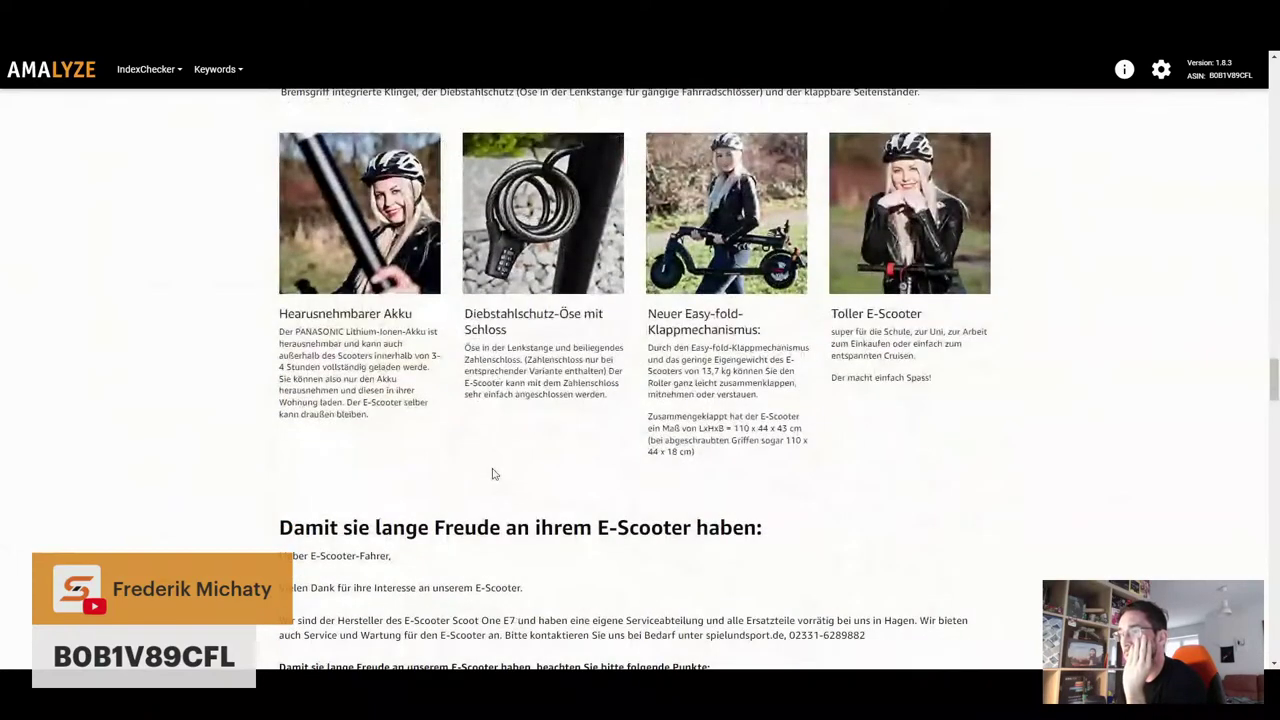
scroll(493, 474, "down", 5)
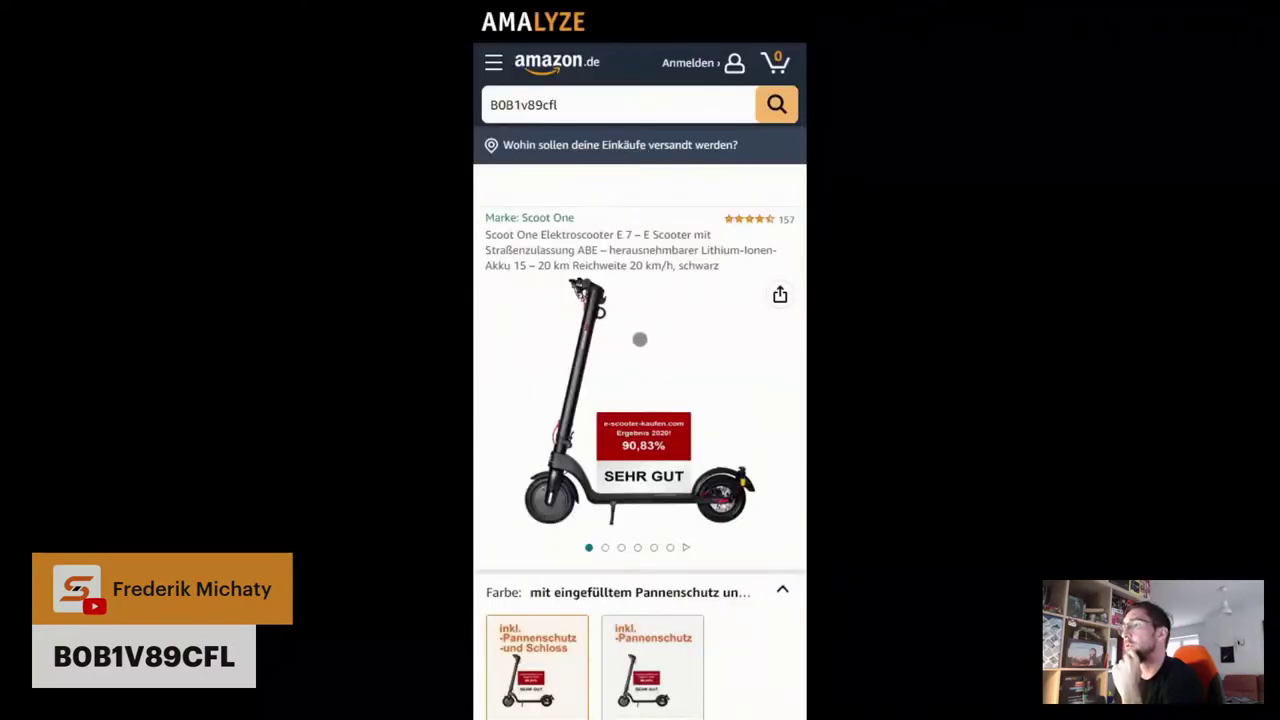
Recheck the bullet points in the mobile view and select the Pannenschutz variant of the scooter
scroll(640, 335, "down", 7)
scroll(640, 332, "down", 10)
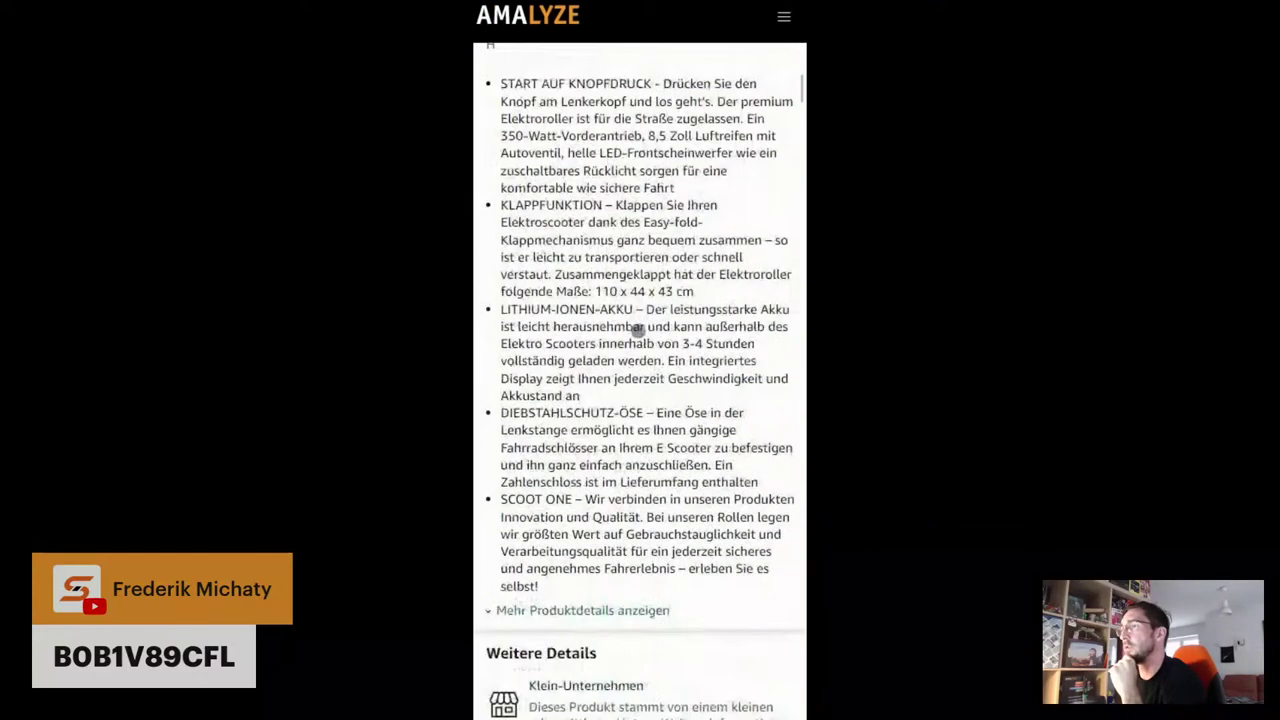
scroll(637, 323, "up", 15)
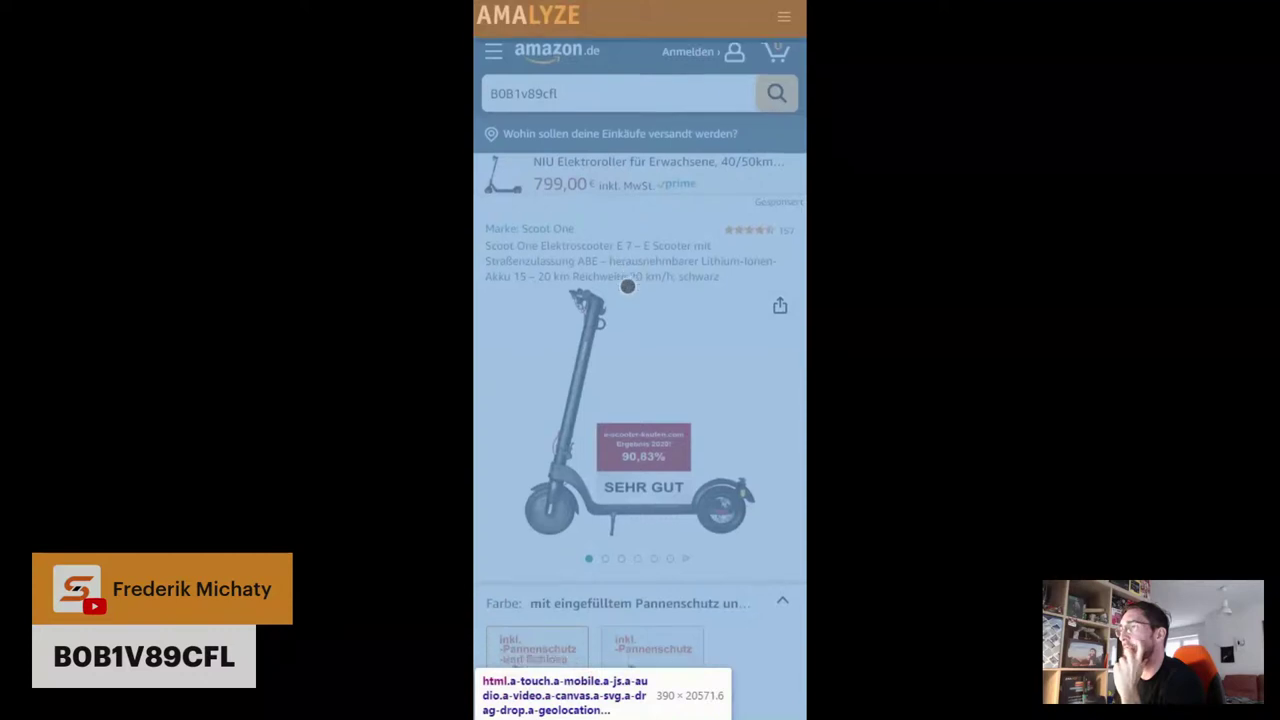
scroll(626, 286, "down", 5)
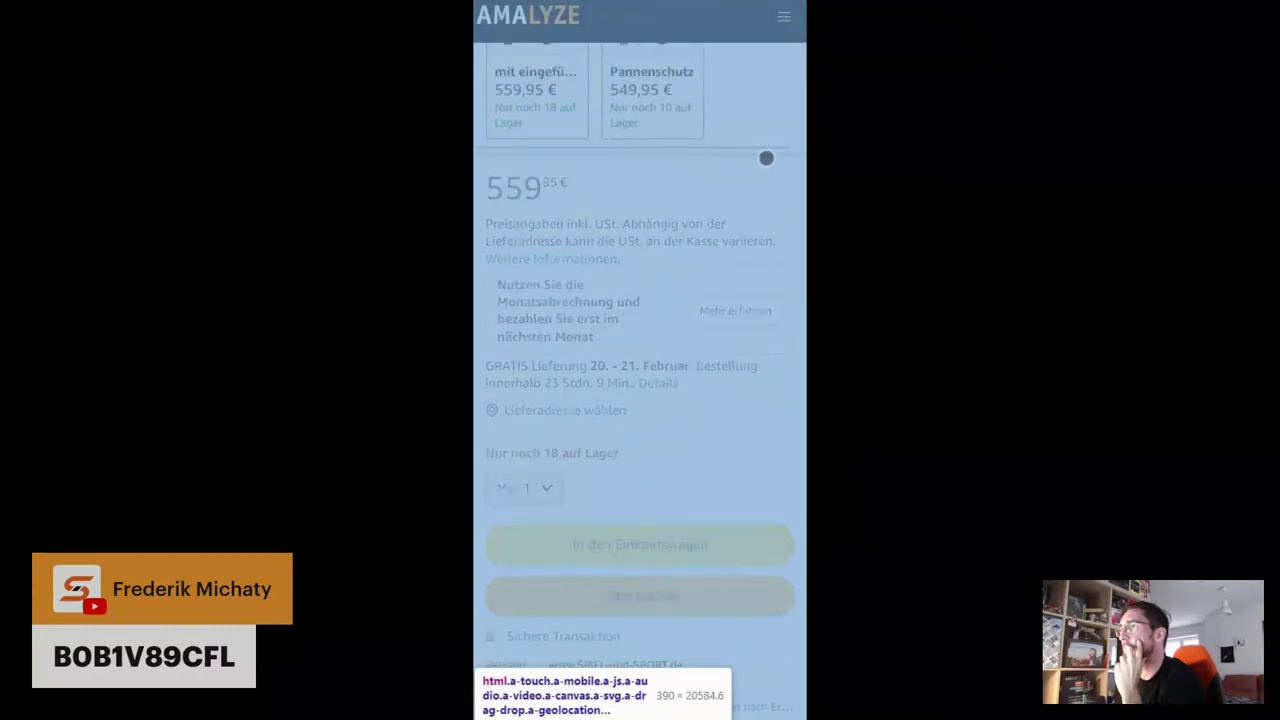
left_click(694, 97)
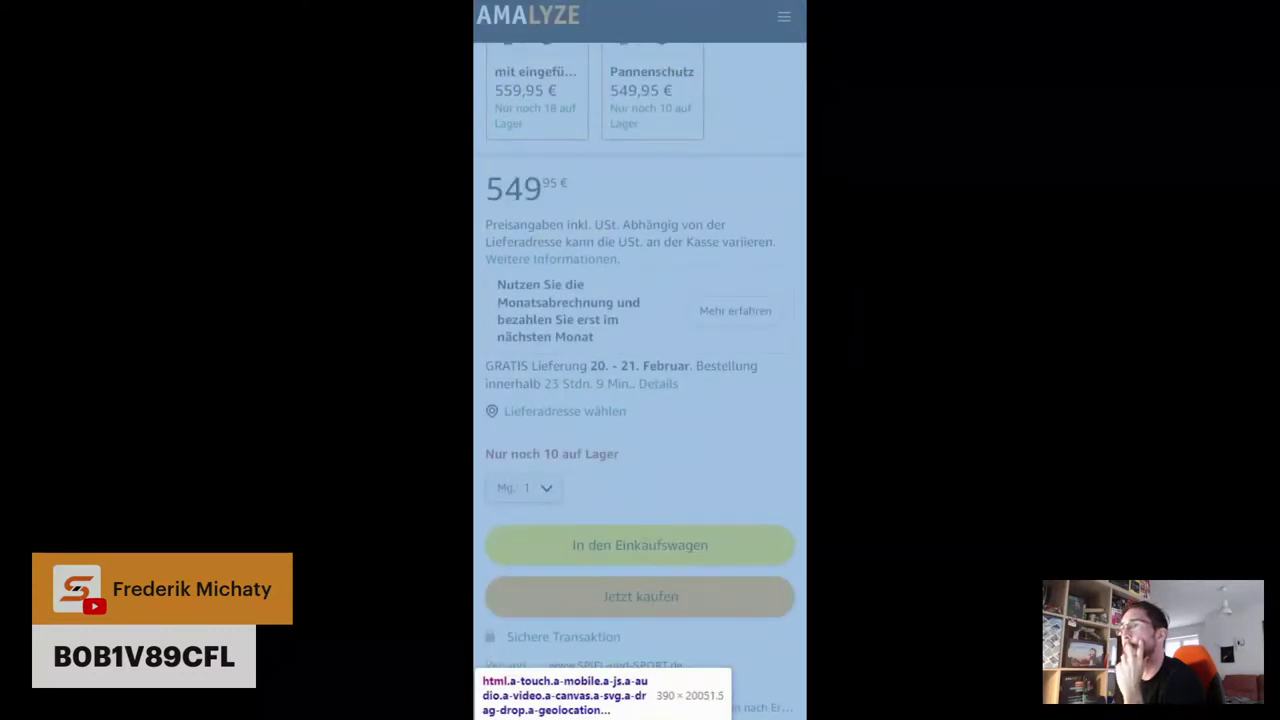
scroll(670, 296, "up", 5)
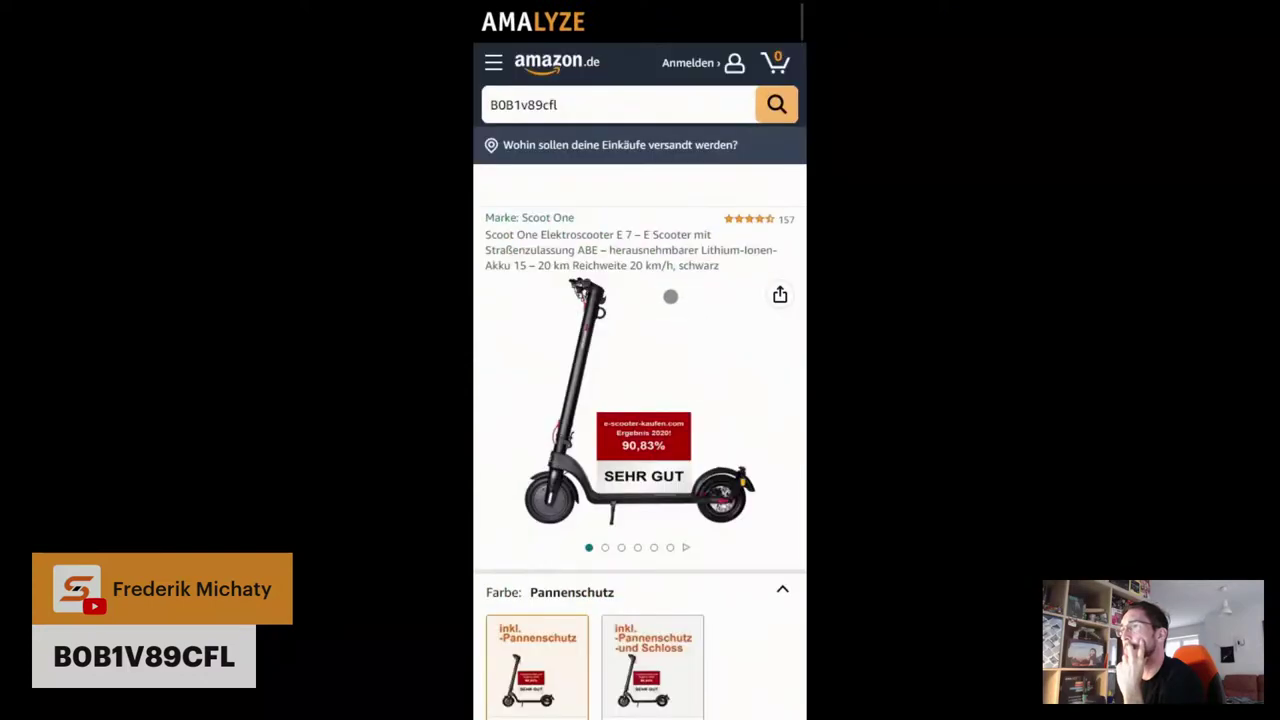
Examine the Pannenschutz variant's price area, Produktdetails and the "eingefüllt" image in its mobile product gallery
scroll(670, 296, "down", 5)
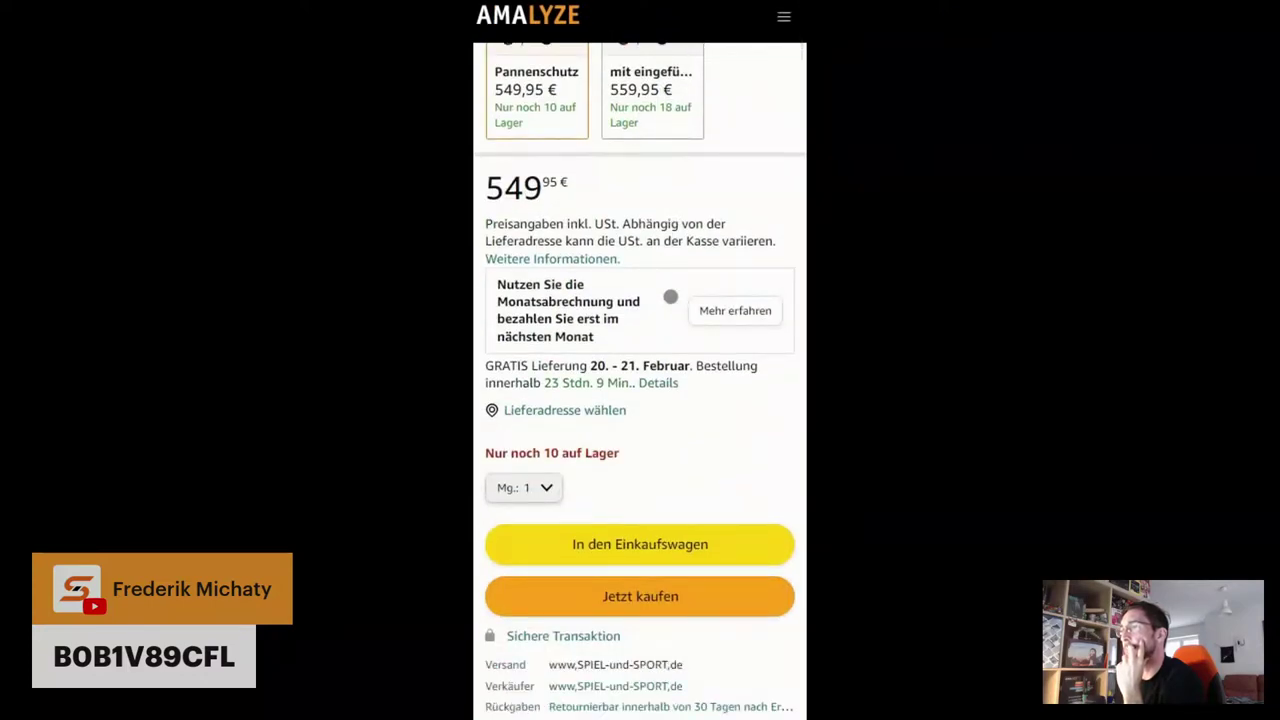
scroll(670, 296, "down", 5)
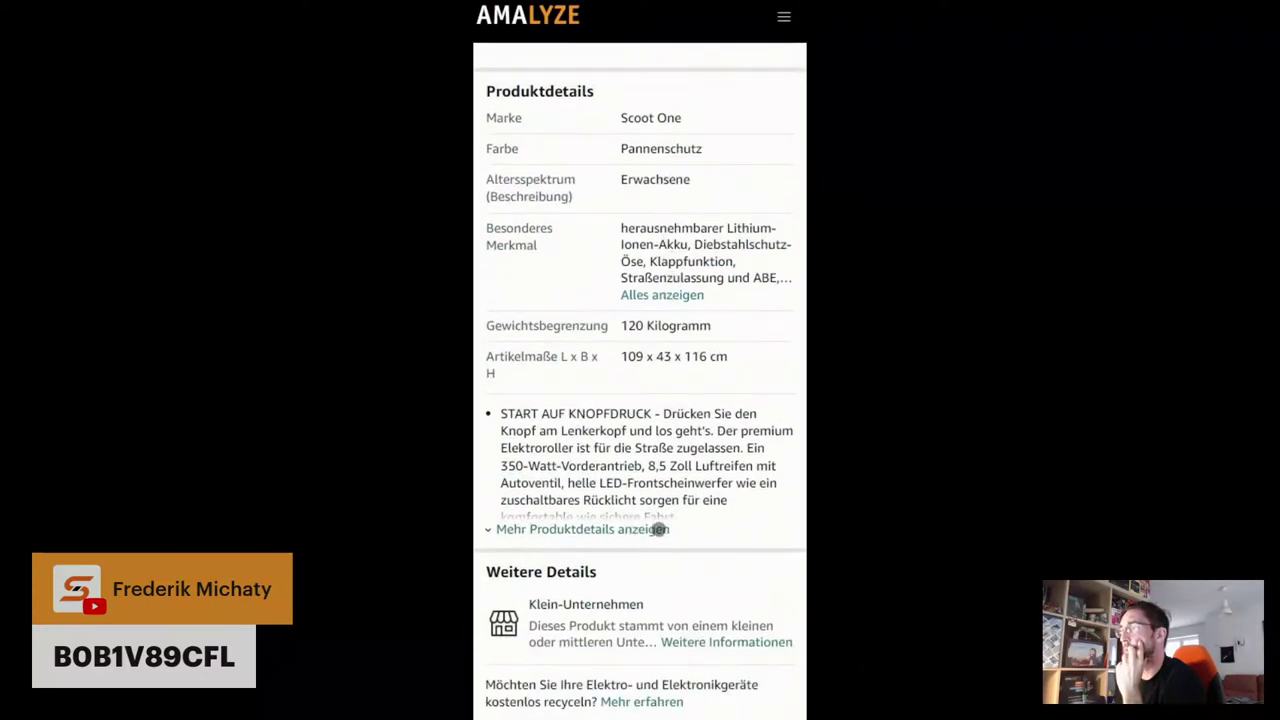
scroll(665, 500, "down", 15)
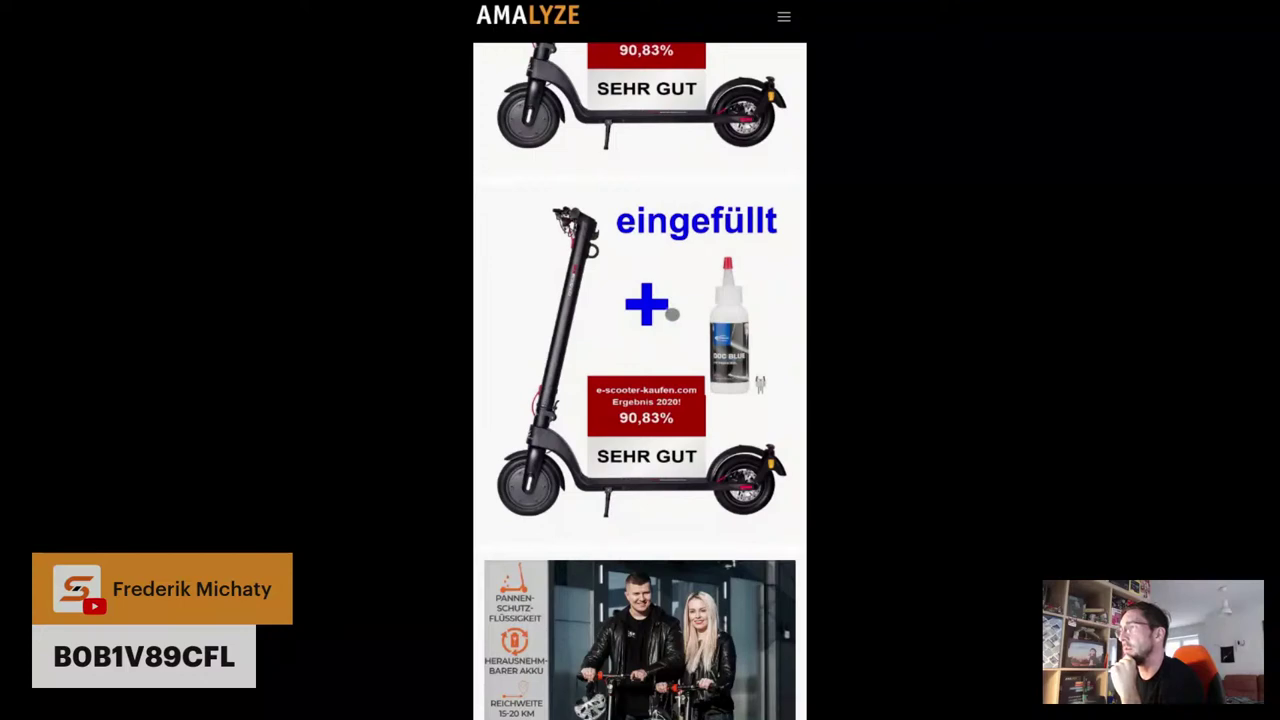
Examine the Pannenschutz variant's remaining mobile gallery images and its A+ modules from "Über Scoot One" through the Premium-Ausstattung section
scroll(672, 315, "down", 7)
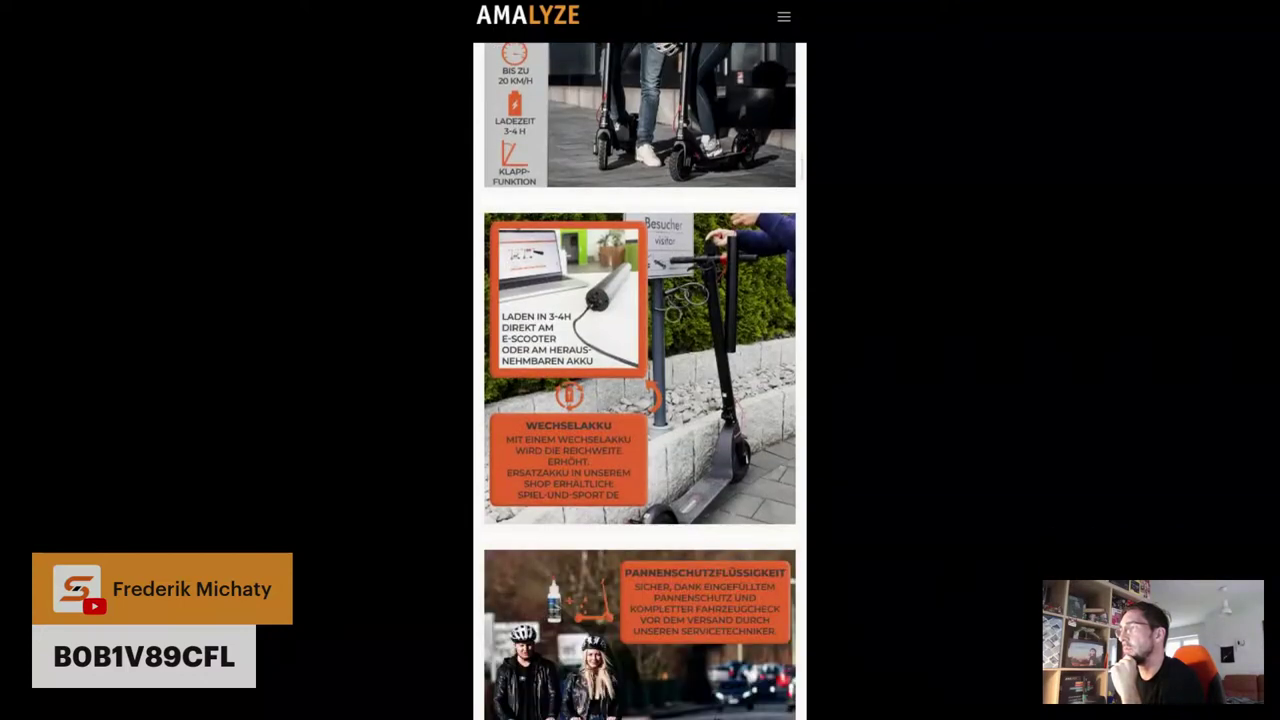
scroll(674, 317, "down", 7)
scroll(674, 317, "down", 7)
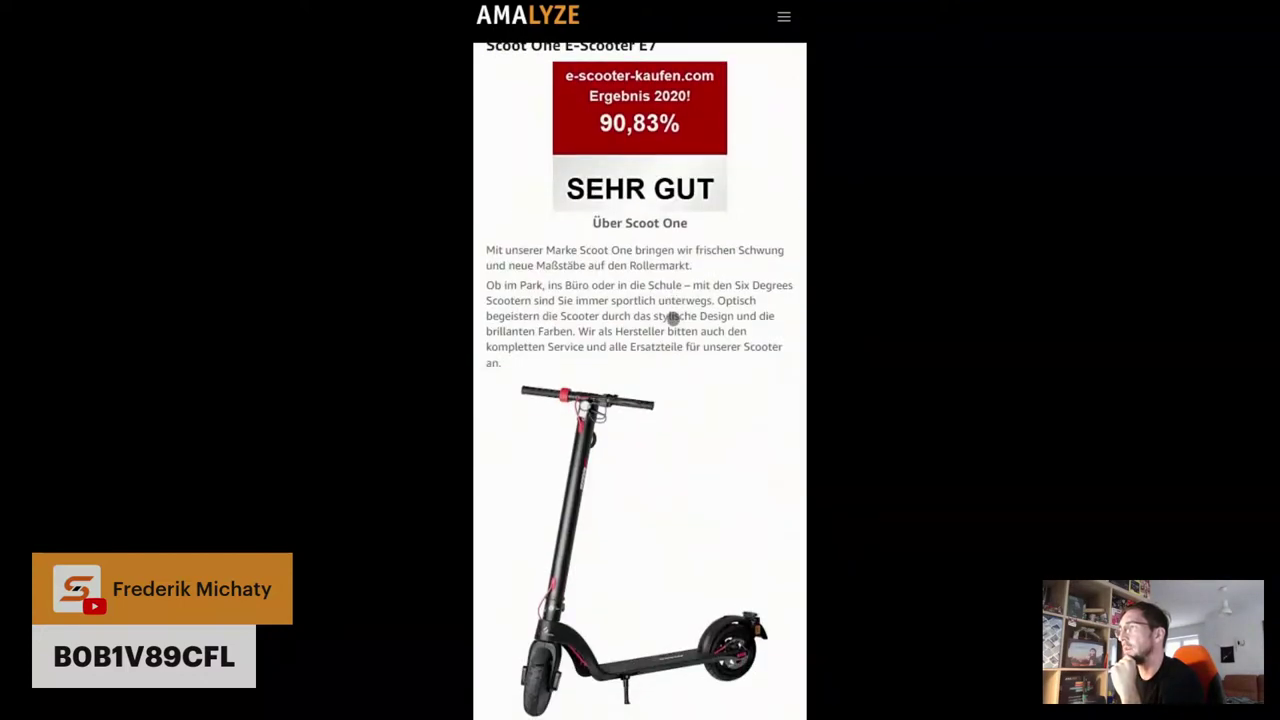
scroll(672, 318, "down", 7)
scroll(672, 318, "down", 3)
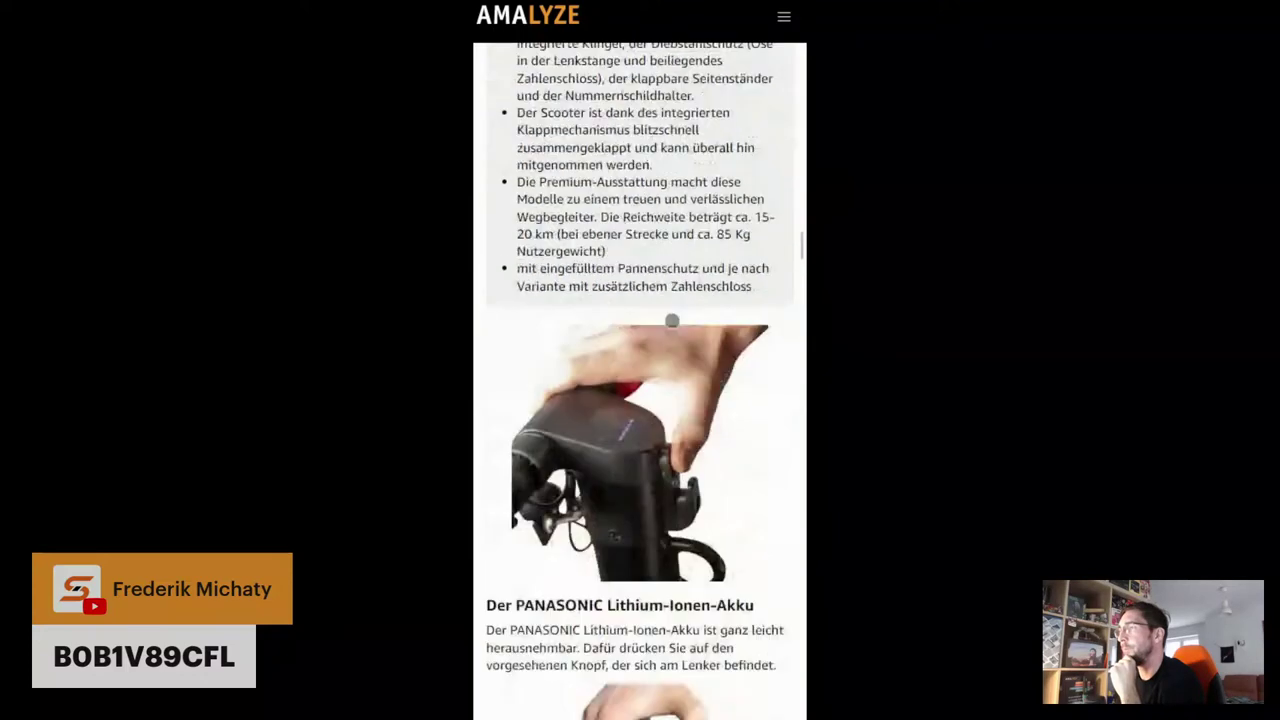
scroll(672, 320, "down", 12)
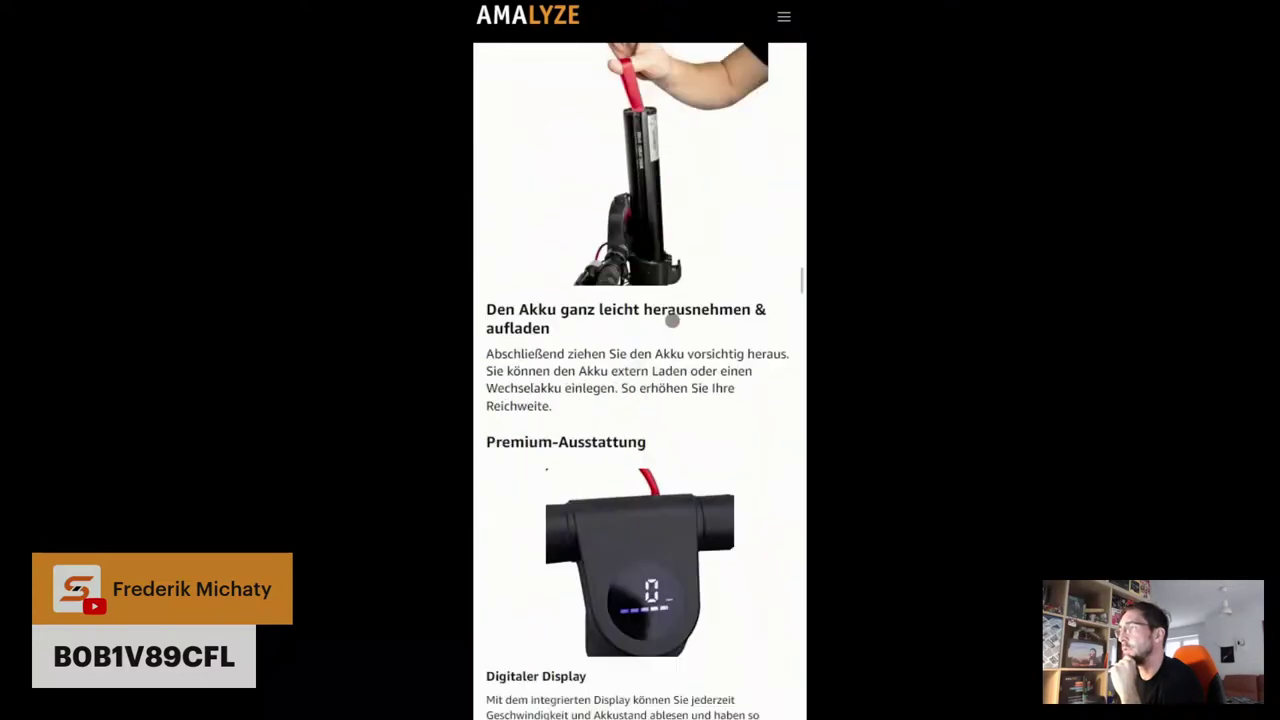
scroll(672, 320, "down", 5)
scroll(672, 320, "down", 10)
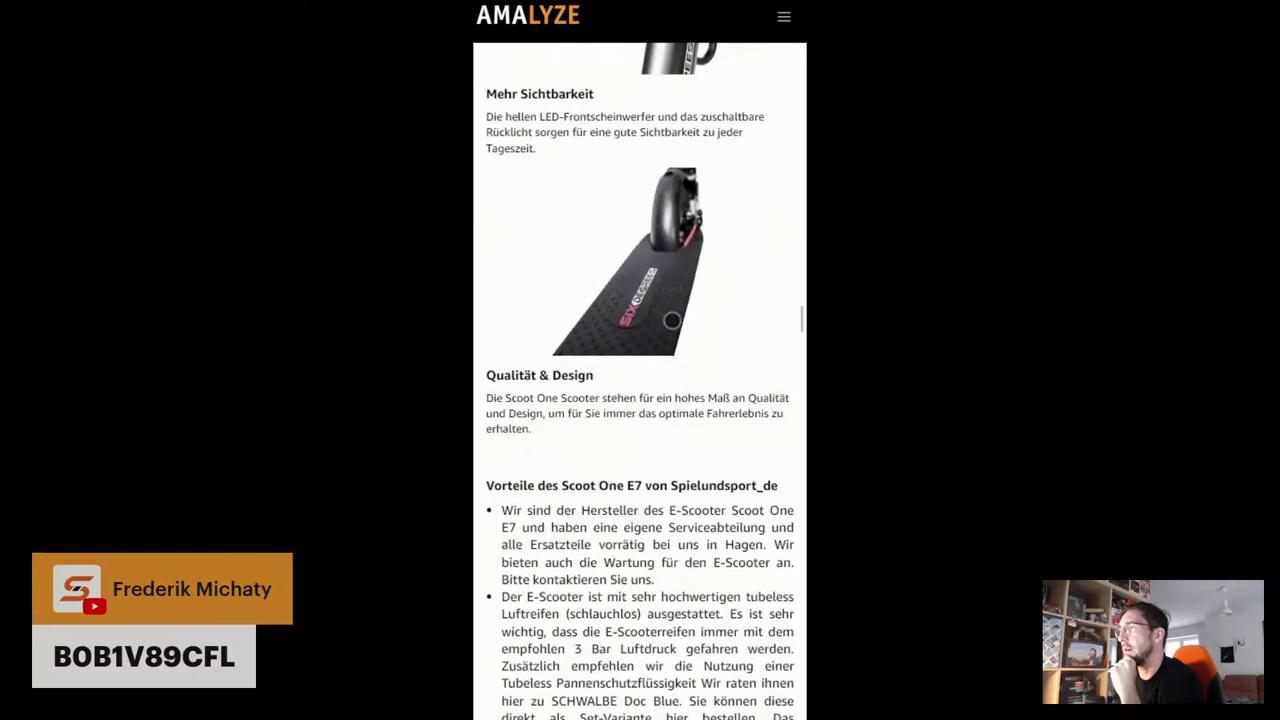
Review the mobile "Vorteile des Scoot One E7" list, the "Damit sie lange Freude an ihrem E-Scooter haben" text and the product information
scroll(672, 320, "down", 10)
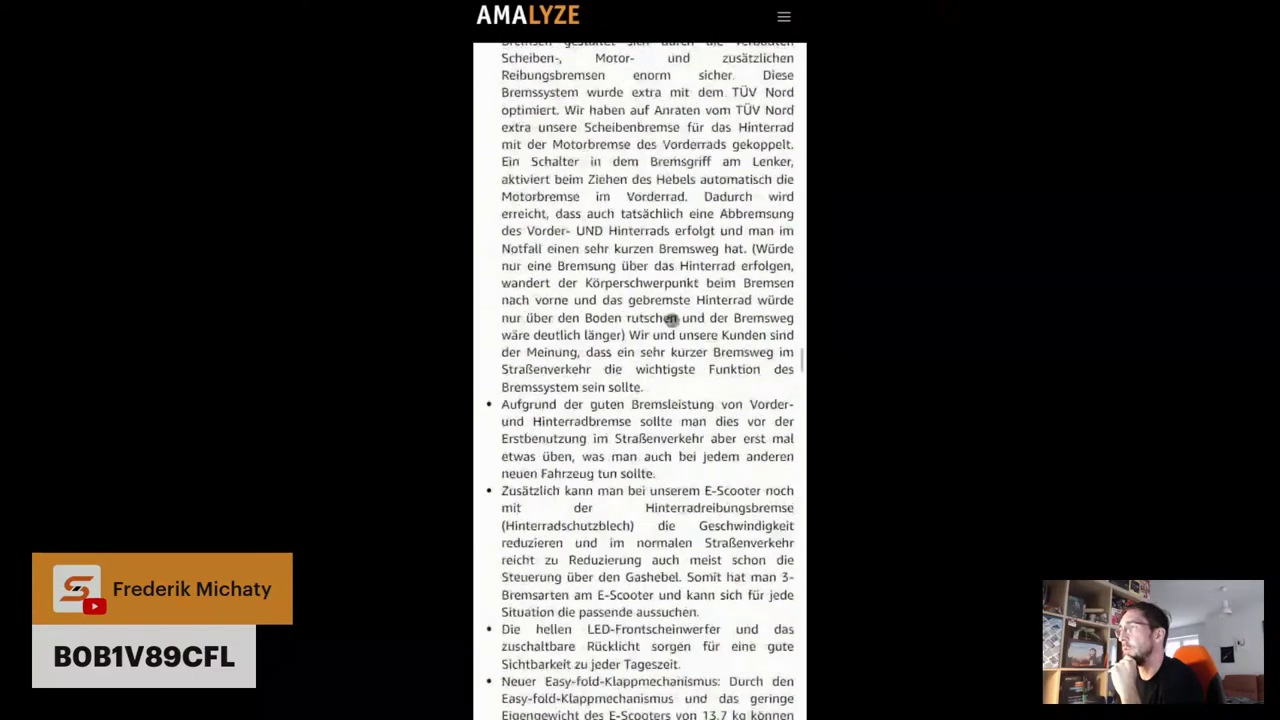
scroll(672, 320, "down", 10)
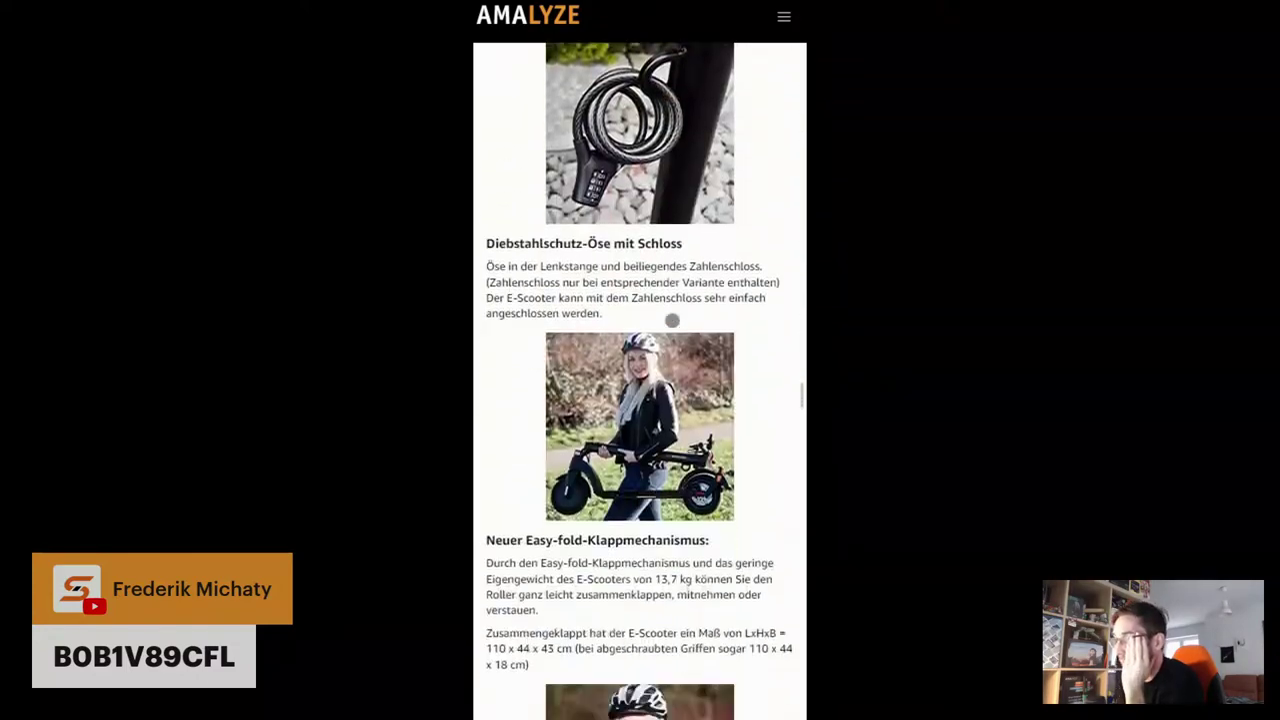
scroll(672, 320, "down", 10)
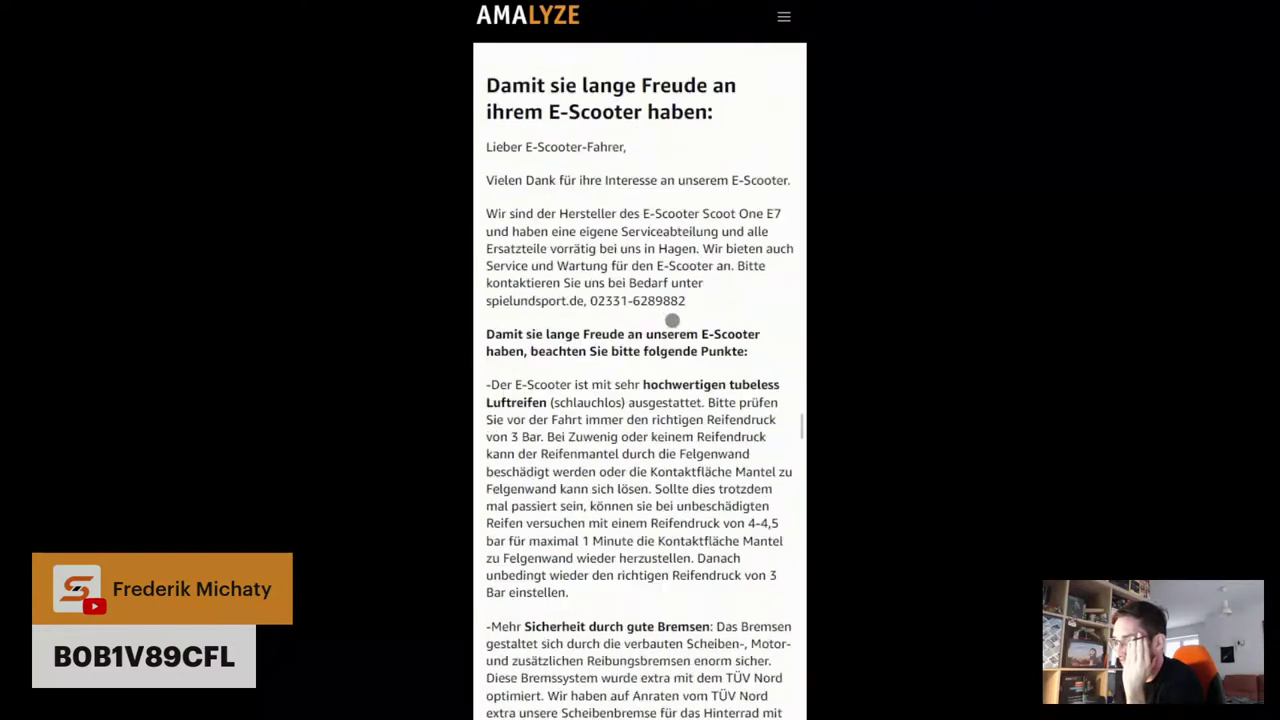
scroll(672, 320, "down", 10)
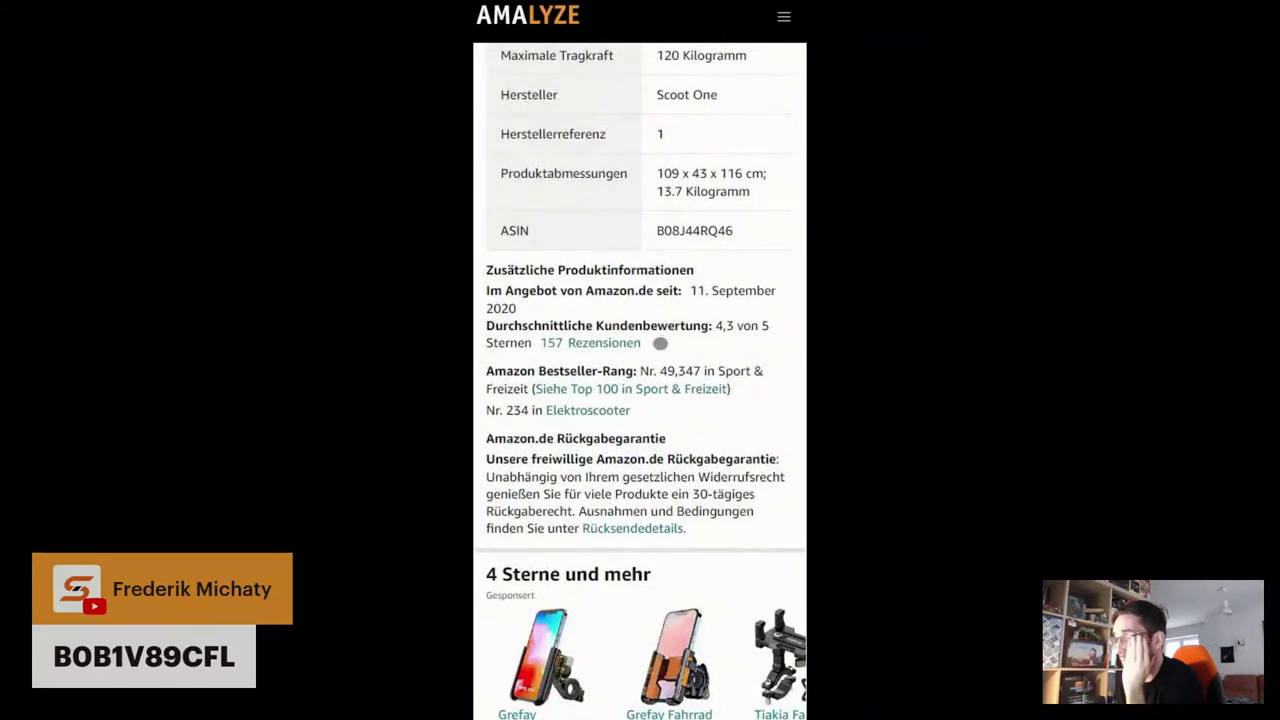
scroll(653, 413, "up", 10)
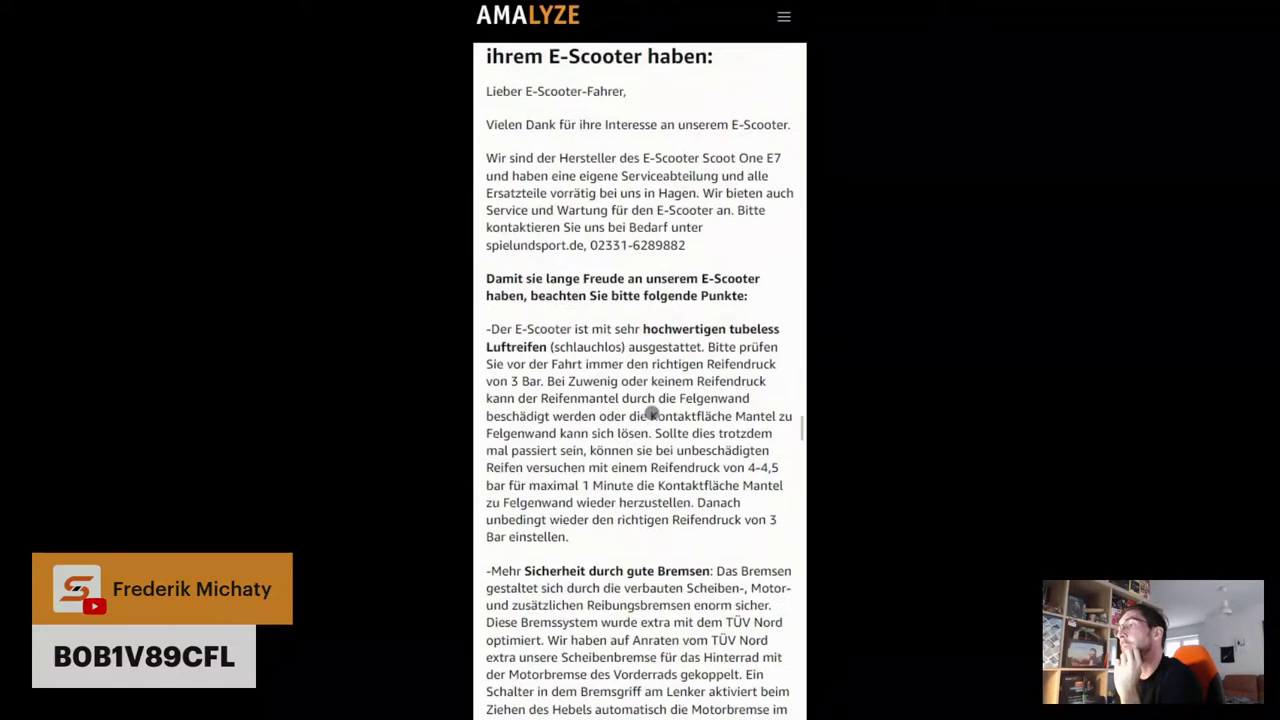
scroll(650, 410, "up", 15)
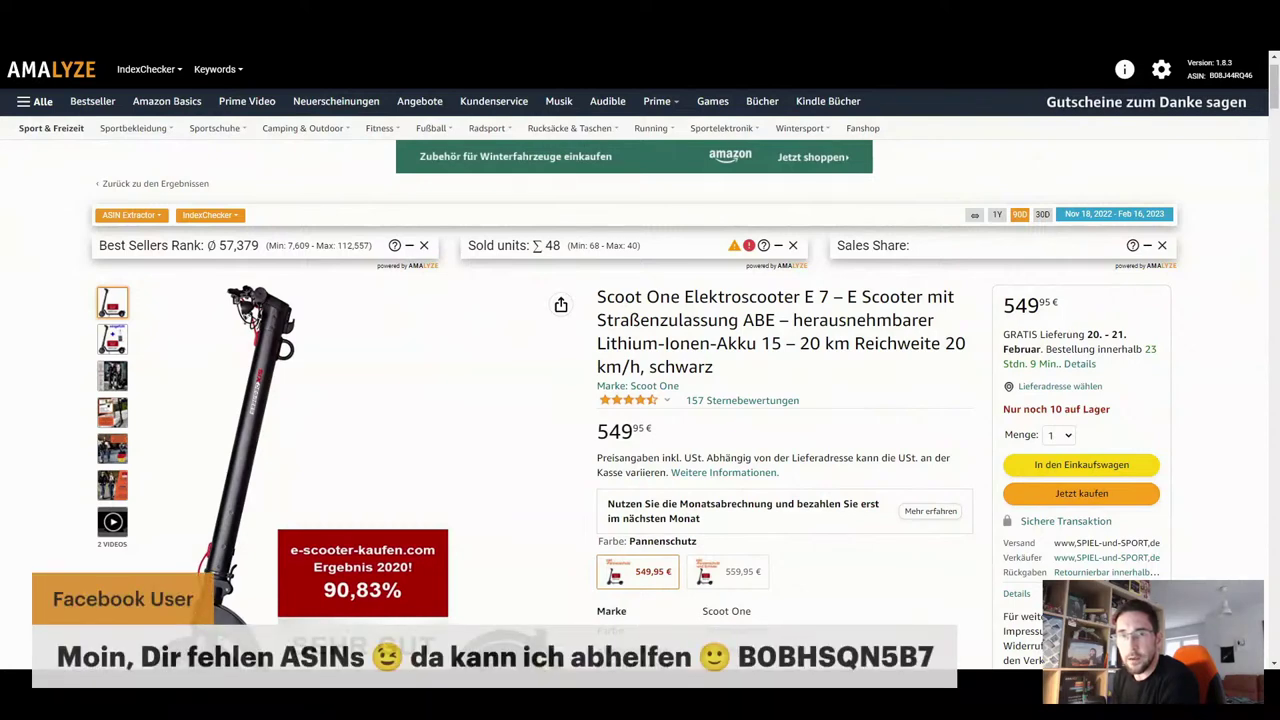
Return to the desktop view and search Amazon for the viewer-submitted ASIN B0BHSQN5B7
scroll(310, 175, "up", 1)
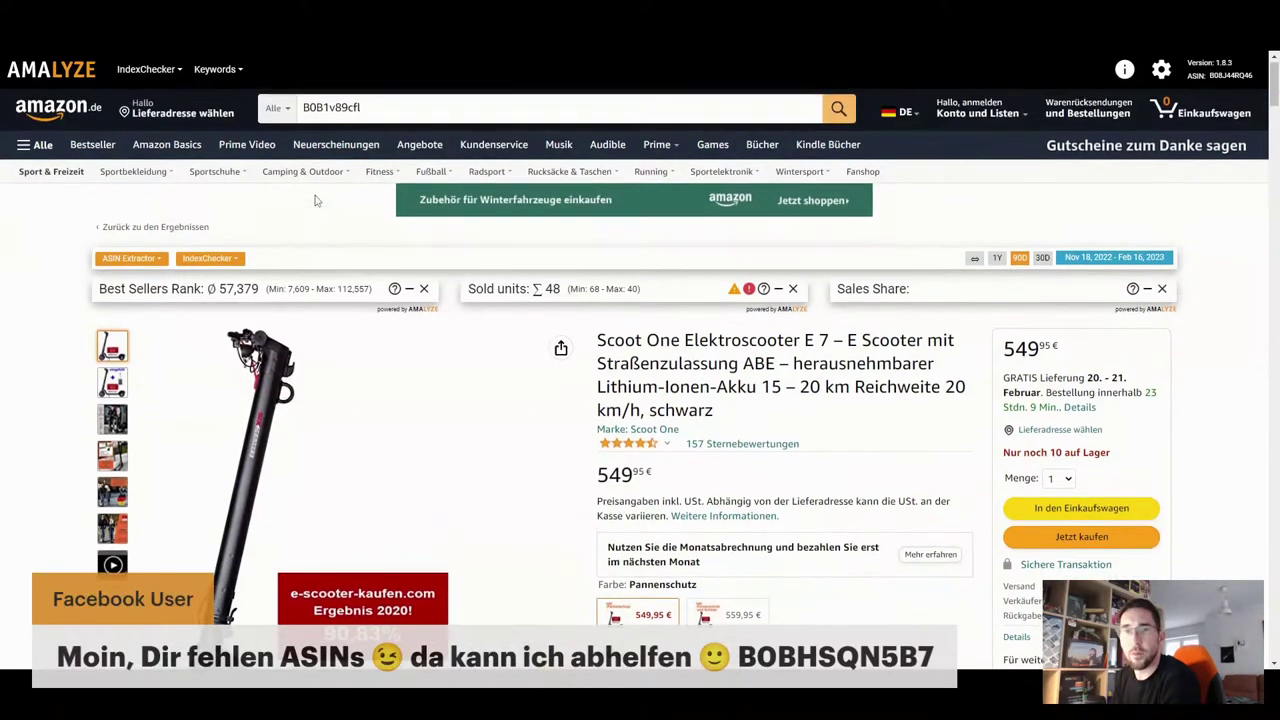
left_click_drag(324, 108, 360, 108)
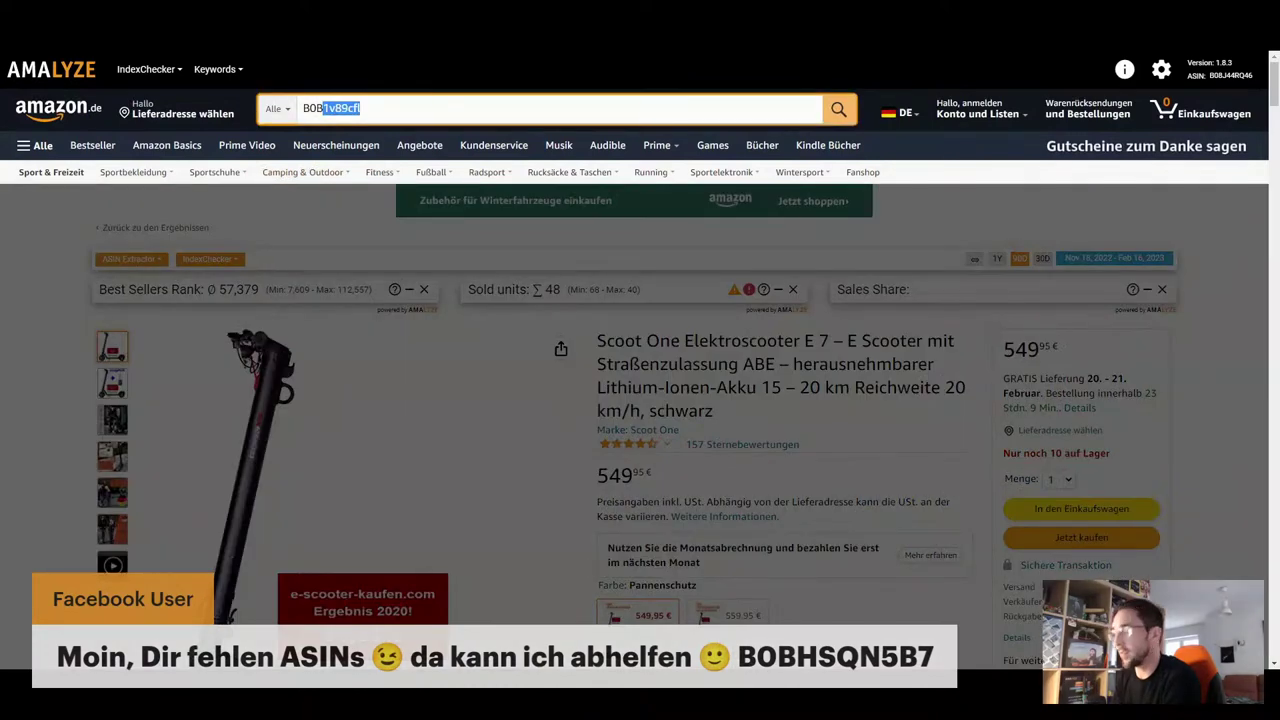
key("BackSpace")
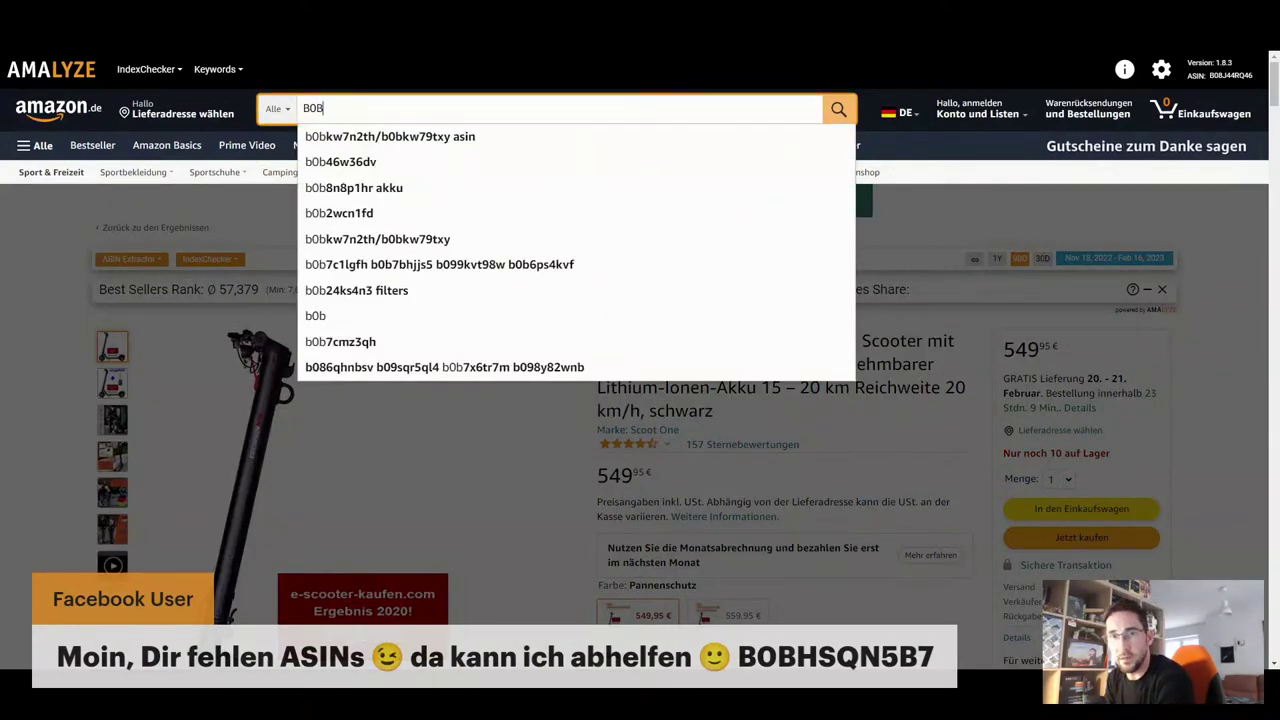
type("hsqn5")
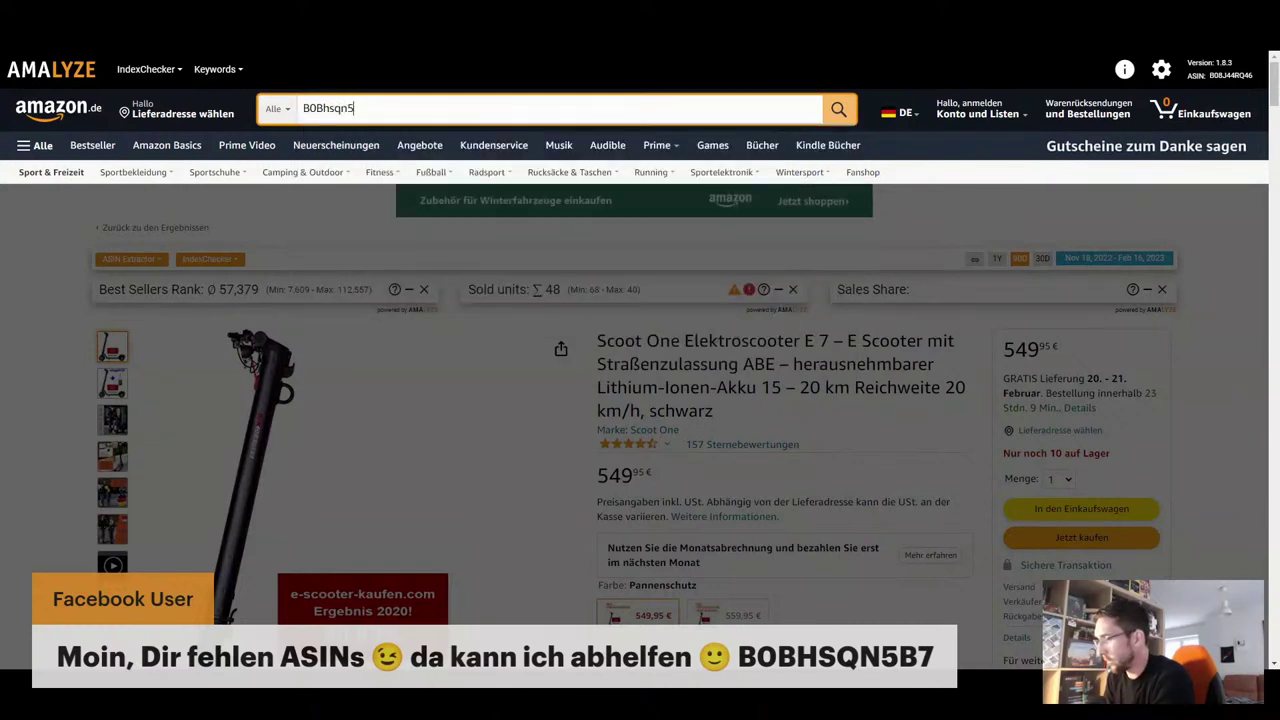
type("b7")
key("Return")
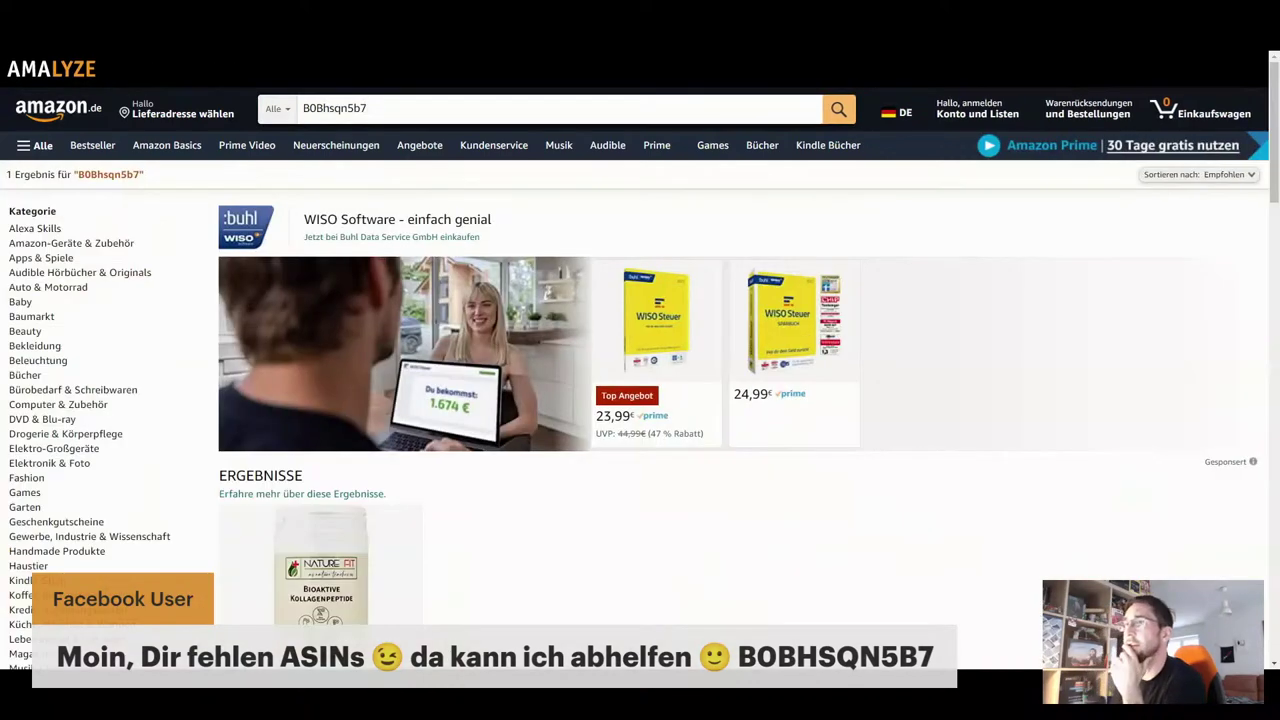
Open the NatureFit Human Premium Collagen Pulver [500g] listing from the search results
scroll(921, 313, "down", 3)
scroll(921, 313, "down", 3)
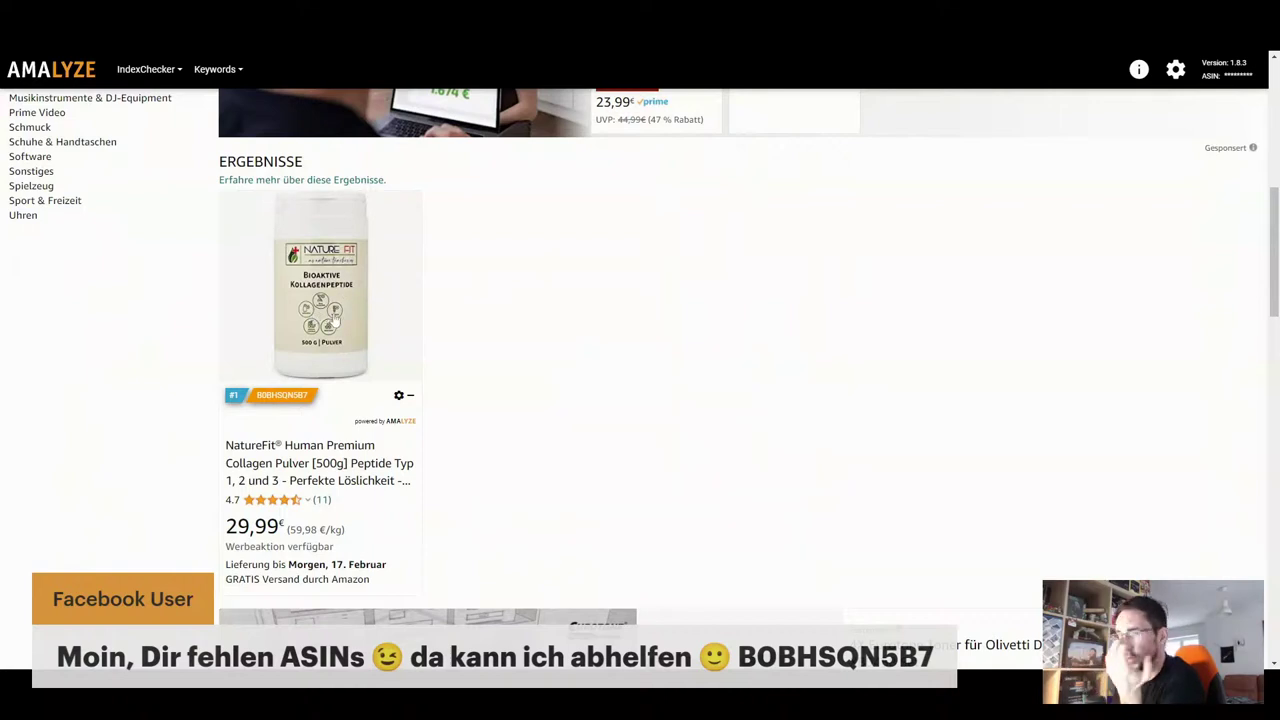
scroll(335, 318, "down", 1)
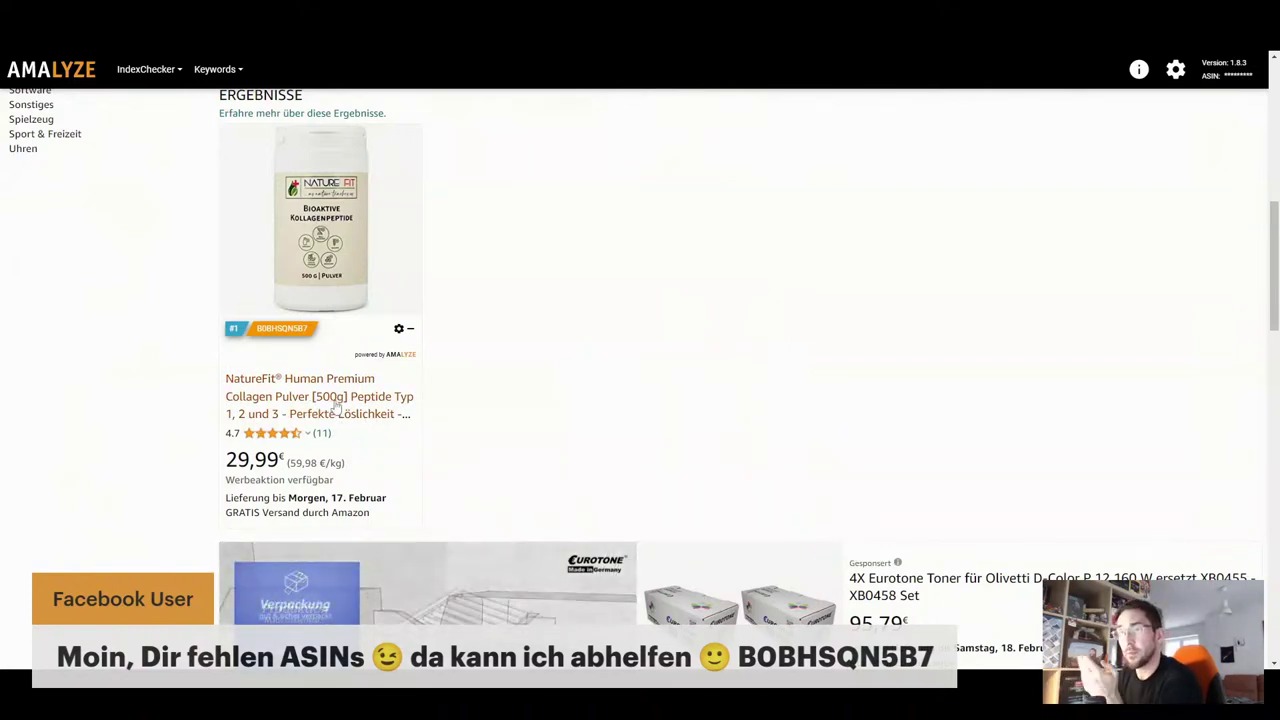
left_click(337, 408)
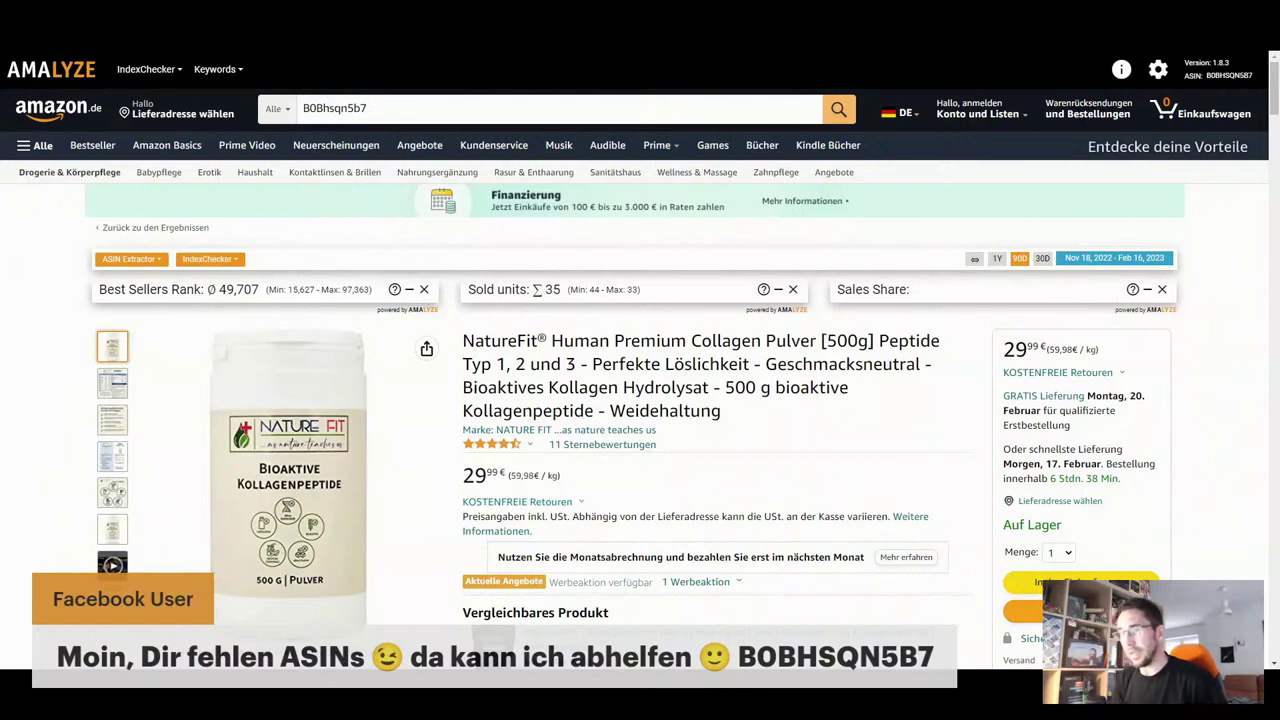
Inspect the main image's label, then view the Kollagen nutrition table and the "Human Kollagen" icon image enlarged
mouse_move(288, 530)
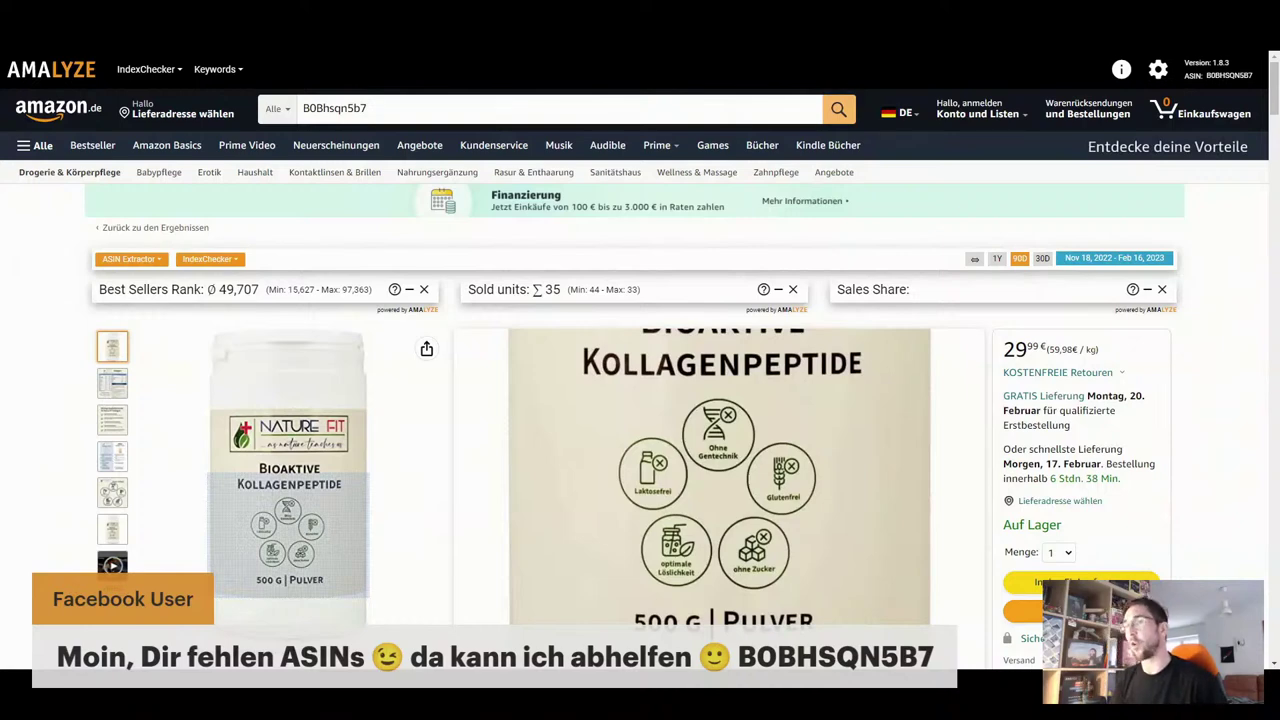
mouse_move(106, 389)
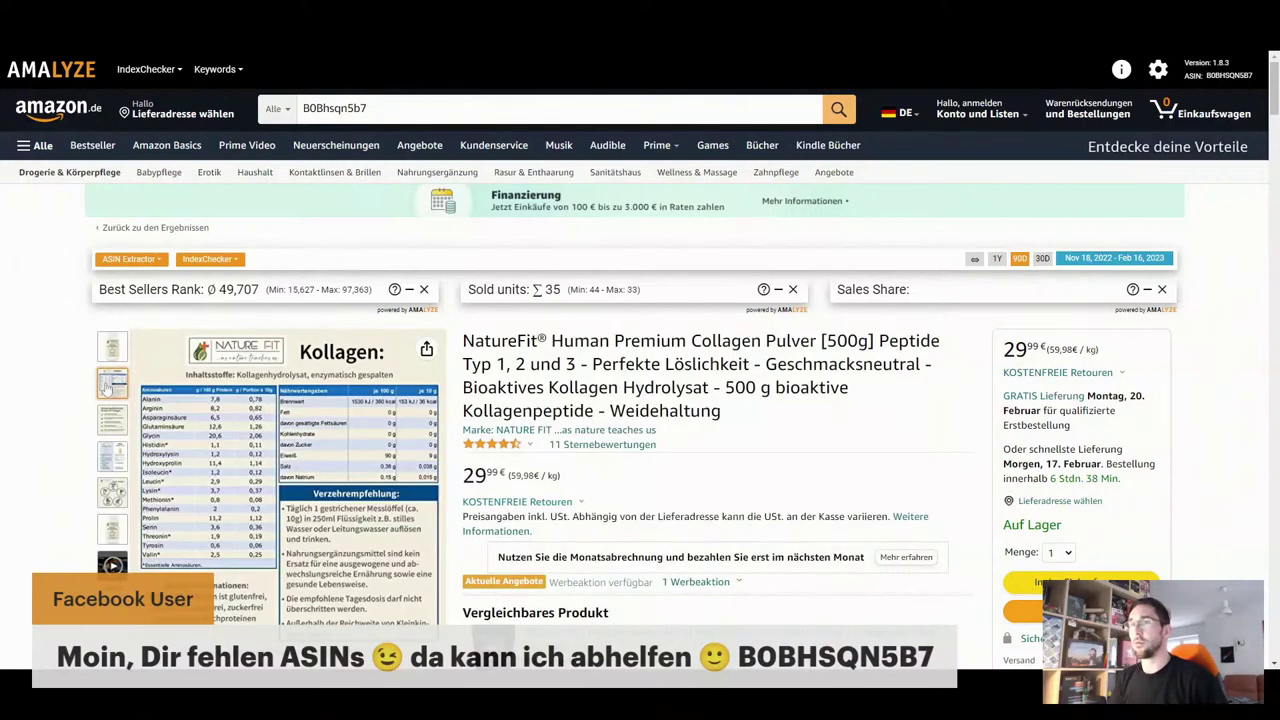
mouse_move(256, 410)
left_click(292, 453)
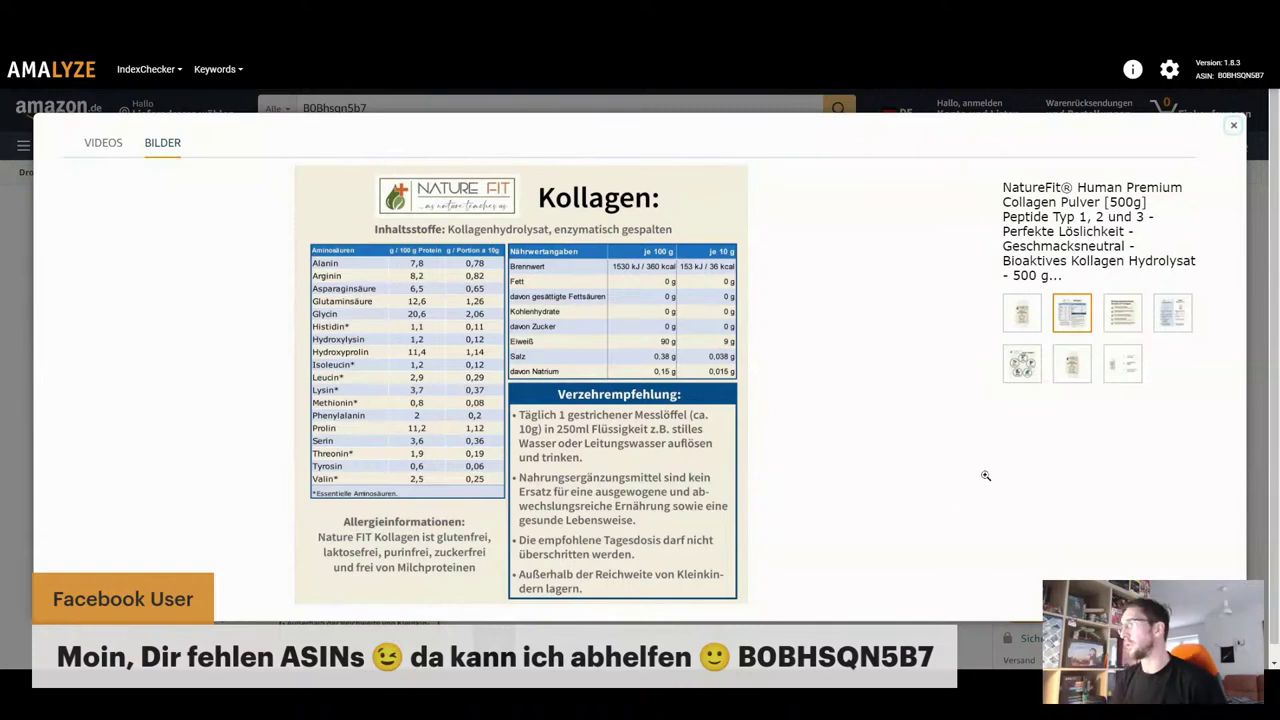
left_click(1024, 366)
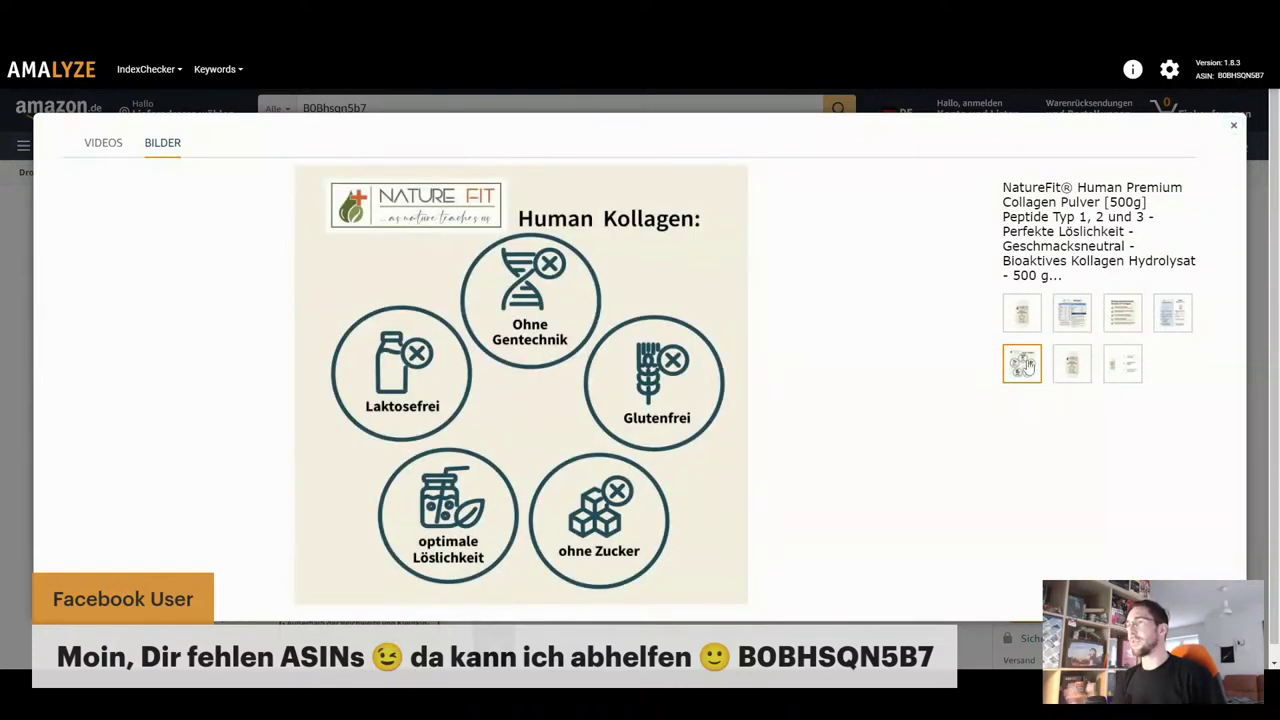
View the "Wichtige Qualitätskriterien" image, the comparison with other collagen powders, and the remaining gallery images through "Produktvorteile Anti-Aging"
left_click(1121, 314)
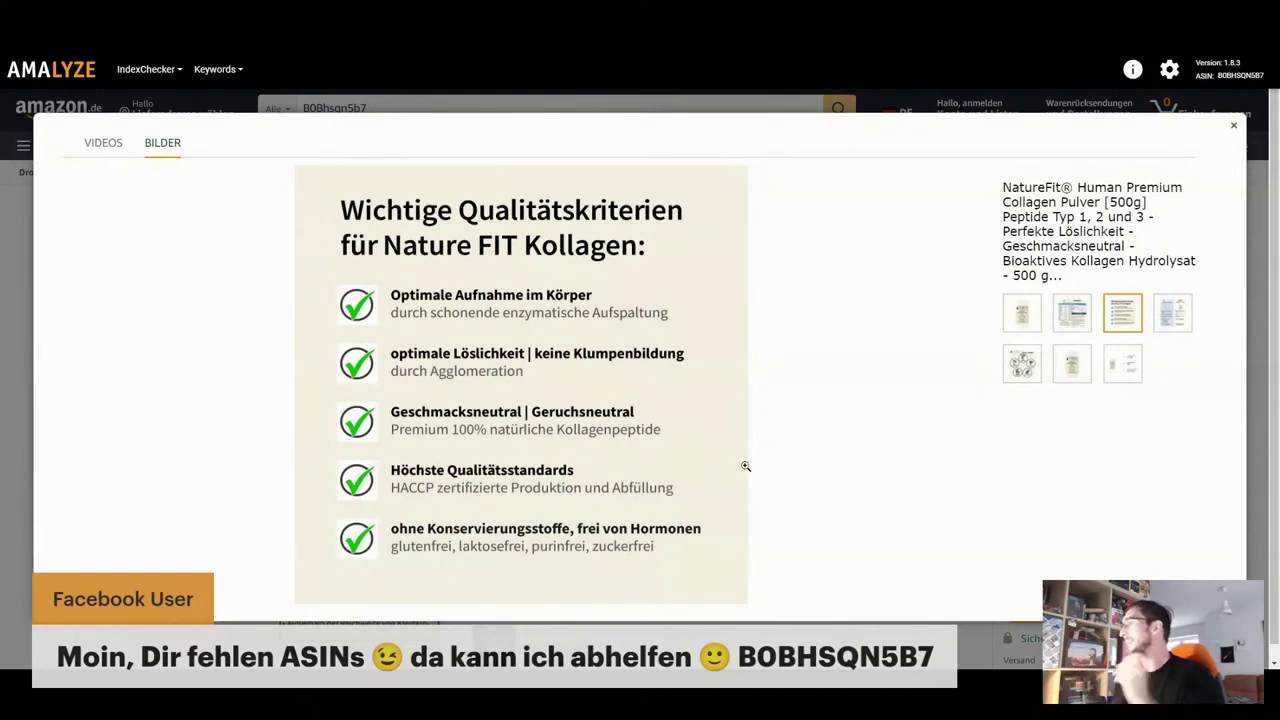
left_click(1157, 325)
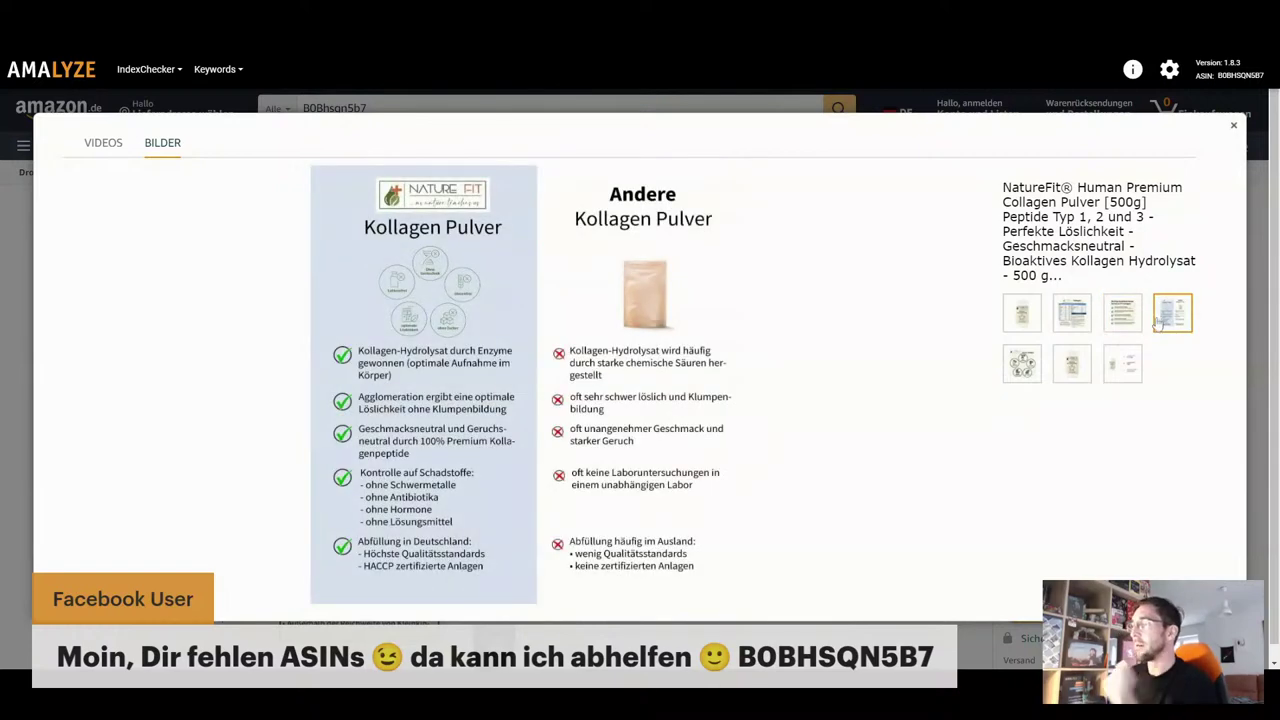
left_click(1138, 322)
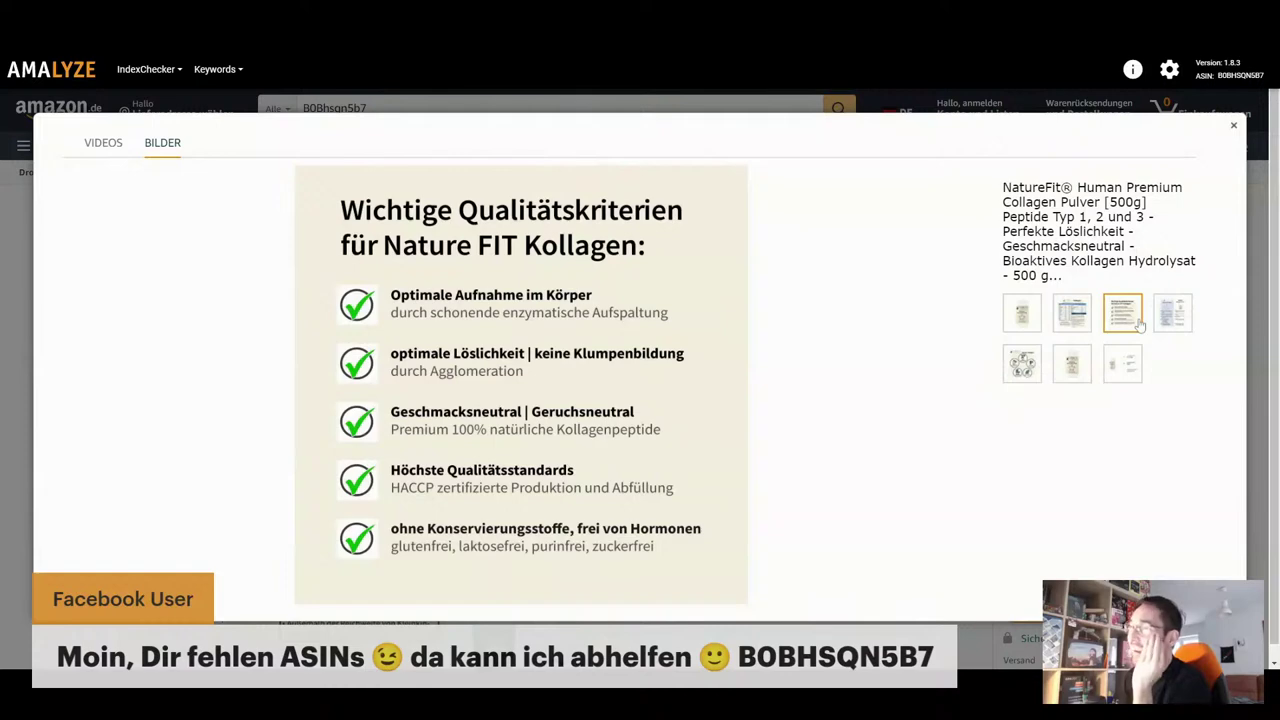
left_click(1175, 316)
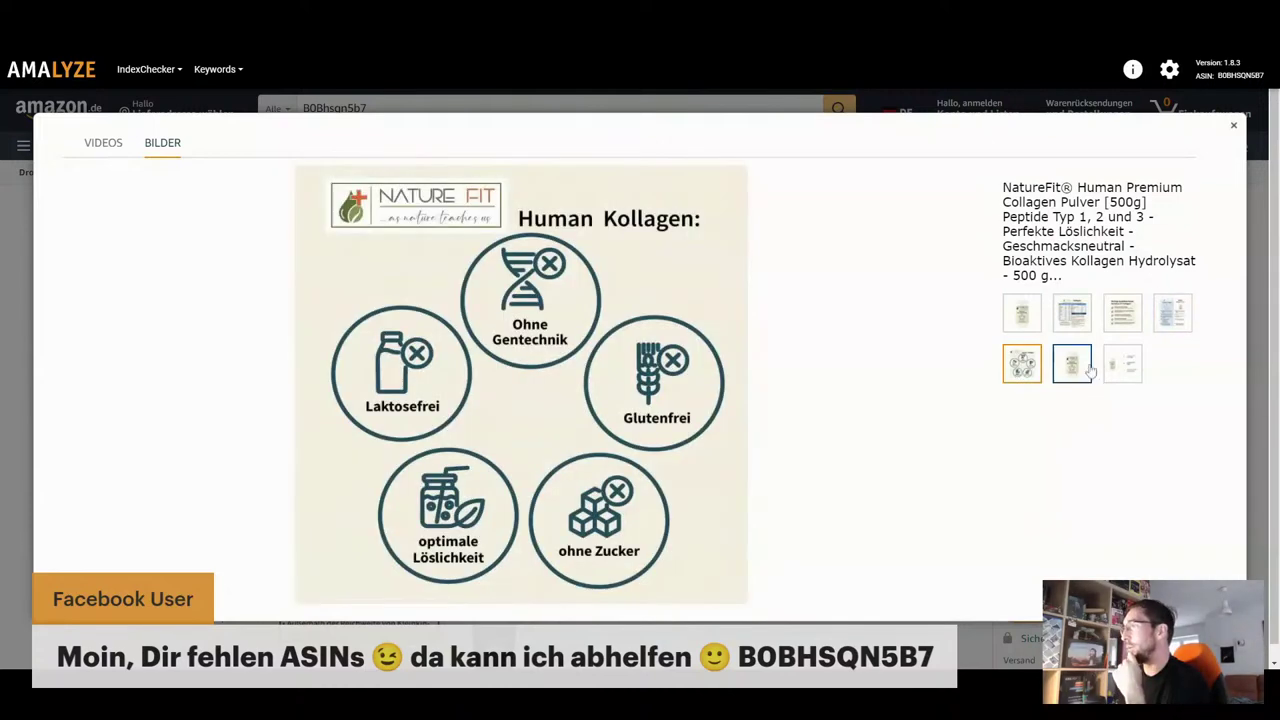
mouse_move(1110, 373)
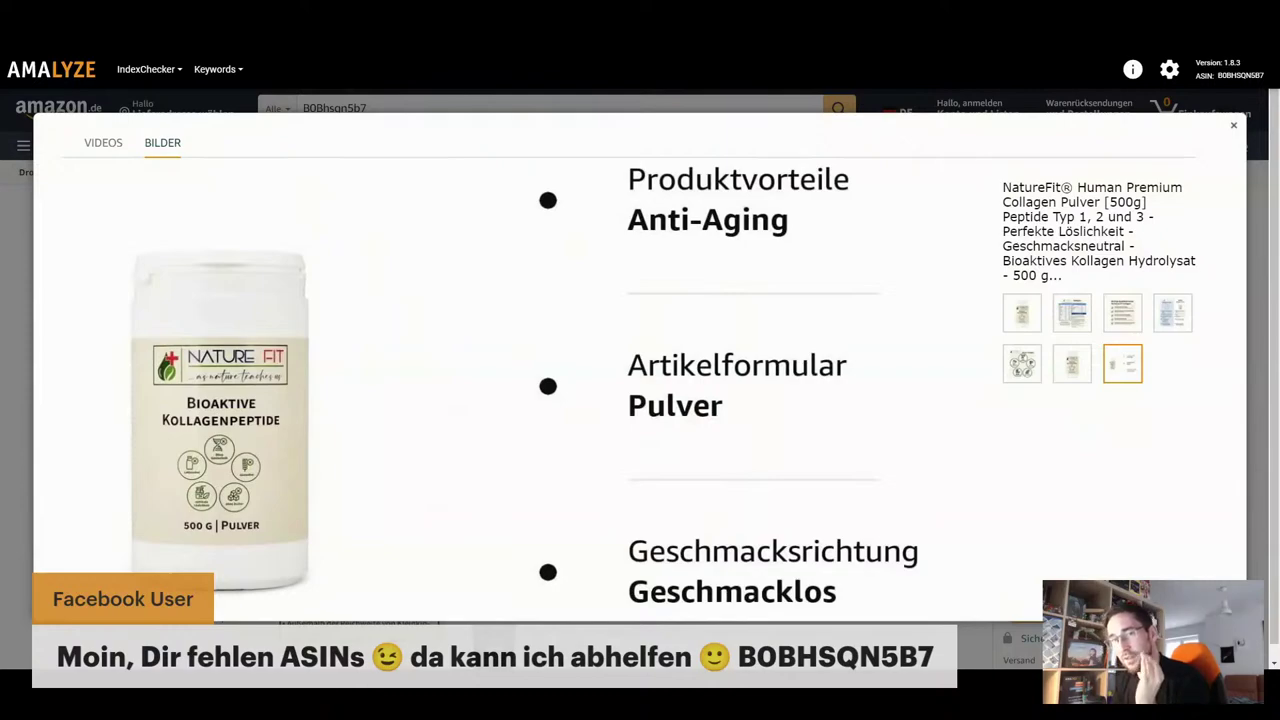
Close the enlarged gallery and read the collagen powder's attributes and "Info zu diesem Artikel" bullet points
left_click(1234, 125)
scroll(706, 486, "down", 5)
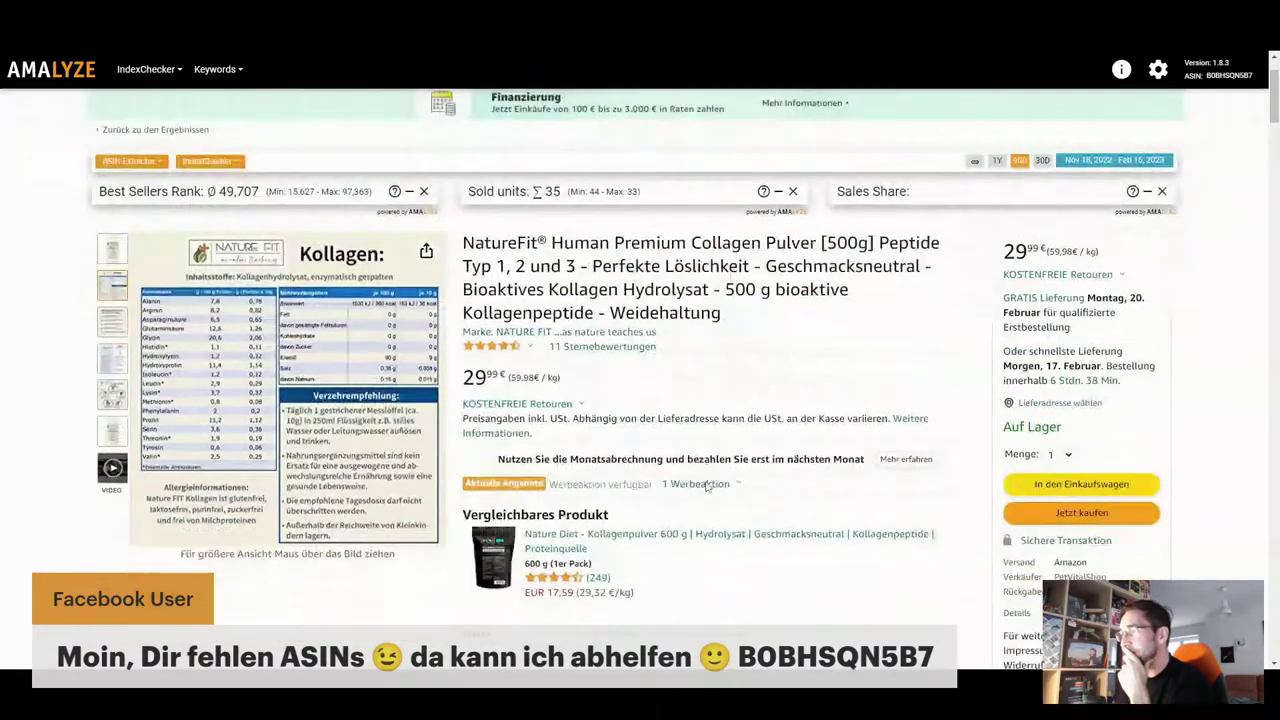
scroll(706, 486, "down", 1)
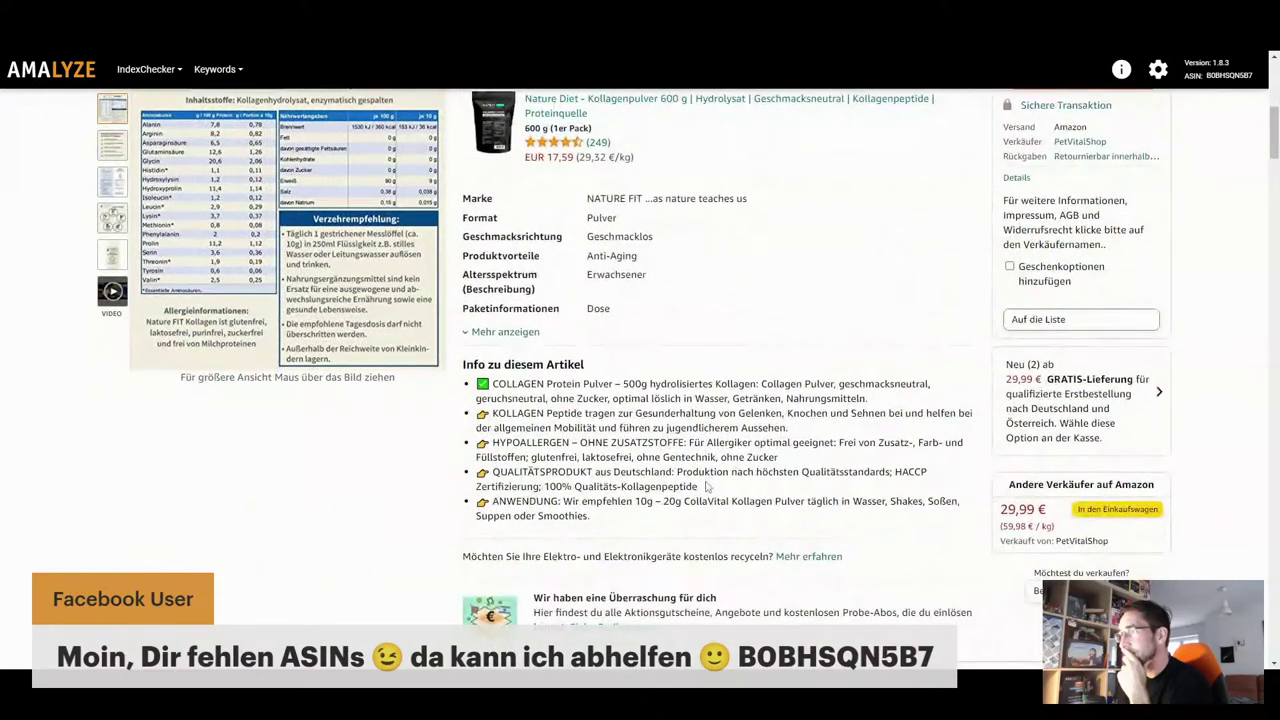
Search the listing page for "Weide", go through the matches, and recheck the title and bullet points
scroll(640, 335, "up", 5)
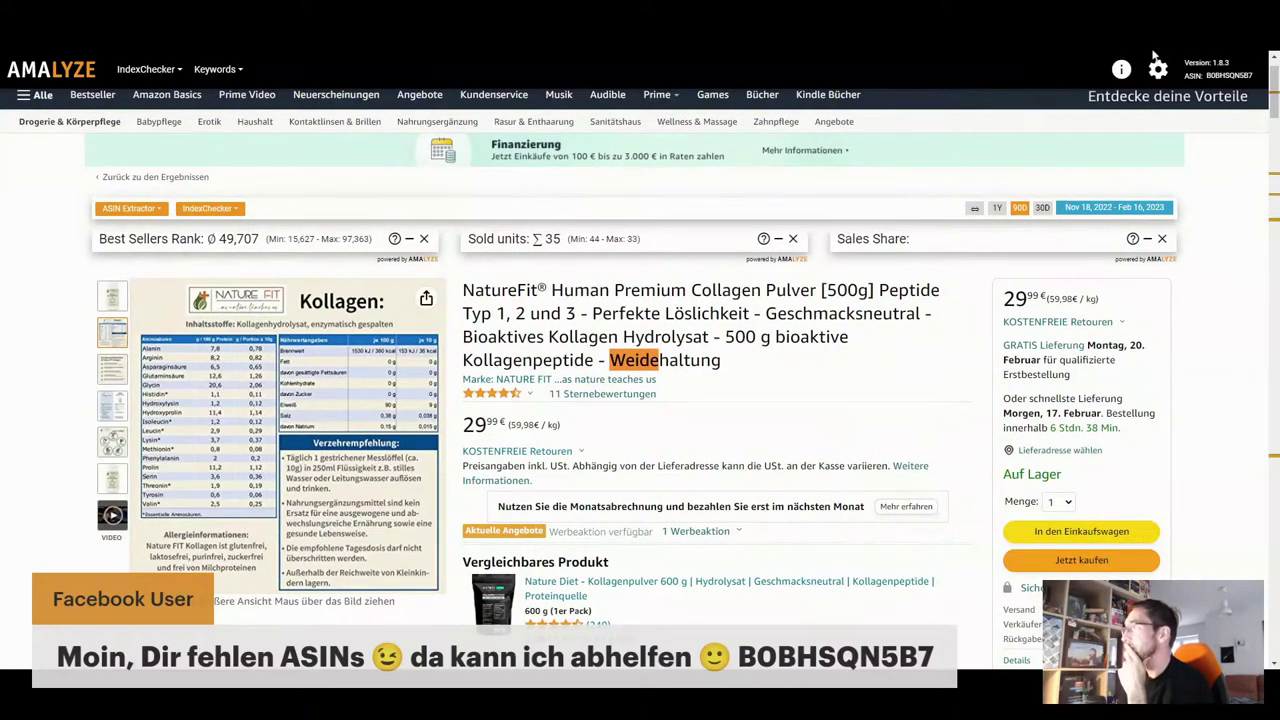
scroll(1155, 58, "down", 5)
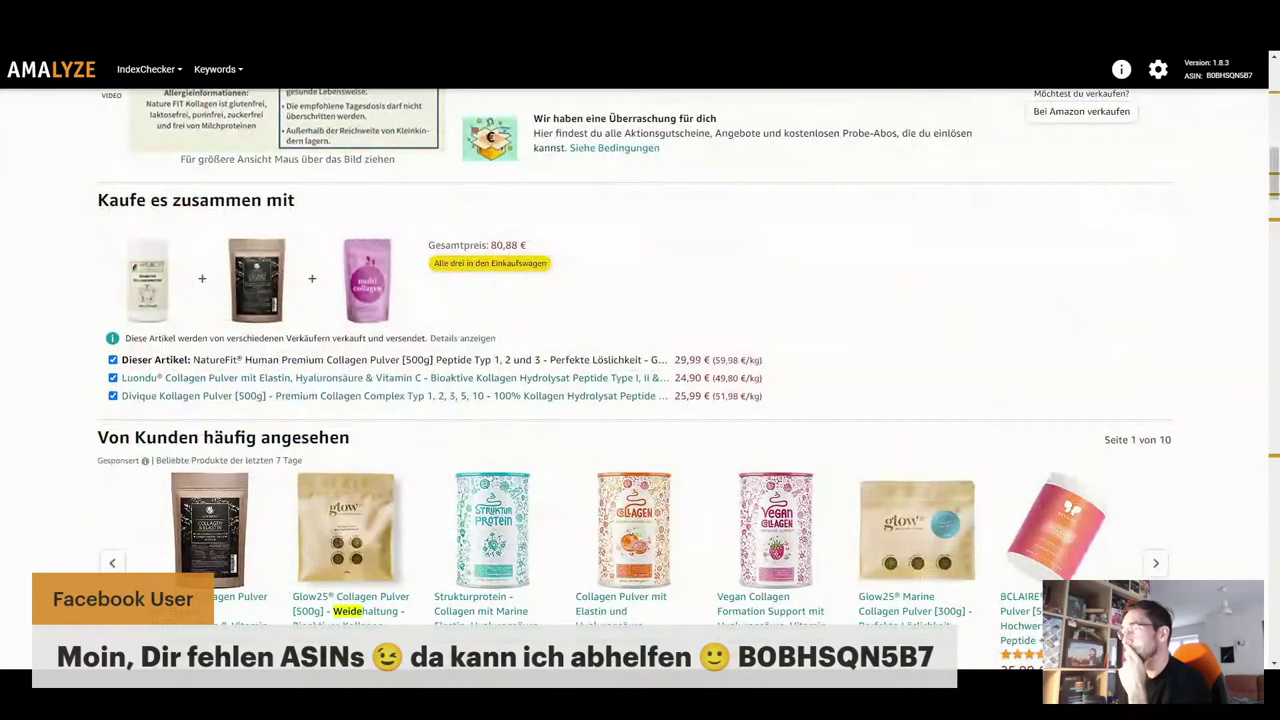
scroll(328, 245, "down", 5)
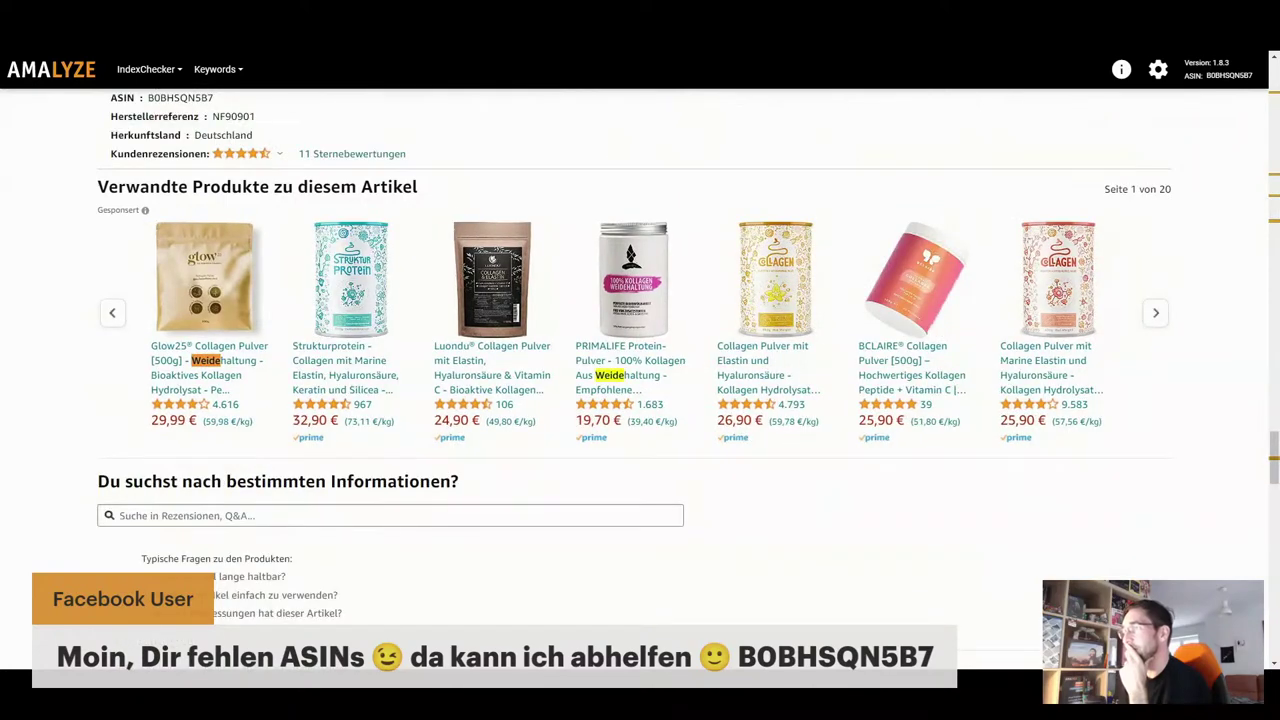
scroll(640, 400, "up", 10)
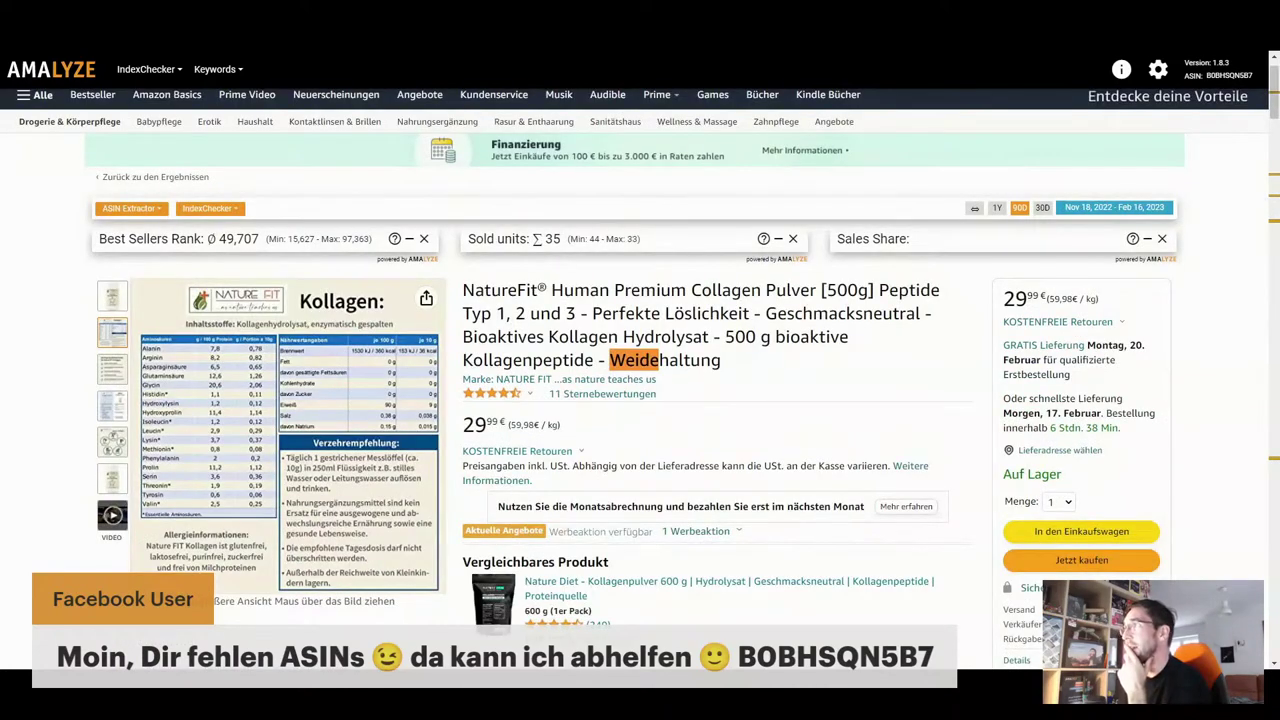
scroll(640, 376, "down", 5)
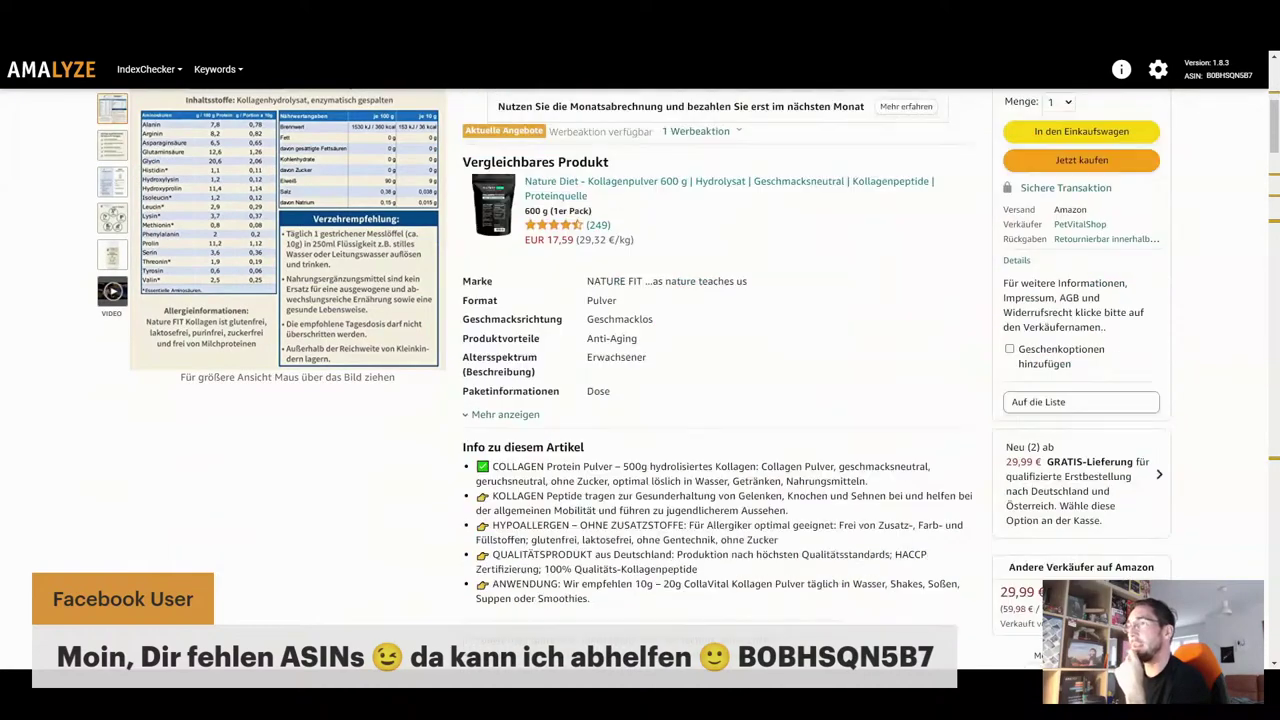
Highlight the serving suggestions in the "ANWENDUNG" bullet point and review the listing down to the "Wichtige Informationen" section
scroll(640, 376, "down", 2)
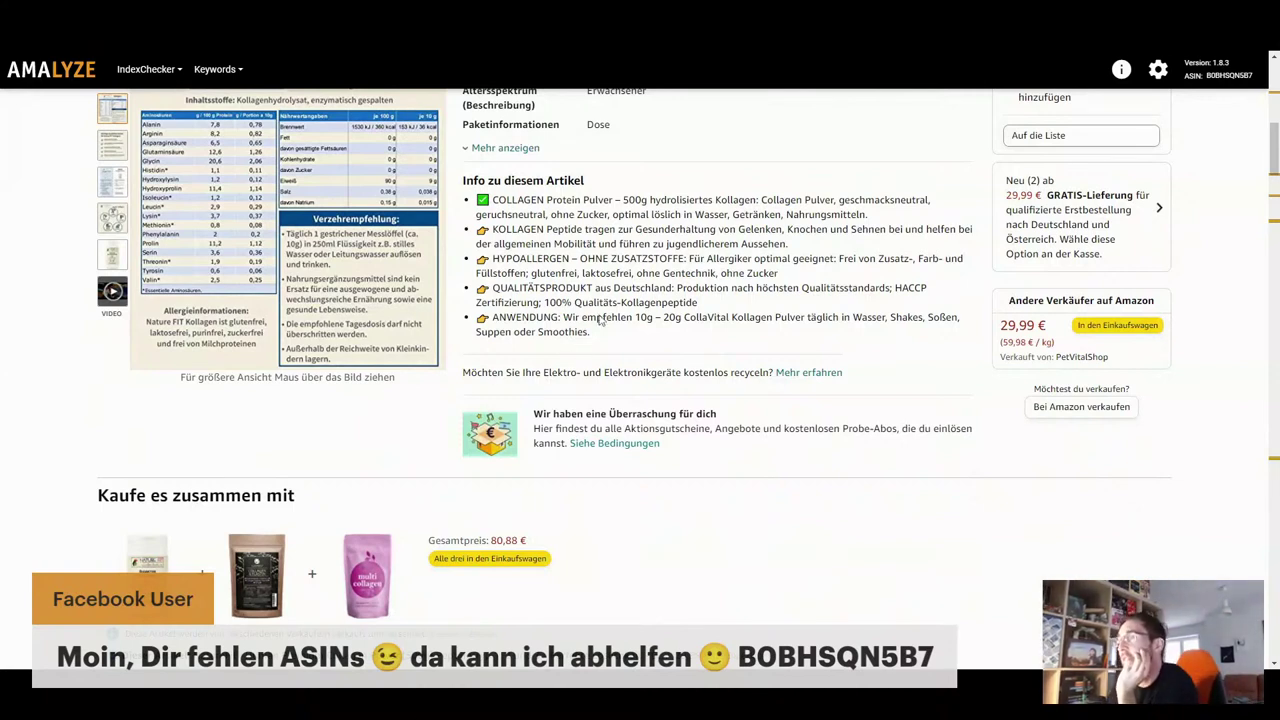
left_click_drag(589, 334, 852, 318)
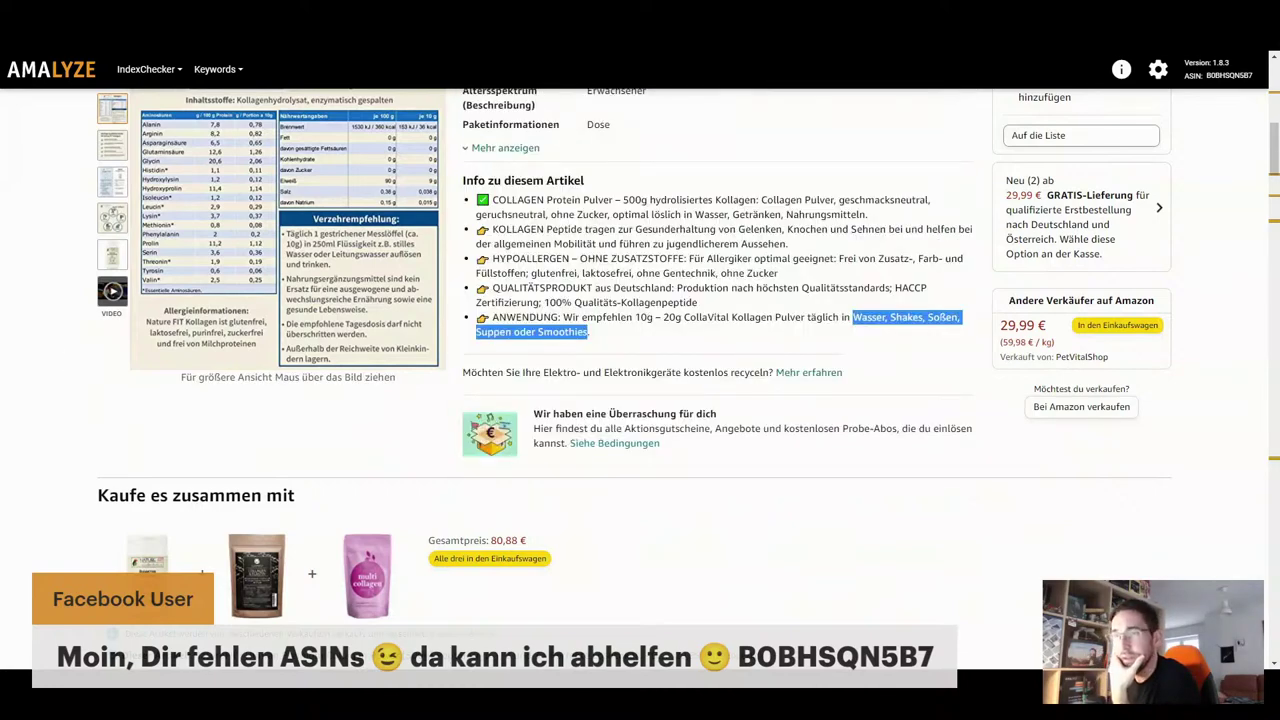
scroll(519, 303, "down", 5)
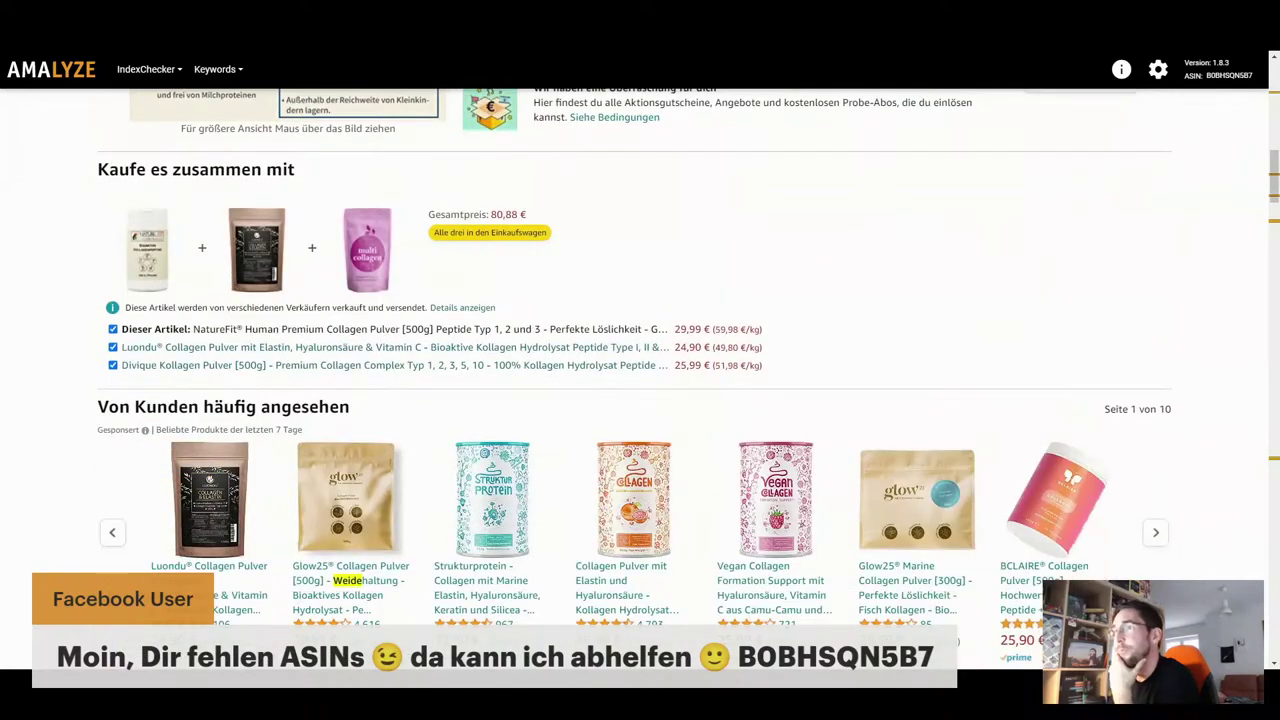
scroll(519, 303, "down", 10)
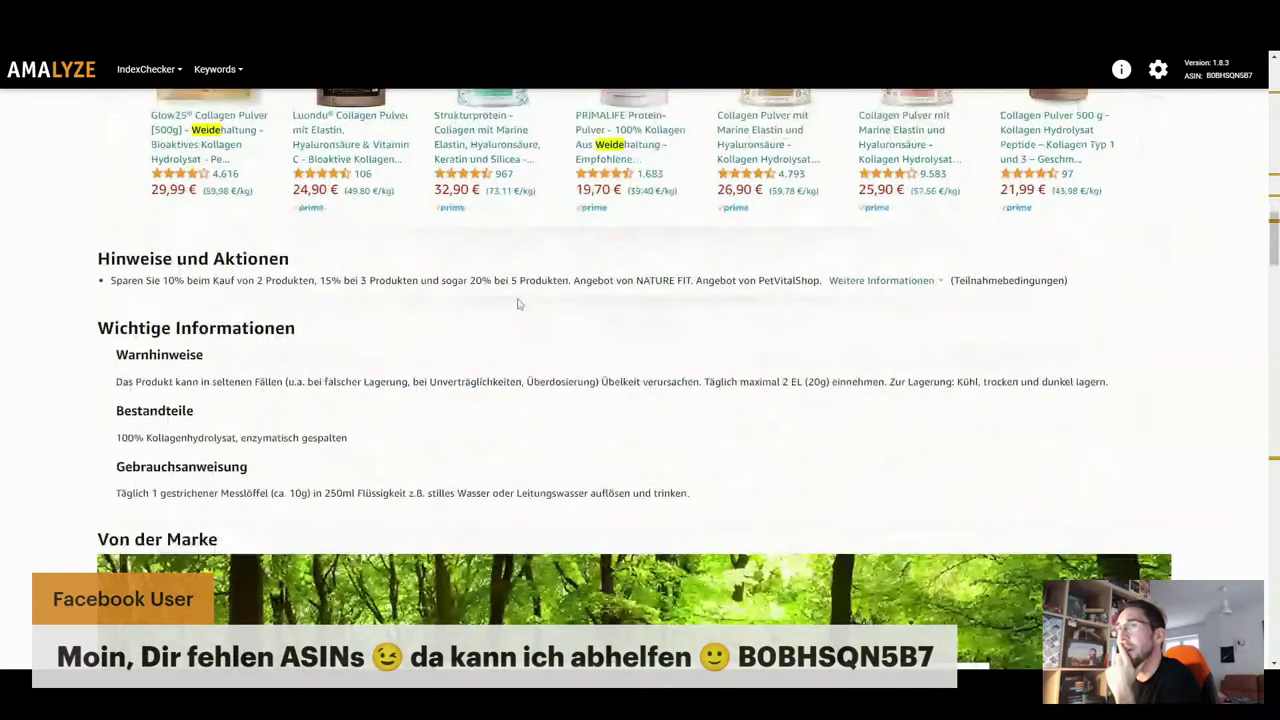
scroll(519, 303, "down", 1)
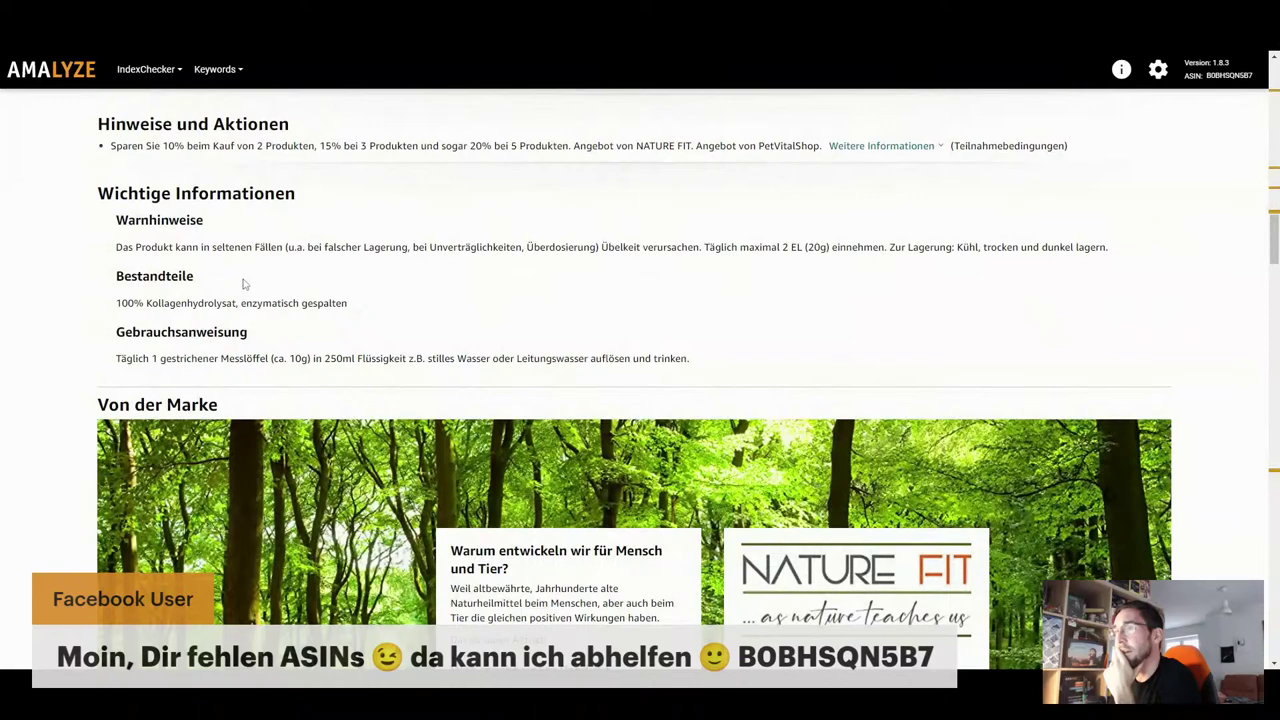
Read the "Von der Marke" brand section and view the "Kollagenpeptide für gesundheitsbewusste Menschen" banner under "Produktinformation"
scroll(562, 238, "down", 4)
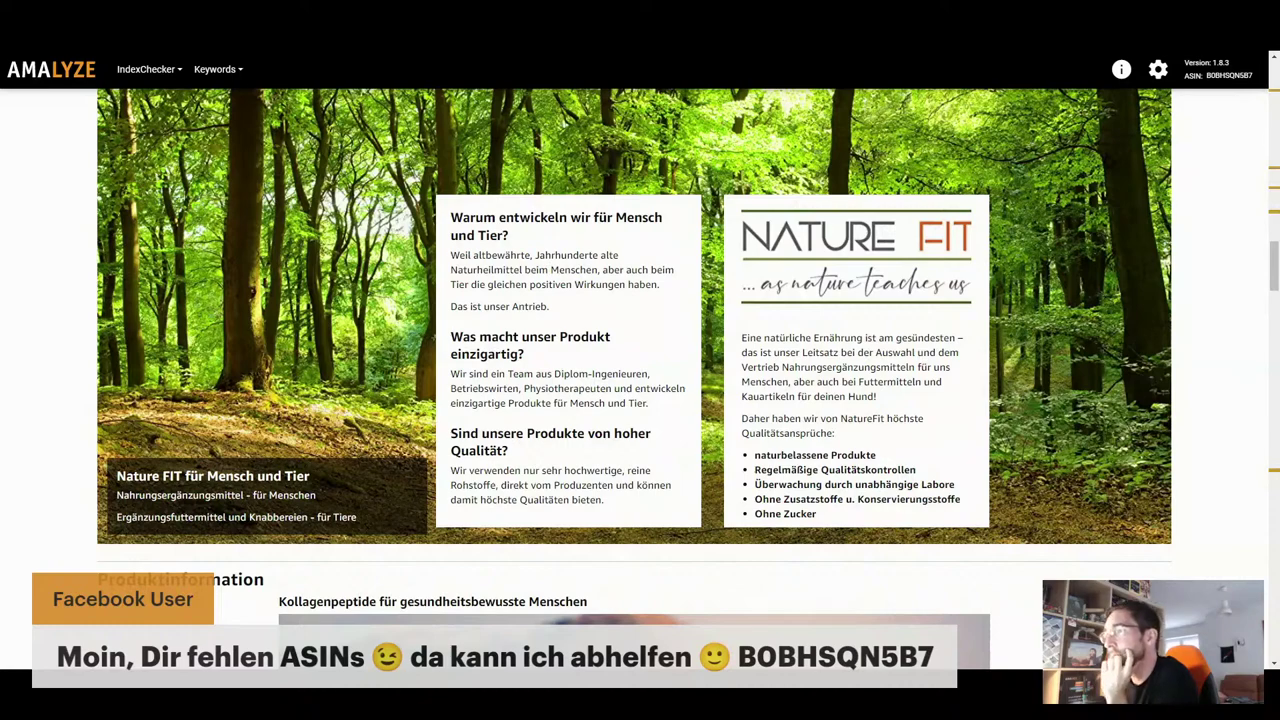
scroll(869, 287, "down", 1)
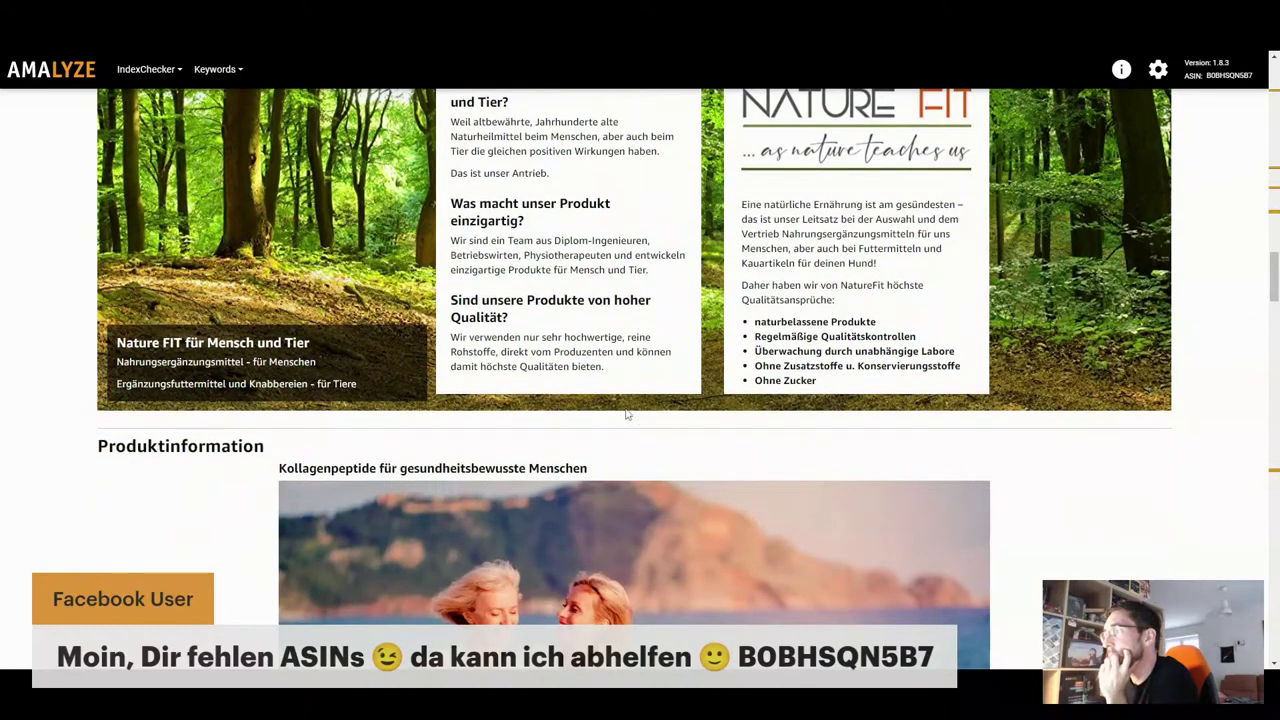
scroll(869, 287, "up", 1)
scroll(870, 288, "down", 3)
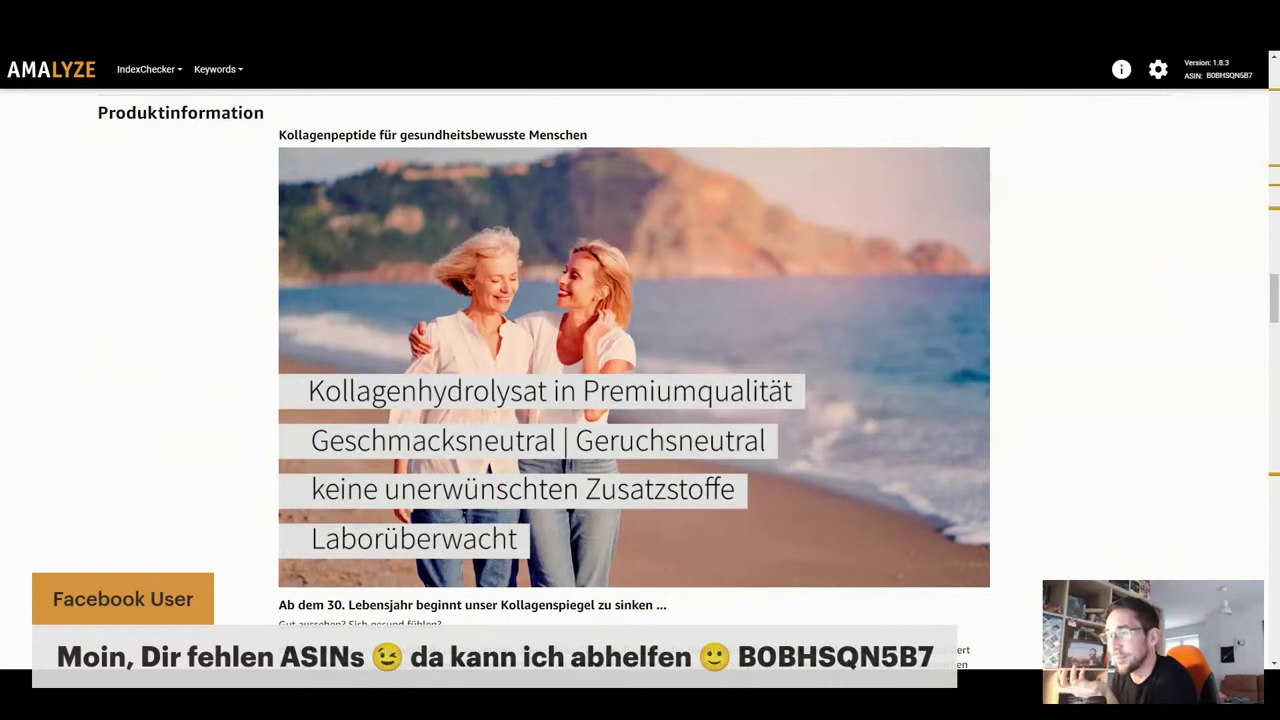
Highlight the "Ab dem 30. Lebensjahr" heading and examine the health benefit tiles, the collagen body diagram and the solubility section
scroll(634, 380, "down", 3)
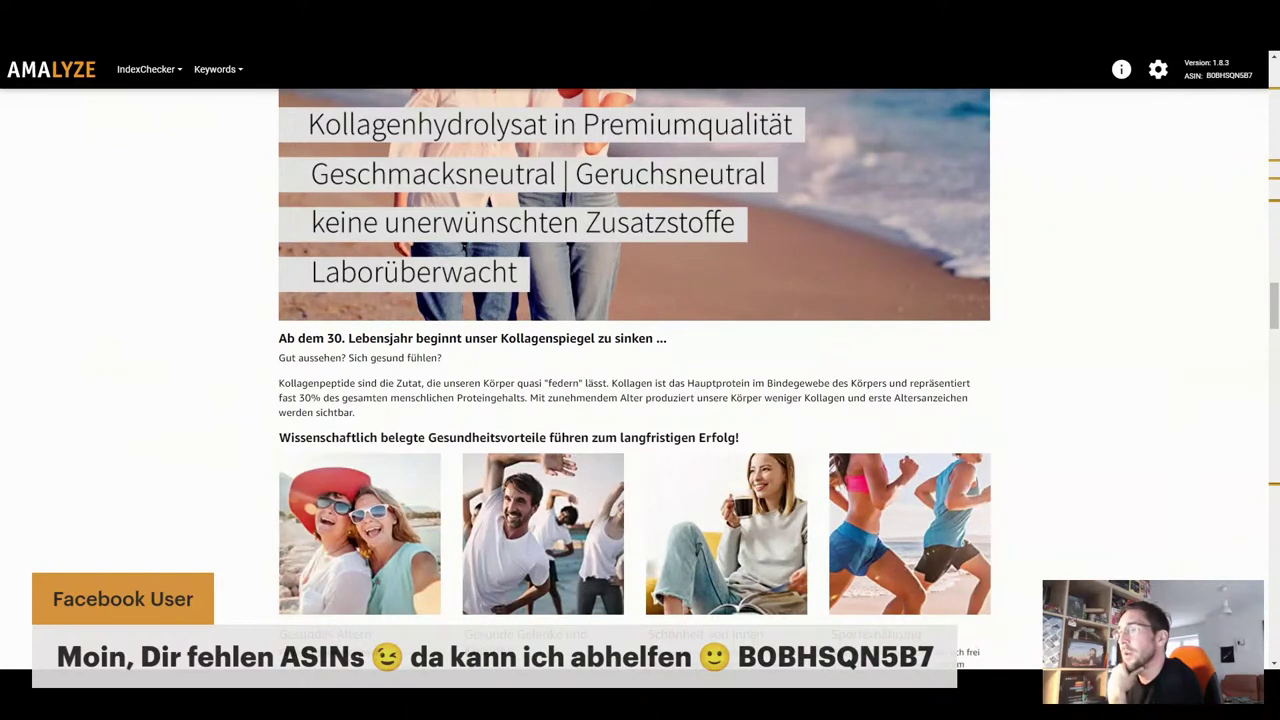
scroll(385, 287, "down", 1)
left_click_drag(680, 272, 279, 272)
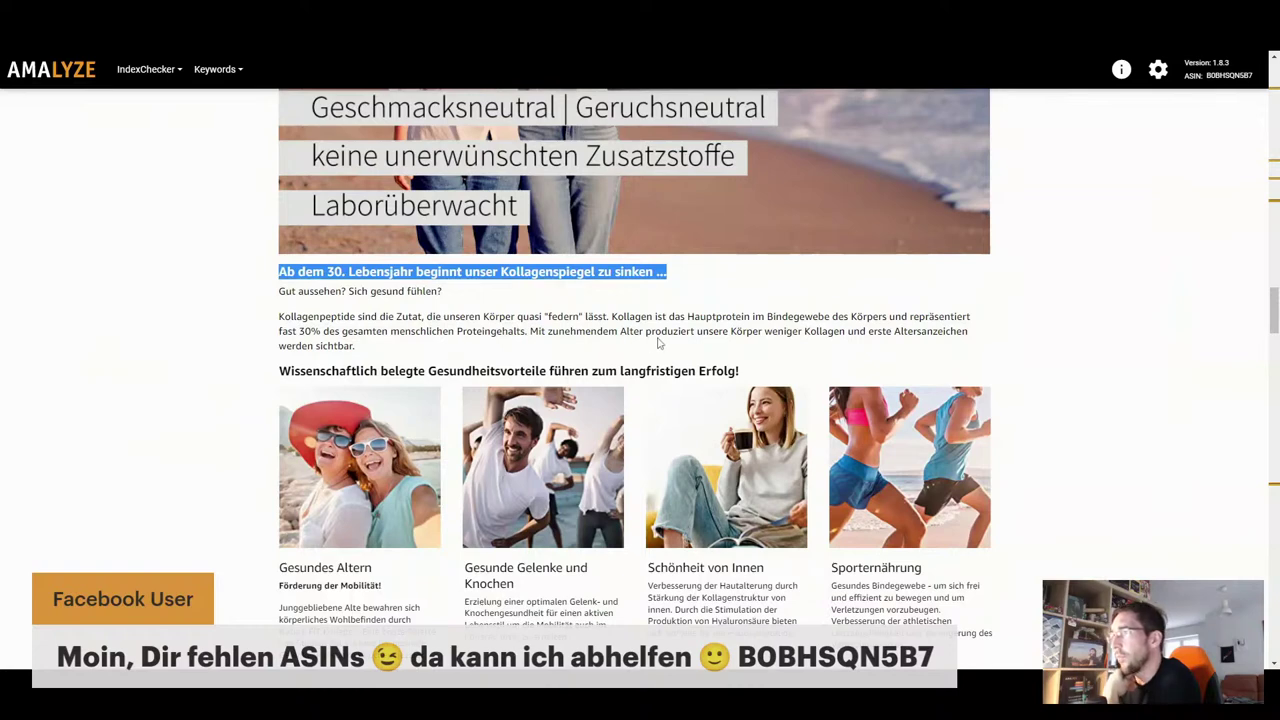
scroll(531, 362, "down", 3)
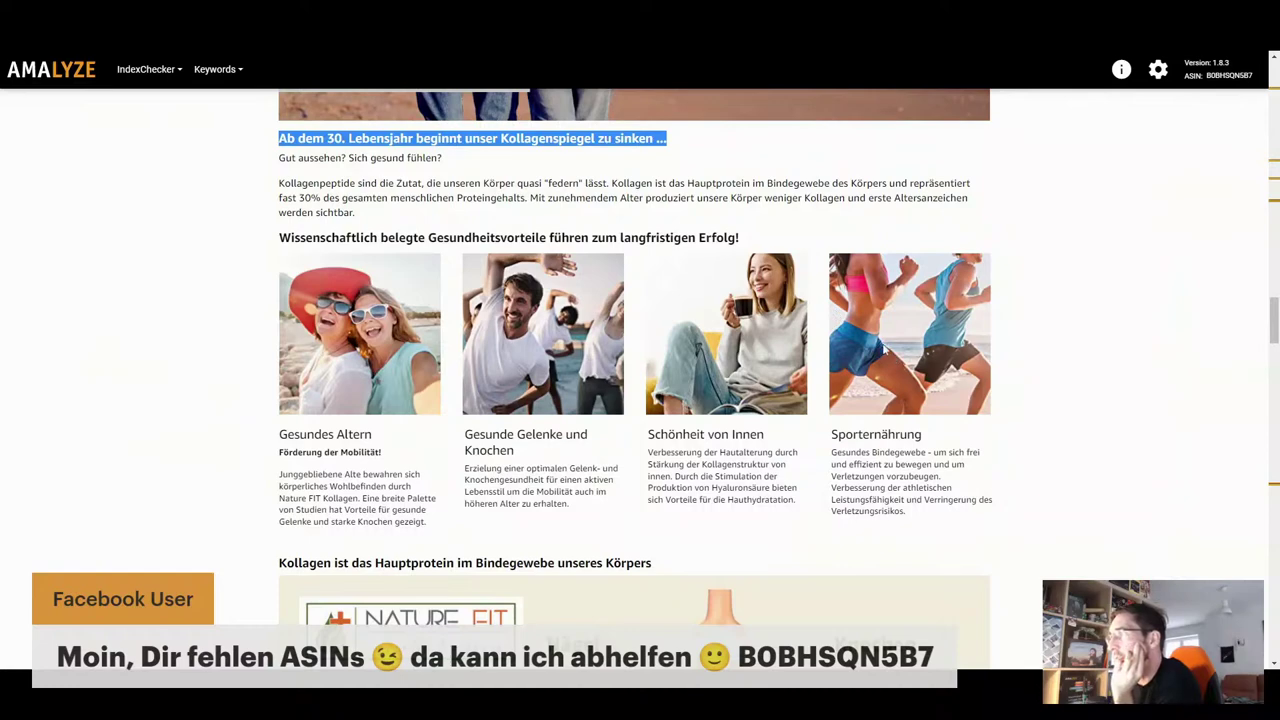
scroll(742, 326, "down", 5)
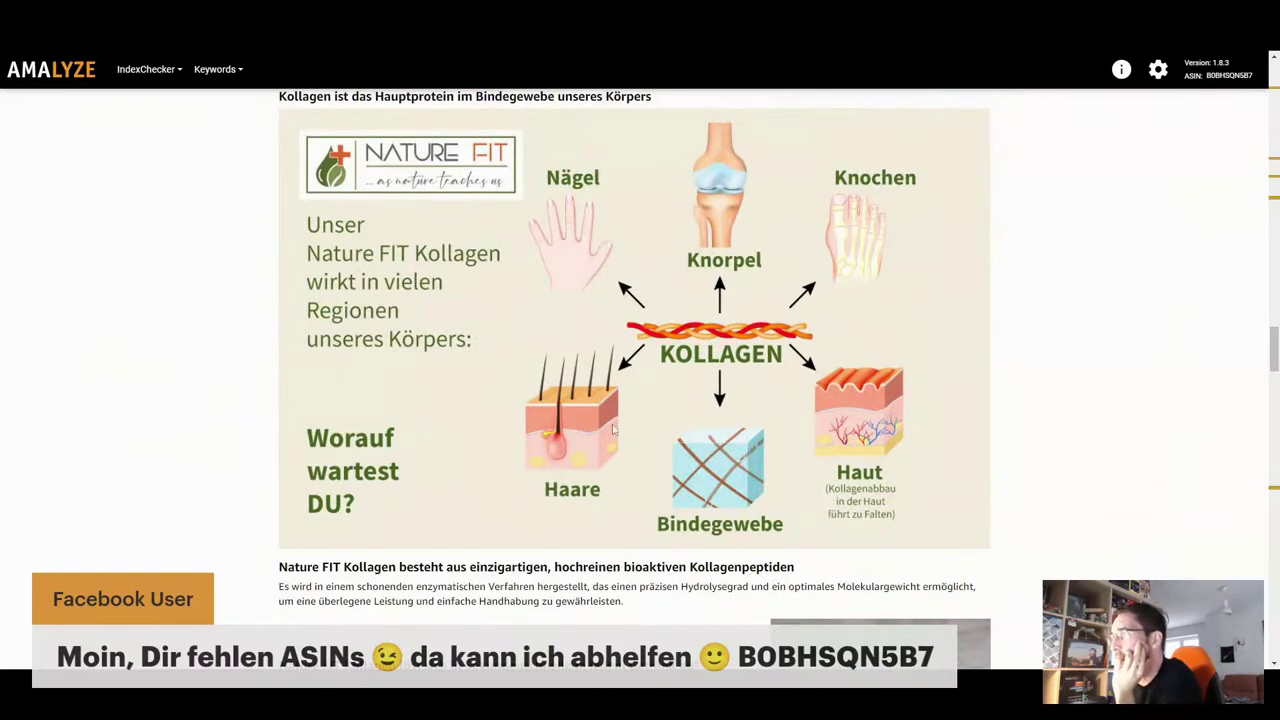
scroll(805, 355, "down", 4)
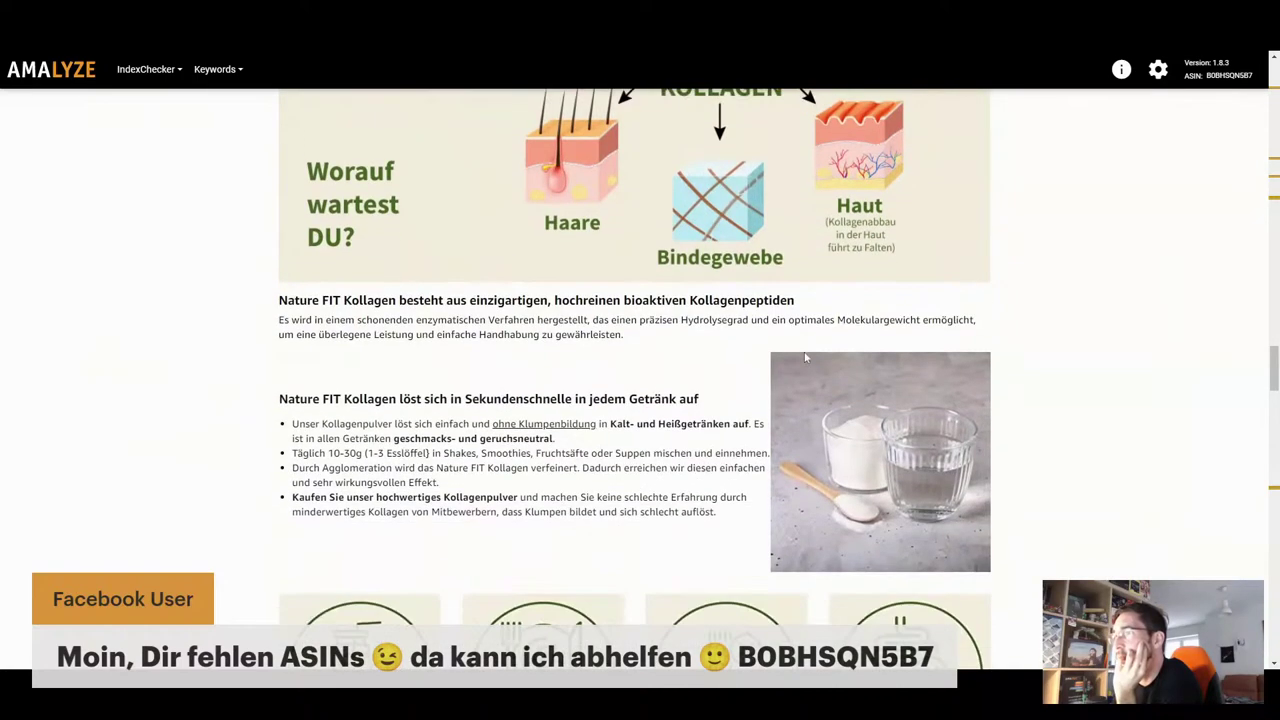